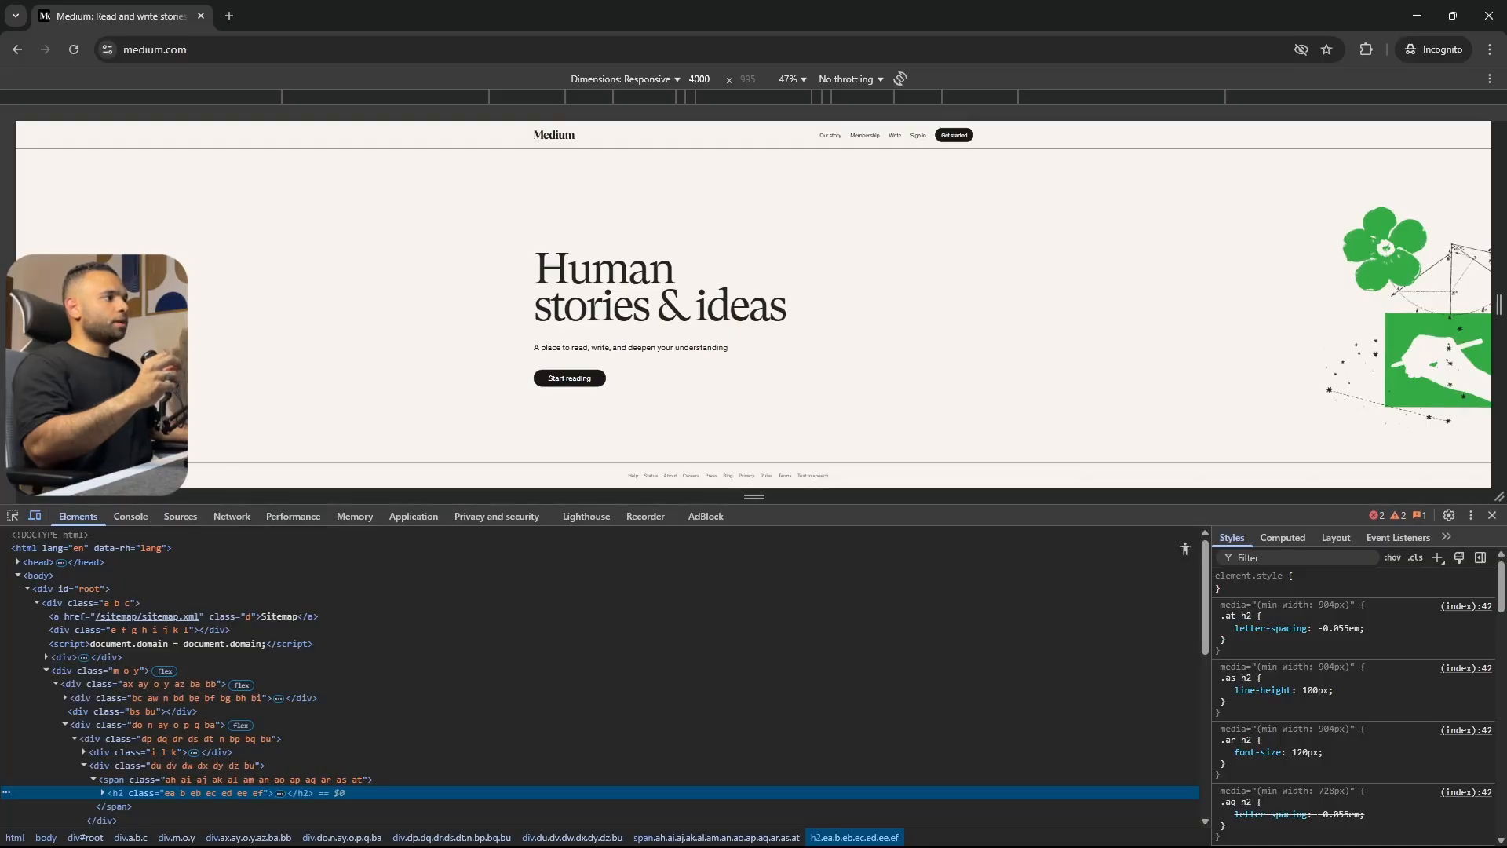
Inspect the Medium header's navigation row and its wrapper, expanding the row down to its group of links.
{"action": "left_click", "coordinate": [14, 517]}
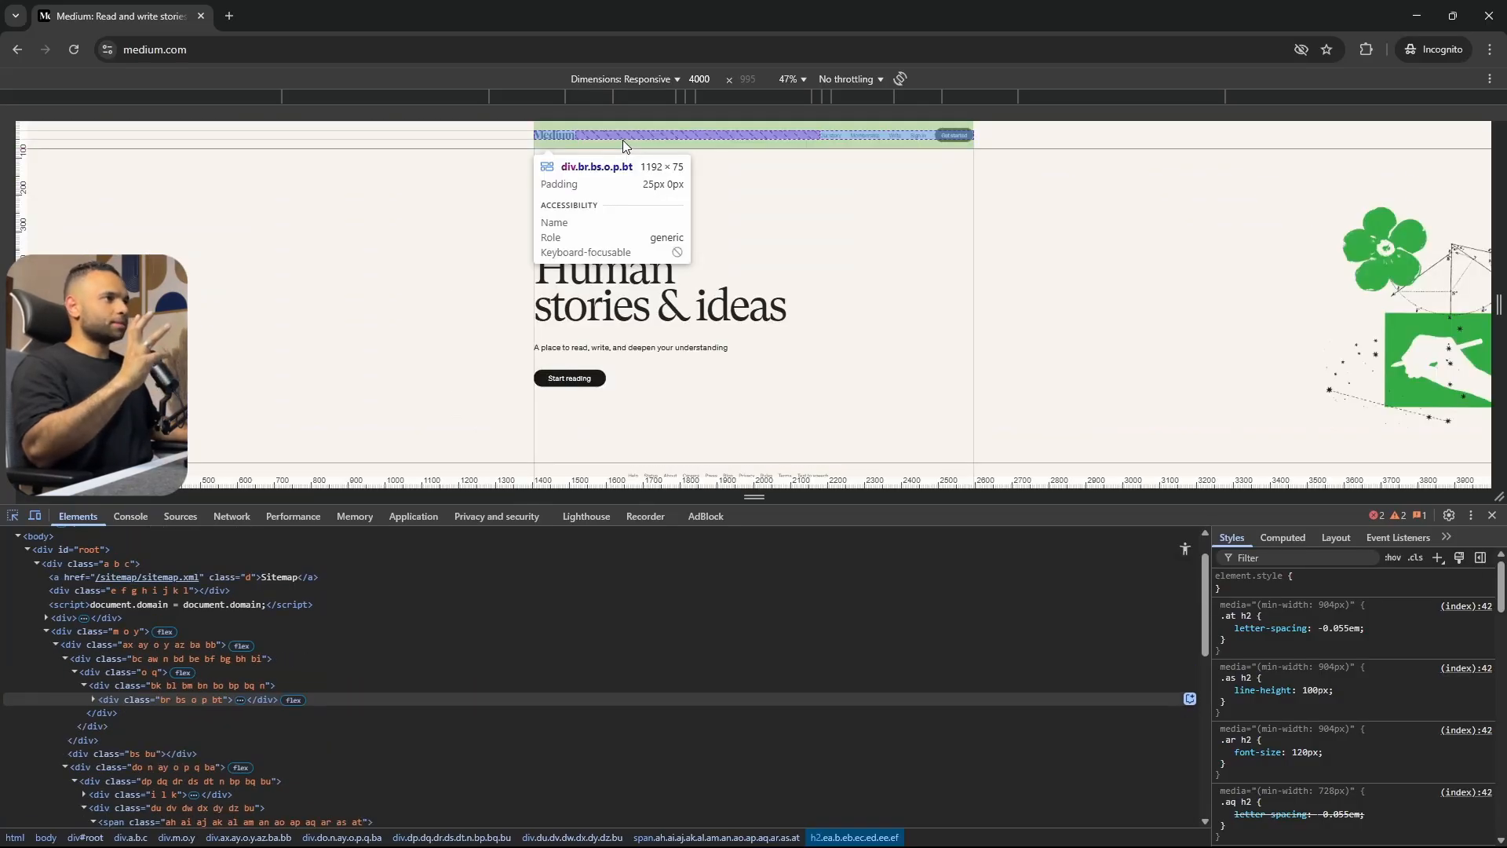
{"action": "left_click", "coordinate": [623, 140]}
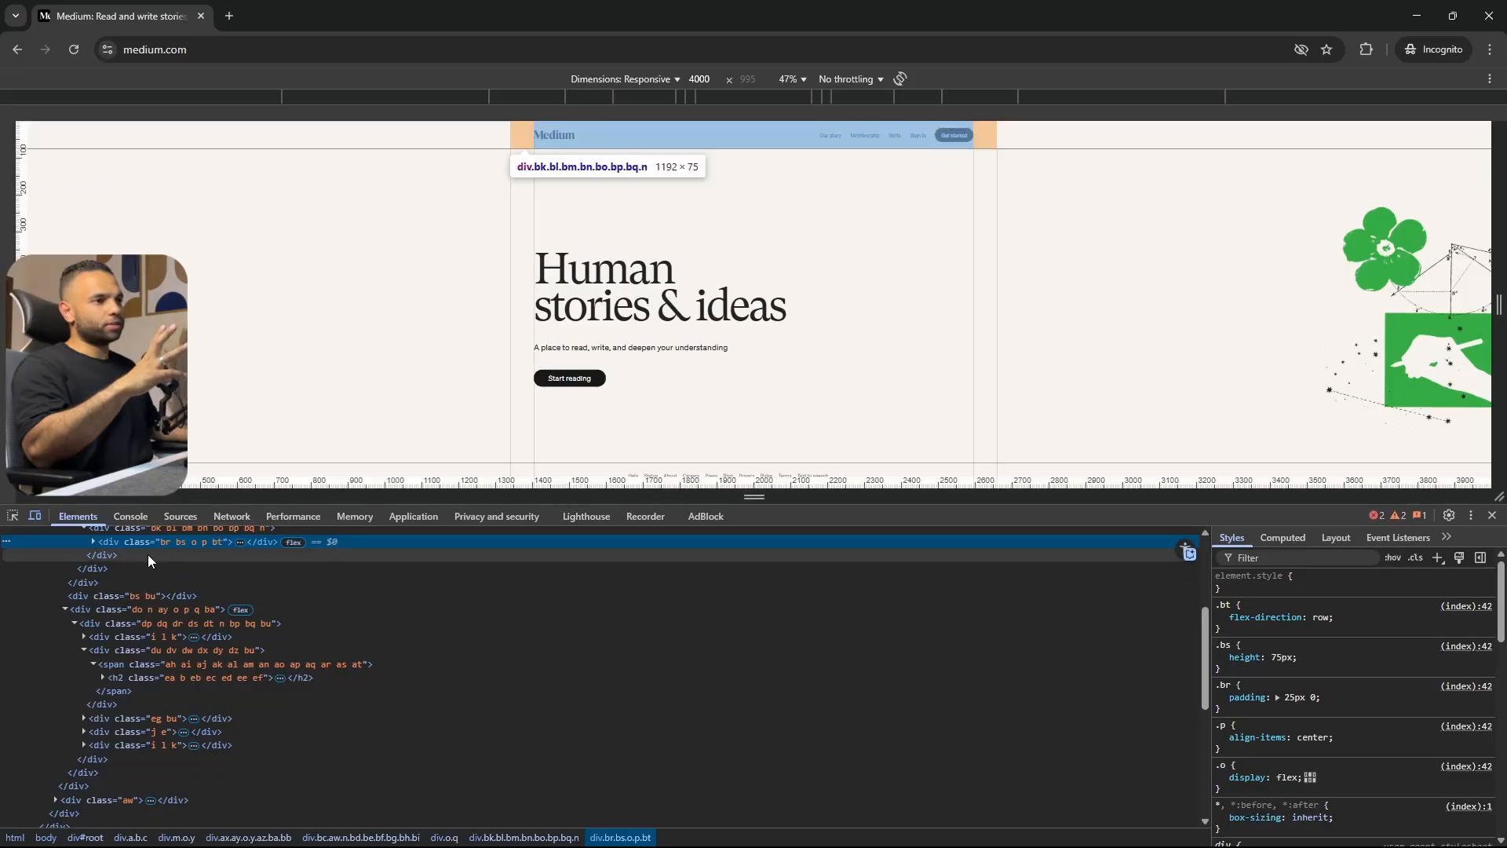
{"action": "left_click", "coordinate": [137, 527]}
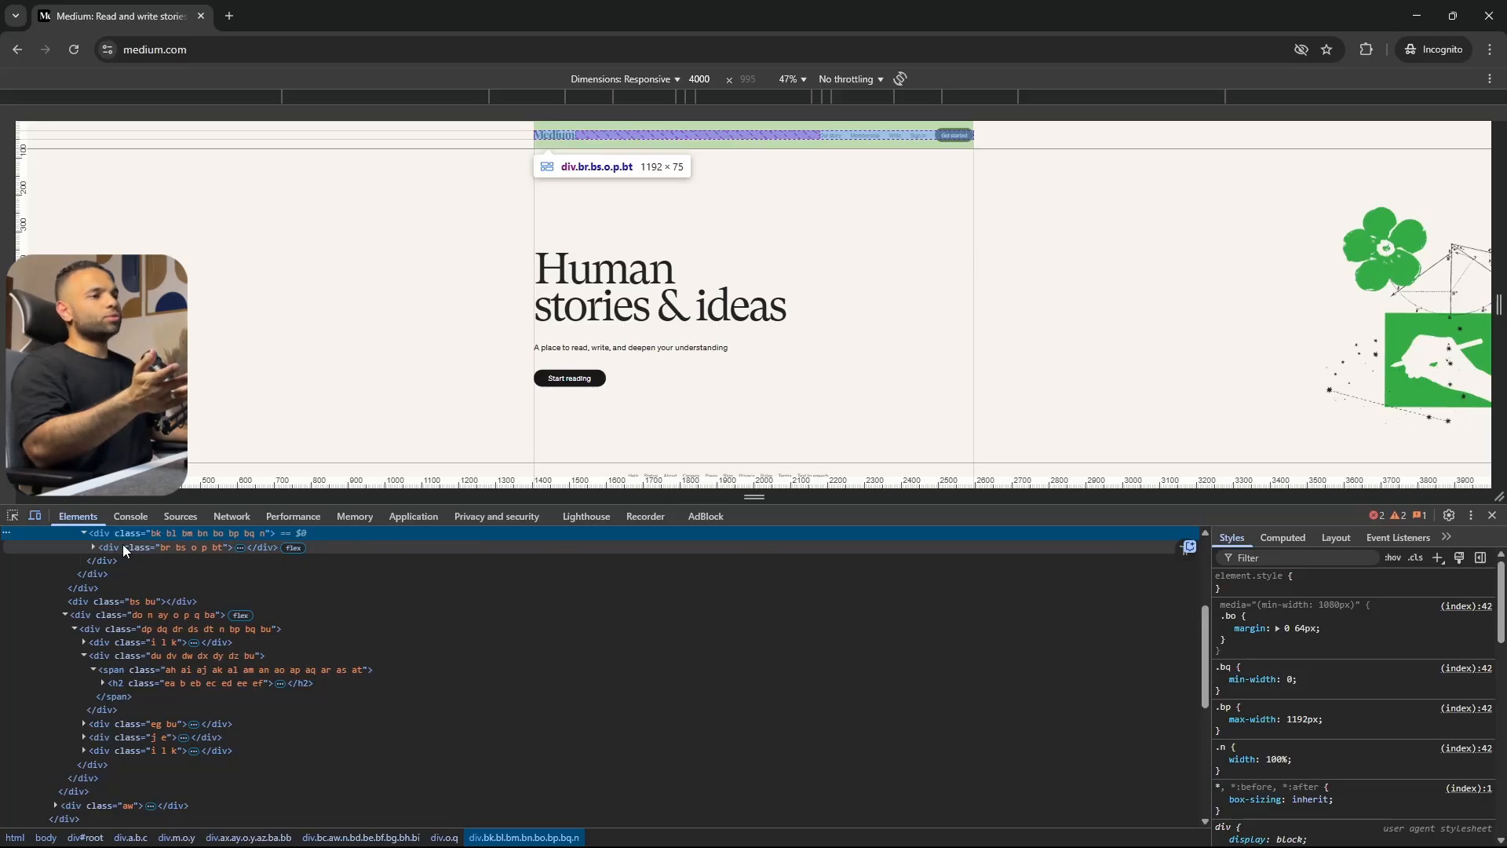
{"action": "left_click", "coordinate": [97, 544]}
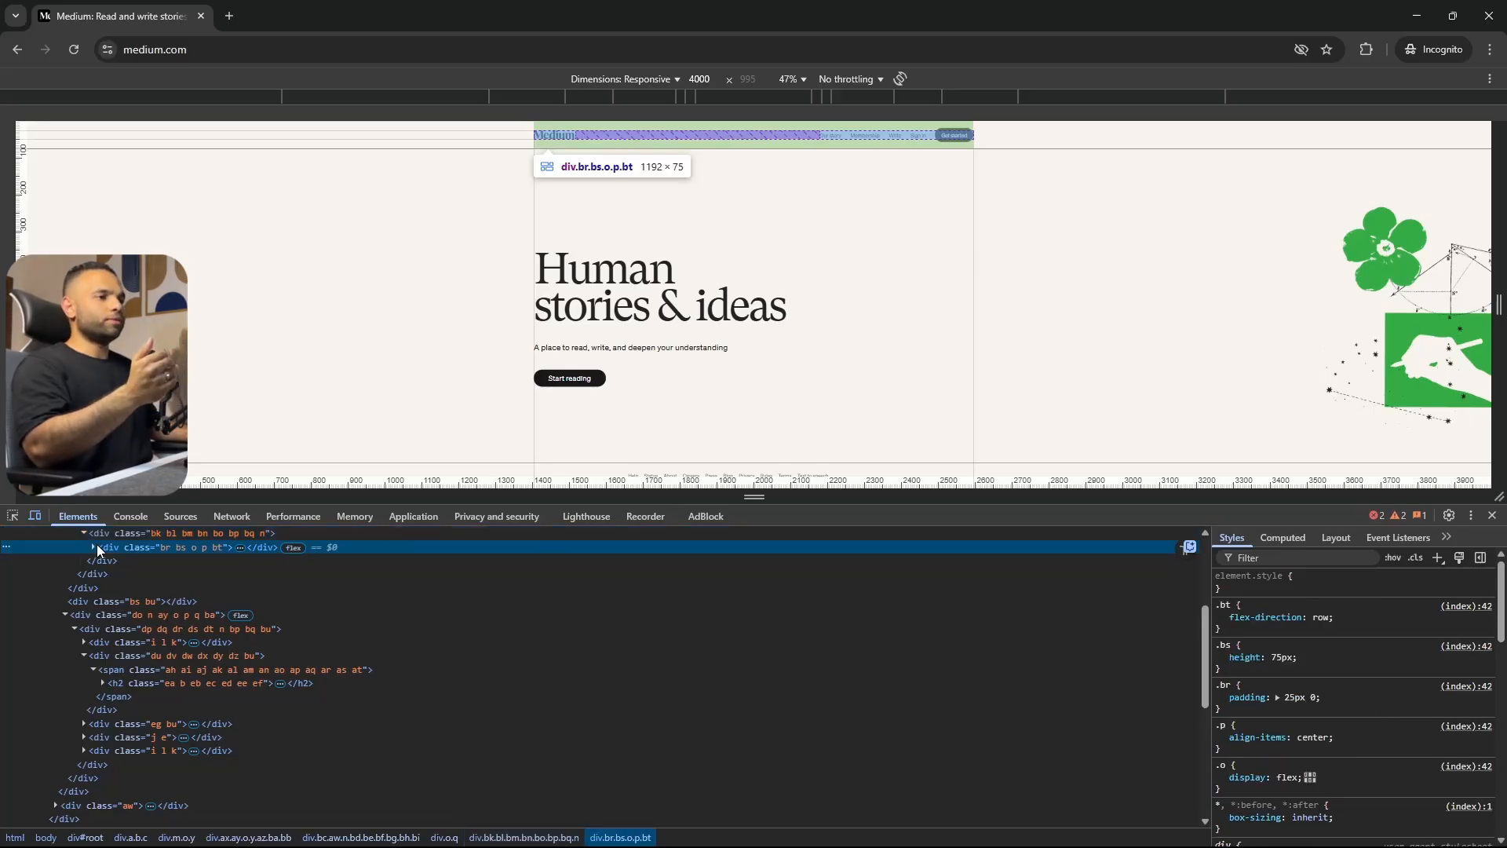
{"action": "left_click", "coordinate": [96, 546]}
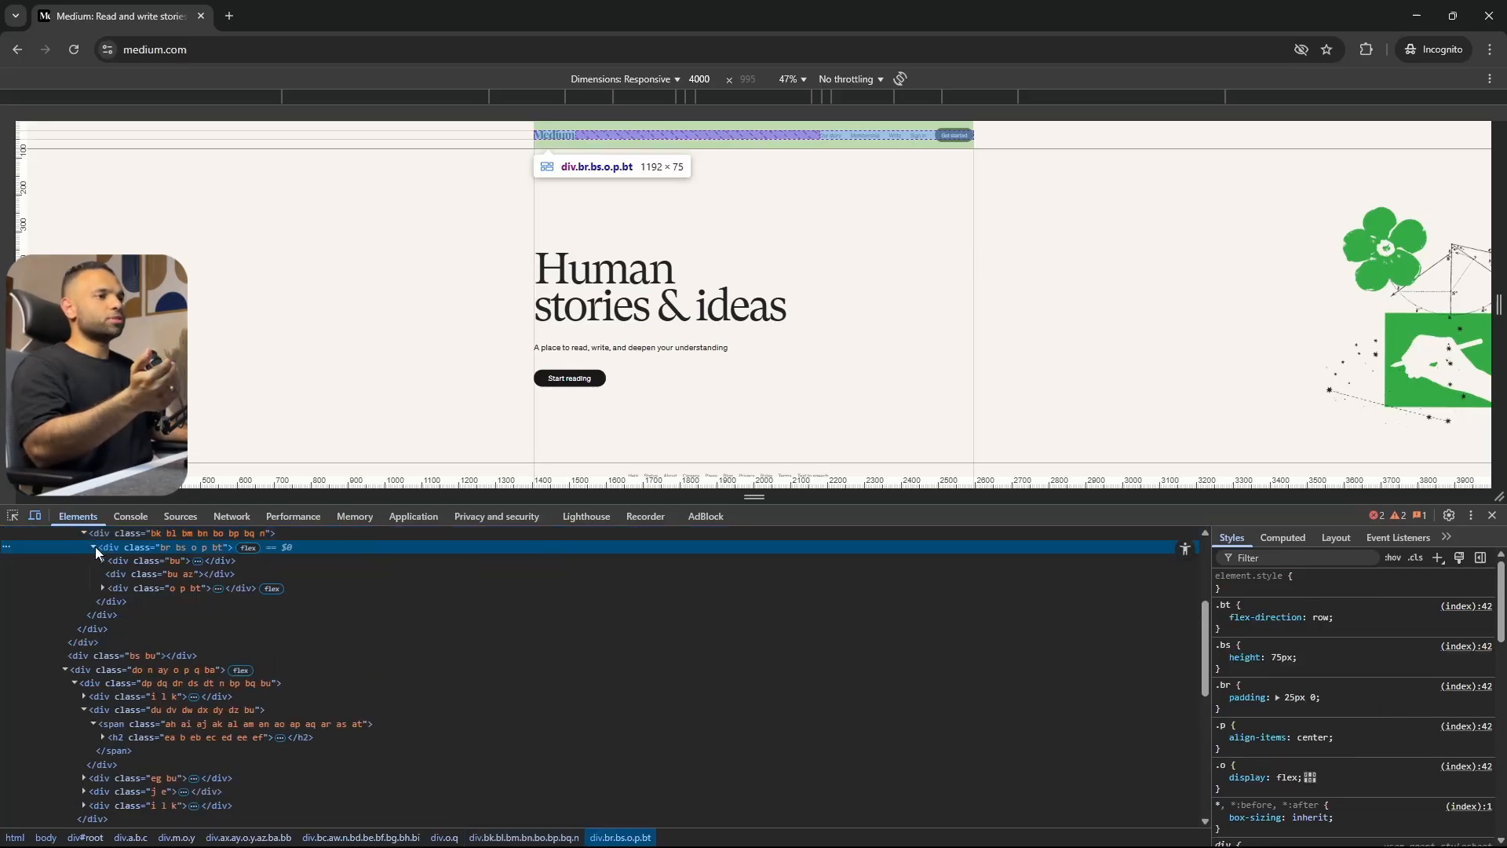
{"action": "left_click", "coordinate": [102, 587]}
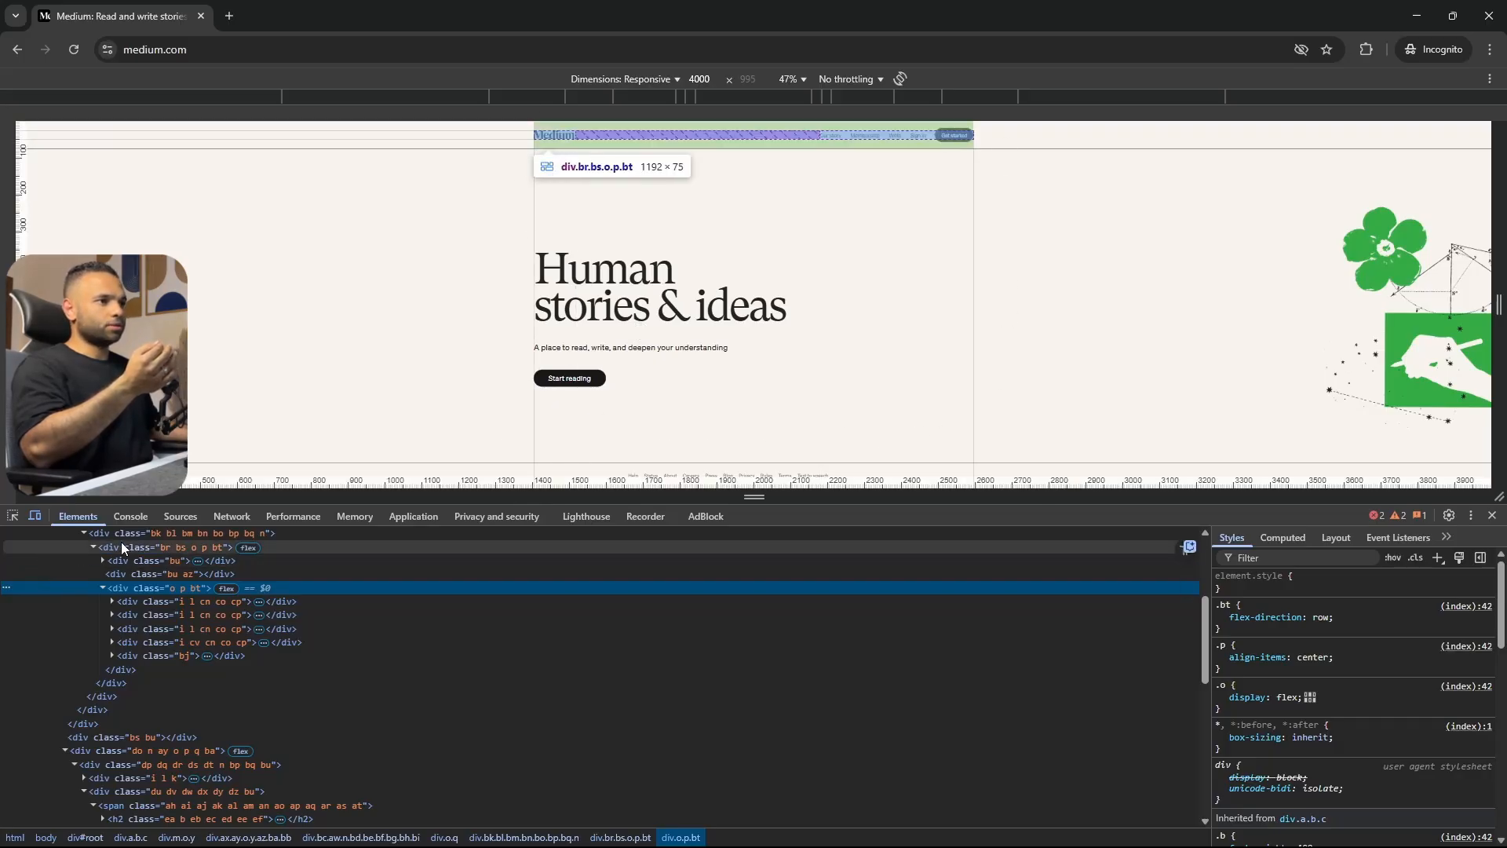
{"action": "scroll", "coordinate": [121, 543], "scroll_direction": "up", "scroll_amount": 3}
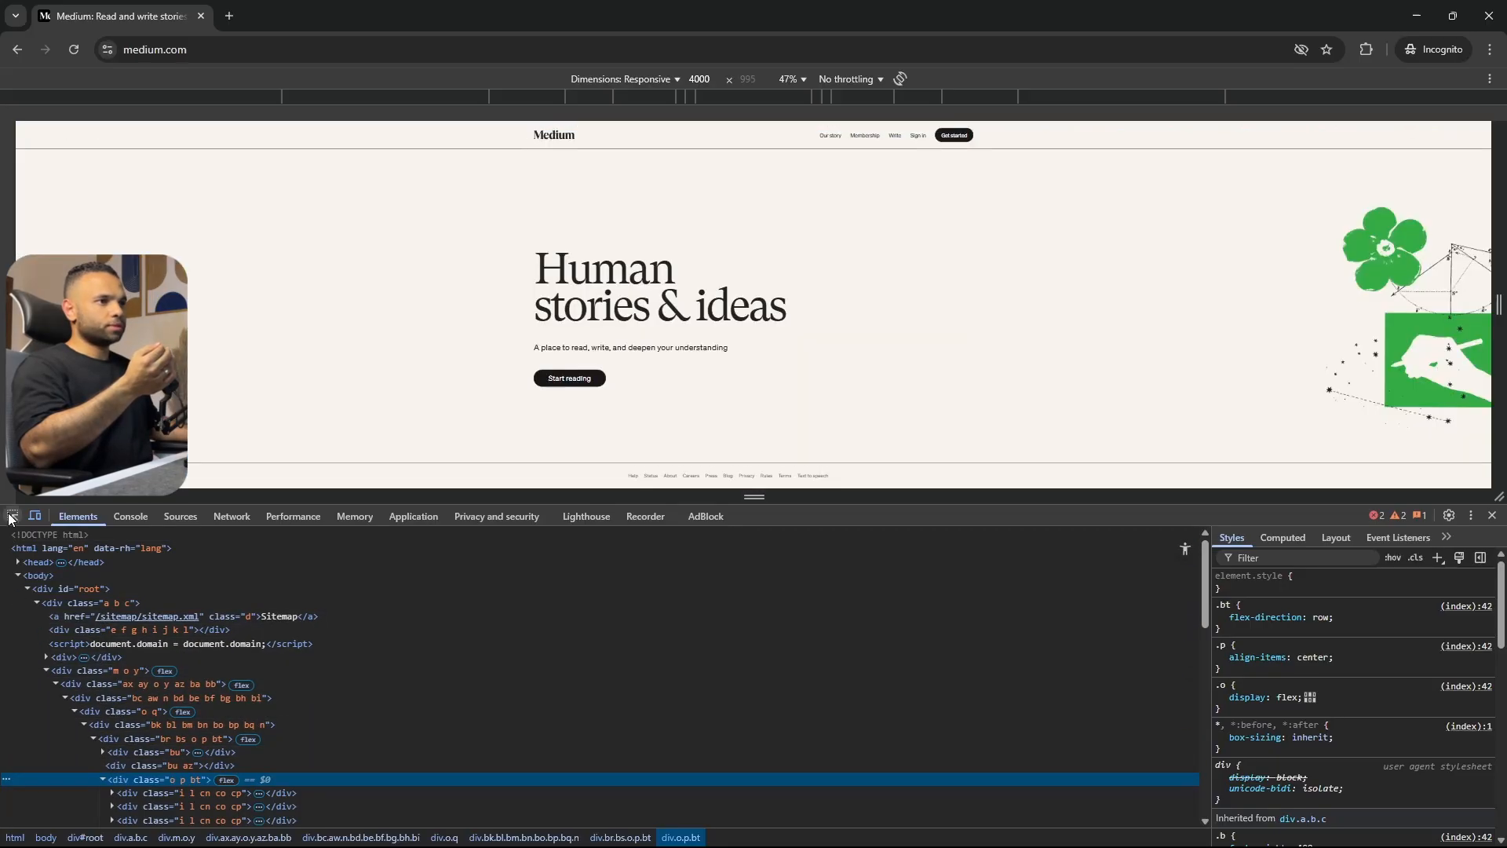
Narrow the preview viewport to 1702 px and inspect the width rules of the hero content container.
{"action": "left_click", "coordinate": [12, 517]}
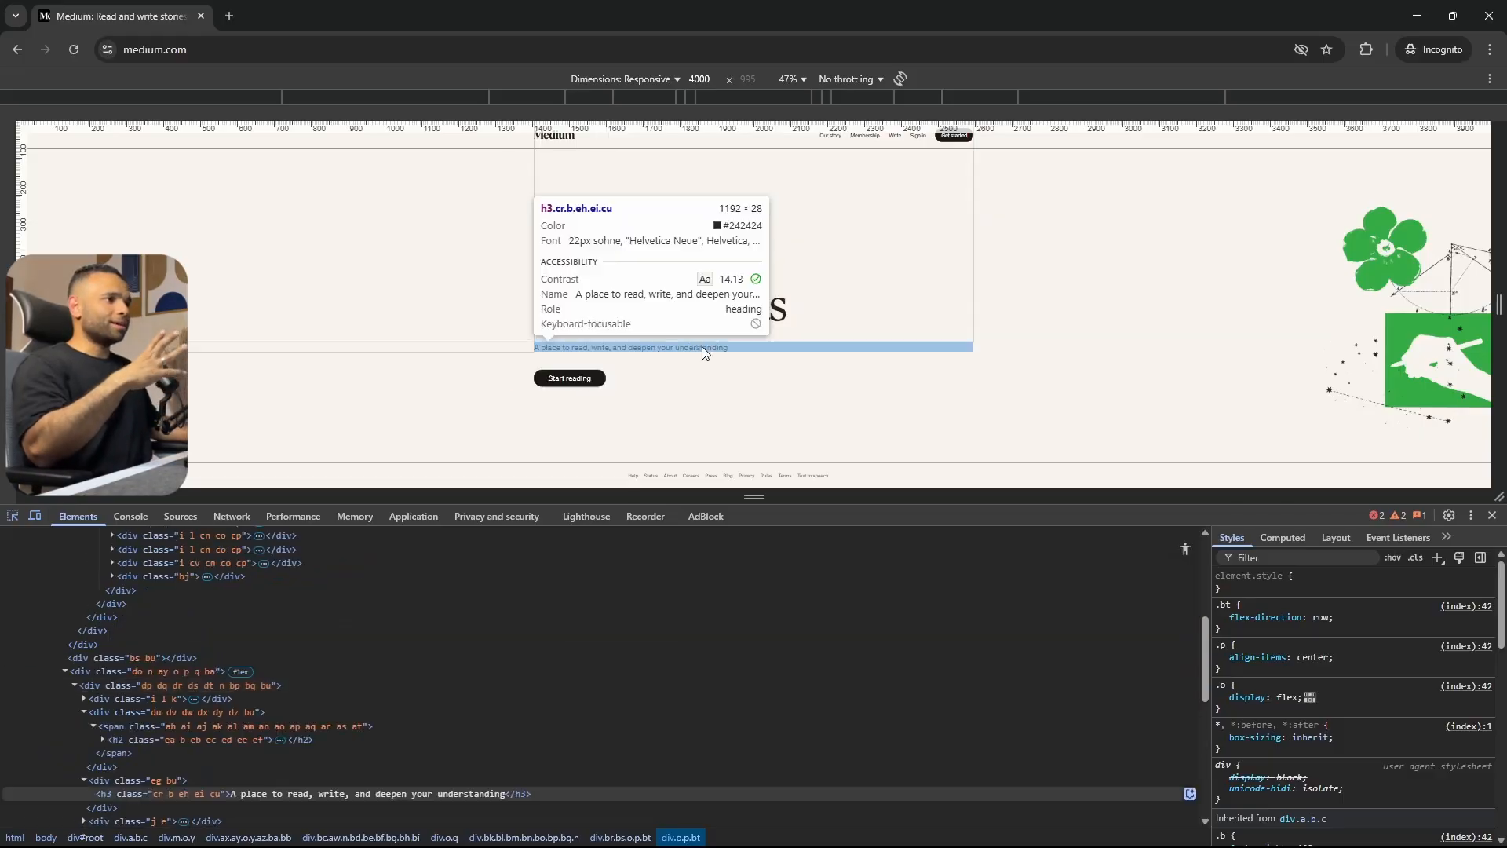
{"action": "left_click", "coordinate": [706, 359]}
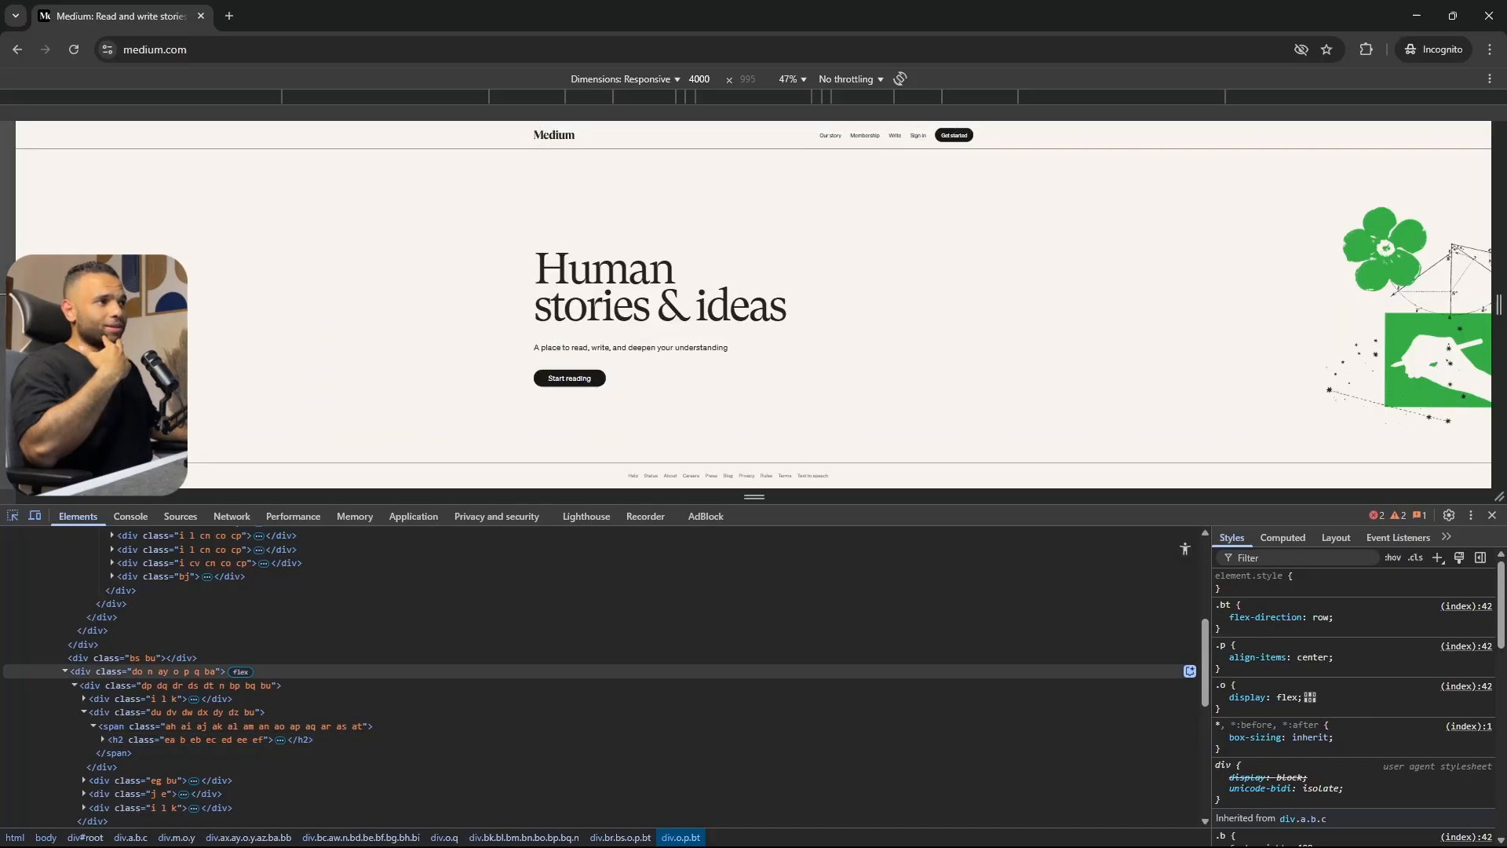
{"action": "left_click_drag", "start_coordinate": [6, 292], "coordinate": [426, 321]}
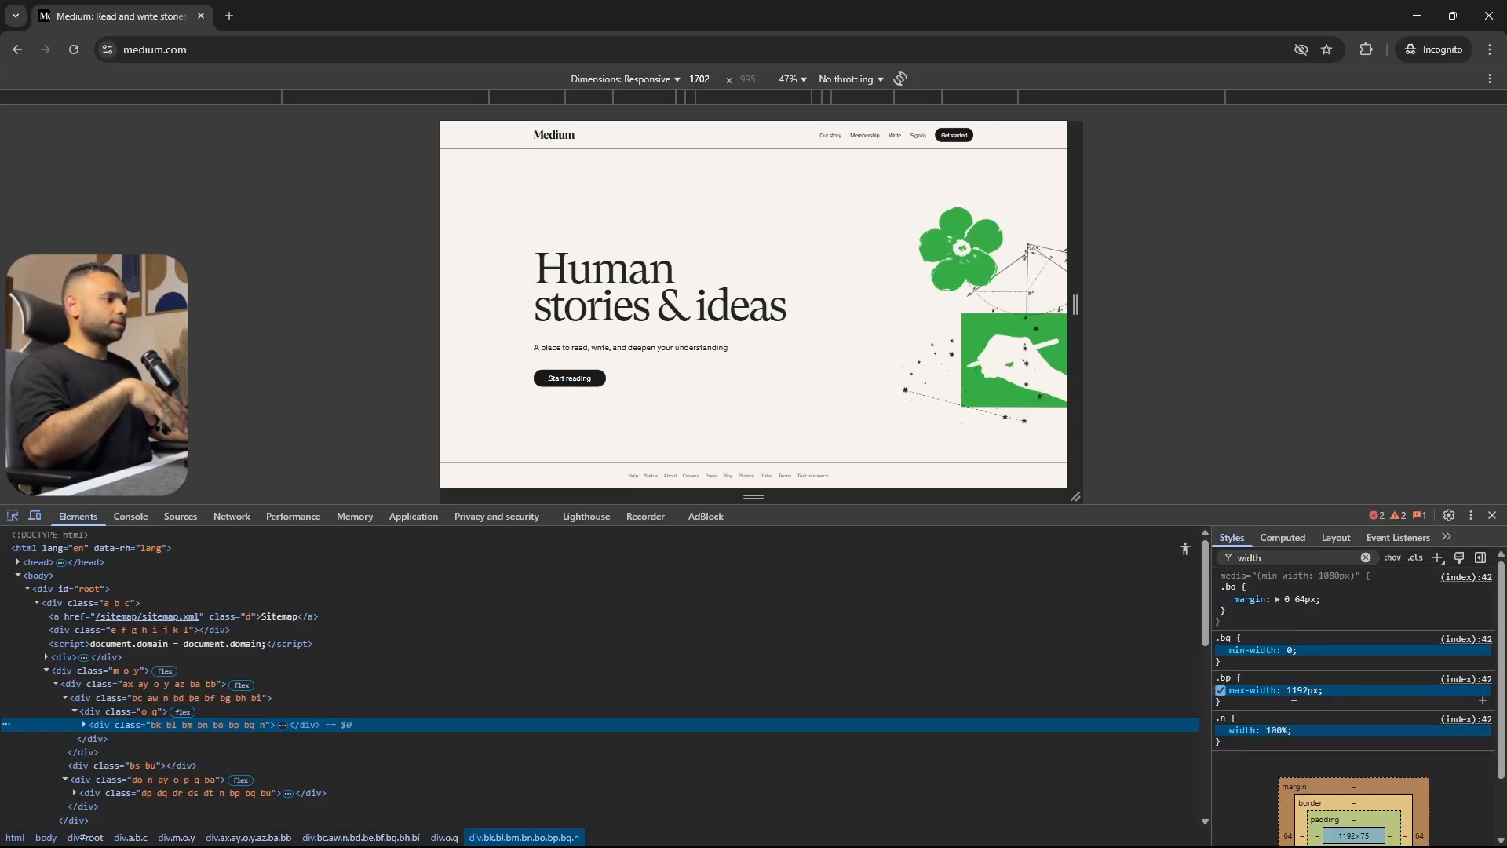
{"action": "left_click", "coordinate": [298, 788]}
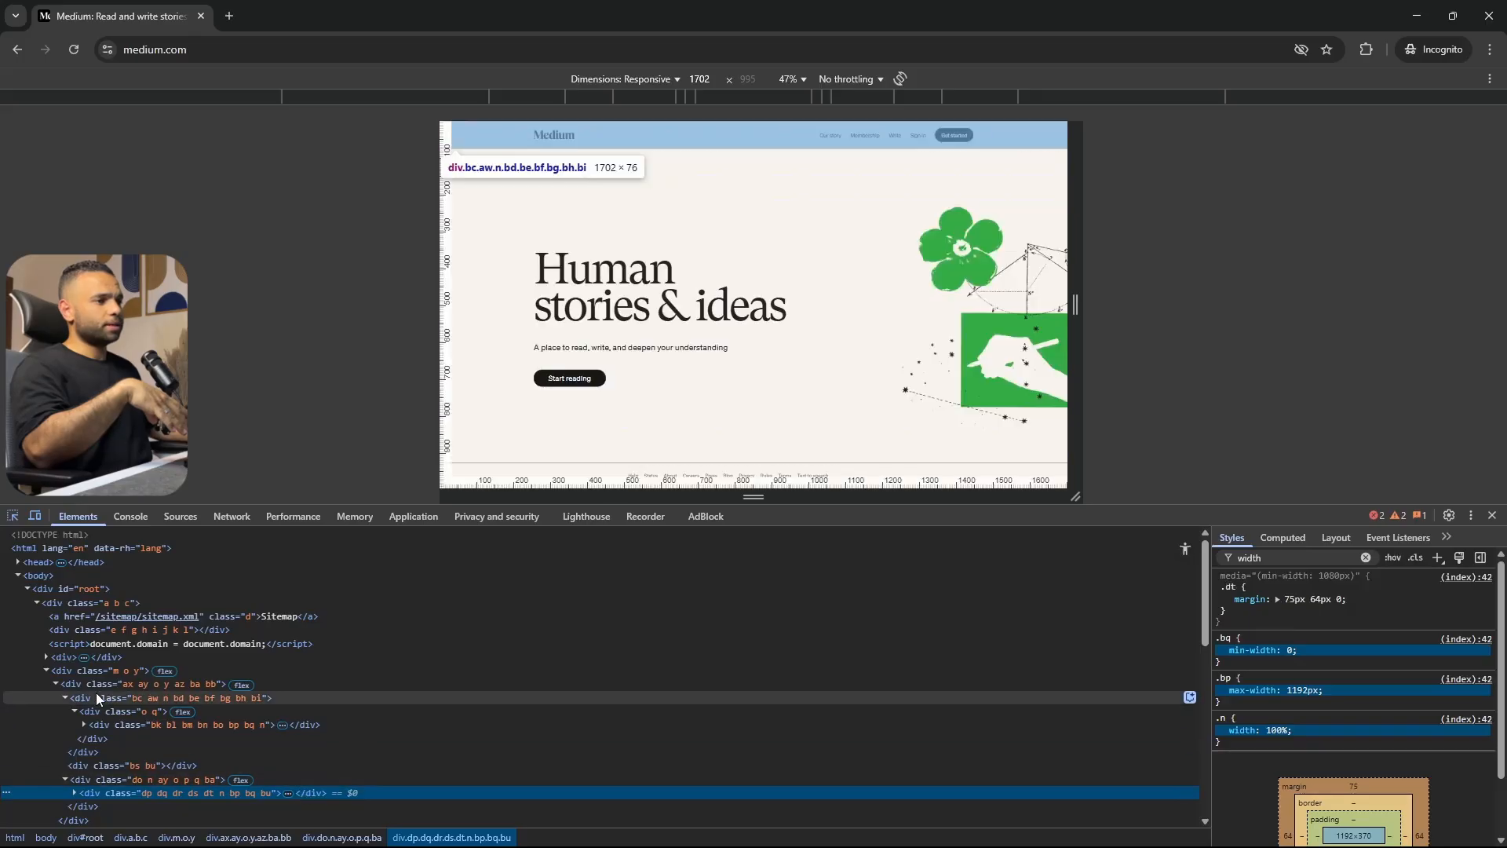
{"action": "key", "text": "ctrl+shift+c"}
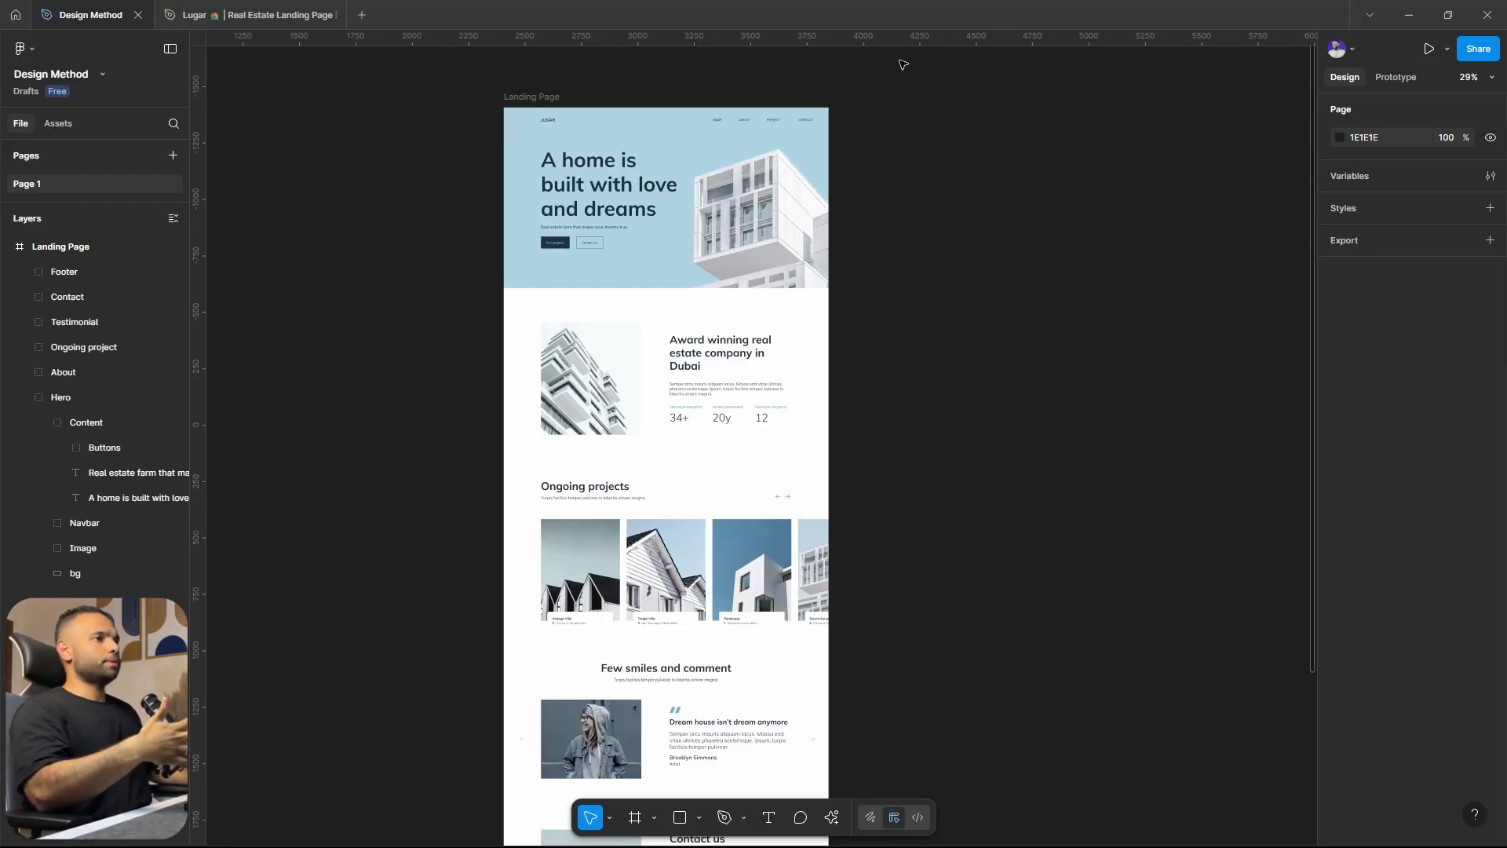
In Figma, check the Lugar file's cover, then review the Landing Page's section groups in Design Method with the Hero group collapsed.
{"action": "left_click", "coordinate": [246, 19]}
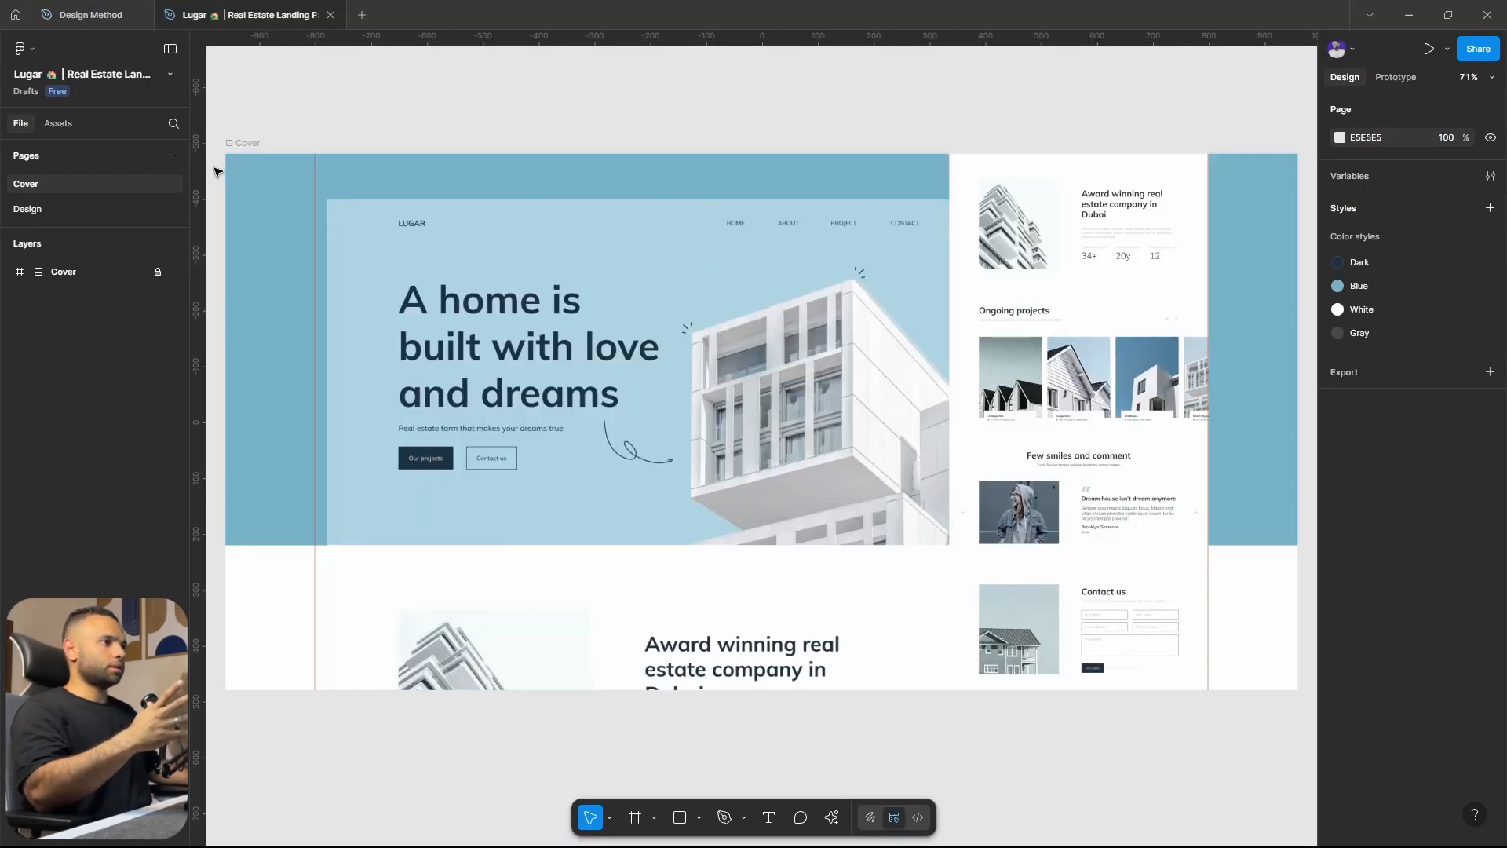
{"action": "left_click", "coordinate": [88, 14]}
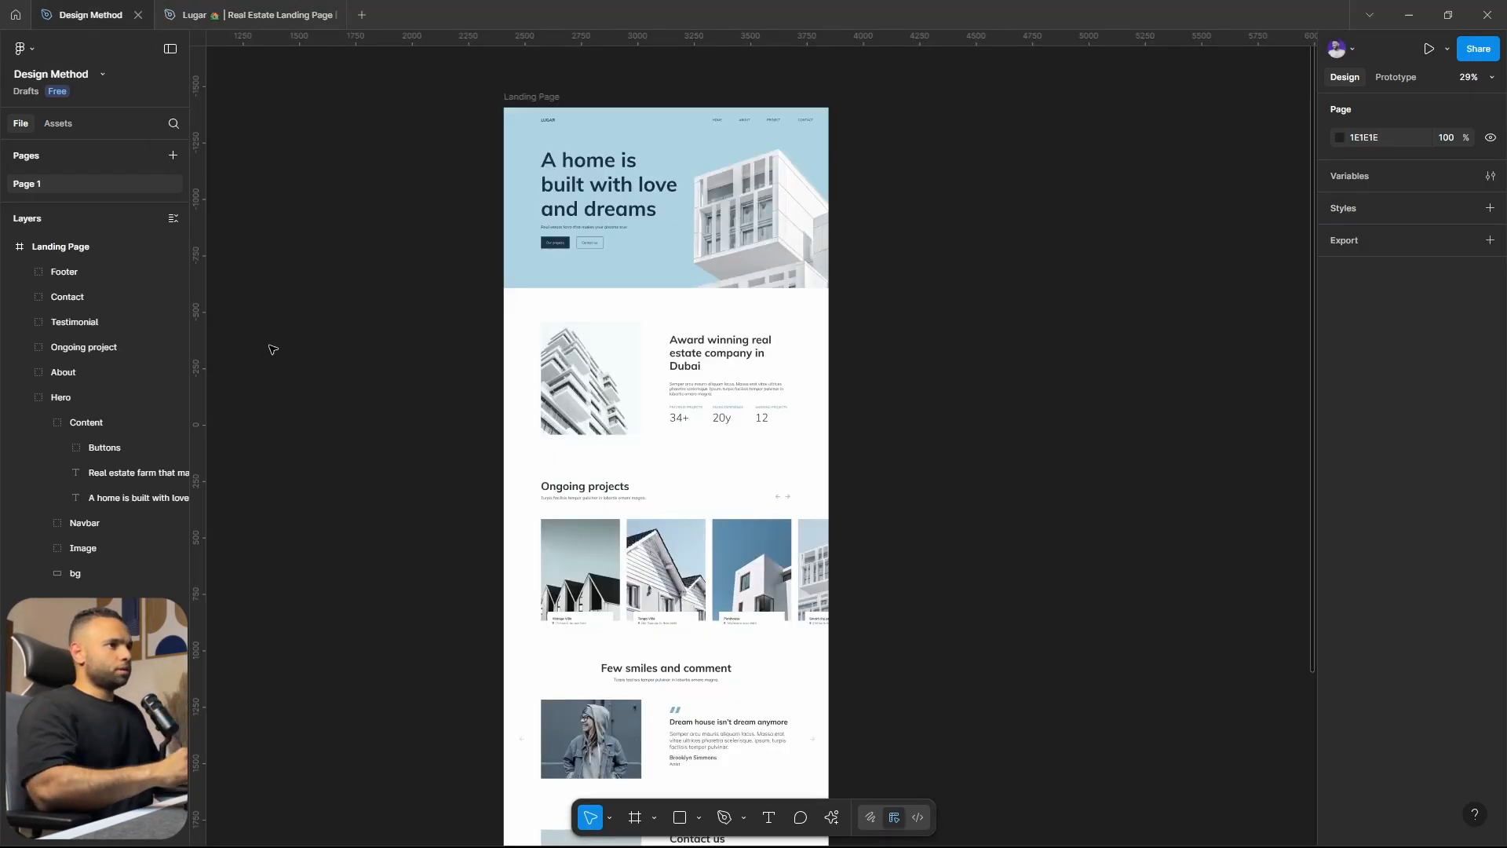
{"action": "left_click", "coordinate": [73, 248]}
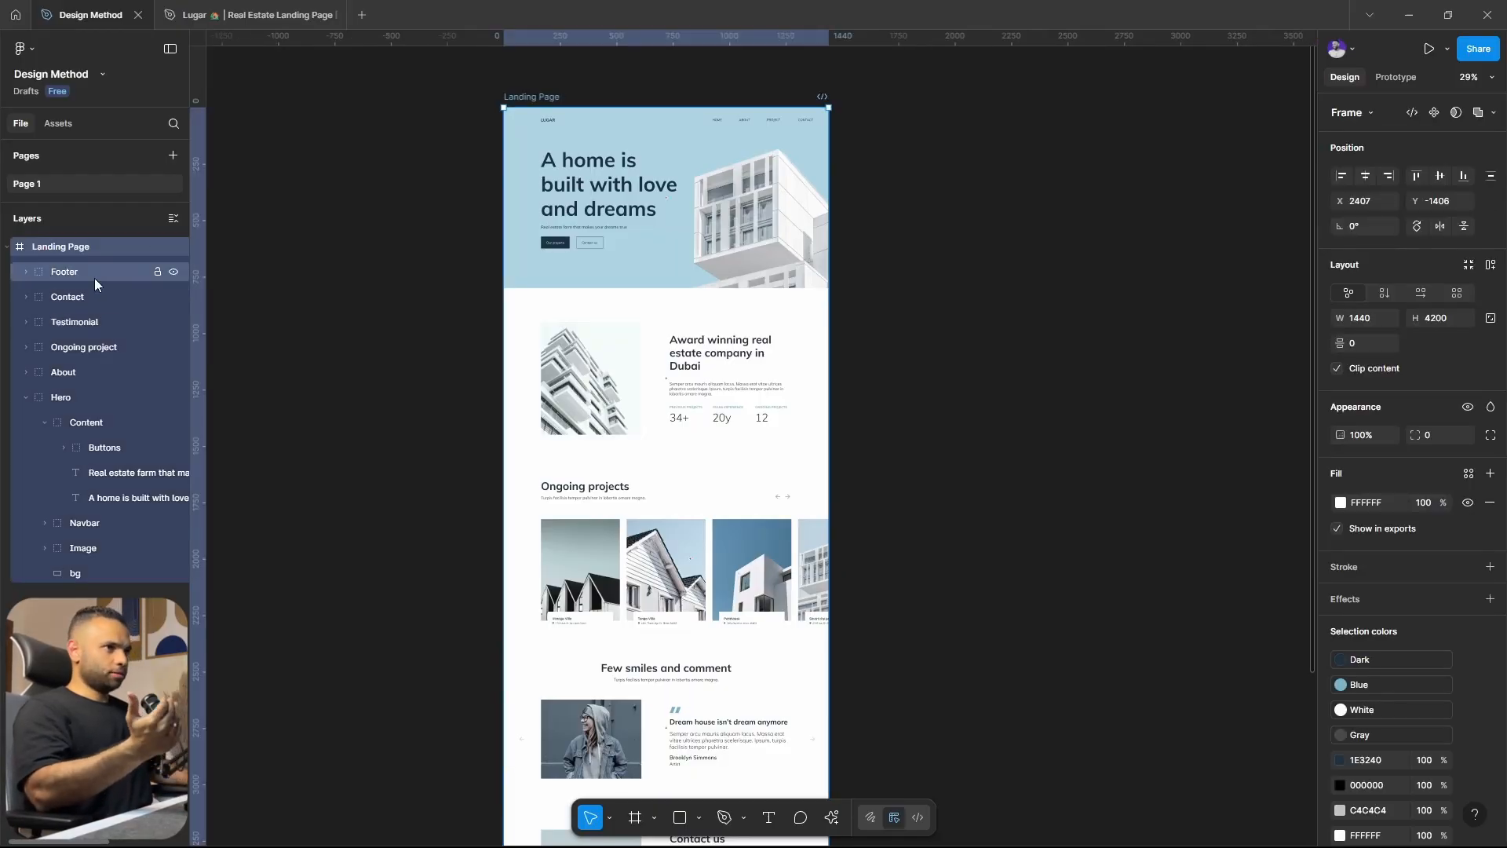
{"action": "left_click", "coordinate": [93, 276]}
{"action": "left_click", "coordinate": [88, 300]}
{"action": "left_click", "coordinate": [87, 323]}
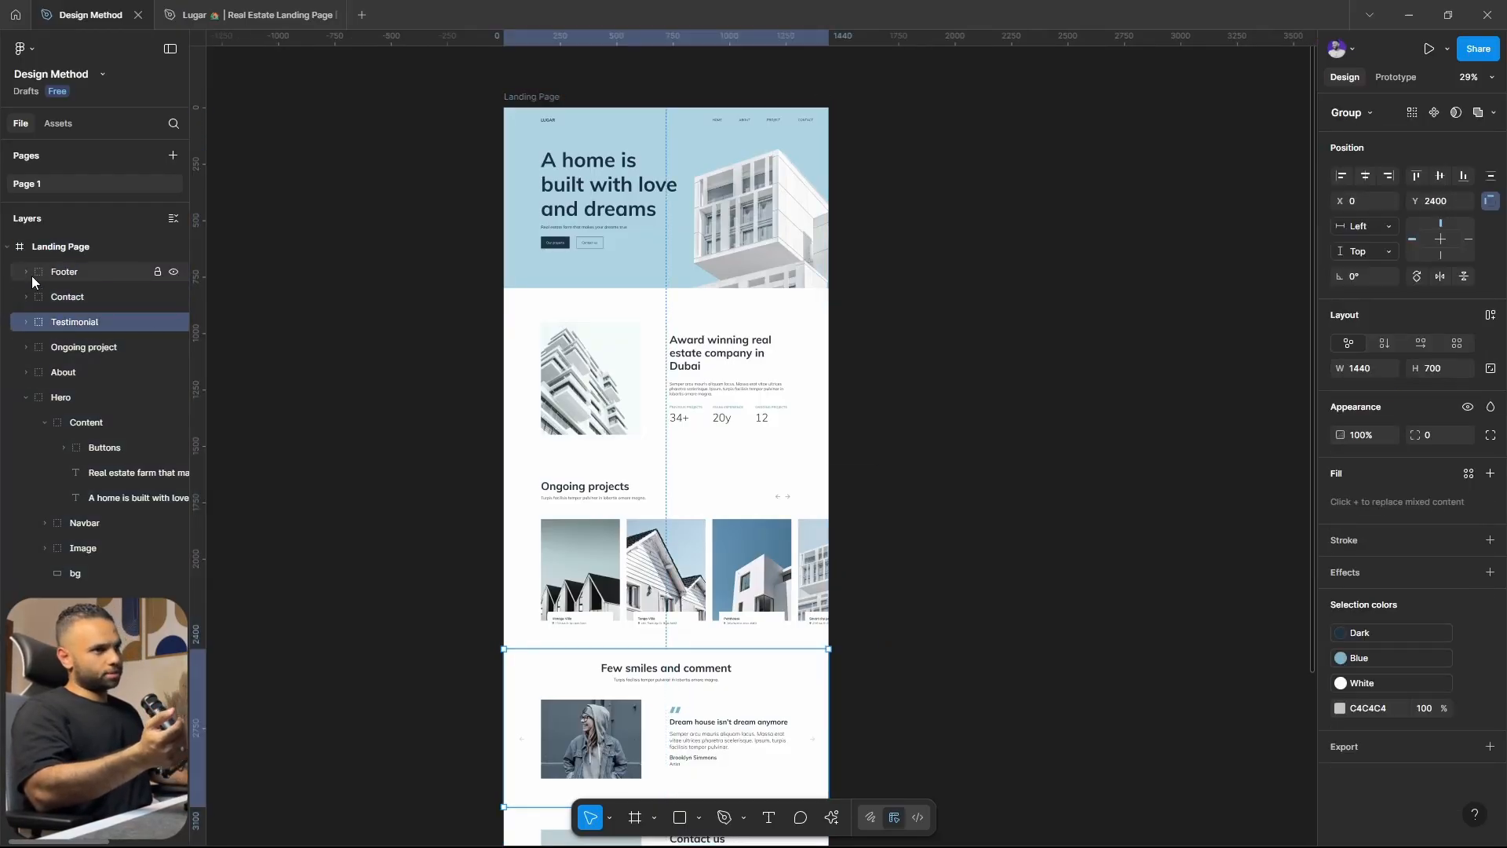
{"action": "left_click", "coordinate": [26, 396]}
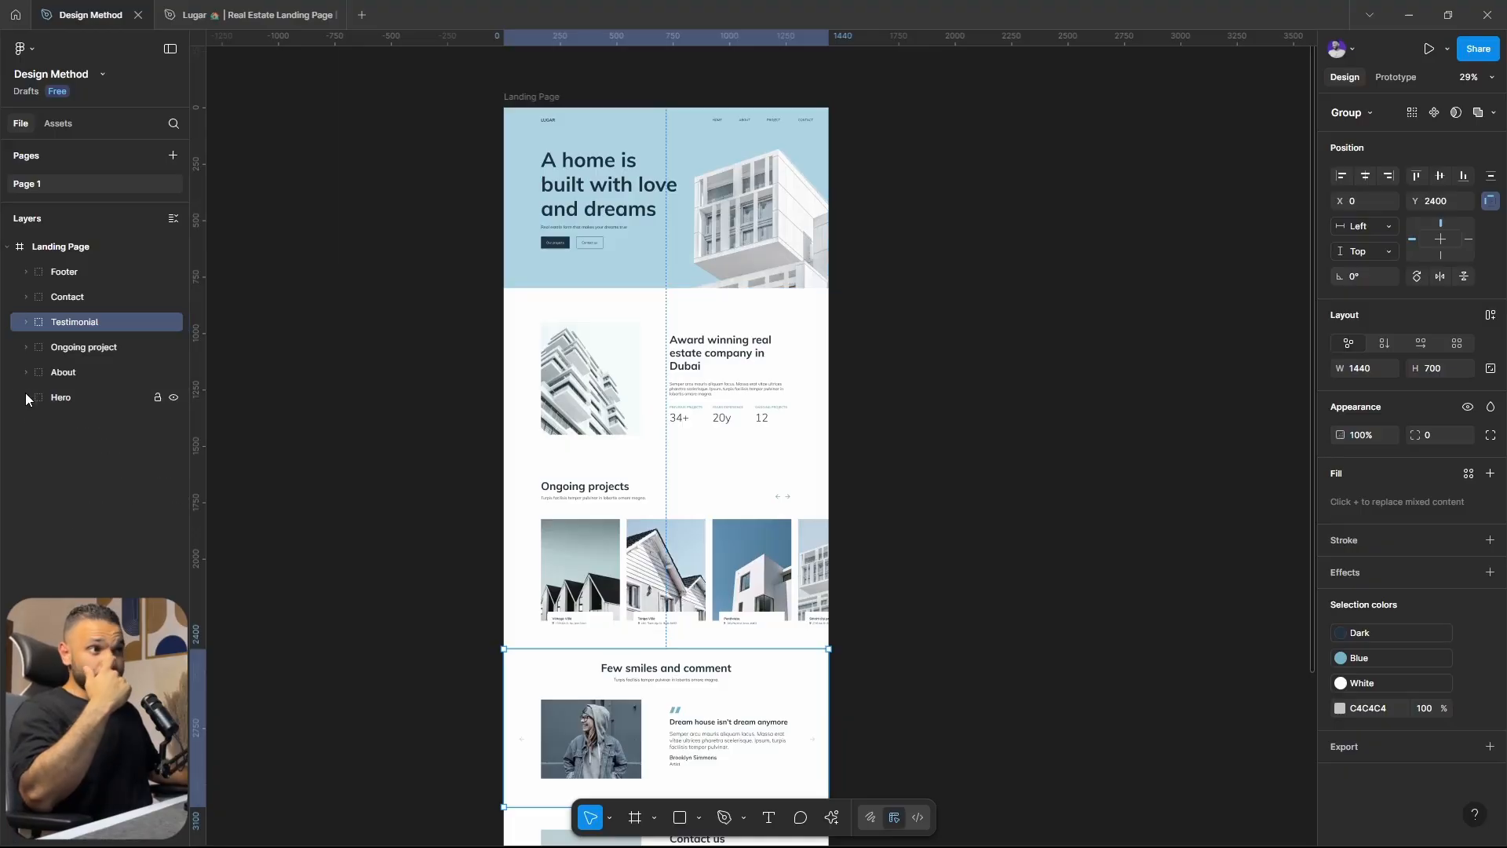
{"action": "left_click", "coordinate": [358, 295]}
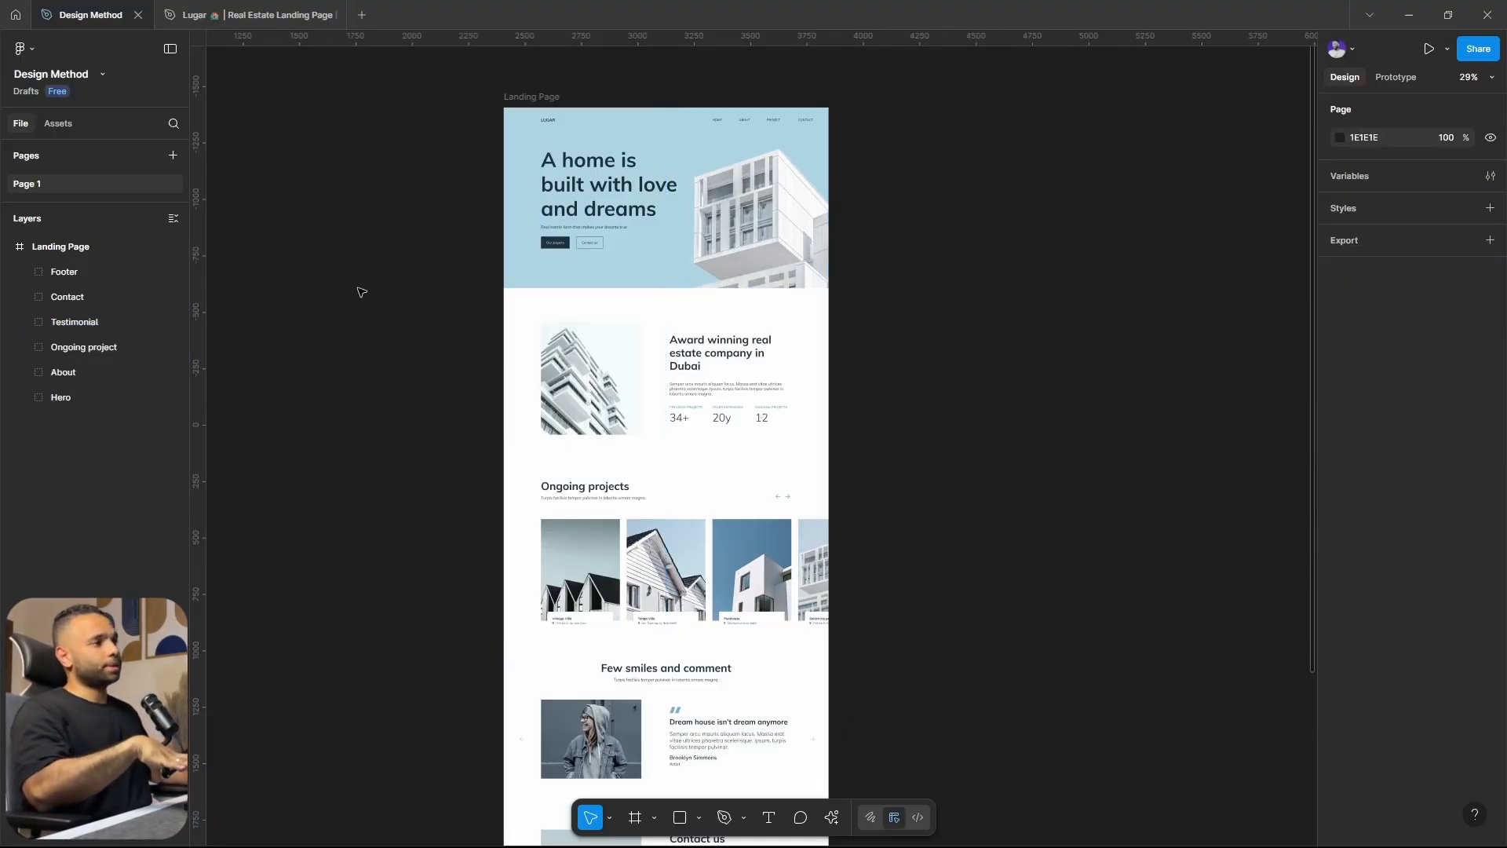
Add a 1440 × 1024 Desktop preset frame and place it beside the Landing Page, level with its upper edge.
{"action": "left_click_drag", "start_coordinate": [361, 292], "coordinate": [307, 303]}
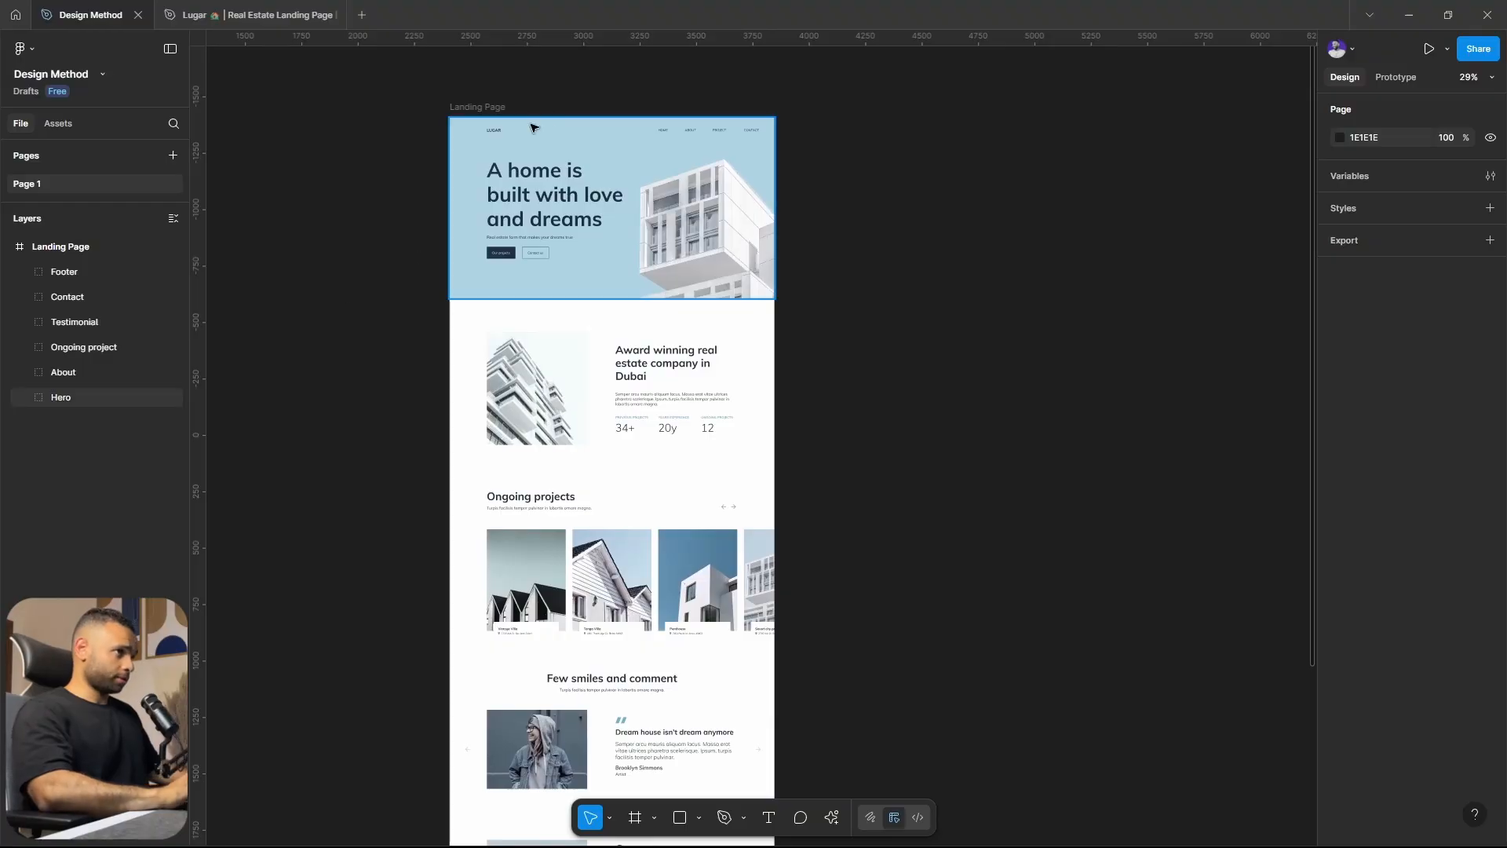
{"action": "left_click_drag", "start_coordinate": [851, 129], "coordinate": [798, 159]}
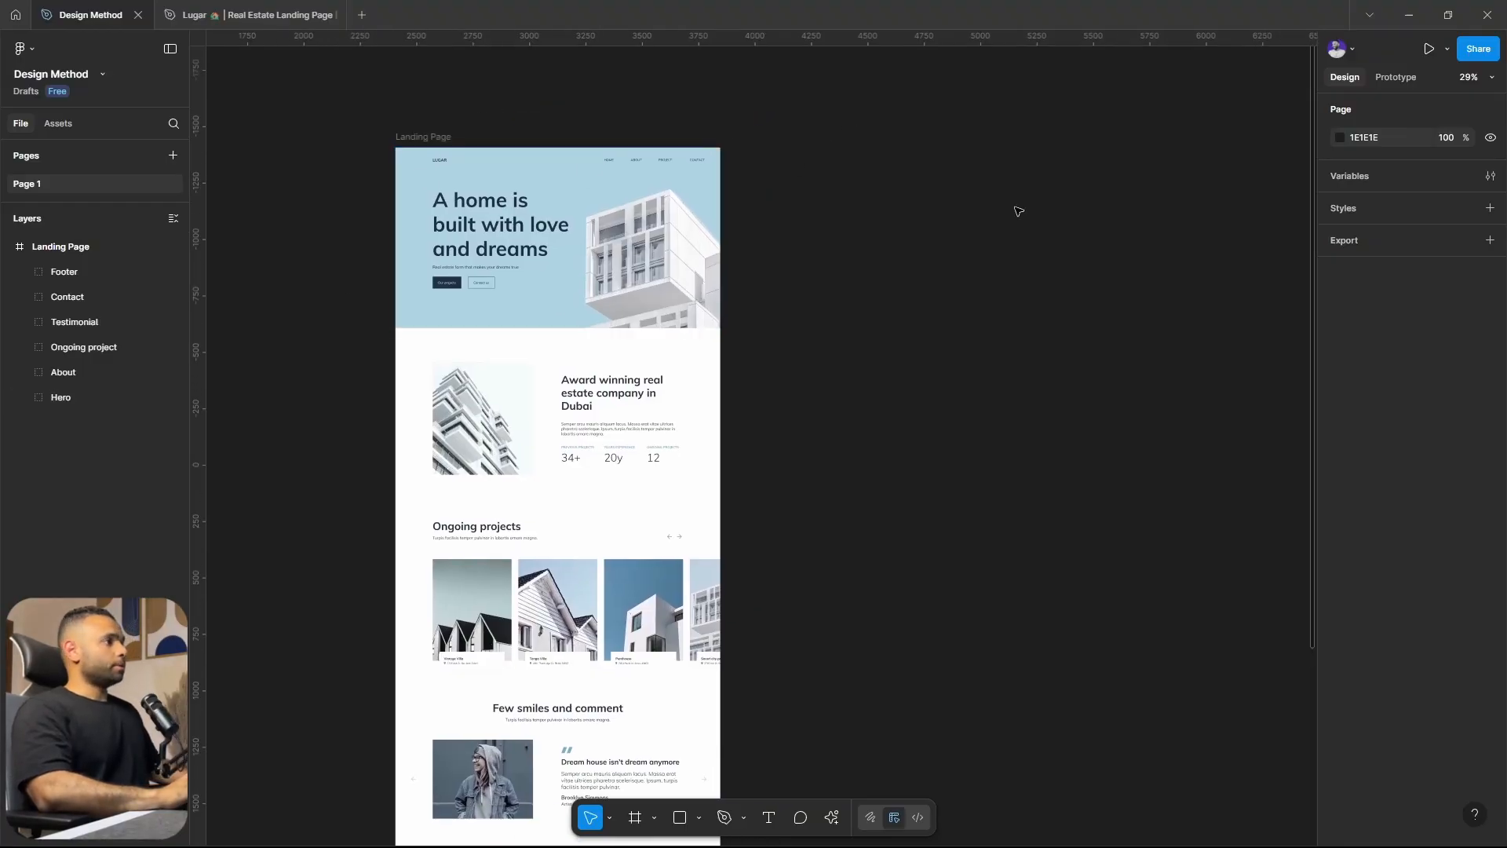
{"action": "left_click", "coordinate": [632, 821]}
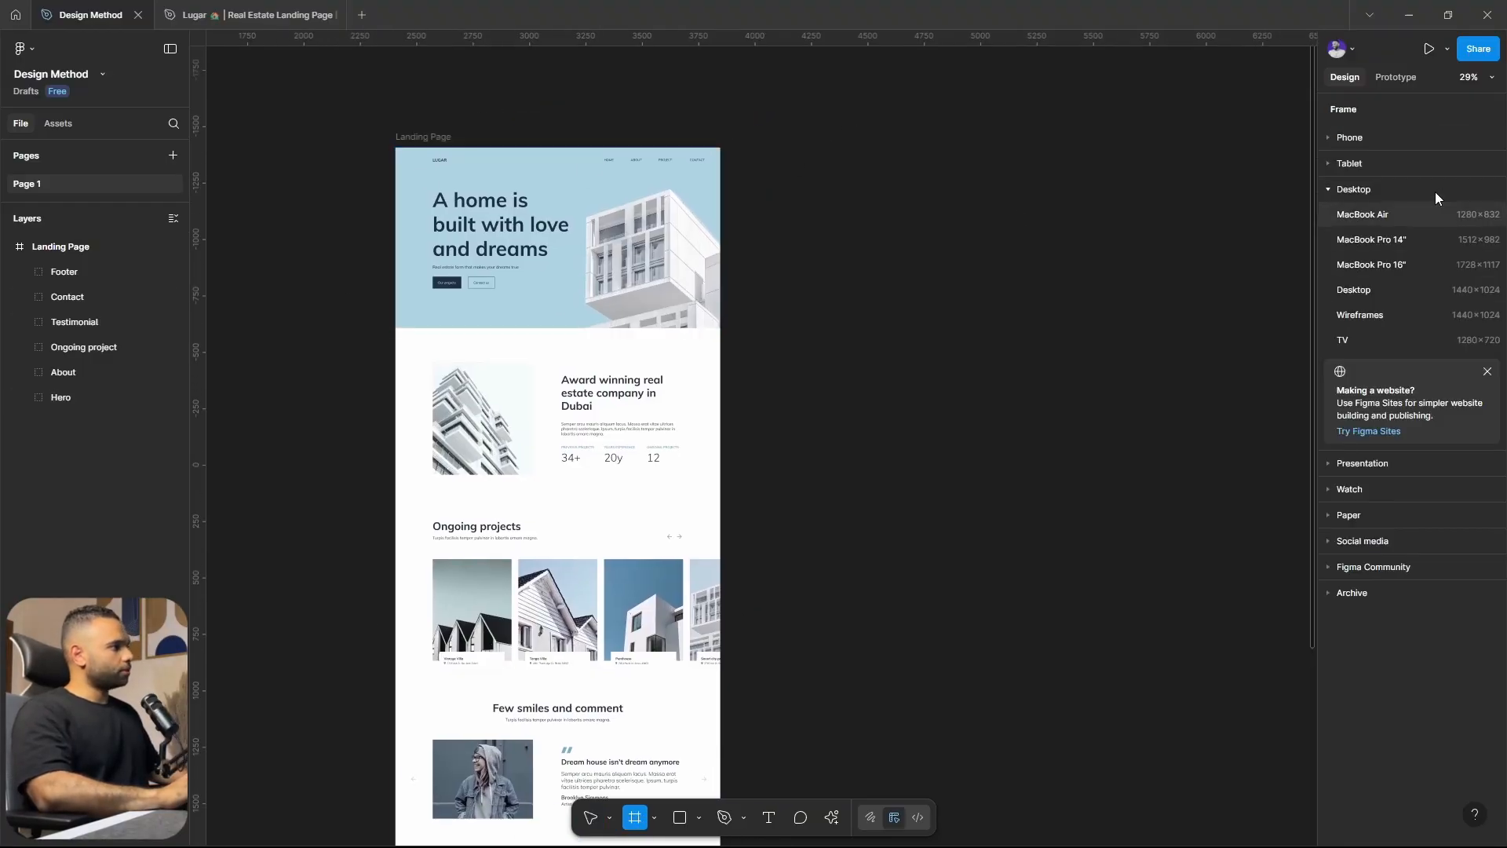
{"action": "left_click", "coordinate": [1386, 290]}
{"action": "left_click_drag", "start_coordinate": [797, 374], "coordinate": [824, 195]}
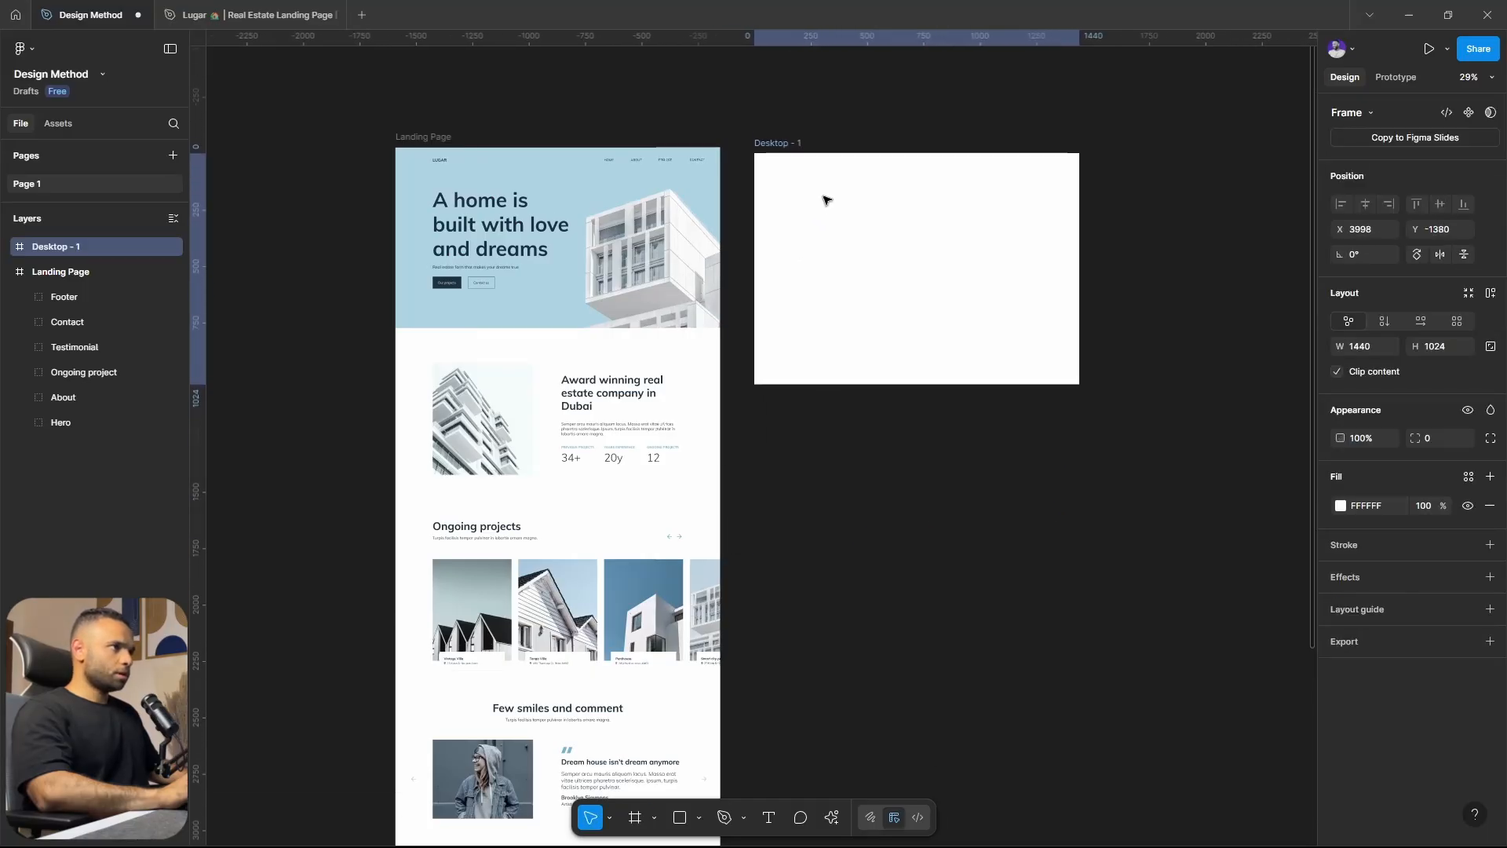
{"action": "left_click", "coordinate": [894, 111]}
{"action": "left_click_drag", "start_coordinate": [894, 112], "coordinate": [874, 119]}
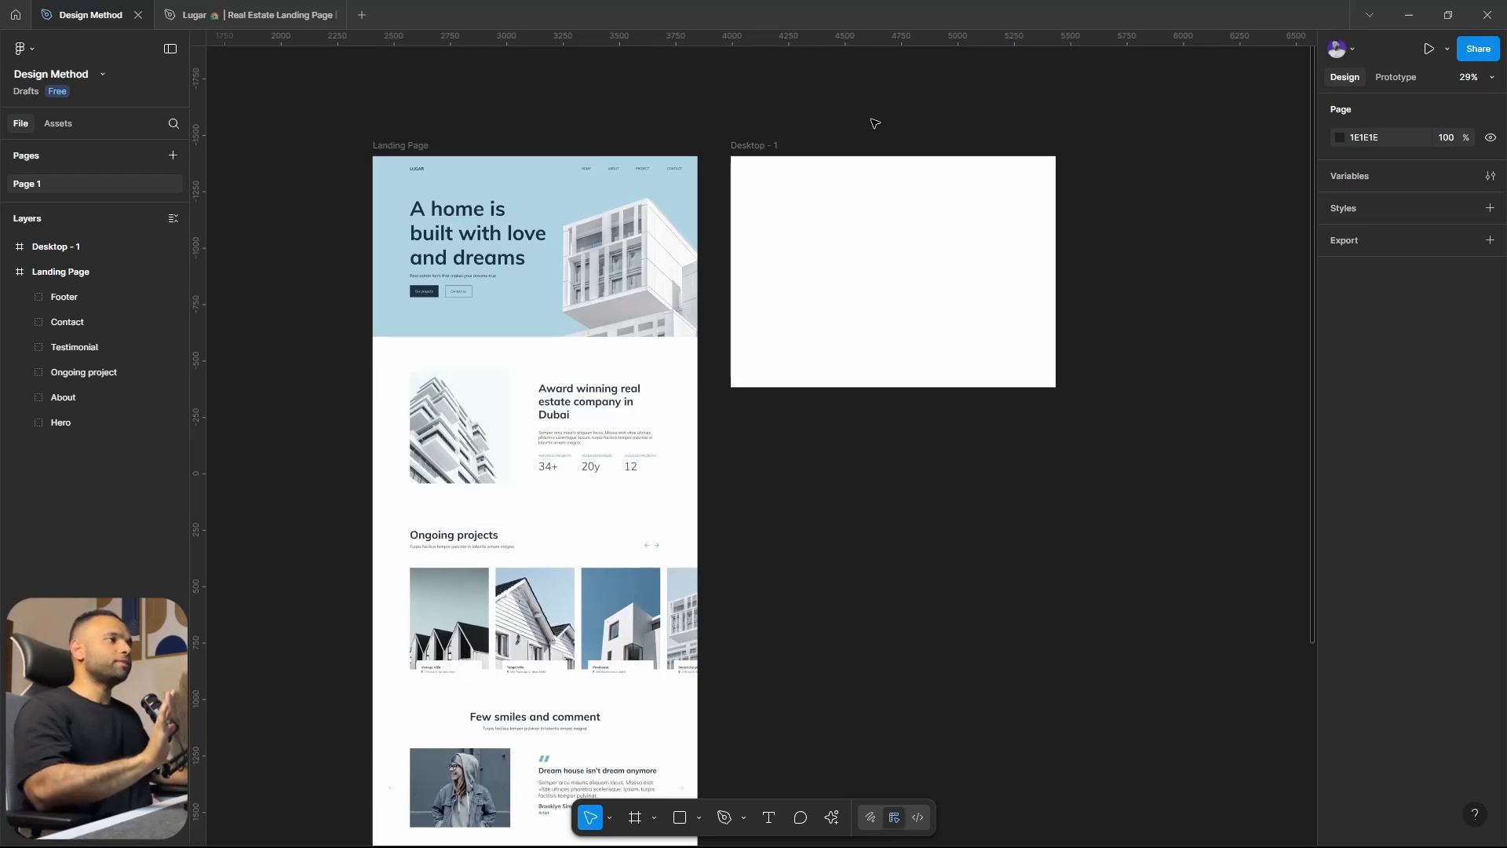
Try widening the Desktop - 1 frame to about 2122 px, and undo the resize.
{"action": "left_click", "coordinate": [846, 233]}
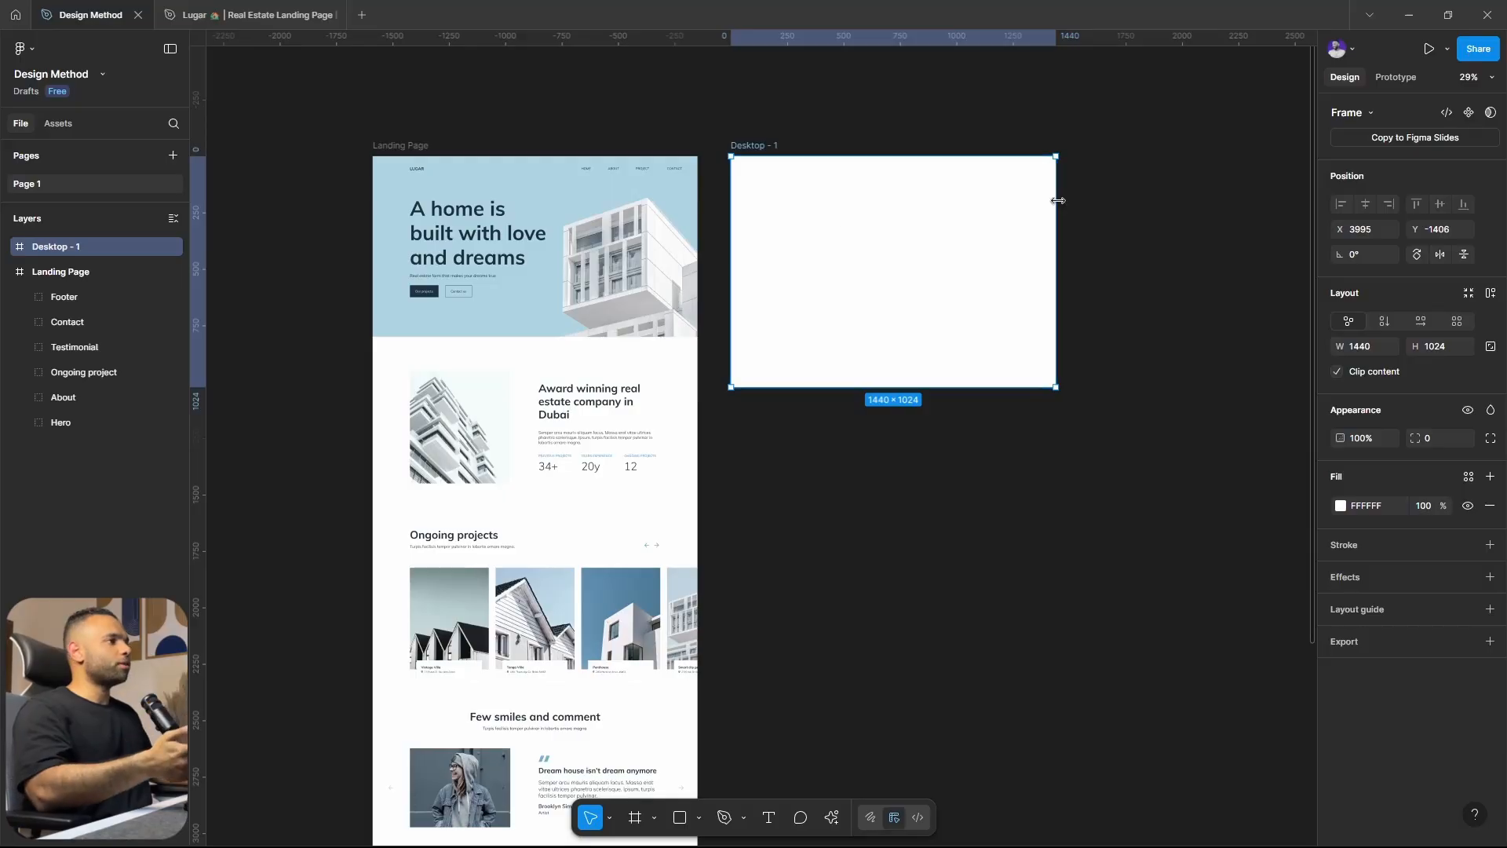
{"action": "left_click_drag", "start_coordinate": [1055, 198], "coordinate": [1209, 187]}
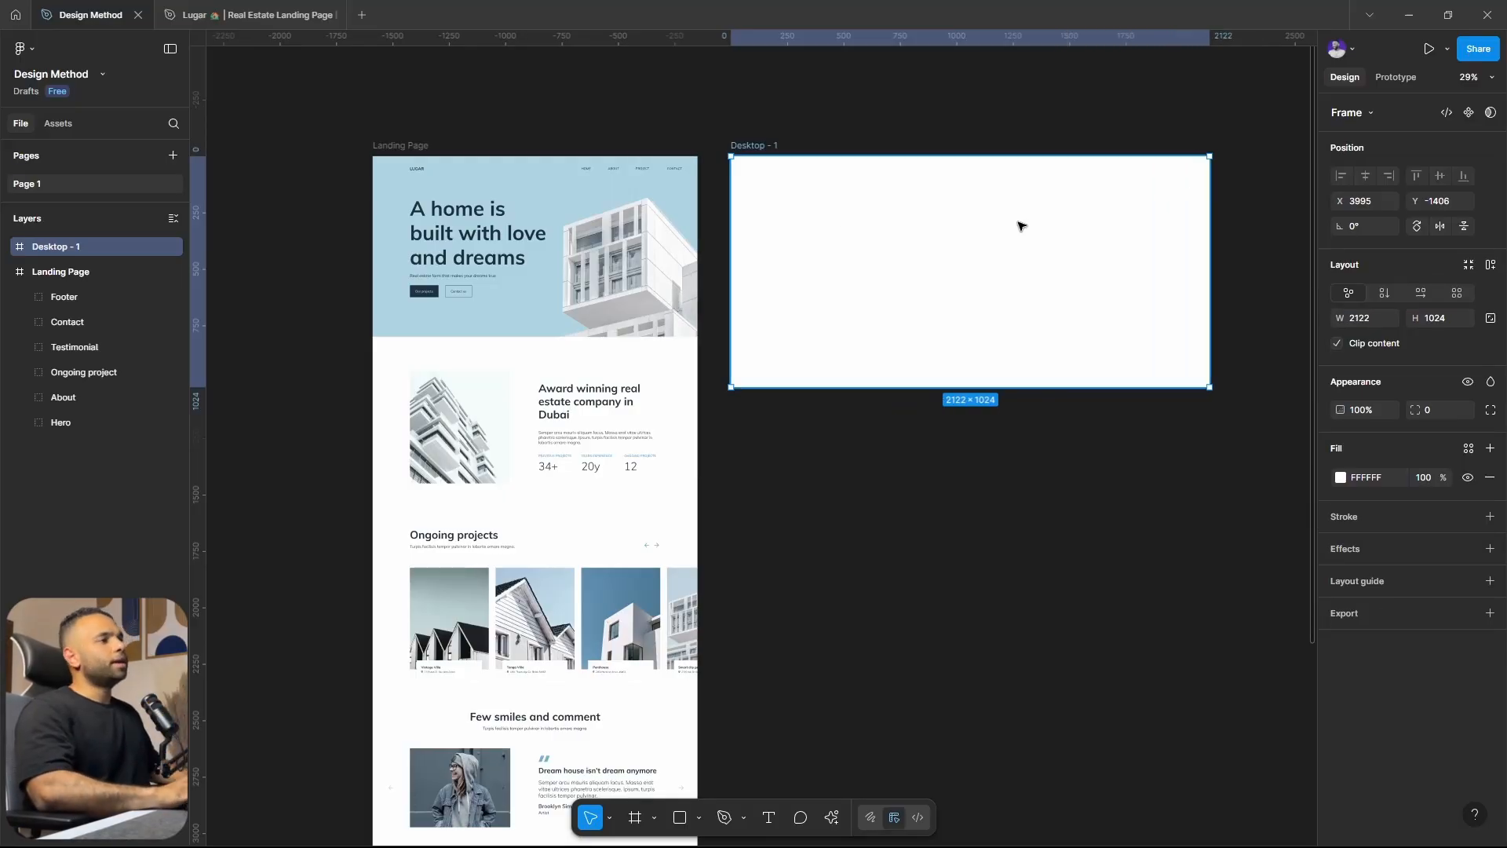
{"action": "key", "text": "ctrl+z"}
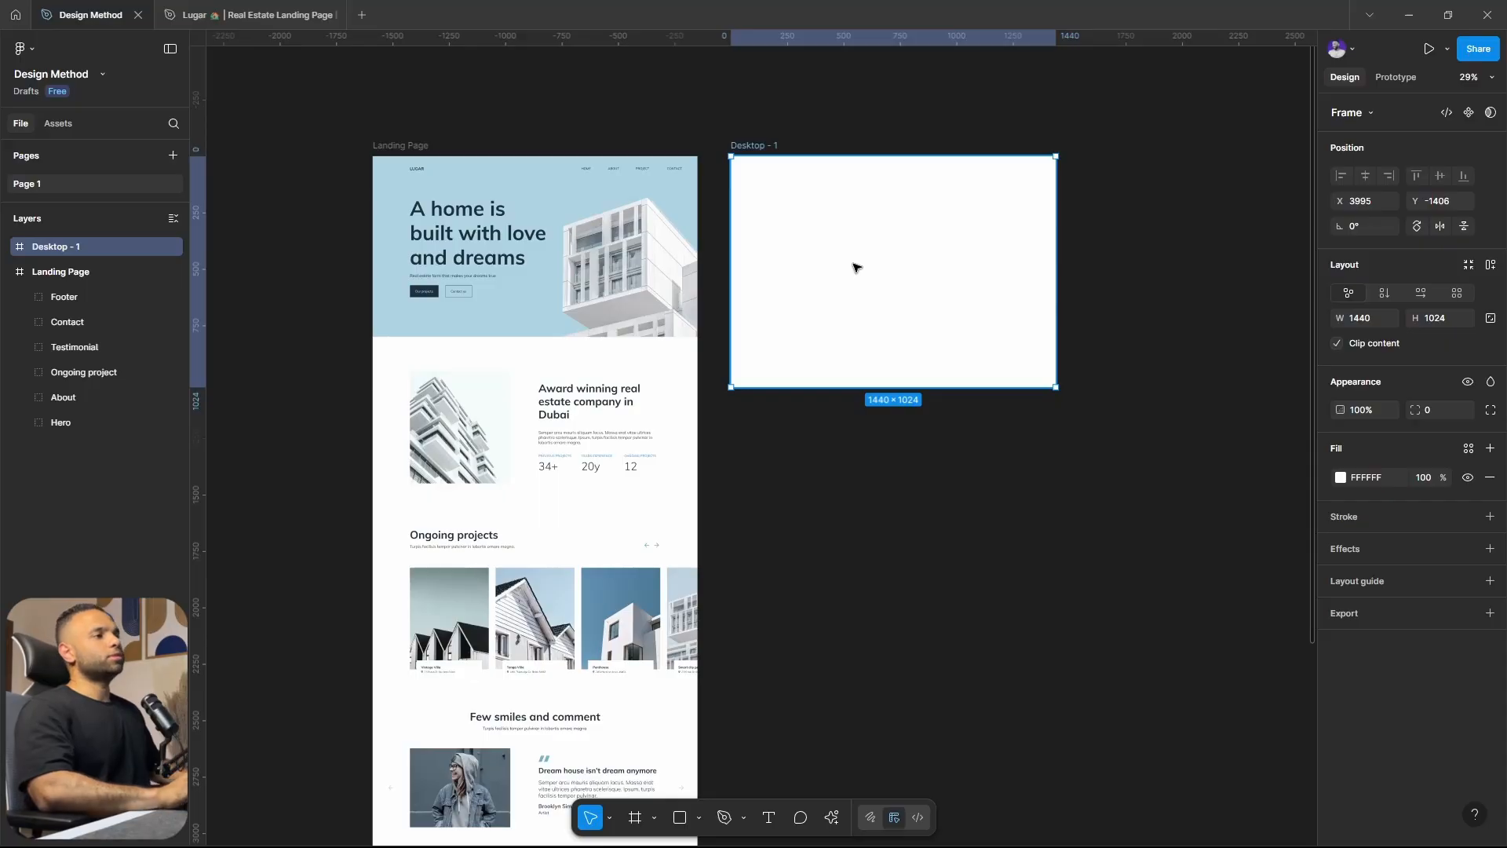
Compare the hero section with the empty Desktop - 1 frame, and apply auto layout to that frame.
{"action": "scroll", "coordinate": [528, 157], "scroll_direction": "up", "scroll_amount": 5}
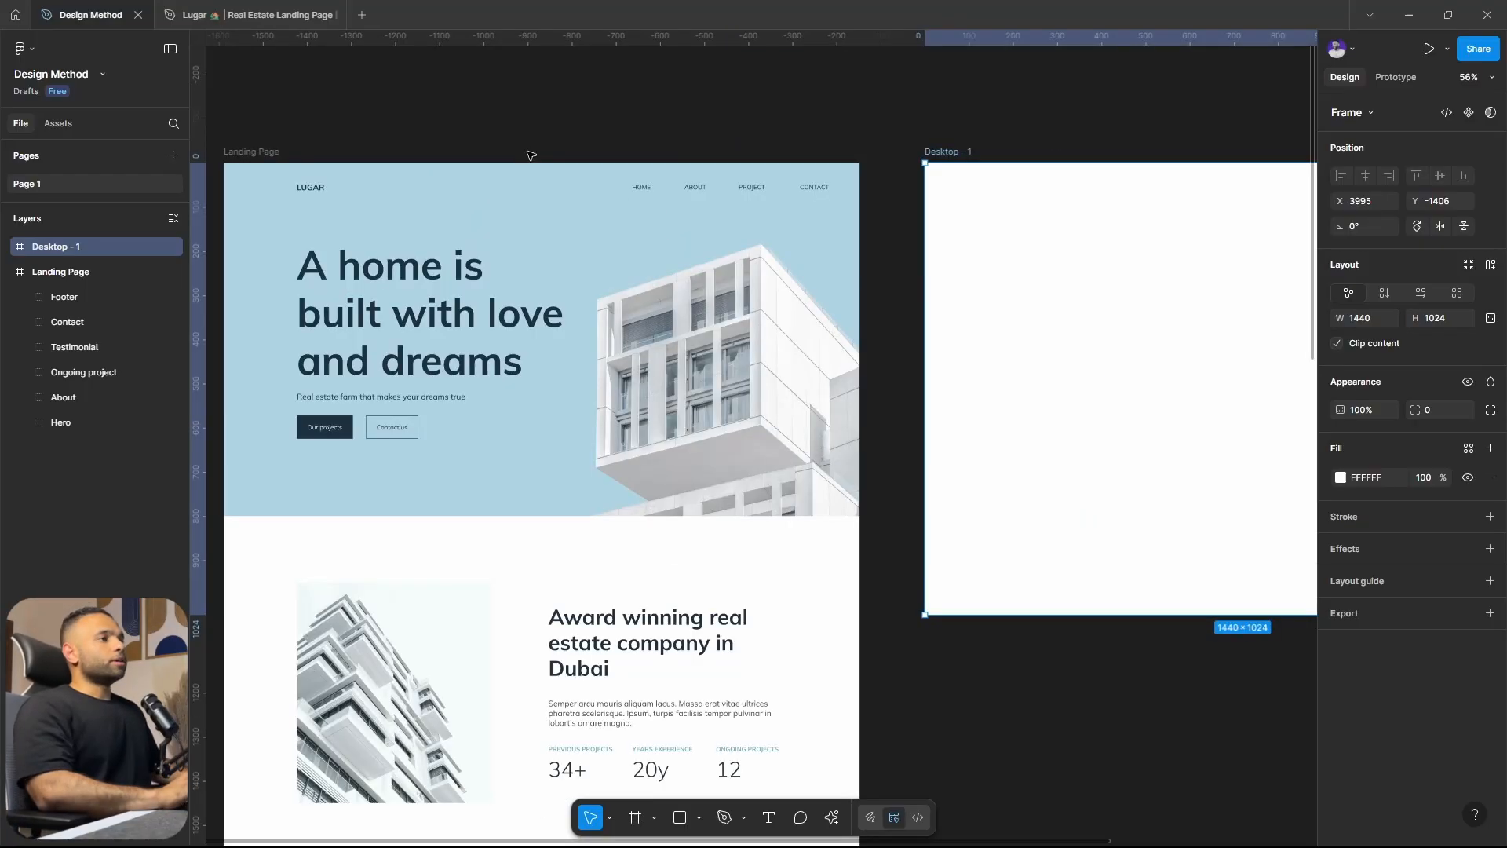
{"action": "double_click", "coordinate": [462, 196]}
{"action": "scroll", "coordinate": [982, 296], "scroll_direction": "down", "scroll_amount": 5}
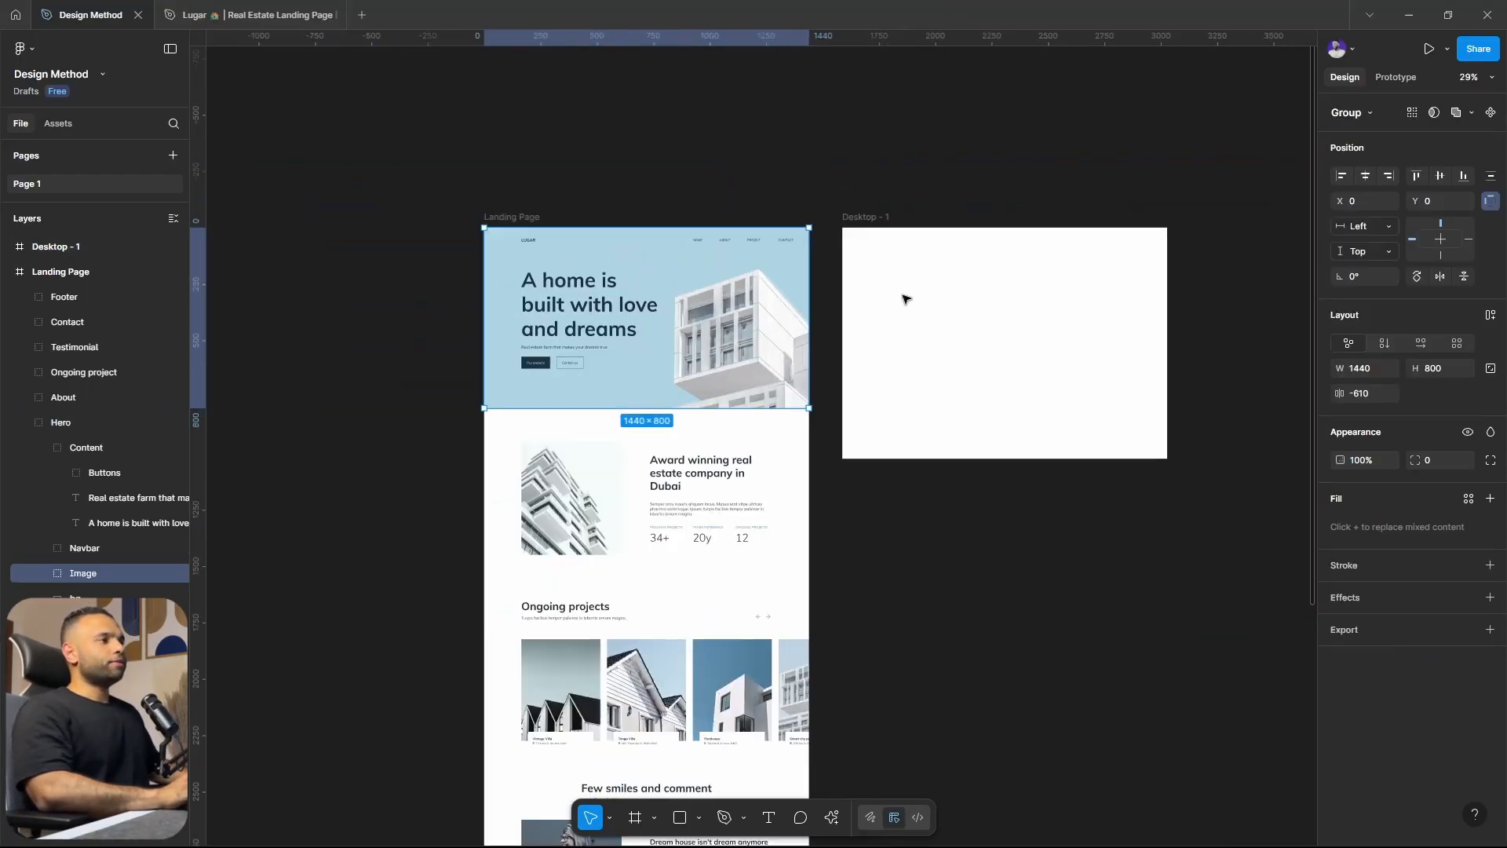
{"action": "left_click", "coordinate": [907, 294]}
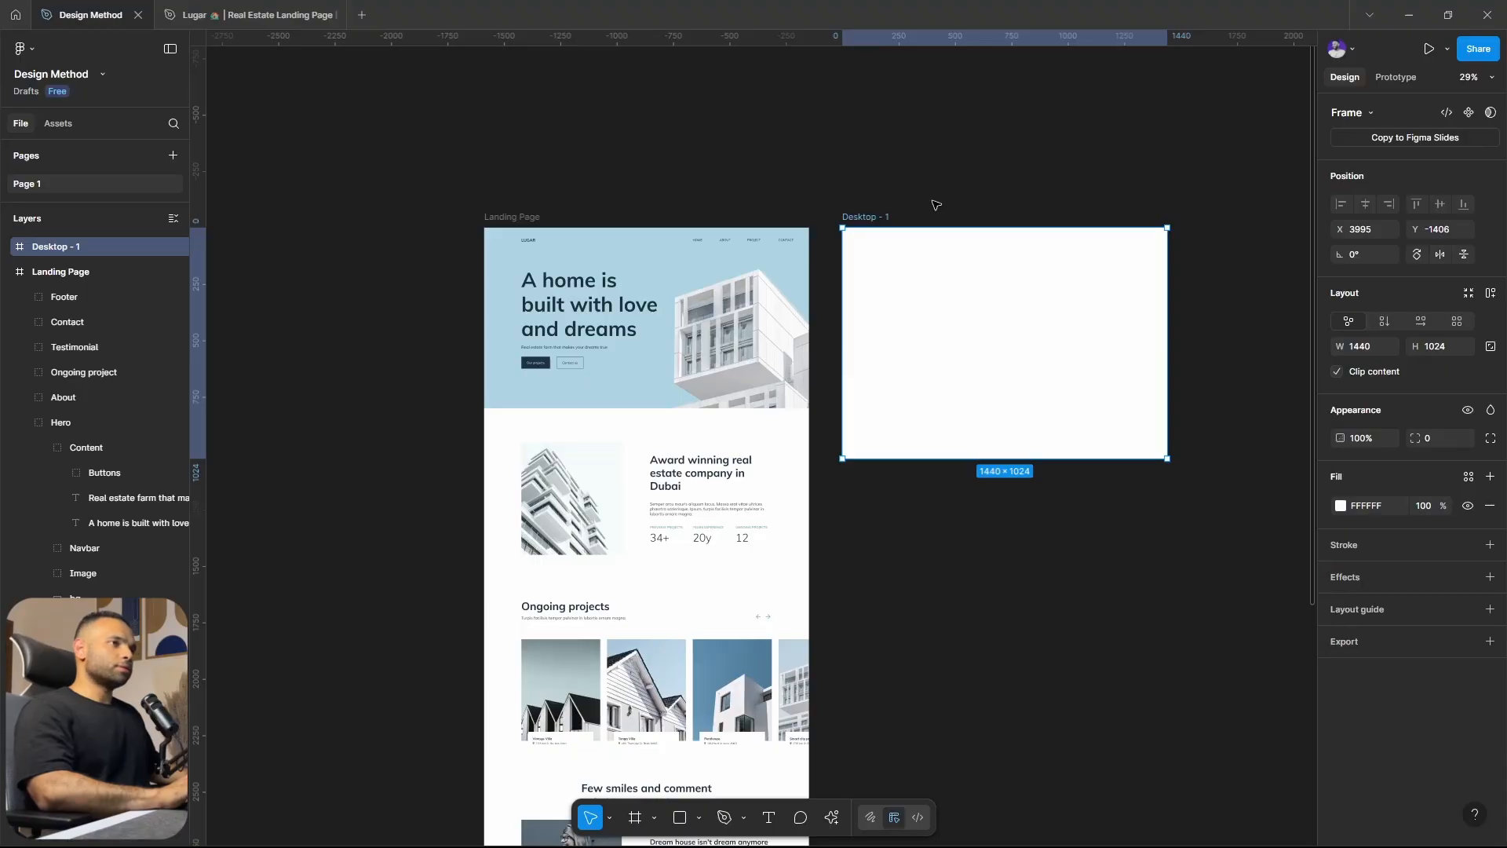
{"action": "key", "text": "shift+a"}
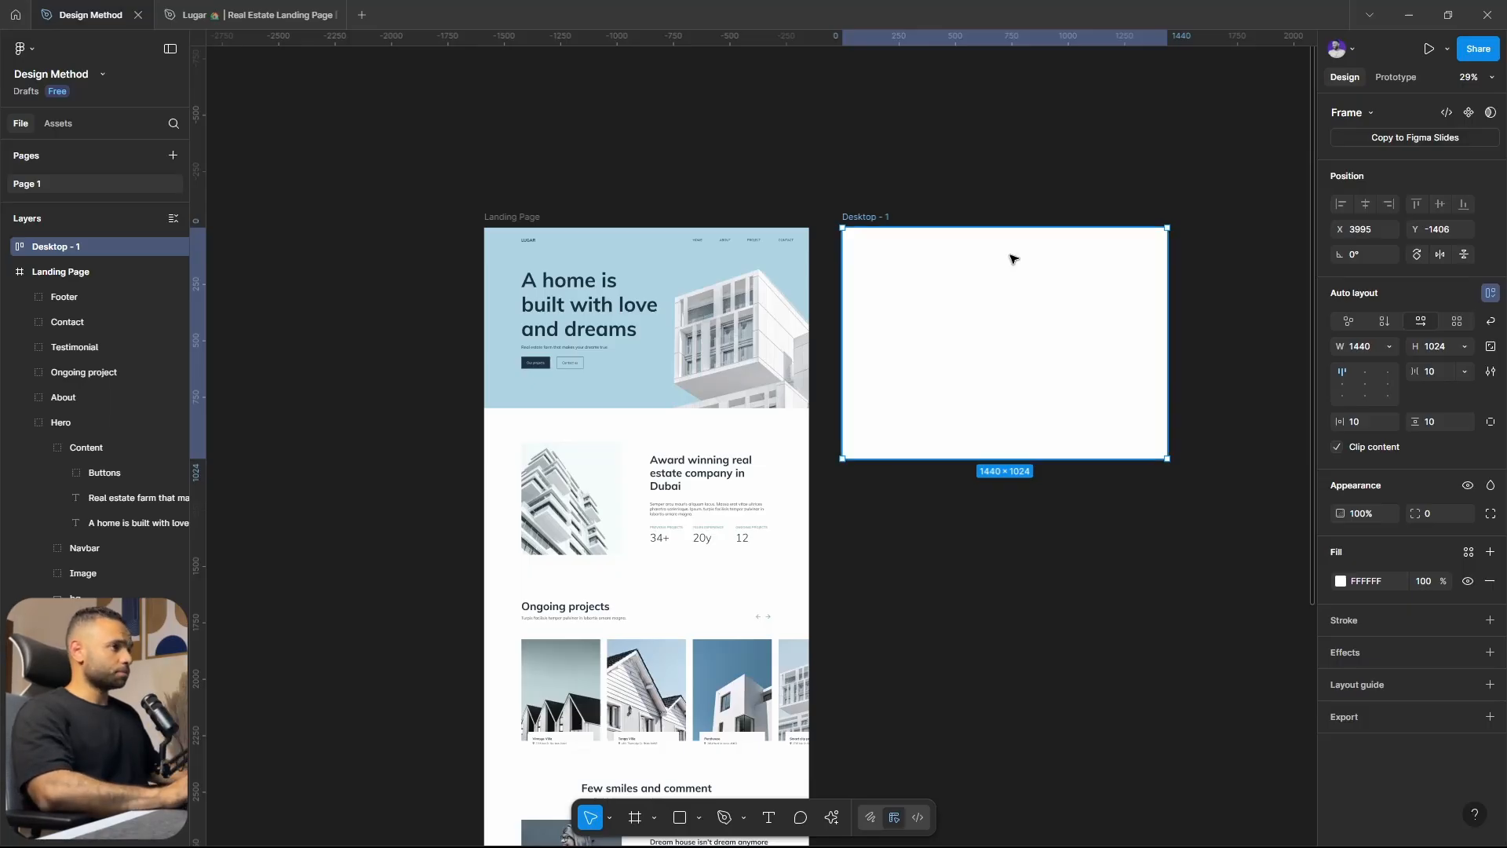
Lock the Image group inside the Landing Page's Hero group.
{"action": "scroll", "coordinate": [934, 290], "scroll_direction": "up", "scroll_amount": 3}
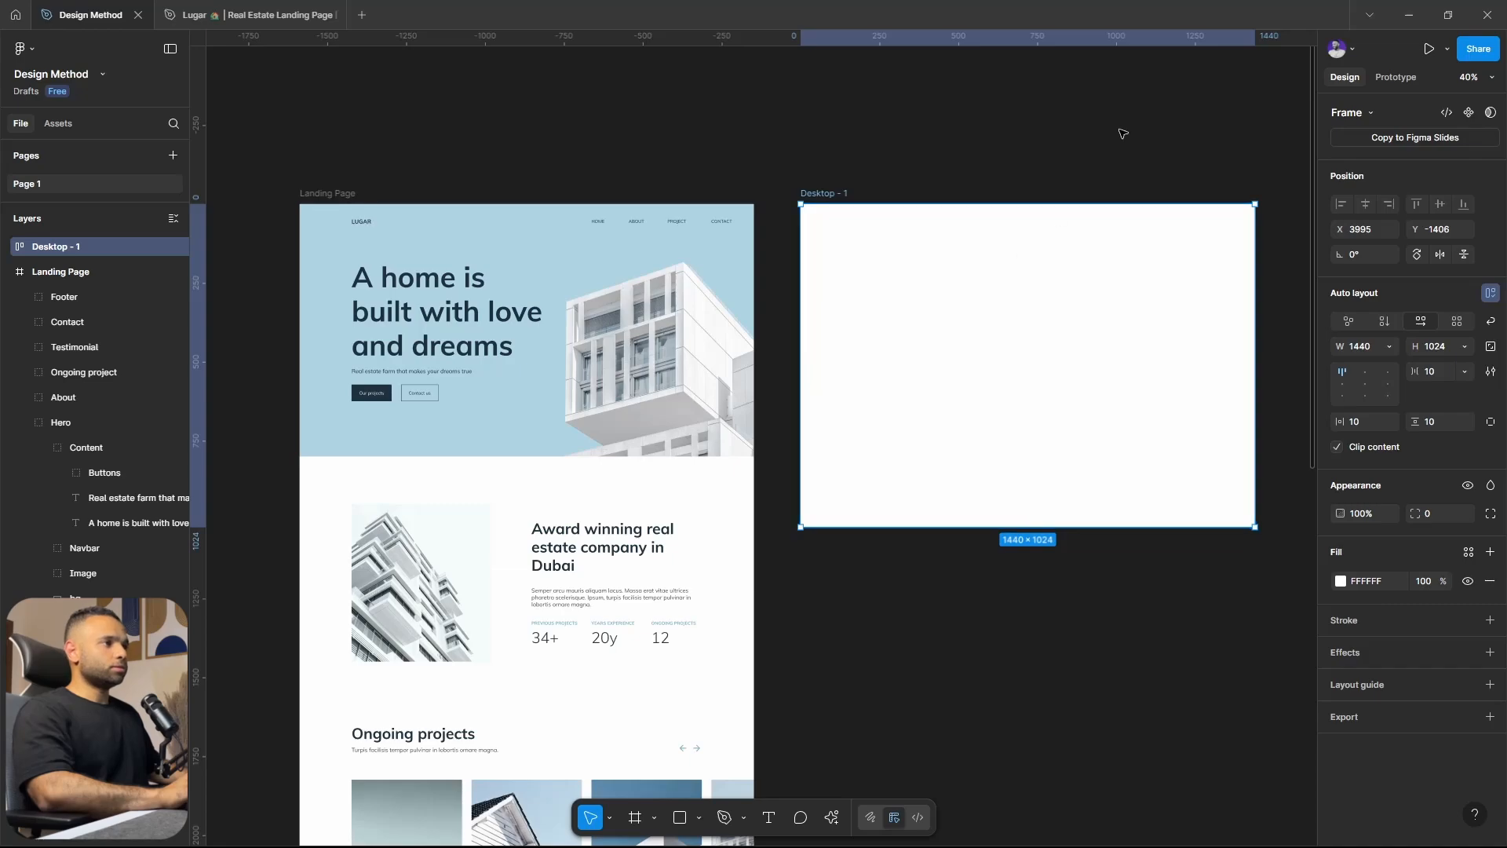
{"action": "scroll", "coordinate": [1120, 134], "scroll_direction": "right", "scroll_amount": 1}
{"action": "double_click", "coordinate": [503, 225]}
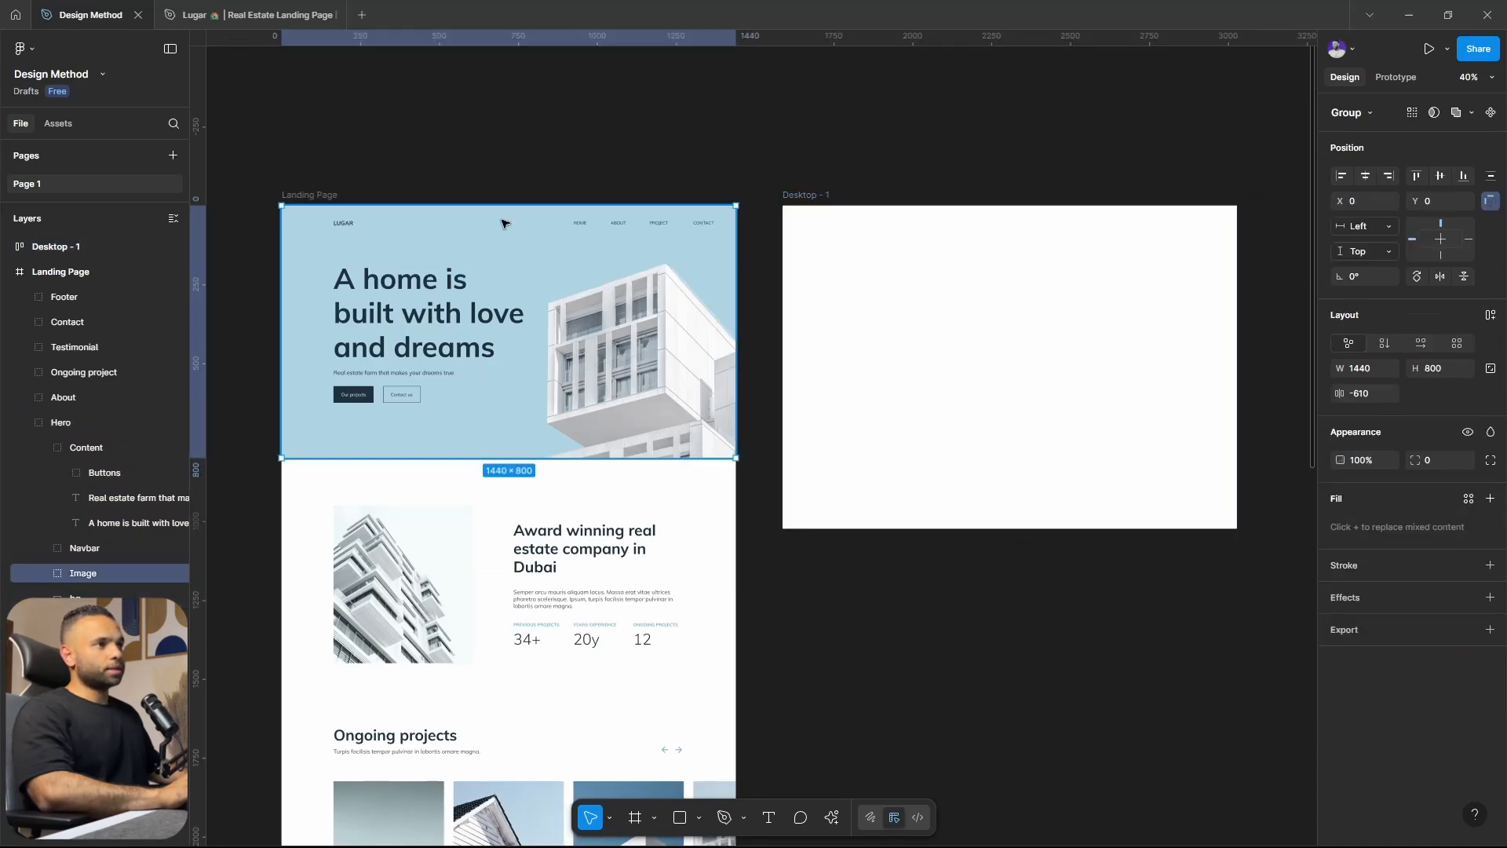
{"action": "double_click", "coordinate": [502, 224]}
{"action": "key", "text": "Escape"}
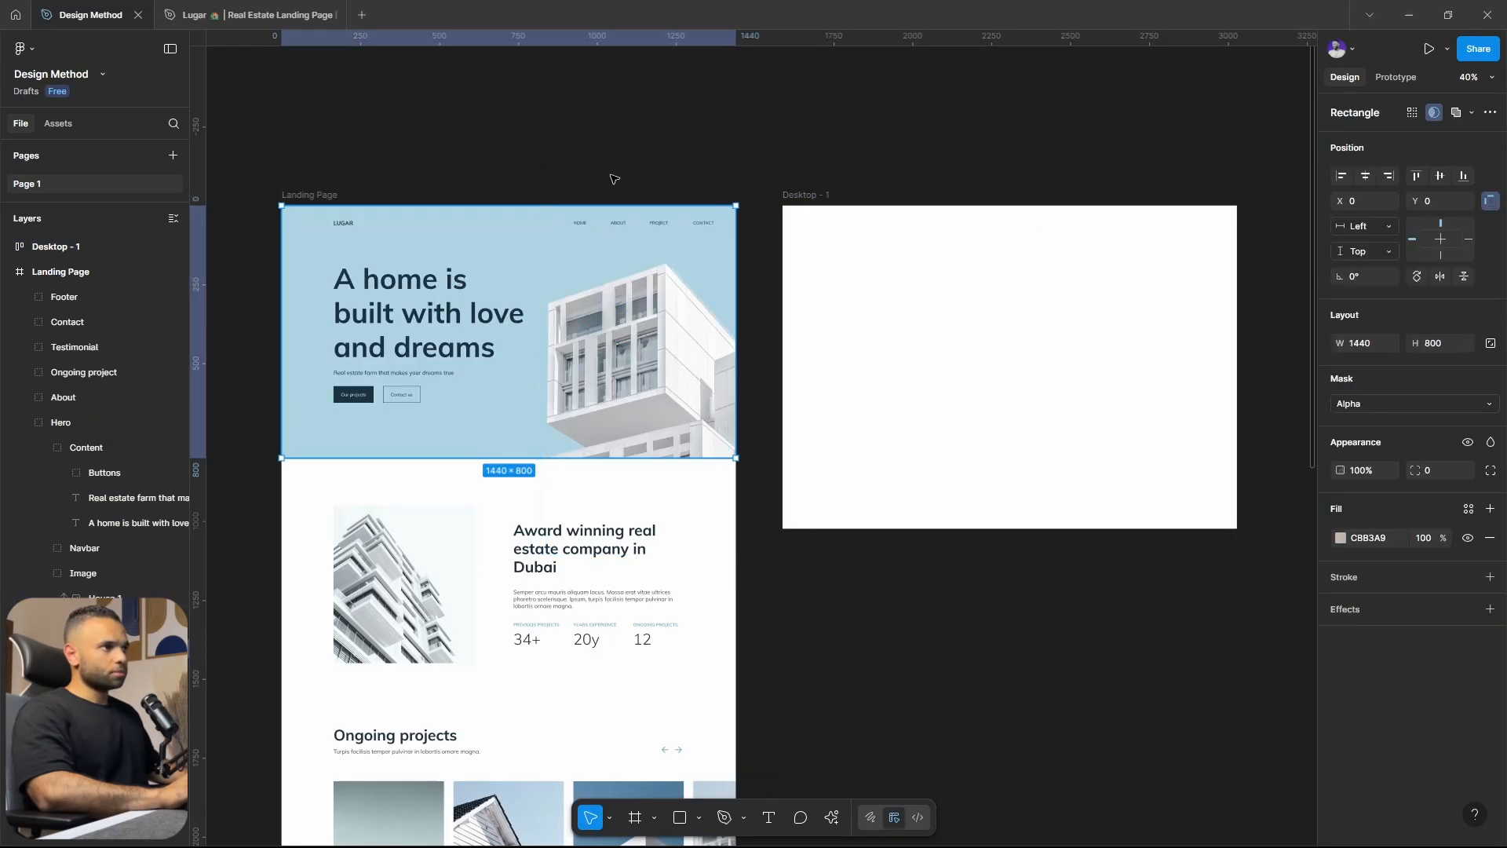
{"action": "left_click", "coordinate": [133, 577]}
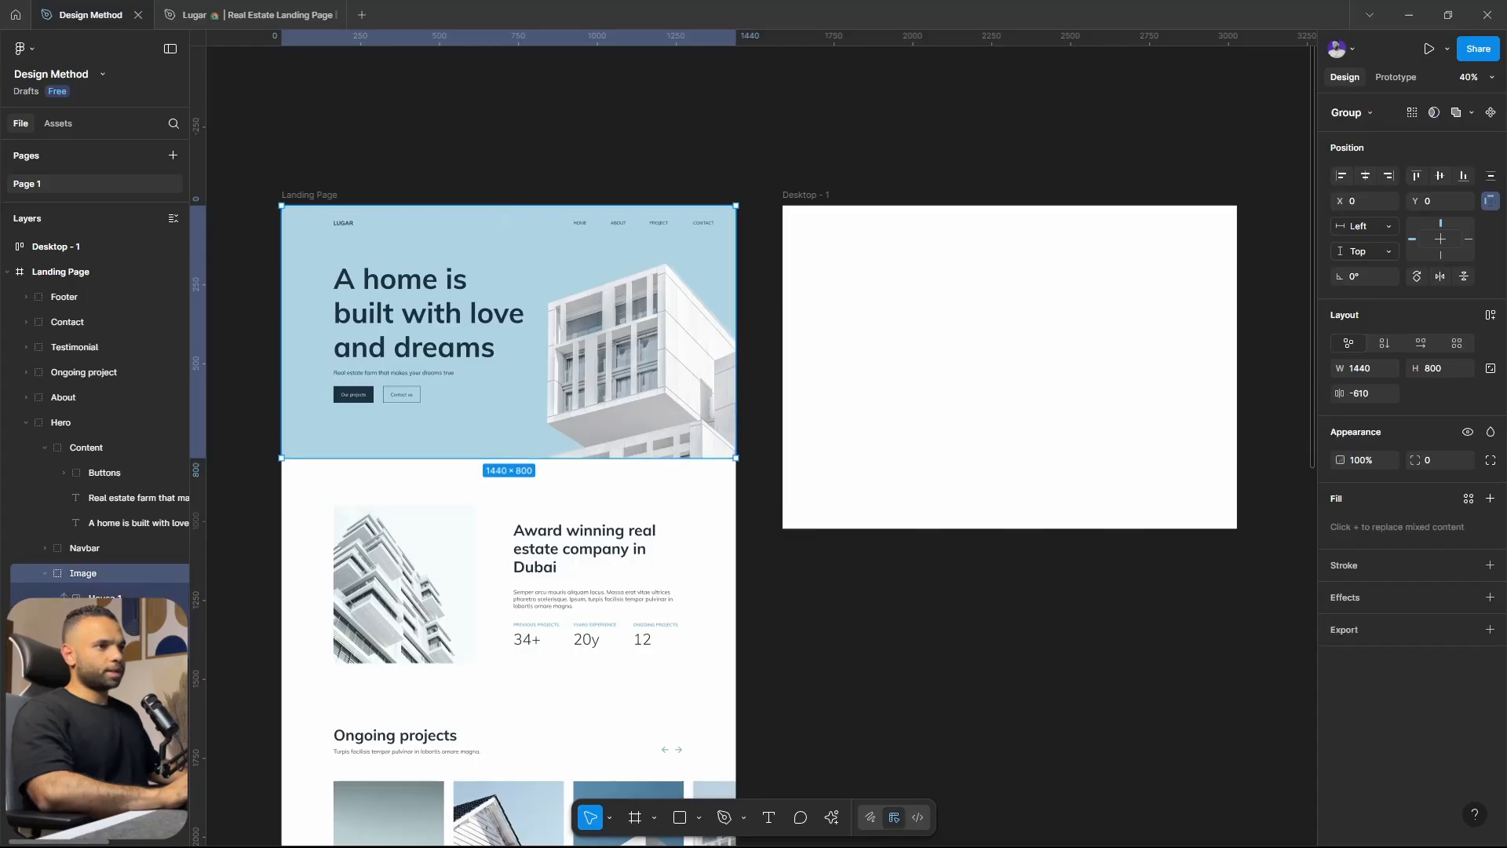
{"action": "left_click", "coordinate": [157, 573]}
{"action": "double_click", "coordinate": [320, 382]}
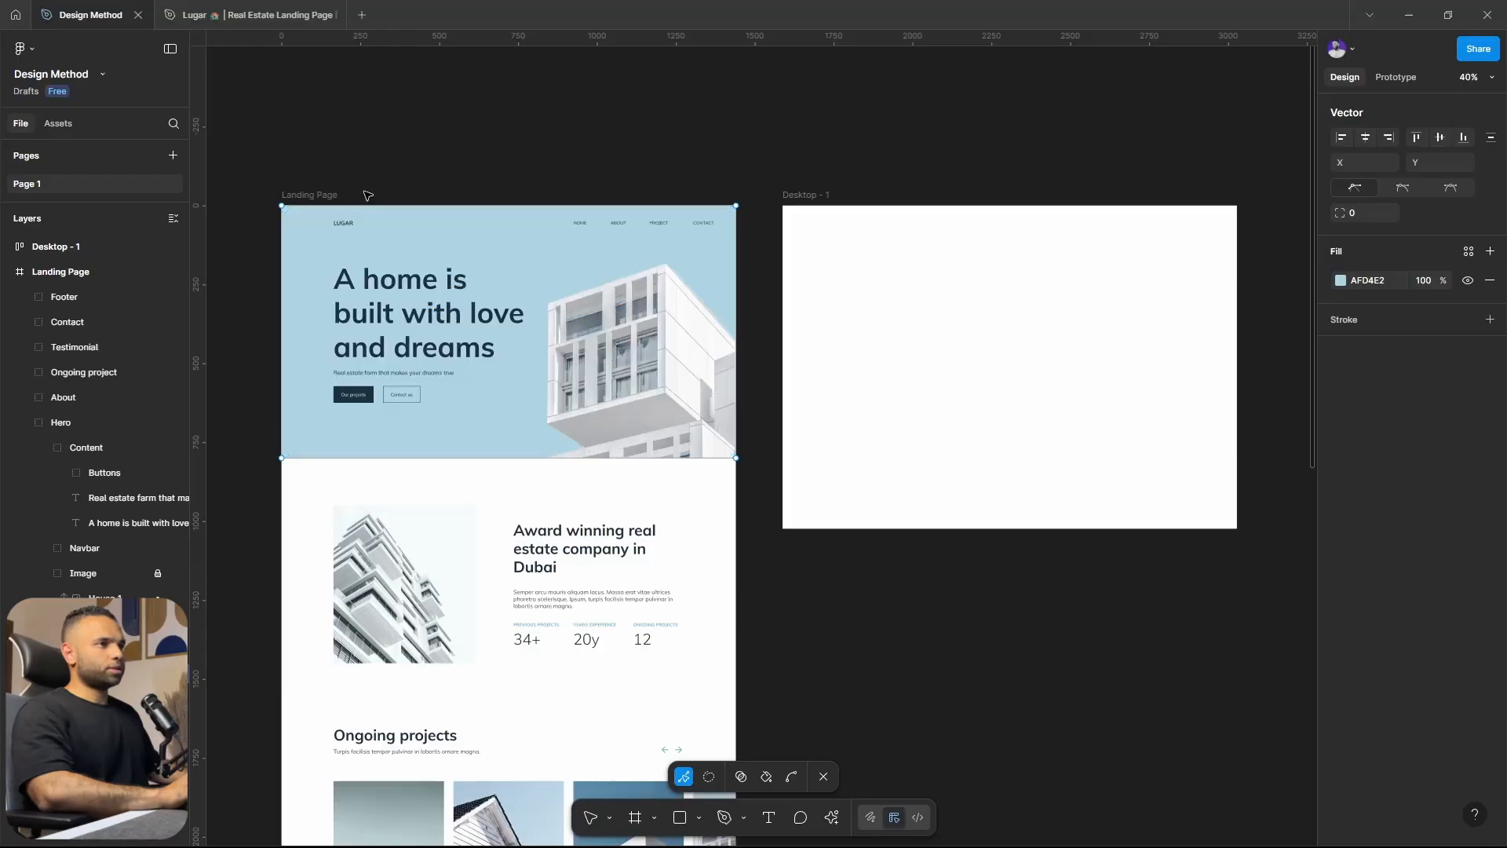
Copy the Hero group's Navbar into the Desktop - 1 frame.
{"action": "left_click", "coordinate": [101, 549]}
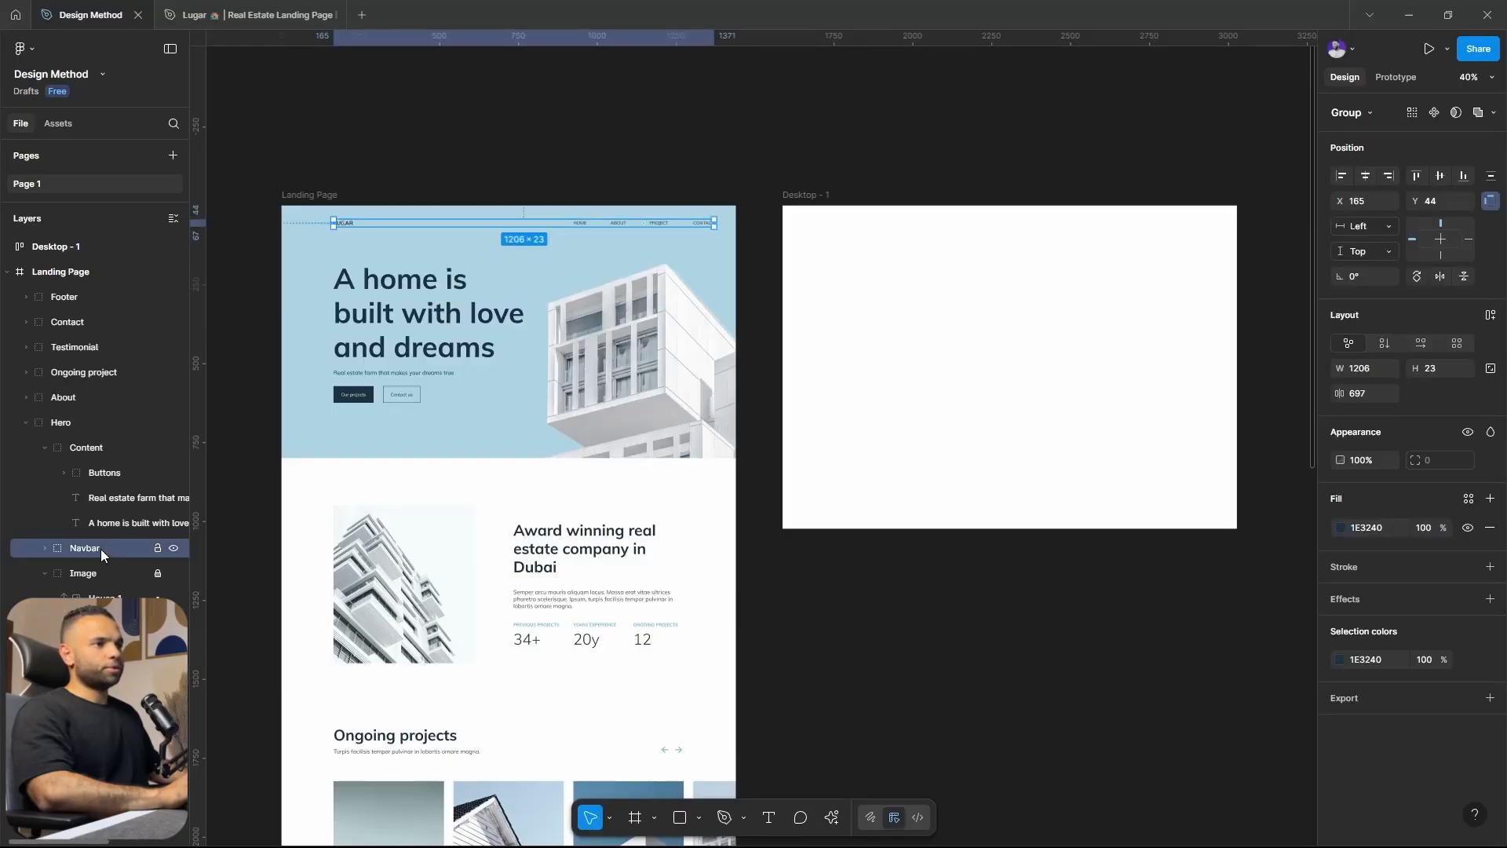
{"action": "left_click", "coordinate": [930, 321]}
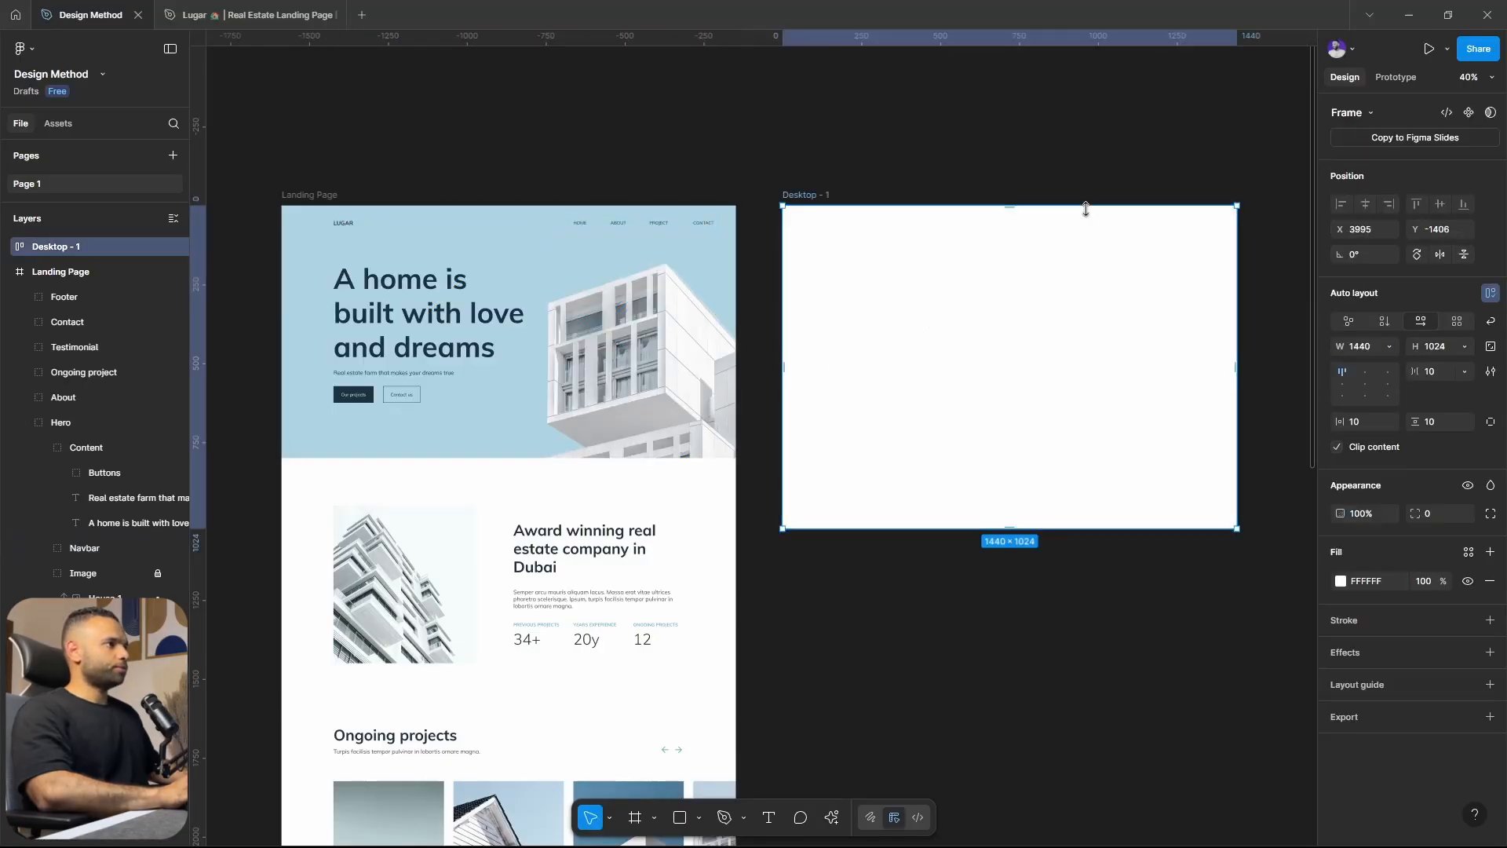
{"action": "key", "text": "ctrl+v"}
{"action": "left_click", "coordinate": [954, 330]}
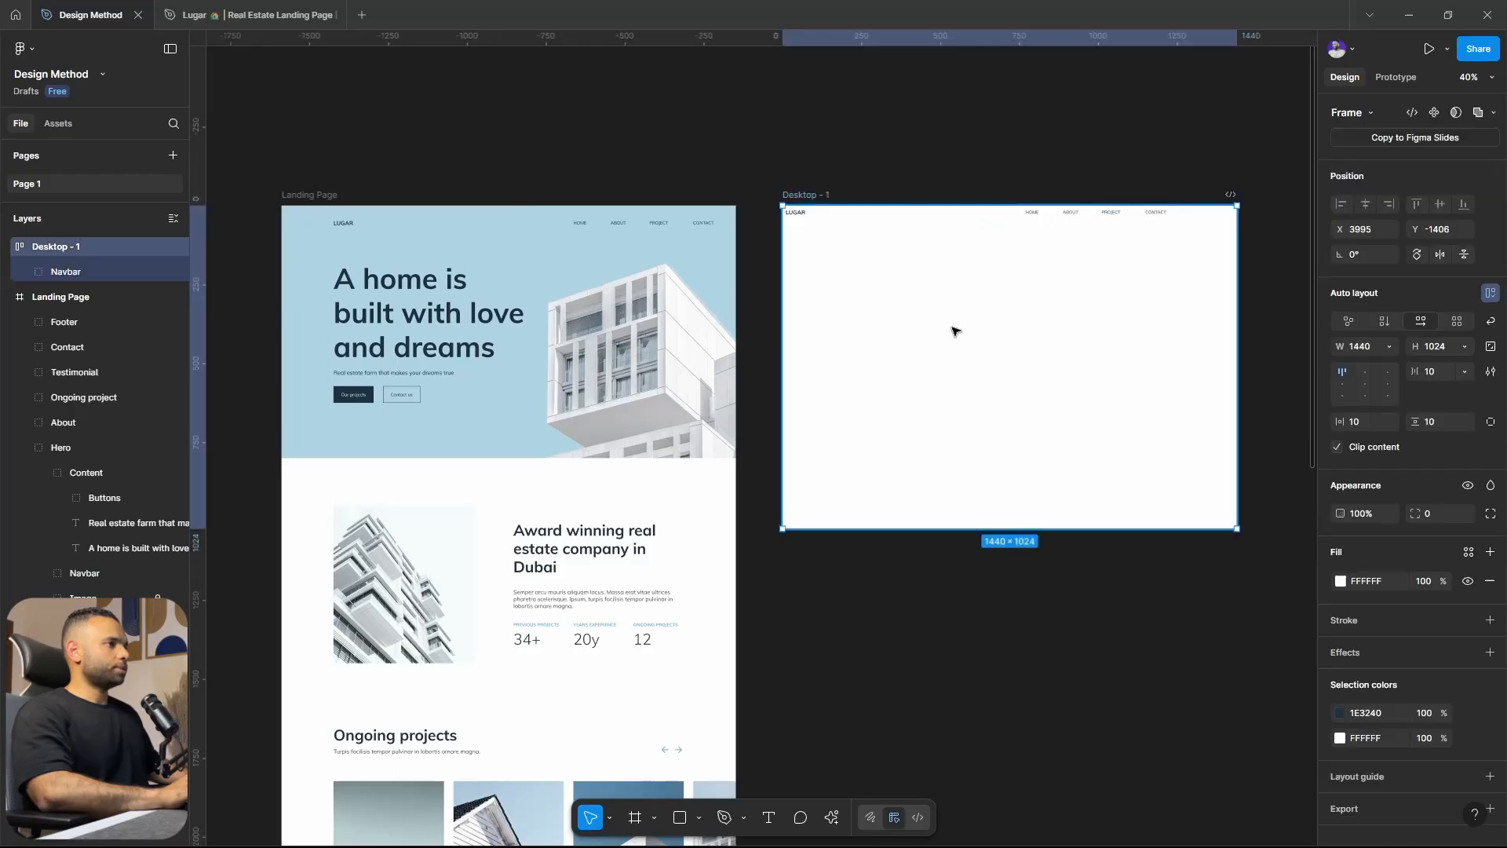
Align the Desktop - 1 frame's auto layout content to top center and set its horizontal padding to 120.
{"action": "left_click", "coordinate": [1364, 422]}
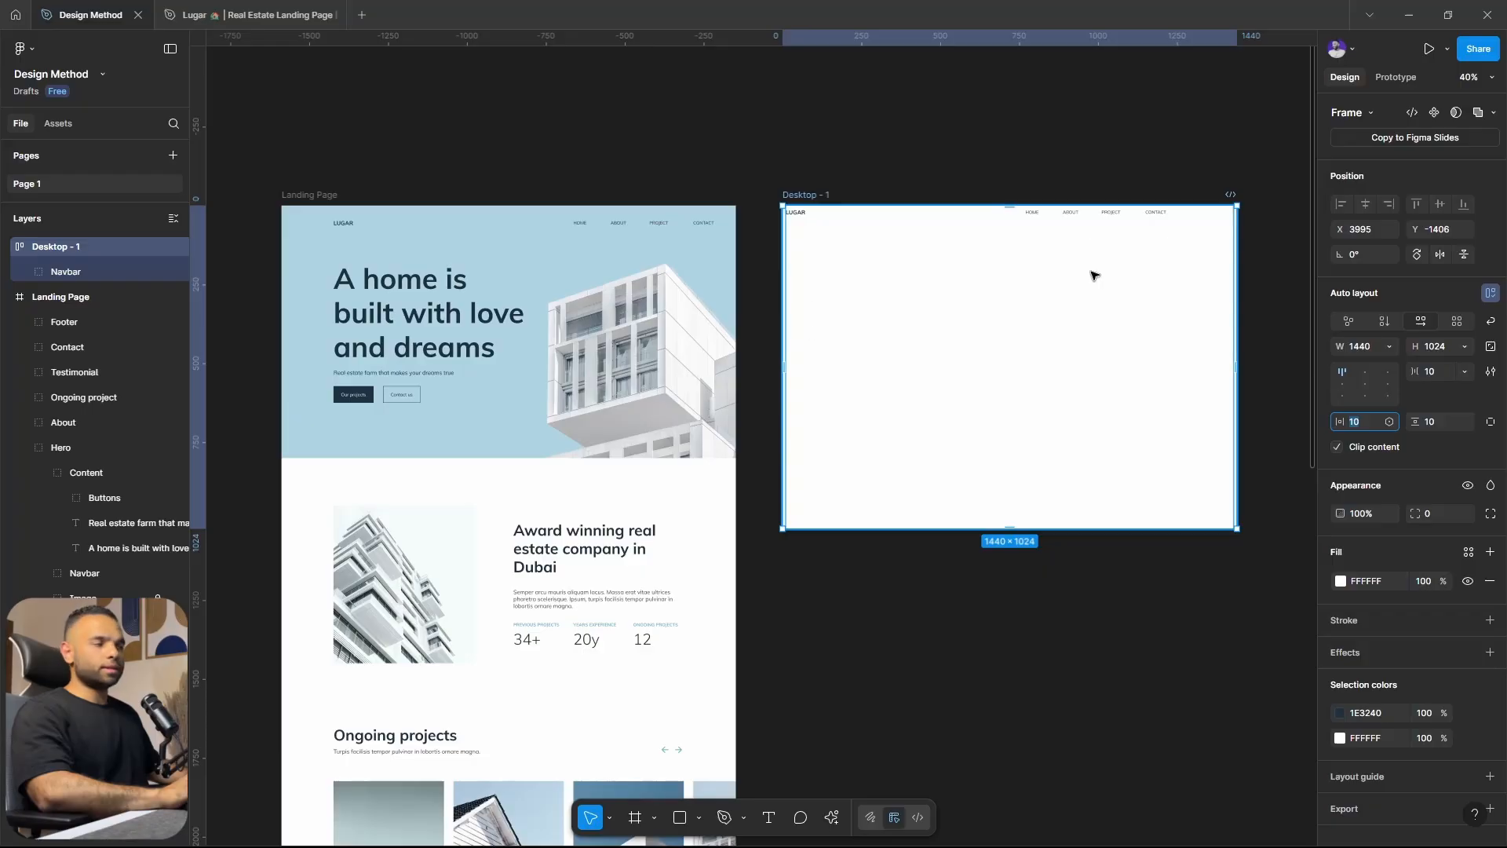
{"action": "left_click", "coordinate": [1365, 372]}
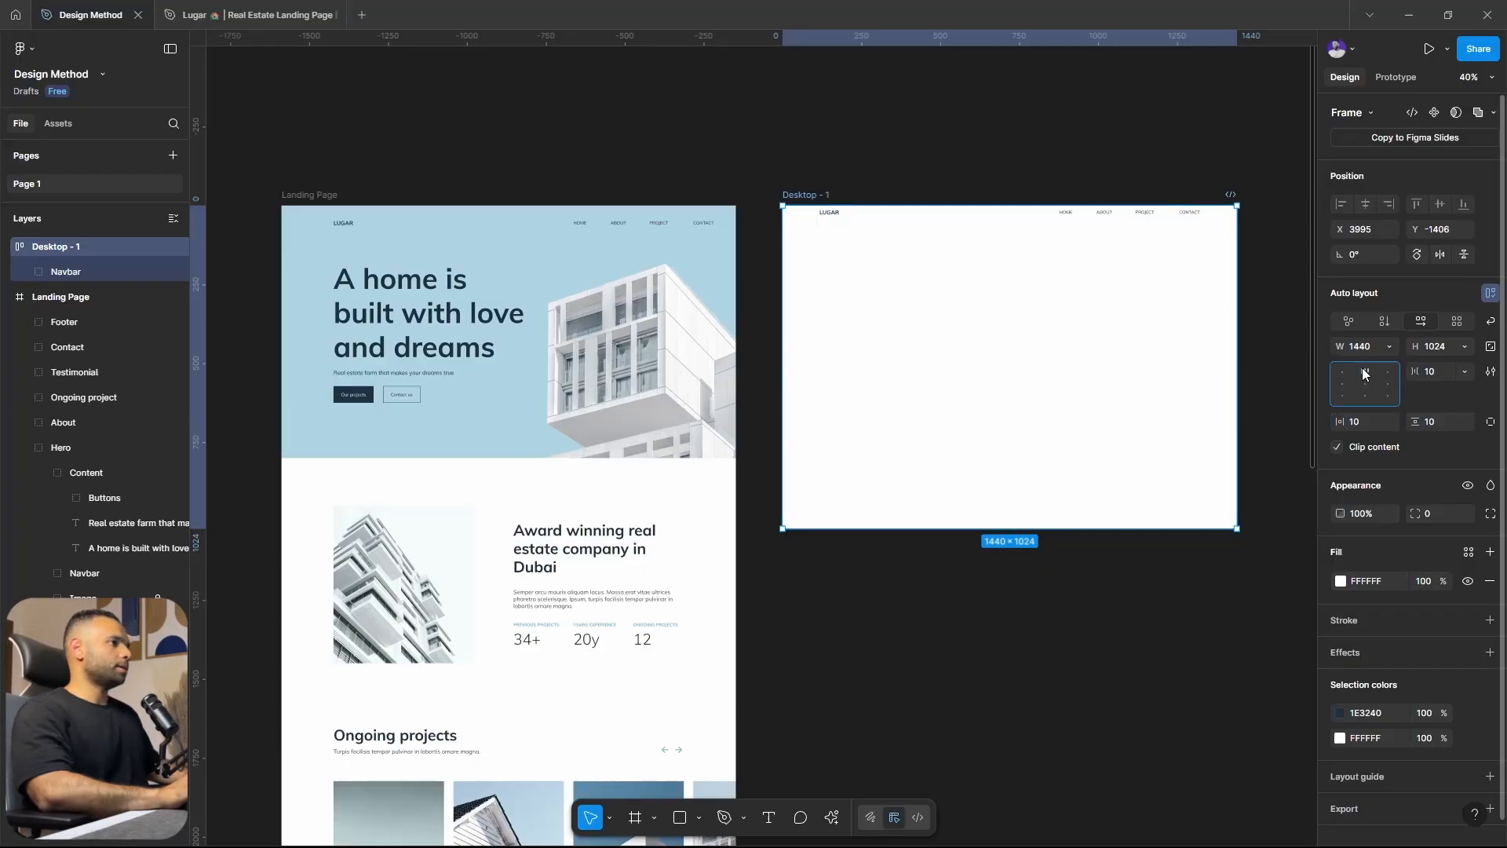
{"action": "left_click", "coordinate": [1368, 424]}
{"action": "type", "text": "1"}
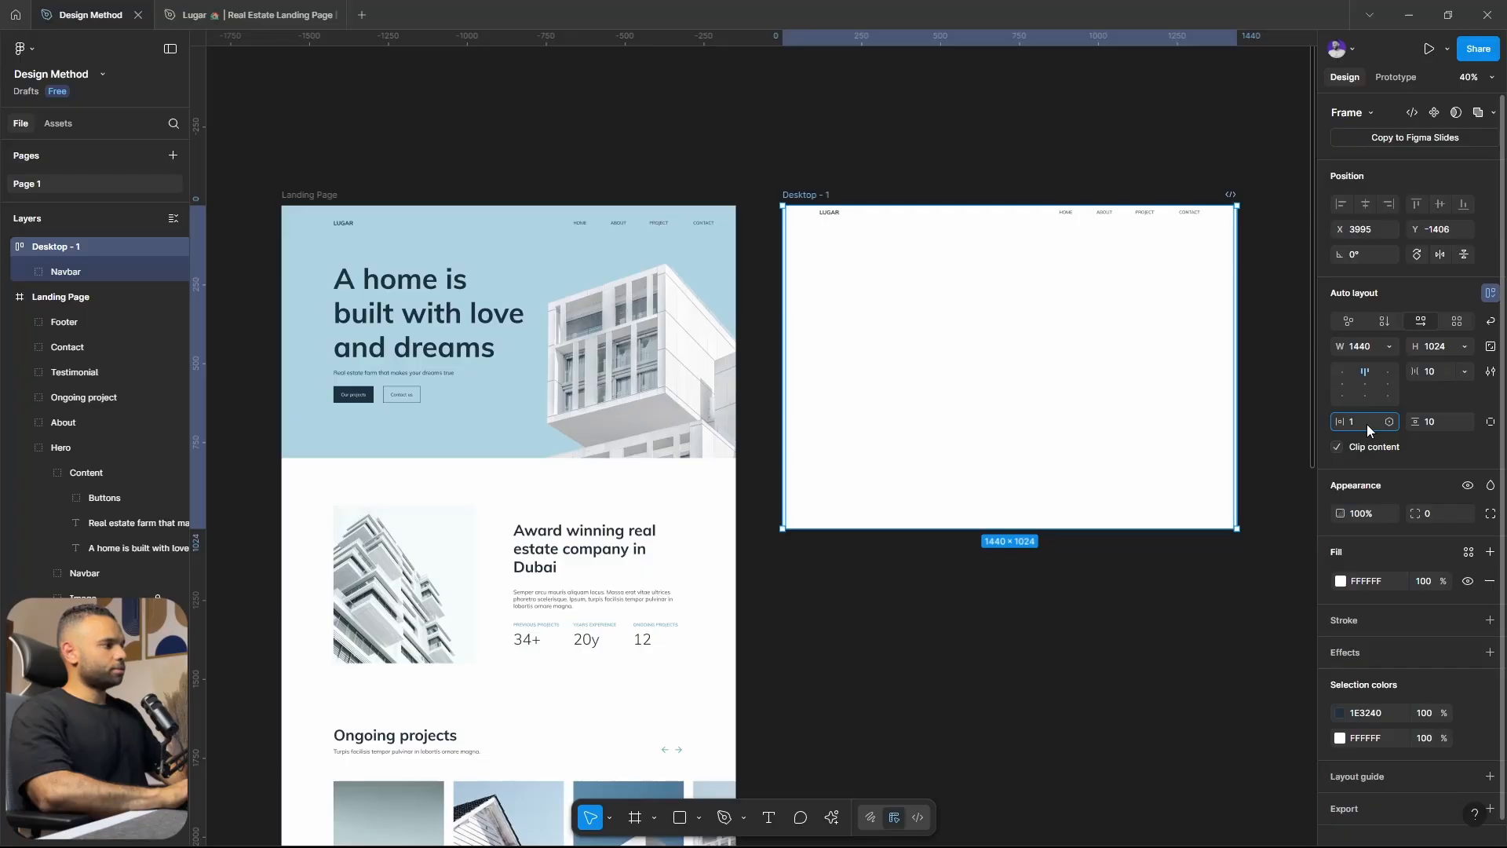
{"action": "type", "text": "08020"}
{"action": "key", "text": "Return"}
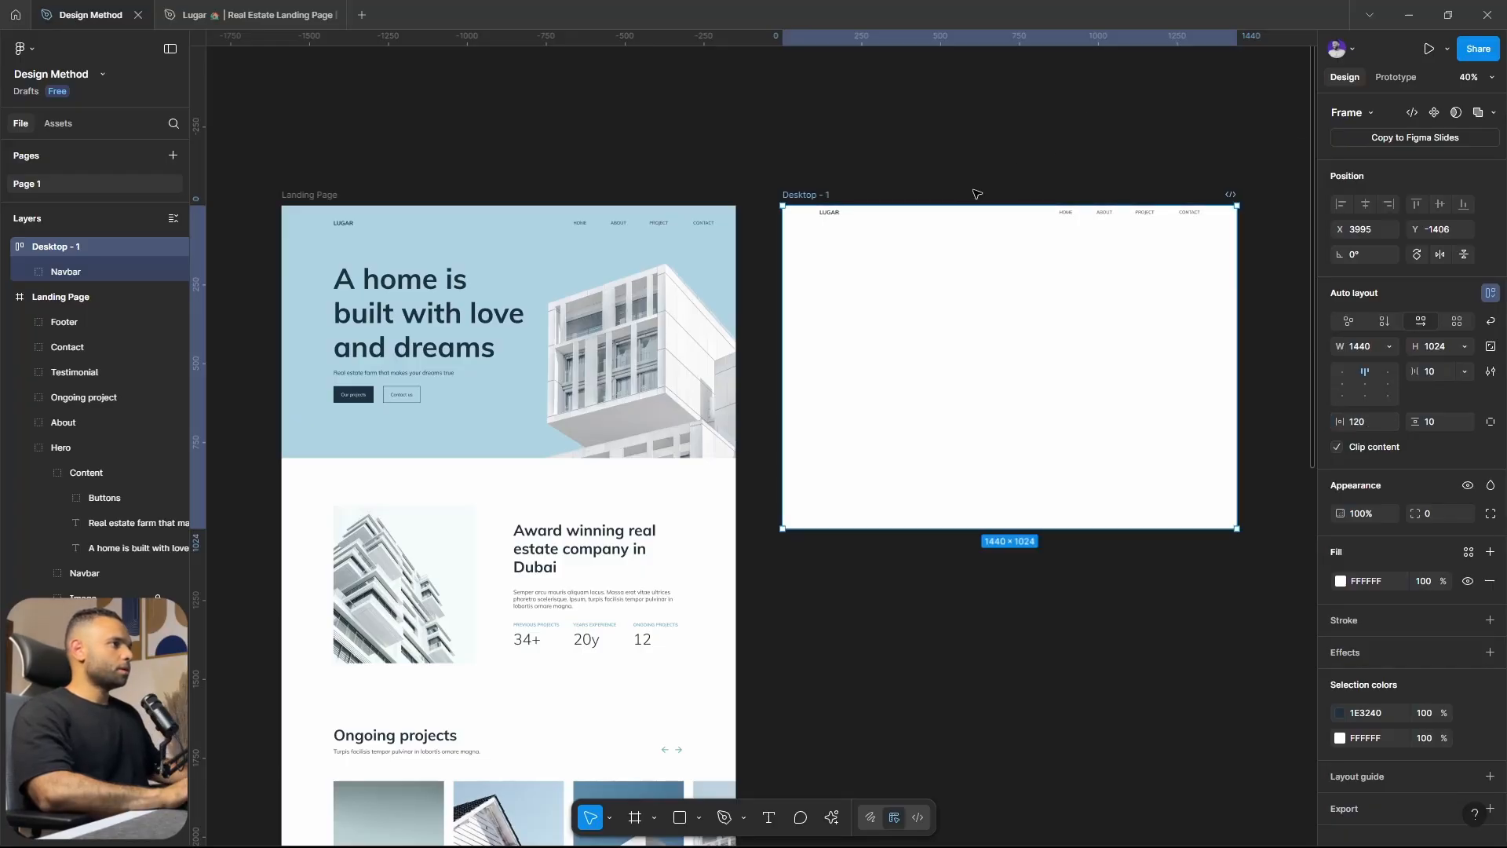
Apply auto layout to the Navbar group inside Desktop - 1.
{"action": "scroll", "coordinate": [928, 238], "scroll_direction": "up", "scroll_amount": 5}
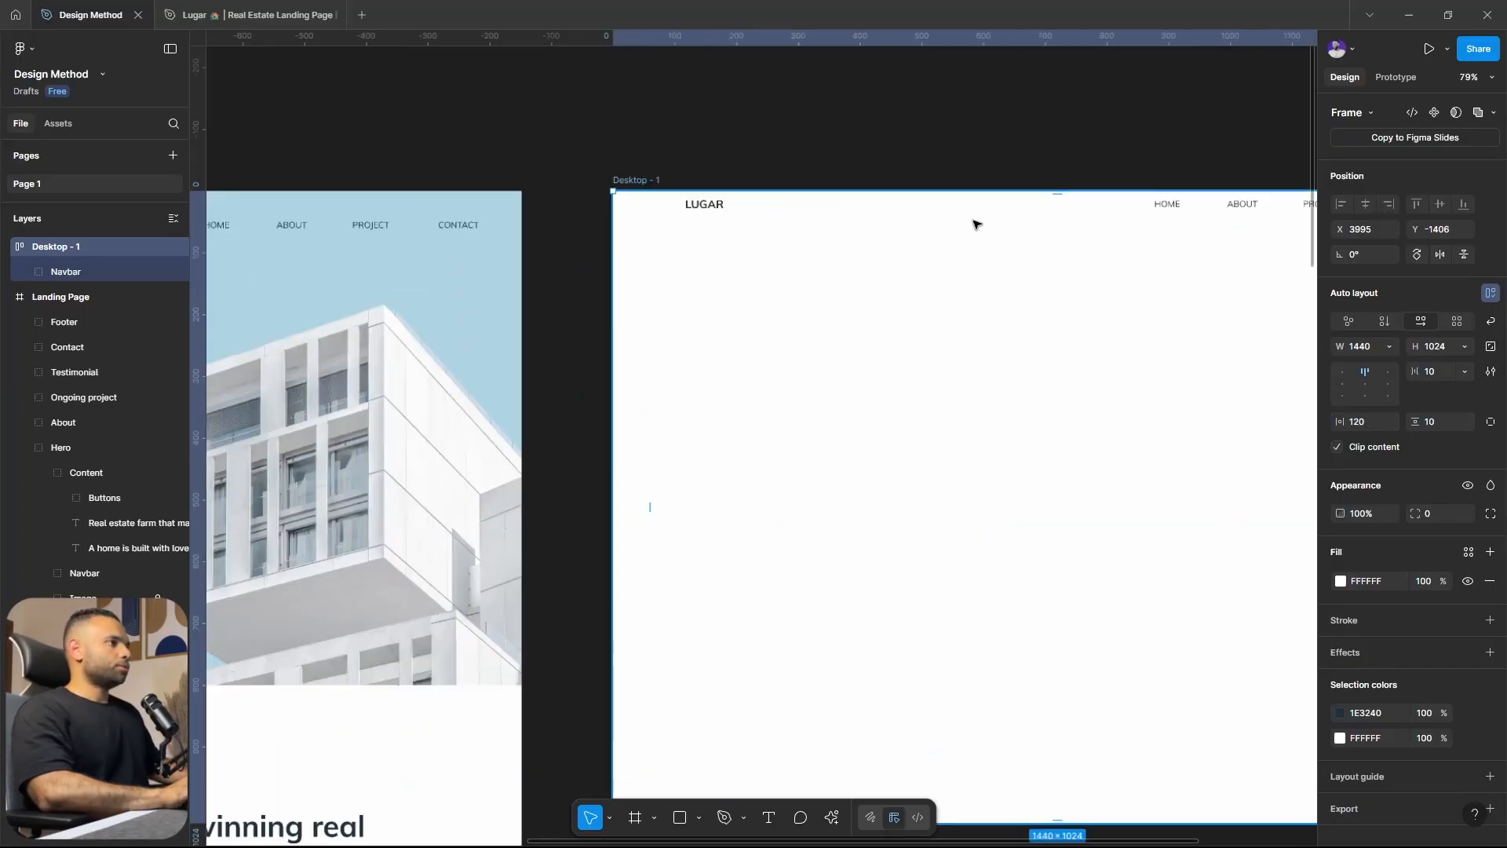
{"action": "scroll", "coordinate": [1014, 259], "scroll_direction": "right", "scroll_amount": 3}
{"action": "left_click", "coordinate": [1033, 222]}
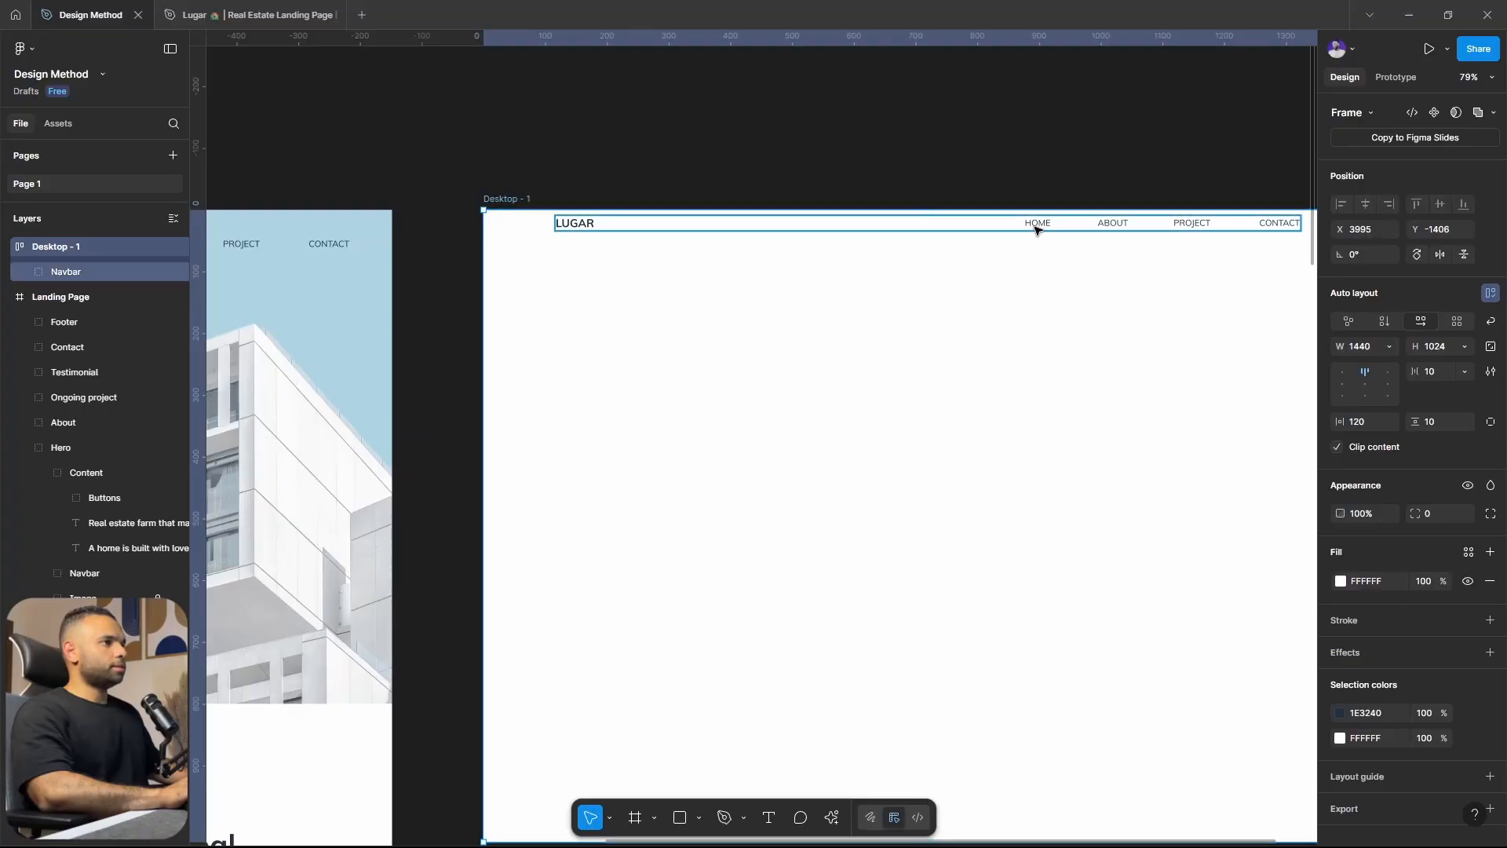
{"action": "scroll", "coordinate": [1002, 249], "scroll_direction": "right", "scroll_amount": 2}
{"action": "scroll", "coordinate": [1002, 248], "scroll_direction": "up", "scroll_amount": 1}
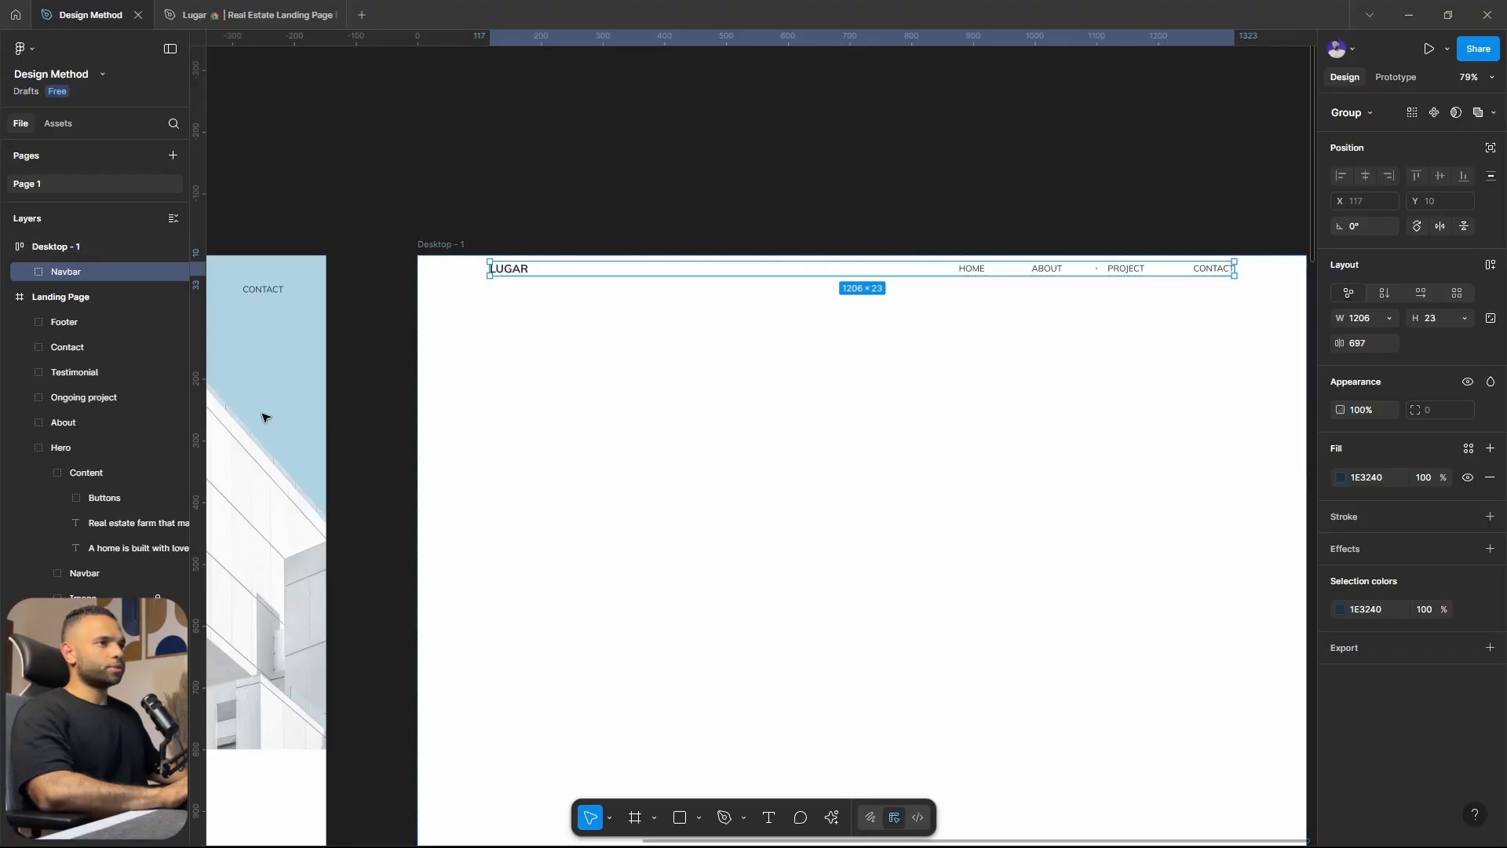
{"action": "key", "text": "shift+a"}
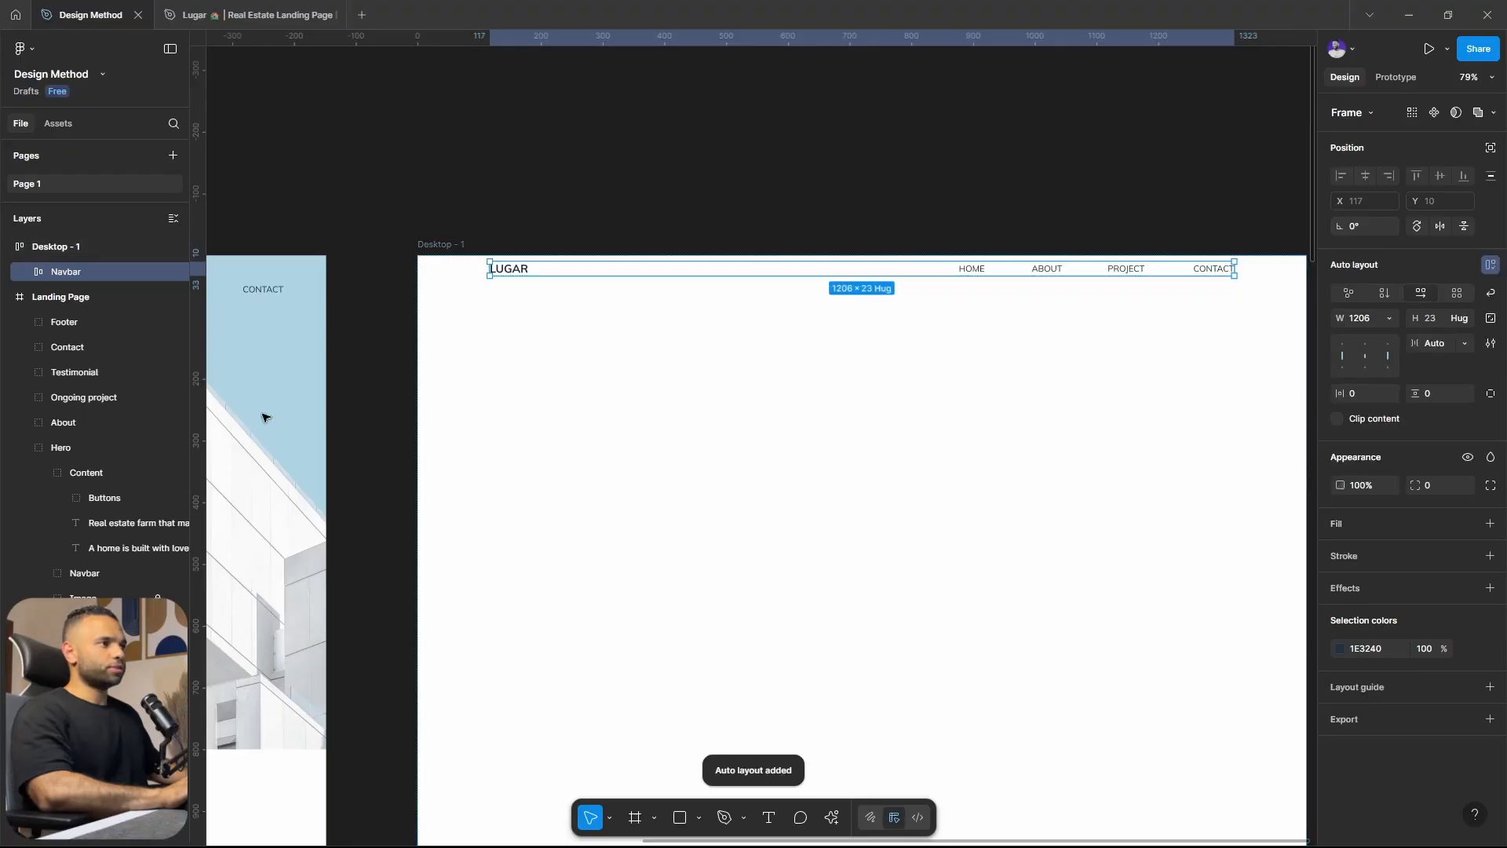
Apply auto layout to the Navbar's Menu group and set the gap between its links to 60.
{"action": "left_click", "coordinate": [26, 272]}
{"action": "left_click", "coordinate": [71, 296]}
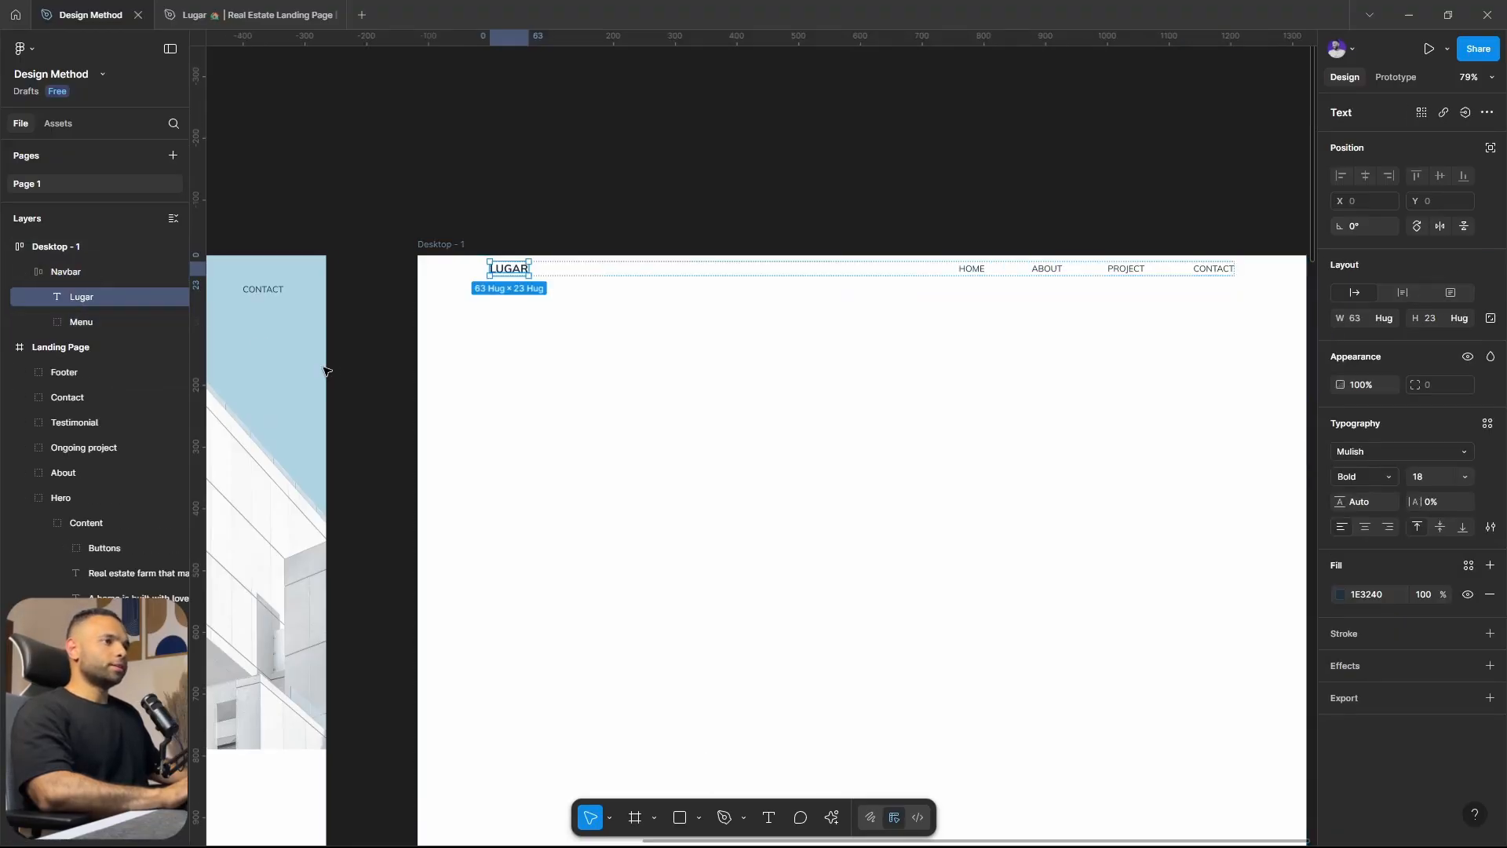
{"action": "left_click", "coordinate": [92, 320]}
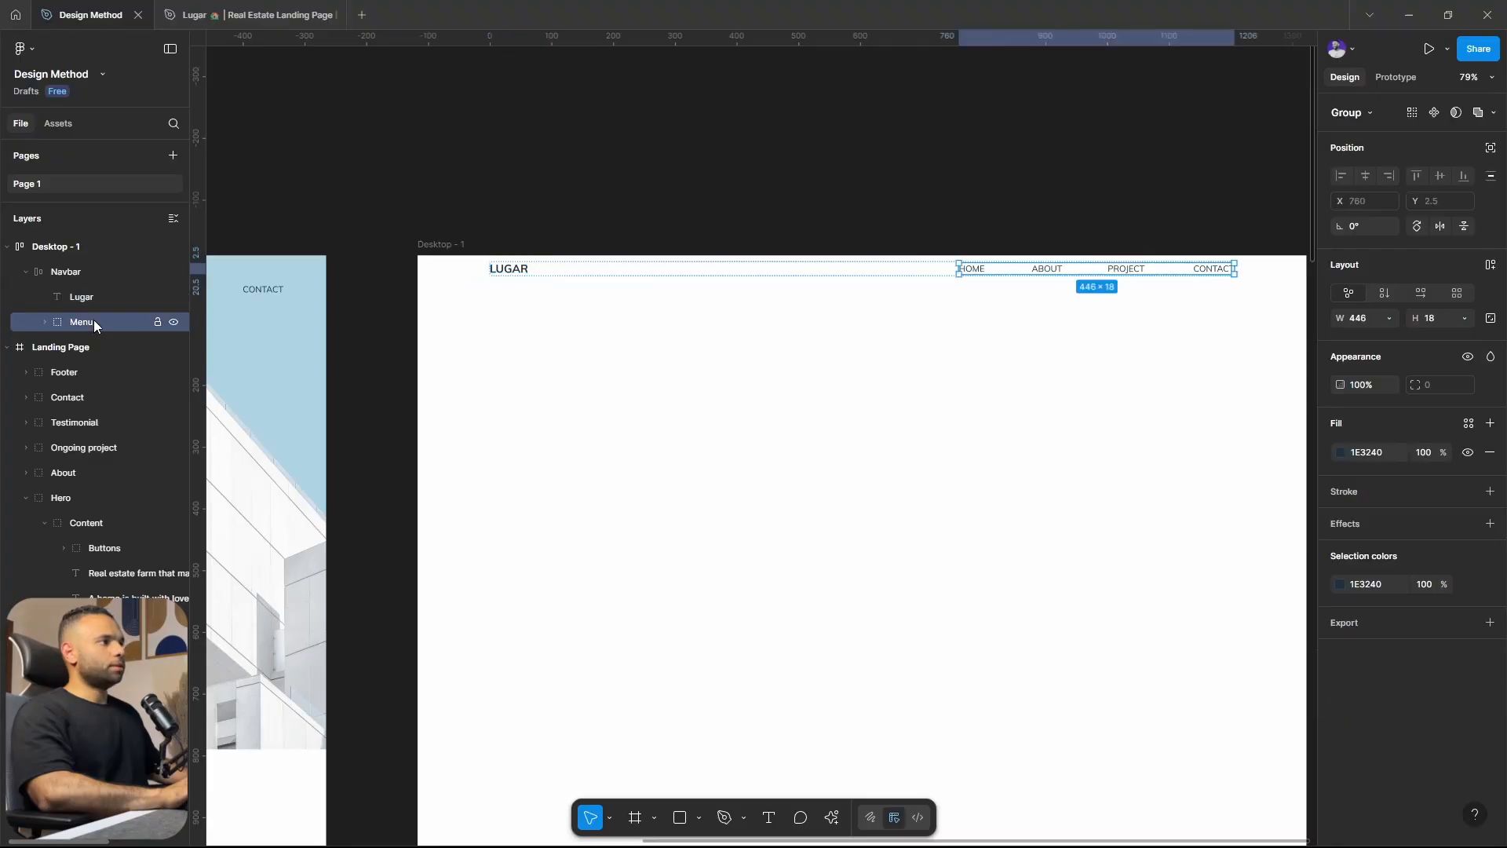
{"action": "left_click", "coordinate": [45, 322]}
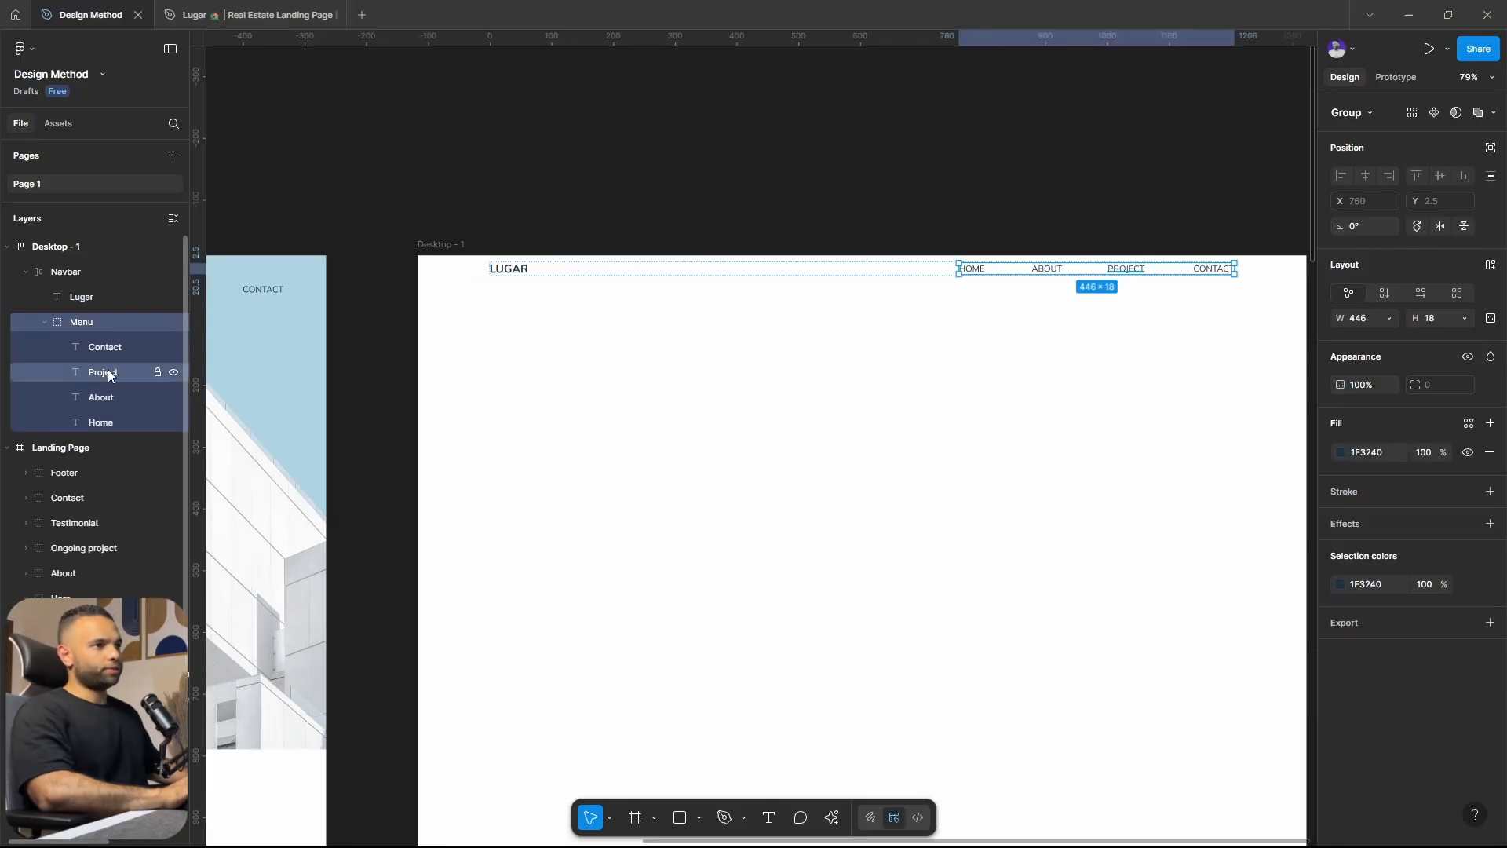
{"action": "key", "text": "shift+a"}
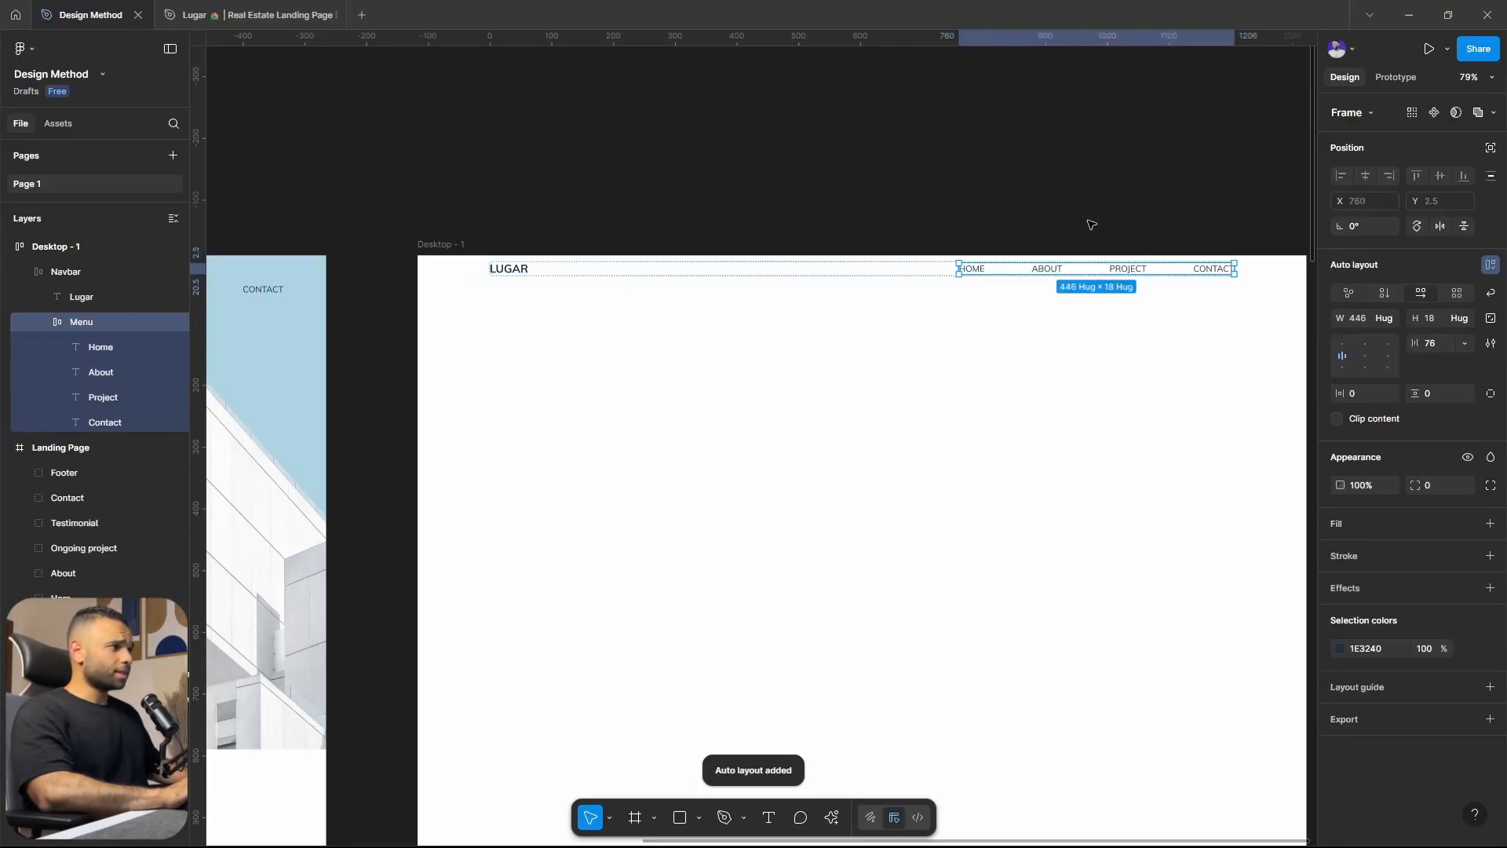
{"action": "left_click", "coordinate": [1440, 345]}
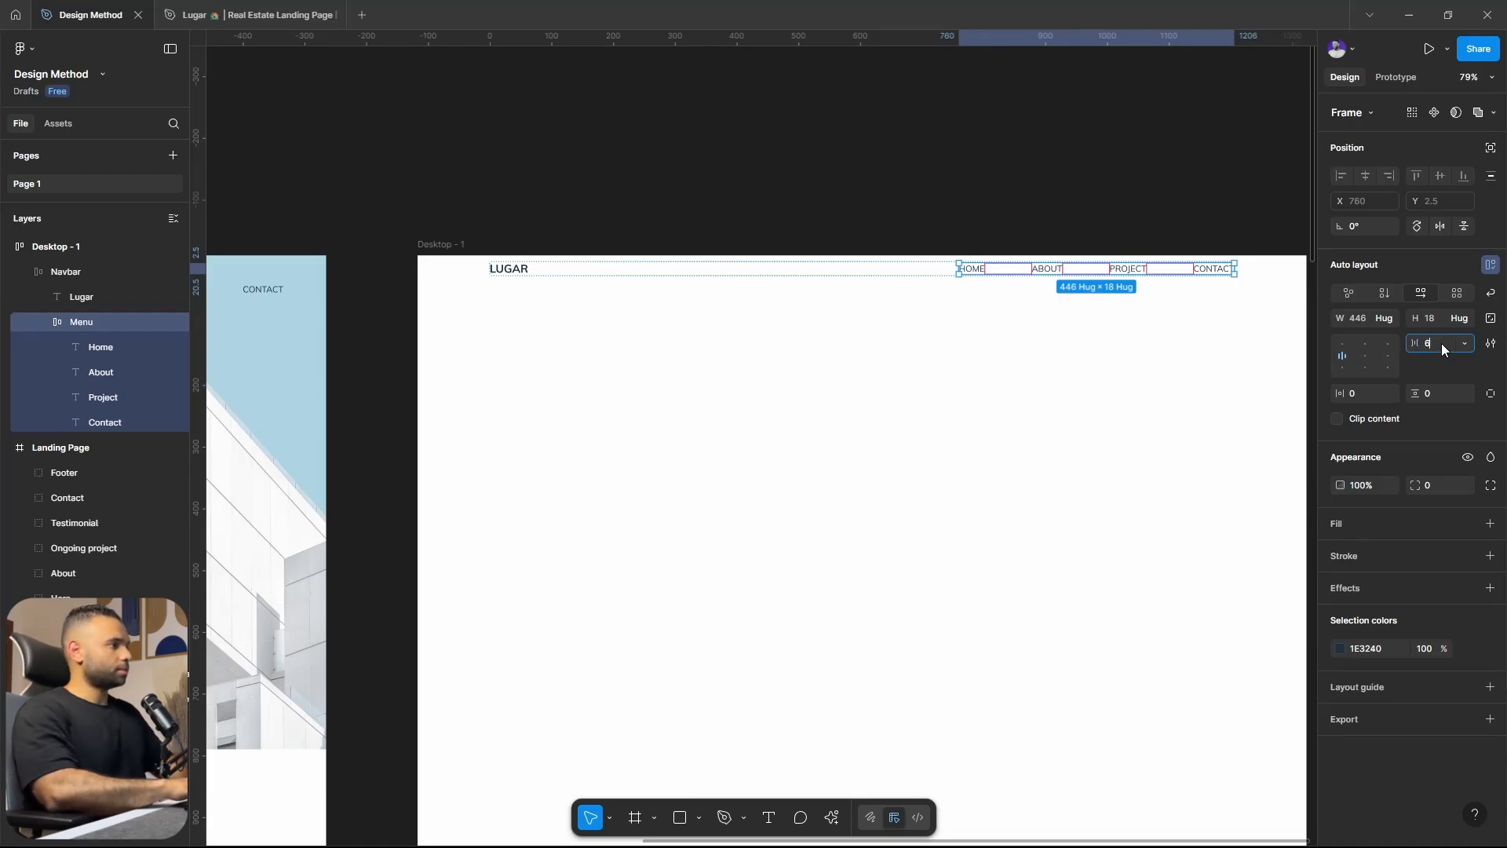
{"action": "type", "text": "60"}
{"action": "key", "text": "Return"}
Set the Desktop - 1 frame's vertical padding to 40.
{"action": "left_click", "coordinate": [818, 275]}
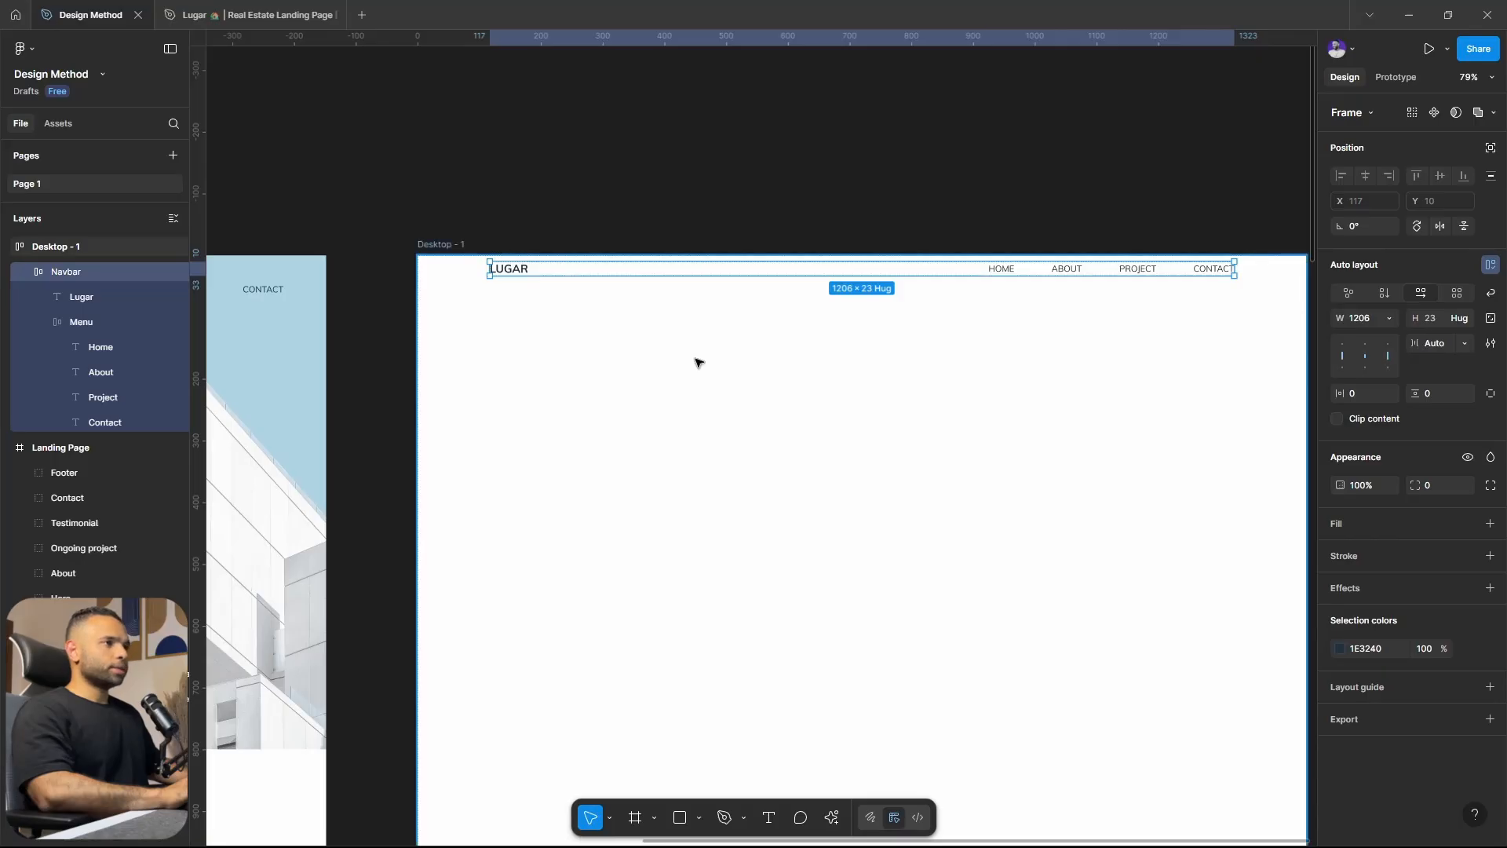
{"action": "scroll", "coordinate": [833, 381], "scroll_direction": "right", "scroll_amount": 2}
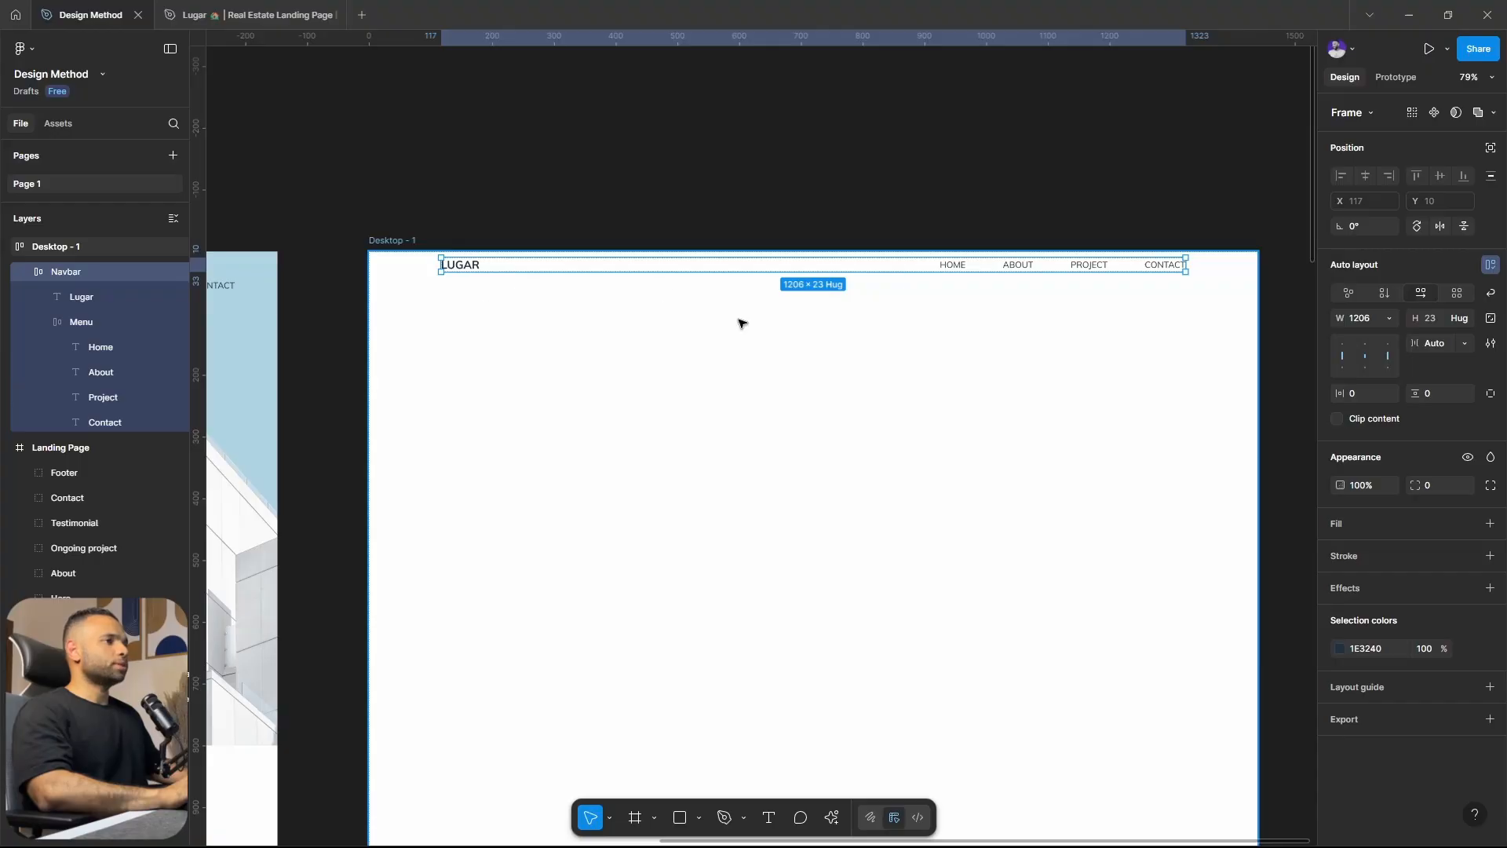
{"action": "left_click", "coordinate": [553, 340]}
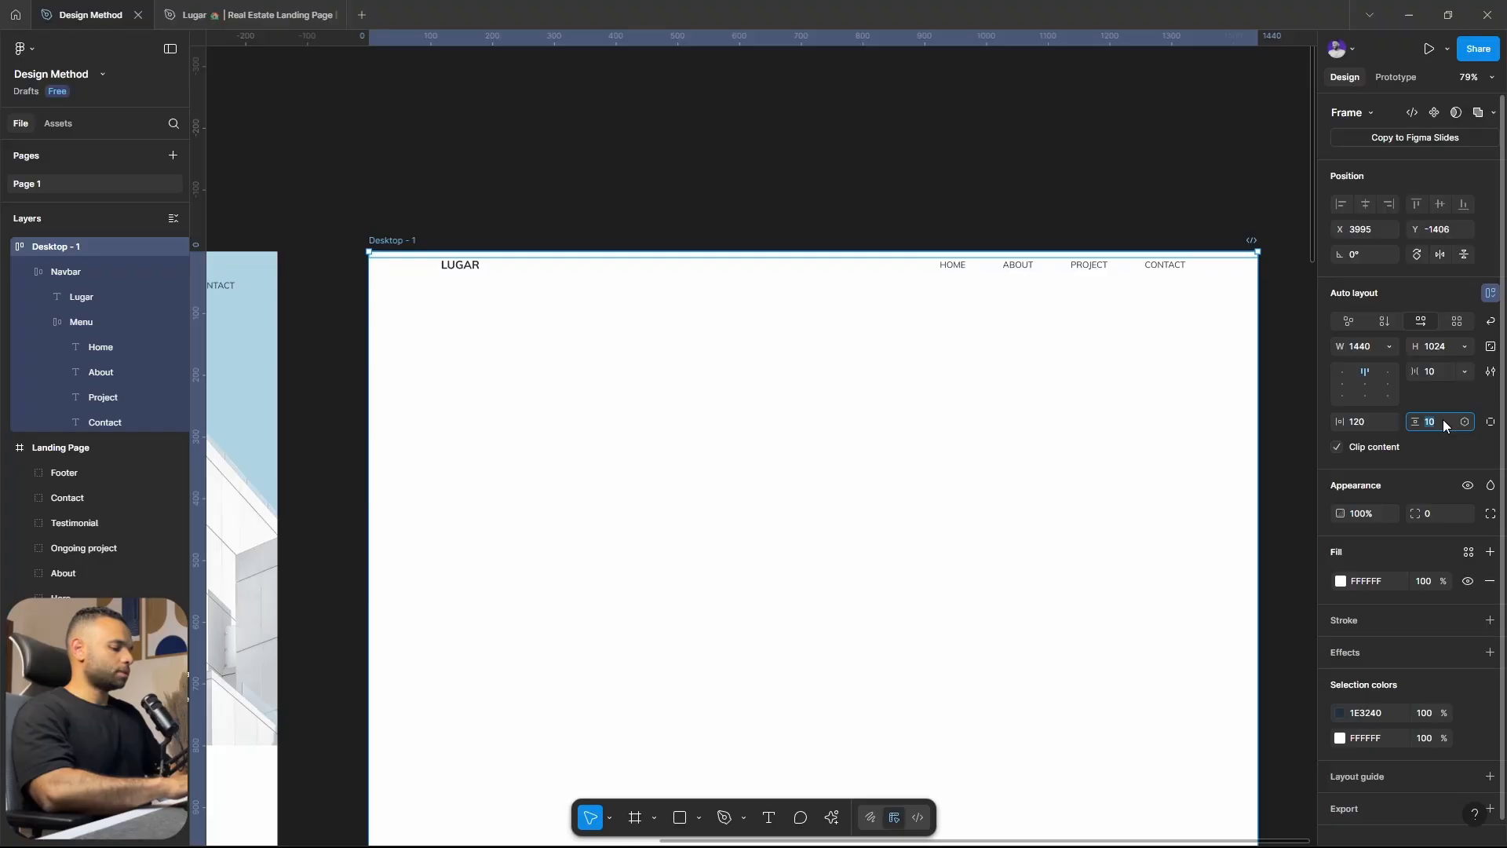
{"action": "type", "text": "40"}
{"action": "key", "text": "Return"}
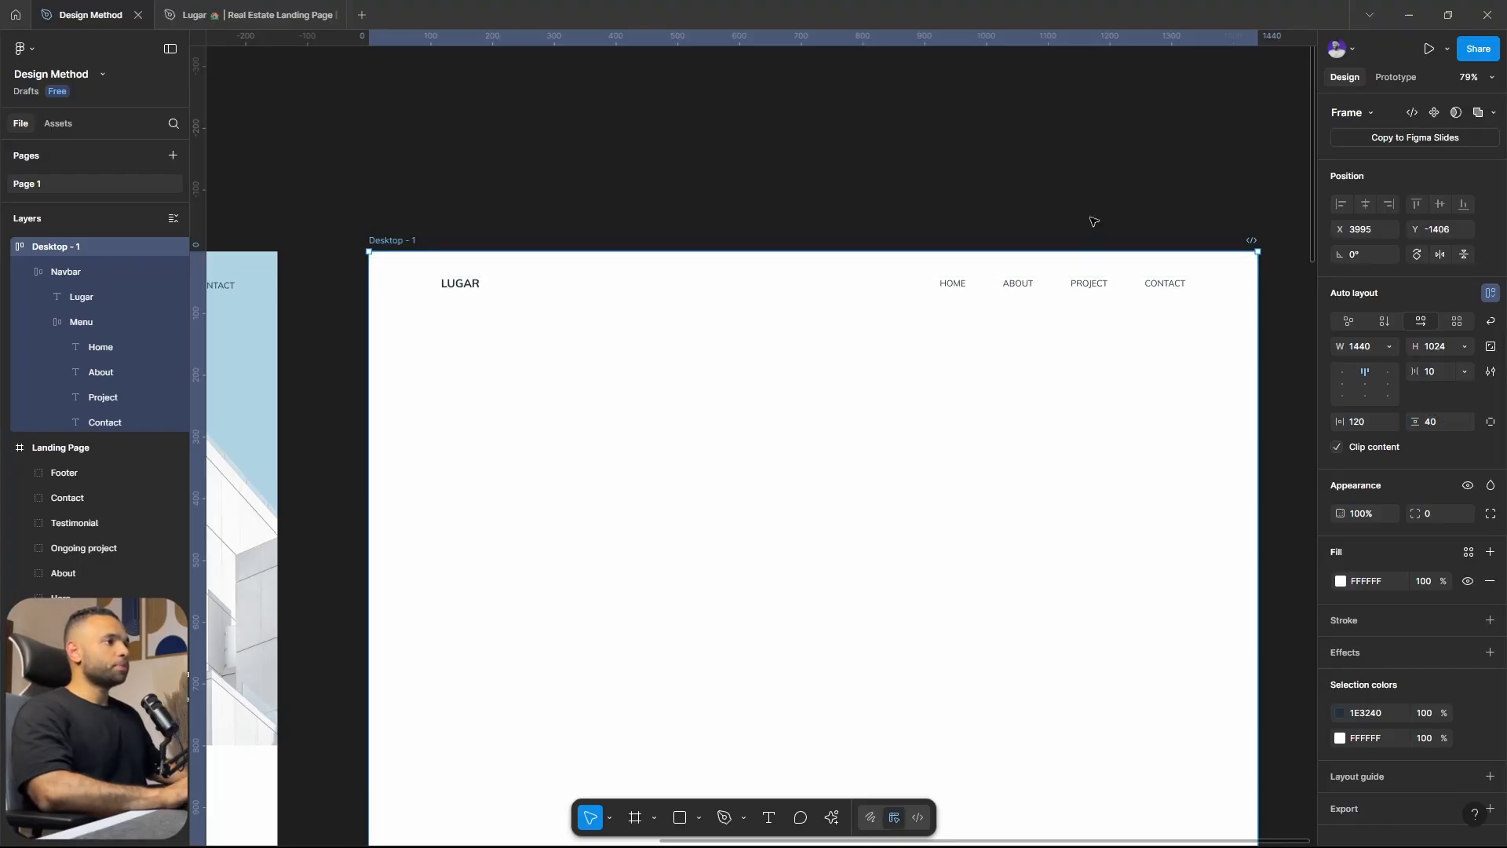
Set the Desktop - 1 frame's horizontal padding to 0.
{"action": "left_click", "coordinate": [1010, 283]}
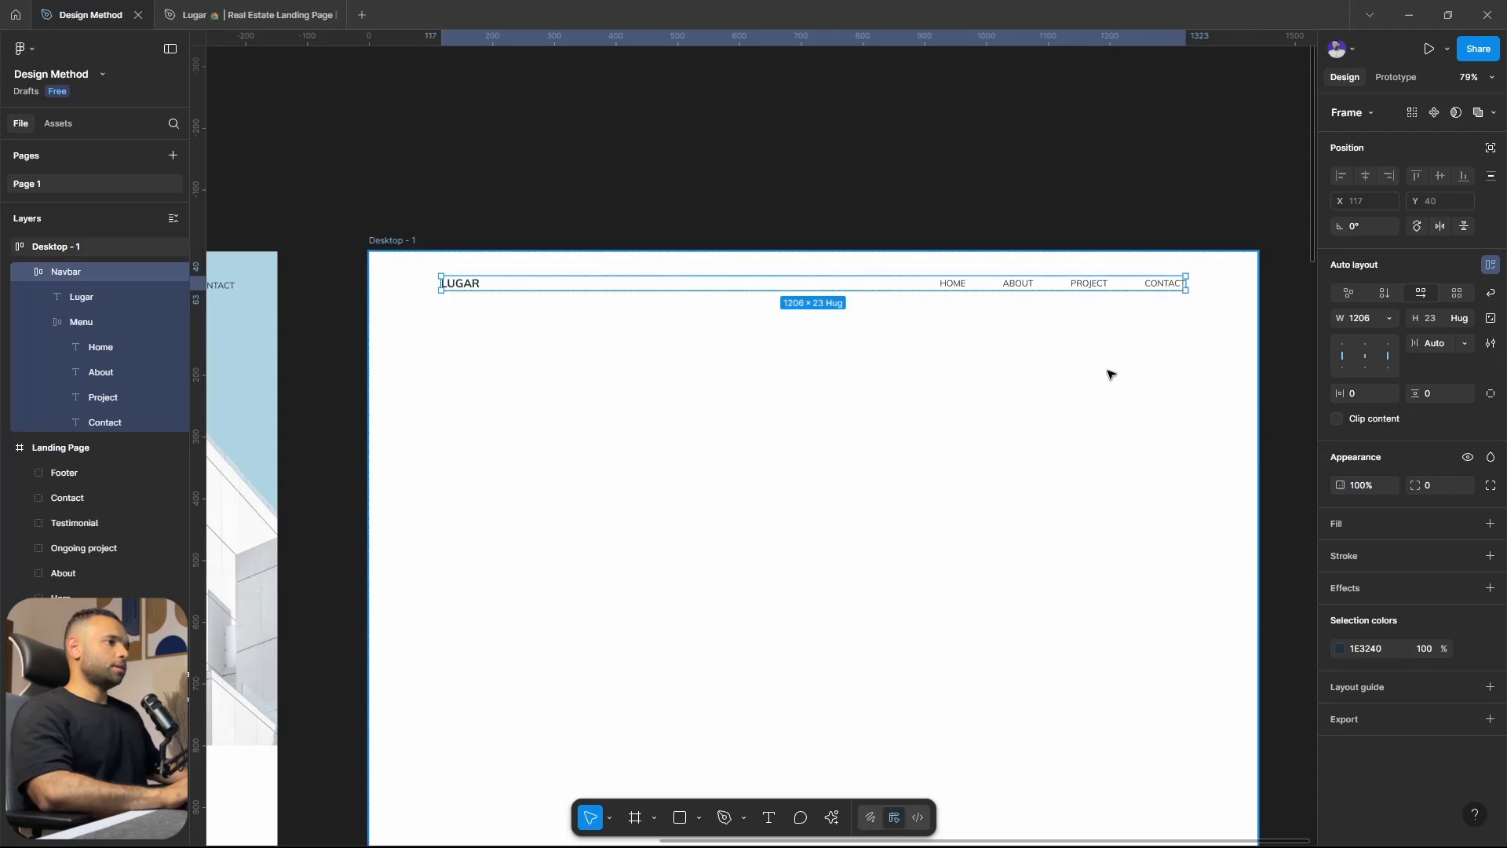
{"action": "key", "text": "Escape"}
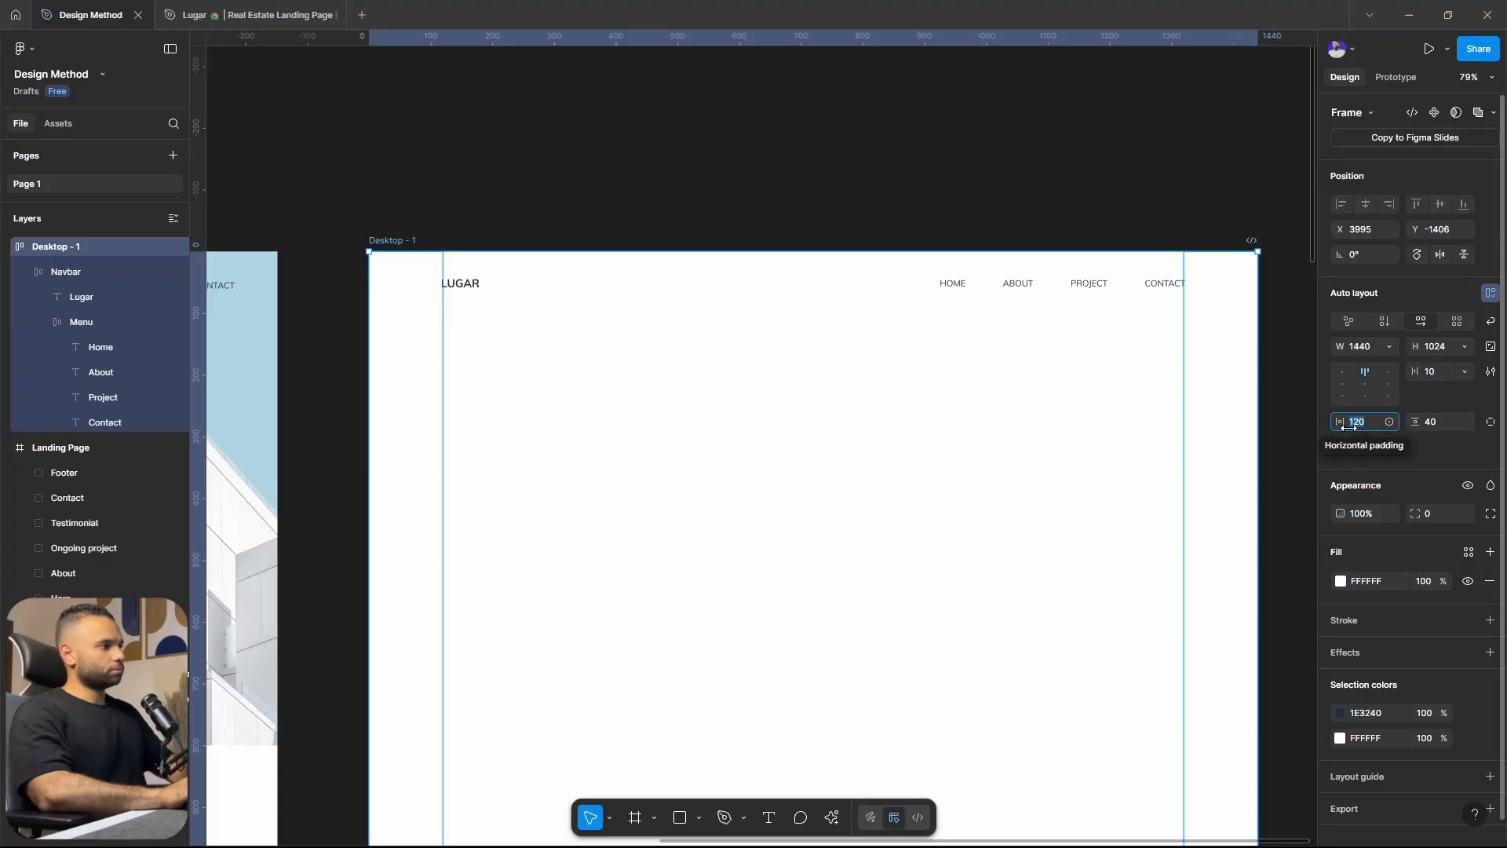
{"action": "type", "text": "0"}
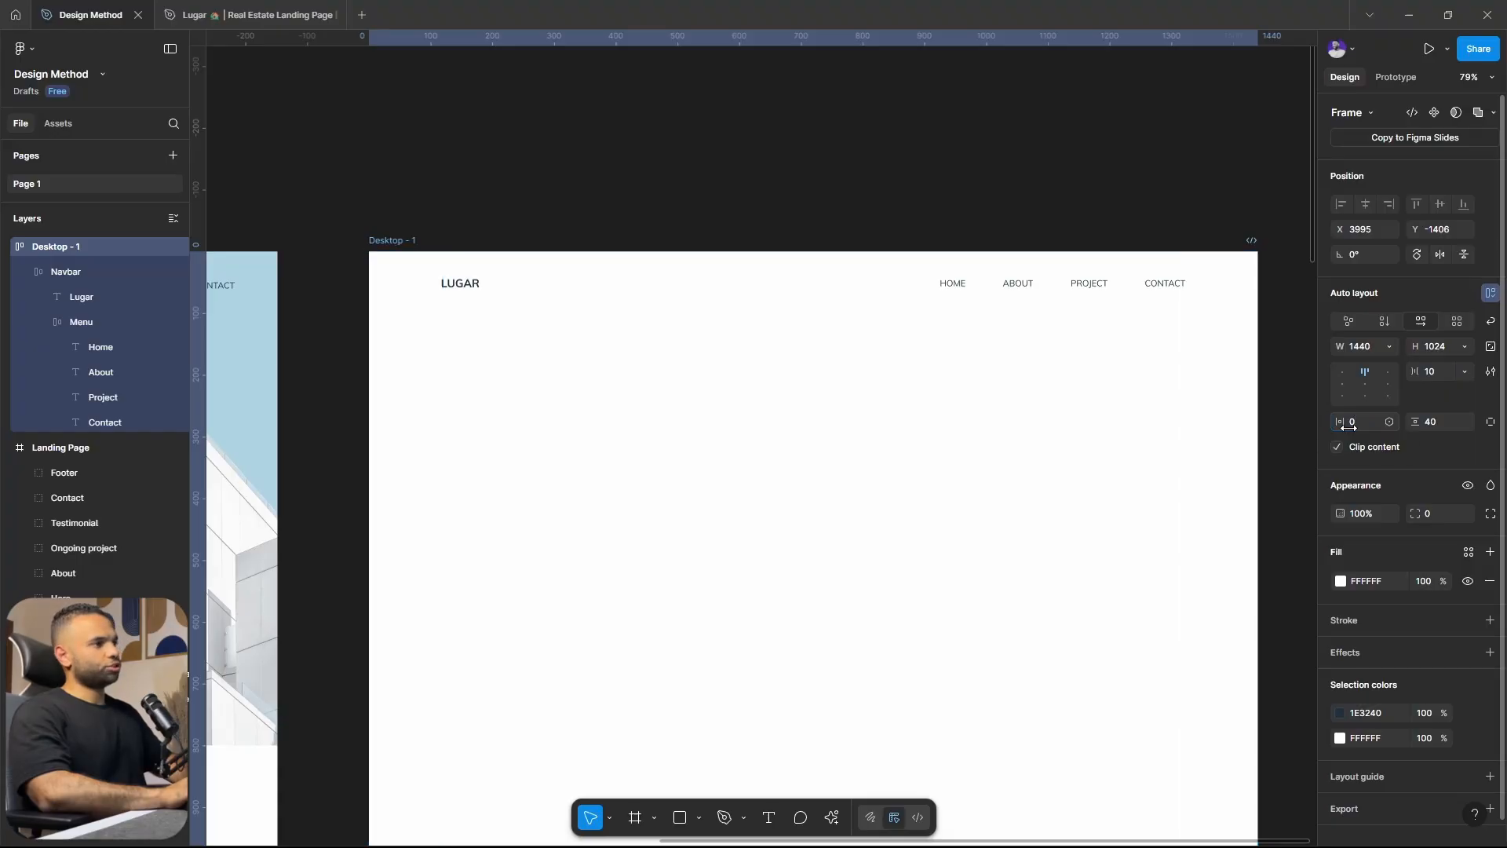
Give the Navbar a maximum width of 1200 and set its width to fill the container.
{"action": "left_click", "coordinate": [1167, 283]}
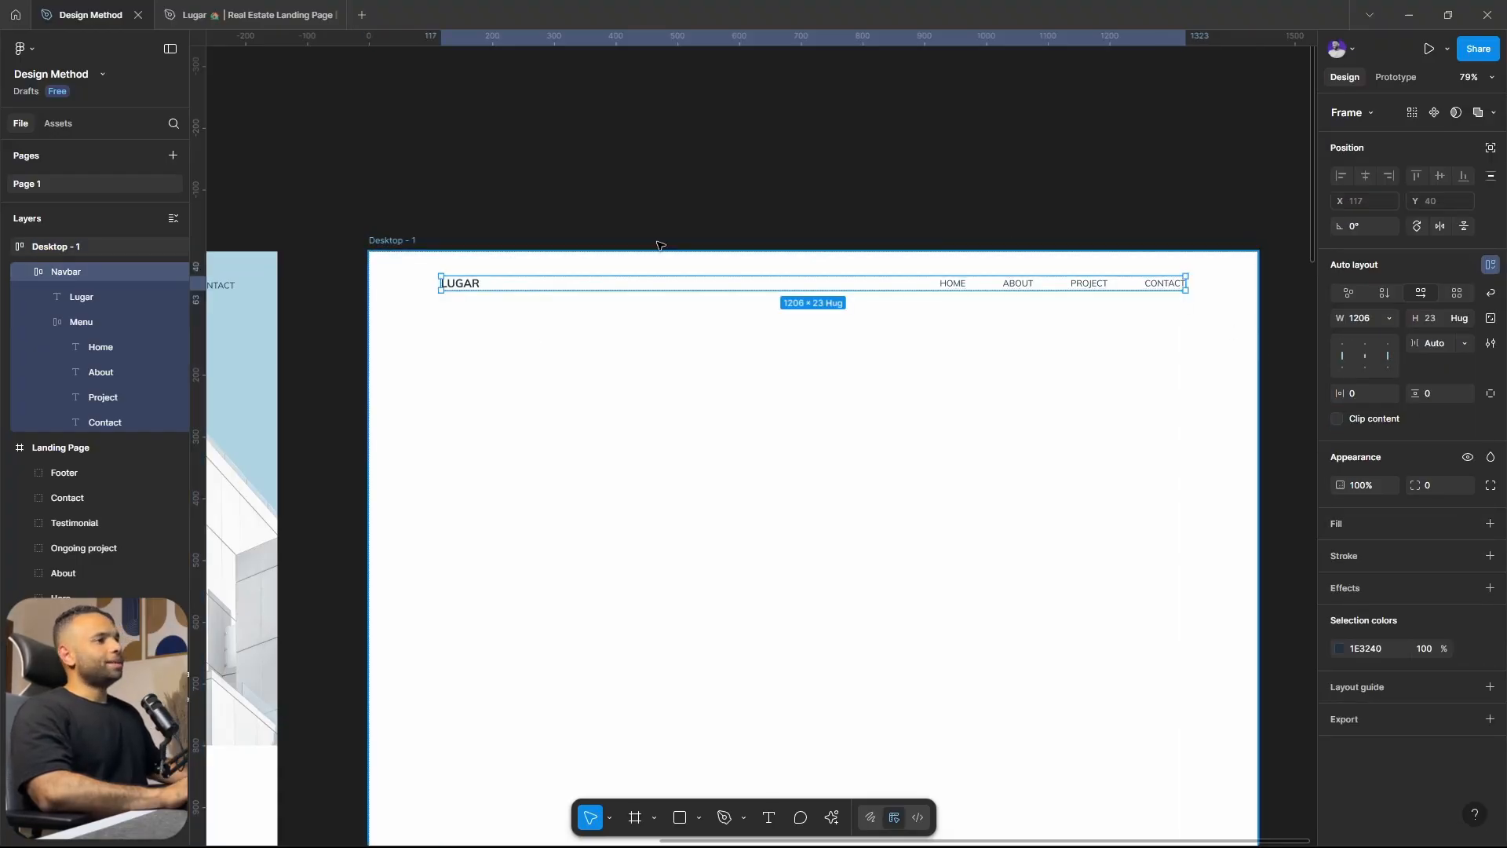
{"action": "left_click", "coordinate": [1391, 320]}
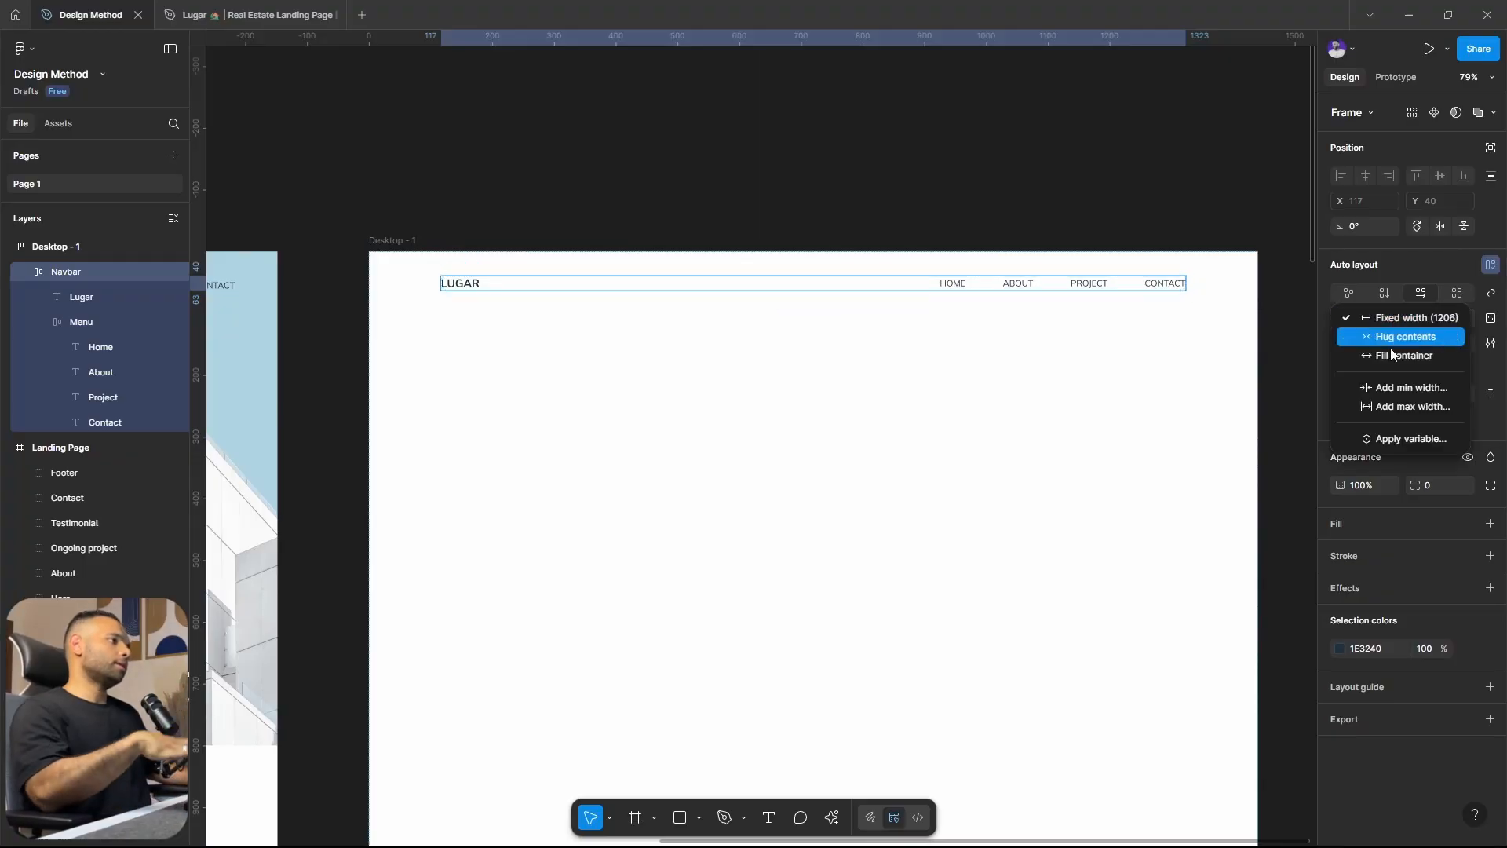
{"action": "left_click", "coordinate": [1407, 408]}
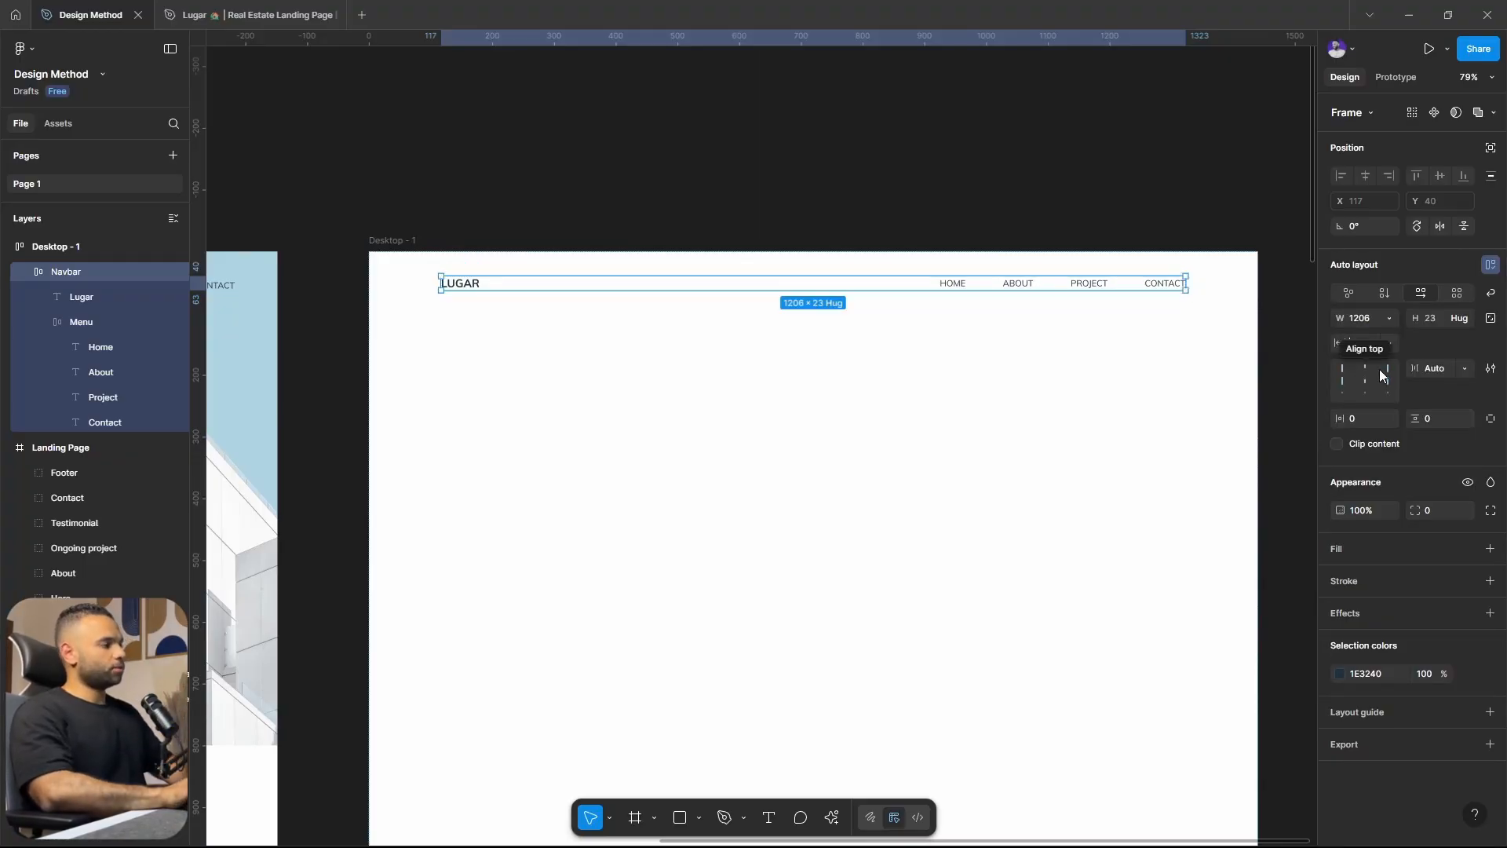
{"action": "type", "text": "1200"}
{"action": "key", "text": "Return"}
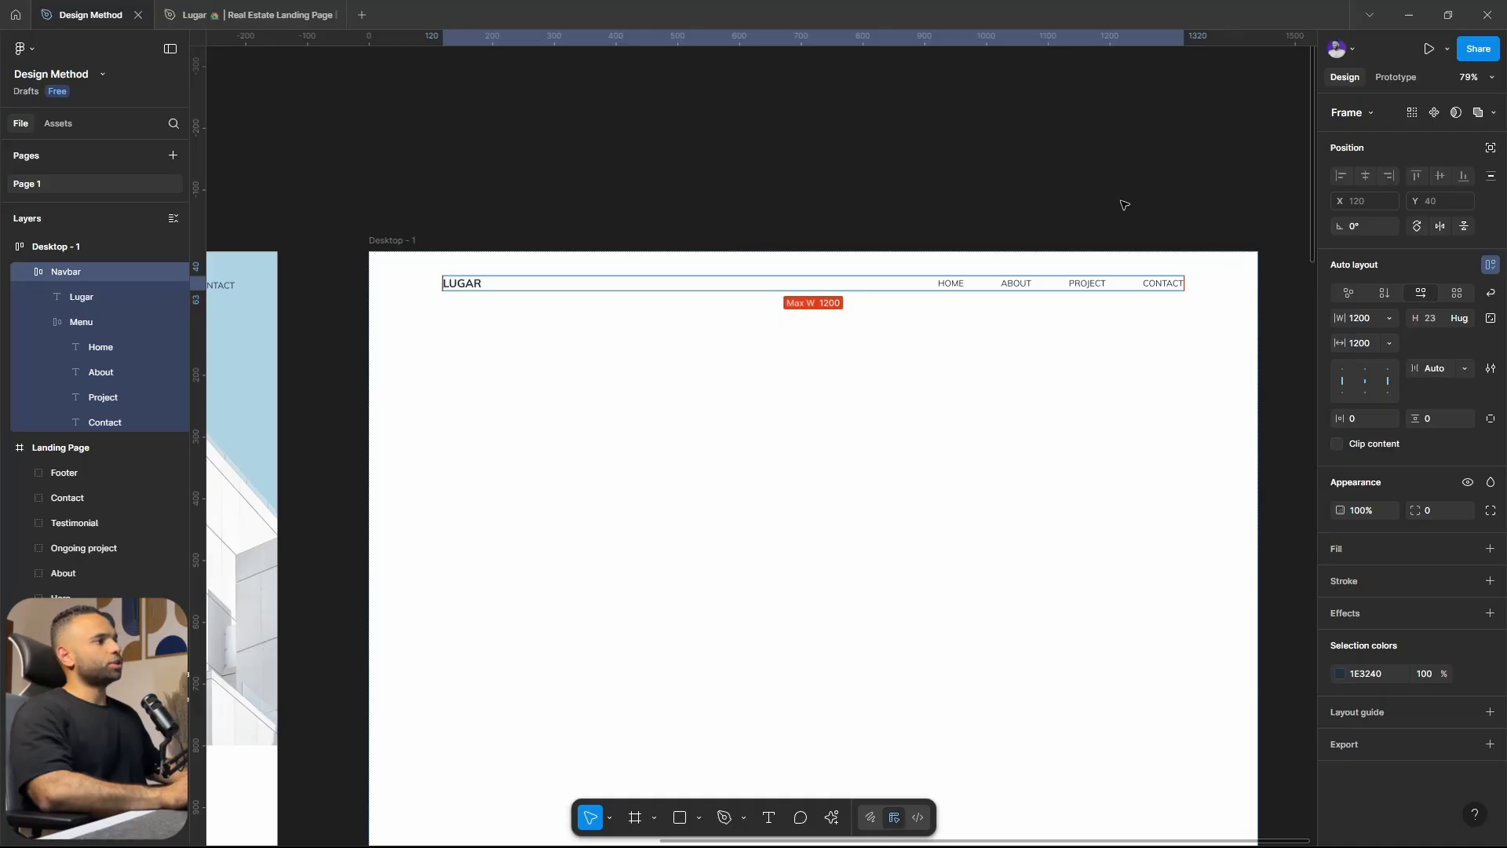
{"action": "left_click", "coordinate": [1390, 318]}
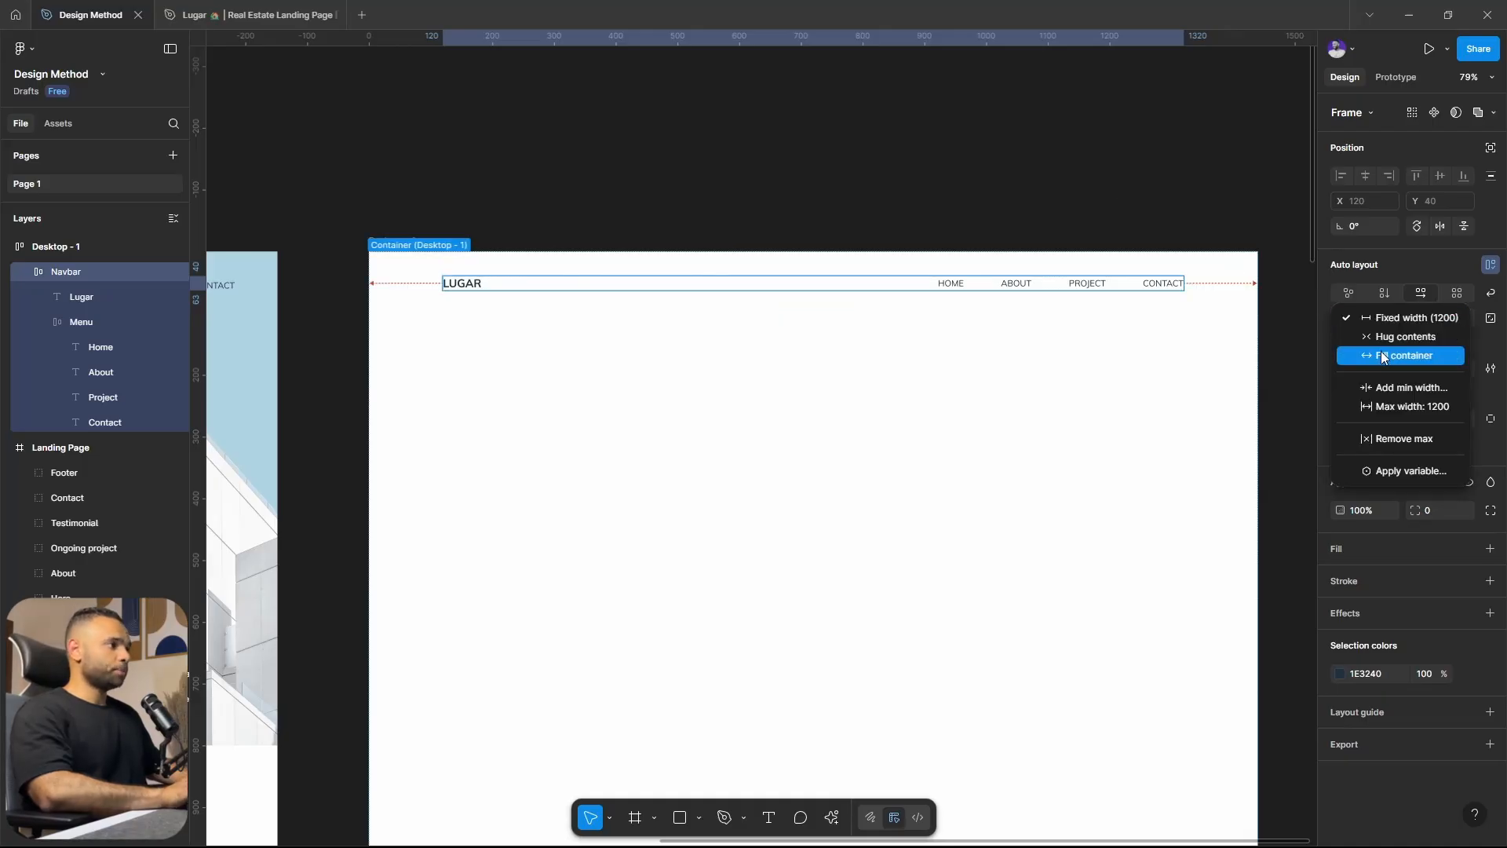
{"action": "left_click", "coordinate": [1388, 355]}
Try resizing the Desktop - 1 frame from its left edge, and undo the resize.
{"action": "left_click", "coordinate": [384, 240]}
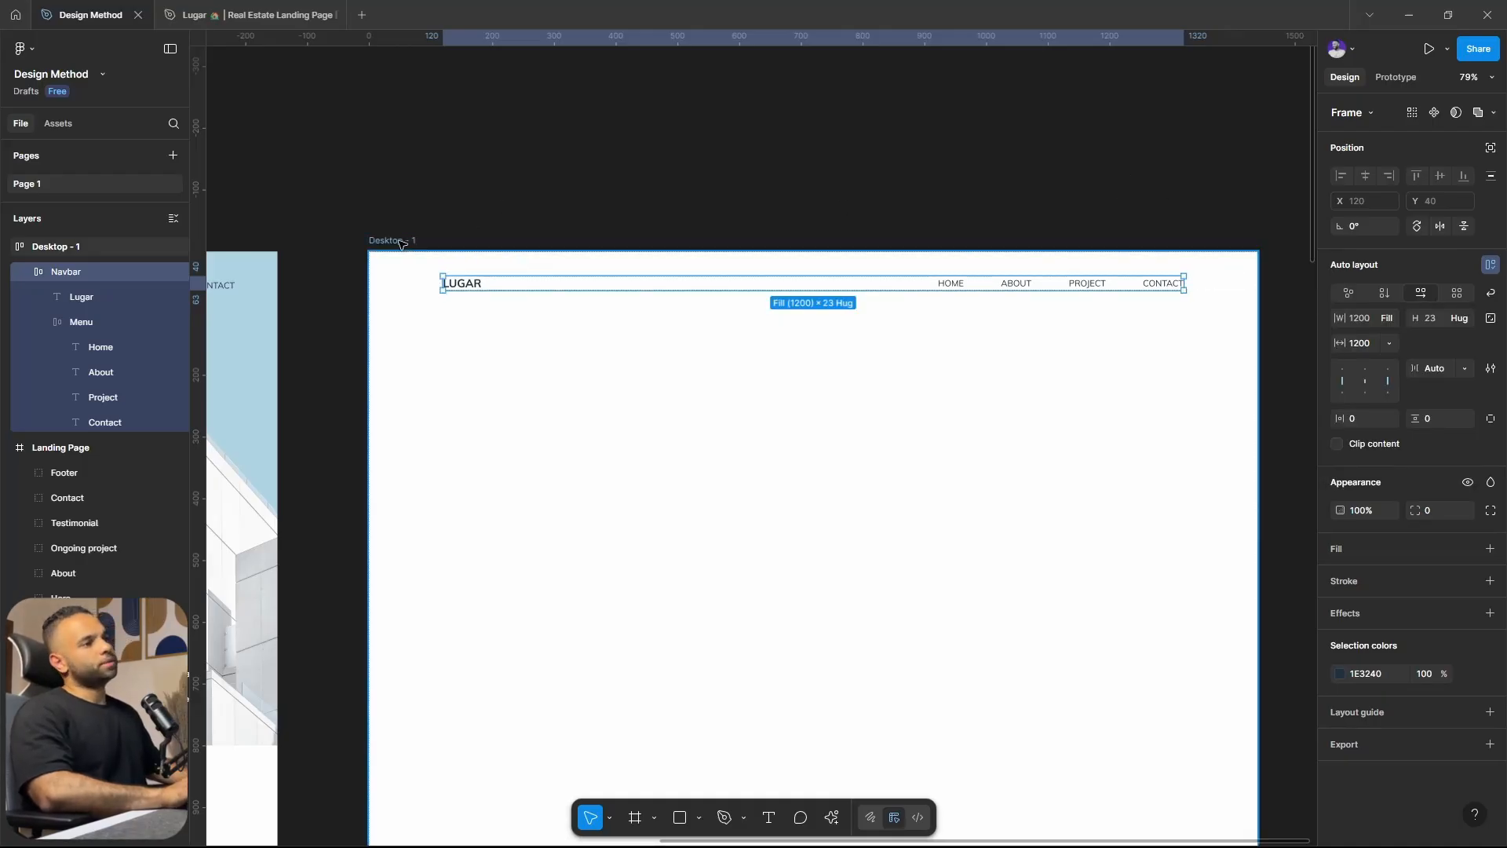
{"action": "left_click_drag", "start_coordinate": [375, 299], "coordinate": [304, 367]}
{"action": "key", "text": "ctrl+z"}
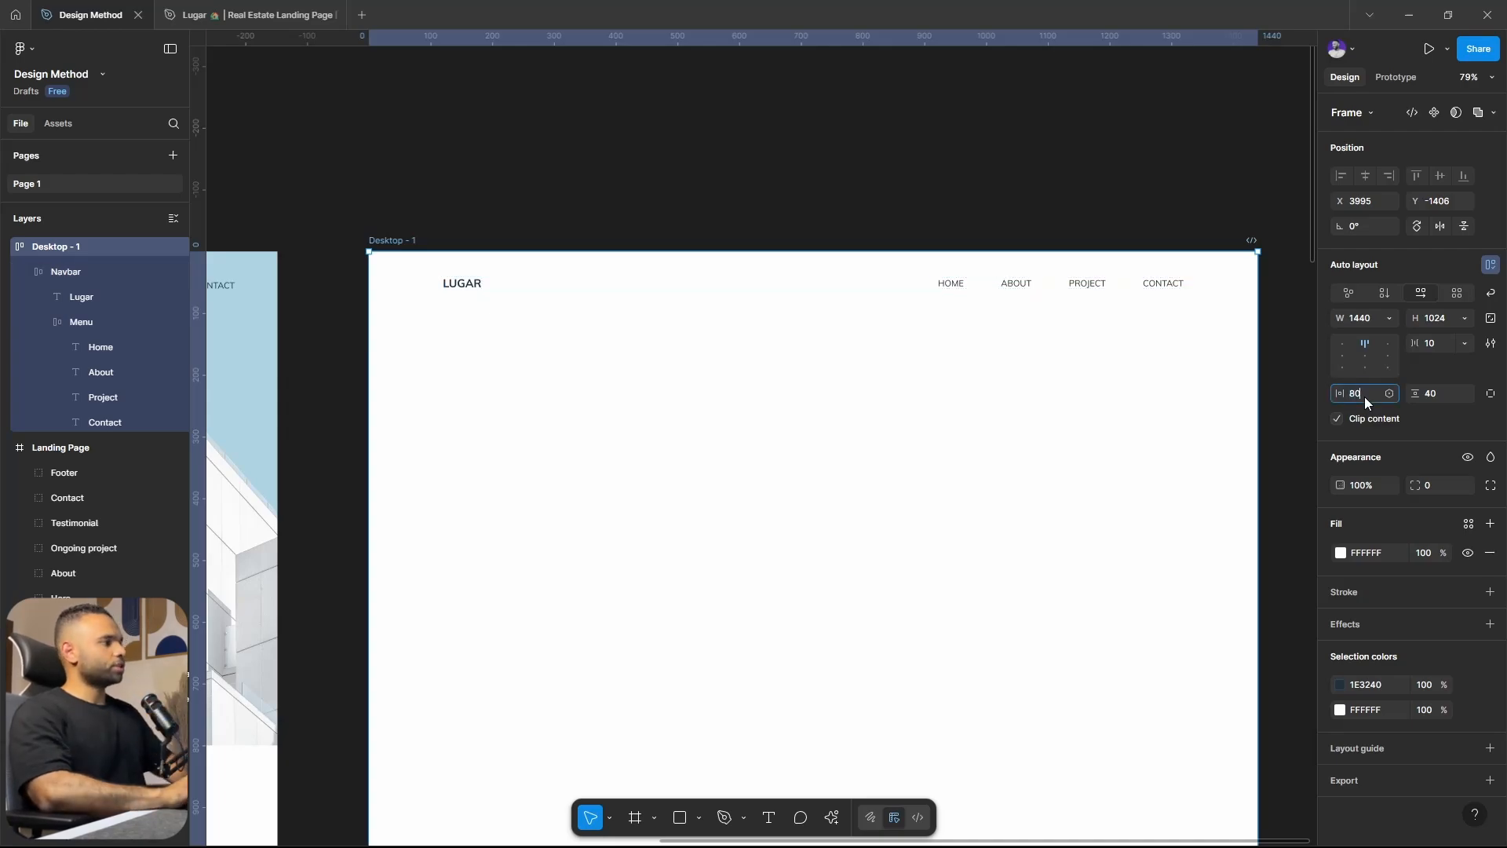
Set the Desktop - 1 frame's horizontal padding to 80, then test-resize the frame from its left edge and undo the resize.
{"action": "key", "text": "Return"}
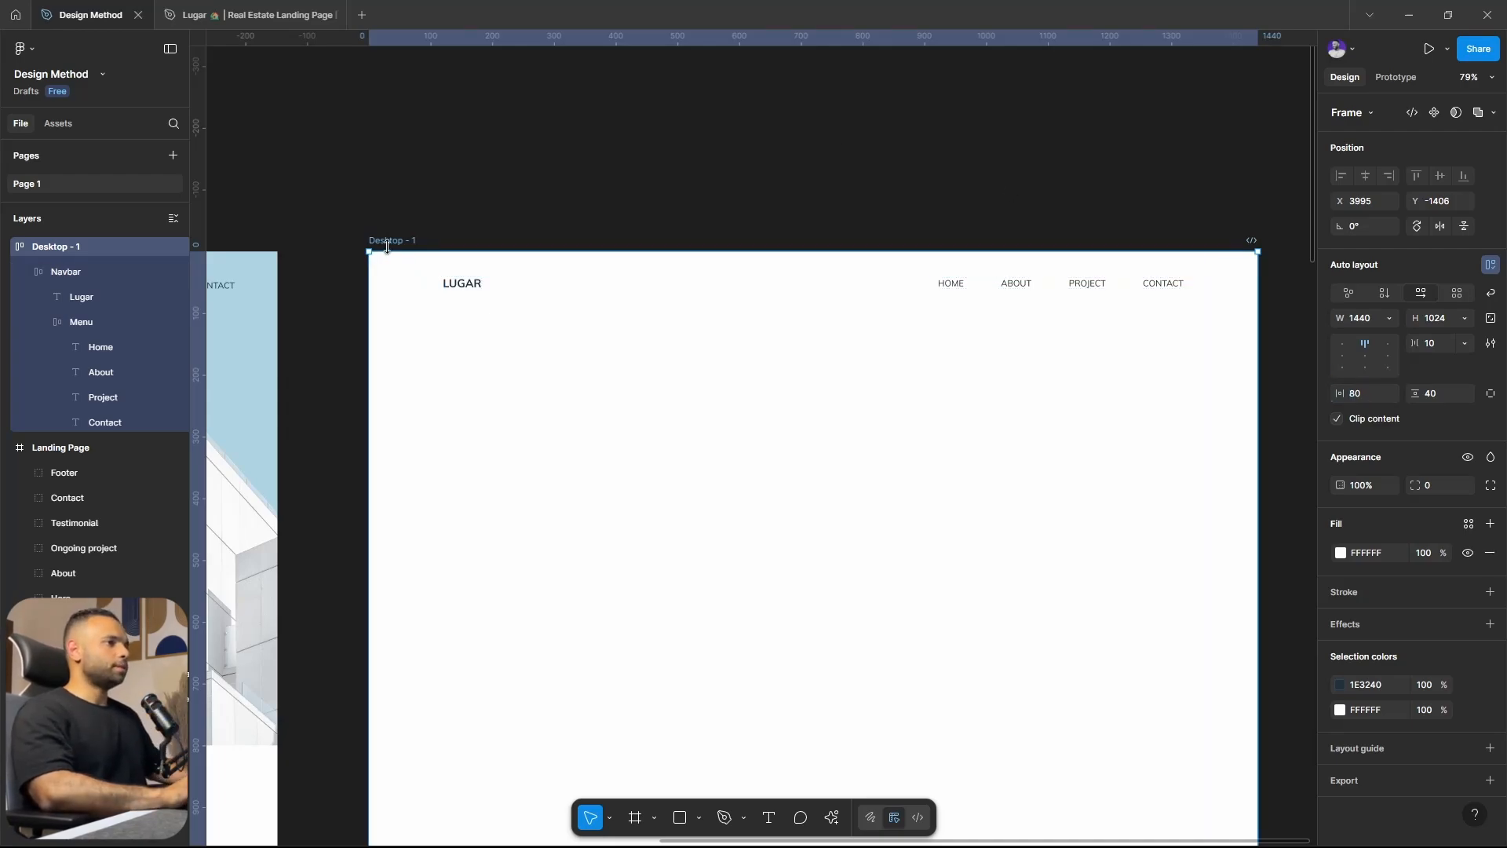
{"action": "left_click_drag", "start_coordinate": [369, 300], "coordinate": [704, 347]}
{"action": "key", "text": "ctrl+z"}
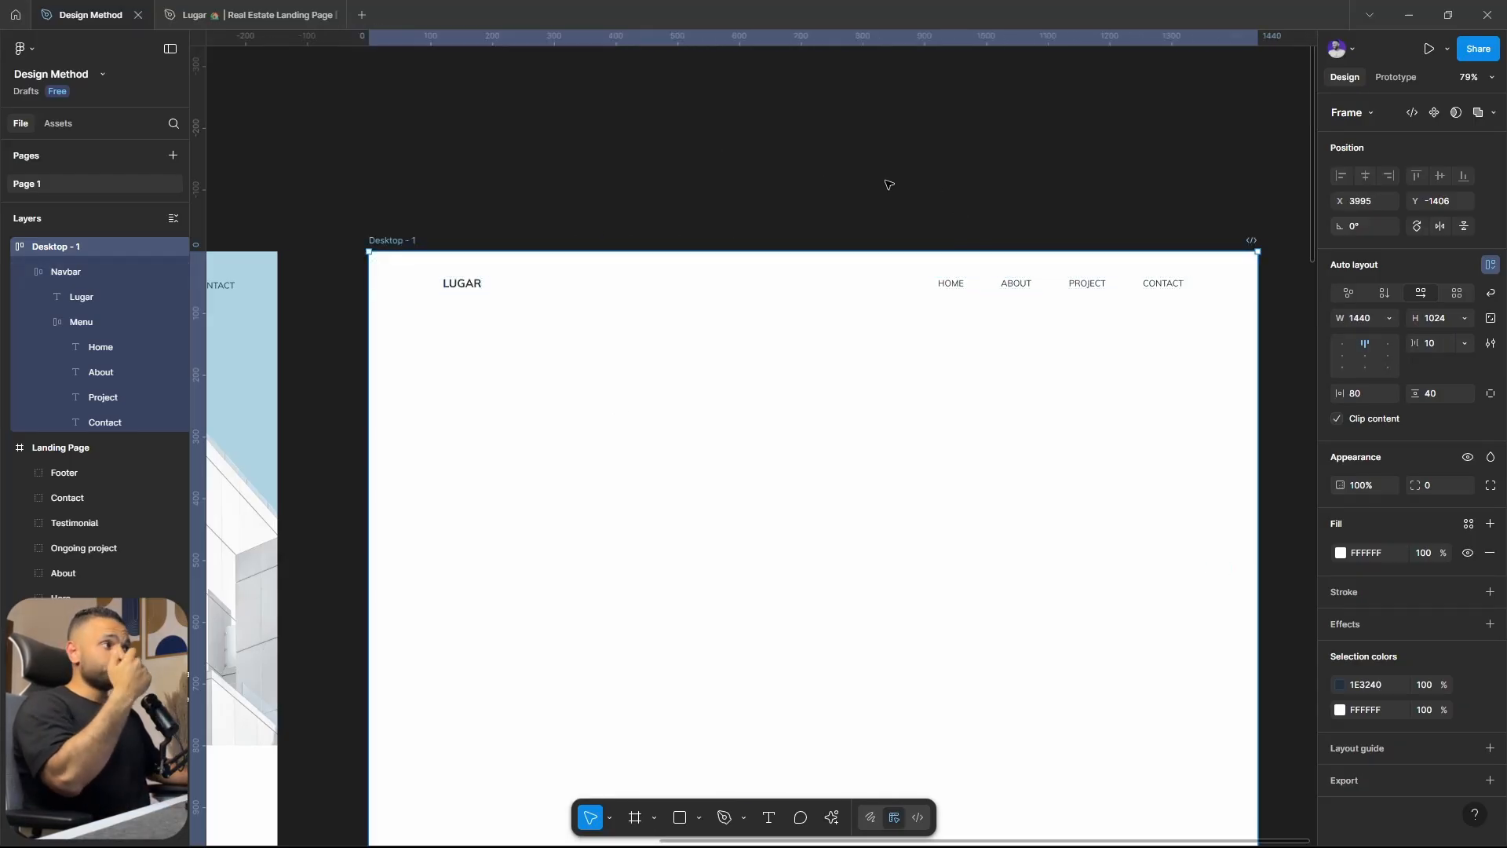
Copy the light blue hero background rectangle from the Landing Page into the Desktop - 1 frame.
{"action": "scroll", "coordinate": [910, 187], "scroll_direction": "down", "scroll_amount": 5}
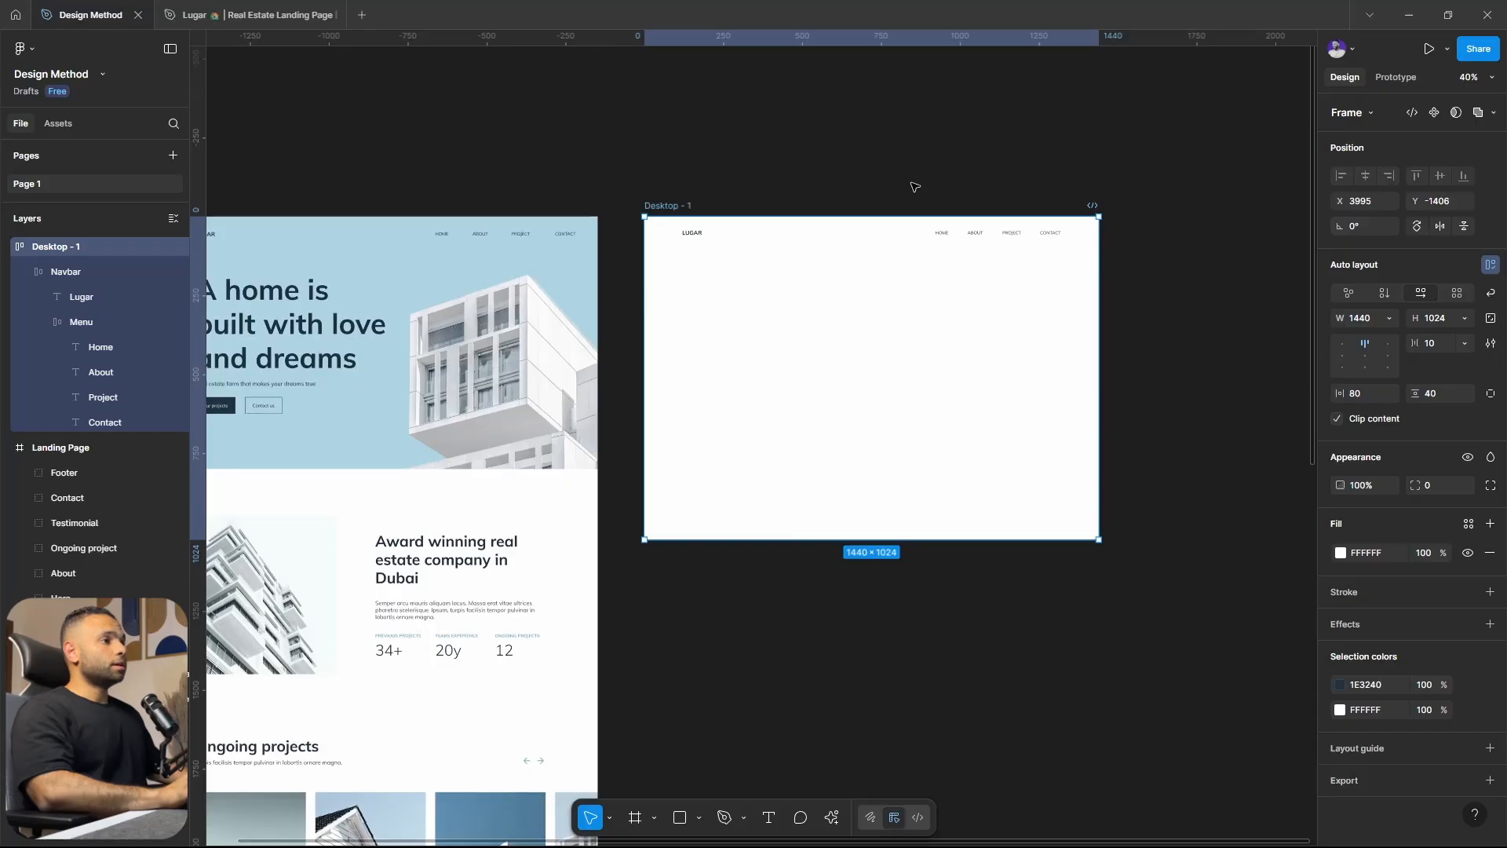
{"action": "scroll", "coordinate": [823, 188], "scroll_direction": "left", "scroll_amount": 3}
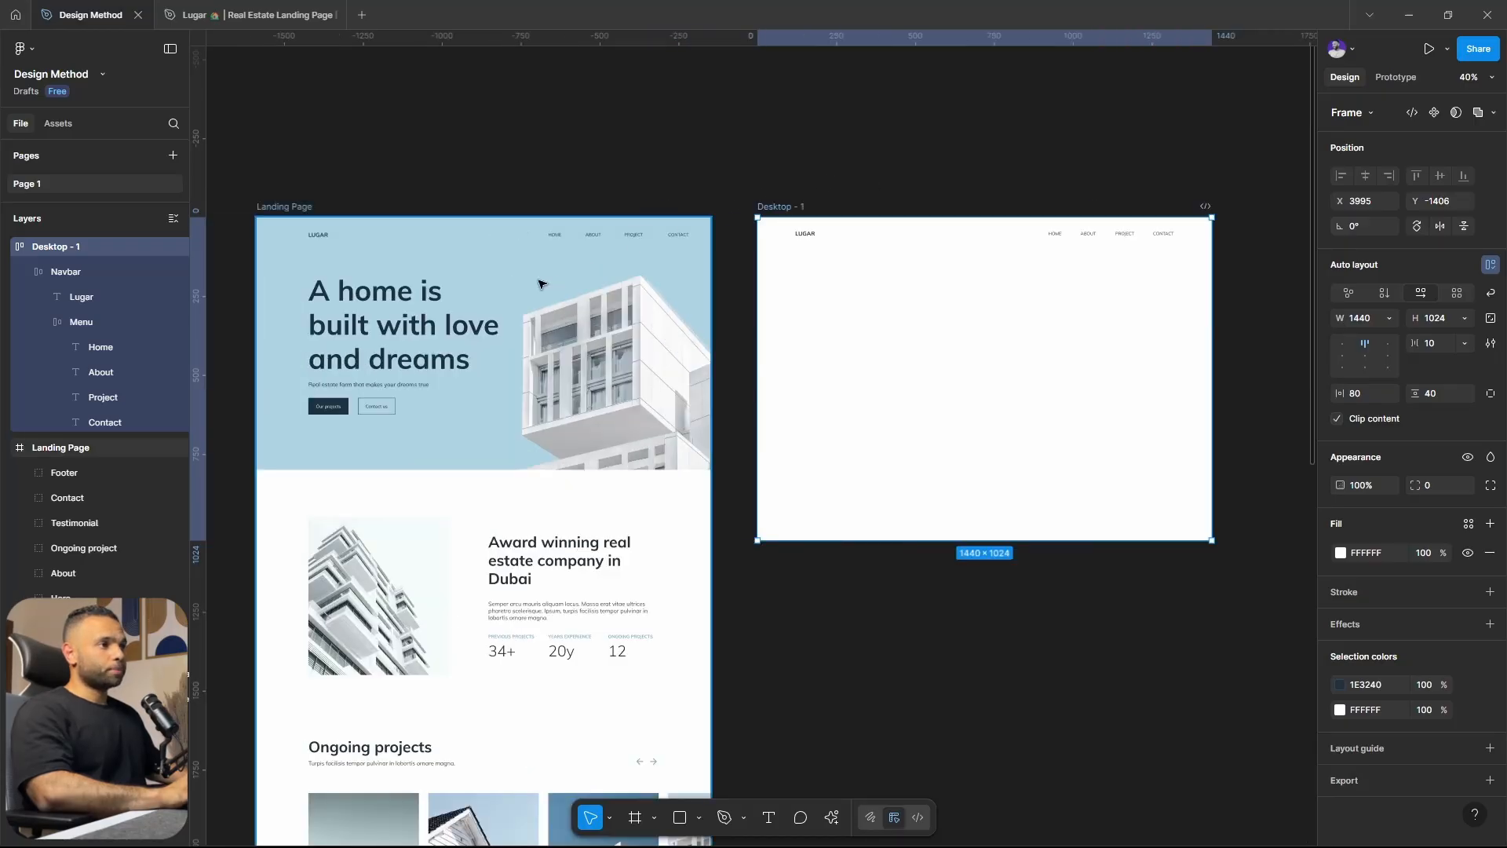
{"action": "scroll", "coordinate": [79, 510], "scroll_direction": "down", "scroll_amount": 1}
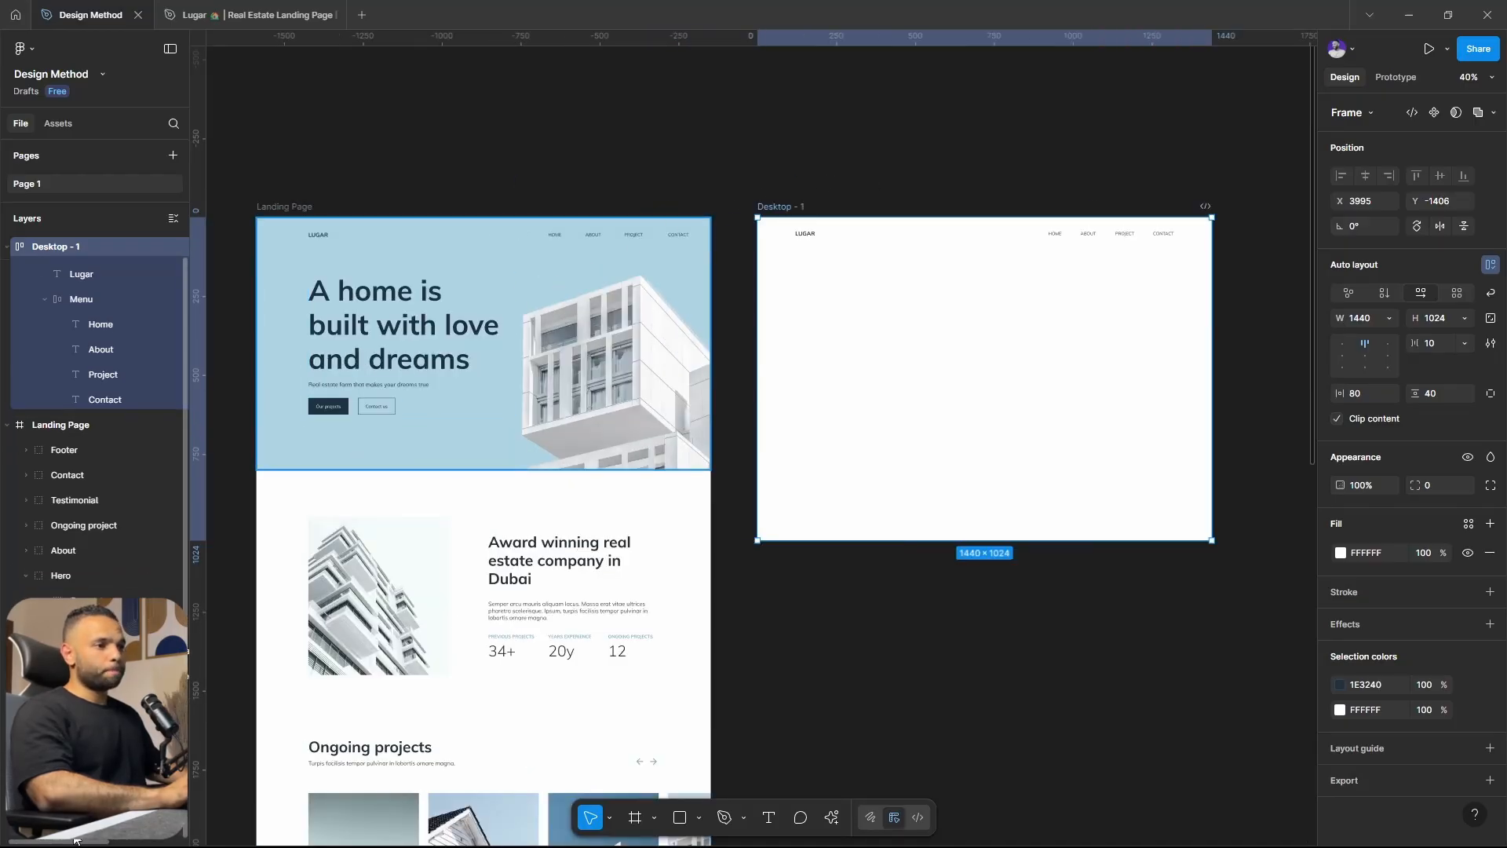
{"action": "left_click", "coordinate": [78, 600]}
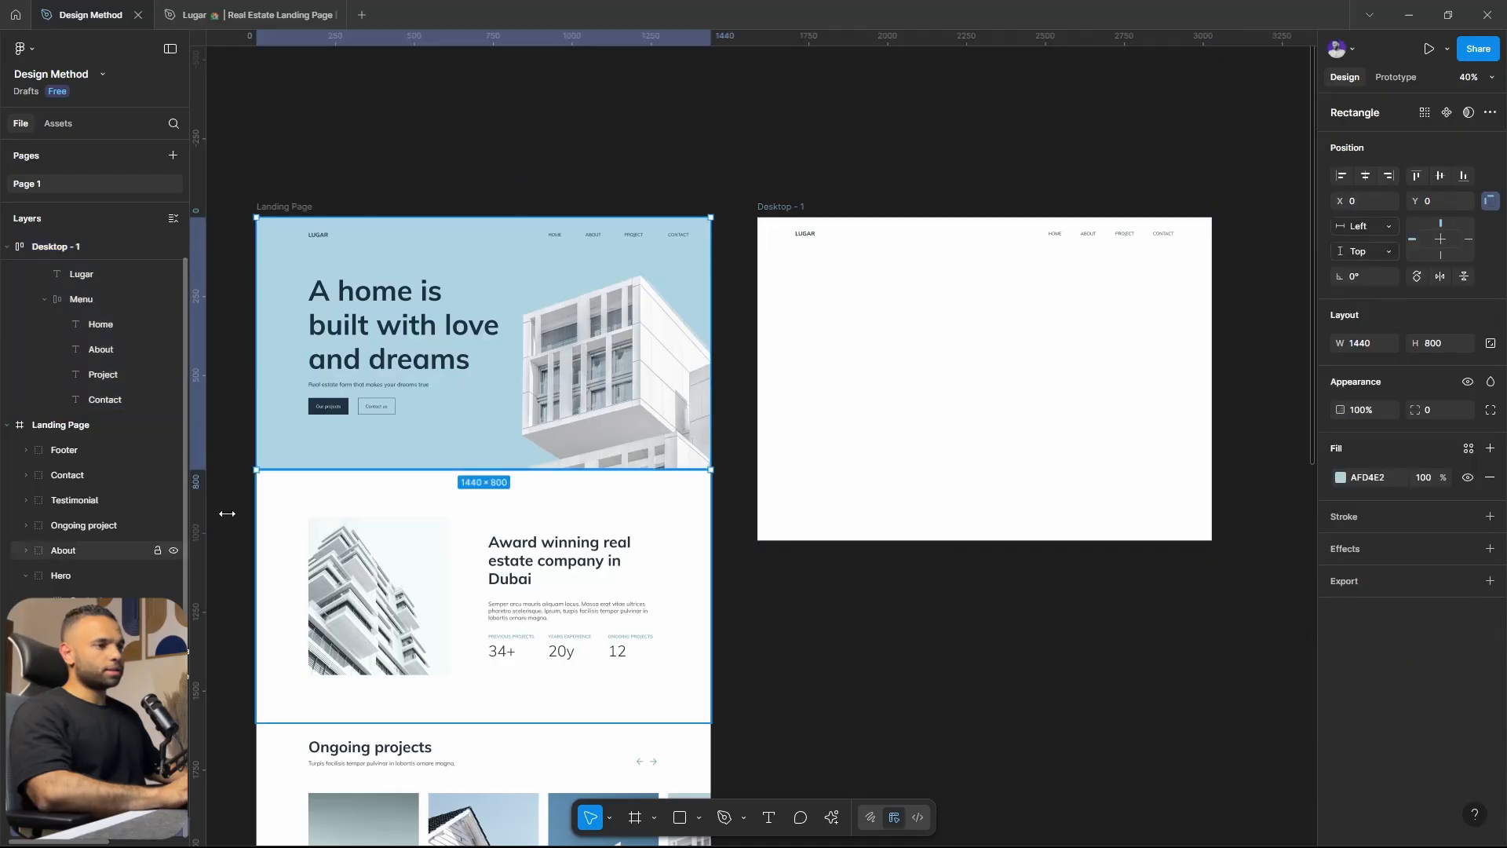
{"action": "key", "text": "ctrl+c"}
{"action": "left_click", "coordinate": [1029, 377]}
{"action": "key", "text": "ctrl+v"}
{"action": "scroll", "coordinate": [1081, 375], "scroll_direction": "right", "scroll_amount": 3}
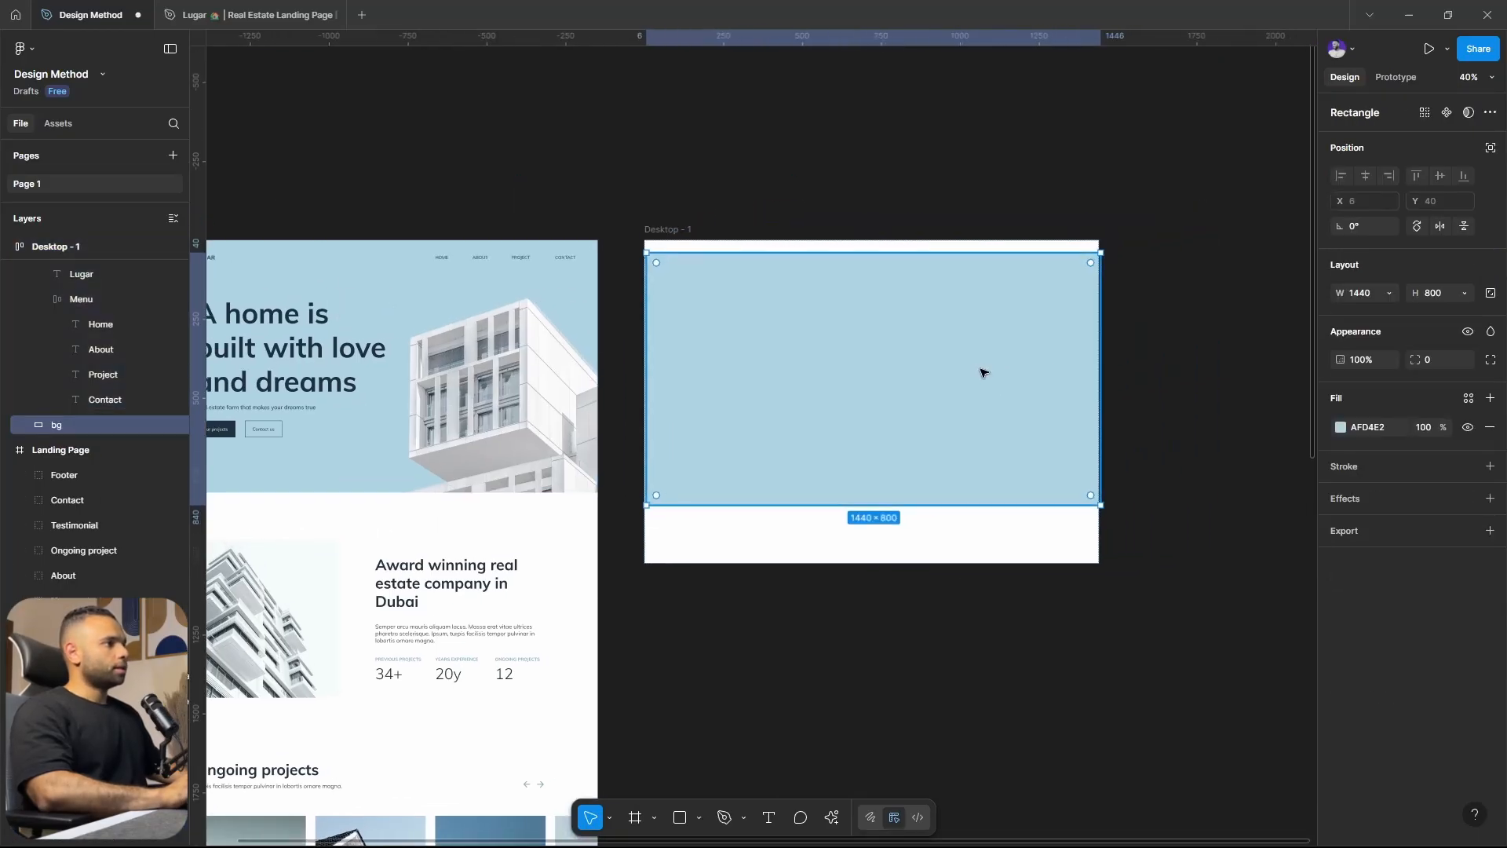
{"action": "scroll", "coordinate": [984, 372], "scroll_direction": "up", "scroll_amount": 2}
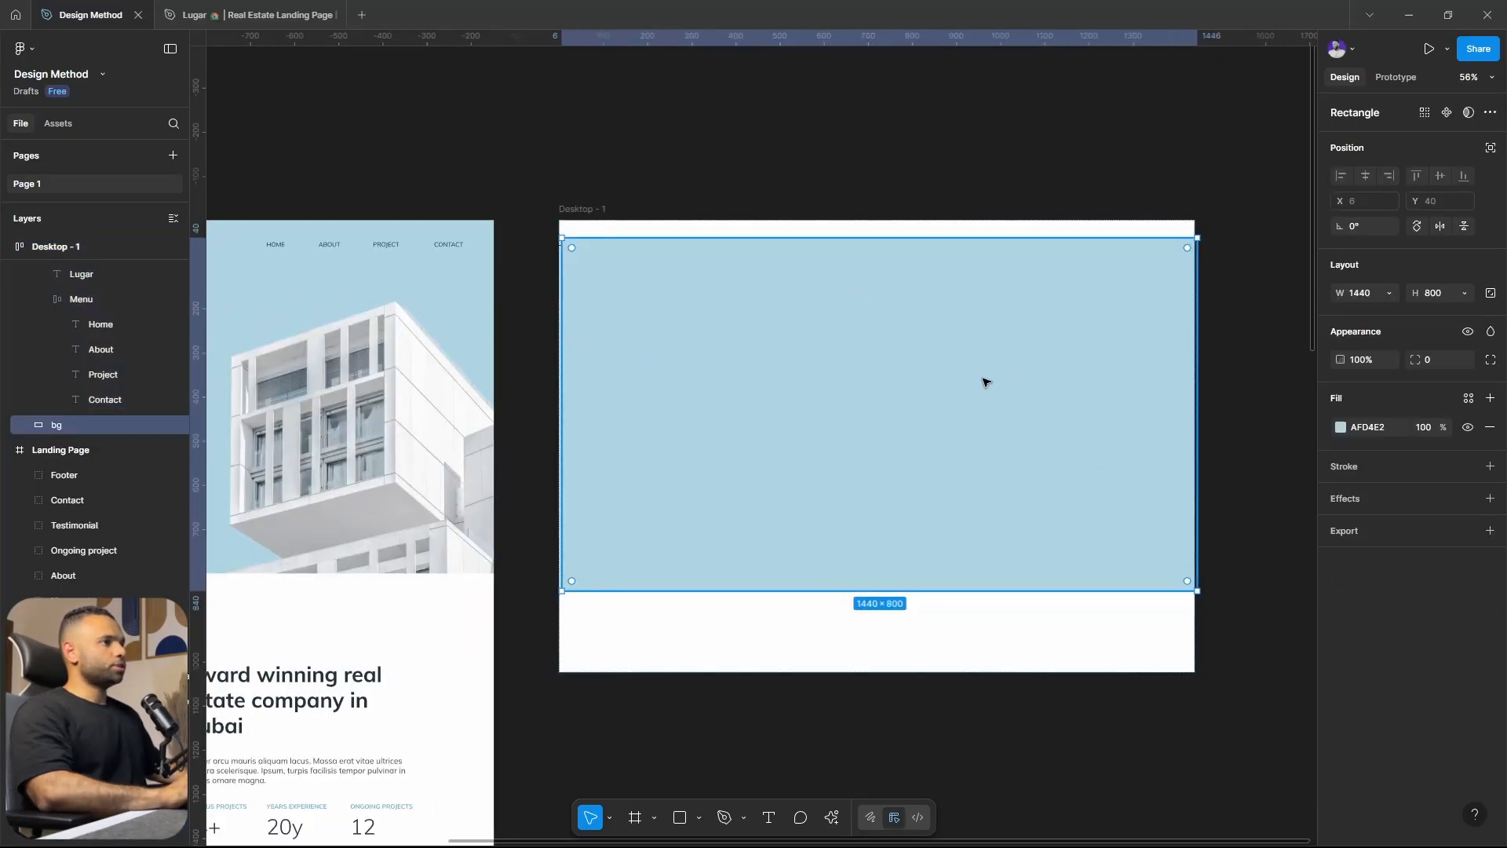
Take the bg rectangle out of the auto layout flow and send it behind the navbar.
{"action": "left_click_drag", "start_coordinate": [986, 381], "coordinate": [835, 525]}
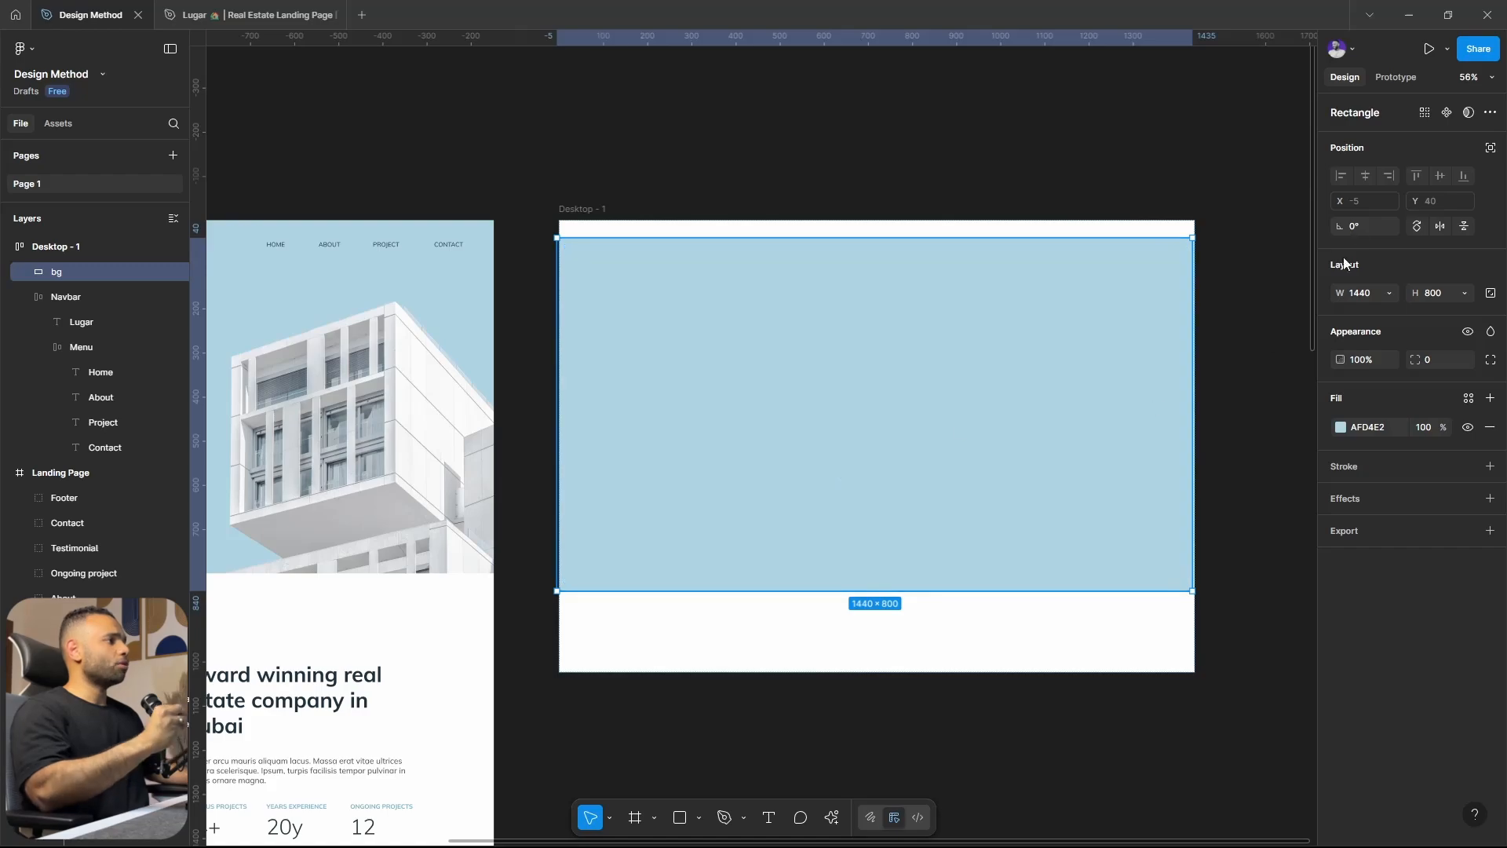
{"action": "left_click", "coordinate": [1491, 147]}
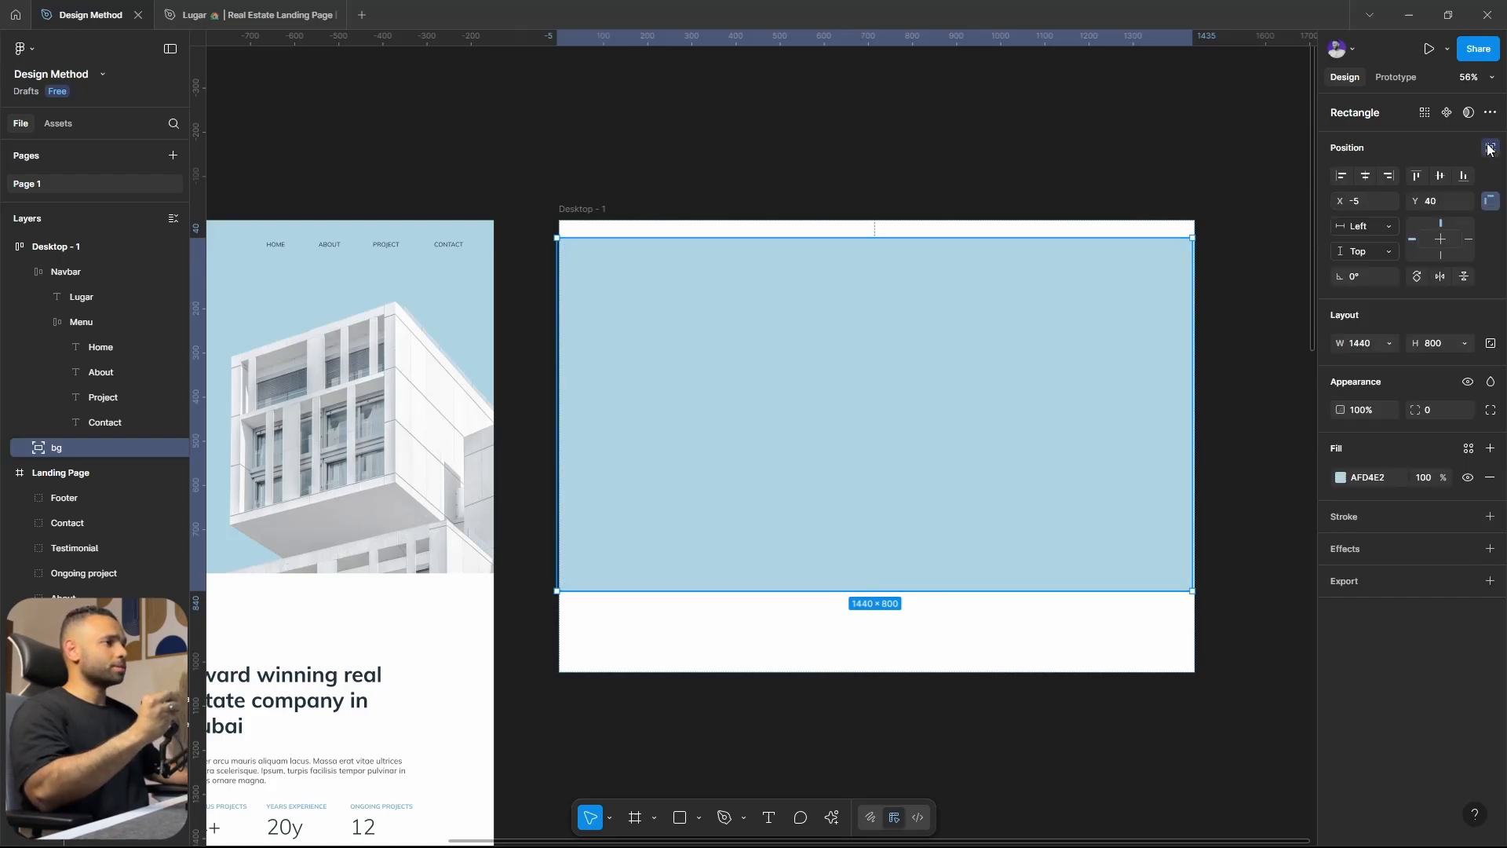
{"action": "right_click", "coordinate": [956, 361]}
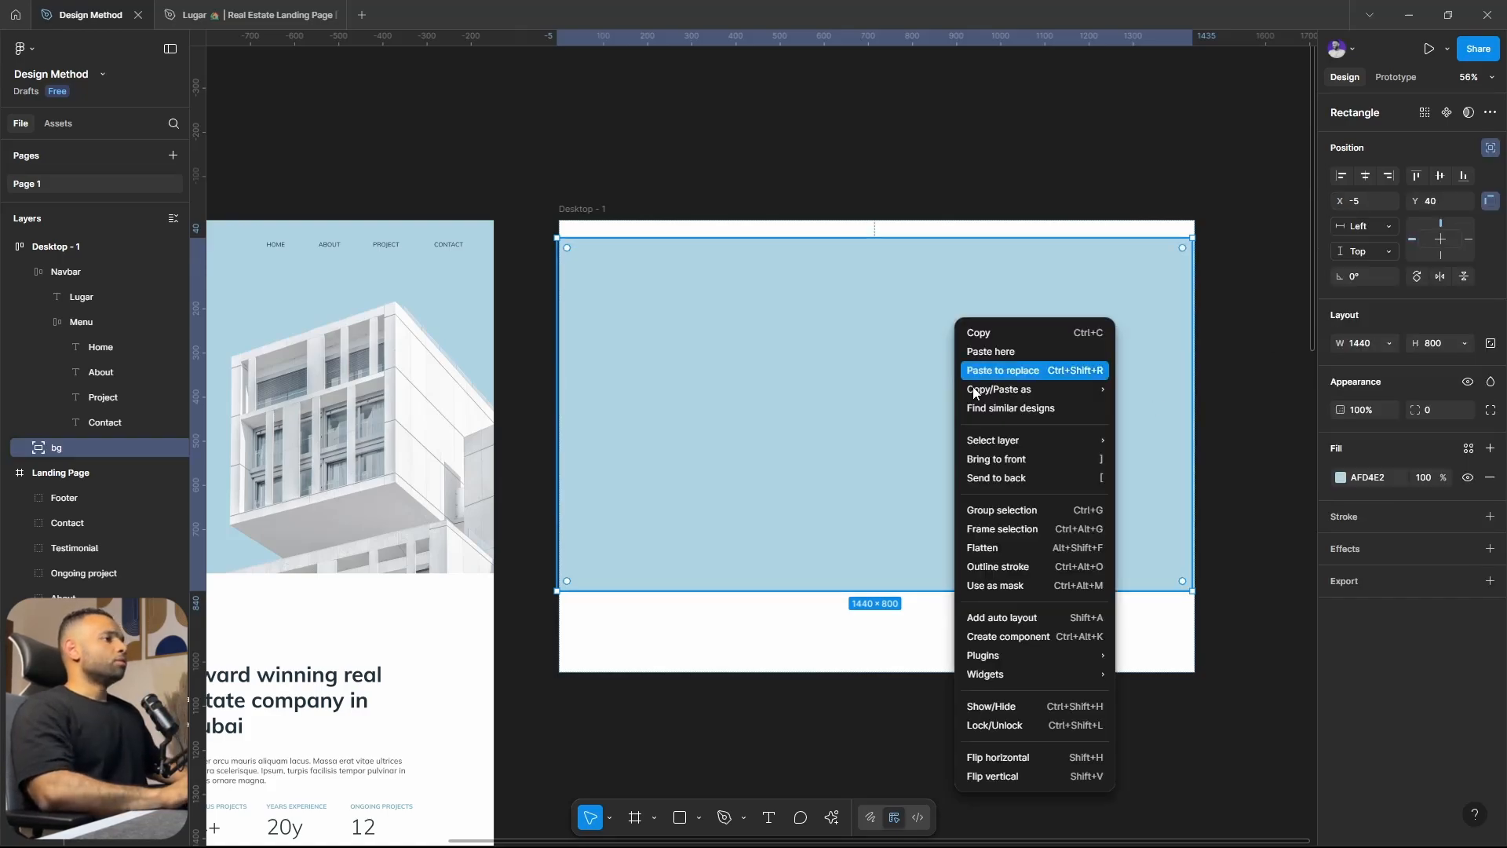
{"action": "left_click", "coordinate": [993, 479]}
{"action": "key", "text": "Escape"}
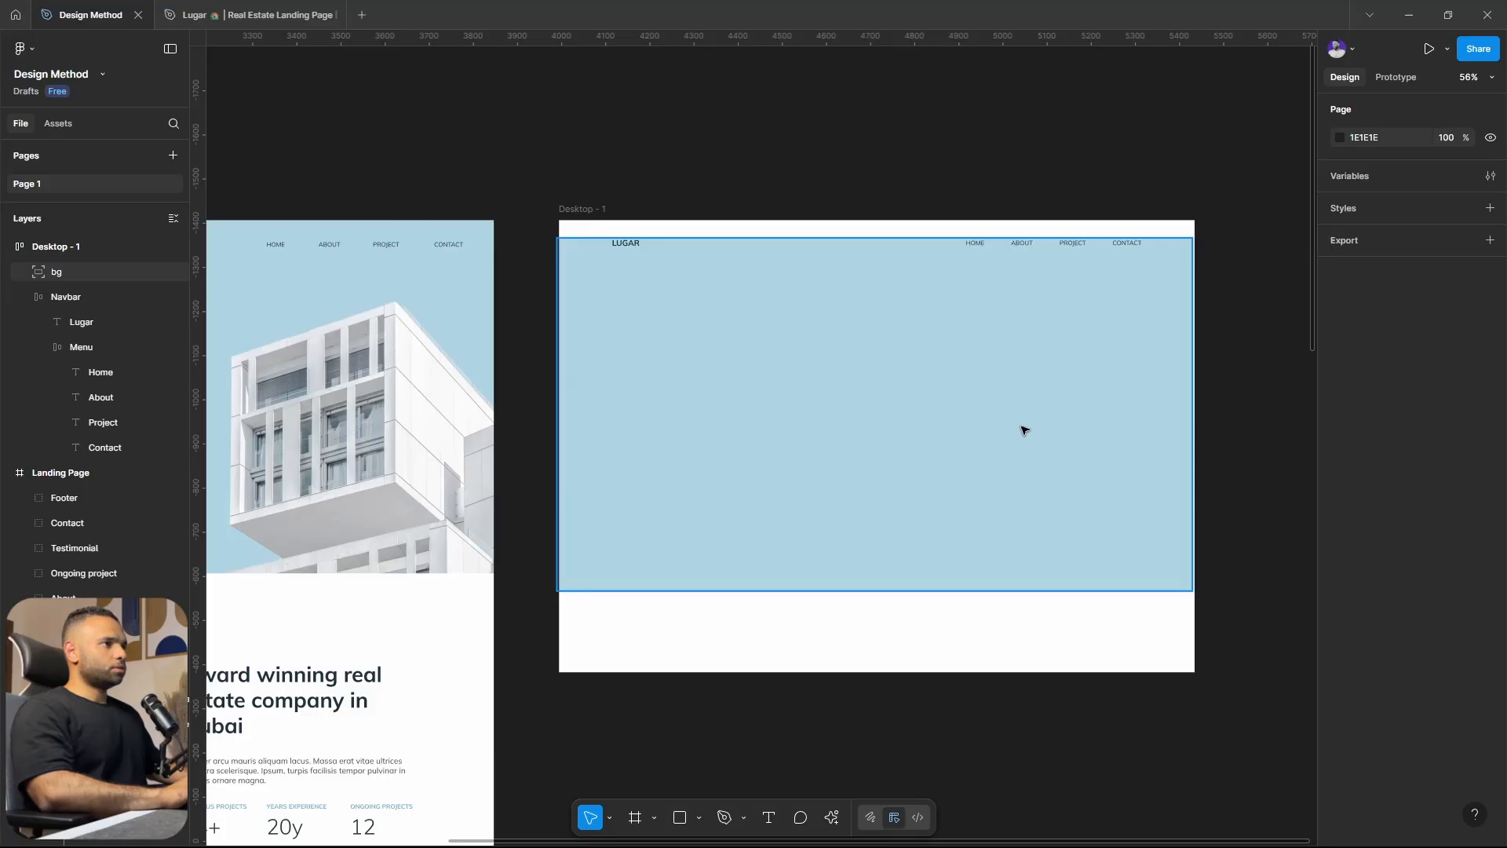
Move the bg rectangle to X 0, Y 0 in Desktop - 1 and set its horizontal constraint to left and right.
{"action": "left_click_drag", "start_coordinate": [1025, 430], "coordinate": [1025, 417]}
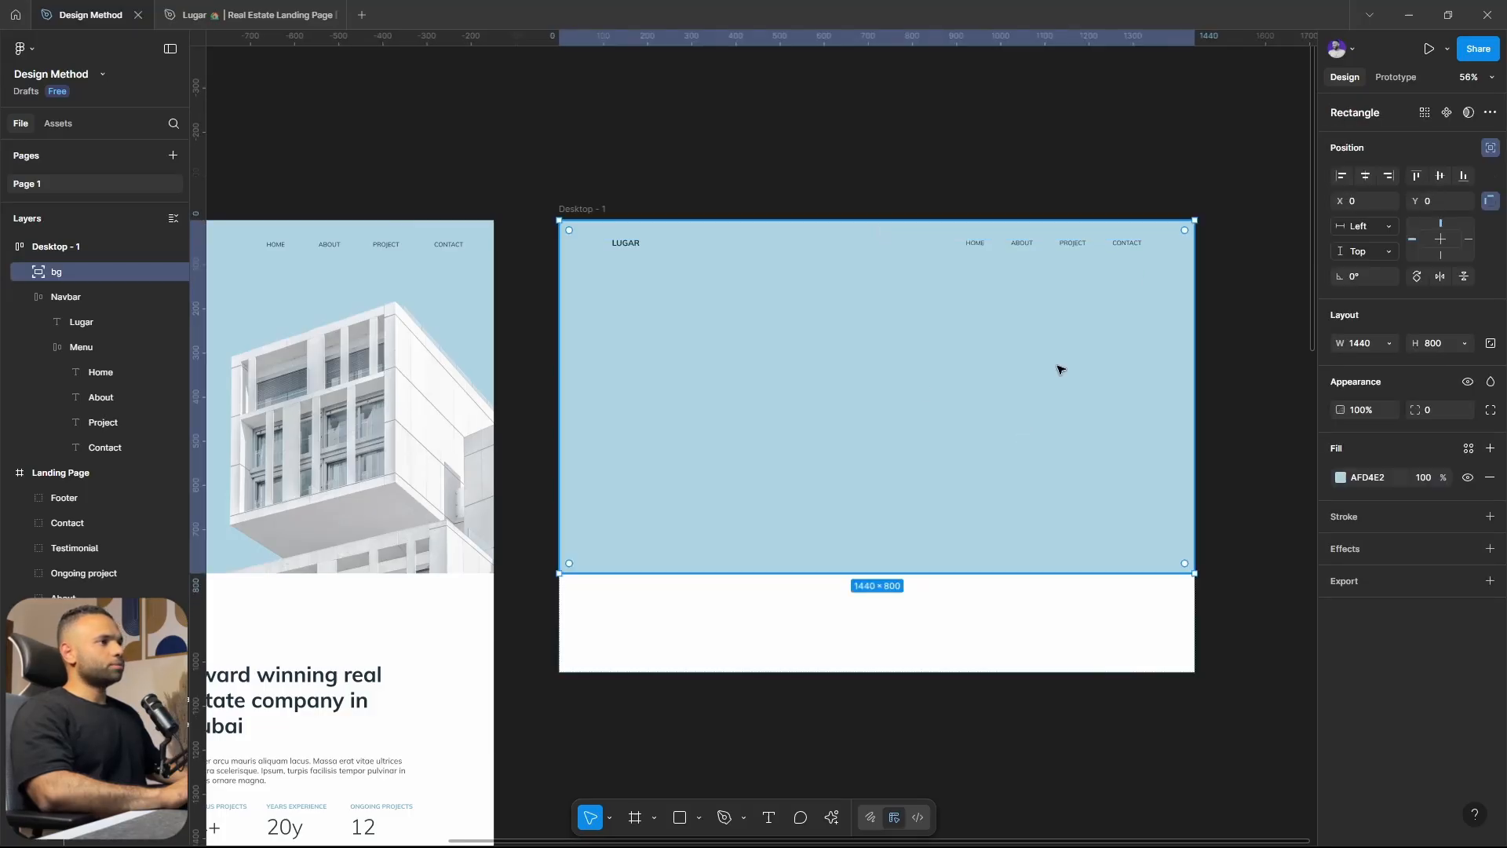
{"action": "left_click", "coordinate": [1383, 229]}
{"action": "left_click", "coordinate": [1378, 263]}
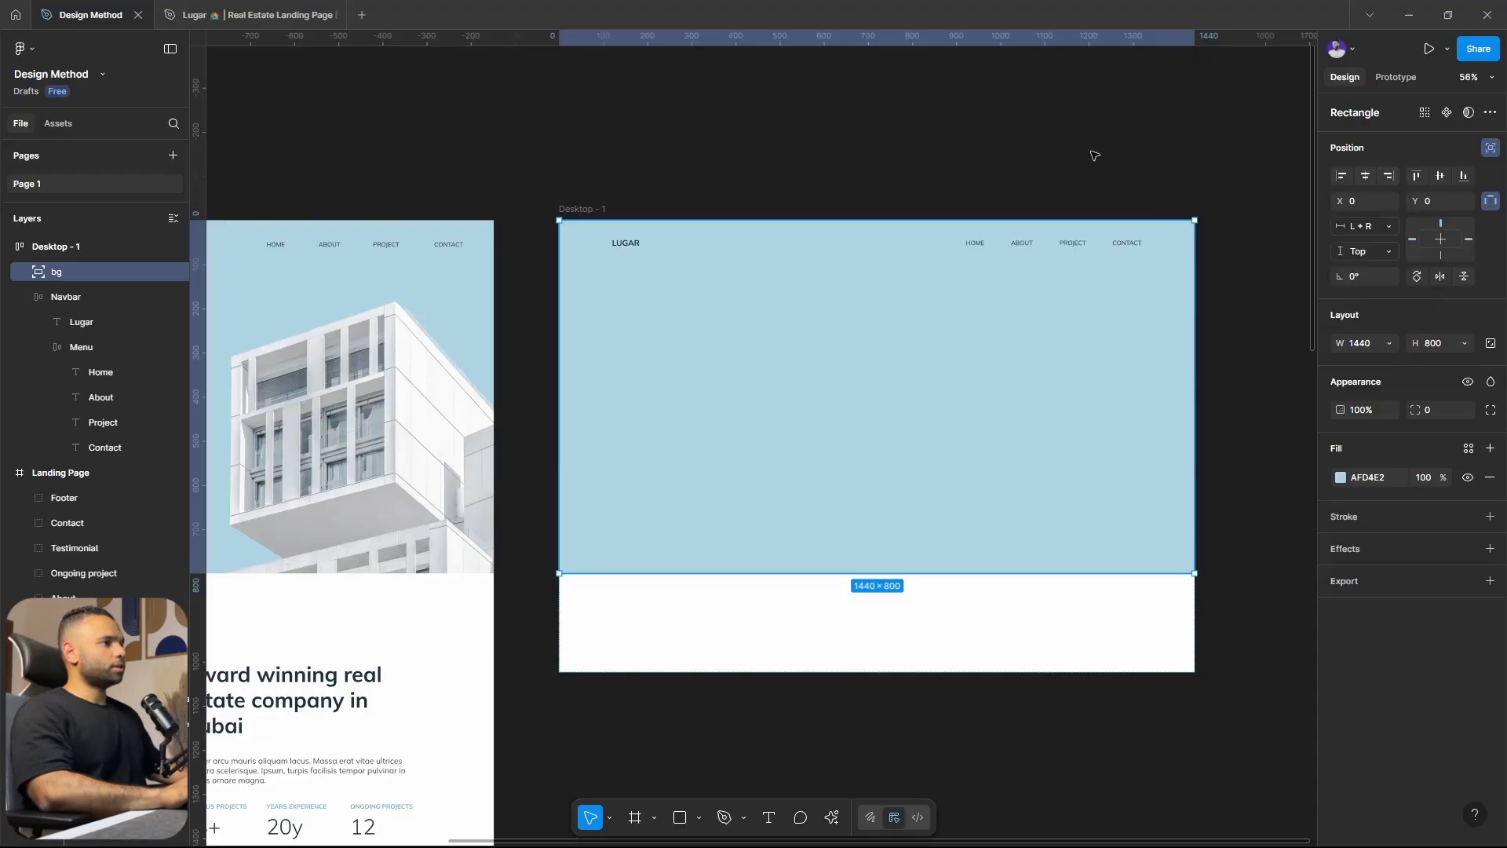
Try resizing the Desktop - 1 frame from its right edge to test how the background stretches.
{"action": "left_click", "coordinate": [1091, 151]}
{"action": "scroll", "coordinate": [594, 268], "scroll_direction": "down", "scroll_amount": 5, "text": "ctrl"}
{"action": "left_click", "coordinate": [594, 269]}
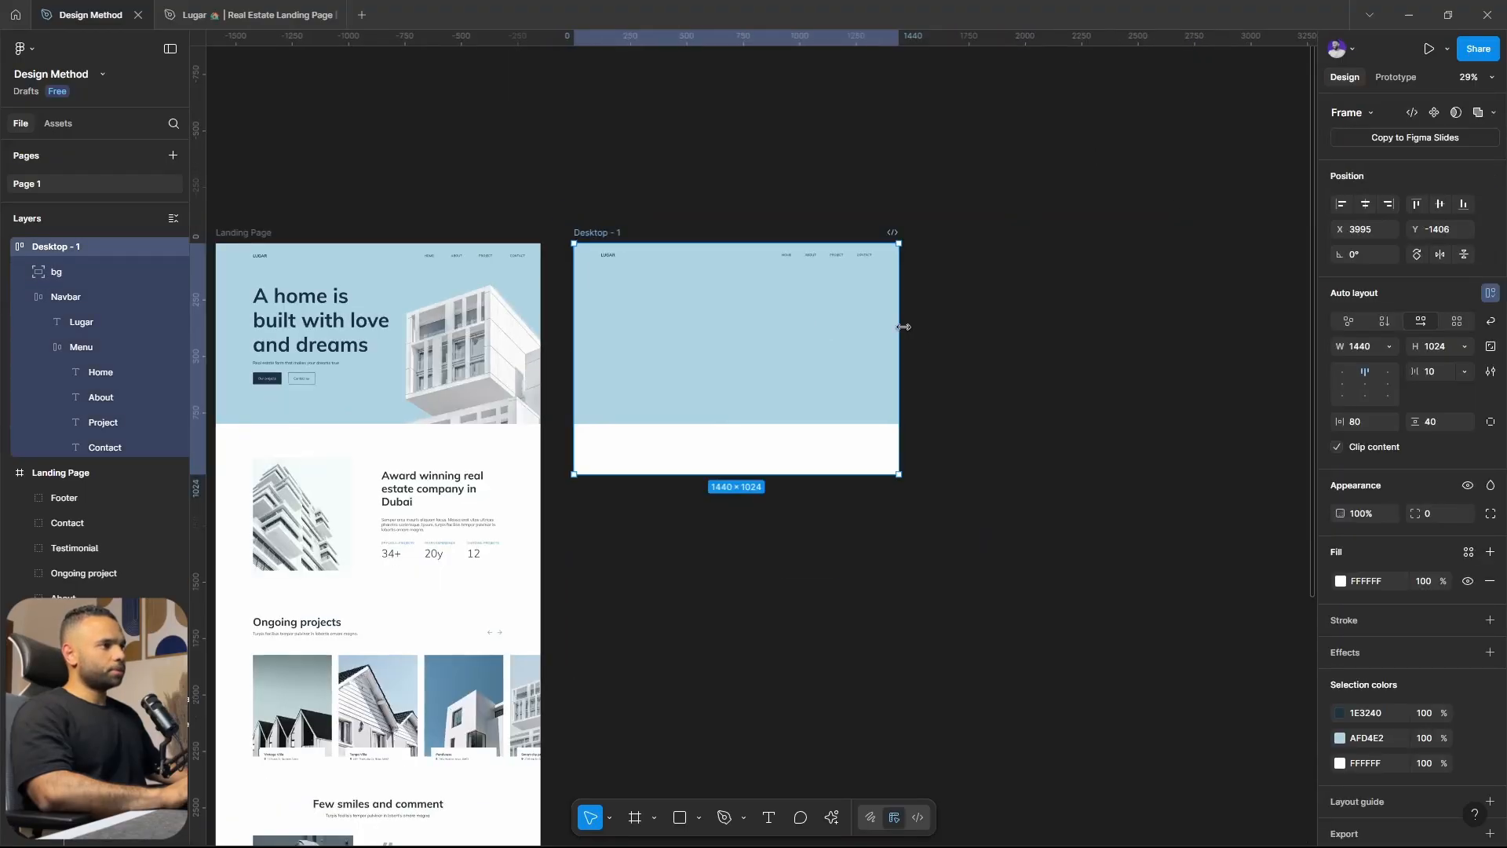
{"action": "left_click_drag", "start_coordinate": [1072, 329], "coordinate": [938, 575]}
{"action": "left_click", "coordinate": [813, 574]}
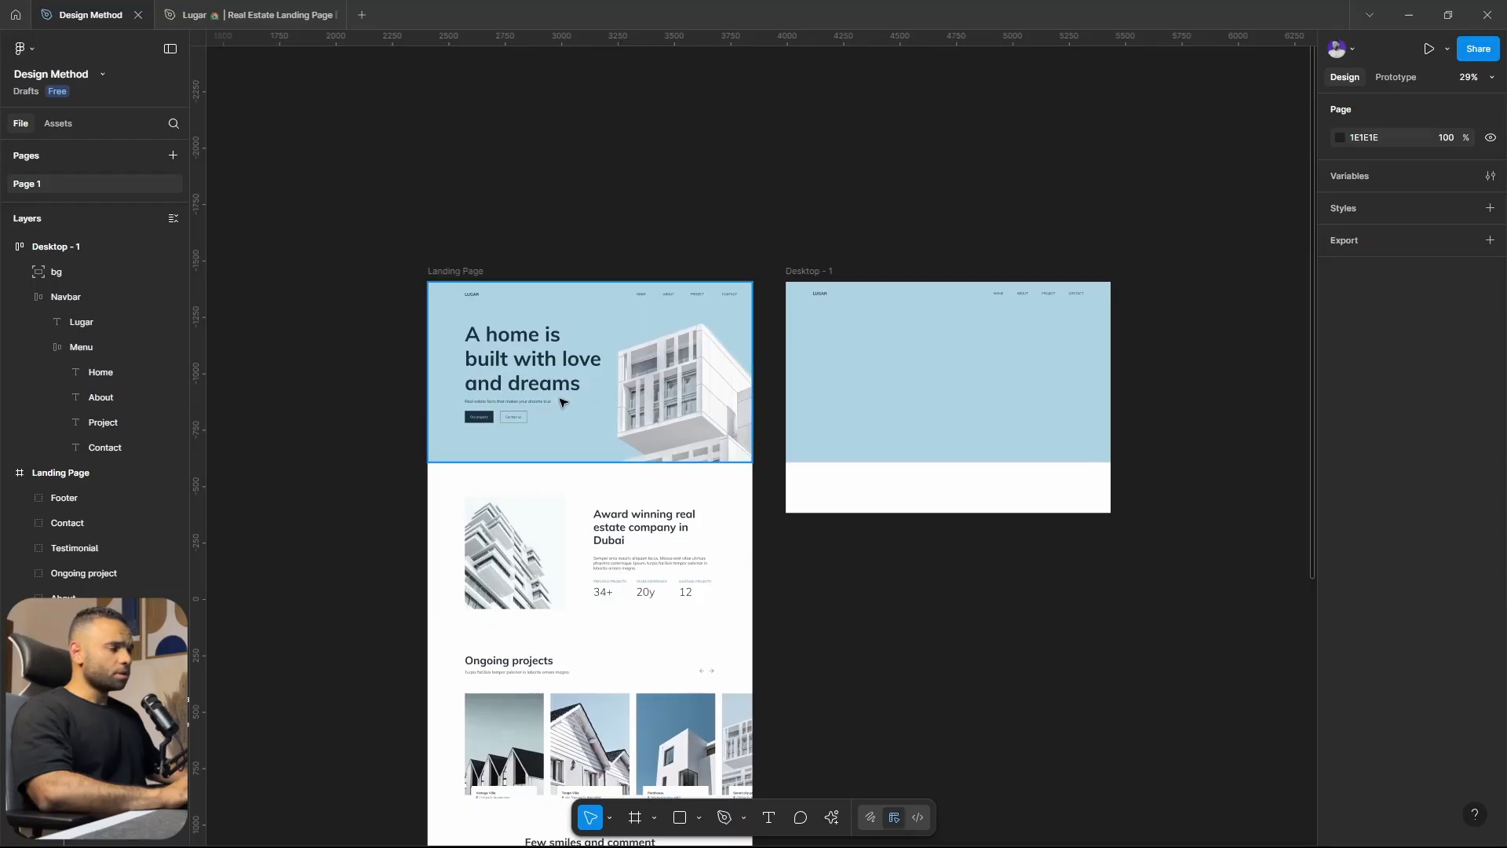
Copy the Landing Page's hero text and buttons group into Desktop - 1 and set that frame's auto layout direction to vertical.
{"action": "scroll", "coordinate": [484, 354], "scroll_direction": "up", "scroll_amount": 5, "text": "ctrl"}
{"action": "left_click", "coordinate": [484, 354]}
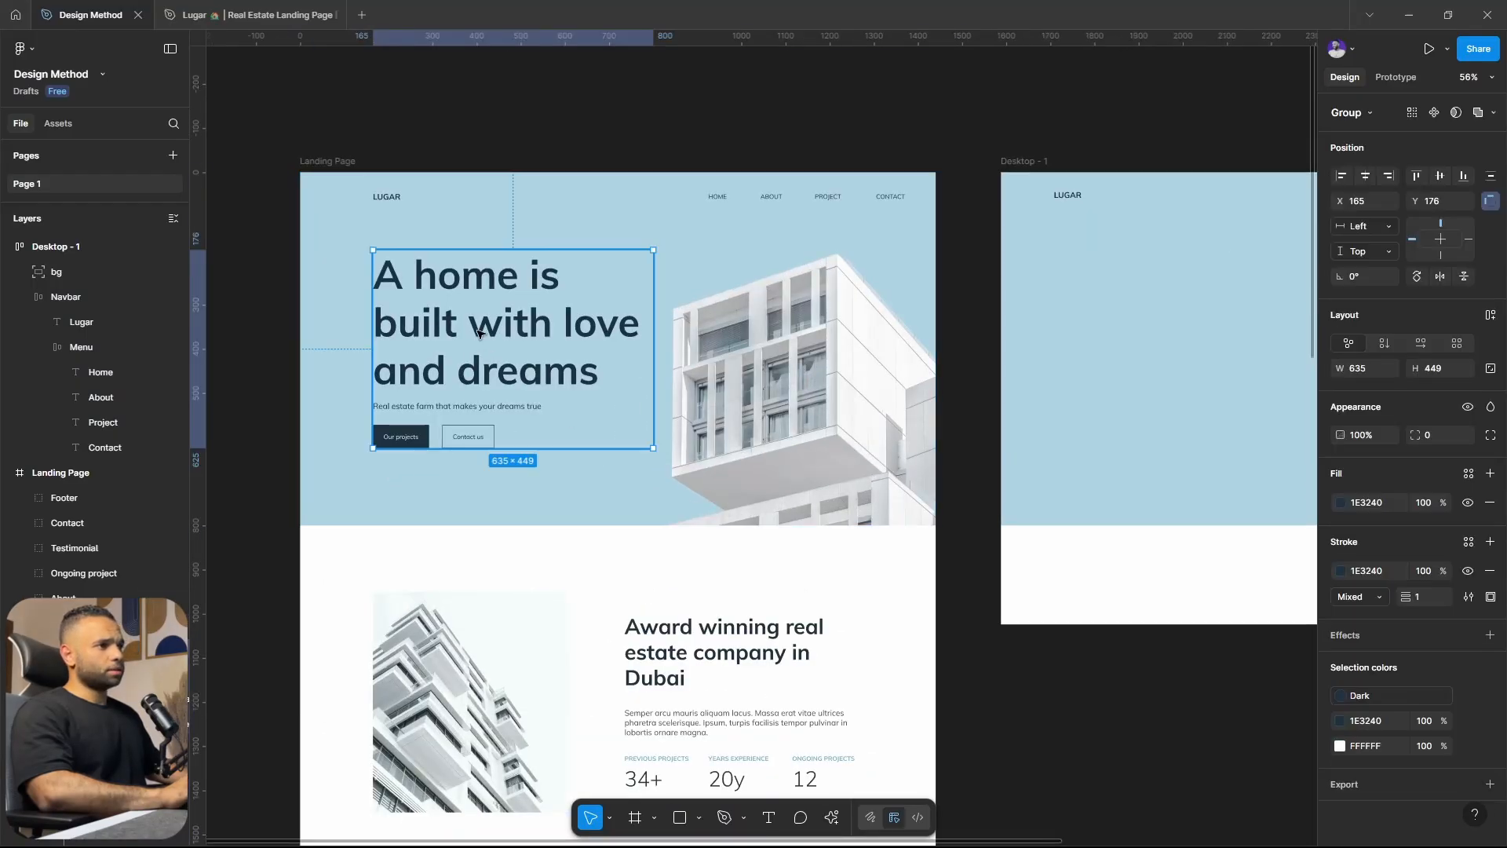
{"action": "left_click_drag", "start_coordinate": [630, 407], "coordinate": [574, 409]}
{"action": "scroll", "coordinate": [742, 398], "scroll_direction": "up", "scroll_amount": 2}
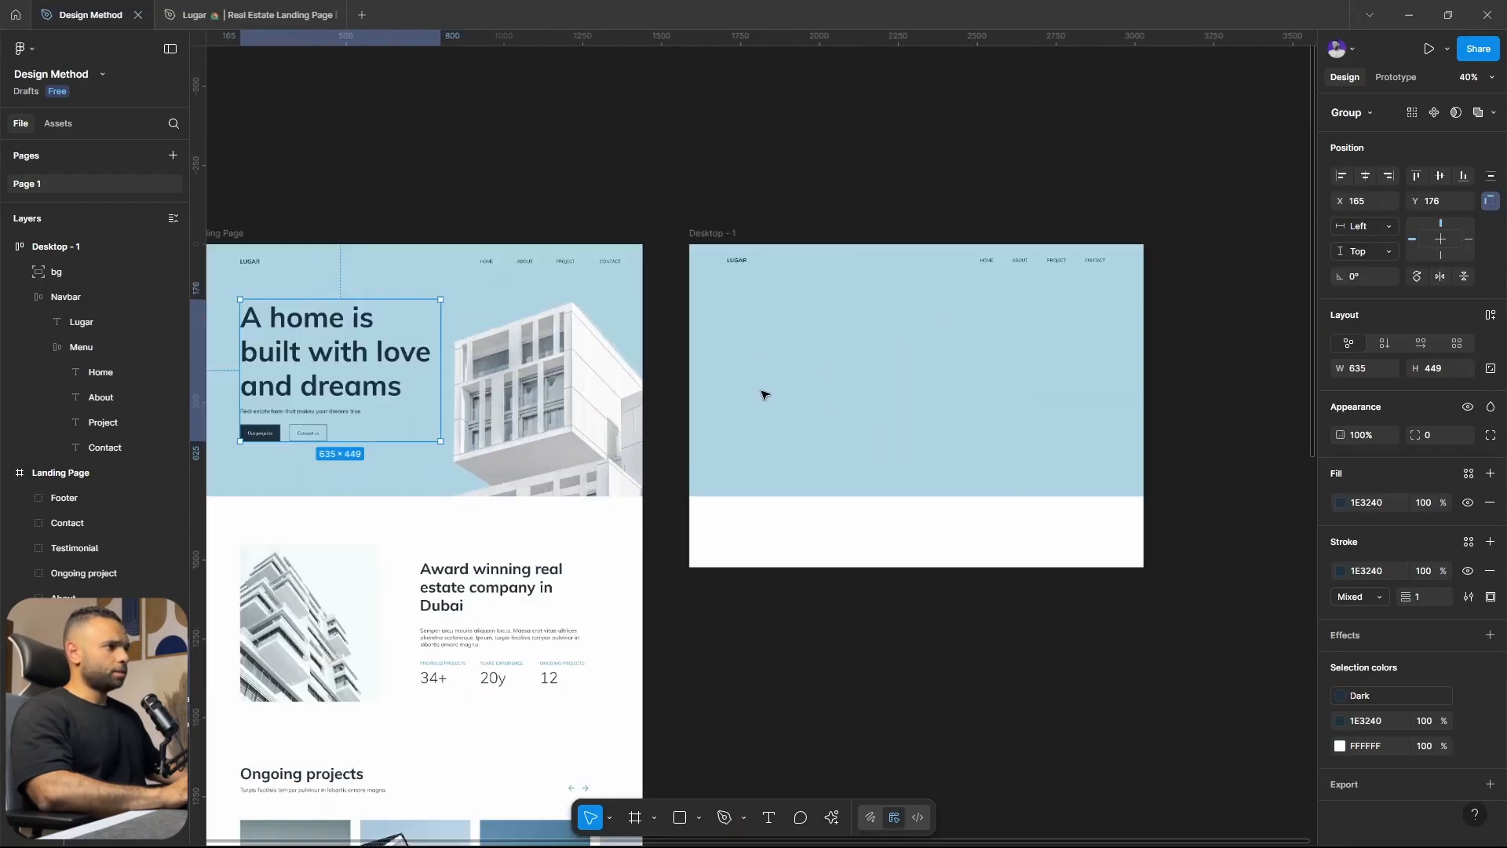
{"action": "left_click", "coordinate": [701, 234]}
{"action": "key", "text": "ctrl+v"}
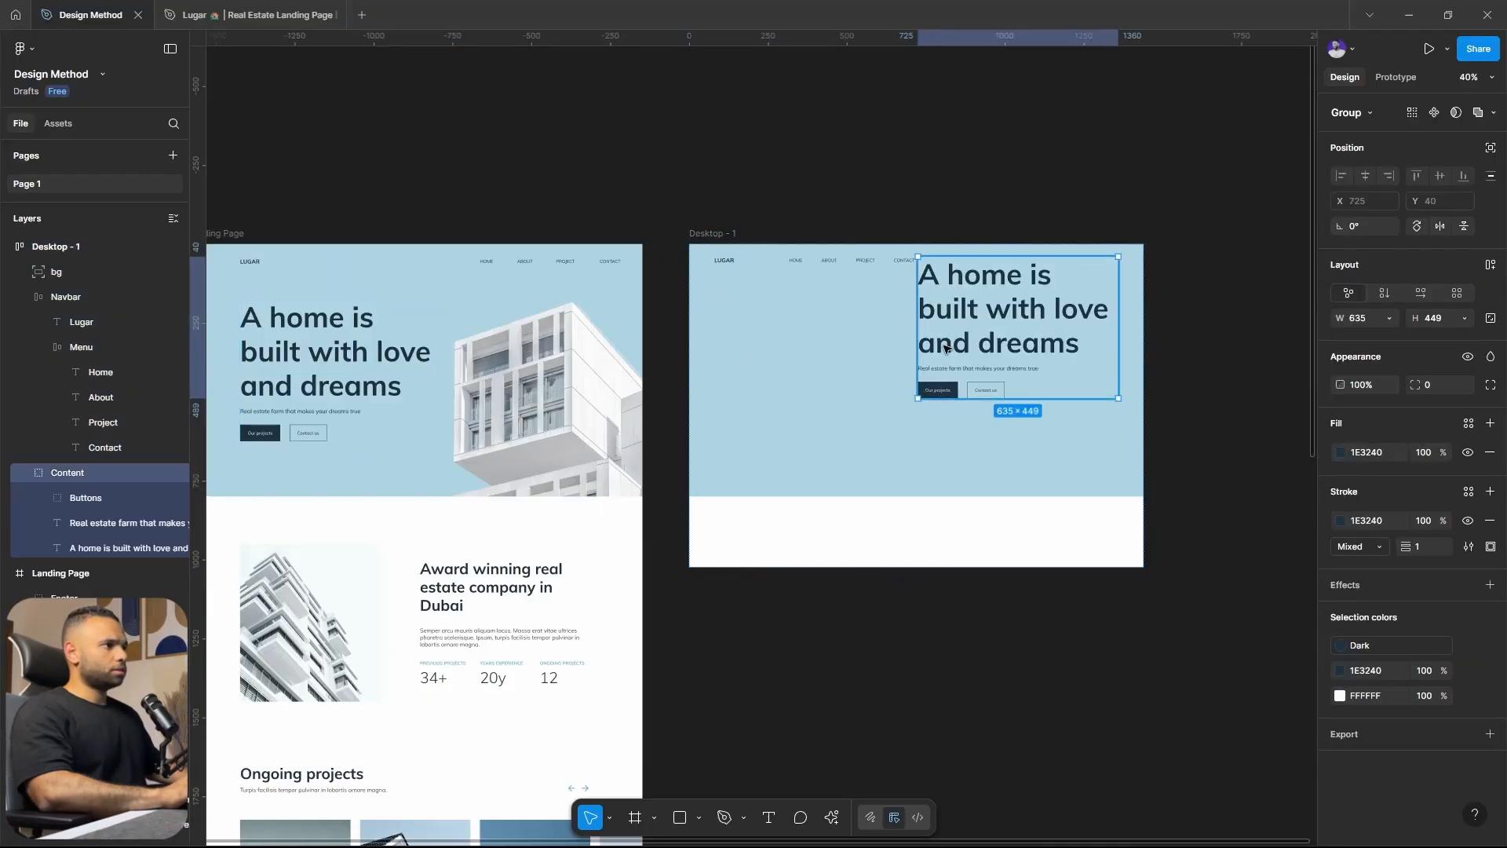
{"action": "left_click", "coordinate": [721, 233]}
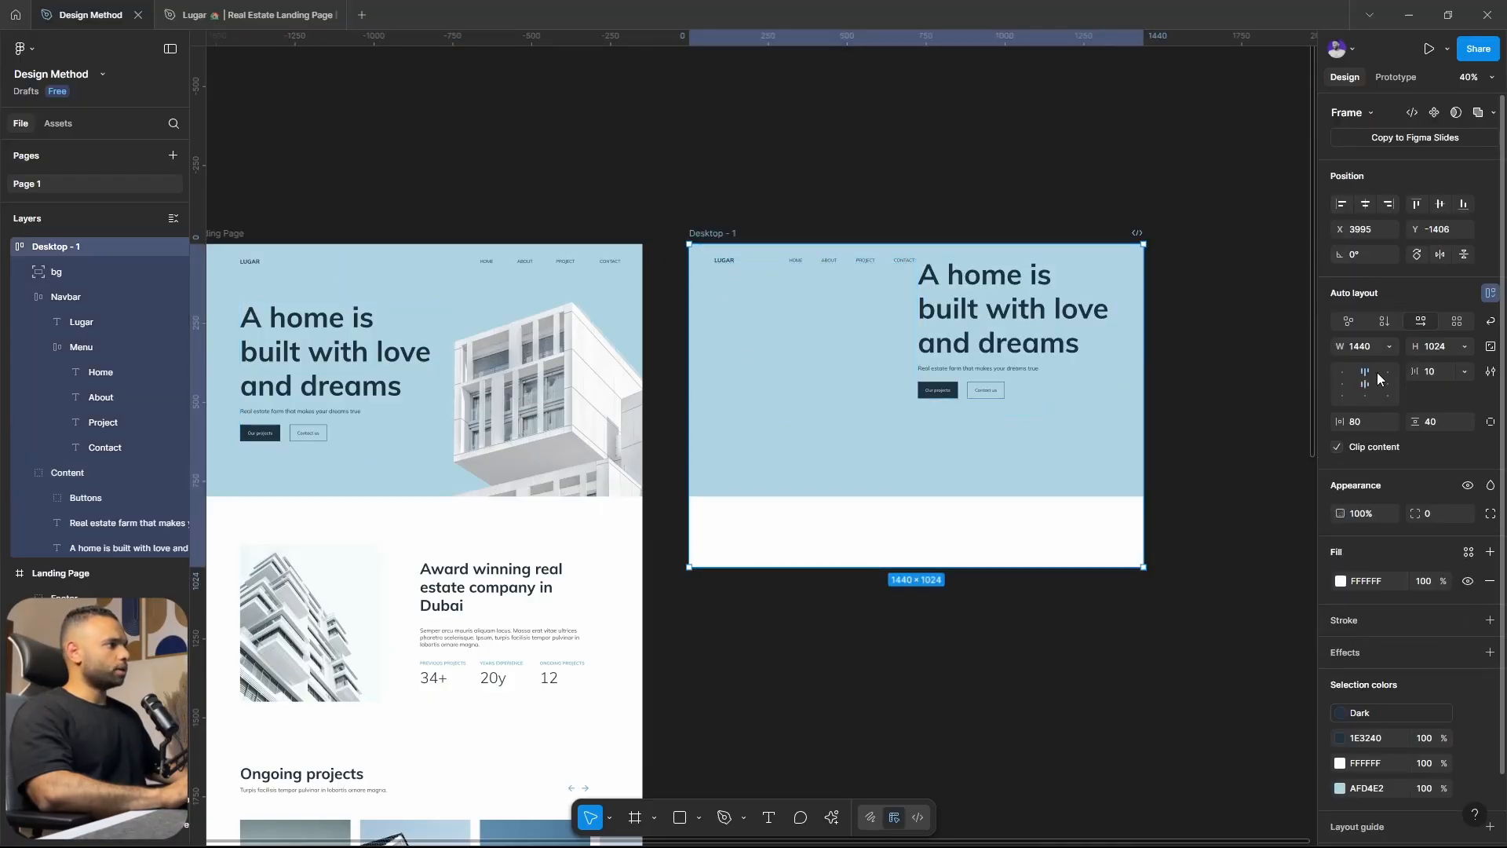
{"action": "left_click", "coordinate": [1389, 322]}
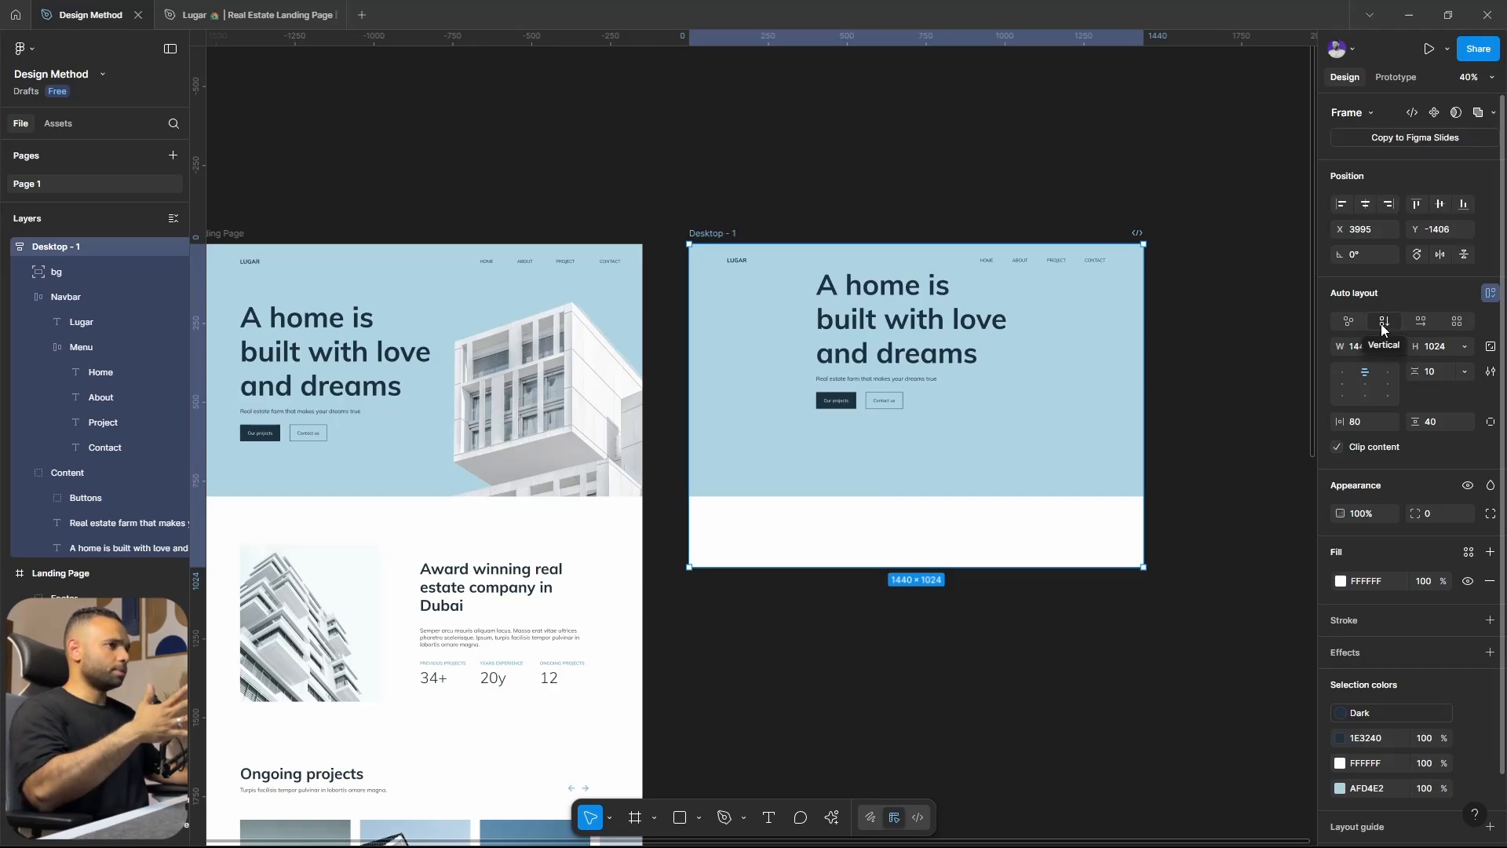
Add auto layout to the Content group holding the hero heading, subtitle and buttons.
{"action": "left_click", "coordinate": [873, 350]}
{"action": "key", "text": "shift+2"}
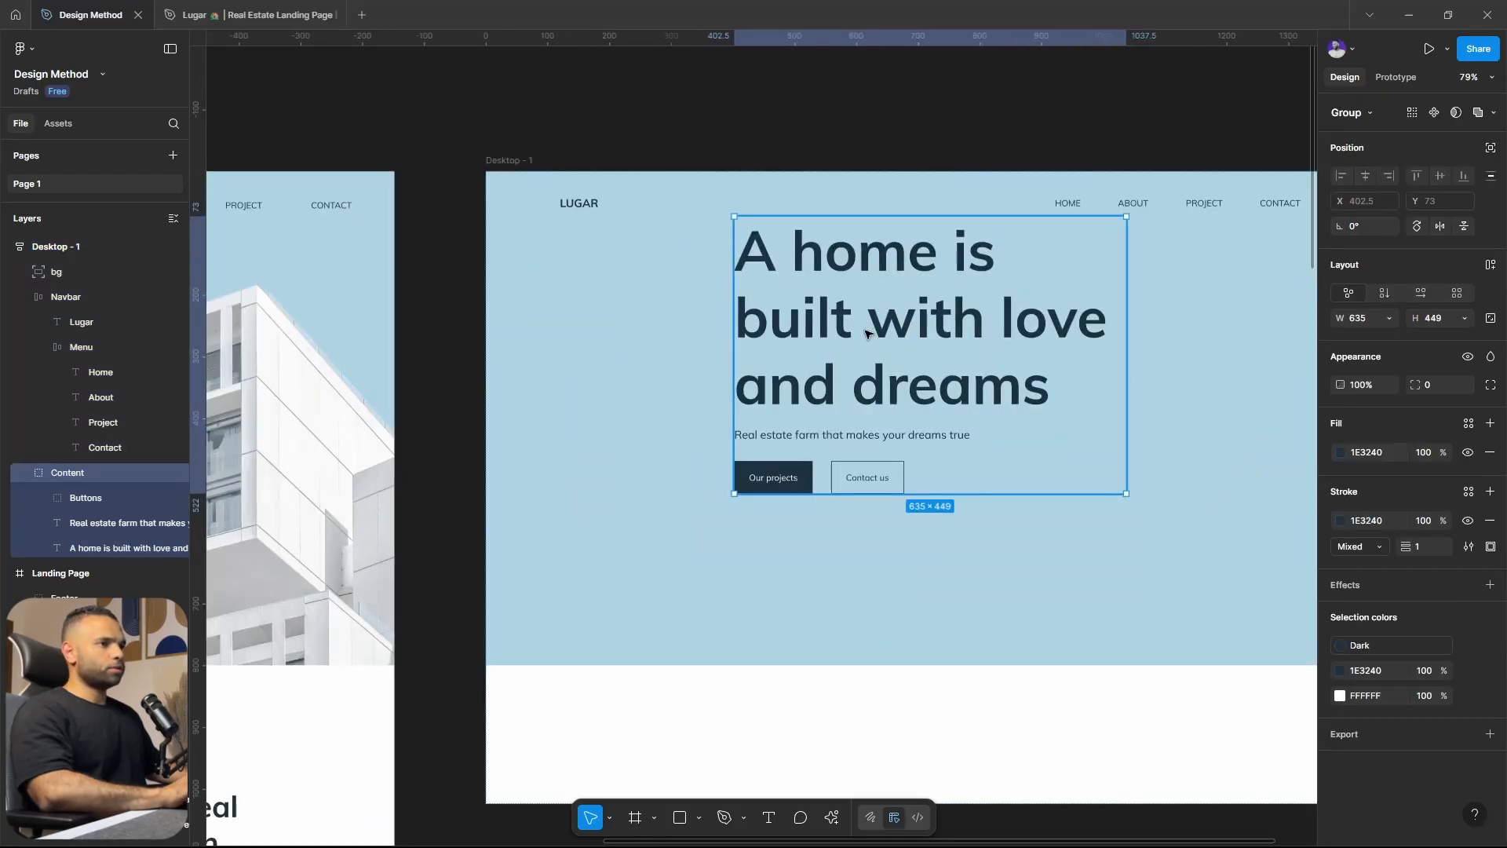
{"action": "key", "text": "shift+a"}
{"action": "left_click", "coordinate": [990, 316]}
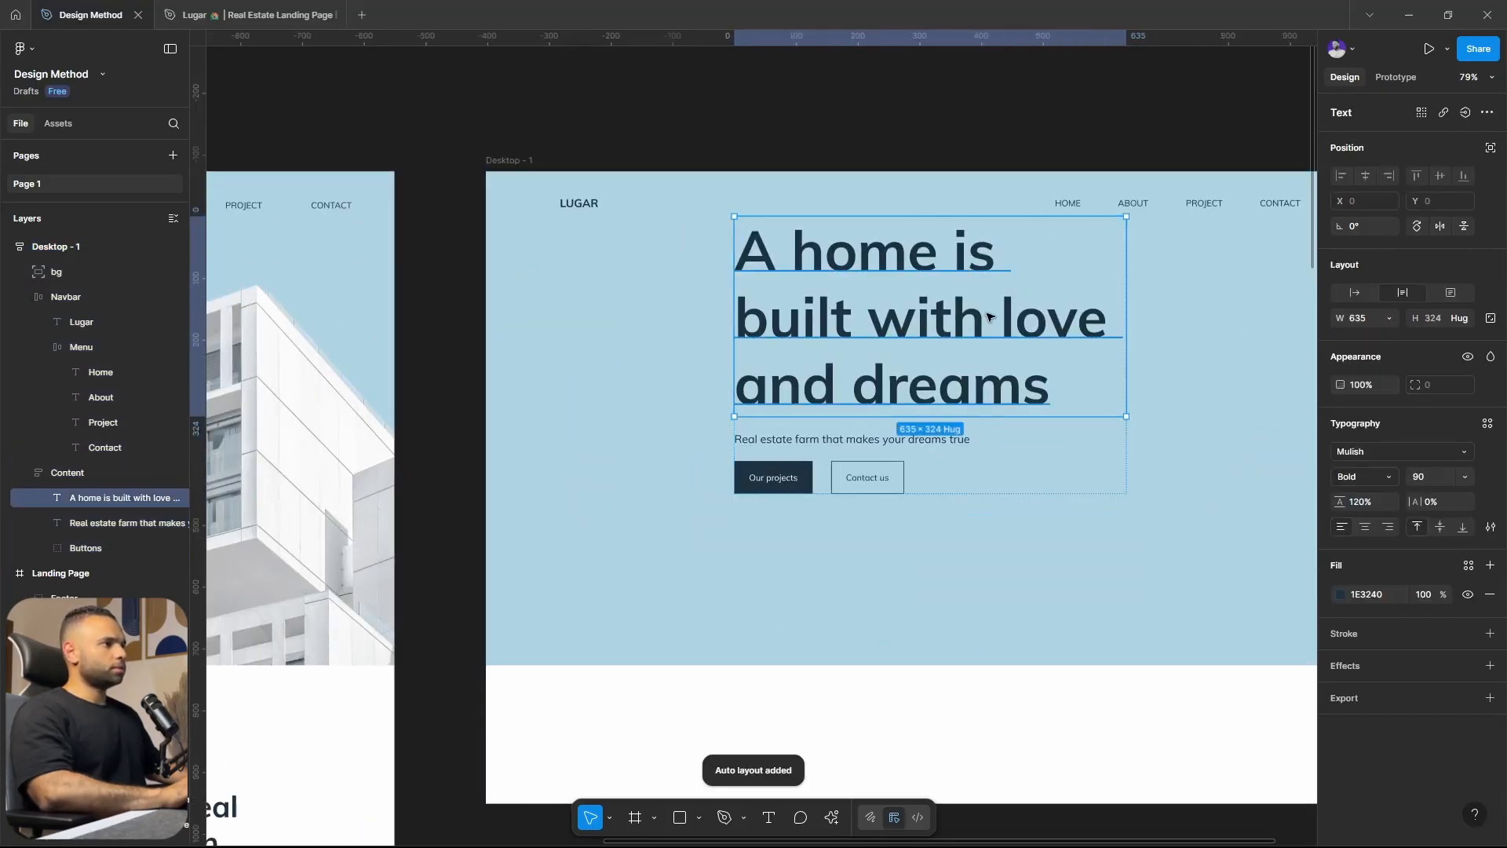
{"action": "left_click", "coordinate": [895, 438]}
Add auto layout to the Buttons group and set the gap between its two buttons to 16.
{"action": "left_click", "coordinate": [777, 488]}
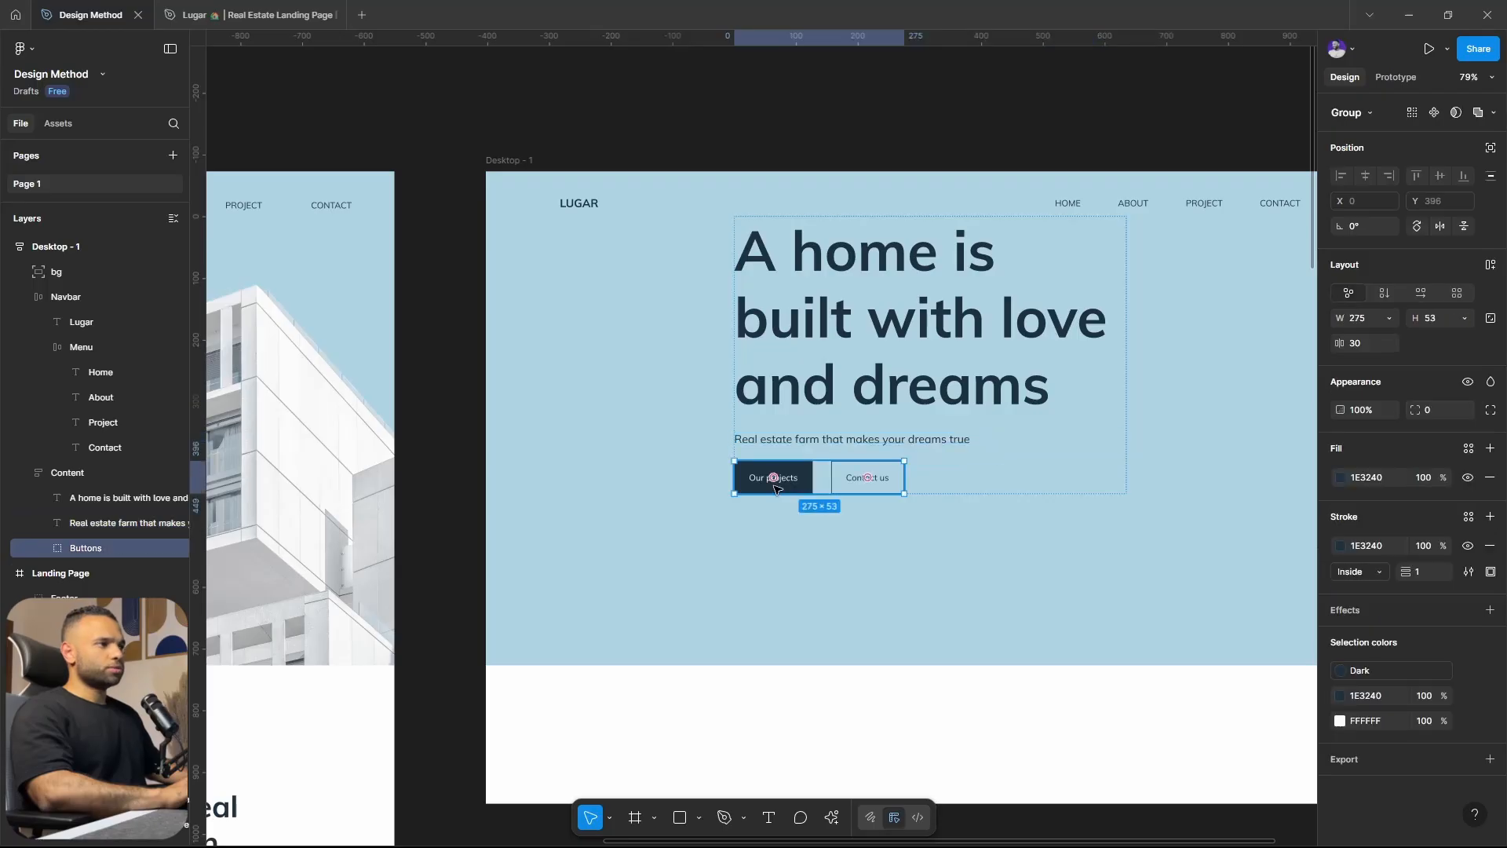
{"action": "key", "text": "shift+a"}
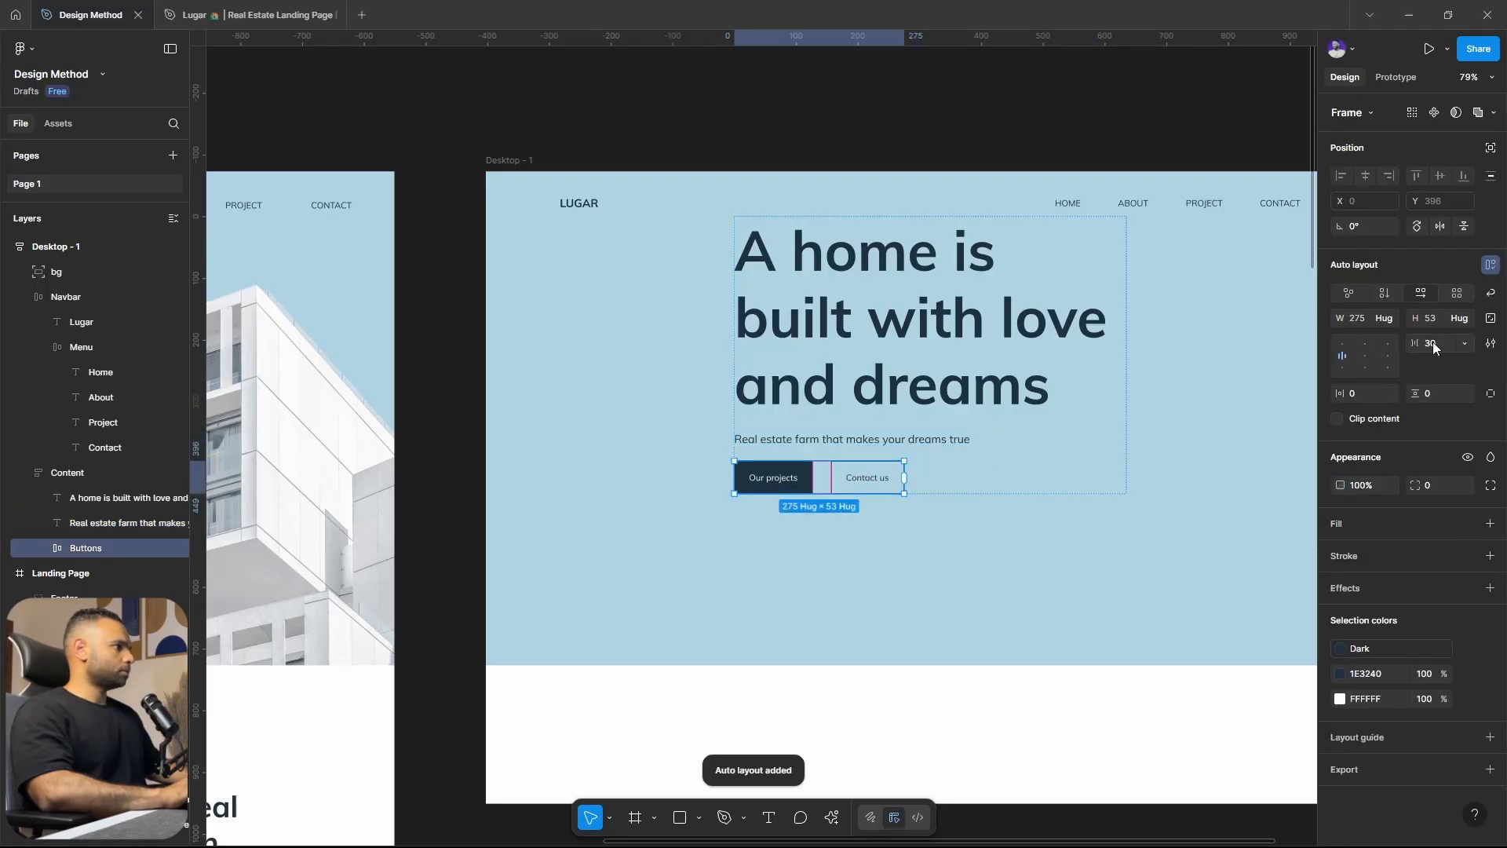
{"action": "type", "text": "16"}
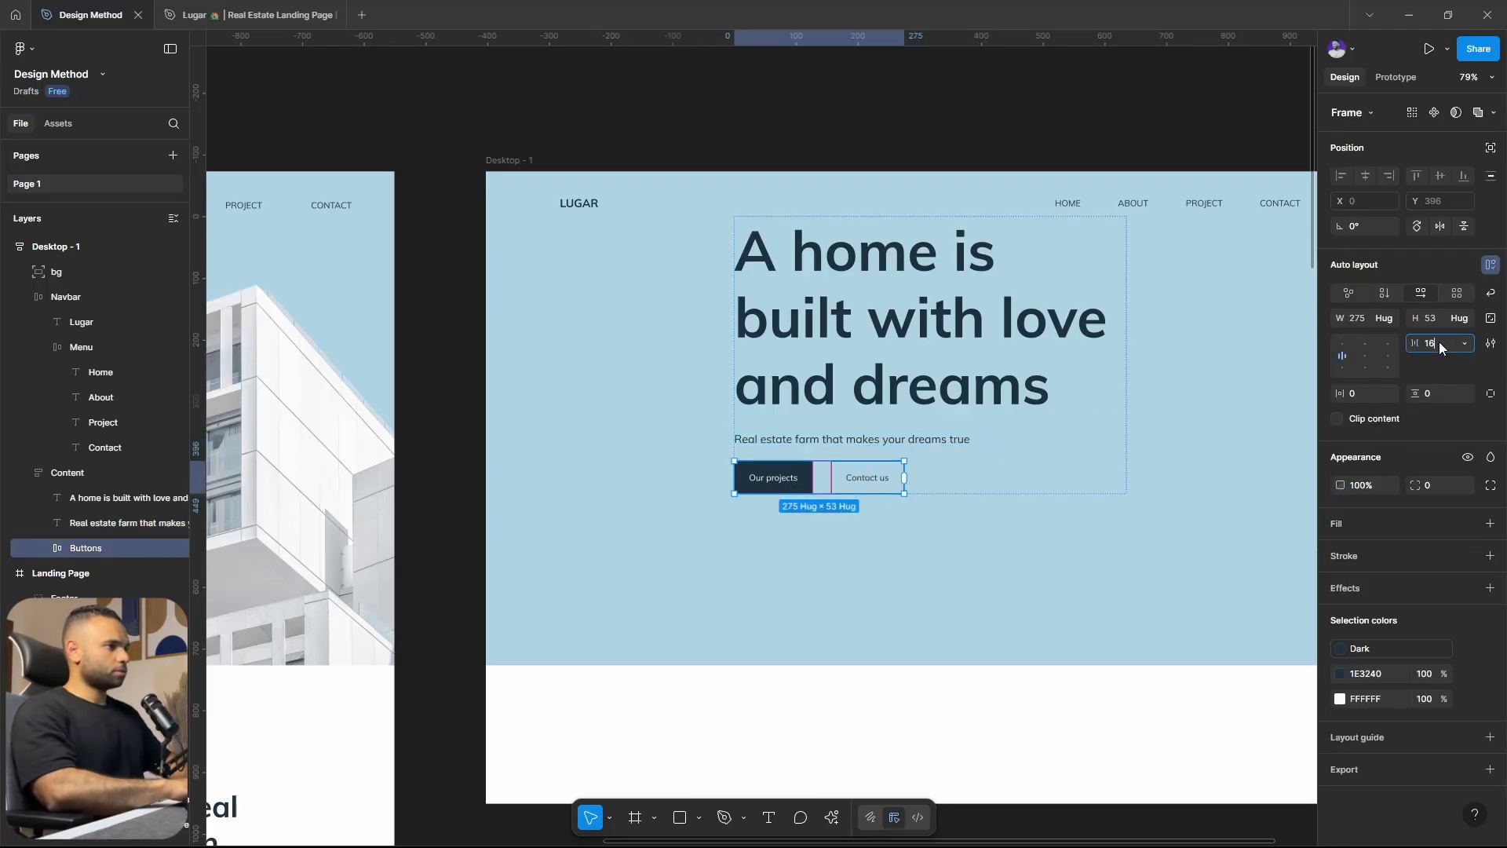
{"action": "key", "text": "Return"}
Set the vertical gap between the items of the Content frame to 24.
{"action": "left_click", "coordinate": [983, 454]}
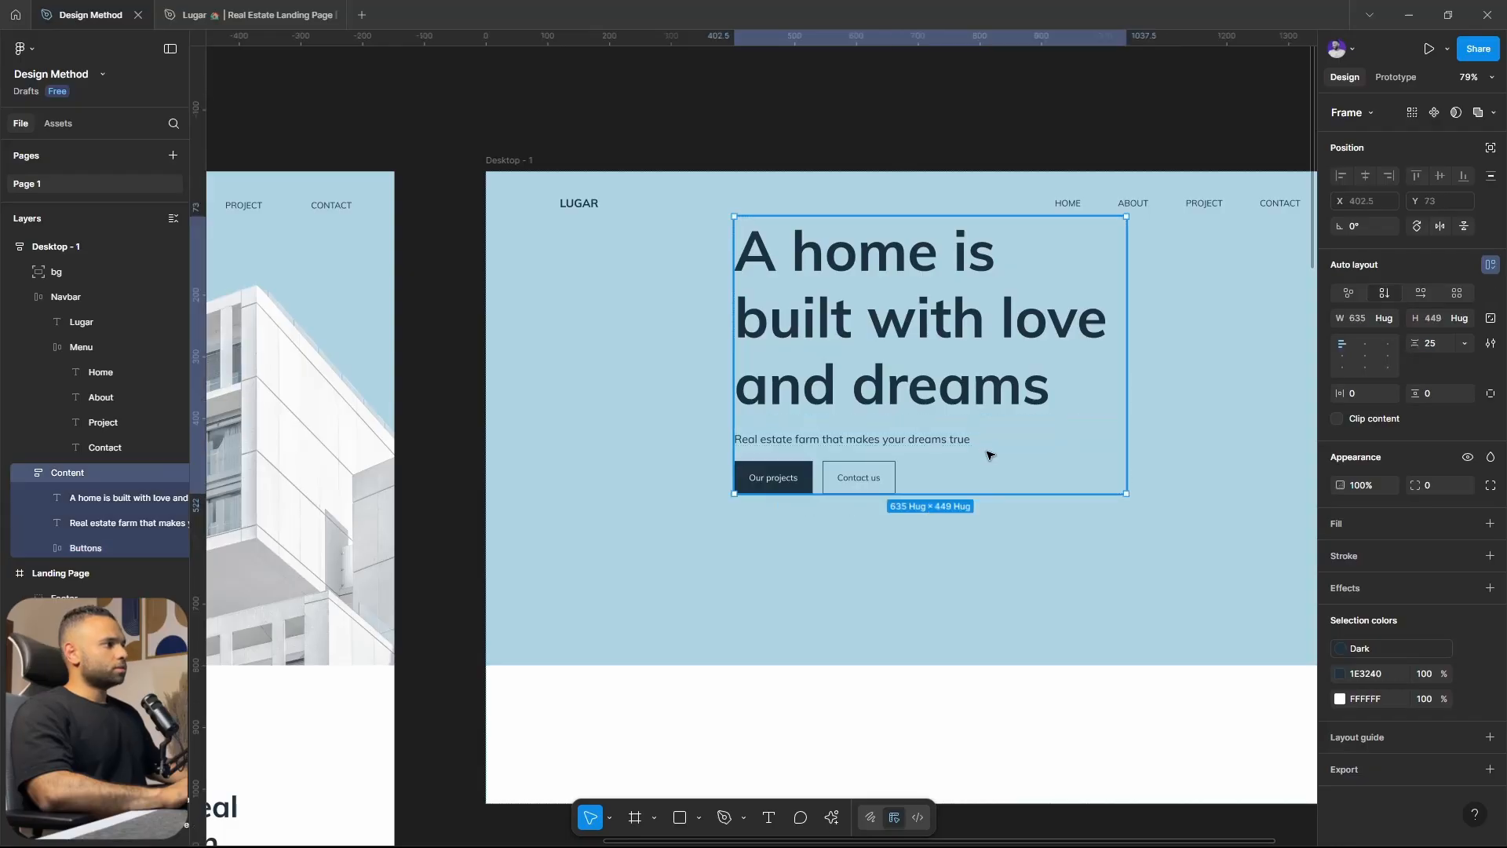
{"action": "key", "text": "Return"}
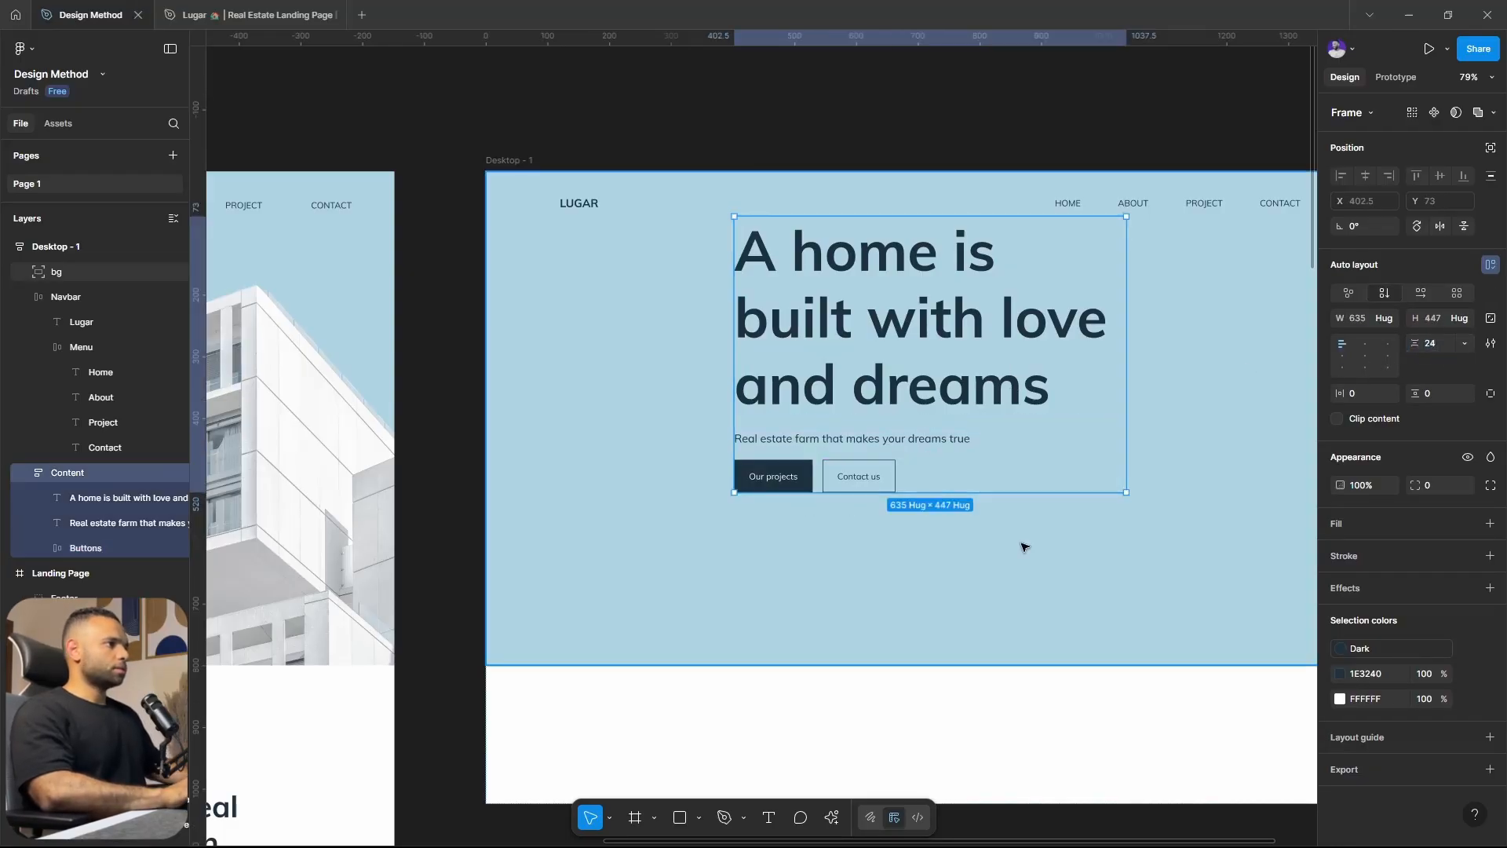
{"action": "scroll", "coordinate": [1037, 552], "scroll_direction": "right", "scroll_amount": 3}
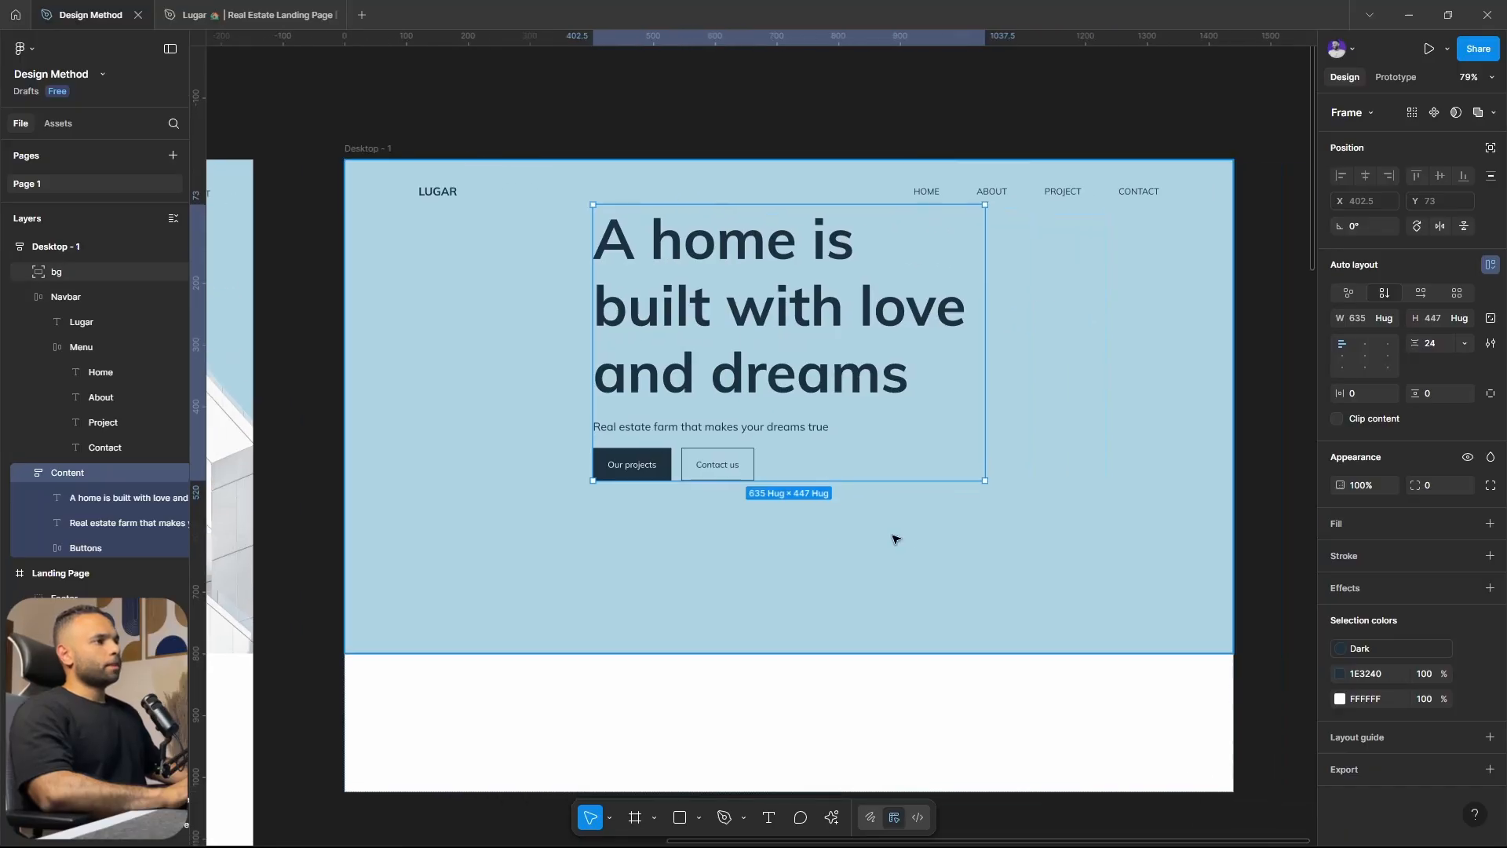
Set the Desktop - 1 frame's vertical gap between the navbar and hero content to 90, and increase it to 120.
{"action": "left_click", "coordinate": [1090, 420]}
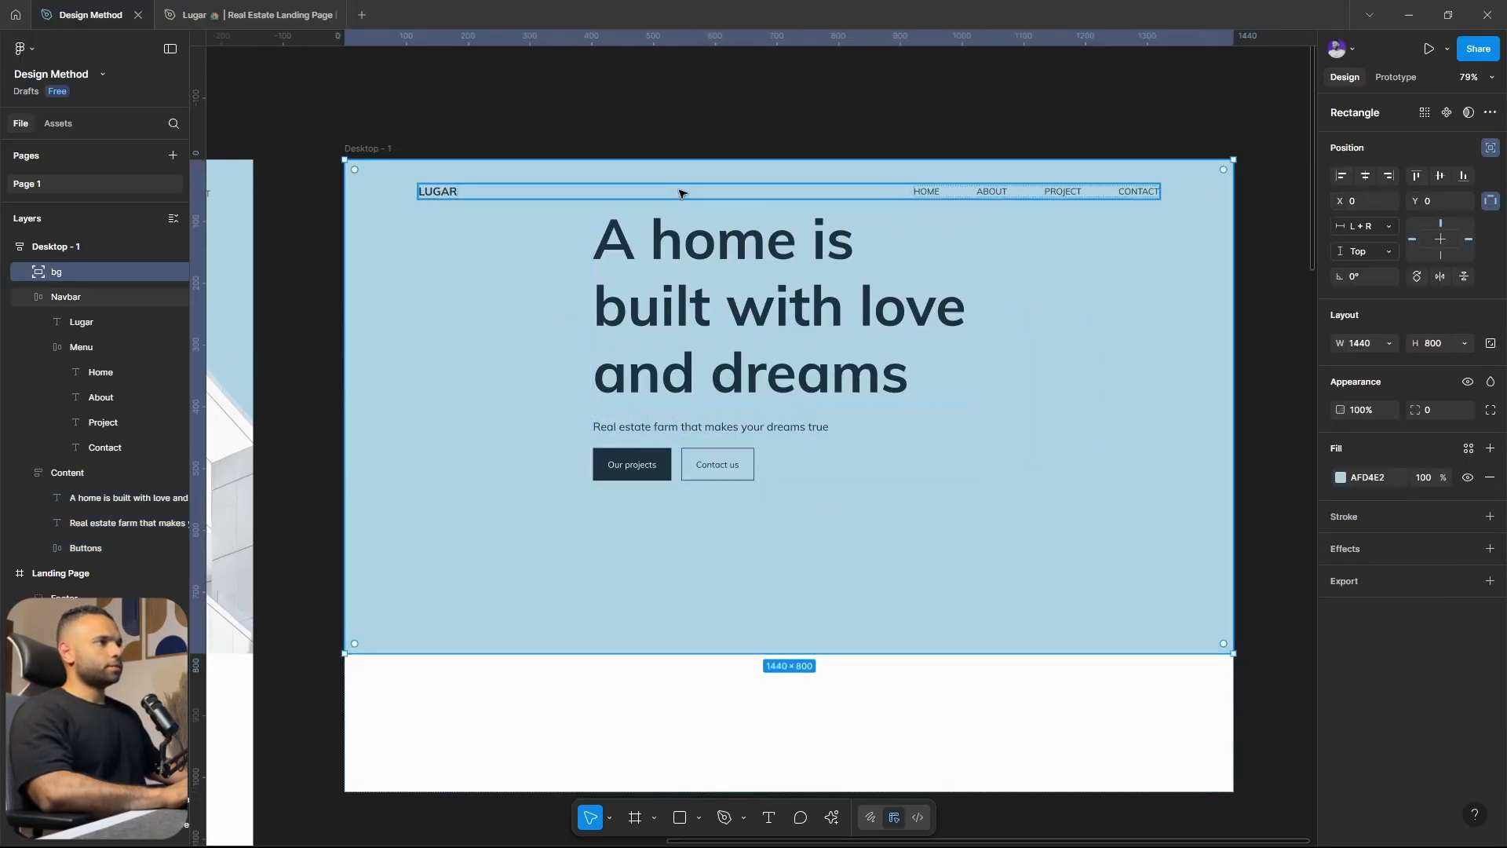
{"action": "left_click", "coordinate": [364, 149]}
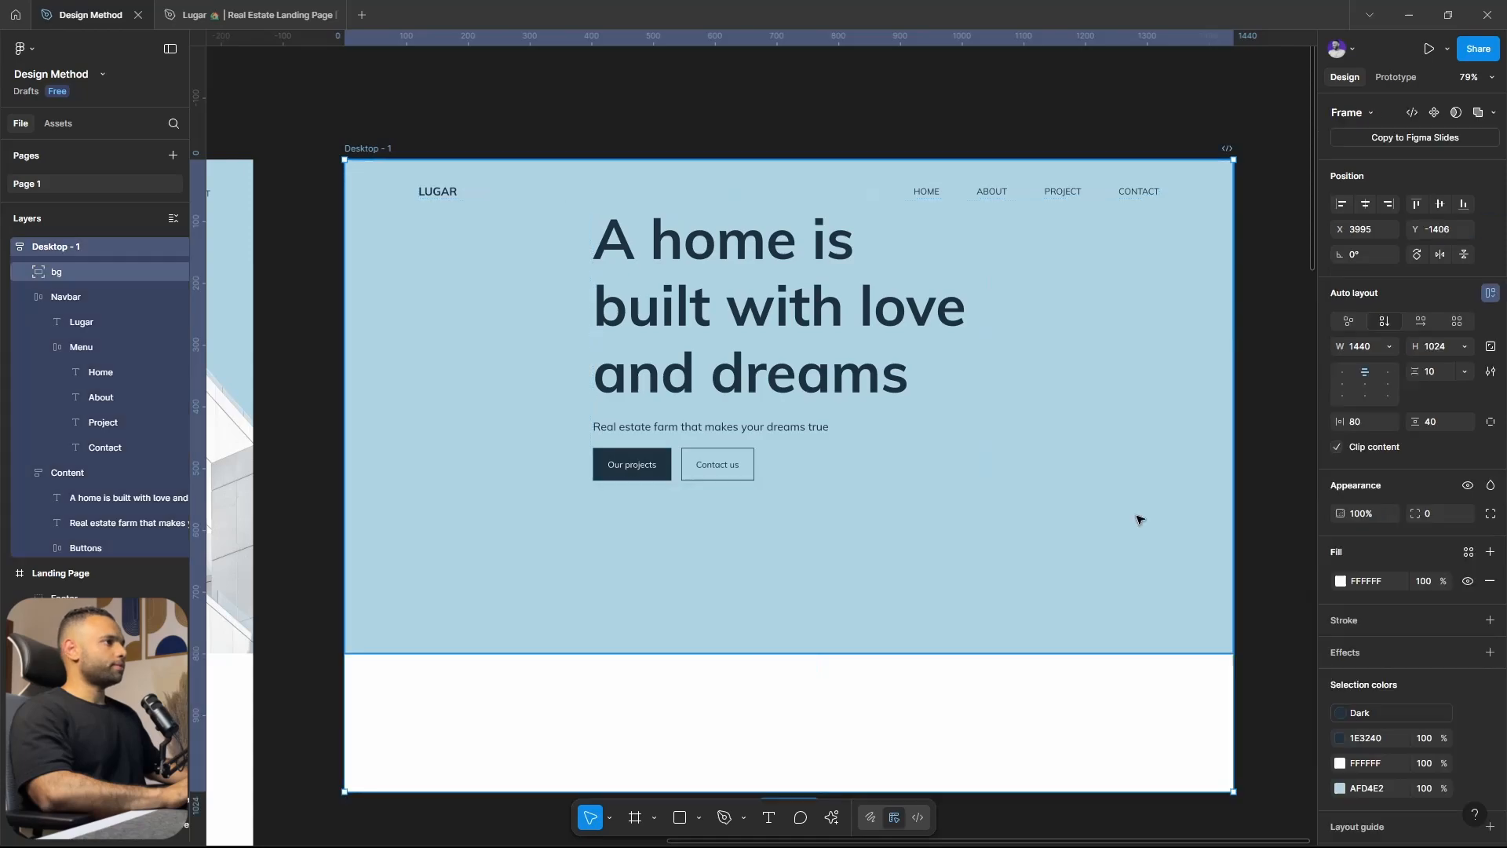
{"action": "left_click", "coordinate": [971, 194]}
{"action": "left_click", "coordinate": [756, 343]}
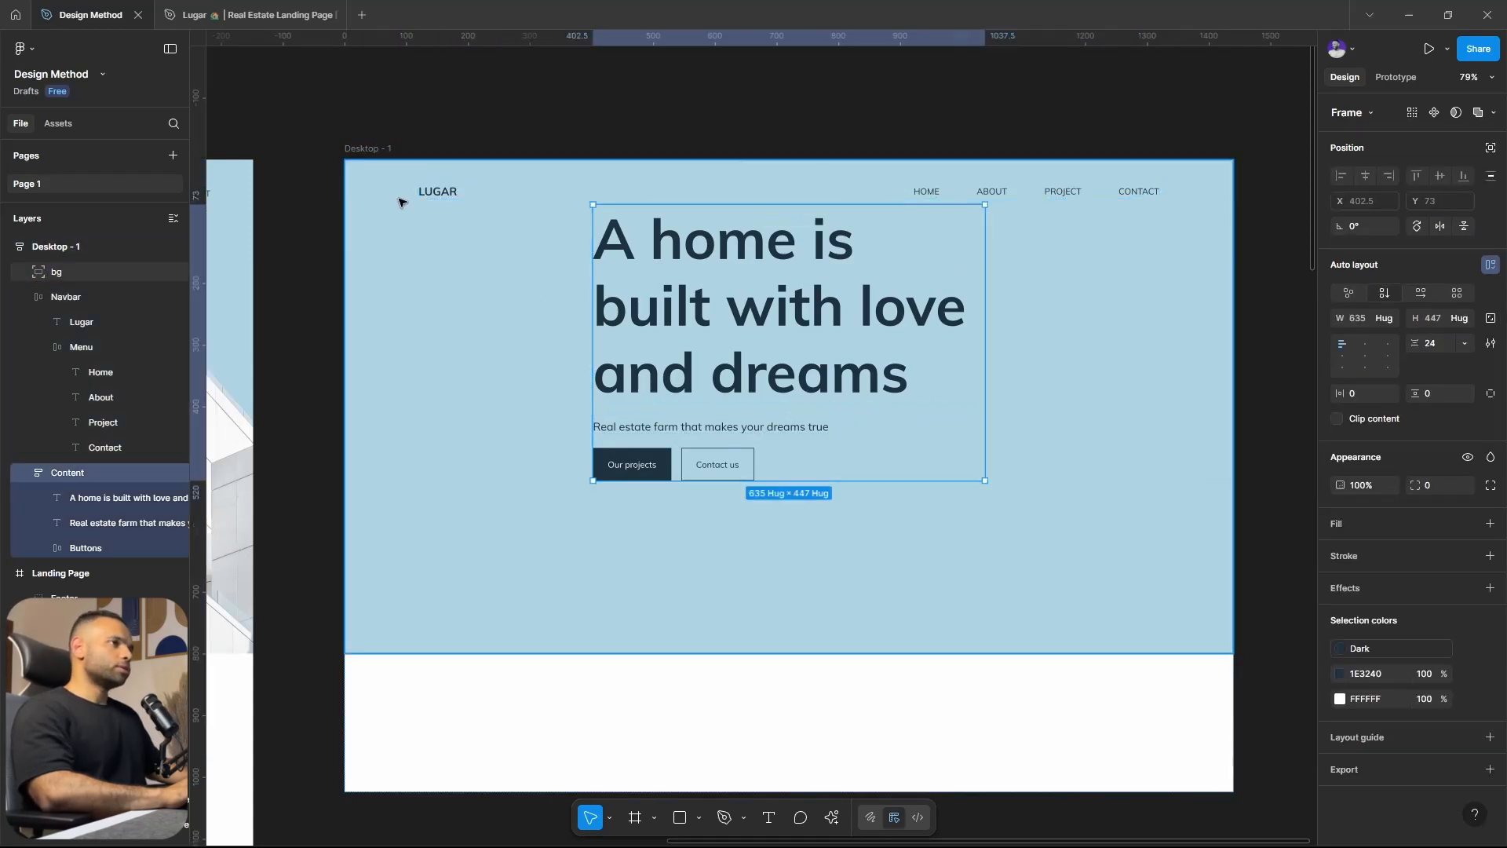
{"action": "key", "text": "Escape"}
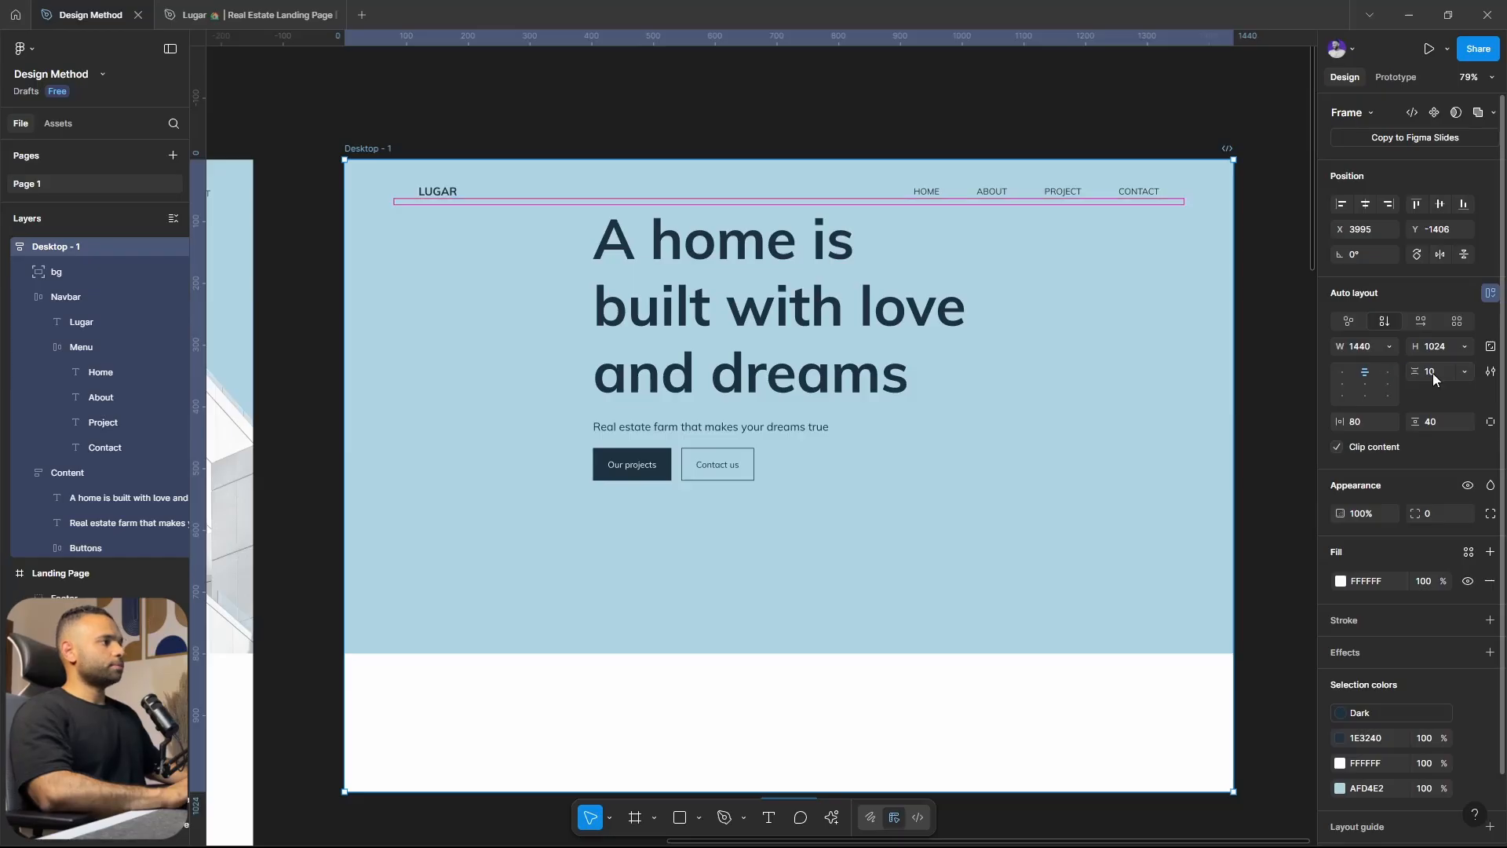
{"action": "type", "text": "90"}
{"action": "key", "text": "Return"}
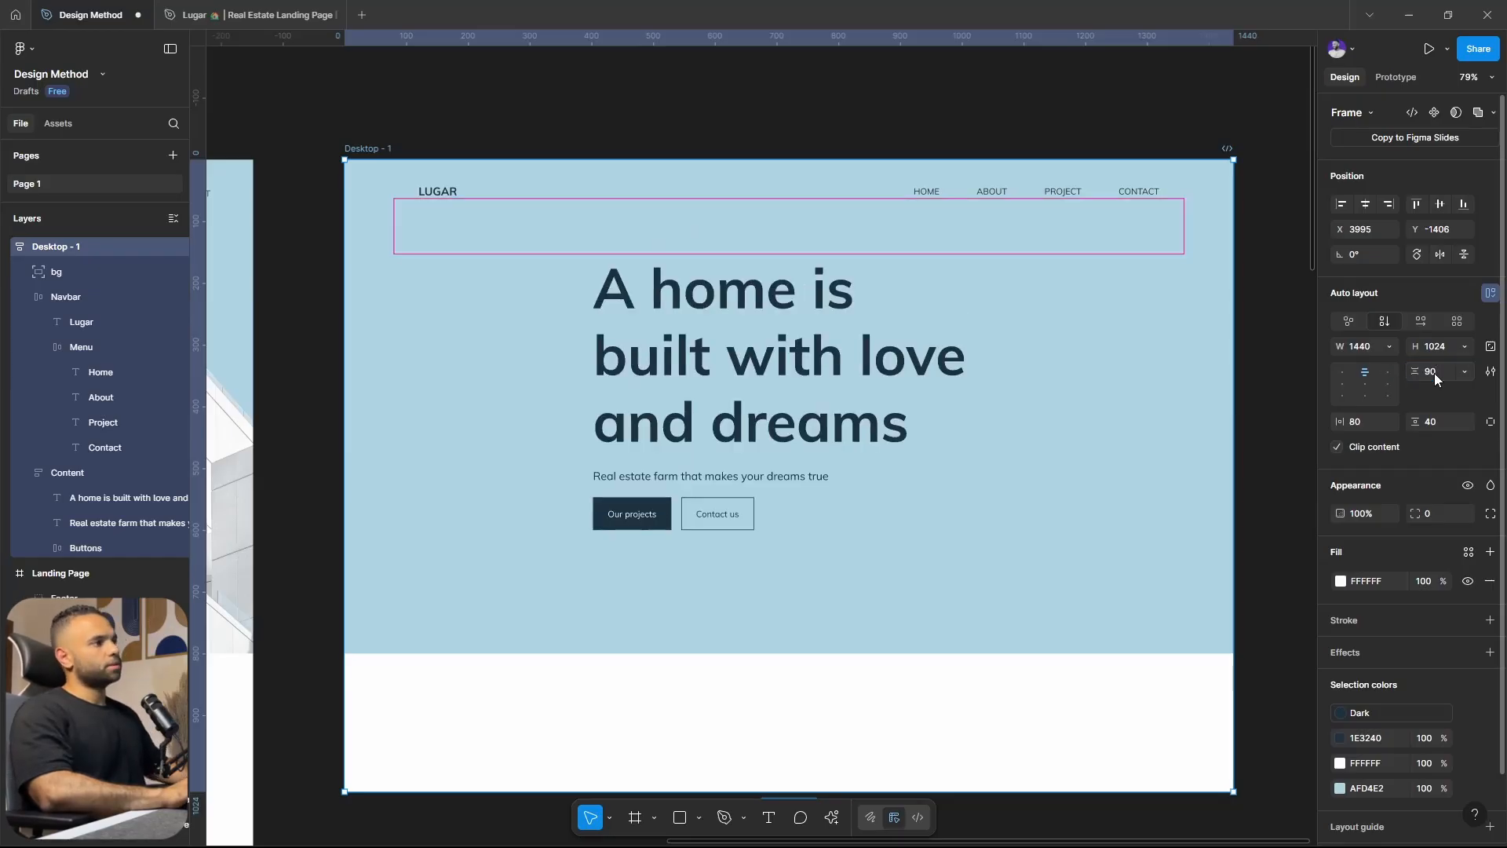
{"action": "type", "text": "120"}
{"action": "key", "text": "Return"}
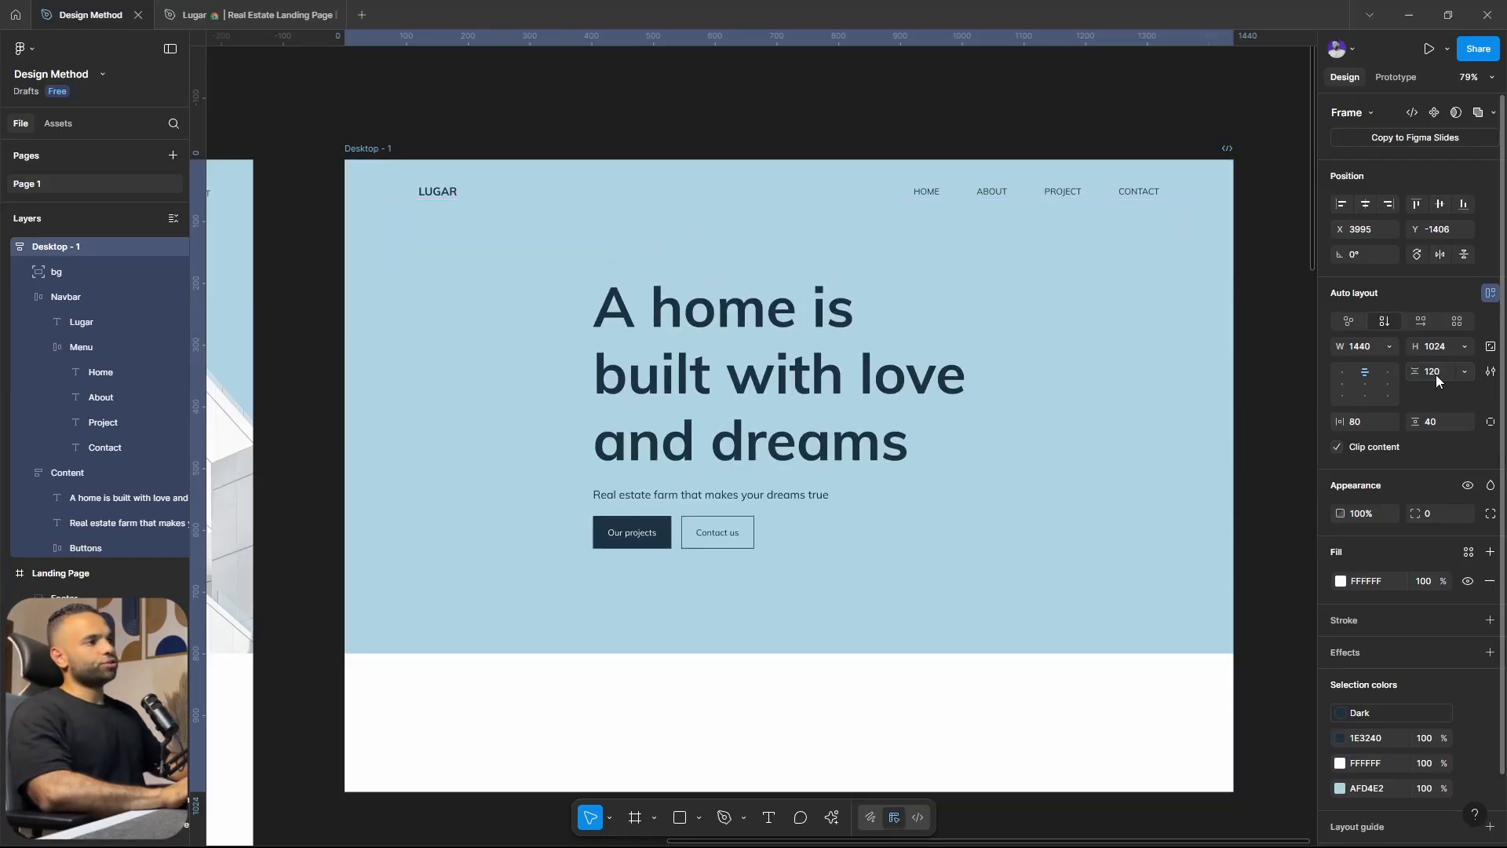
Copy the building image from the Landing Page hero and paste it into the Desktop - 1 frame.
{"action": "scroll", "coordinate": [1004, 230], "scroll_direction": "down", "scroll_amount": 3}
{"action": "scroll", "coordinate": [855, 259], "scroll_direction": "up", "scroll_amount": 2}
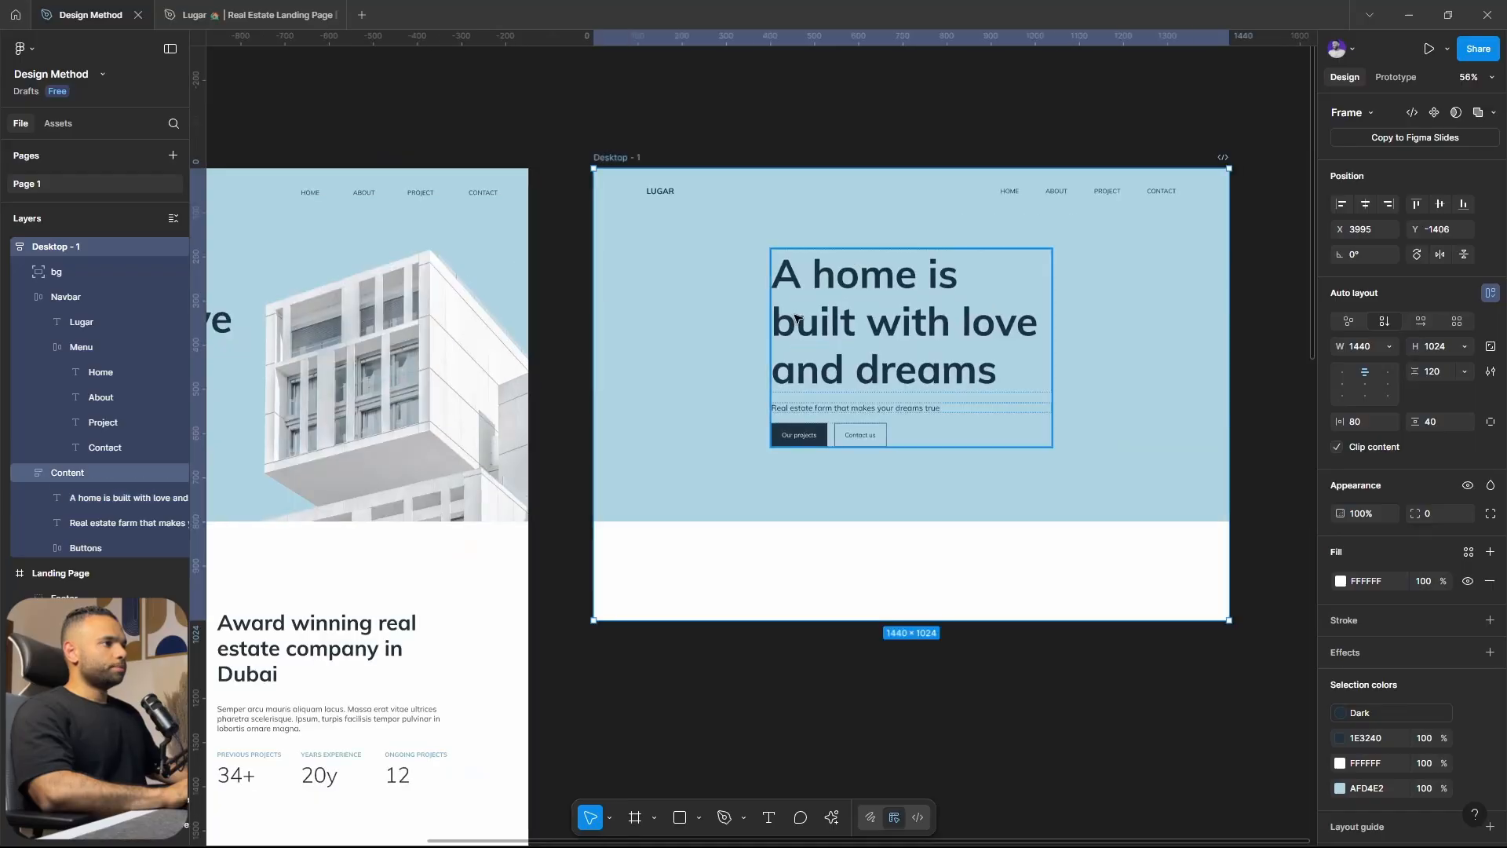
{"action": "scroll", "coordinate": [1037, 391], "scroll_direction": "down", "scroll_amount": 2}
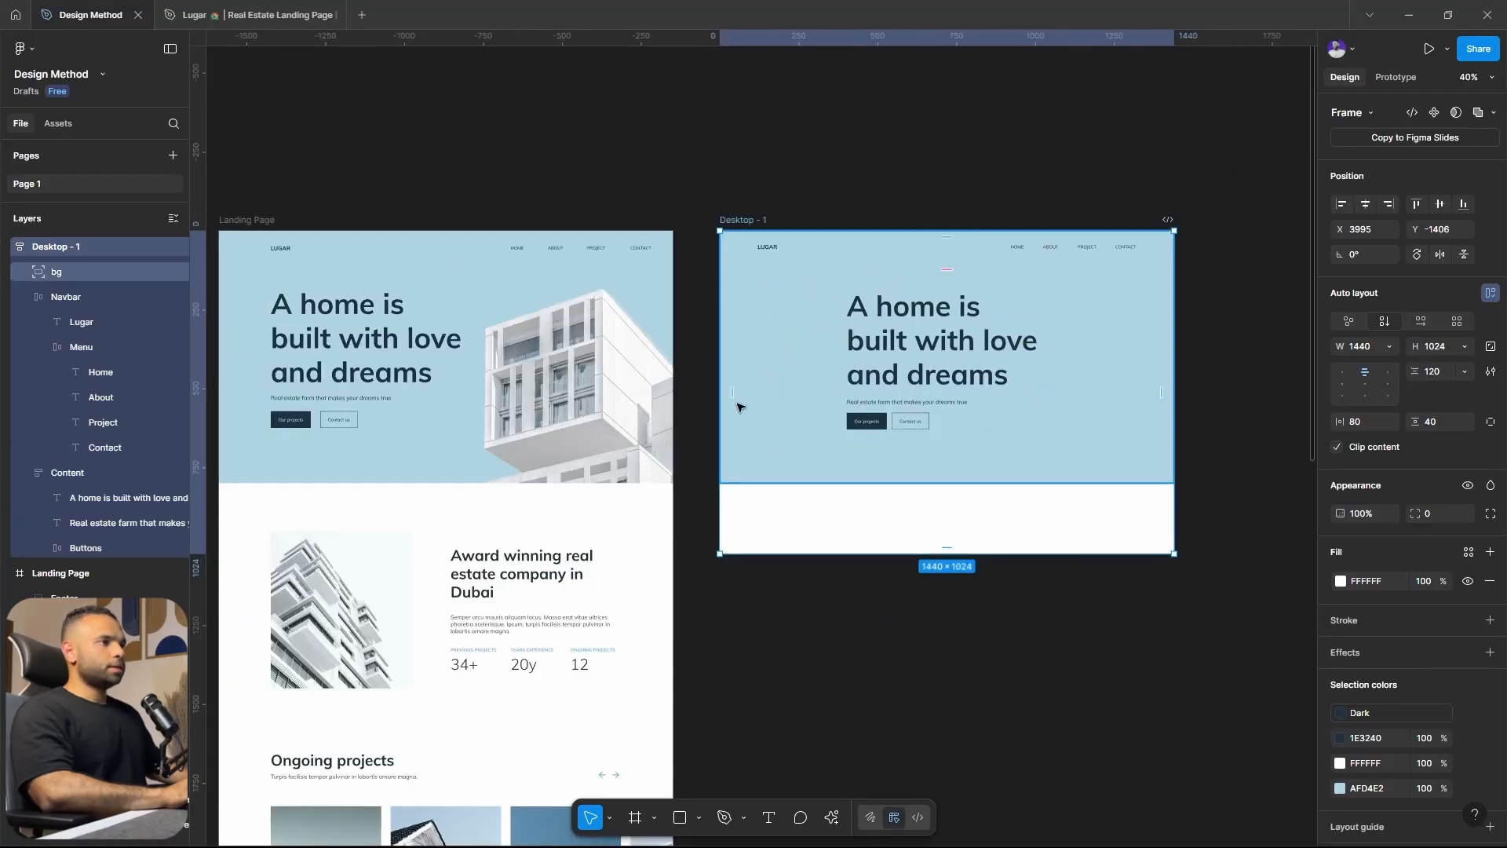
{"action": "left_click", "coordinate": [591, 394]}
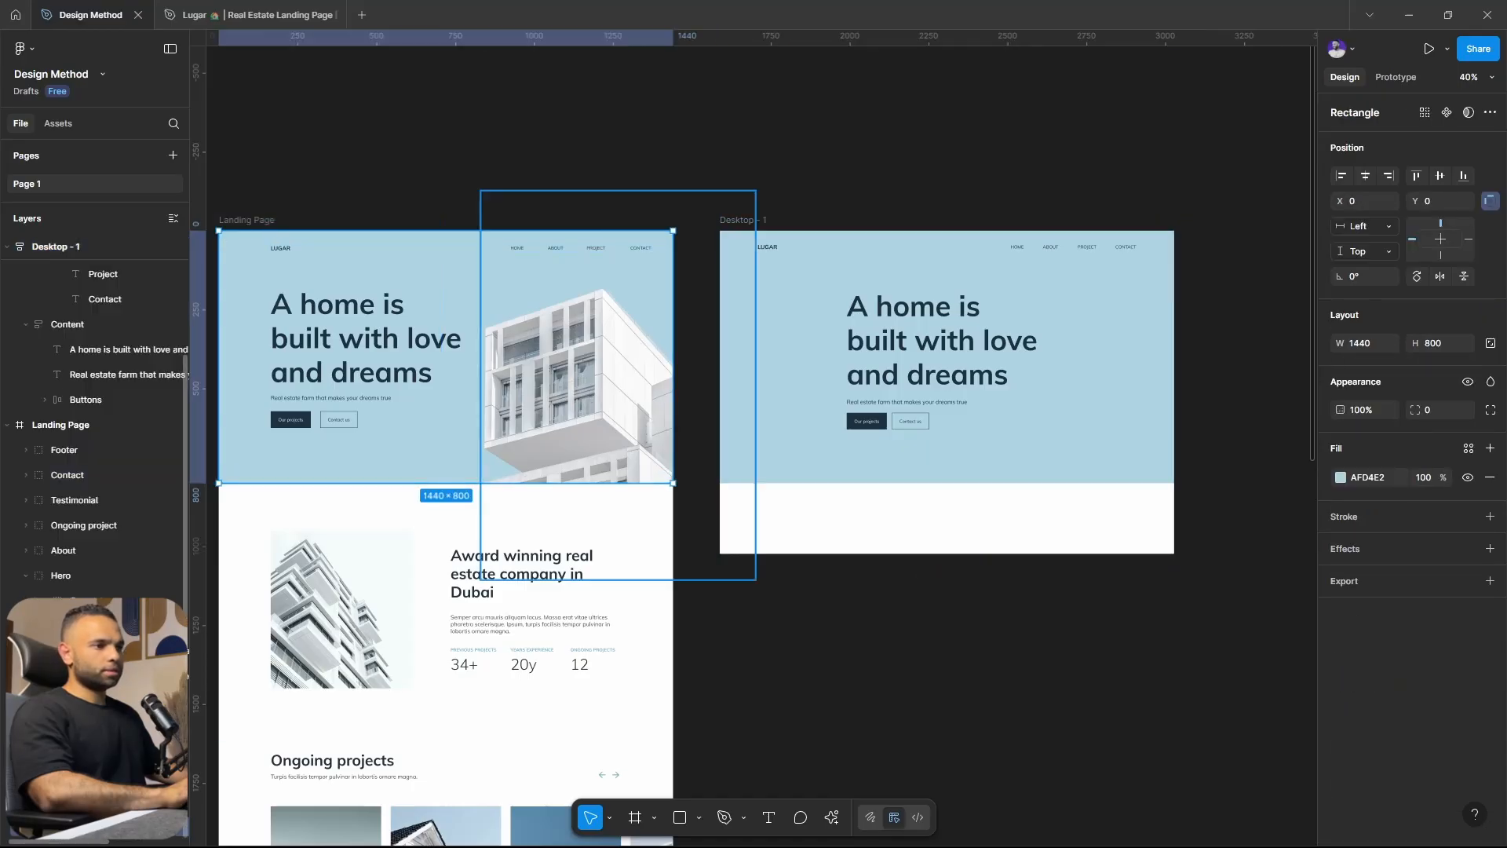
{"action": "key", "text": "Tab"}
{"action": "scroll", "coordinate": [1084, 380], "scroll_direction": "up", "scroll_amount": 3}
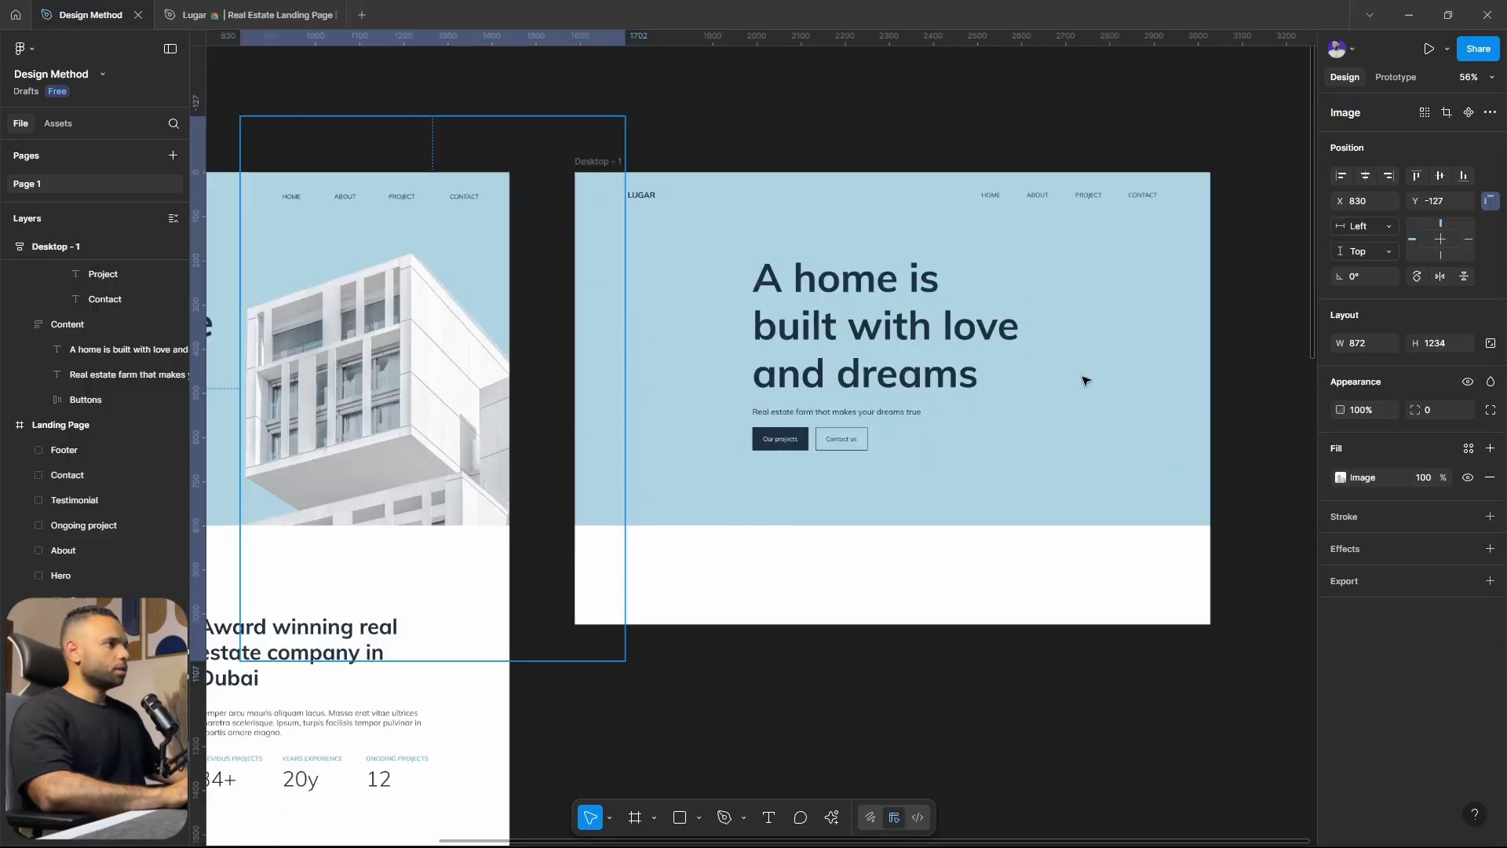
{"action": "left_click", "coordinate": [1083, 380]}
{"action": "key", "text": "ctrl+v"}
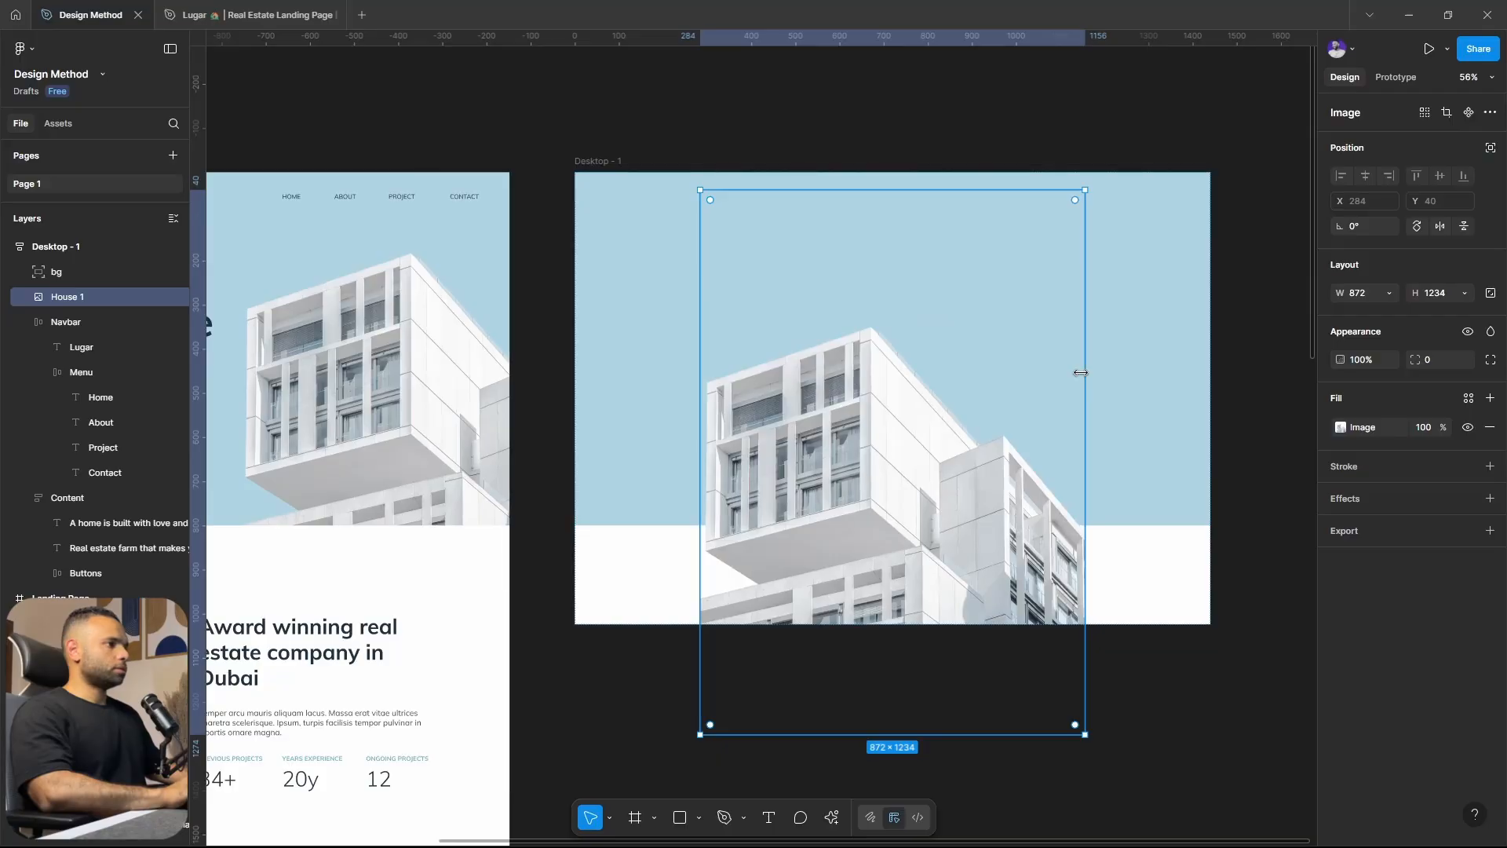
{"action": "scroll", "coordinate": [620, 380], "scroll_direction": "up", "scroll_amount": 3}
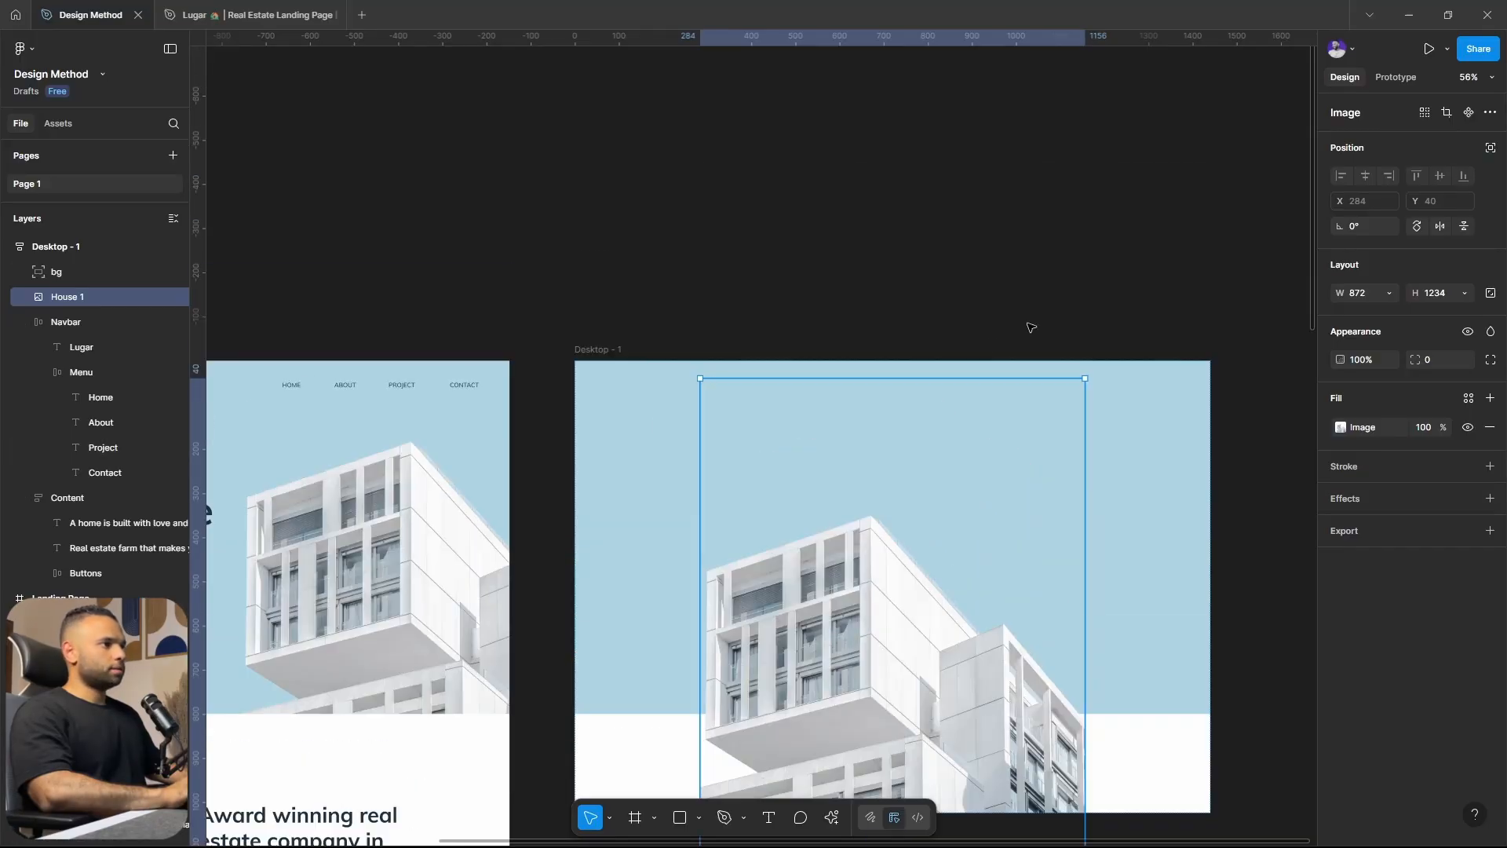
{"action": "scroll", "coordinate": [658, 549], "scroll_direction": "down", "scroll_amount": 3}
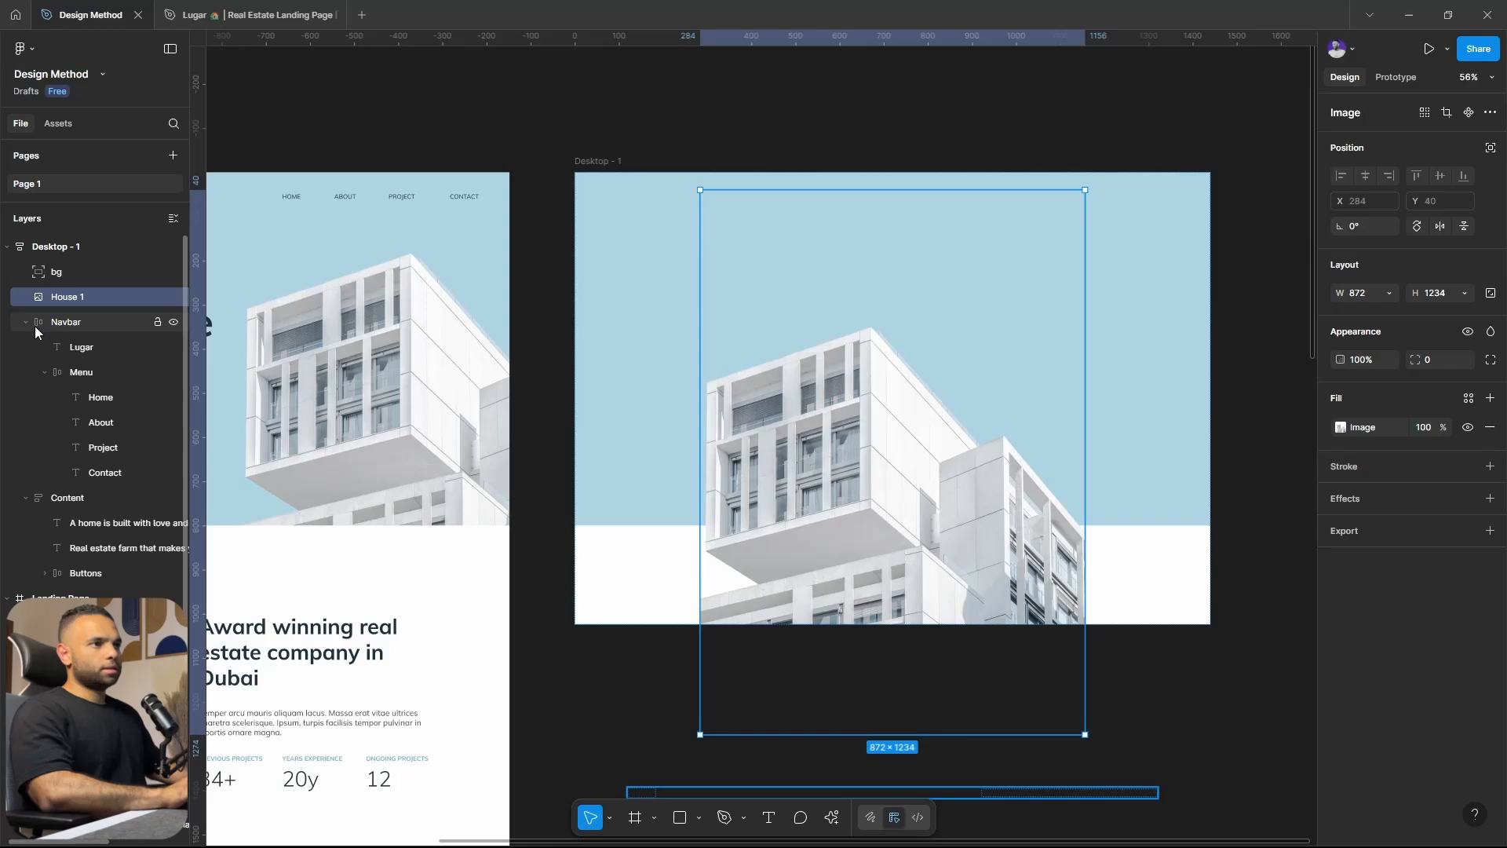
Wrap the House 1 image and Content frame in a horizontal auto layout frame, with Content placed before the image.
{"action": "left_click", "coordinate": [69, 503]}
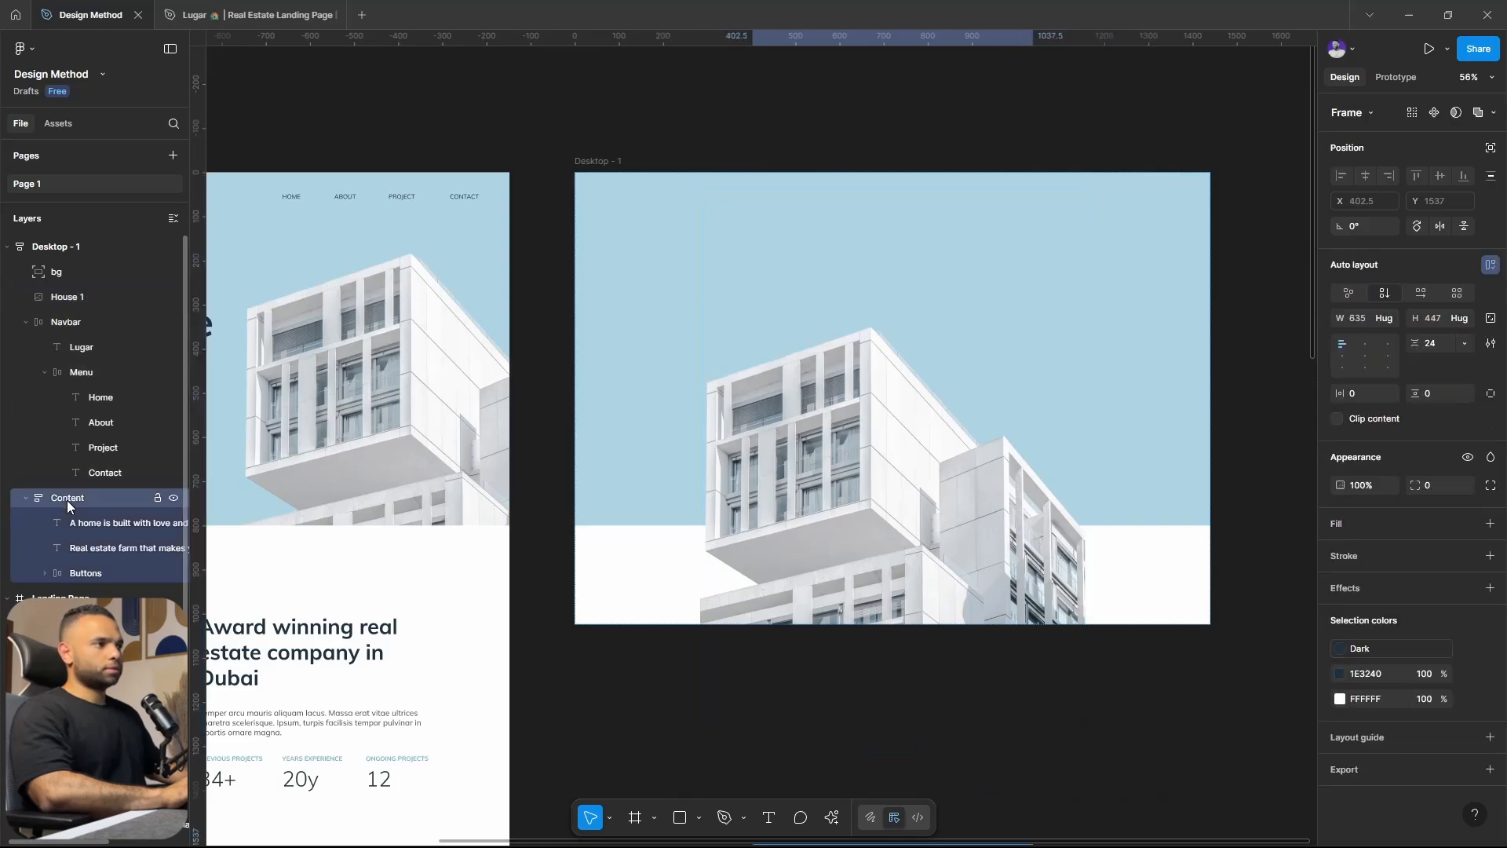
{"action": "scroll", "coordinate": [922, 296], "scroll_direction": "down", "scroll_amount": 3}
{"action": "left_click", "coordinate": [784, 337], "text": "shift"}
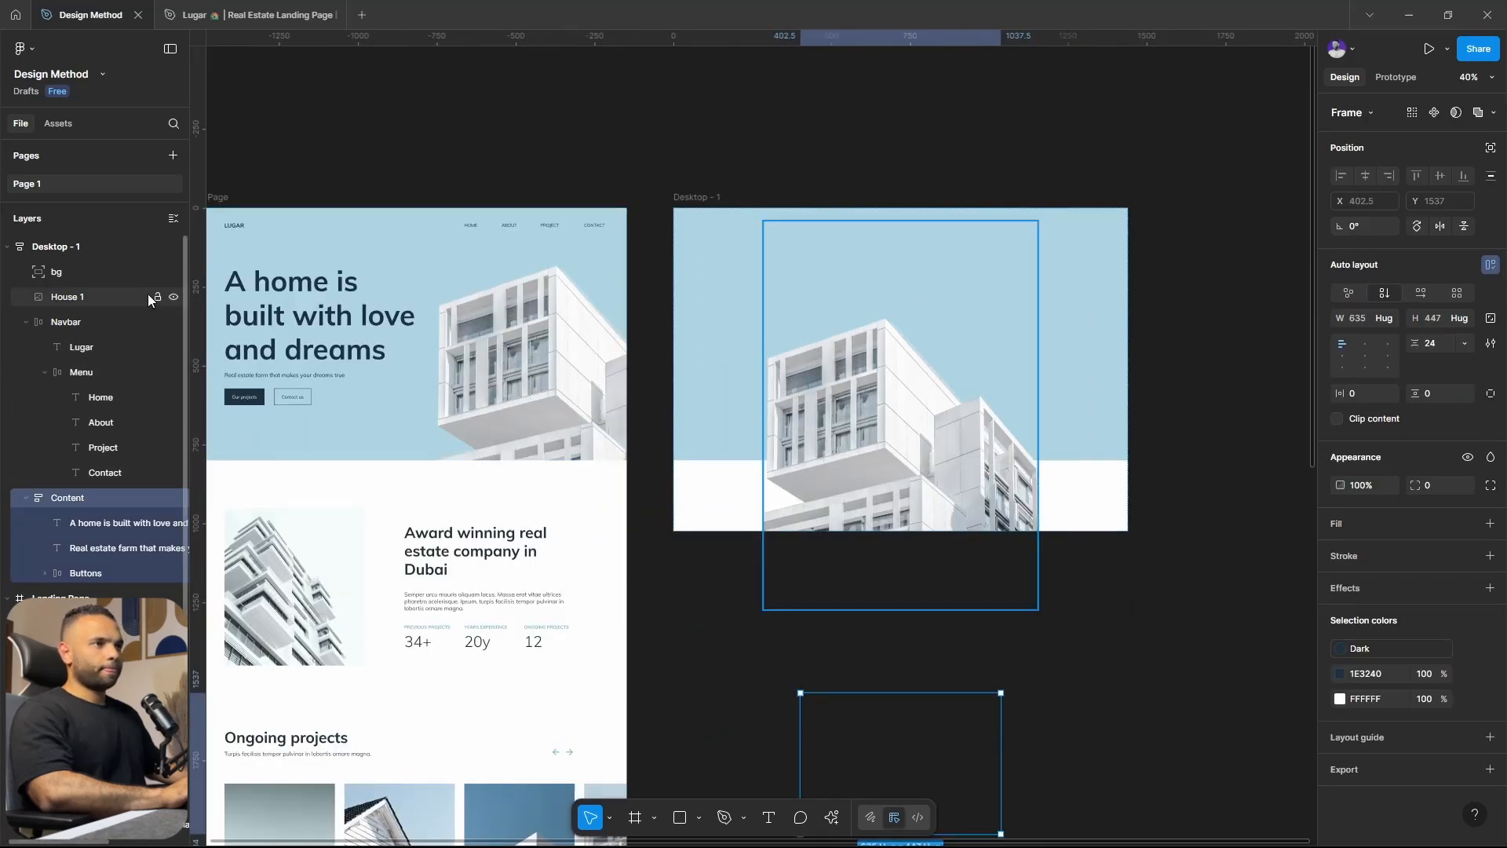
{"action": "key", "text": "shift+a"}
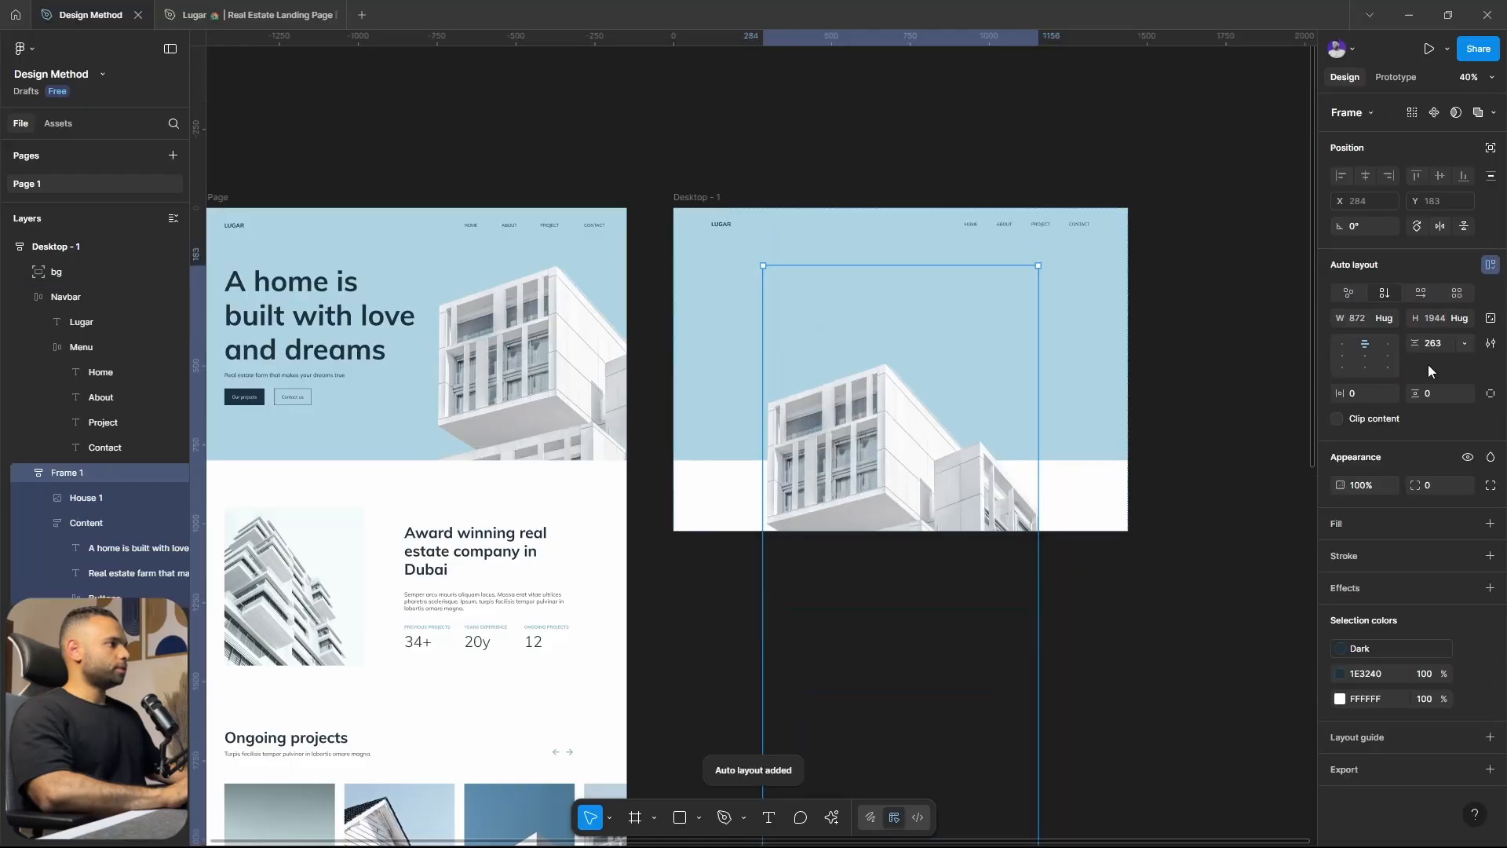
{"action": "left_click", "coordinate": [1420, 293]}
{"action": "scroll", "coordinate": [1116, 360], "scroll_direction": "up", "scroll_amount": 5}
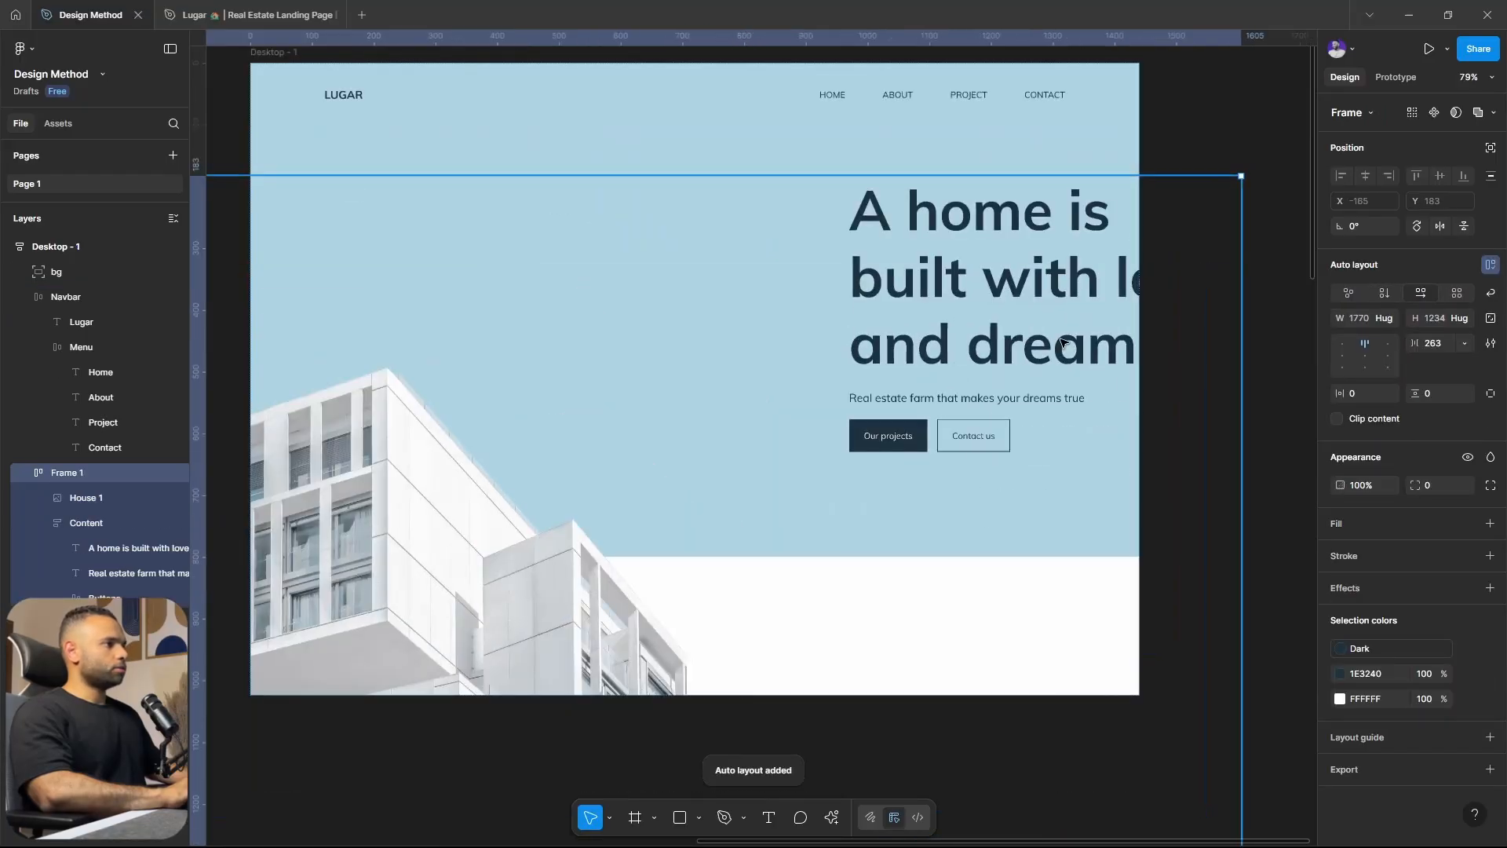
{"action": "left_click", "coordinate": [1062, 343]}
{"action": "key", "text": "Left"}
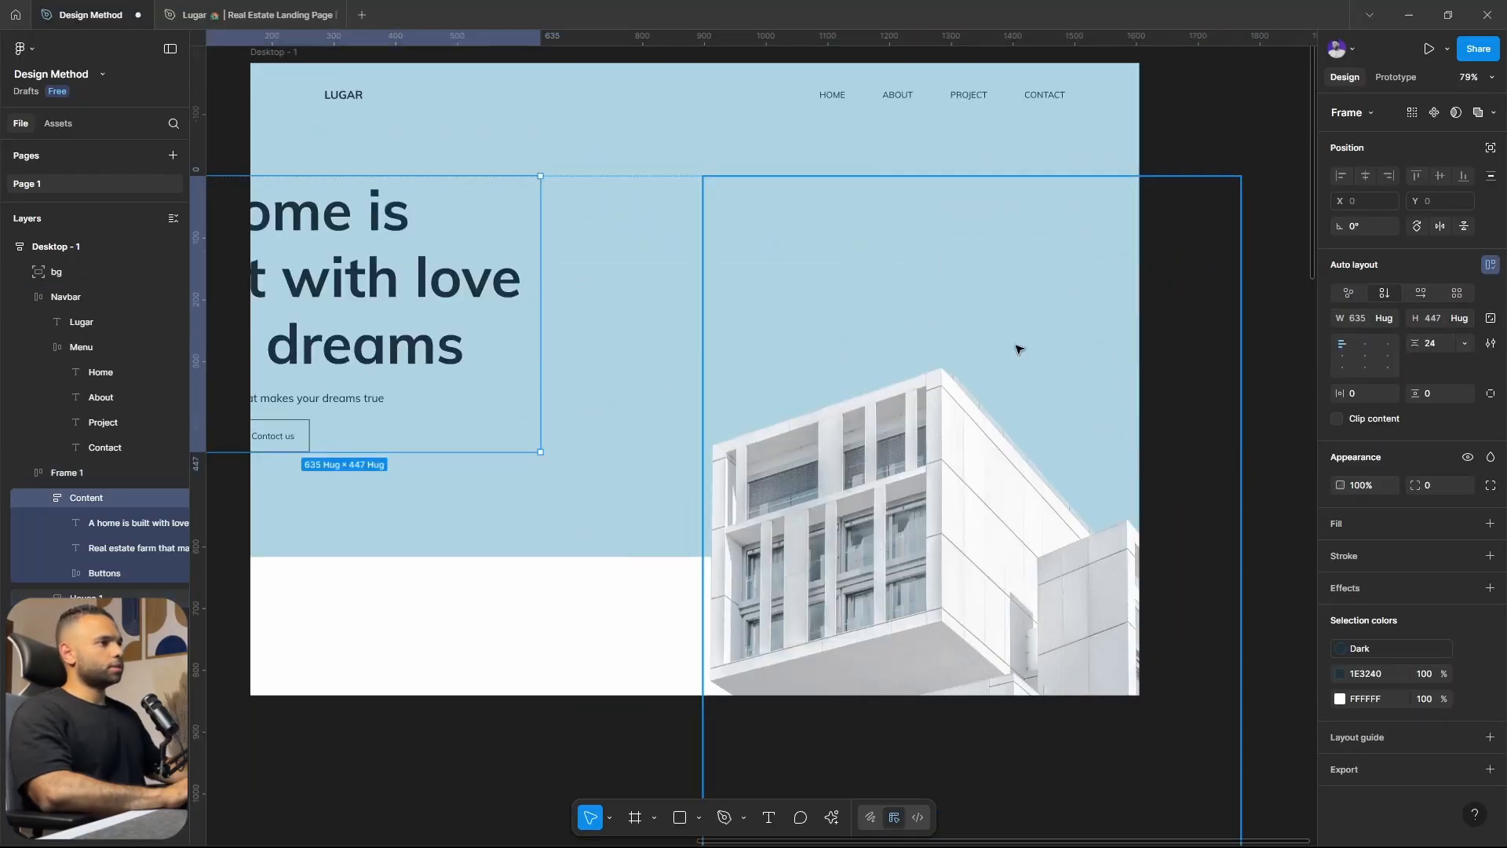
Set the frame wrapping Content and the House 1 image to fill container width with an Auto gap.
{"action": "left_click", "coordinate": [649, 383]}
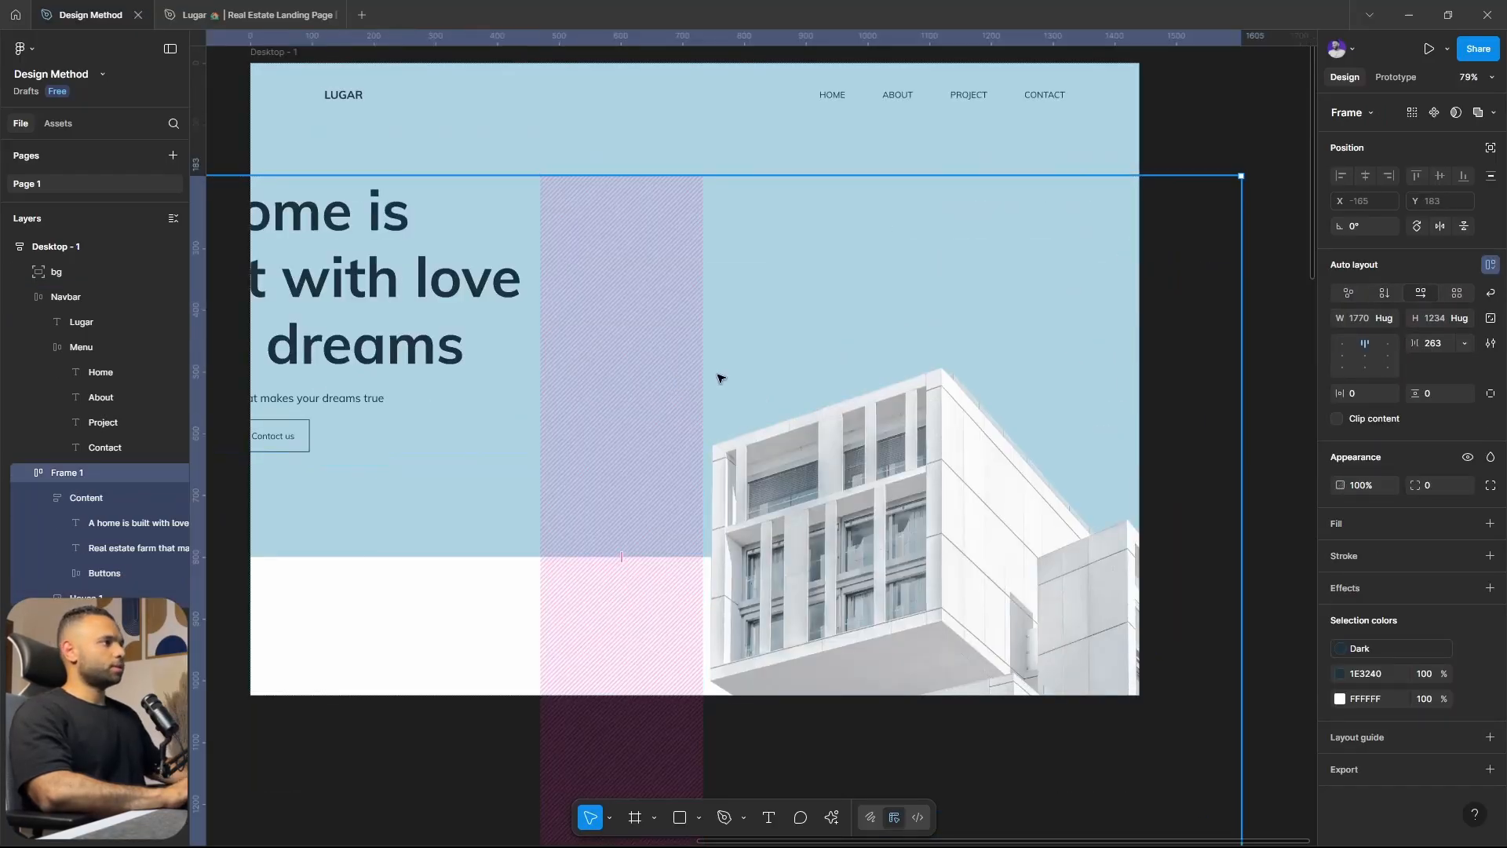
{"action": "left_click", "coordinate": [1390, 318]}
{"action": "left_click", "coordinate": [1386, 339]}
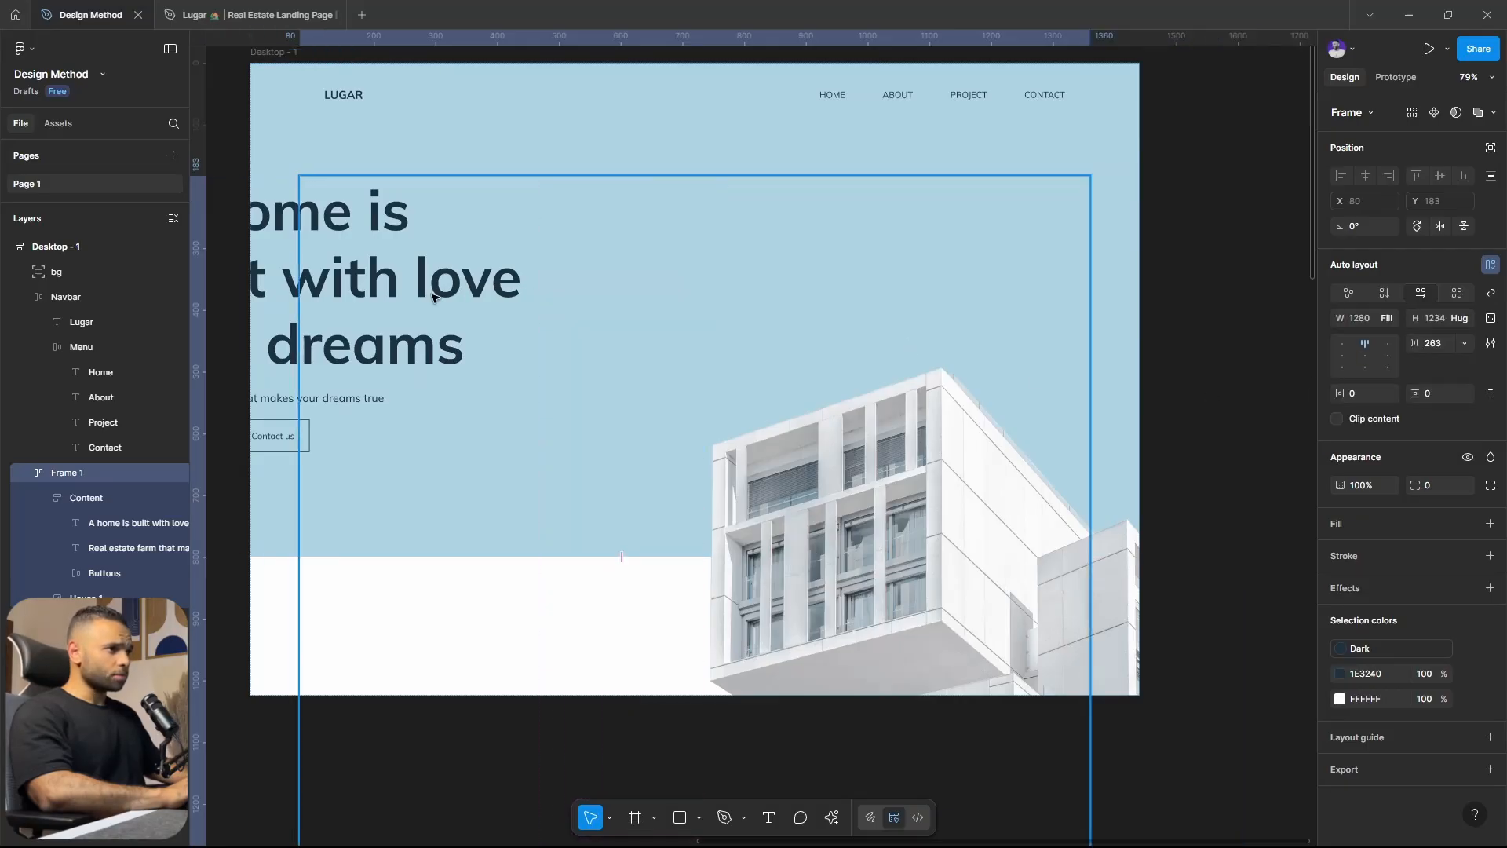
{"action": "left_click", "coordinate": [1465, 343]}
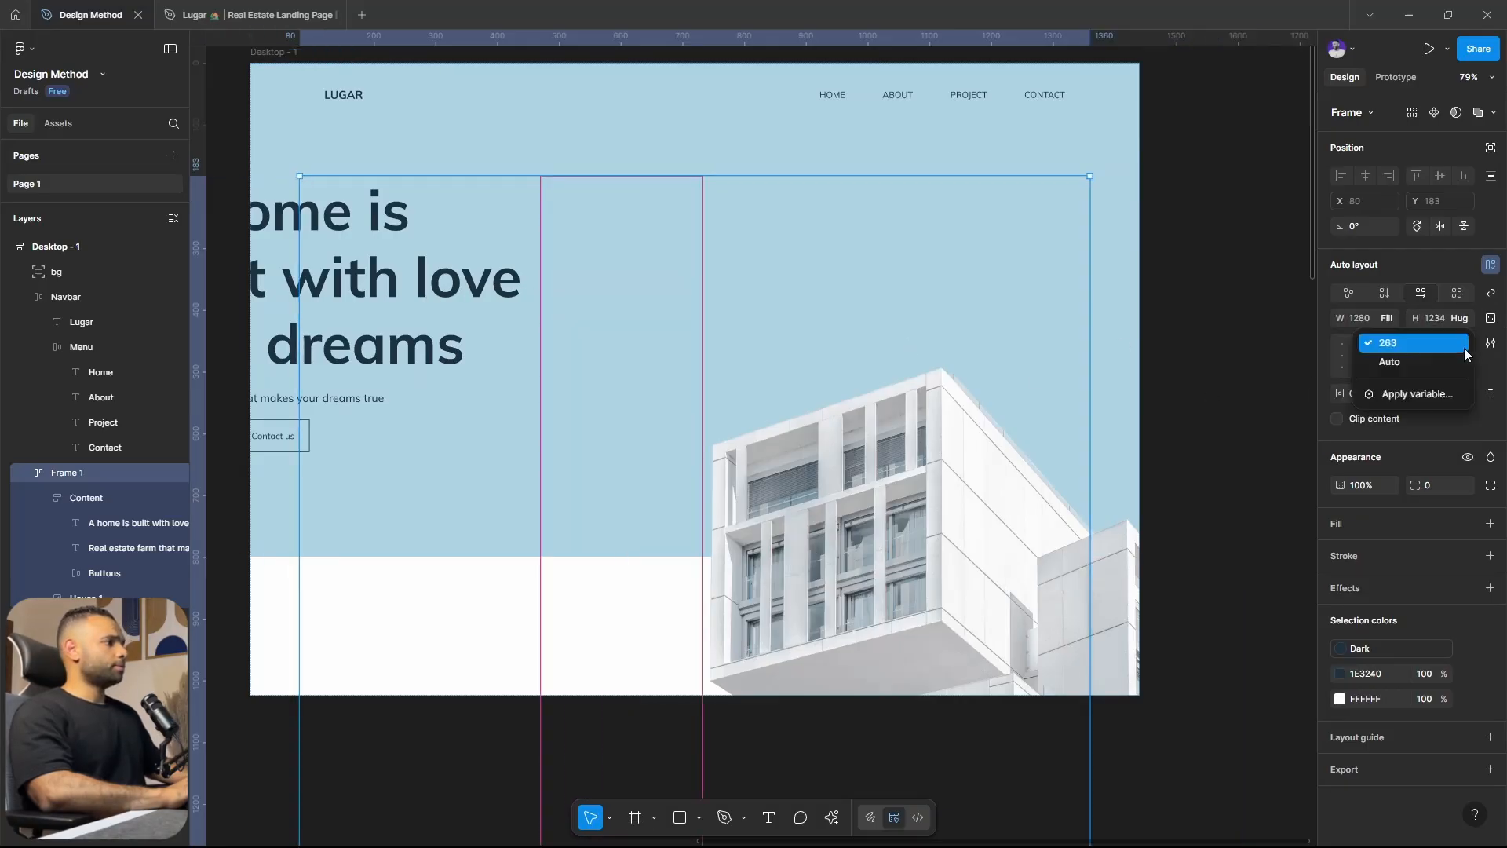
{"action": "left_click", "coordinate": [1448, 360]}
Set the widths of both the House 1 image and the Content frame to fill container.
{"action": "scroll", "coordinate": [941, 368], "scroll_direction": "down", "scroll_amount": 2}
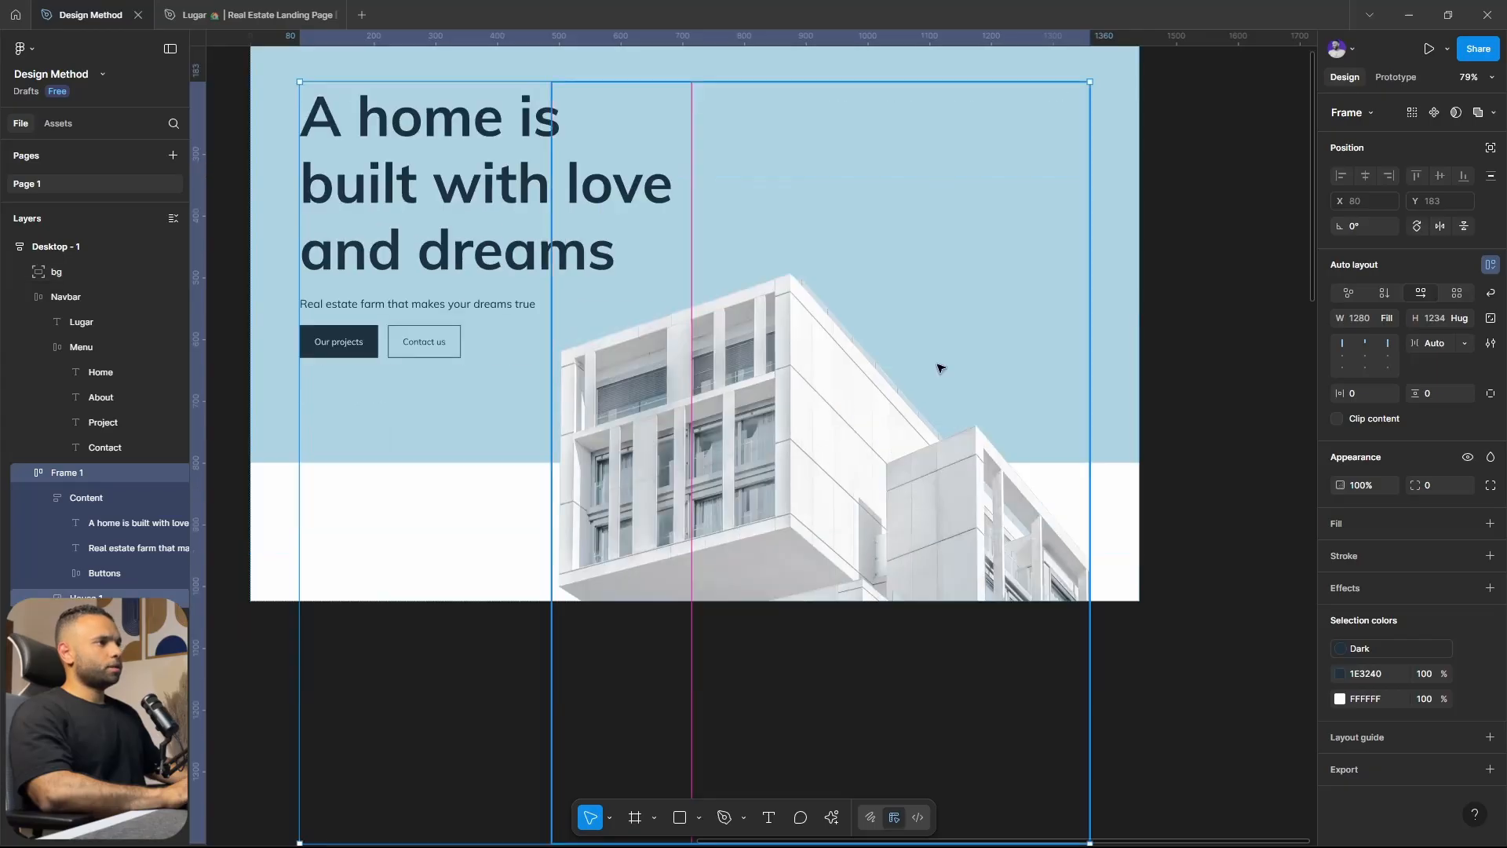
{"action": "left_click", "coordinate": [770, 412]}
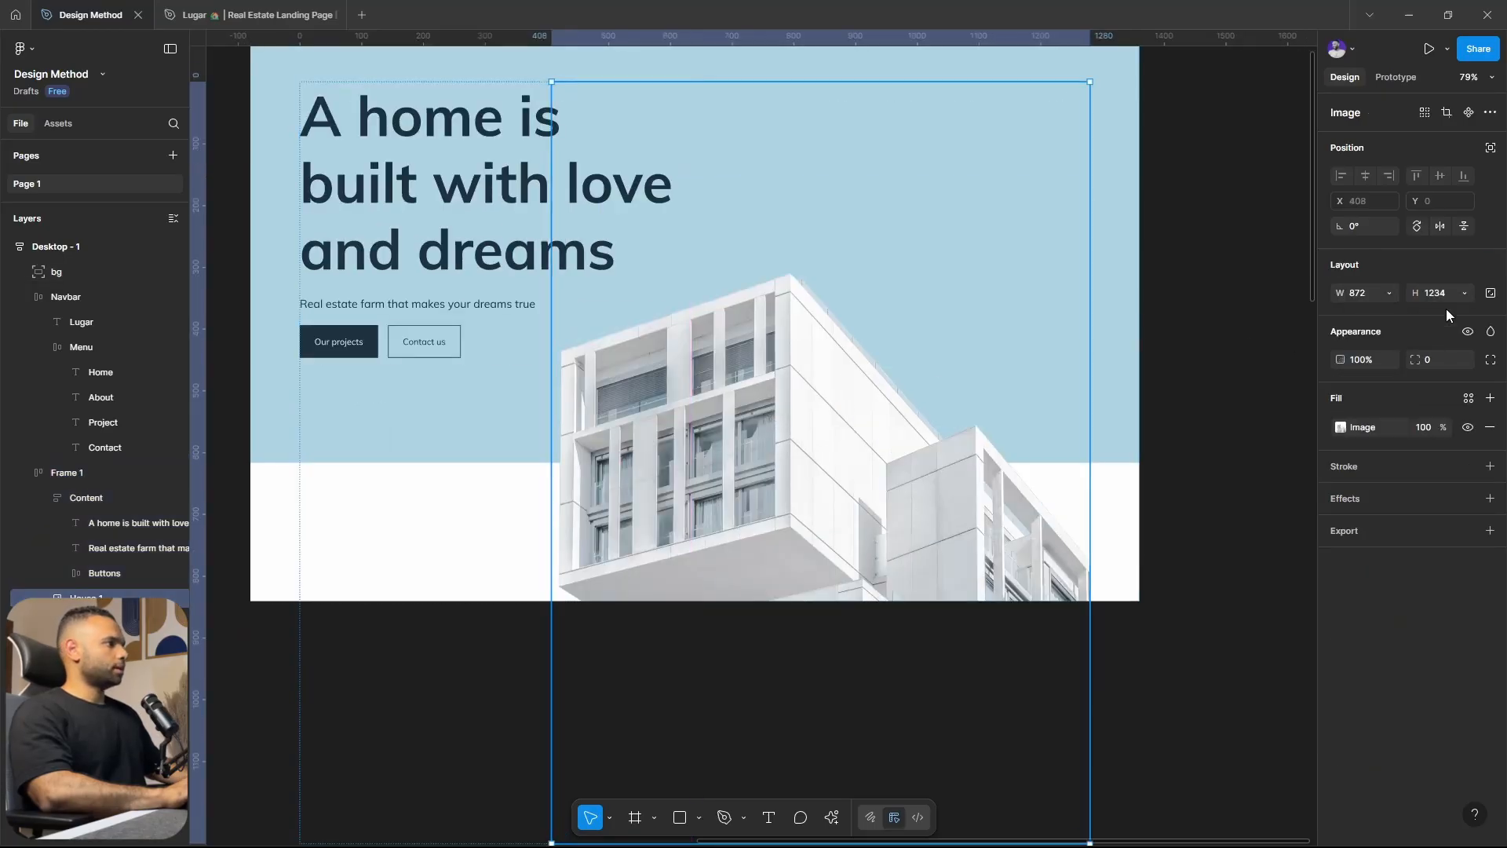
{"action": "left_click", "coordinate": [1387, 292]}
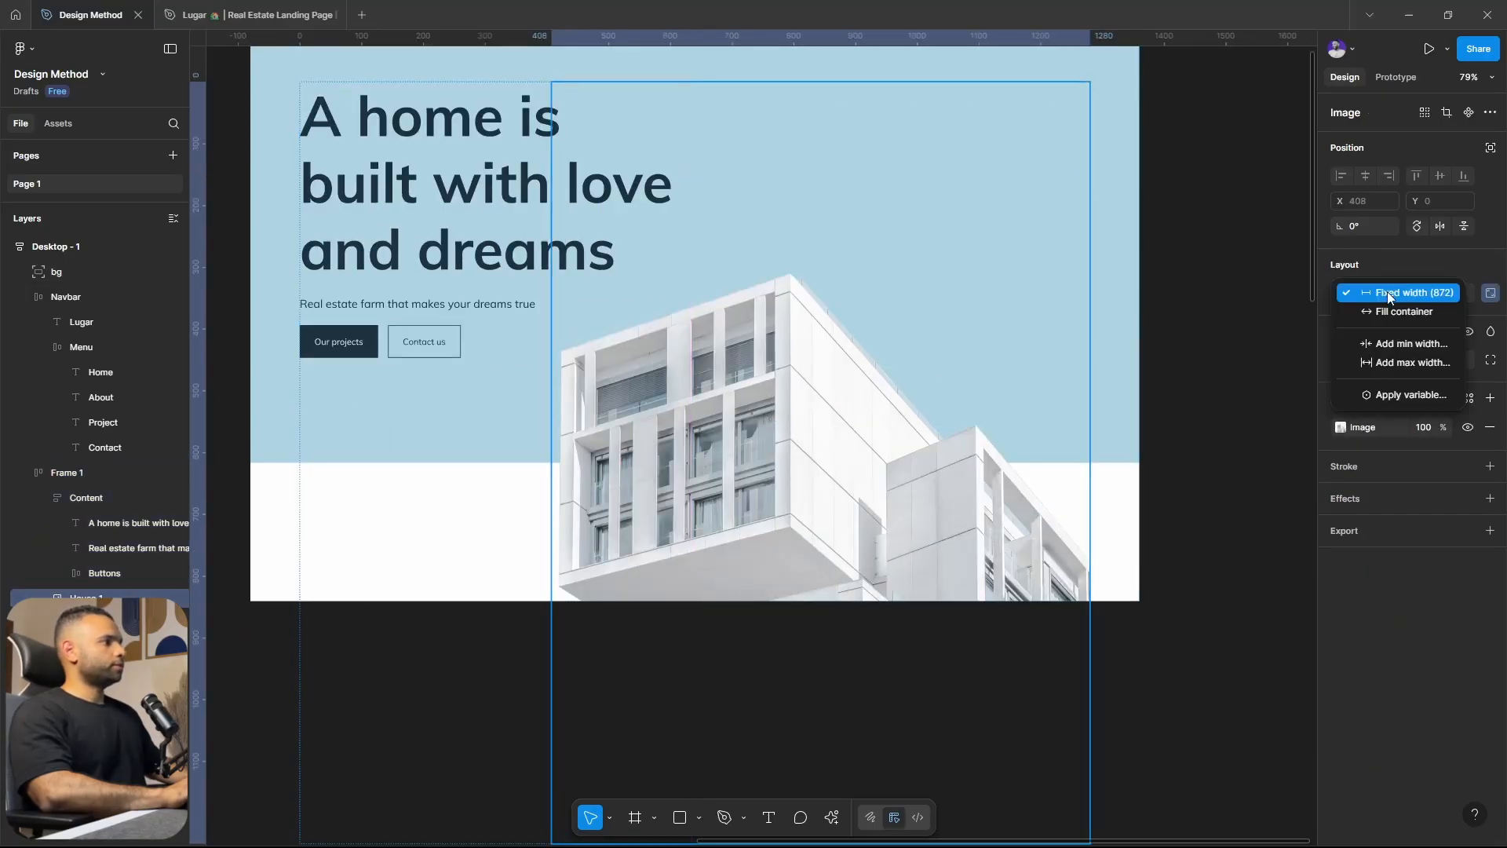
{"action": "left_click", "coordinate": [1383, 307]}
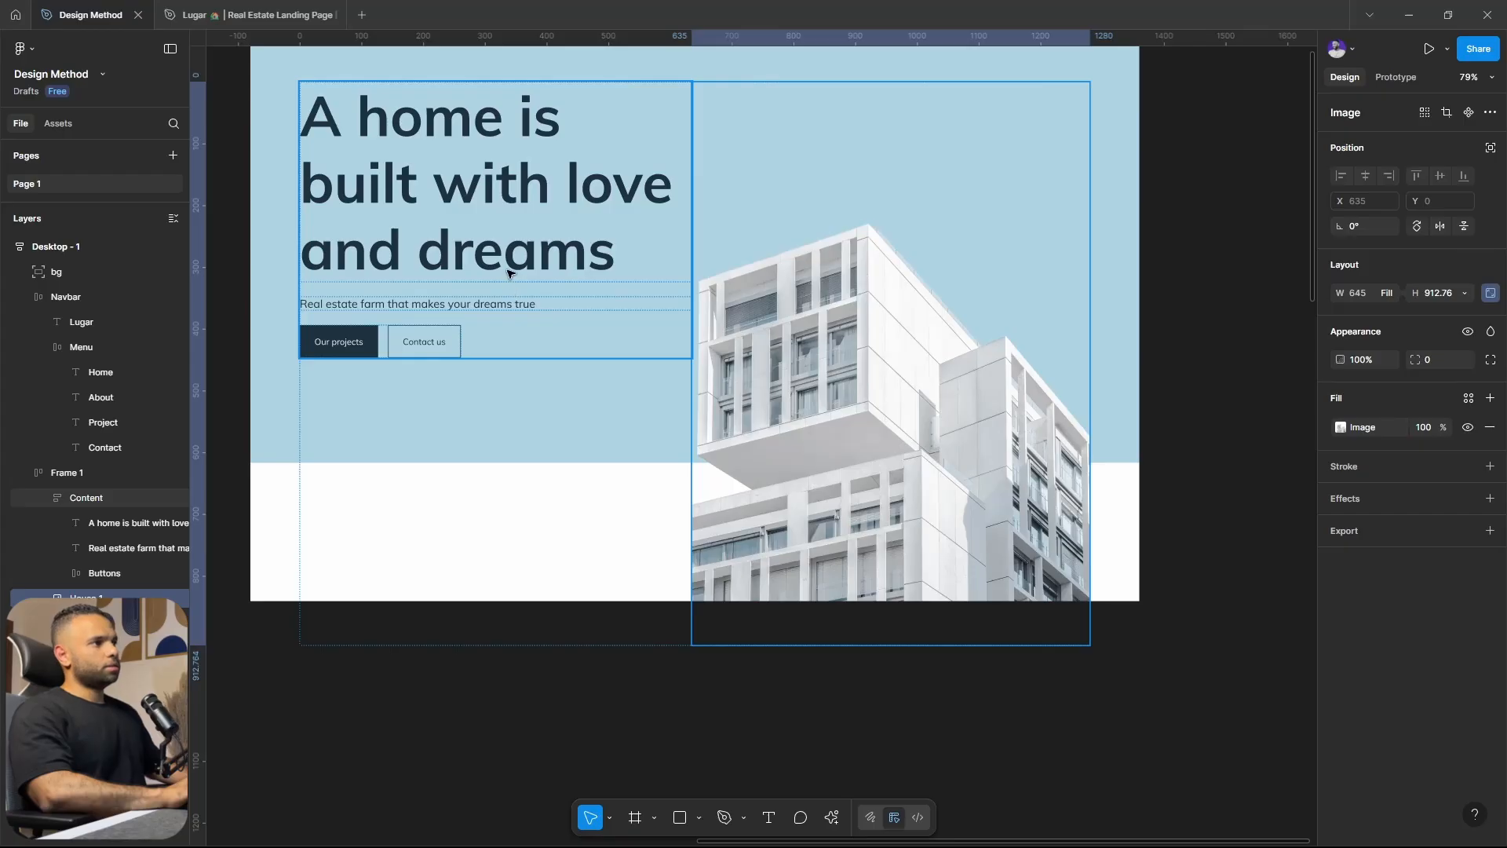
{"action": "left_click", "coordinate": [509, 273]}
{"action": "left_click", "coordinate": [1383, 319]}
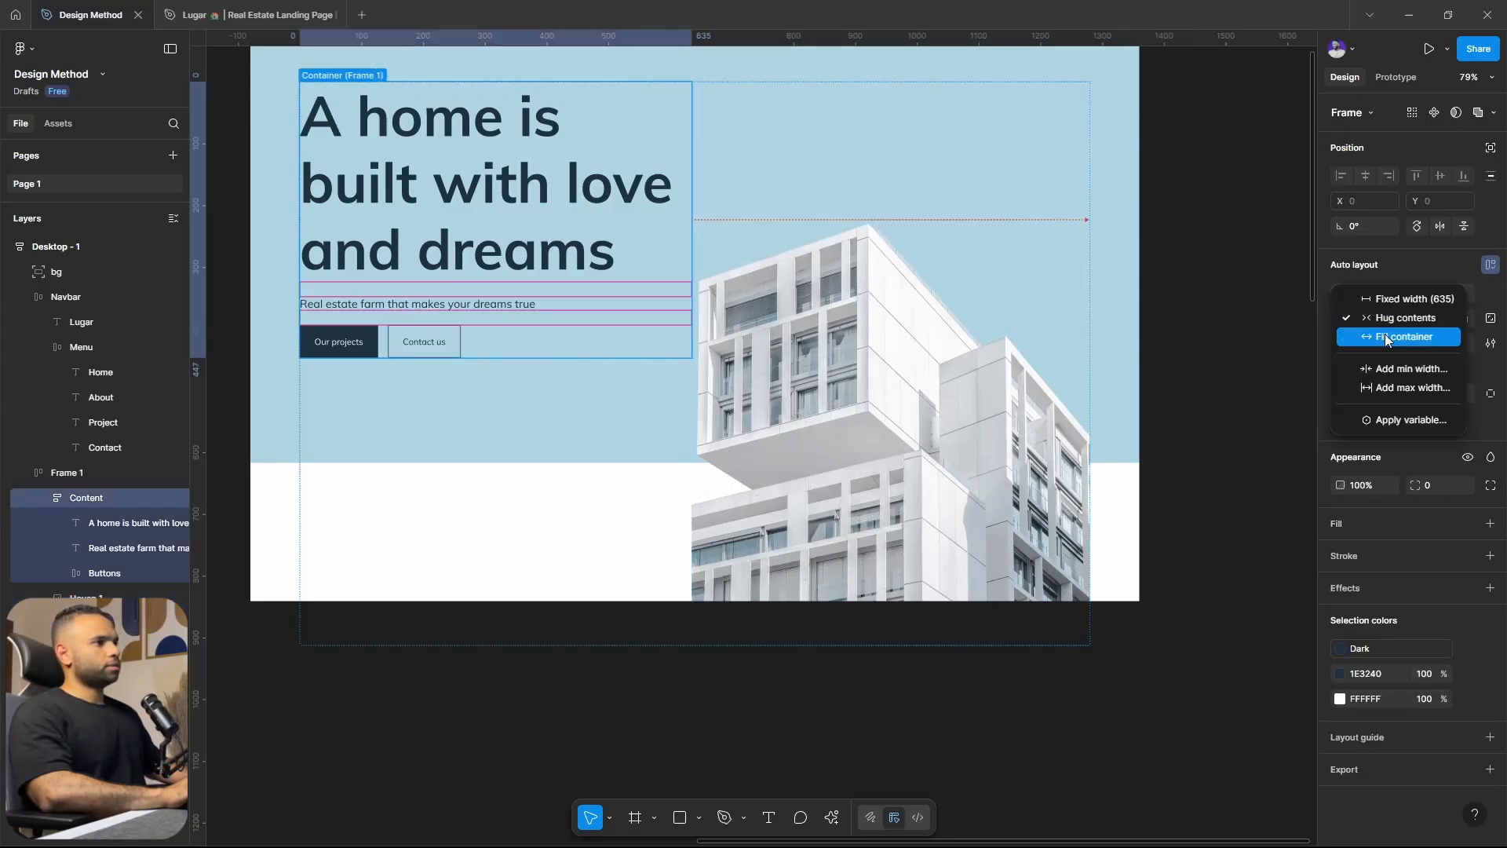
{"action": "left_click", "coordinate": [1385, 337]}
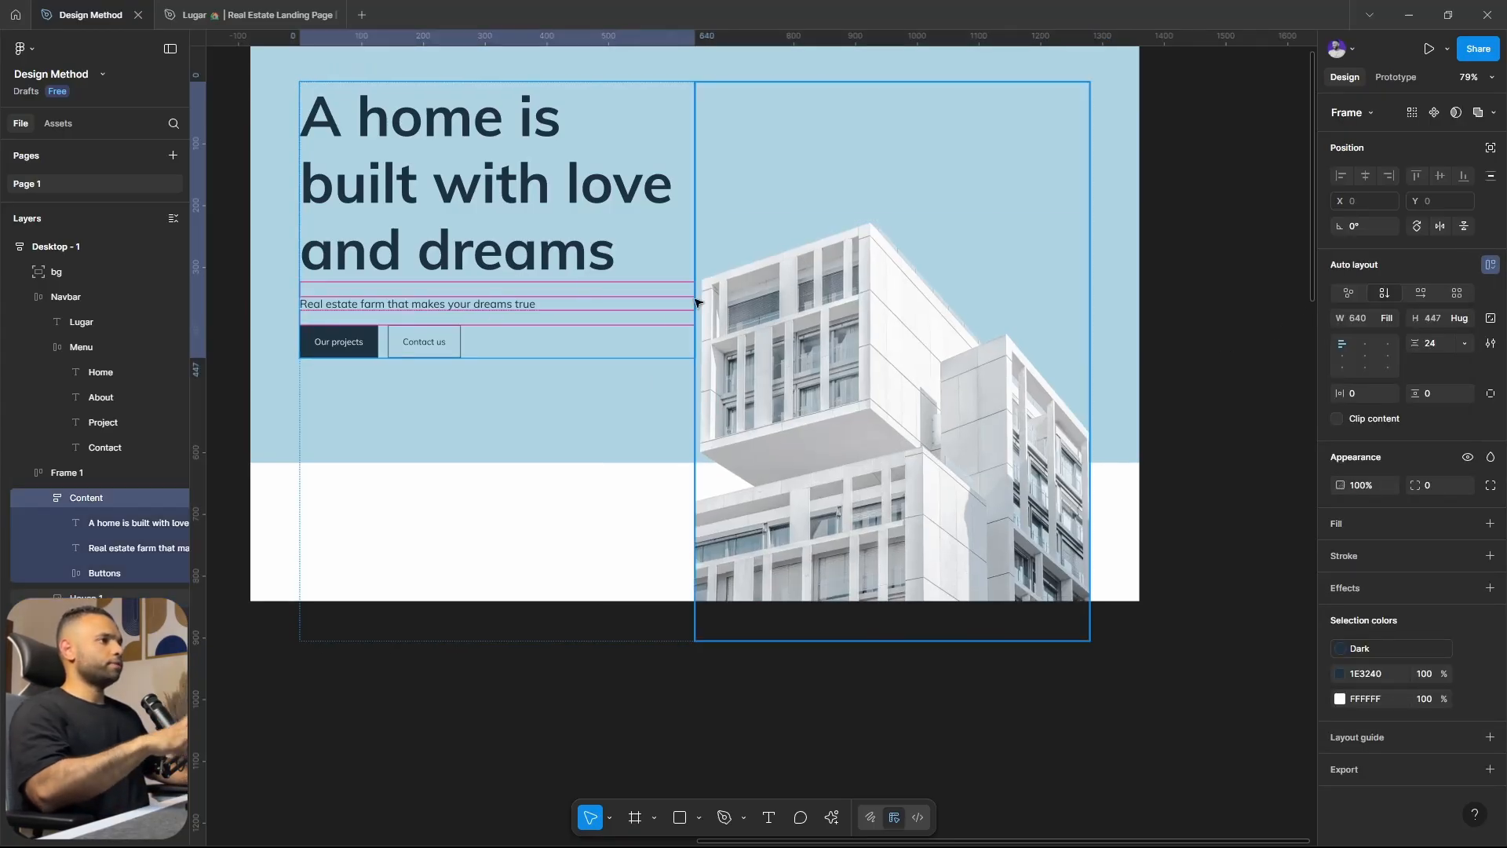
Shorten the House 1 image to a height of 684.
{"action": "left_click", "coordinate": [791, 363]}
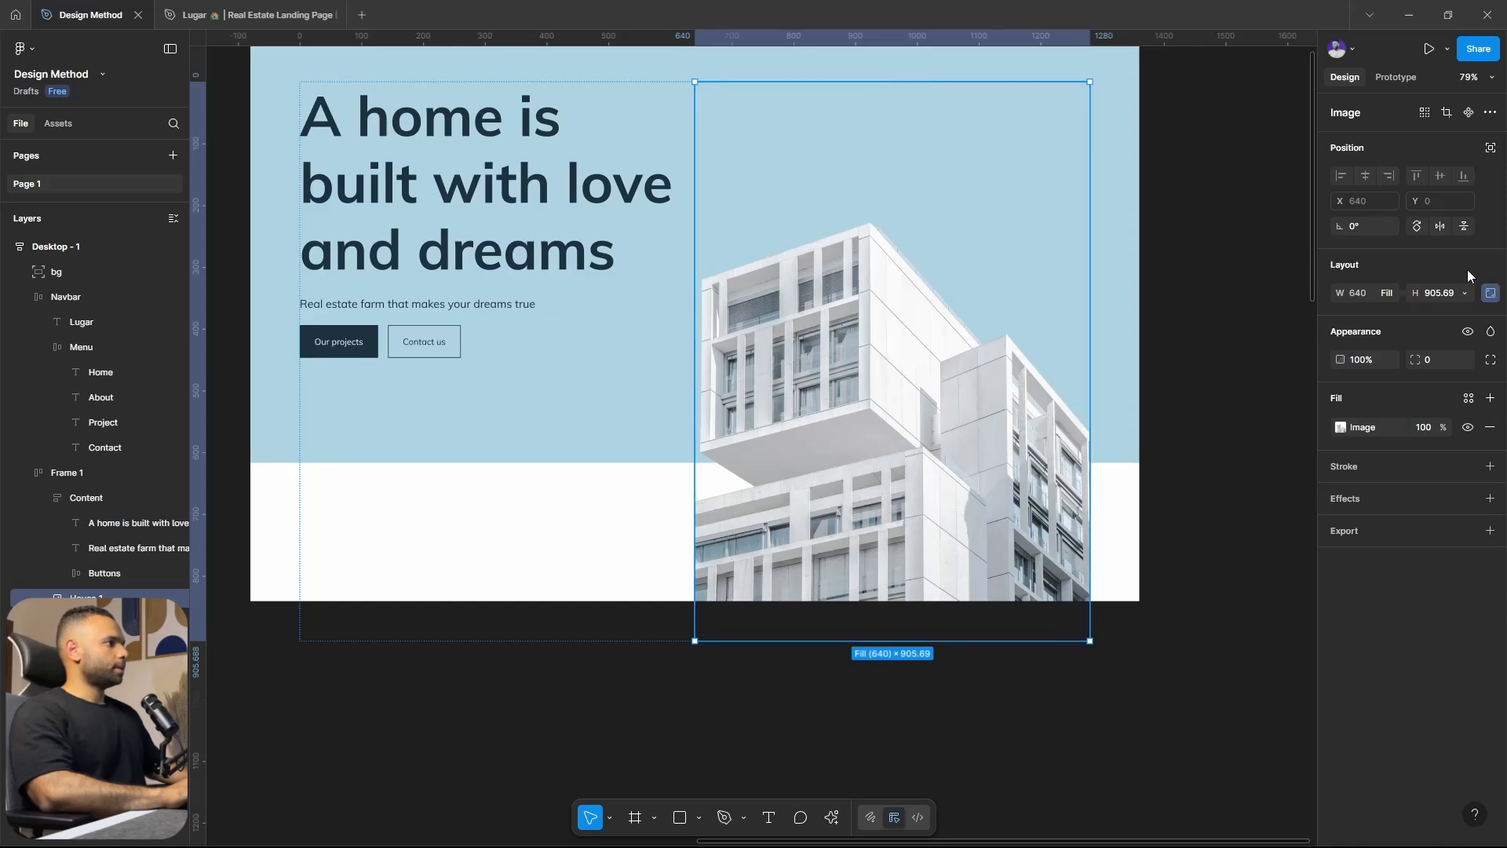
{"action": "left_click_drag", "start_coordinate": [855, 75], "coordinate": [864, 189]}
{"action": "left_click_drag", "start_coordinate": [843, 537], "coordinate": [841, 503]}
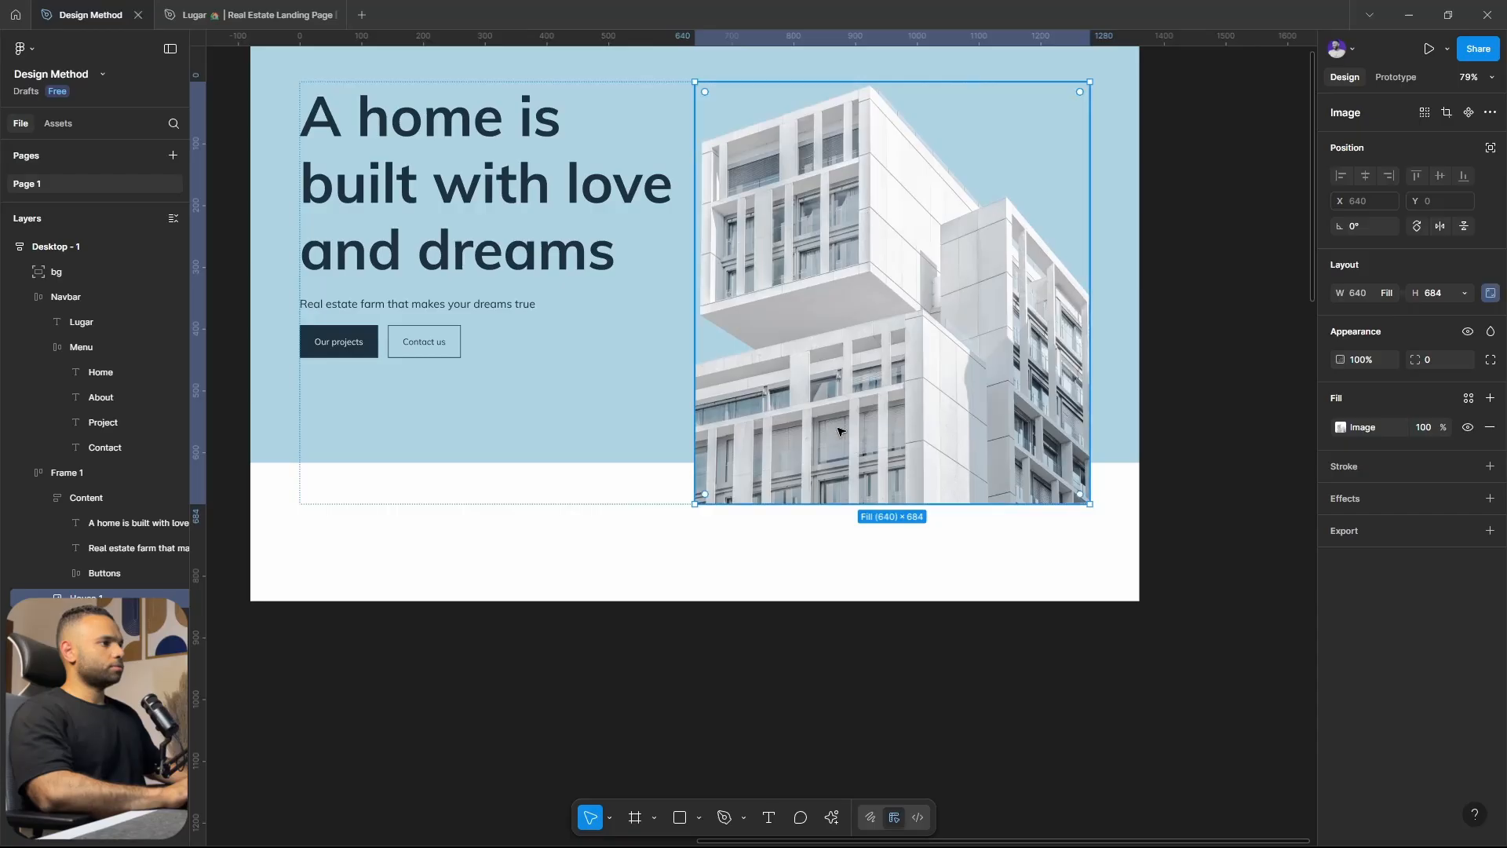
{"action": "scroll", "coordinate": [1206, 375], "scroll_direction": "down", "scroll_amount": 3}
{"action": "scroll", "coordinate": [1207, 375], "scroll_direction": "up", "scroll_amount": 2}
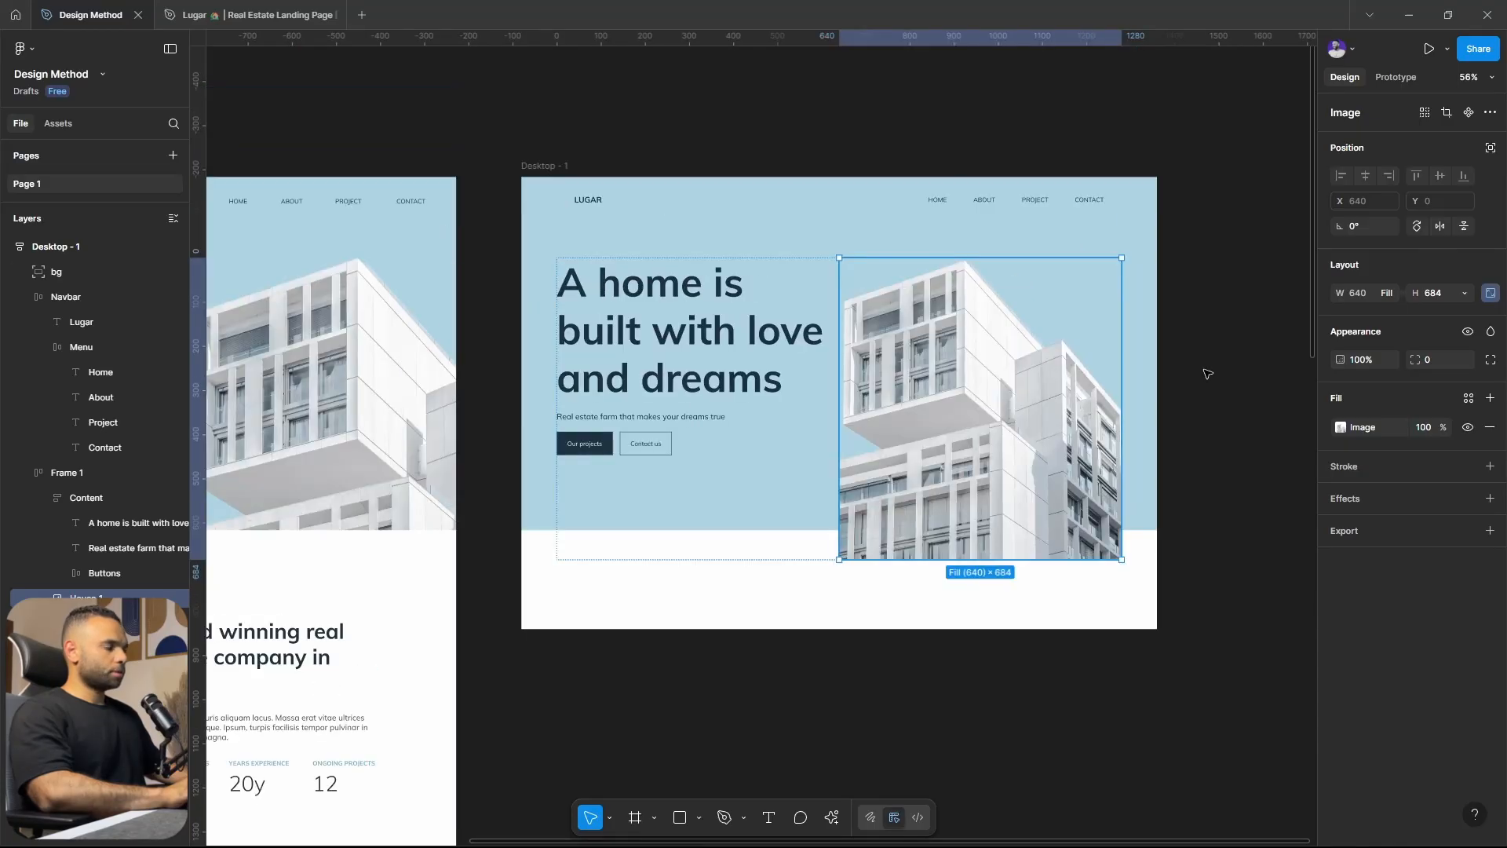
{"action": "left_click", "coordinate": [1207, 374]}
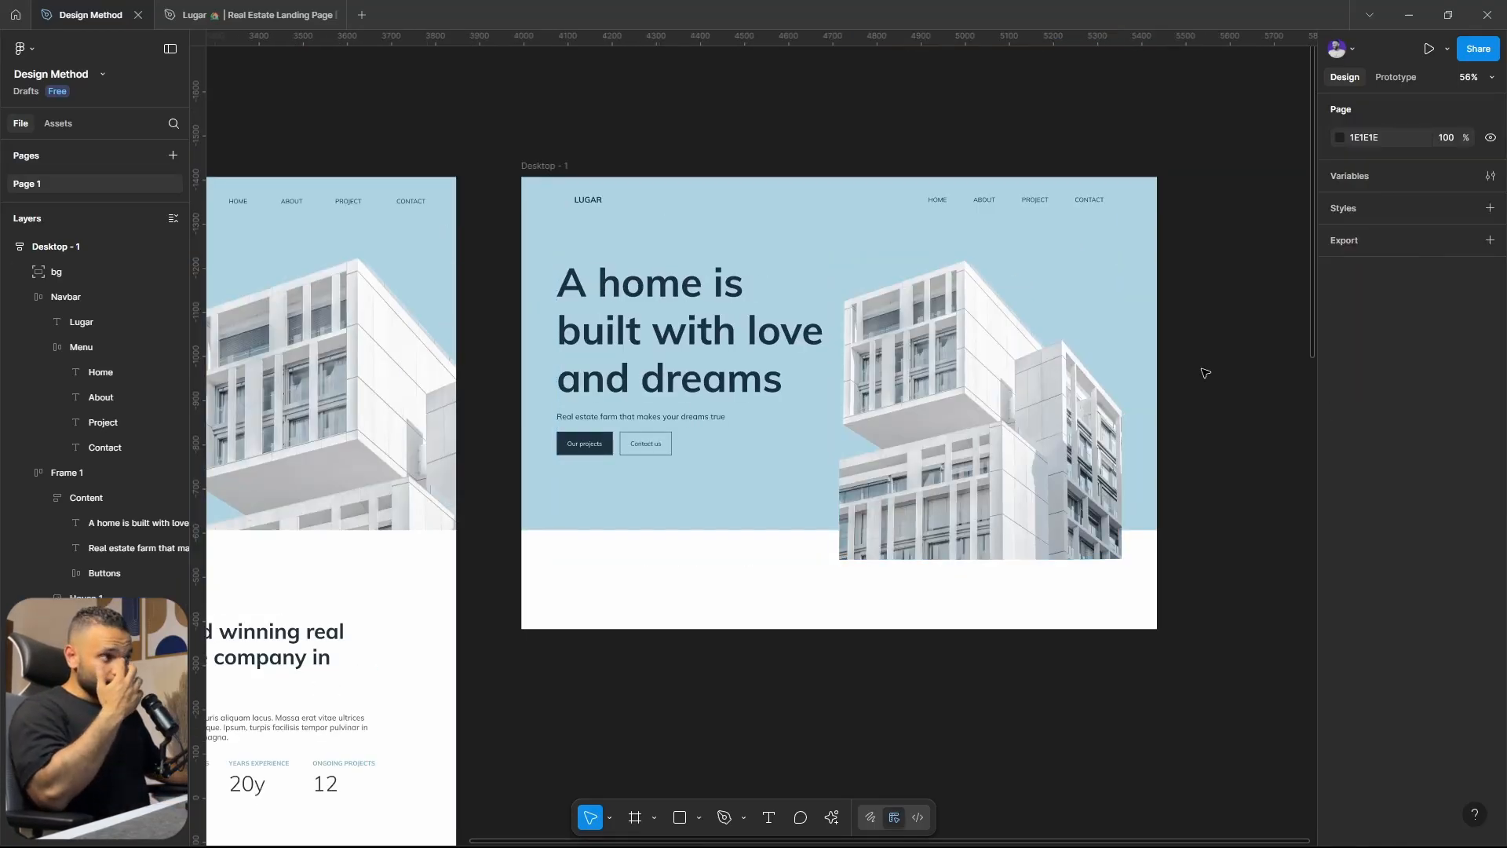
Delete the House 1 image from the hero's horizontal auto layout frame.
{"action": "double_click", "coordinate": [877, 398]}
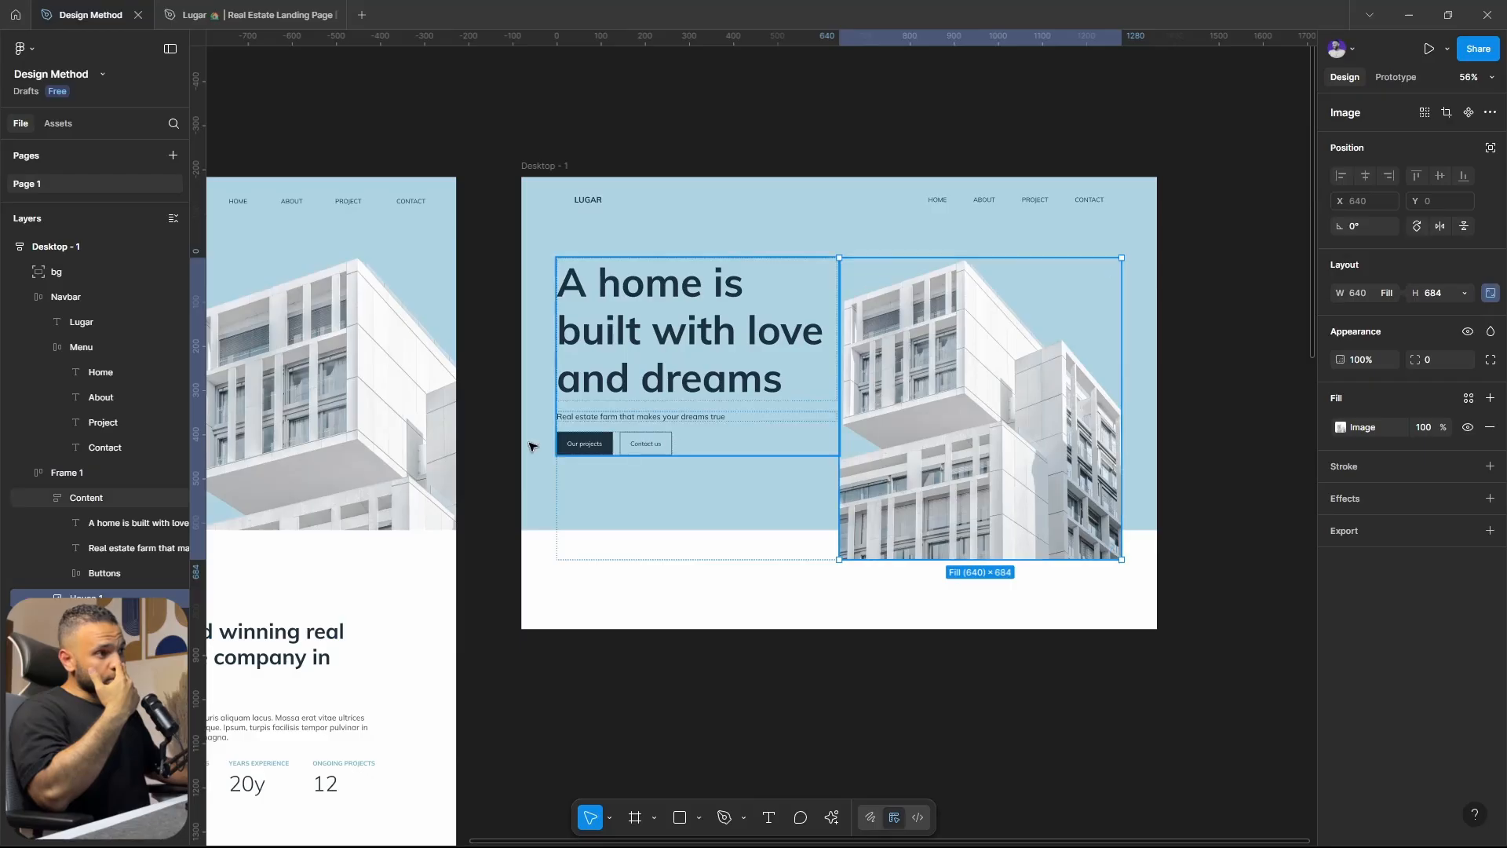
{"action": "scroll", "coordinate": [628, 408], "scroll_direction": "left", "scroll_amount": 3}
{"action": "scroll", "coordinate": [801, 457], "scroll_direction": "right", "scroll_amount": 2}
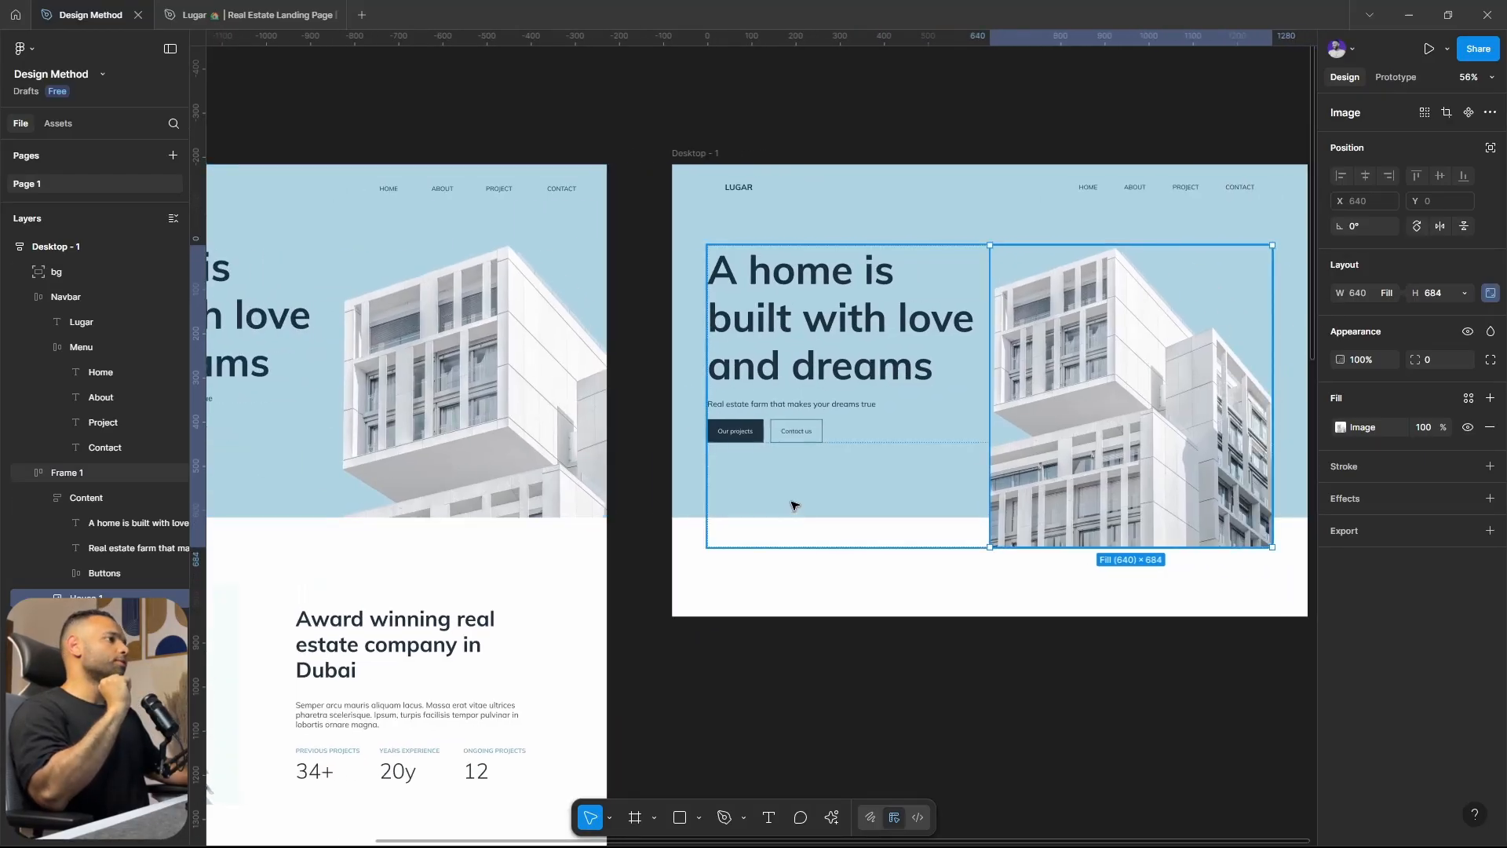
{"action": "scroll", "coordinate": [794, 505], "scroll_direction": "right", "scroll_amount": 3}
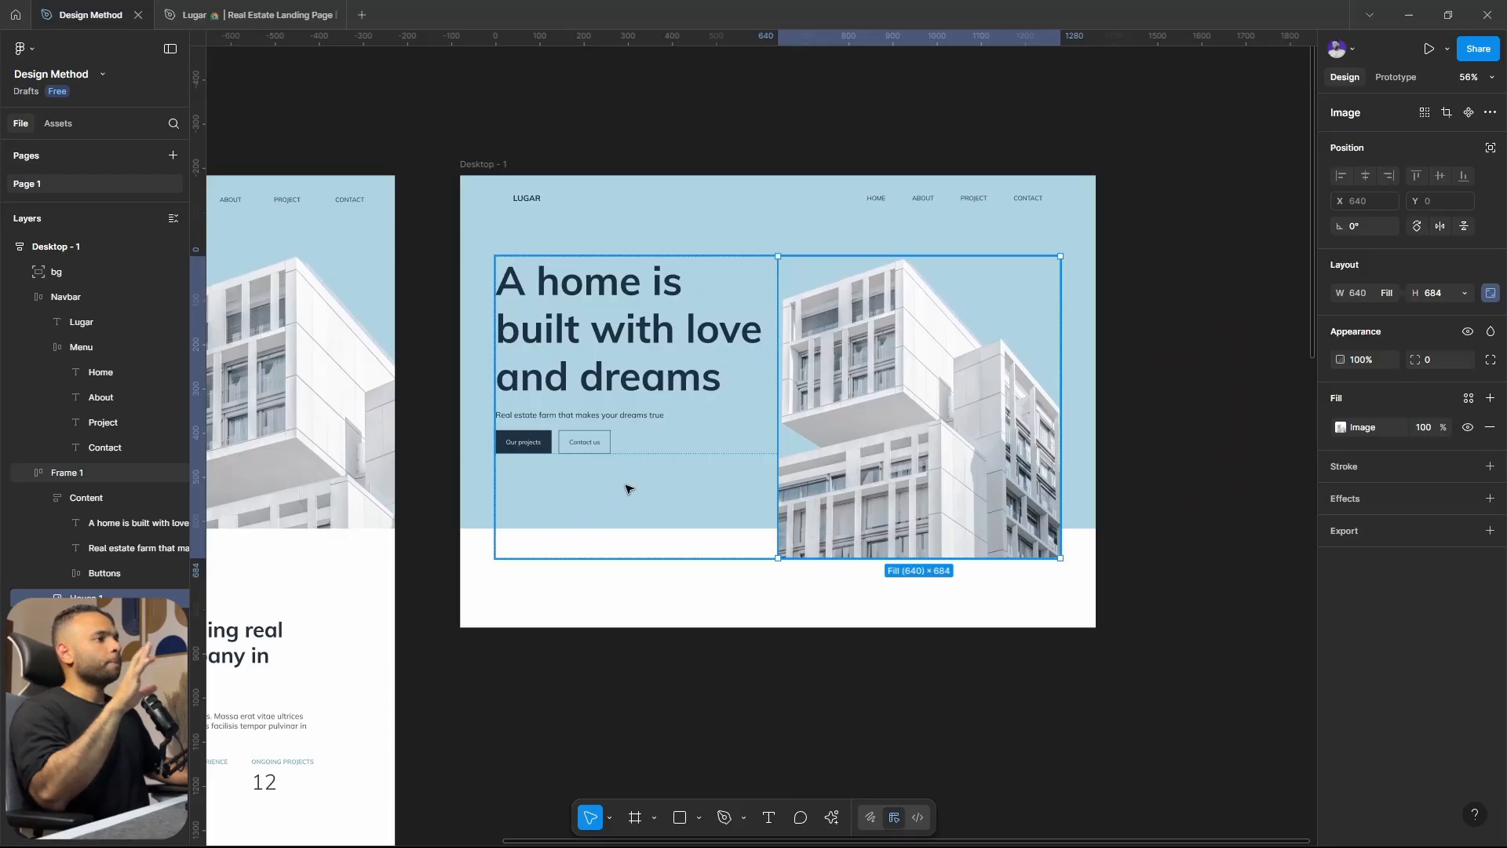
{"action": "left_click", "coordinate": [628, 487]}
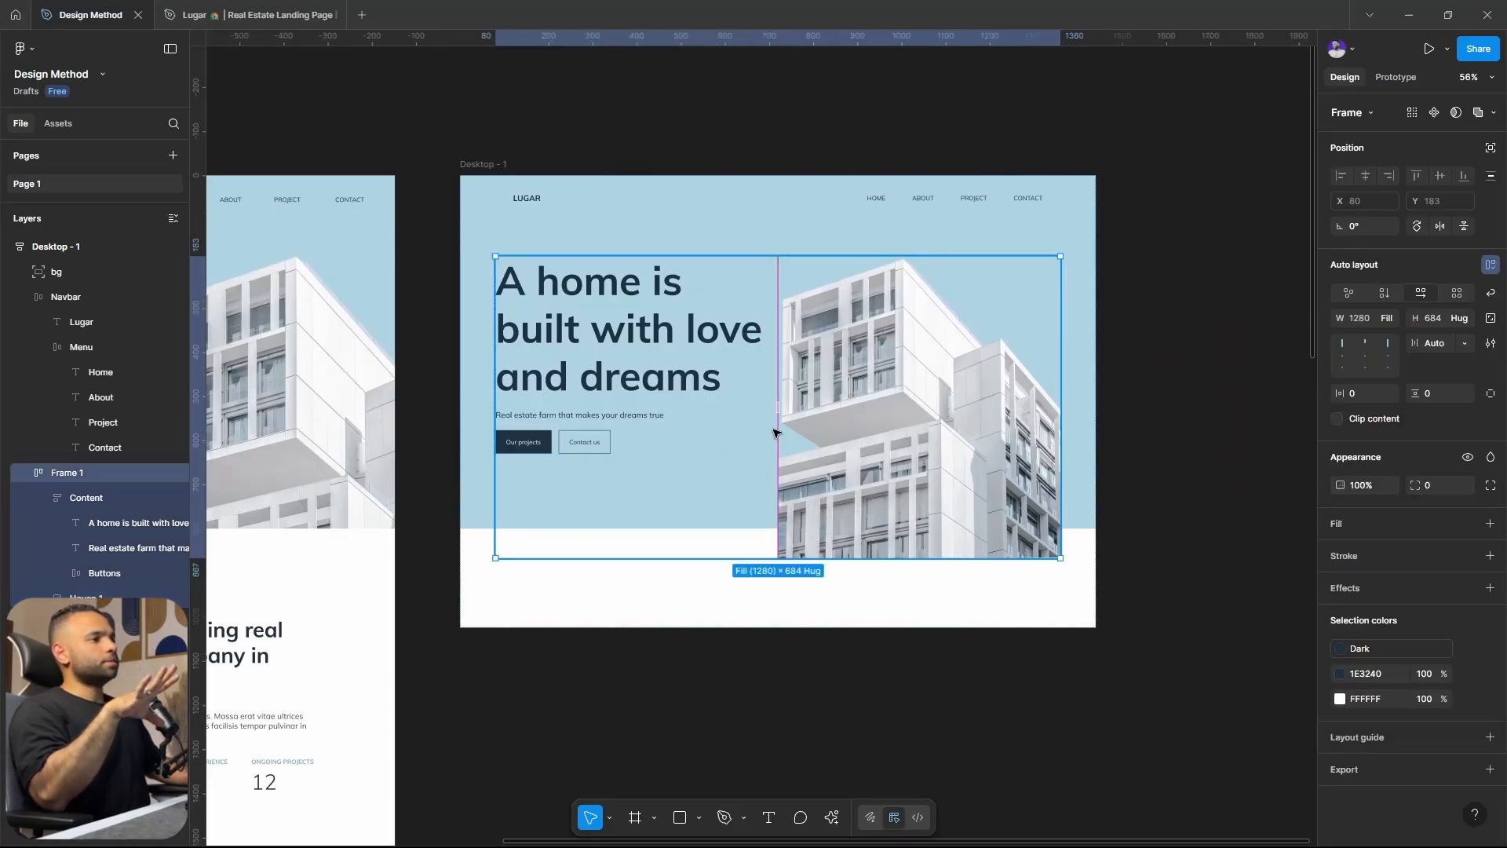
{"action": "left_click", "coordinate": [891, 404]}
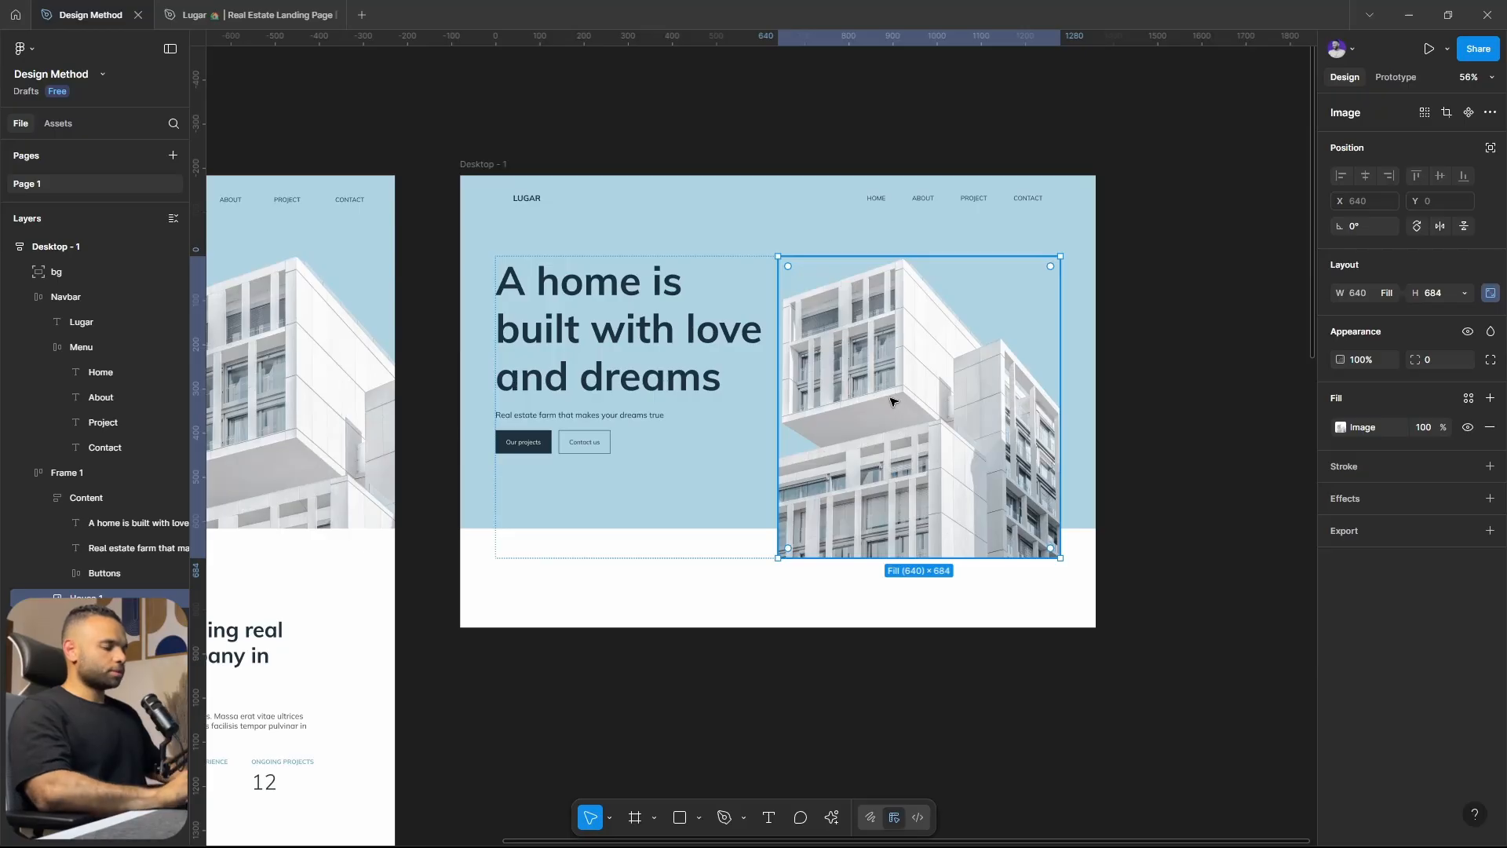
{"action": "key", "text": "Delete"}
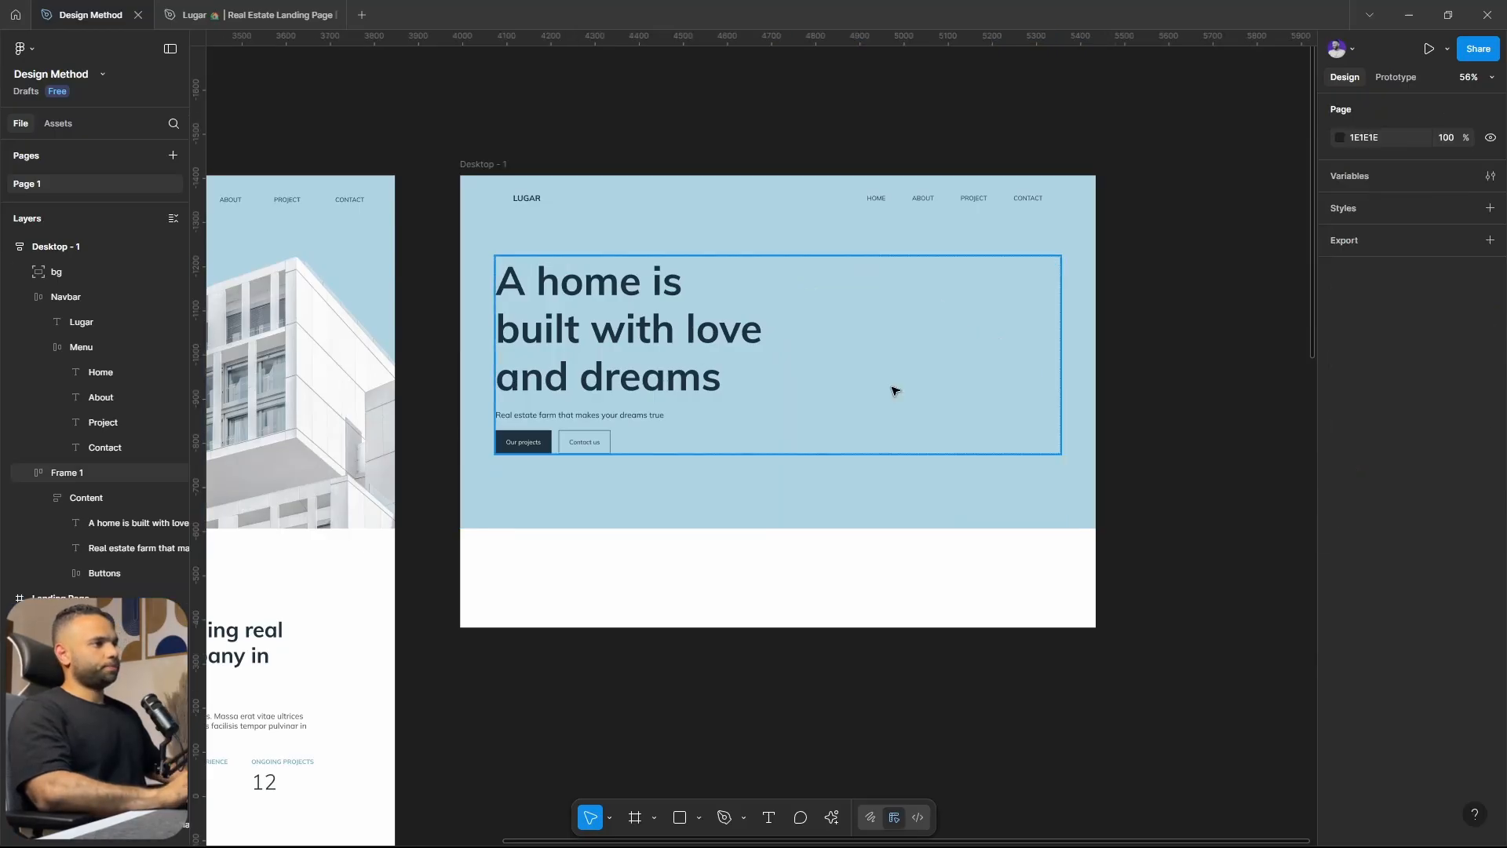
Add a max width of 1200 to the auto layout frame wrapping the hero Content.
{"action": "left_click", "coordinate": [575, 334]}
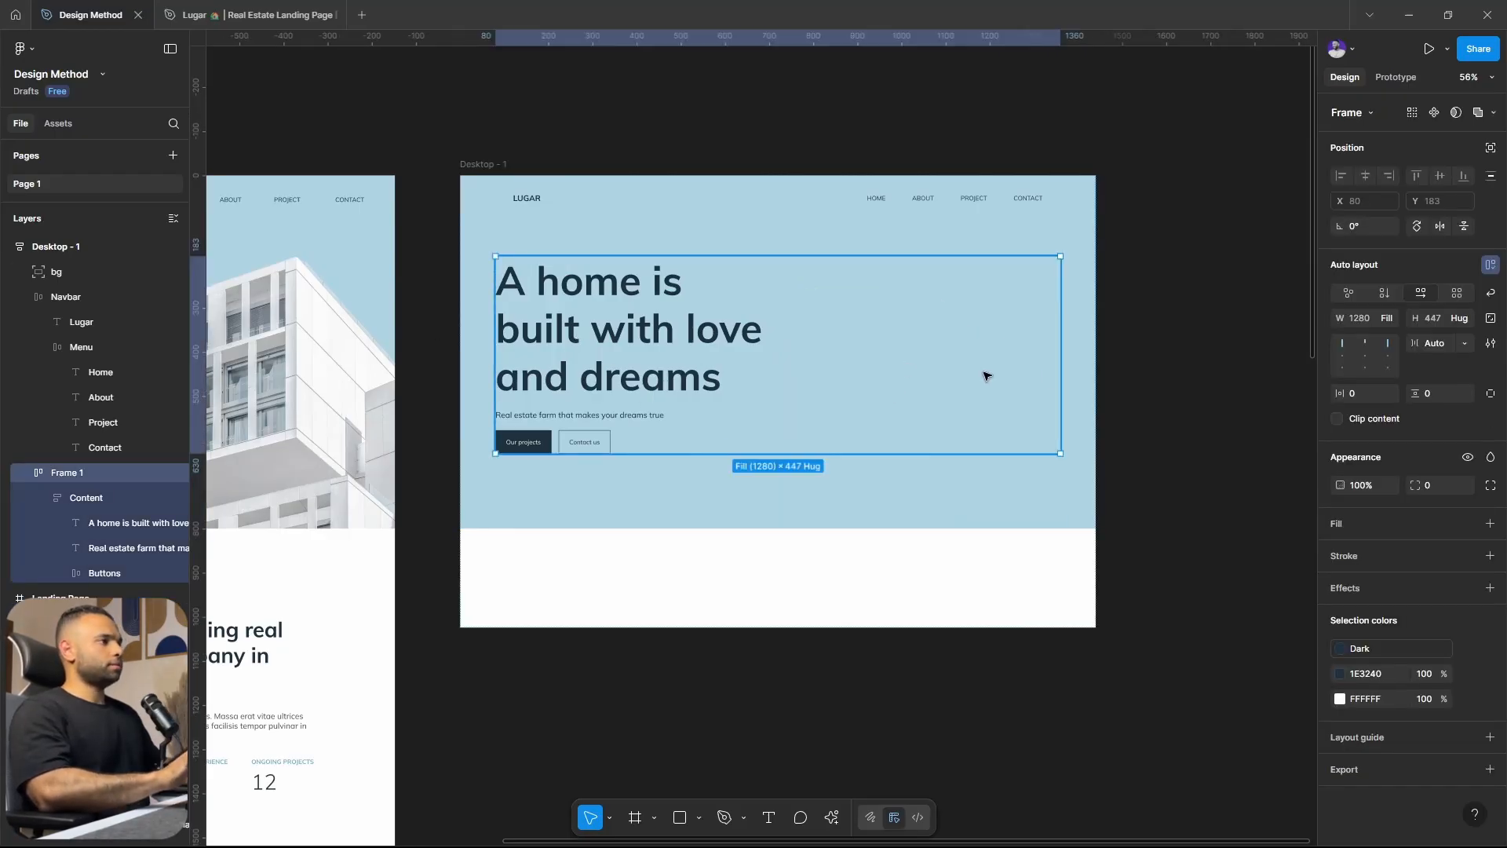
{"action": "left_click", "coordinate": [1387, 318]}
{"action": "left_click", "coordinate": [1383, 366]}
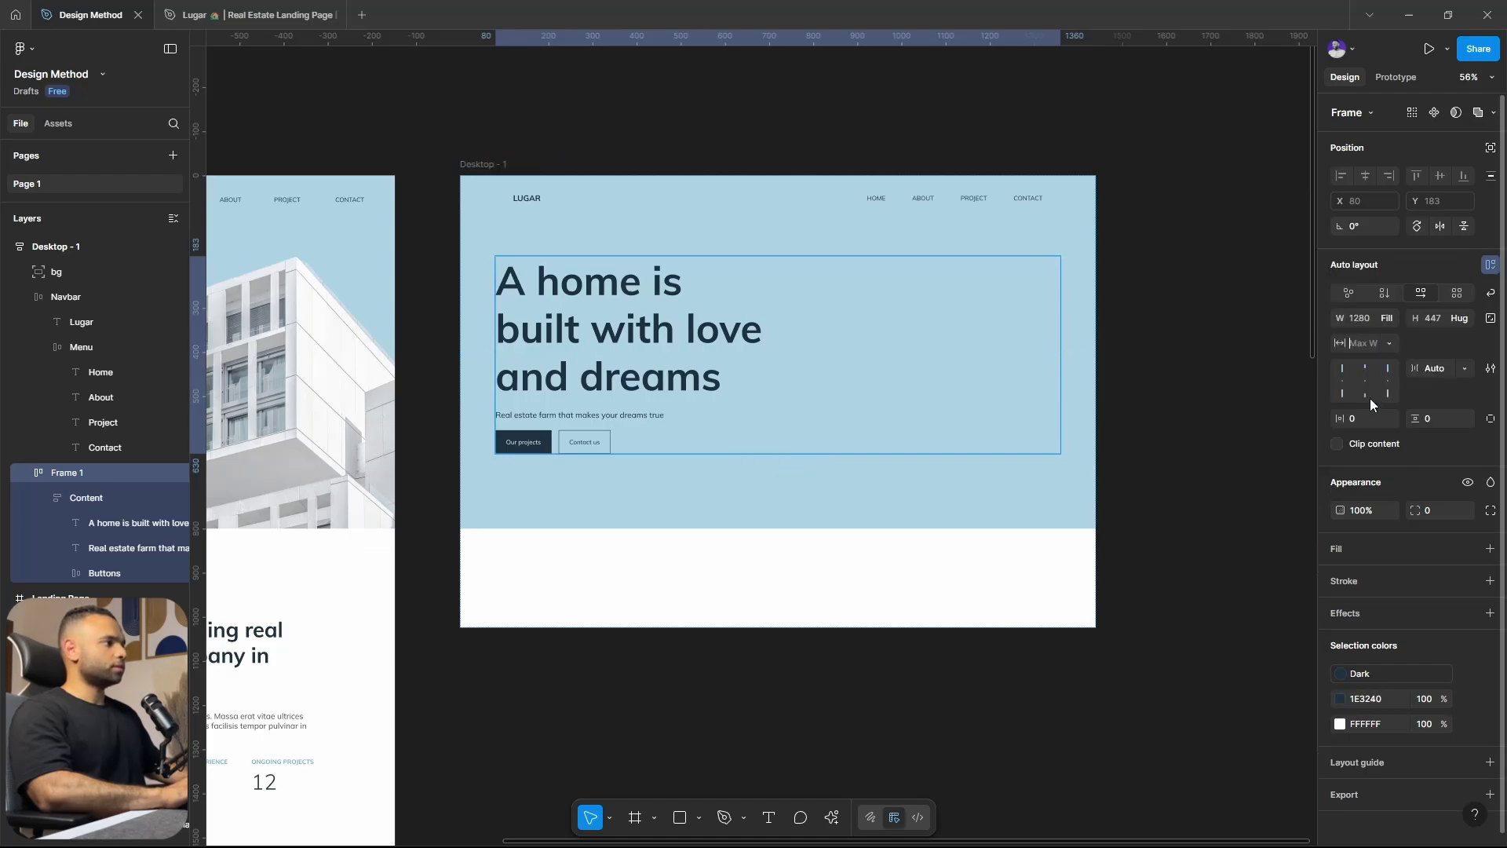
{"action": "type", "text": "1200"}
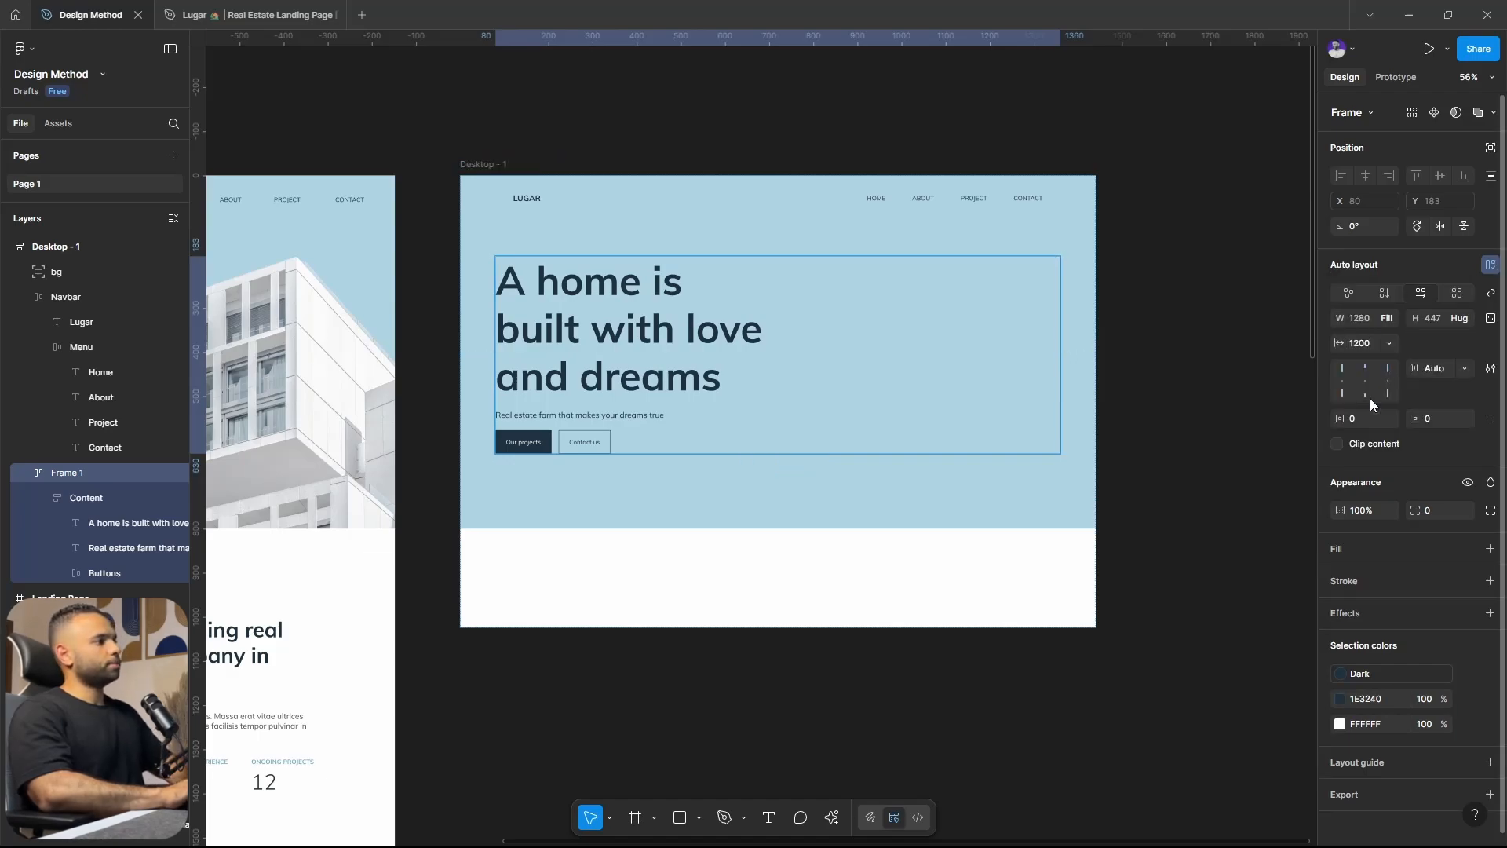
{"action": "key", "text": "Return"}
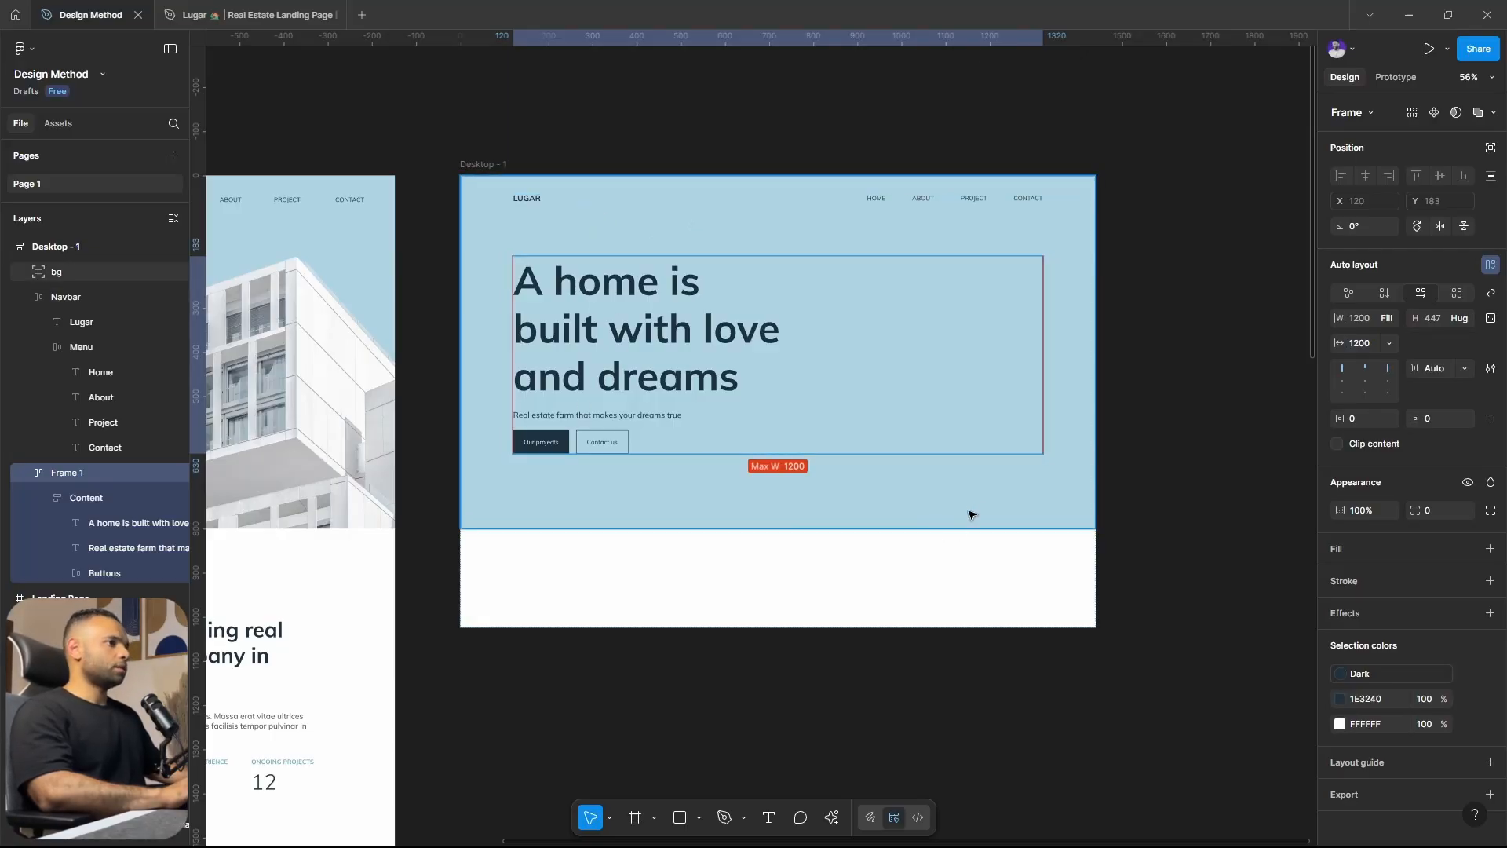
Paste the House 1 image into the Desktop - 1 frame and make it ignore auto layout.
{"action": "left_click", "coordinate": [1153, 474]}
{"action": "key", "text": "ctrl+v"}
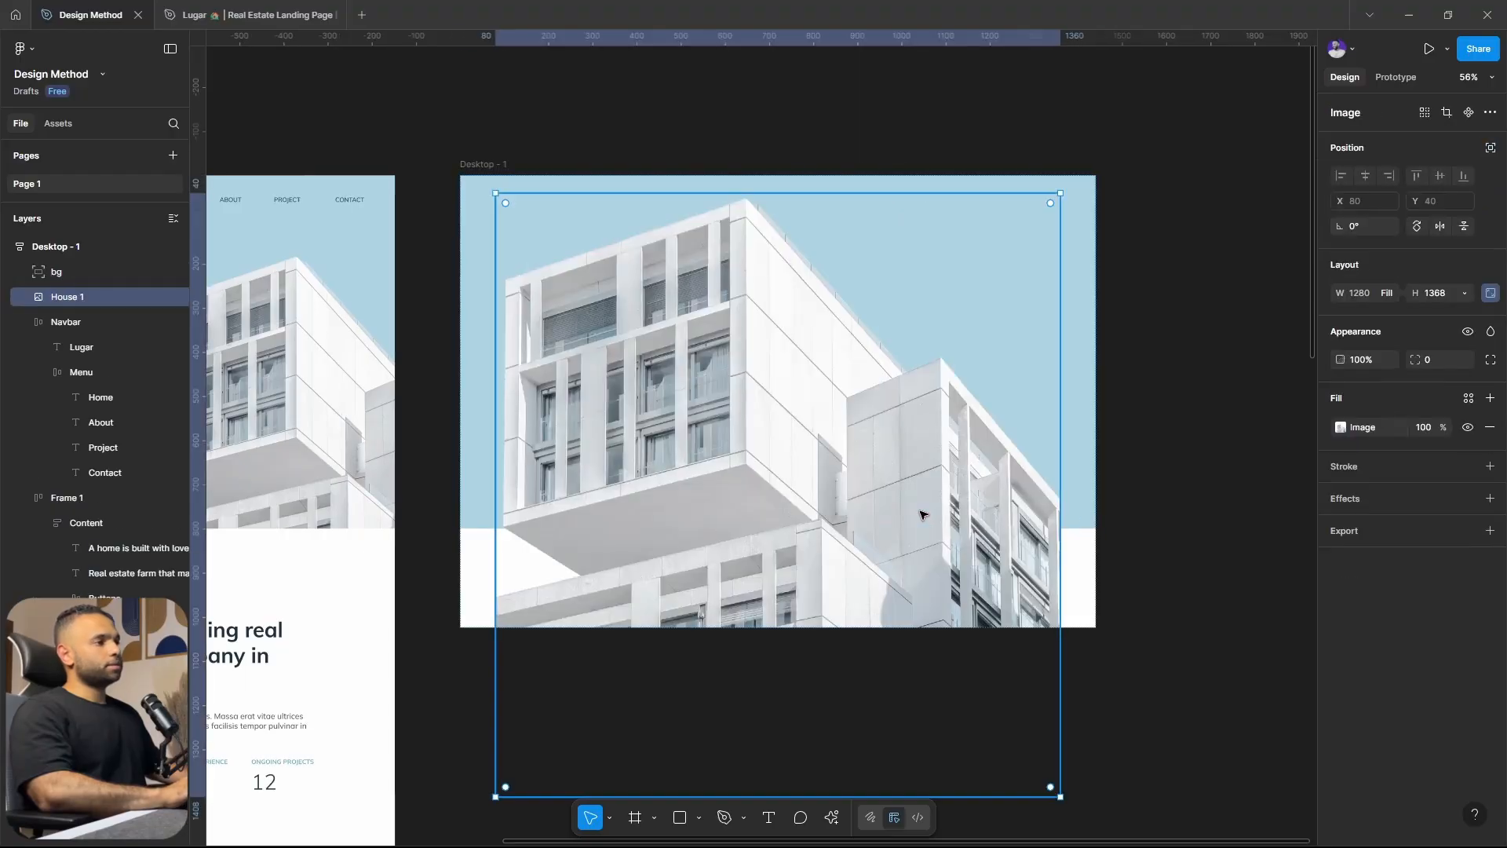
{"action": "left_click", "coordinate": [1488, 149]}
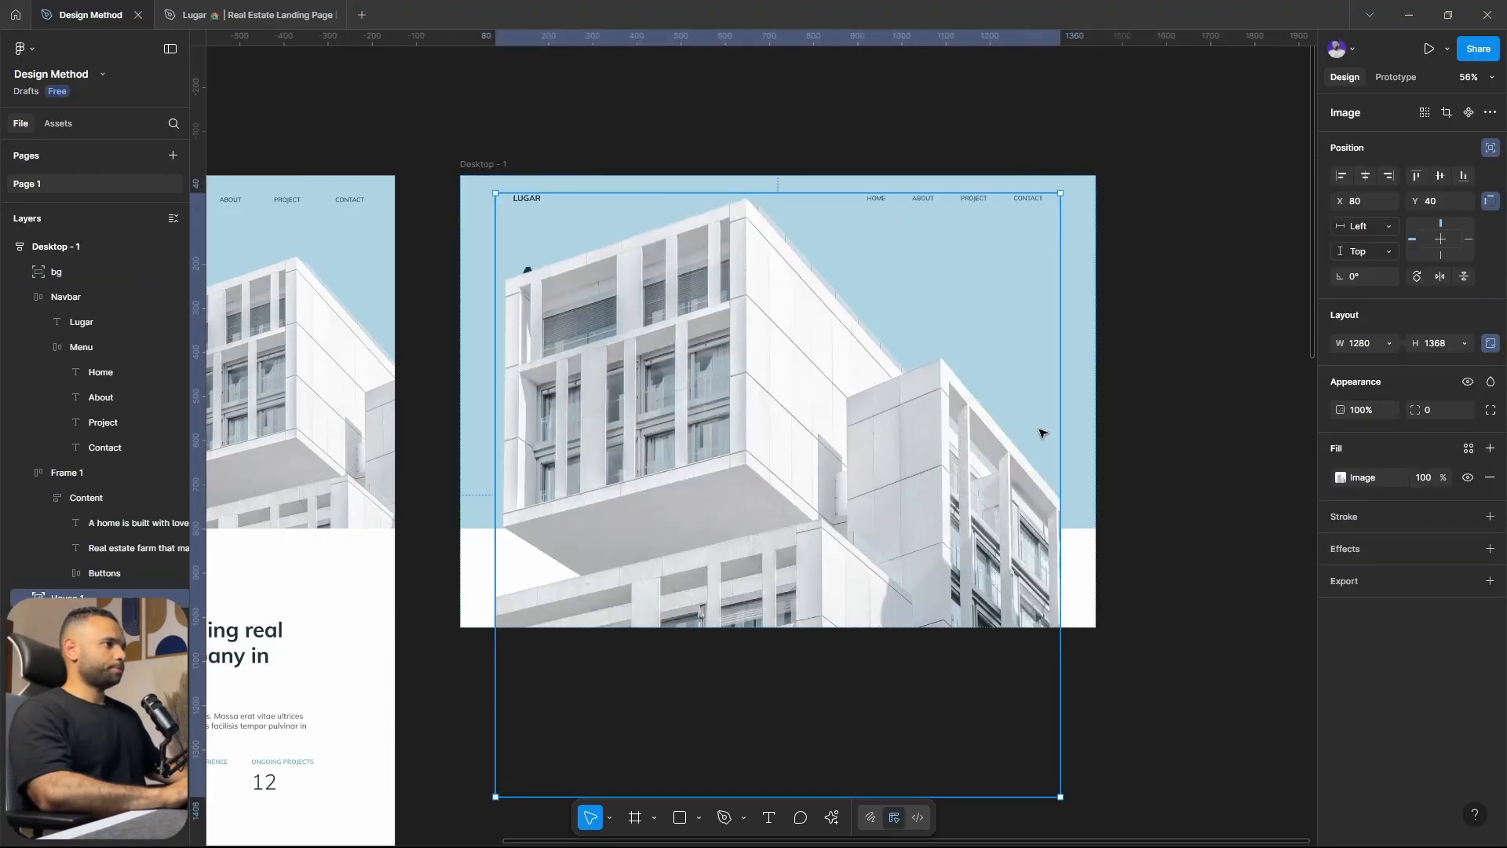
Scale the House 1 image down to about 638 × 682 and align it with the blue background's lower-right corner.
{"action": "left_click_drag", "start_coordinate": [781, 553], "coordinate": [865, 424]}
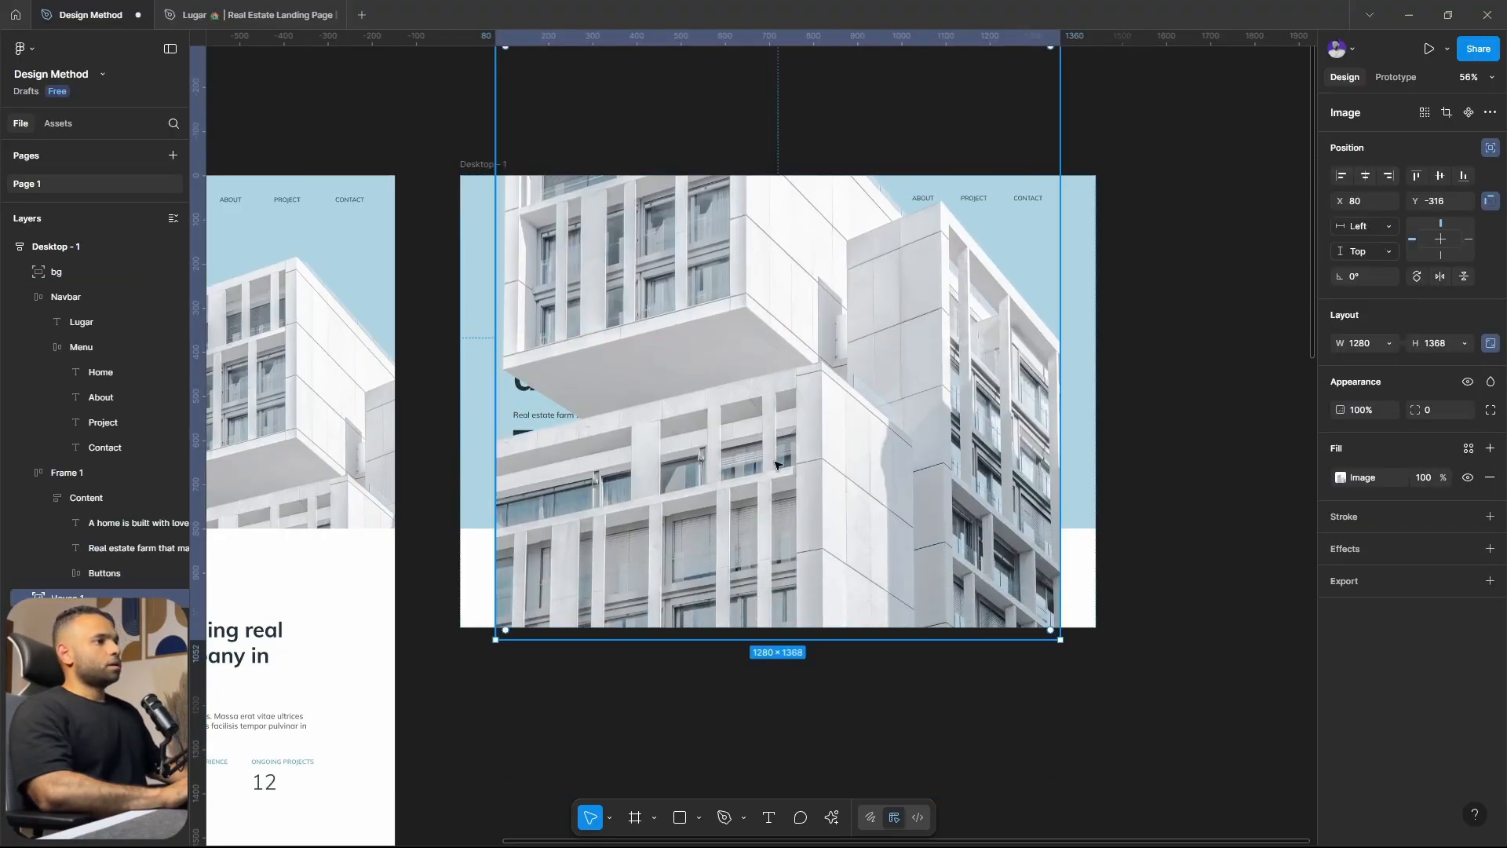
{"action": "left_click_drag", "start_coordinate": [776, 469], "coordinate": [842, 385]}
{"action": "scroll", "coordinate": [842, 384], "scroll_direction": "up", "scroll_amount": 3}
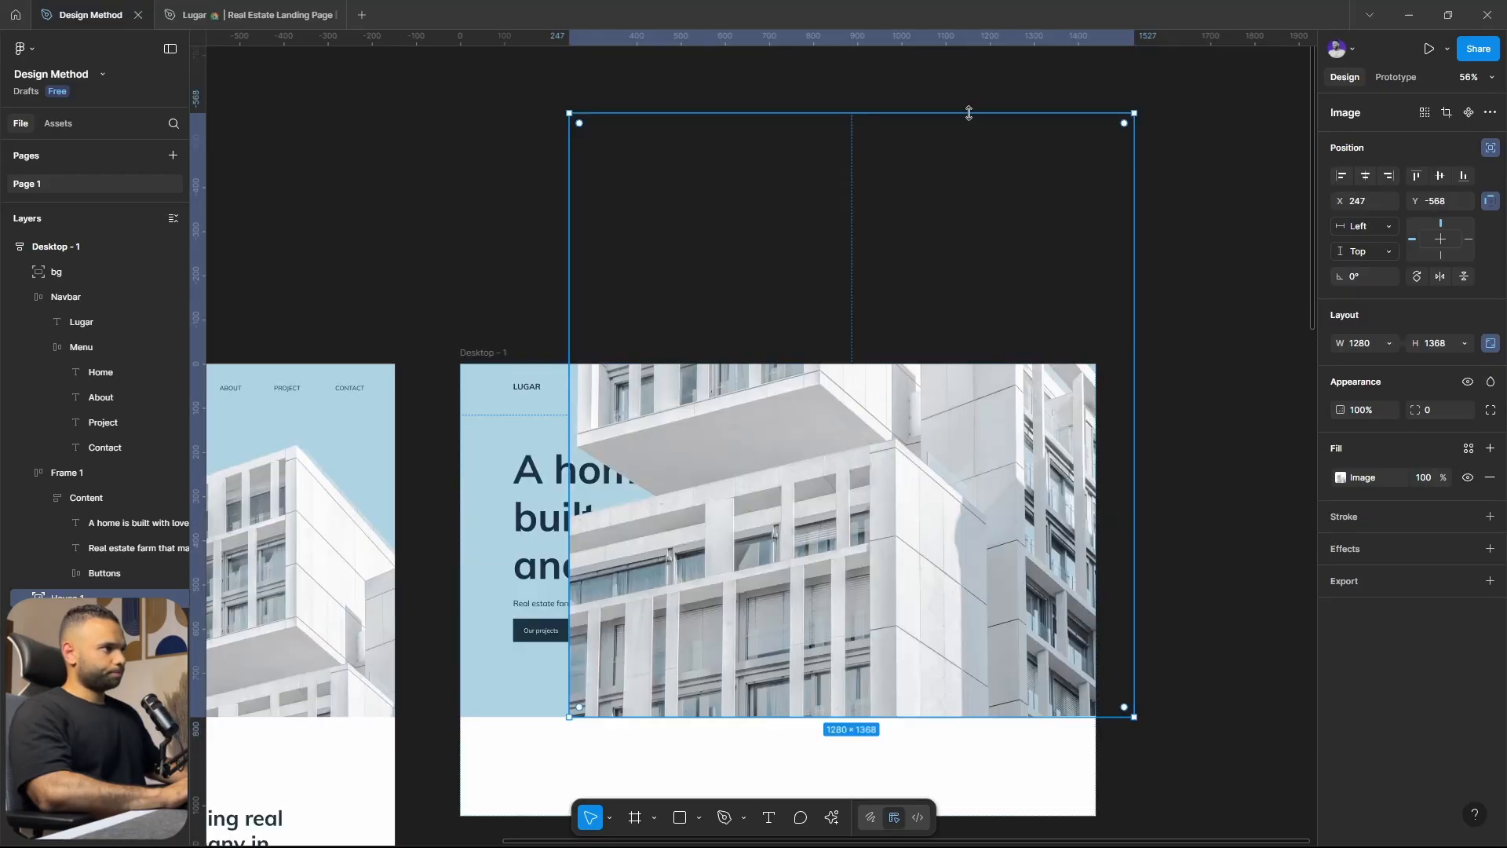
{"action": "left_click_drag", "start_coordinate": [969, 112], "coordinate": [973, 414]}
{"action": "left_click_drag", "start_coordinate": [859, 558], "coordinate": [962, 562]}
{"action": "scroll", "coordinate": [902, 555], "scroll_direction": "left", "scroll_amount": 4}
{"action": "scroll", "coordinate": [902, 555], "scroll_direction": "down", "scroll_amount": 2}
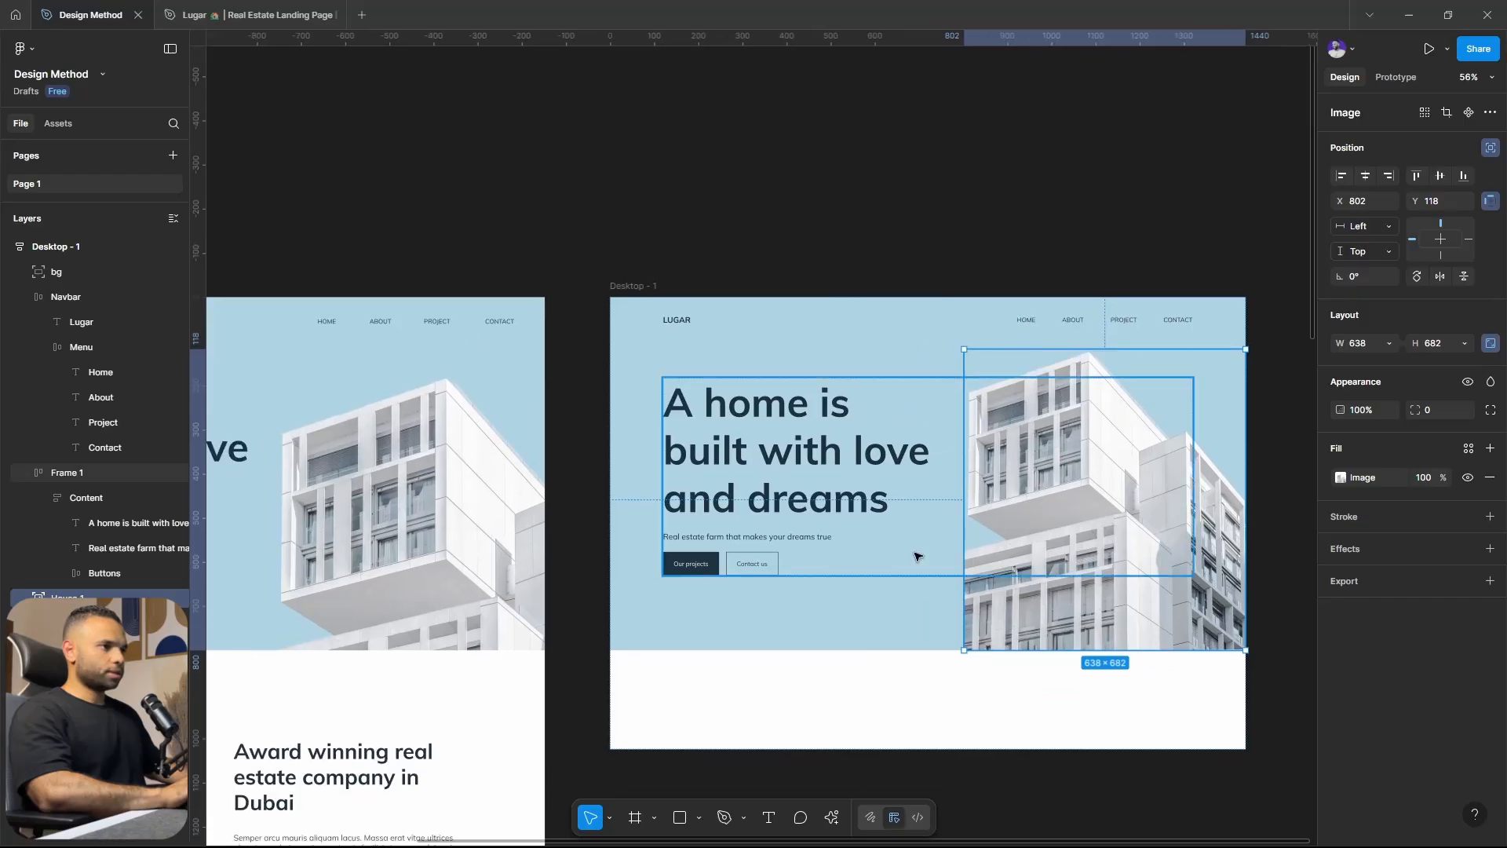
Widen the House 1 image to about 948 and shift it to about X 780 so it extends past the frame's right edge.
{"action": "mouse_move", "coordinate": [1026, 645]}
{"action": "left_mouse_down"}
{"action": "mouse_move", "coordinate": [1047, 553]}
{"action": "mouse_move", "coordinate": [1035, 646]}
{"action": "left_mouse_up"}
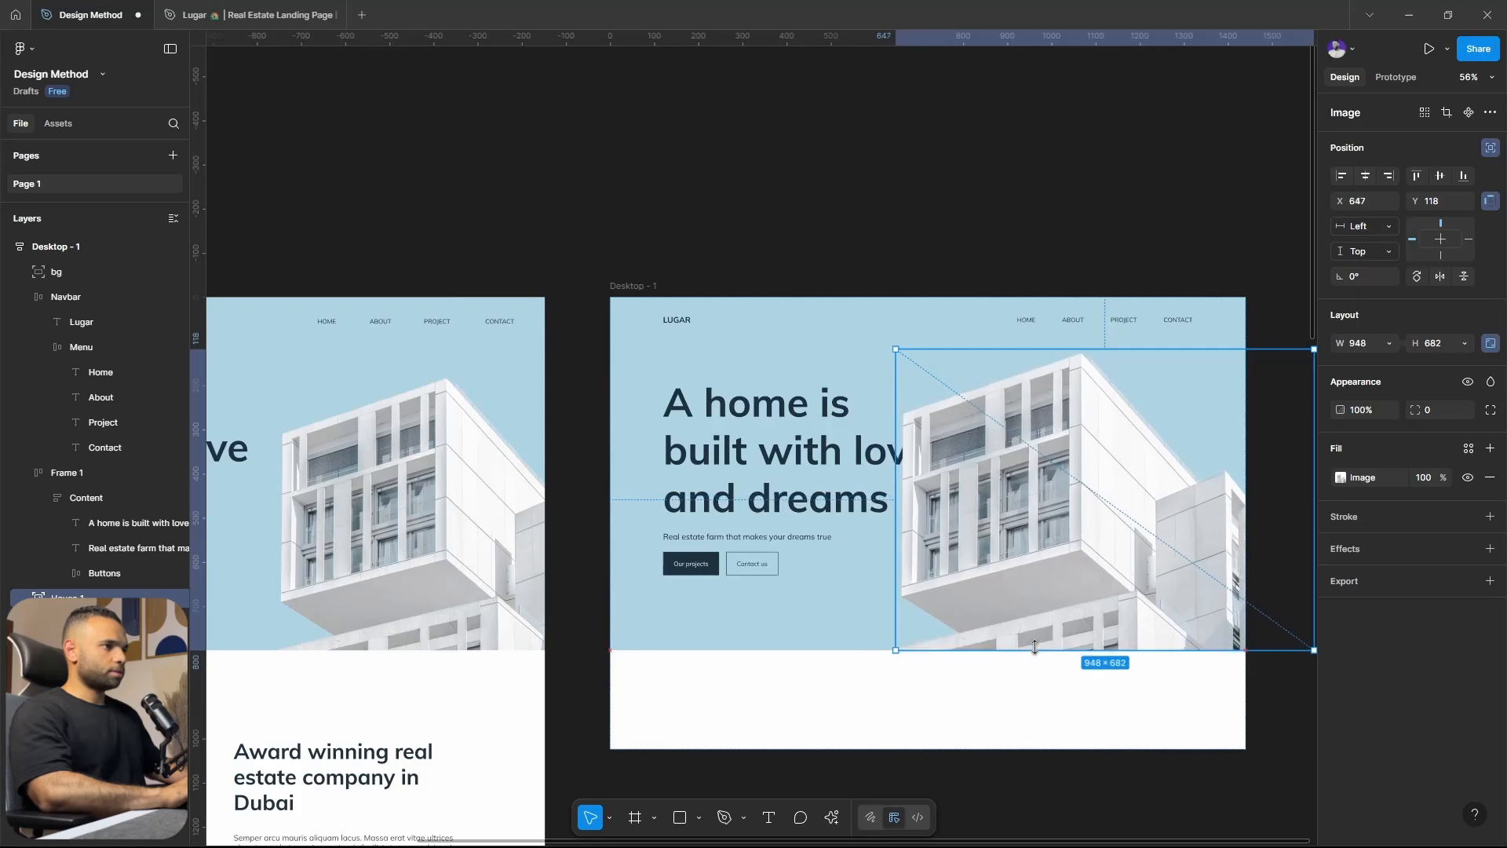
{"action": "left_click_drag", "start_coordinate": [1034, 554], "coordinate": [1094, 547]}
{"action": "scroll", "coordinate": [1138, 628], "scroll_direction": "down", "scroll_amount": 2}
{"action": "scroll", "coordinate": [1207, 744], "scroll_direction": "up", "scroll_amount": 2}
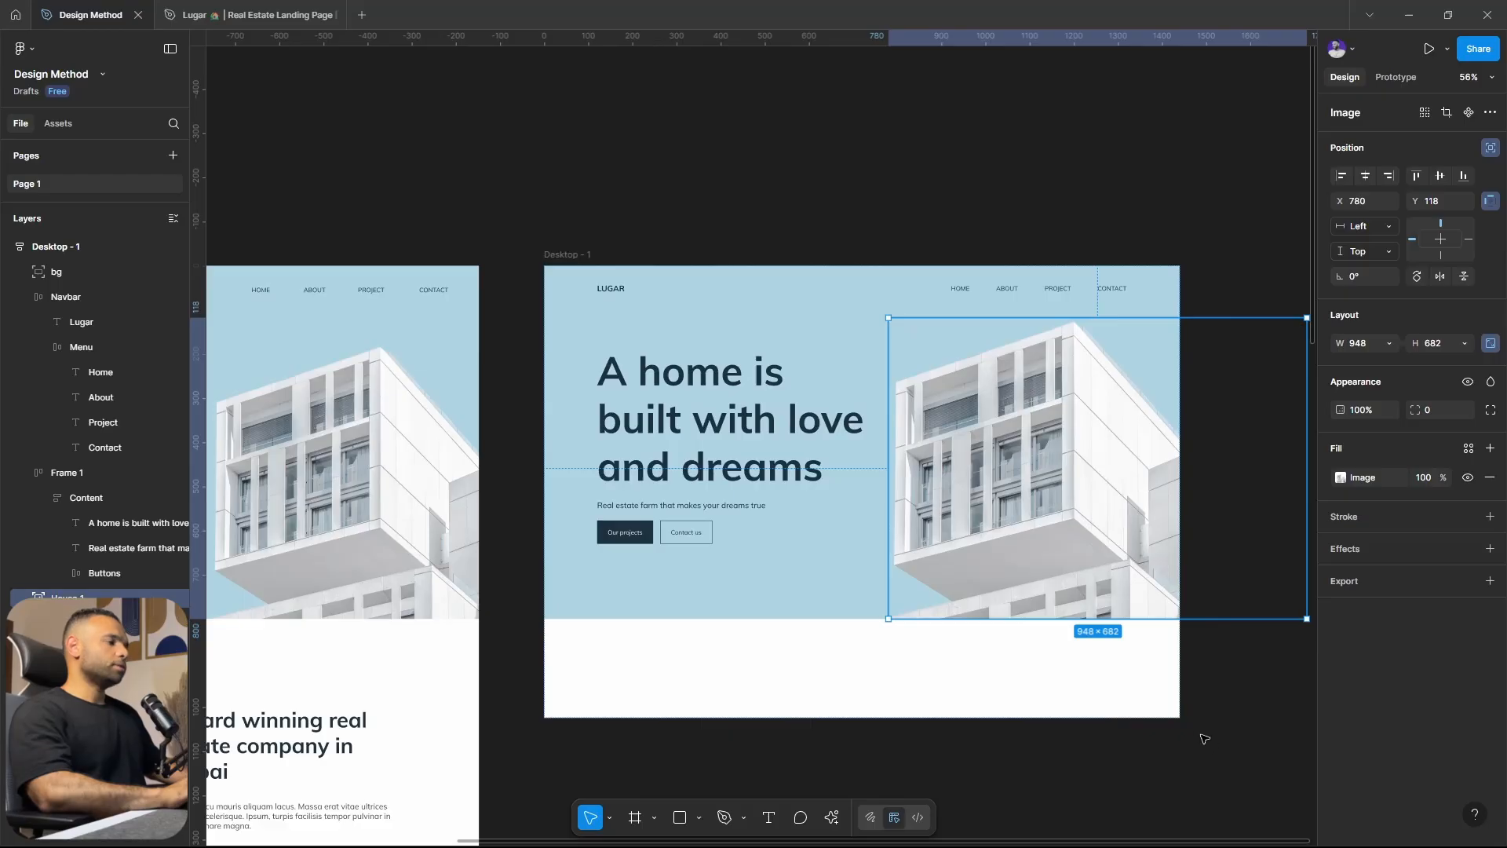
Set the House 1 image's constraints to Right and Bottom.
{"action": "left_click", "coordinate": [1203, 735]}
{"action": "left_click", "coordinate": [1117, 521]}
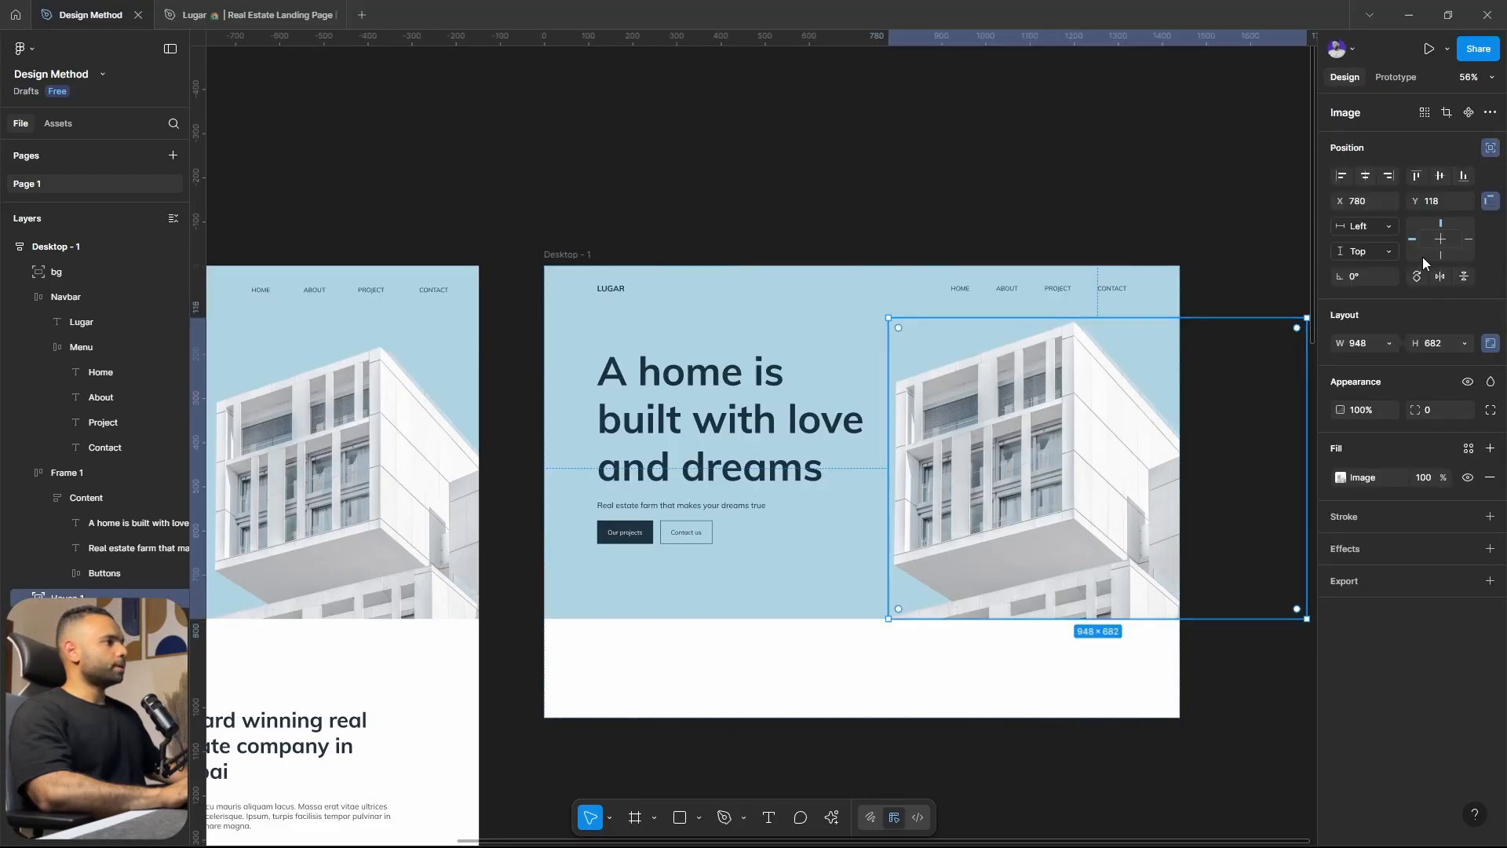
{"action": "left_click", "coordinate": [1053, 183]}
Try resizing the Desktop - 1 frame by its right edge to test how the hero layout and House 1 image respond.
{"action": "scroll", "coordinate": [939, 185], "scroll_direction": "down", "scroll_amount": 3}
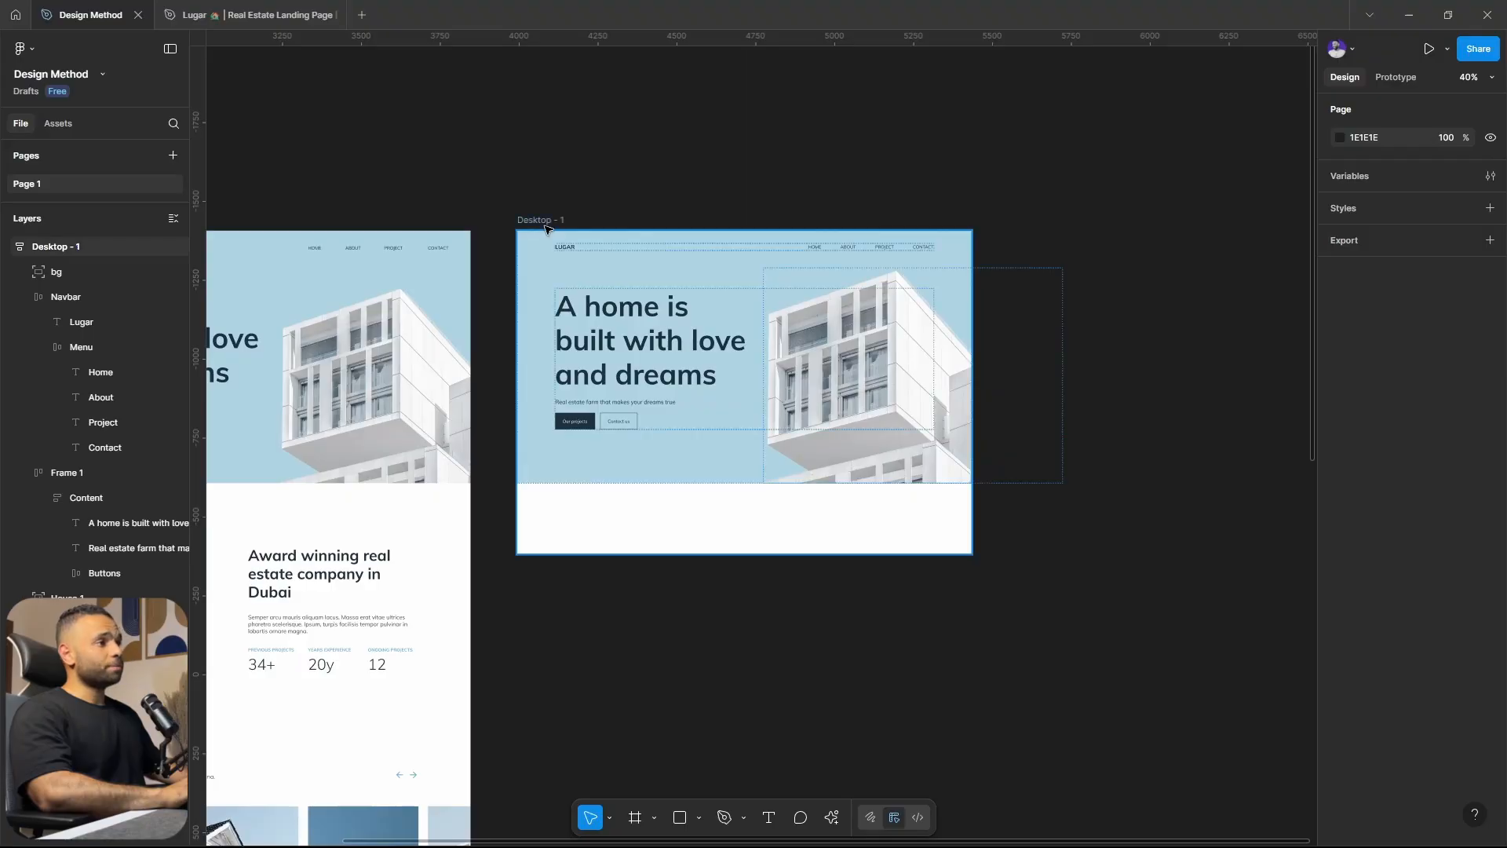
{"action": "left_click", "coordinate": [547, 227]}
{"action": "scroll", "coordinate": [546, 226], "scroll_direction": "down", "scroll_amount": 3}
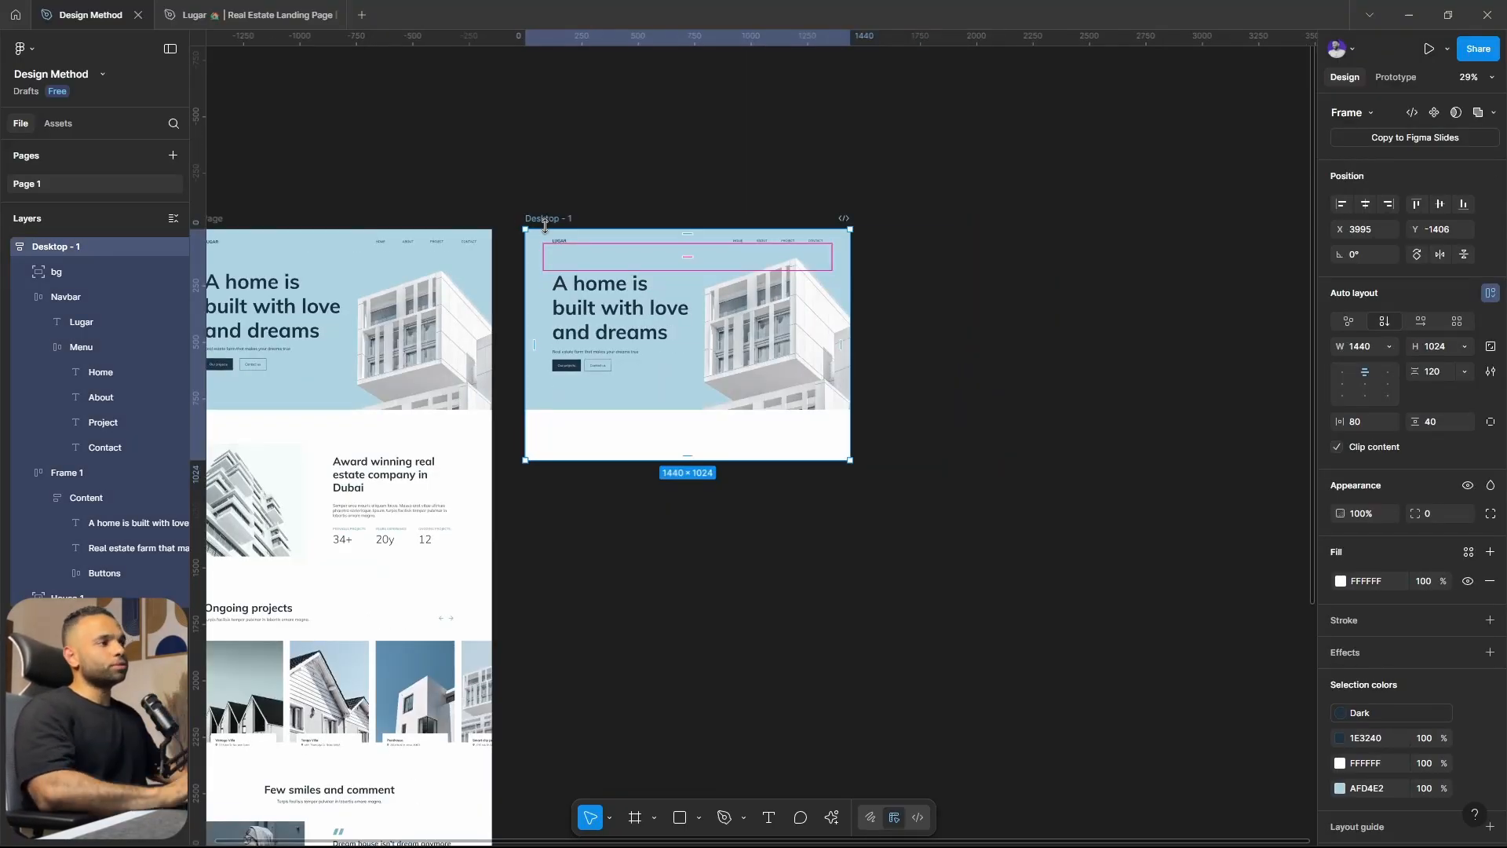
{"action": "left_click_drag", "start_coordinate": [851, 322], "coordinate": [854, 585]}
{"action": "left_click", "coordinate": [852, 584]}
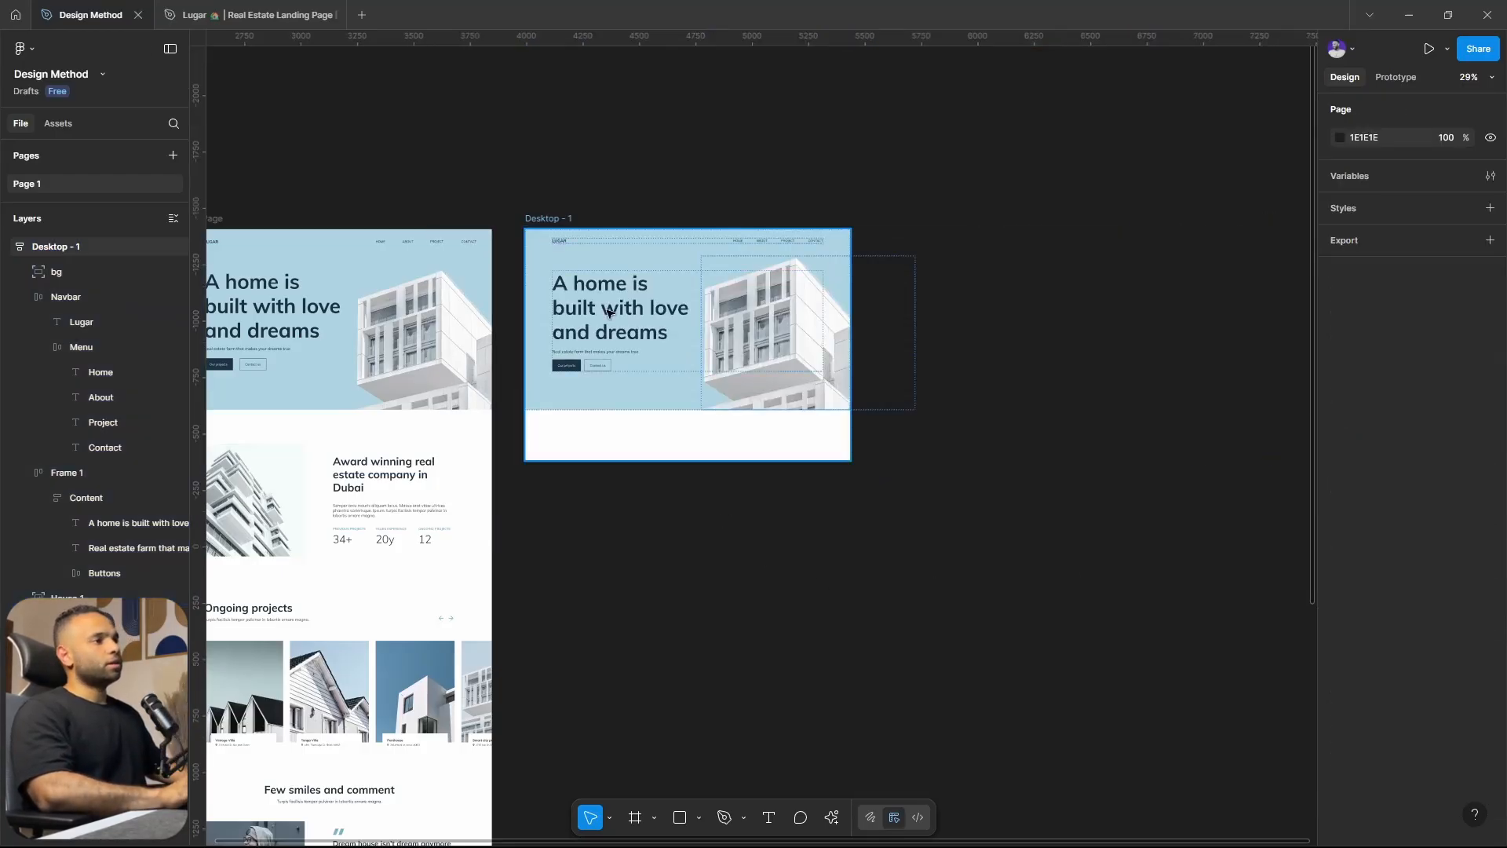
Move the Desktop - 1 frame farther from the Landing Page frame, to about X 4468.
{"action": "left_click", "coordinate": [556, 221]}
{"action": "scroll", "coordinate": [664, 241], "scroll_direction": "left", "scroll_amount": 3}
{"action": "scroll", "coordinate": [664, 242], "scroll_direction": "up", "scroll_amount": 3}
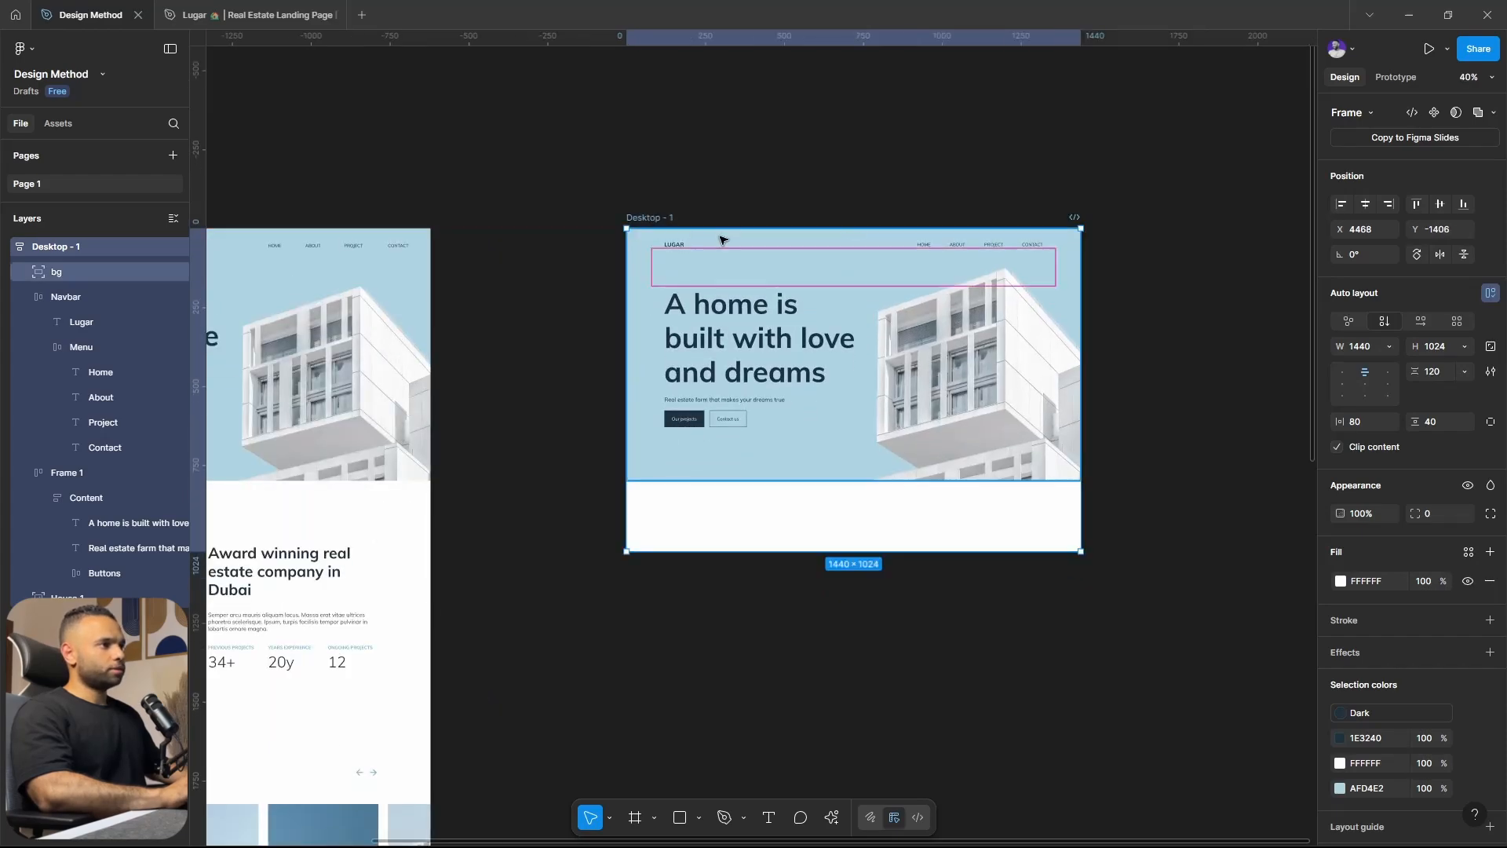
Rename the Frame 1 layer wrapping the hero Content as Hero.
{"action": "left_click", "coordinate": [724, 244]}
{"action": "left_click", "coordinate": [63, 297]}
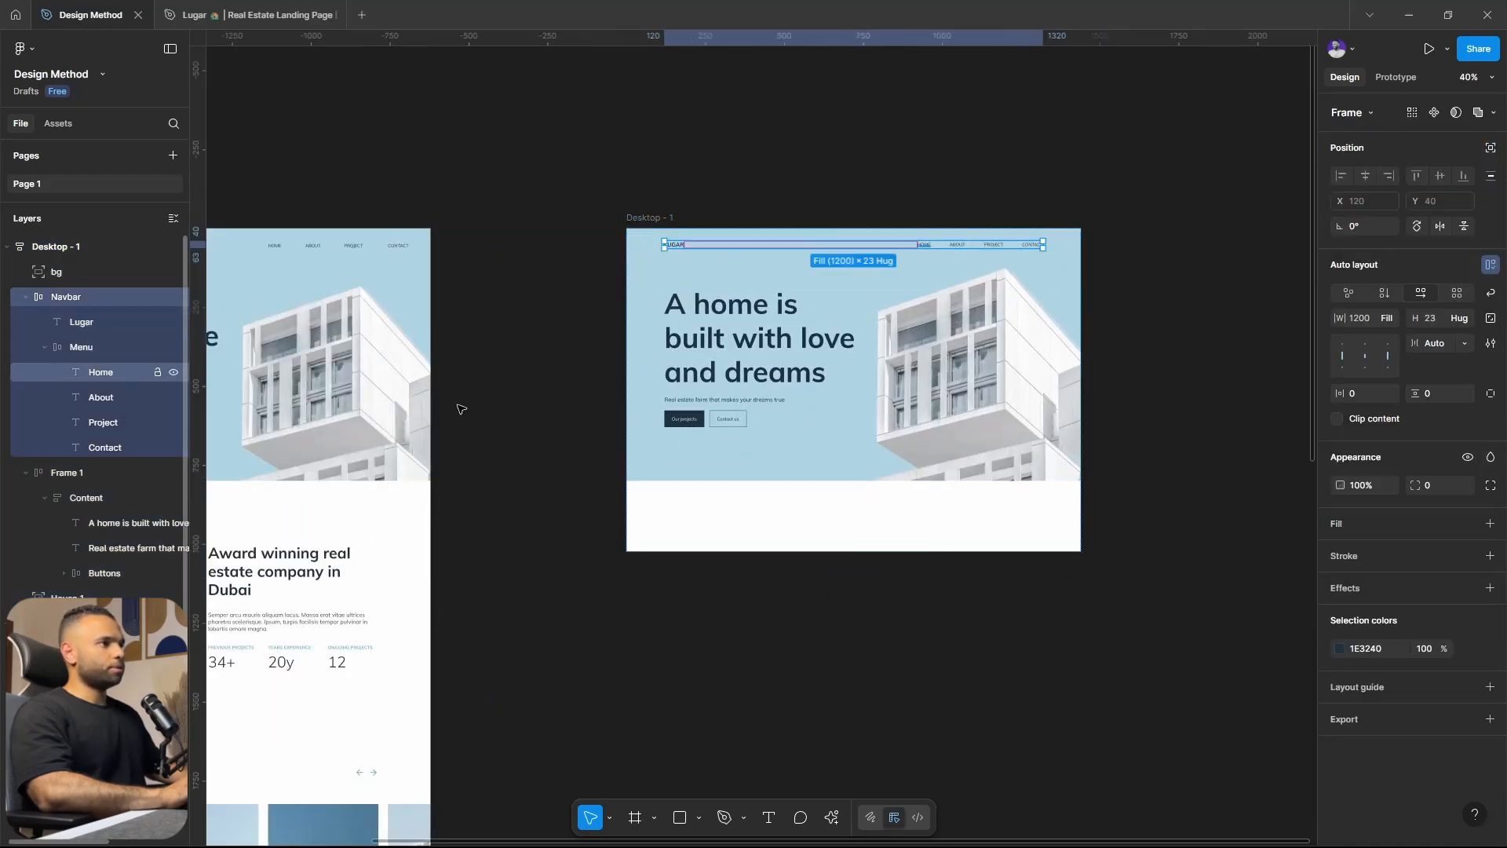
{"action": "left_click", "coordinate": [107, 475]}
{"action": "double_click", "coordinate": [71, 473]}
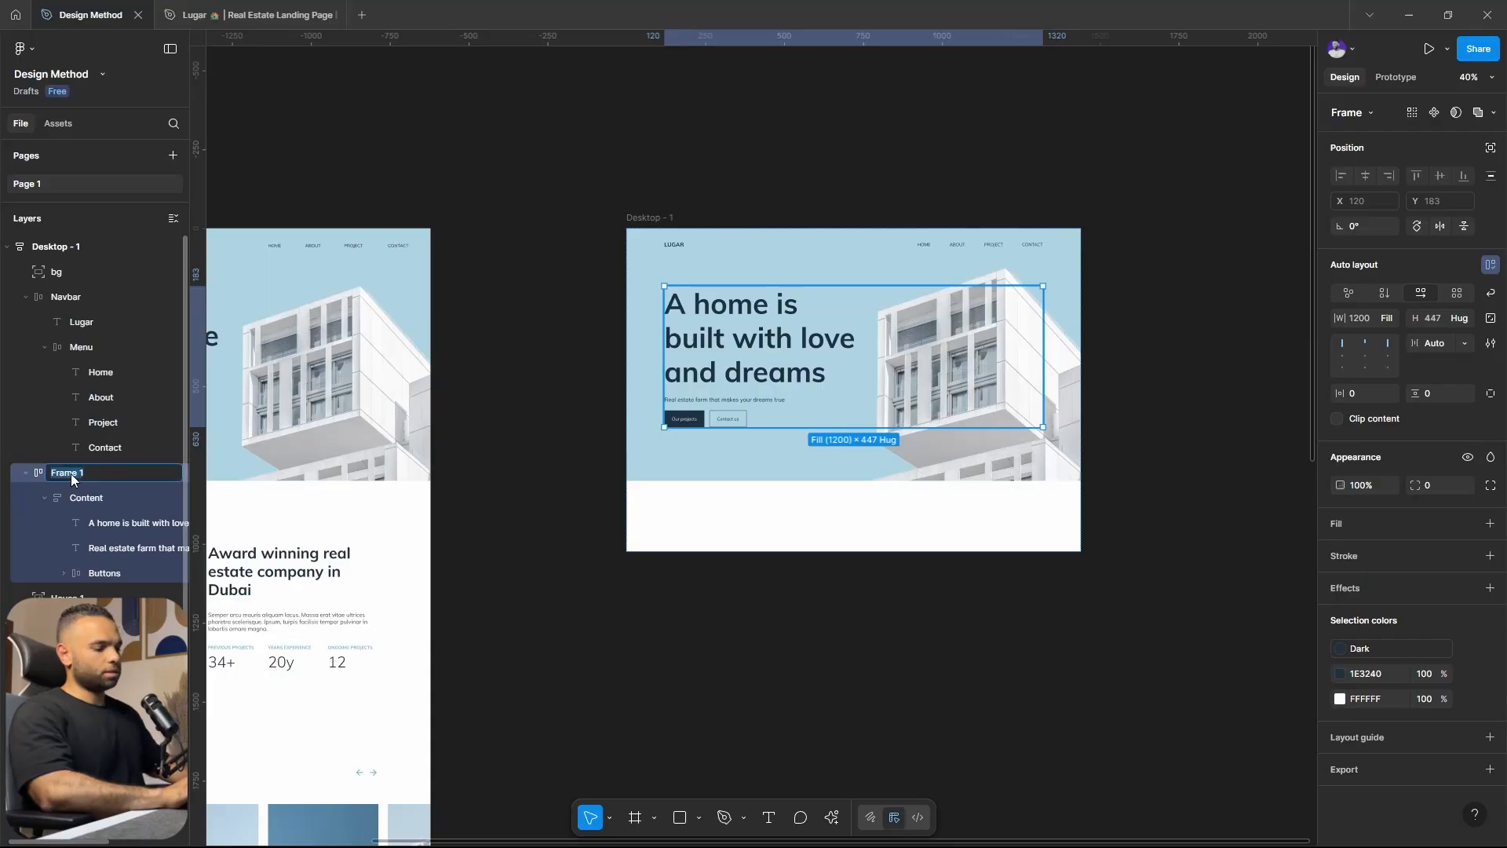
{"action": "key", "text": "Caps_Lock"}
{"action": "type", "text": "H"}
{"action": "key", "text": "Caps_Lock"}
{"action": "type", "text": "ero"}
{"action": "key", "text": "Return"}
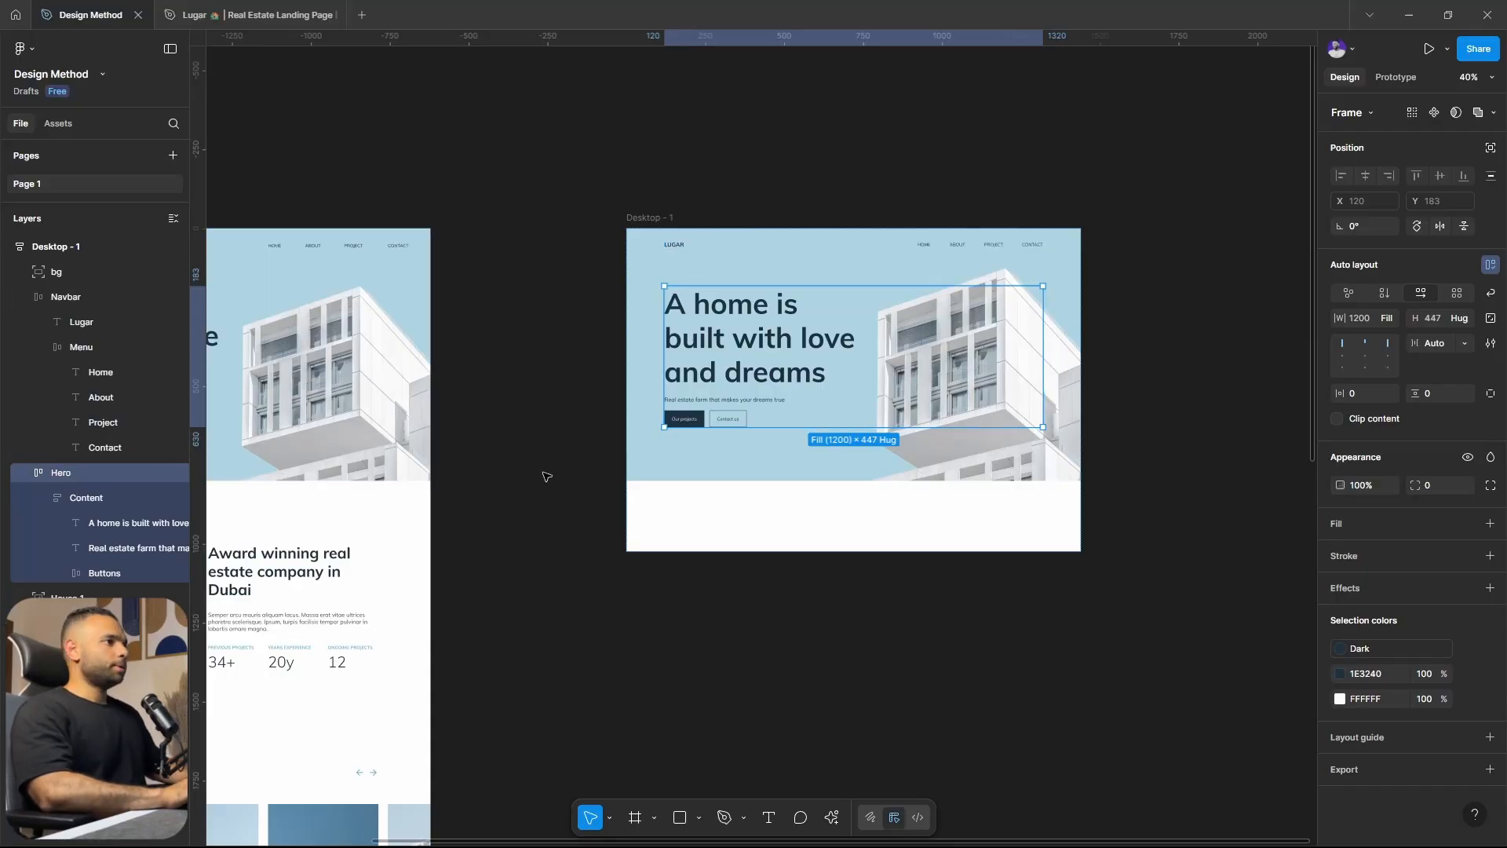
Examine the layer structure of the Landing Page's "Award winning real estate company in Dubai" section.
{"action": "left_click_drag", "start_coordinate": [589, 454], "coordinate": [697, 447]}
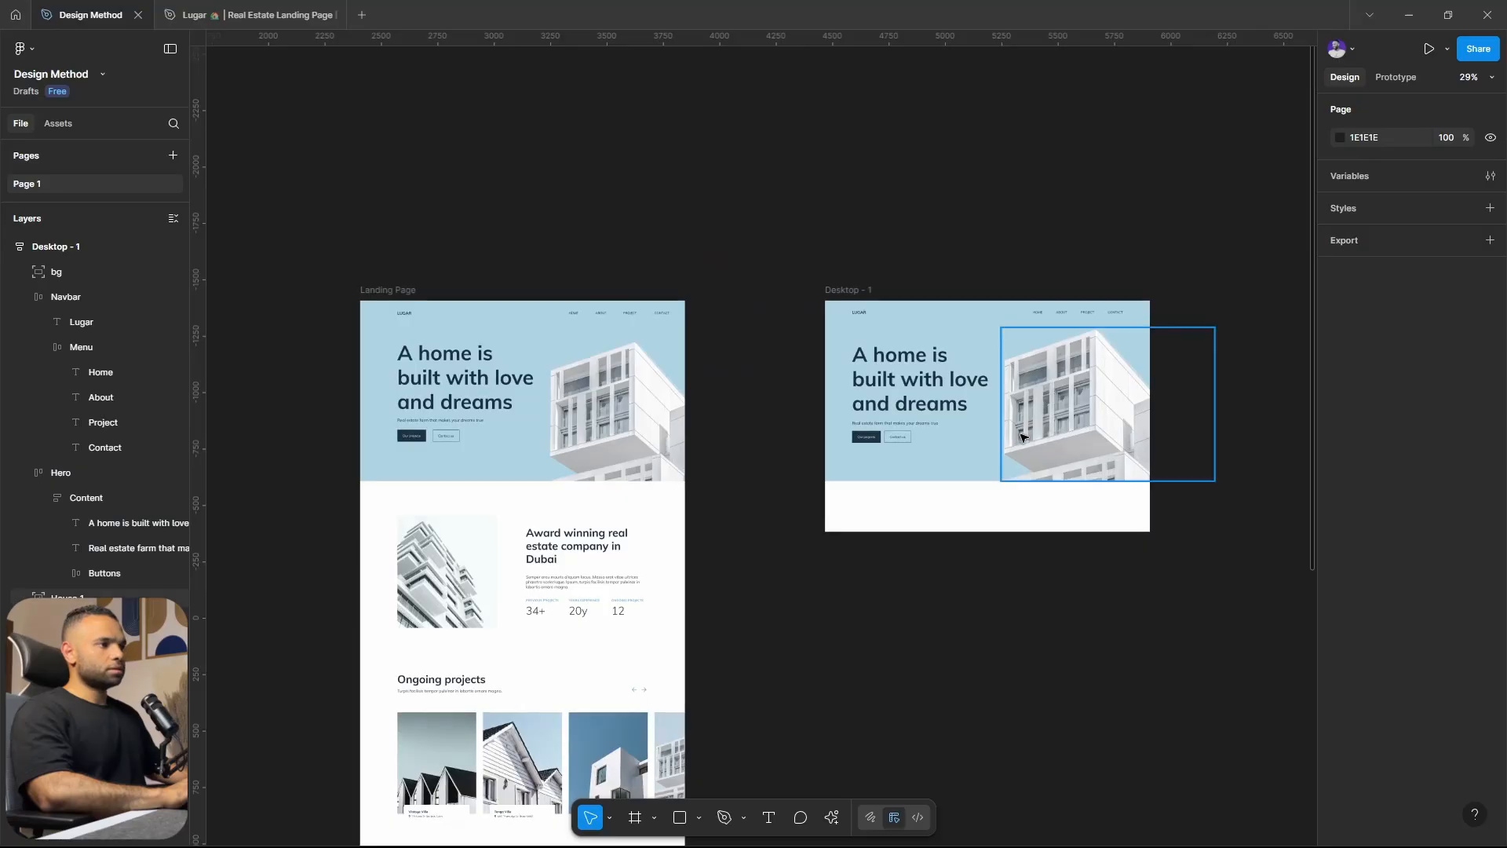
{"action": "scroll", "coordinate": [993, 447], "scroll_direction": "down", "scroll_amount": 2}
{"action": "scroll", "coordinate": [978, 453], "scroll_direction": "up", "scroll_amount": 2}
{"action": "scroll", "coordinate": [930, 474], "scroll_direction": "down", "scroll_amount": 3}
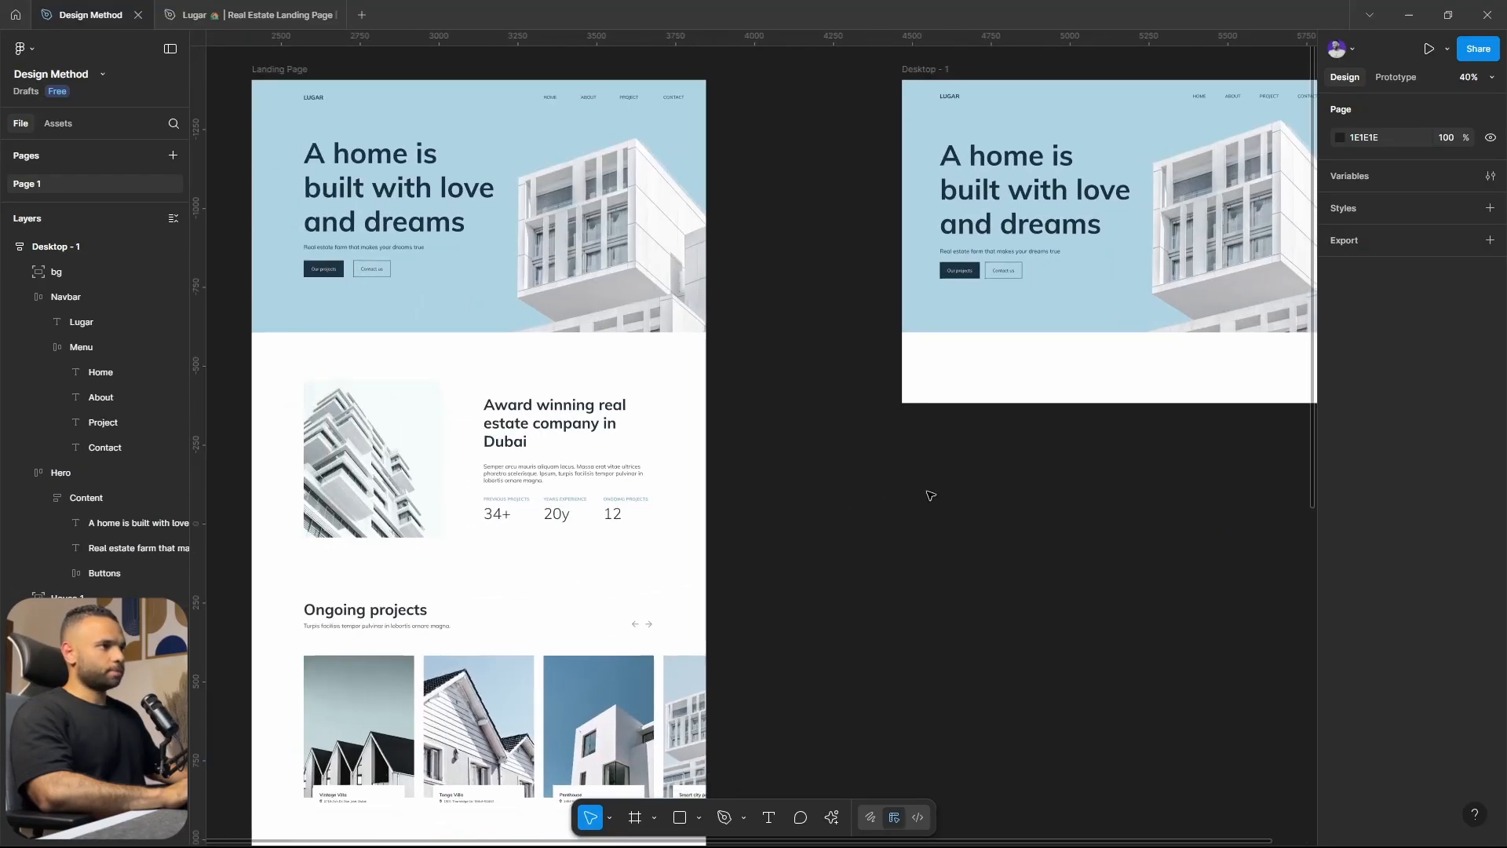
{"action": "left_click", "coordinate": [622, 479]}
{"action": "double_click", "coordinate": [622, 478]}
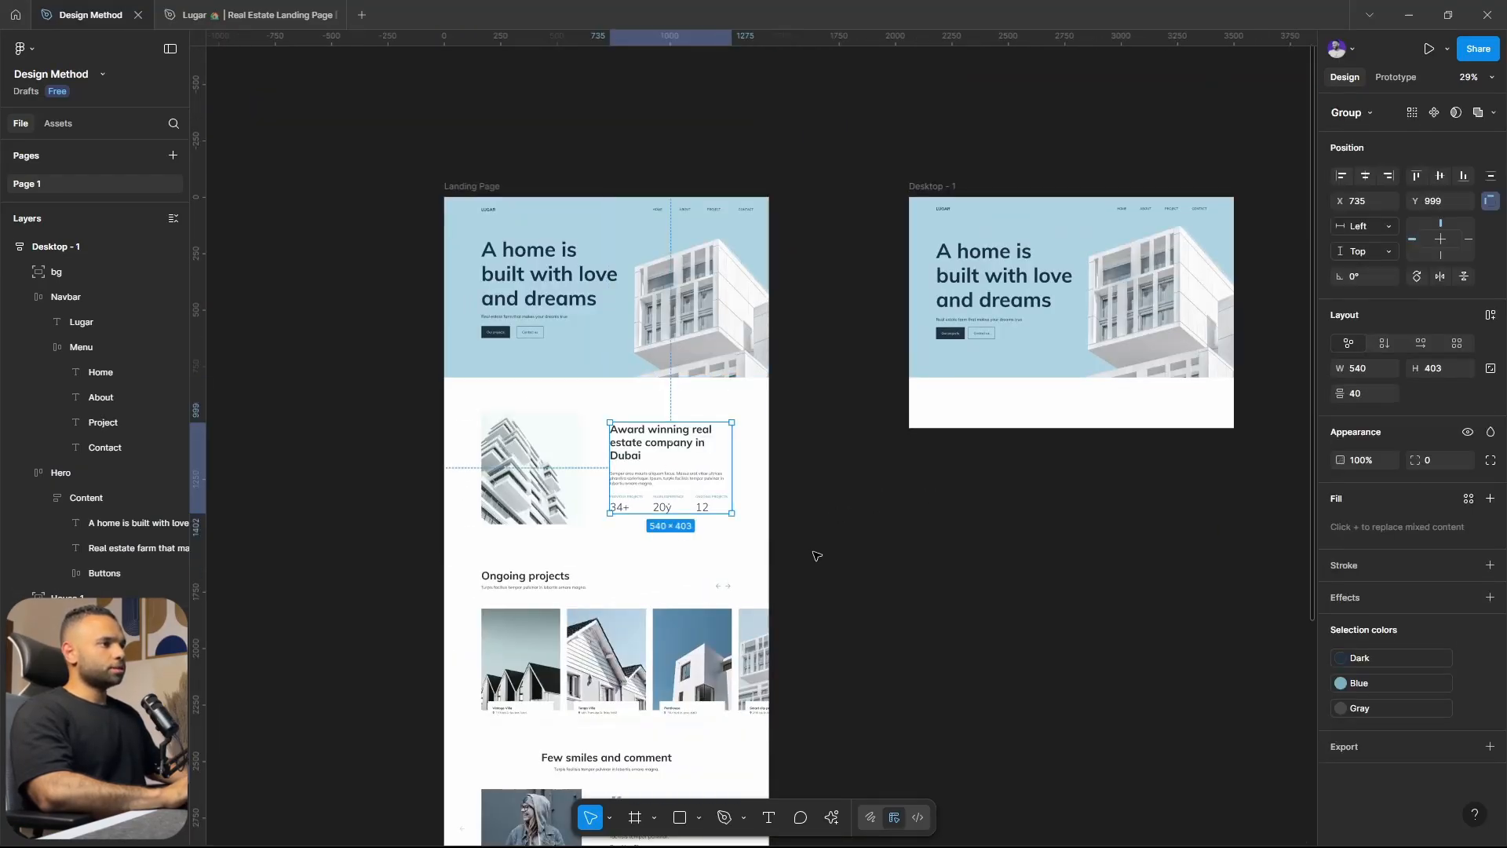
{"action": "key", "text": "Escape"}
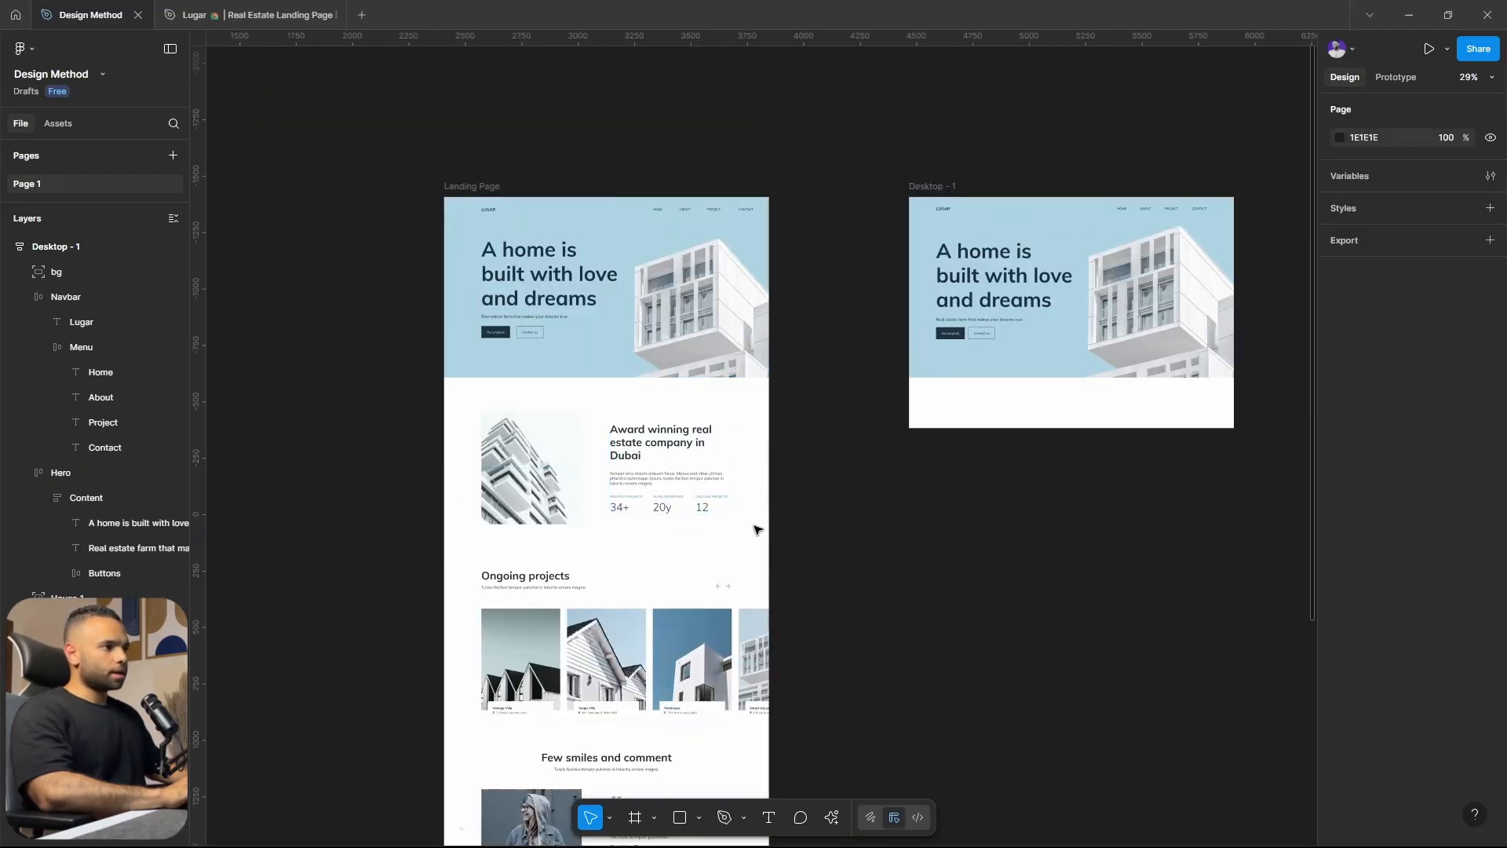
{"action": "left_click", "coordinate": [624, 451]}
{"action": "double_click", "coordinate": [624, 451]}
{"action": "left_click", "coordinate": [663, 490]}
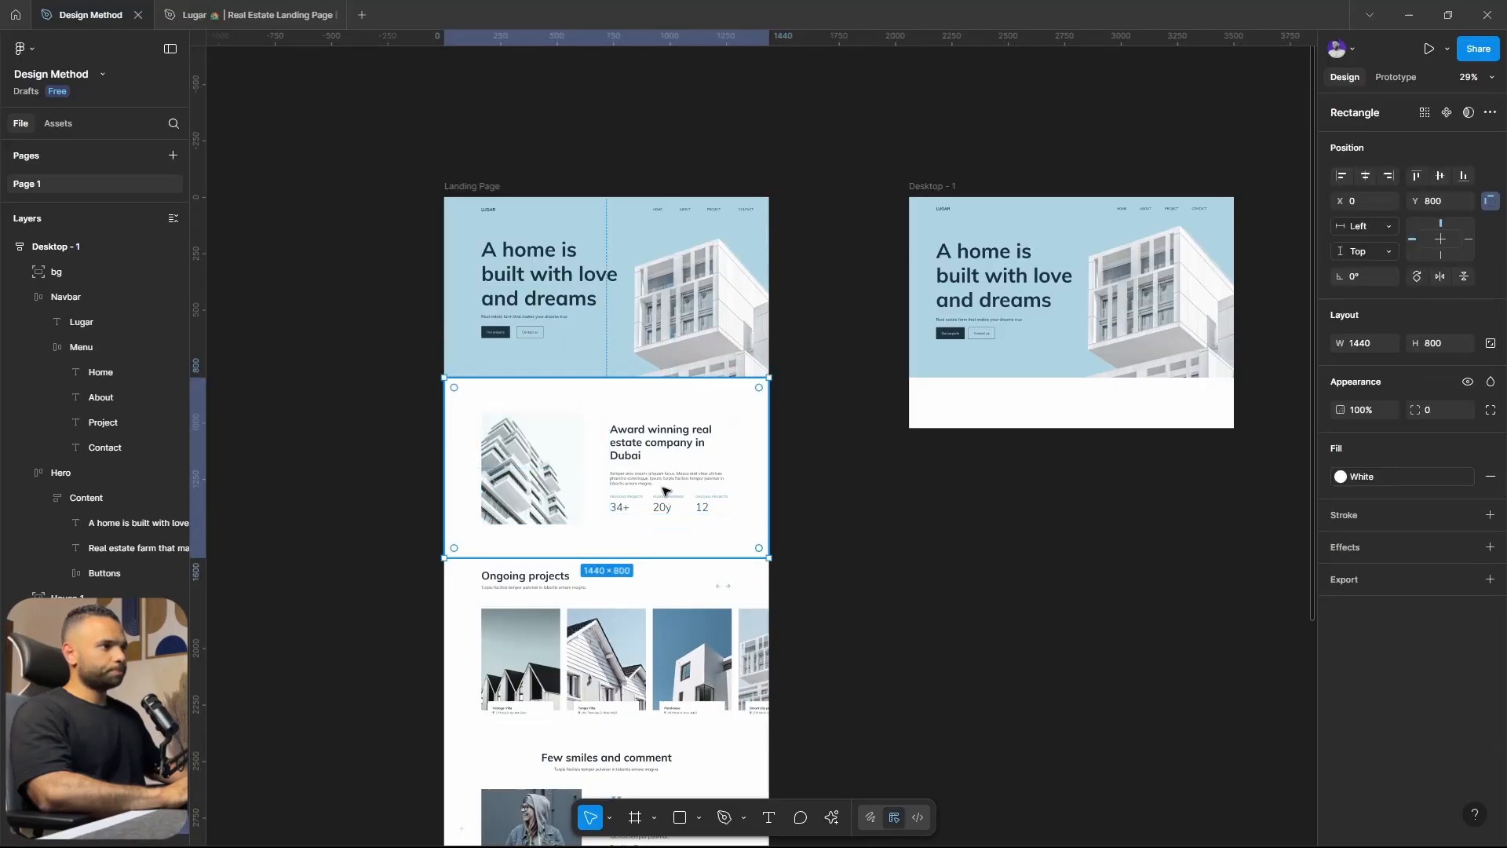
{"action": "scroll", "coordinate": [789, 511], "scroll_direction": "right", "scroll_amount": 3}
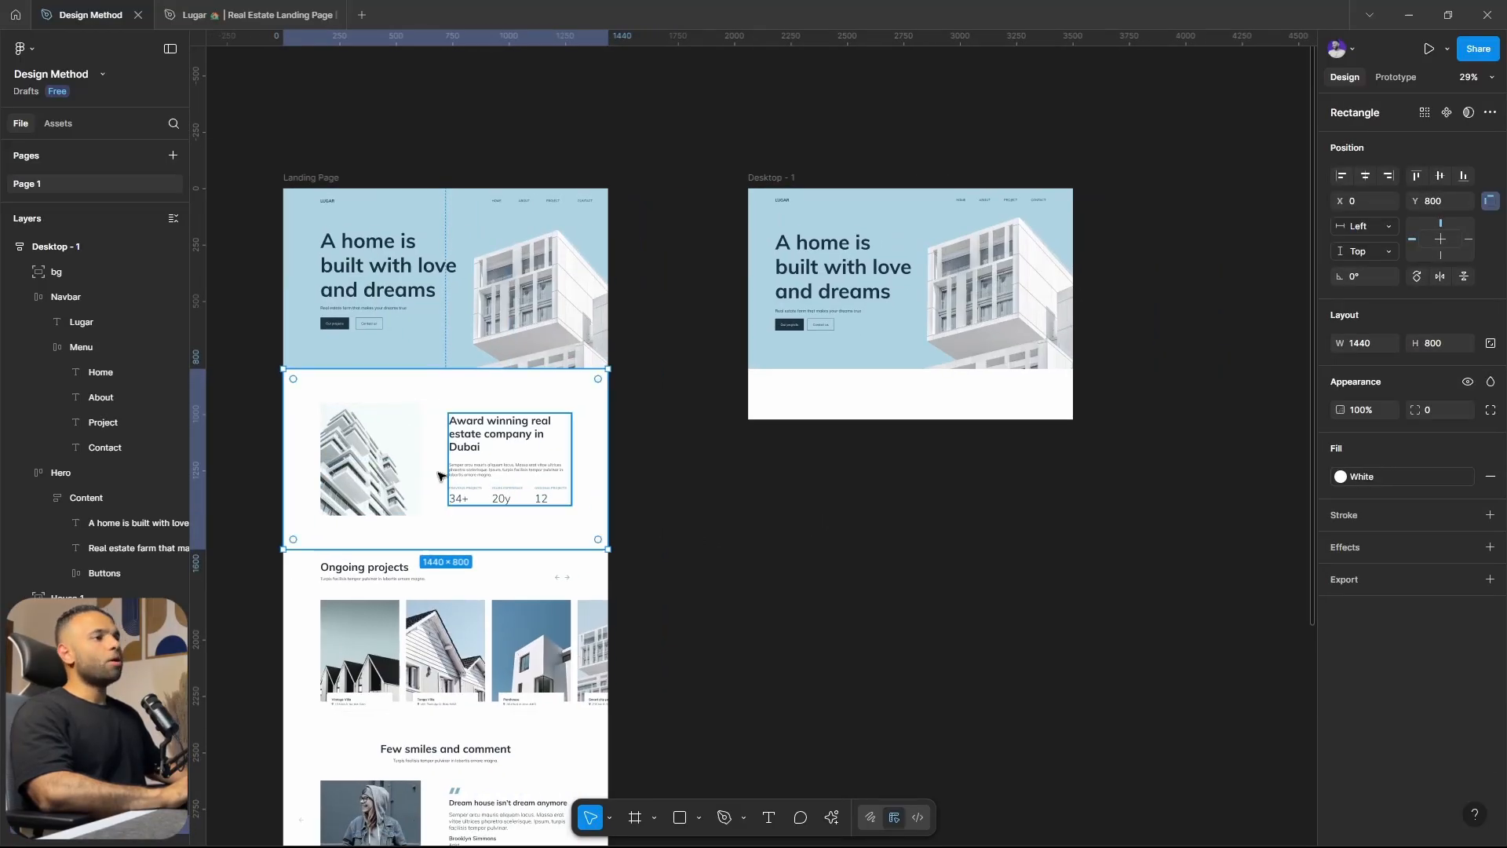
{"action": "scroll", "coordinate": [471, 402], "scroll_direction": "left", "scroll_amount": 2}
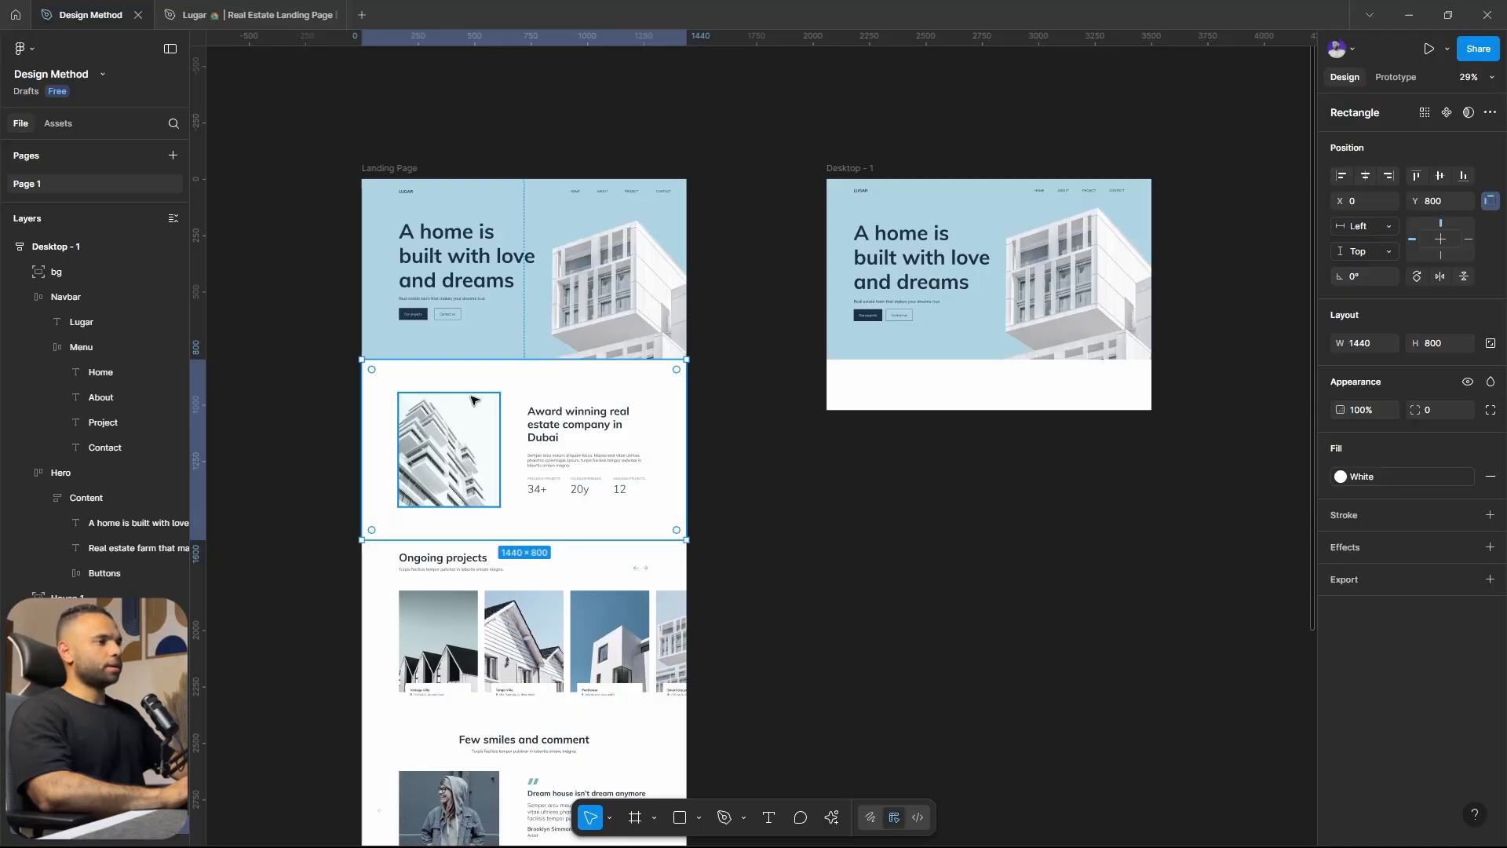
Copy the award-winning company section's image and text as one group into the Desktop - 1 frame below the Hero.
{"action": "key", "text": "Escape"}
{"action": "left_click", "coordinate": [521, 444]}
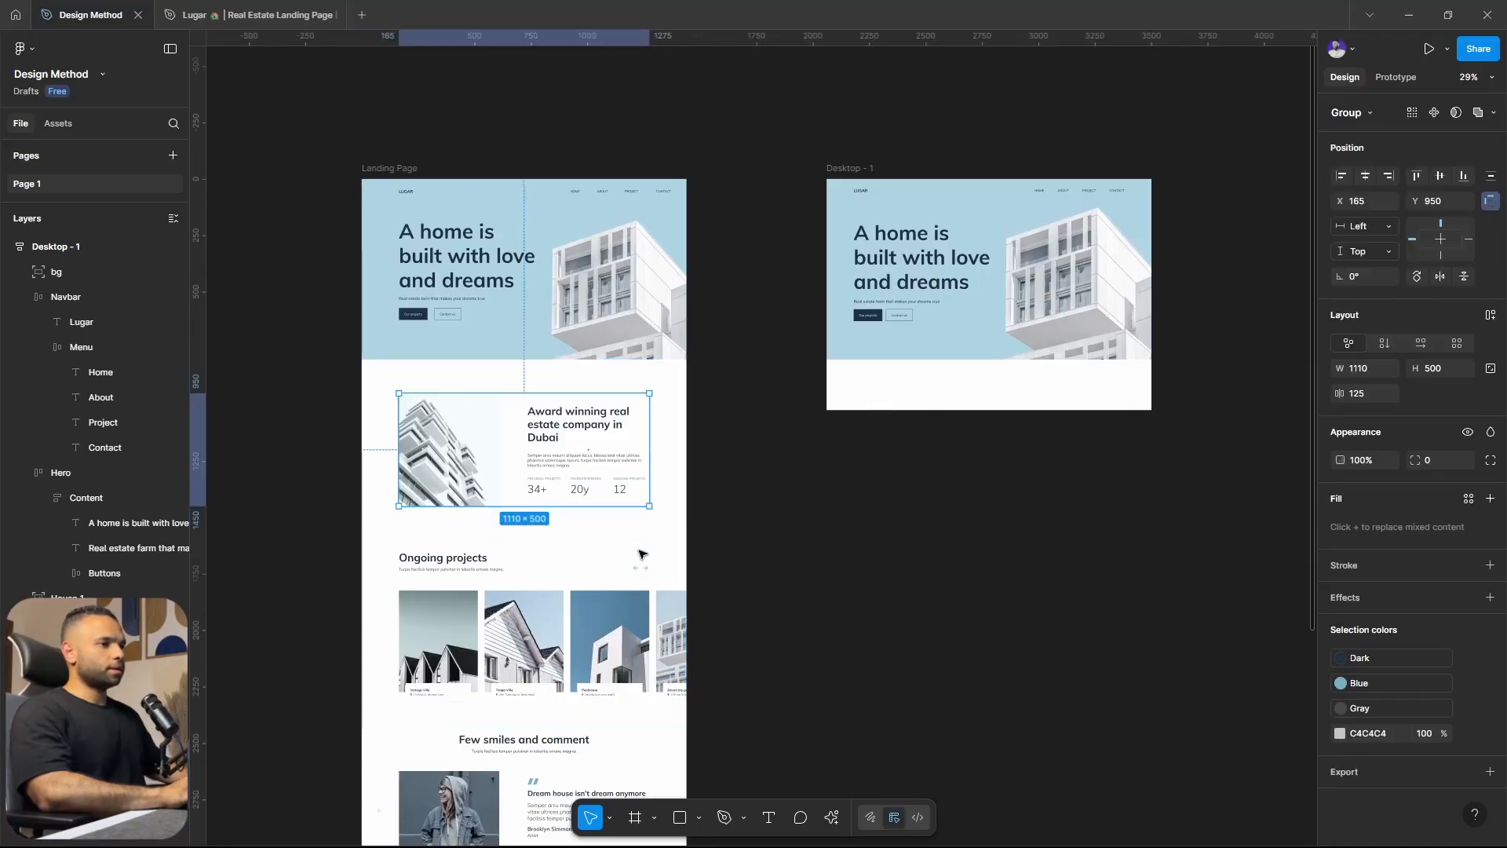
{"action": "key", "text": "ctrl+v"}
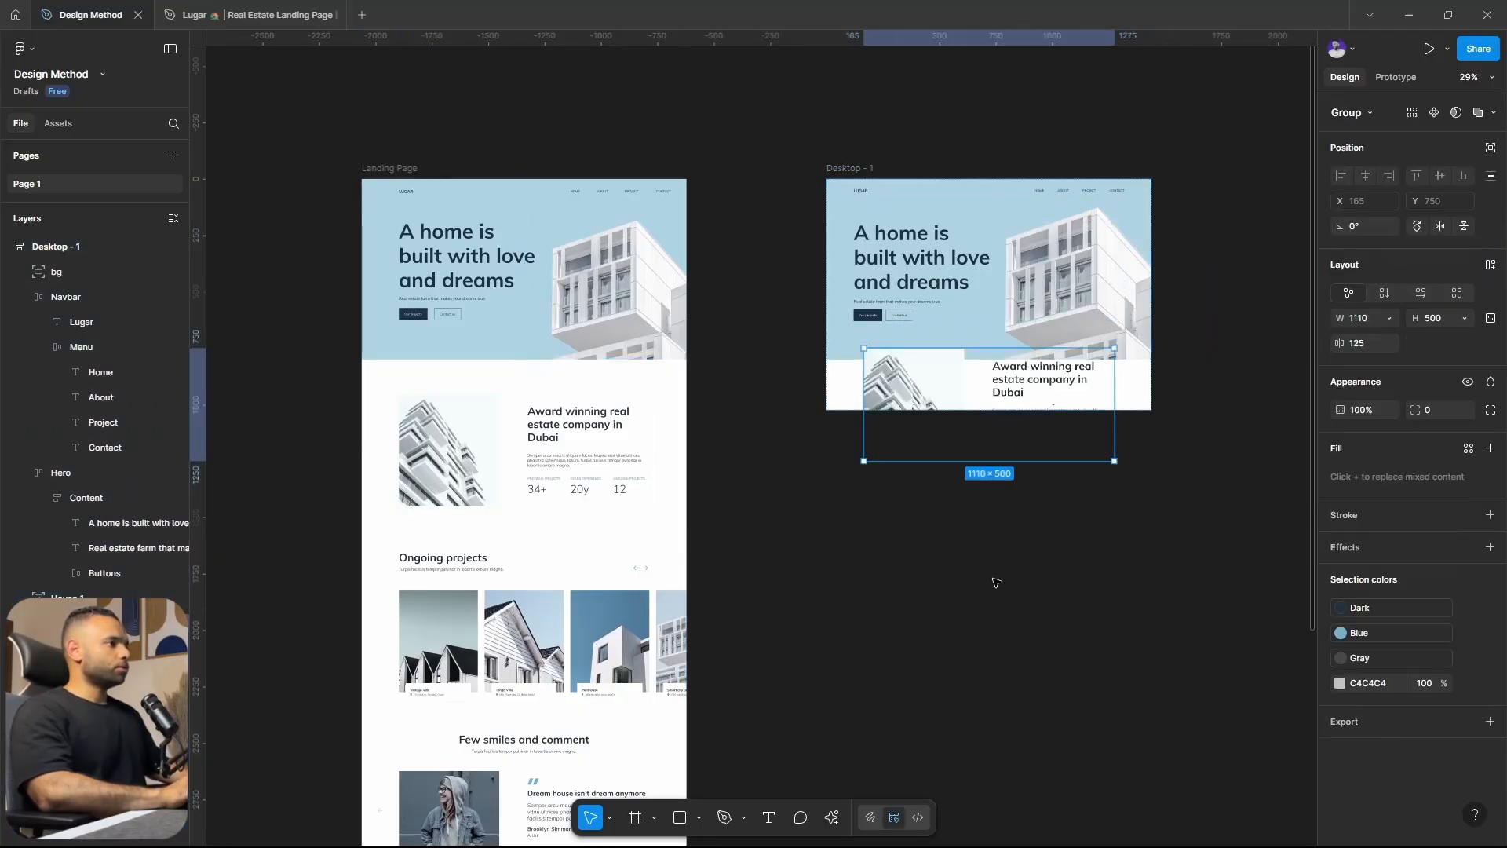
Try setting the Desktop - 1 frame's height to Hug contents, check the House 1 image's position, and undo the change.
{"action": "scroll", "coordinate": [1201, 439], "scroll_direction": "up", "scroll_amount": 5}
{"action": "key", "text": "Escape"}
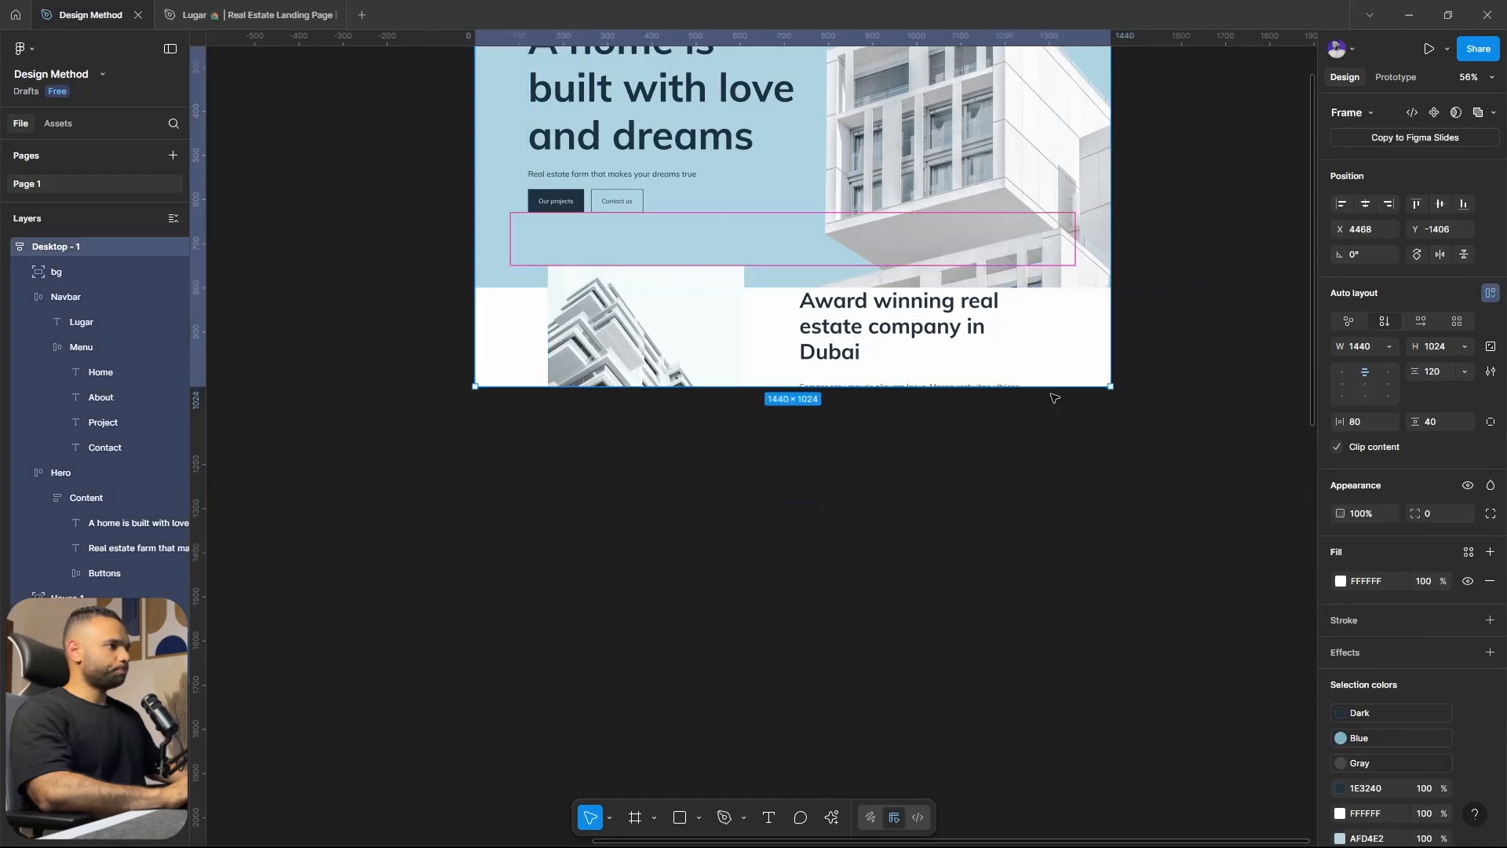
{"action": "left_click", "coordinate": [1465, 346]}
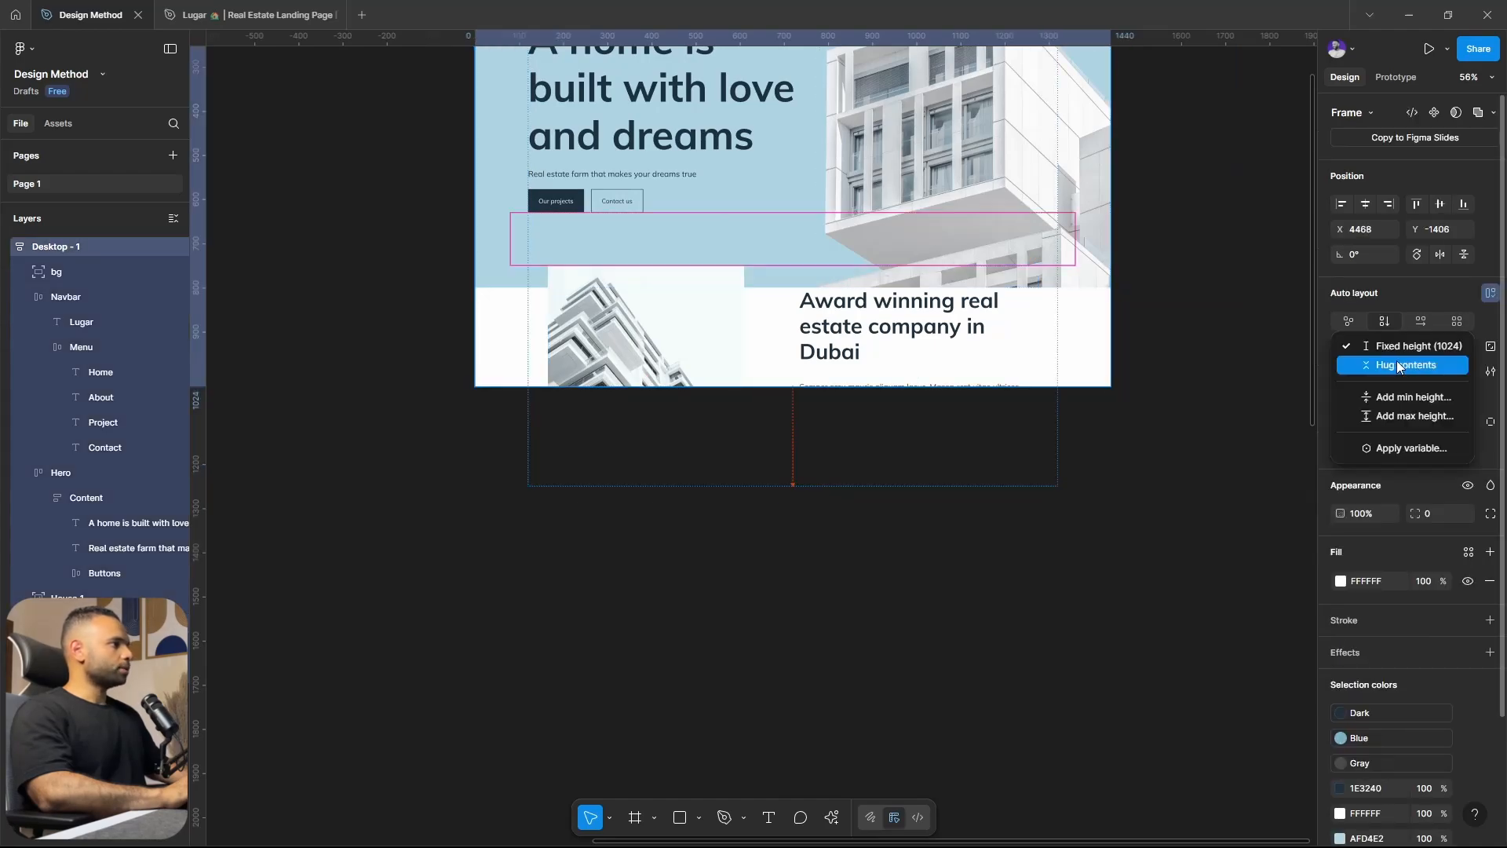
{"action": "left_click", "coordinate": [1391, 364]}
{"action": "scroll", "coordinate": [1085, 411], "scroll_direction": "up", "scroll_amount": 4}
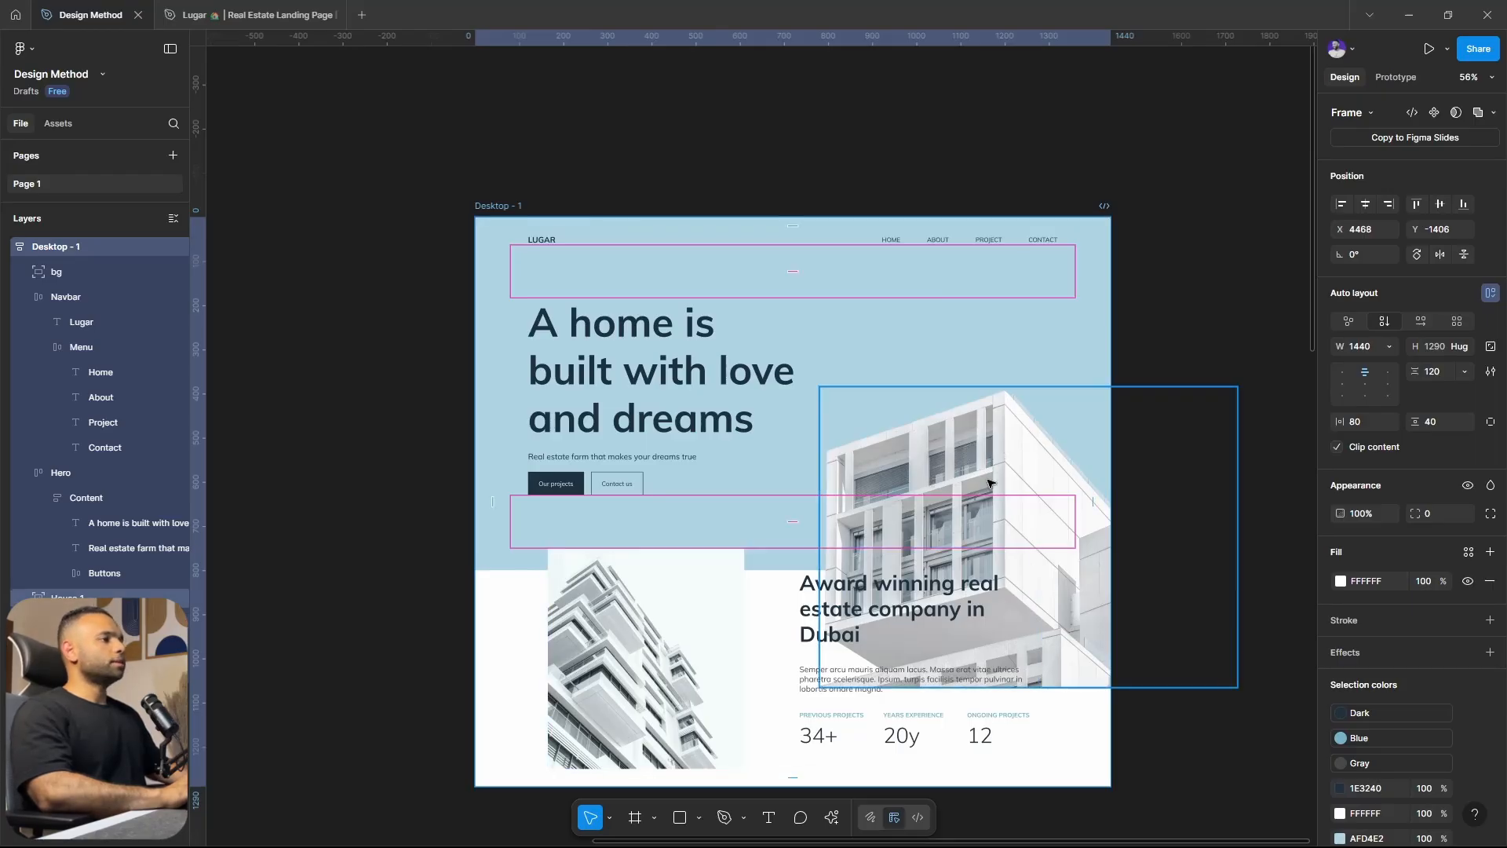
{"action": "left_click", "coordinate": [987, 453]}
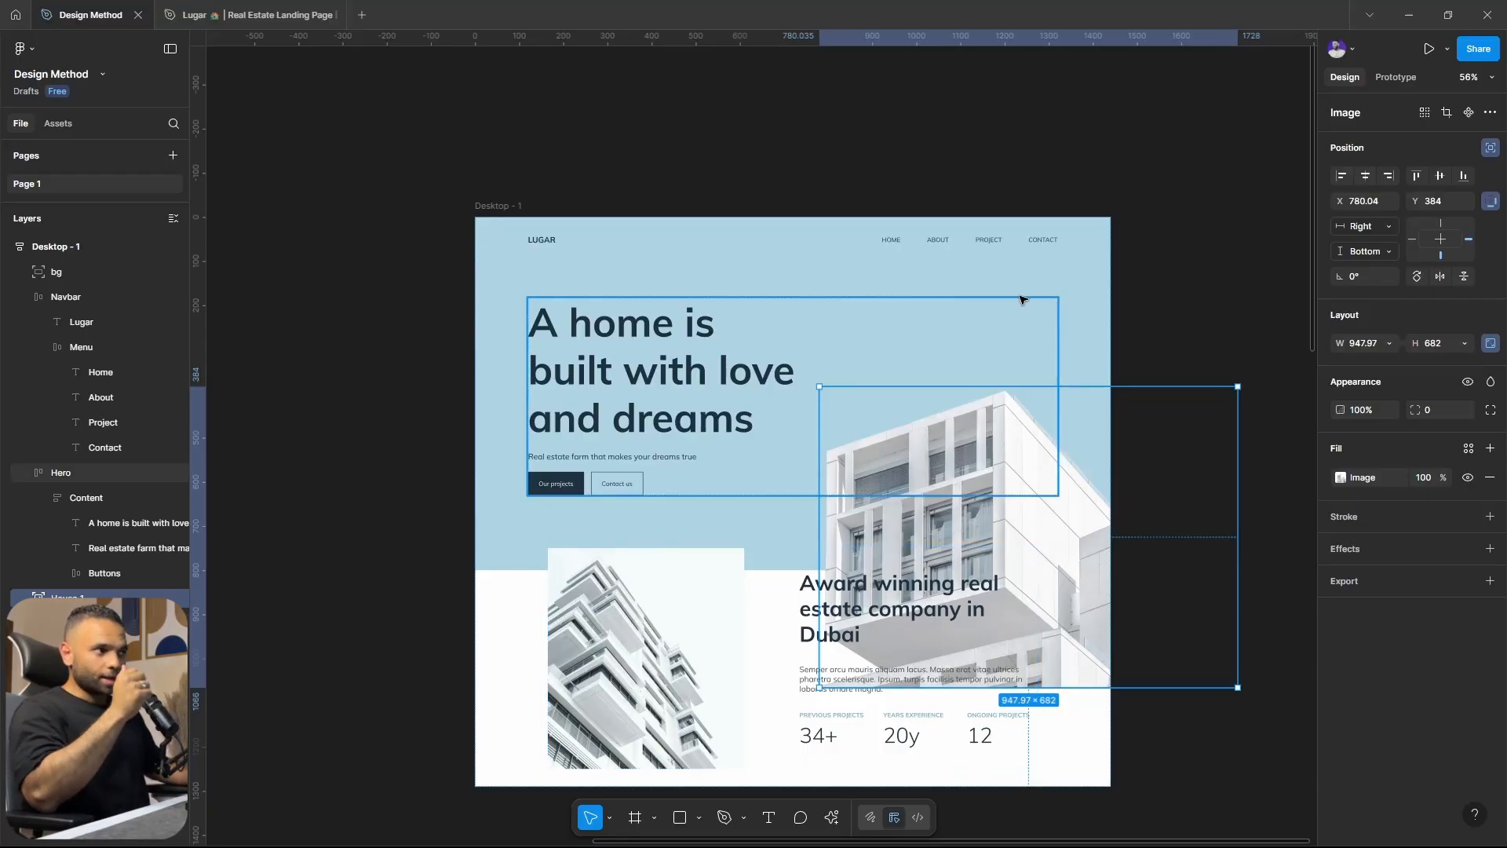
{"action": "key", "text": "Escape"}
{"action": "key", "text": "shift+a"}
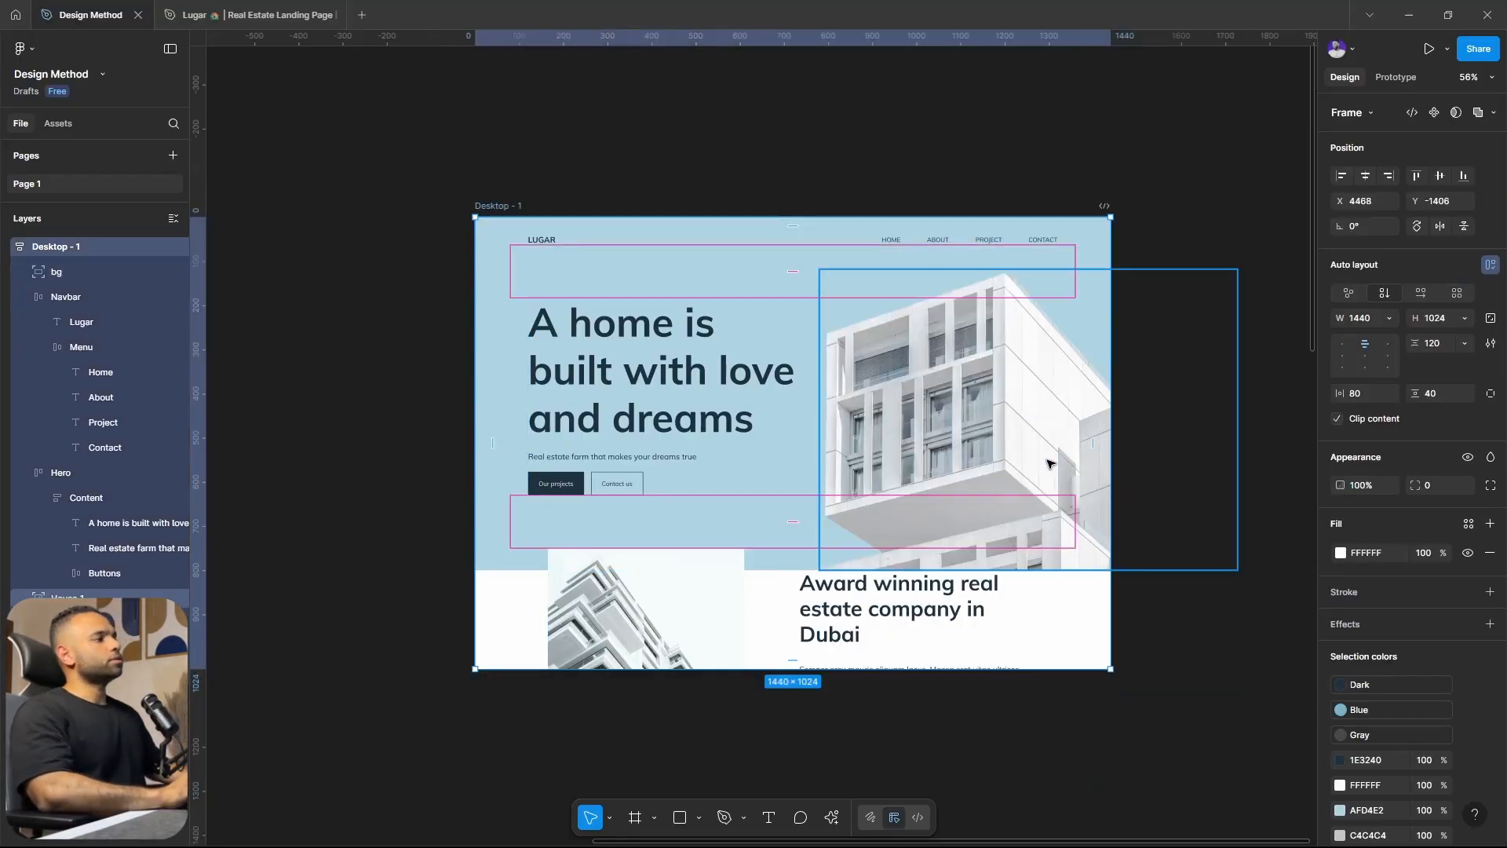
Change the House 1 image's vertical constraint to Top.
{"action": "left_click", "coordinate": [993, 383]}
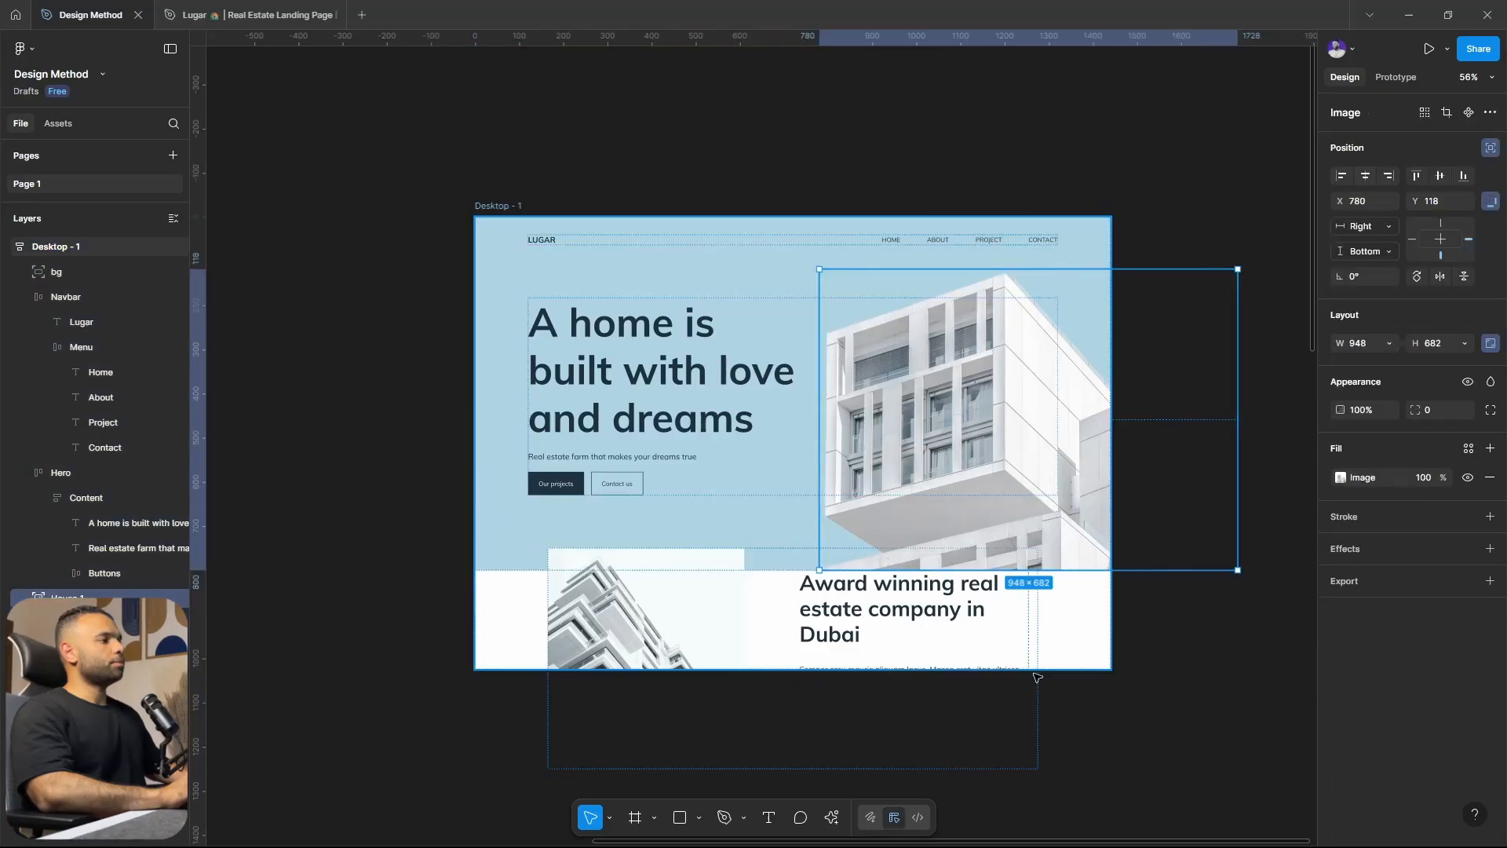
{"action": "left_click", "coordinate": [1441, 222]}
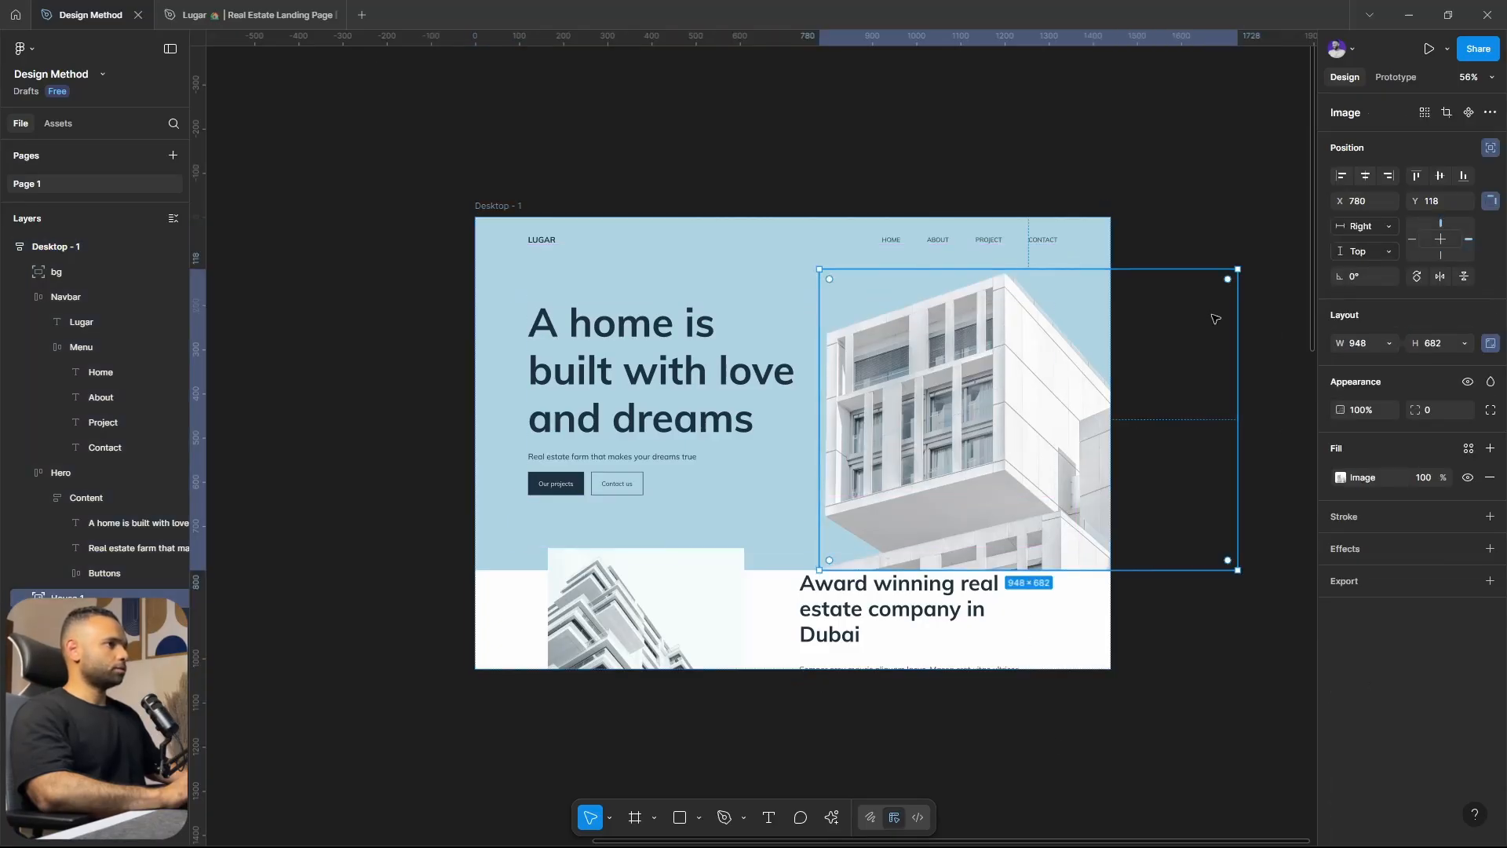
{"action": "left_click", "coordinate": [581, 169]}
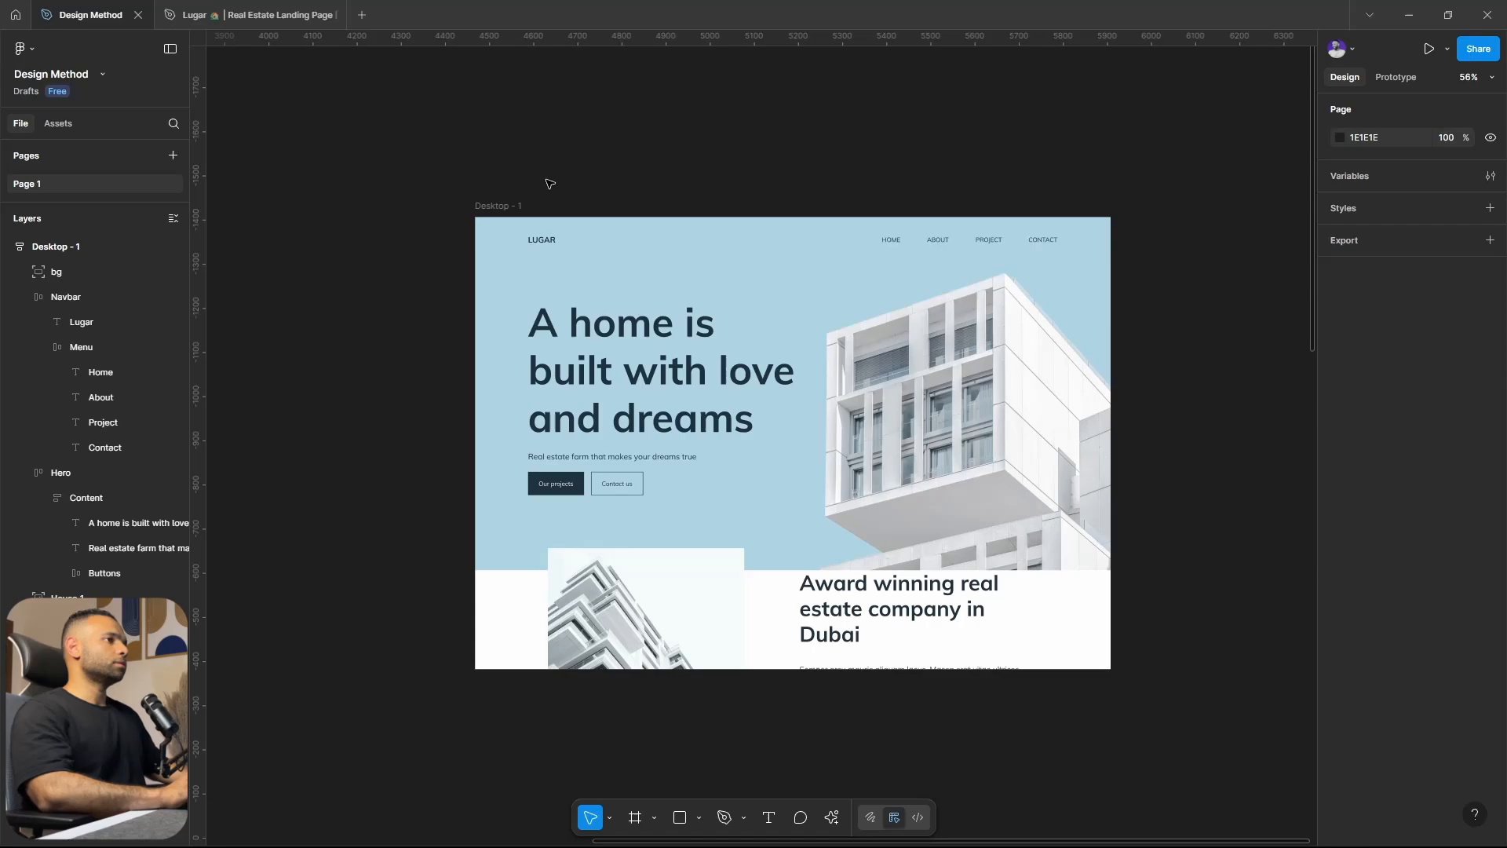
Set the Desktop - 1 frame's height to Hug contents.
{"action": "left_click", "coordinate": [502, 205]}
{"action": "left_click", "coordinate": [1464, 346]}
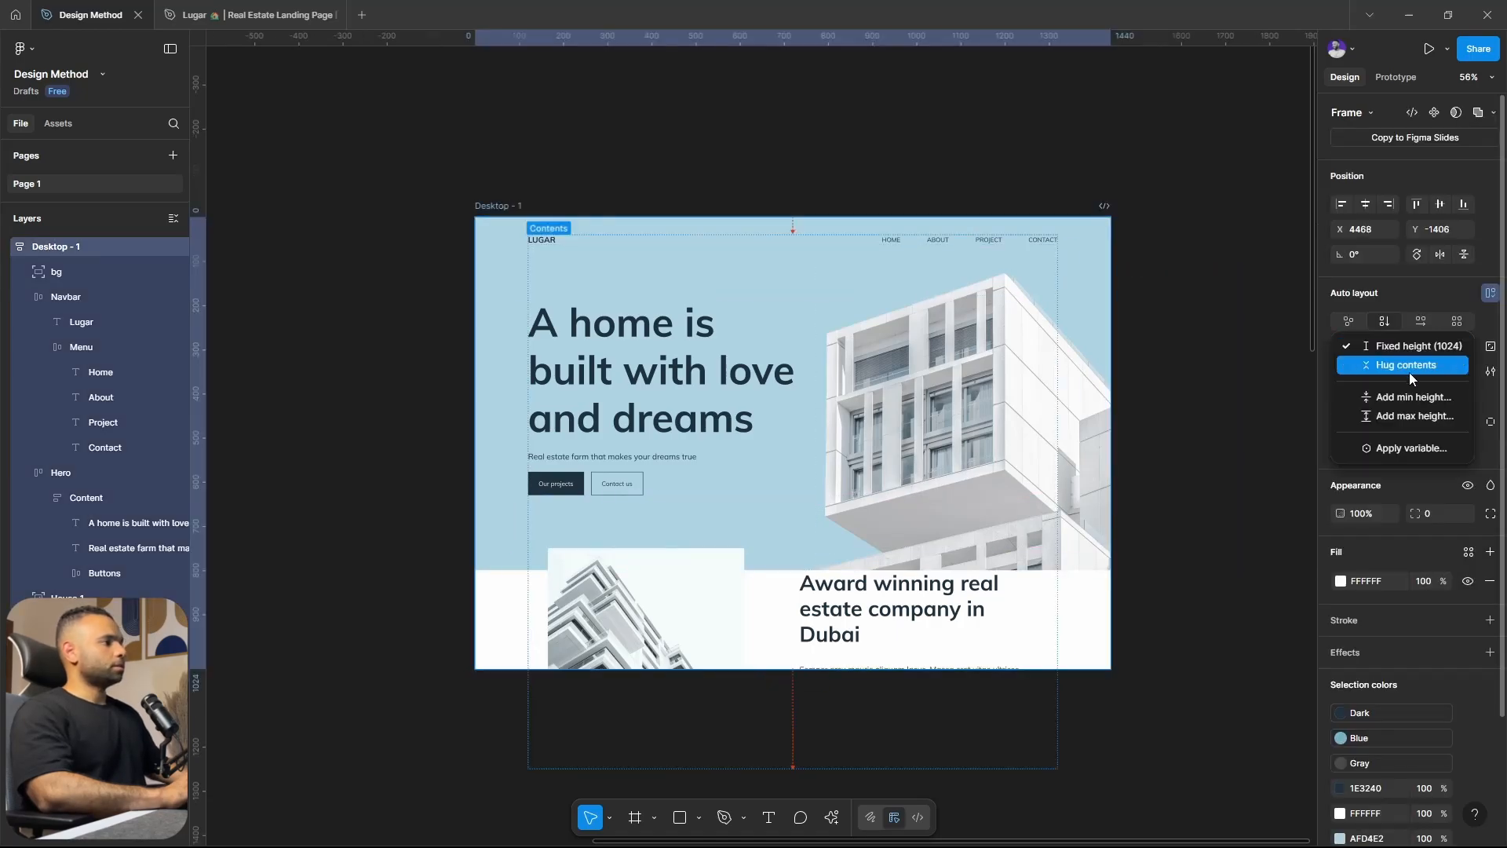
{"action": "left_click", "coordinate": [1408, 364]}
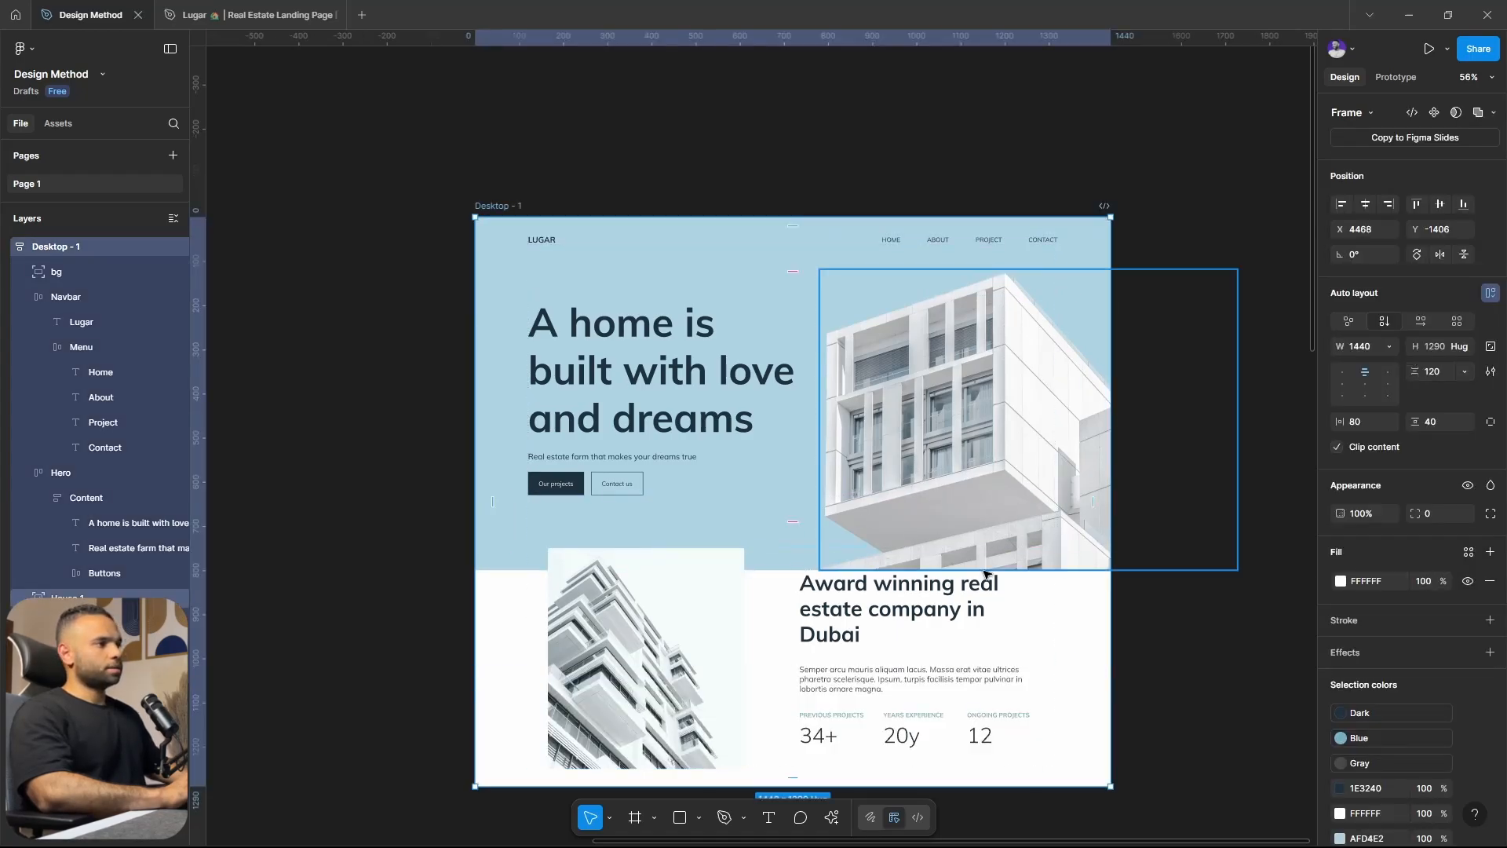
{"action": "scroll", "coordinate": [986, 573], "scroll_direction": "down", "scroll_amount": 3}
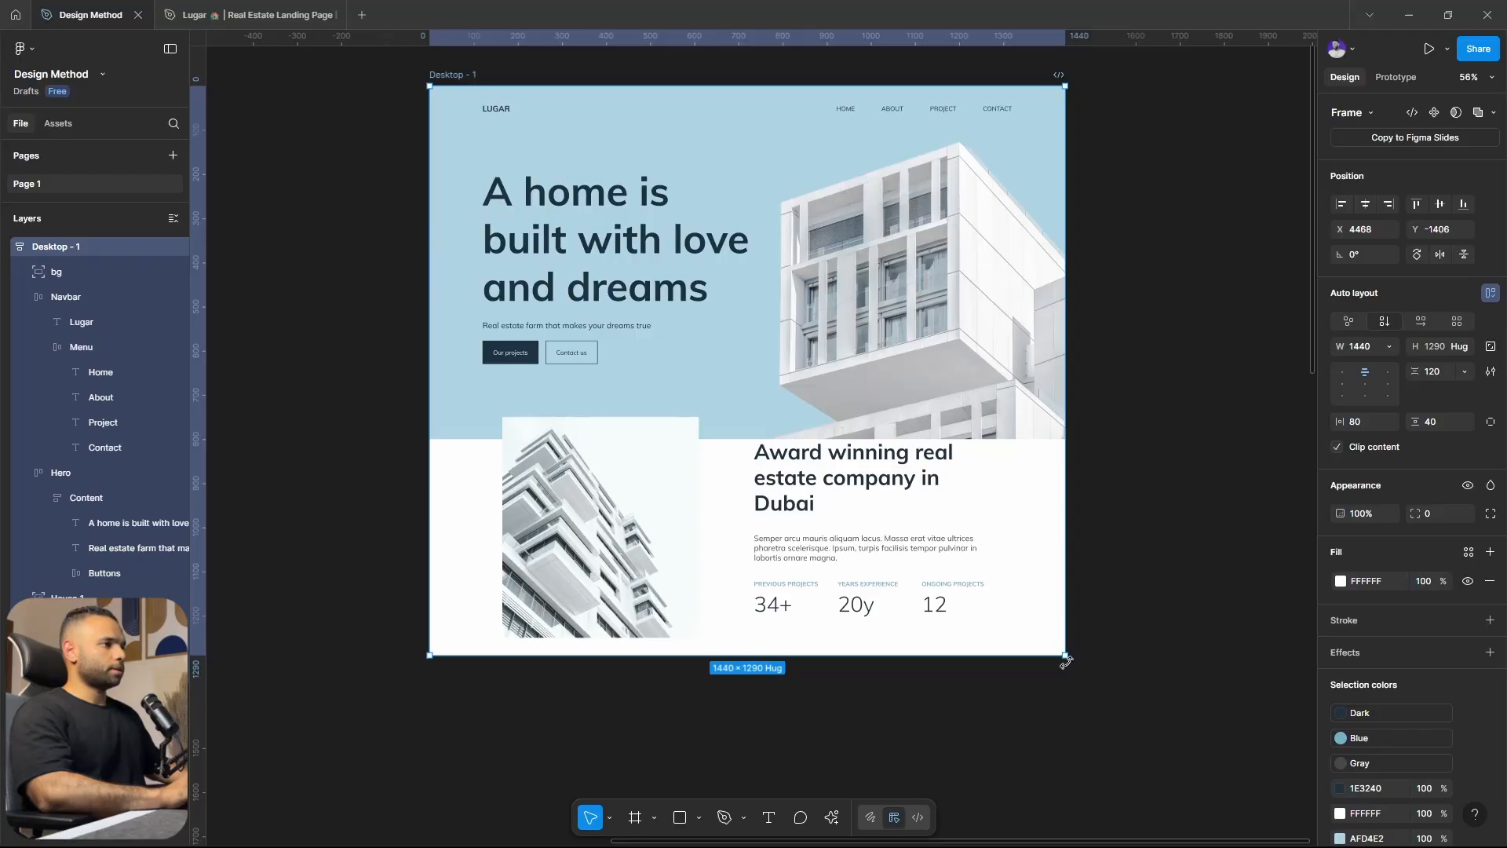
Add auto layout to the award-winning company section group in the Desktop - 1 frame.
{"action": "scroll", "coordinate": [813, 518], "scroll_direction": "down", "scroll_amount": 3}
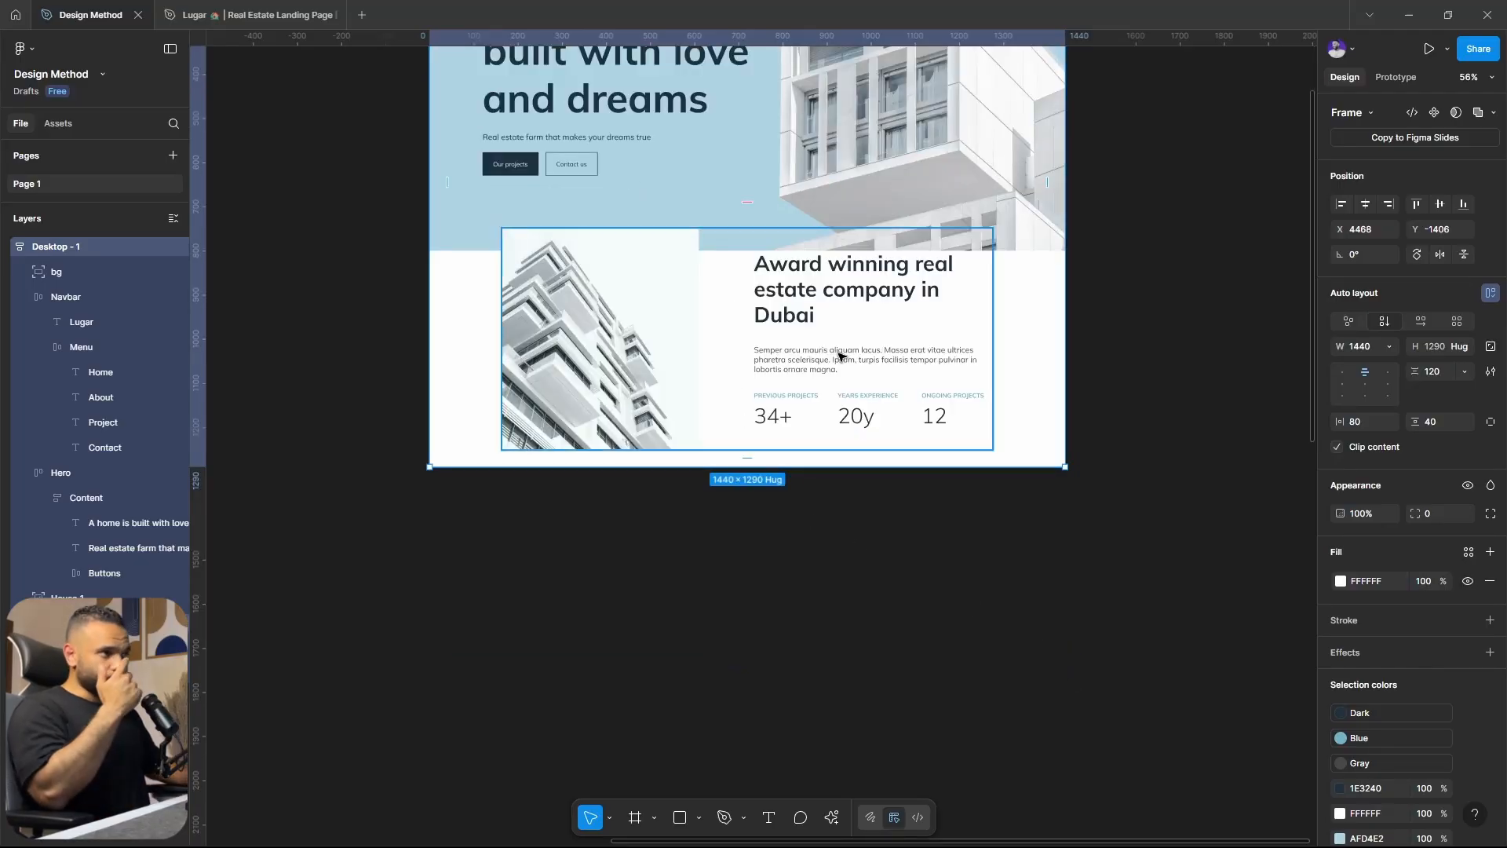
{"action": "scroll", "coordinate": [821, 303], "scroll_direction": "up", "scroll_amount": 2}
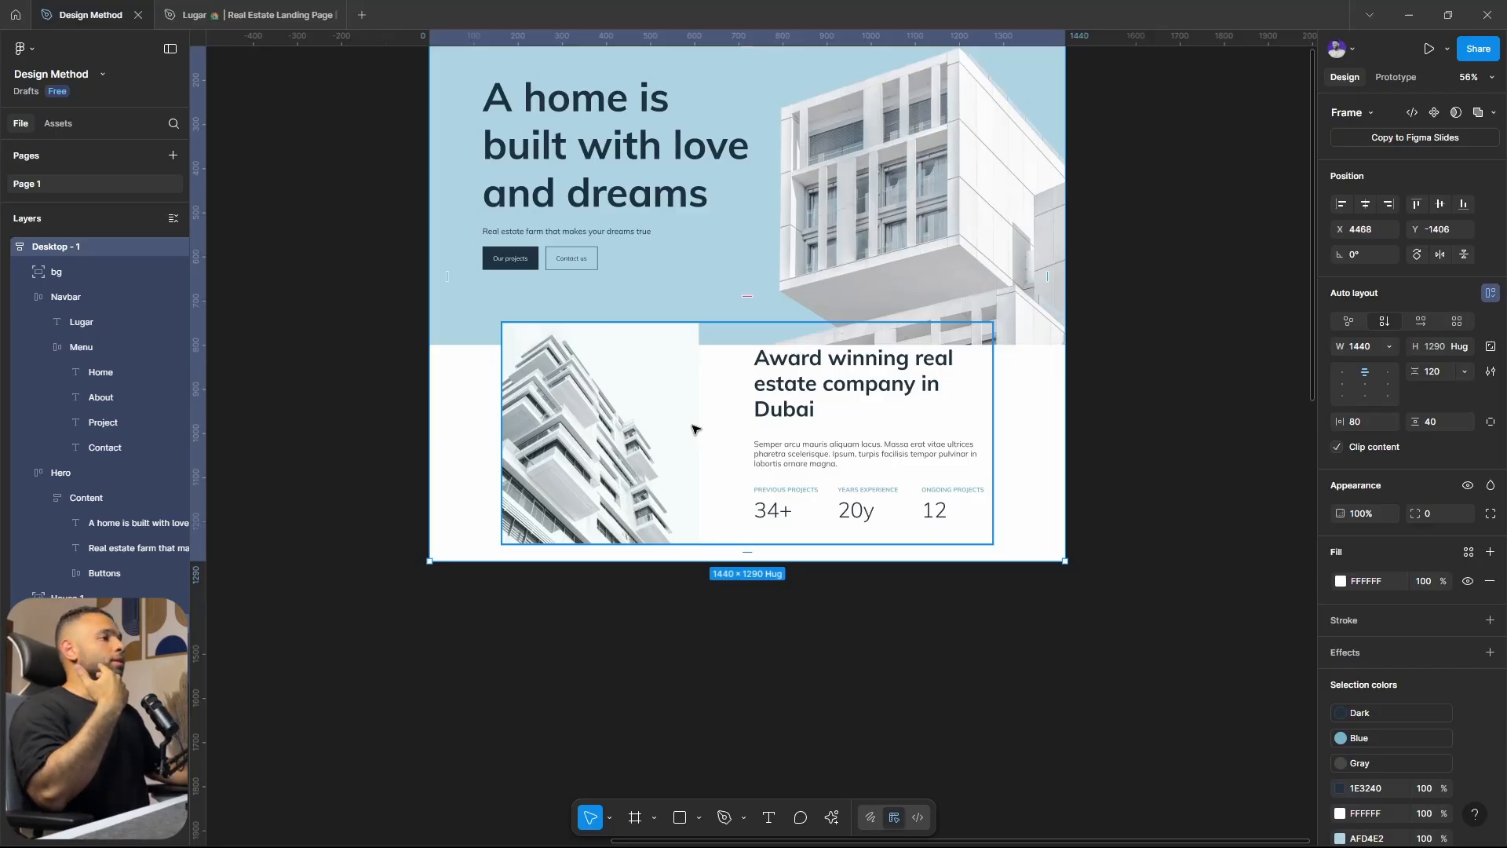
{"action": "left_click", "coordinate": [767, 444]}
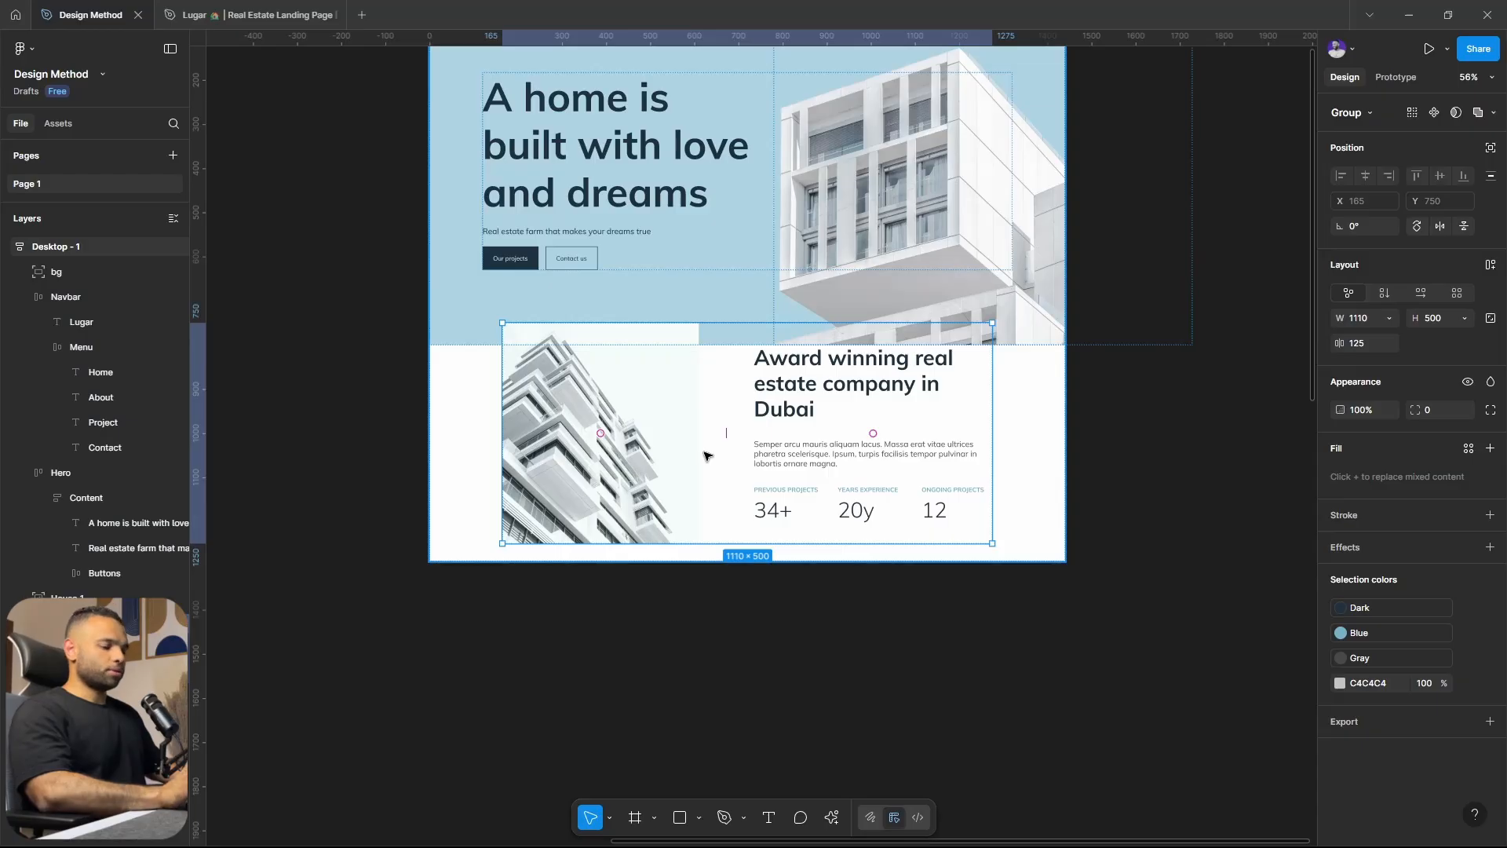
{"action": "key", "text": "shift+a"}
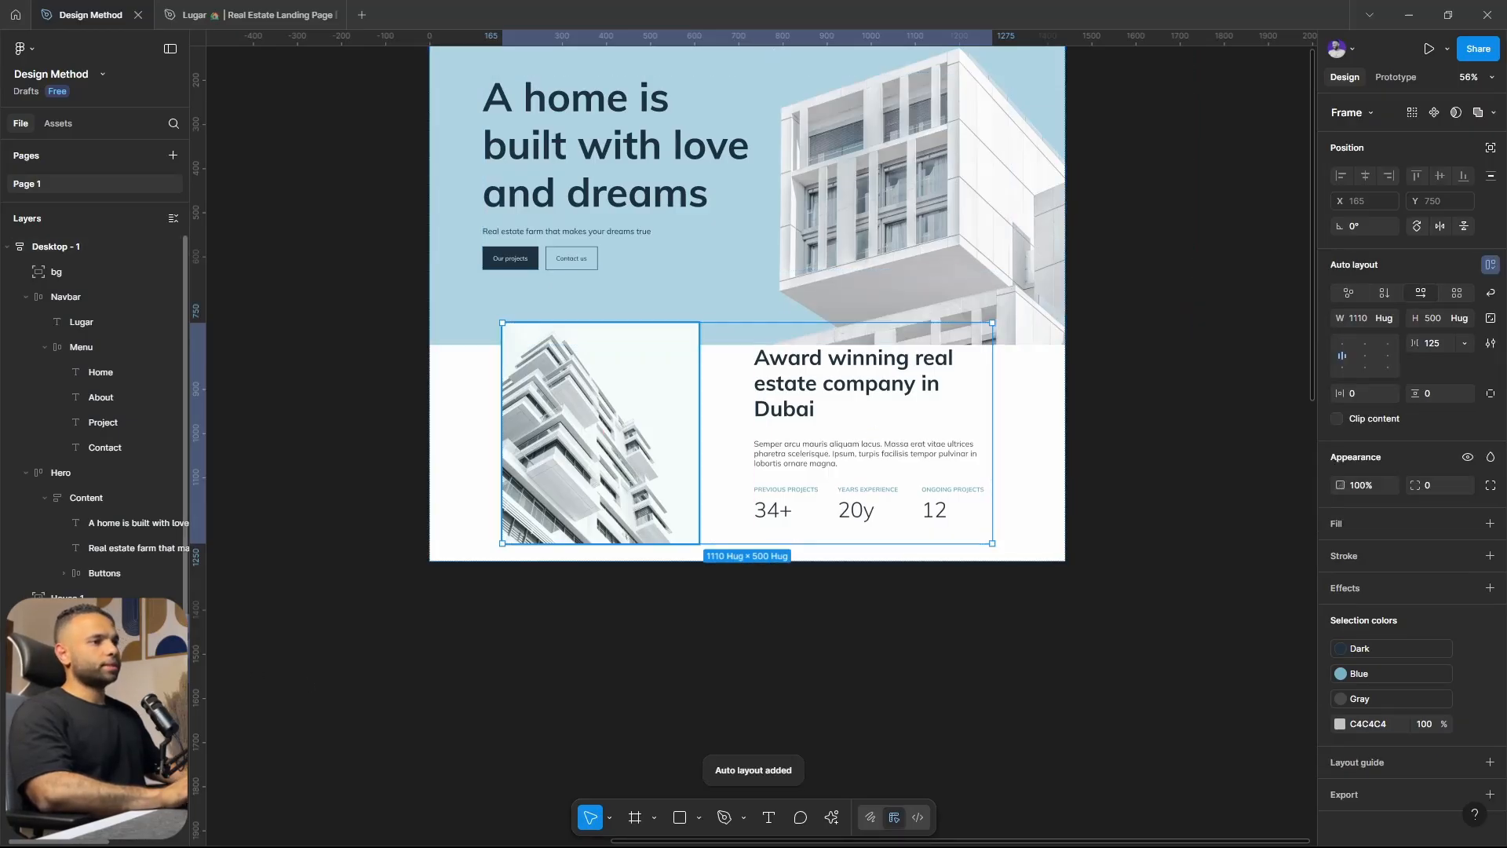
Add auto layout to the text block holding the heading, paragraph and statistics of the award-winning company section.
{"action": "key", "text": "Return"}
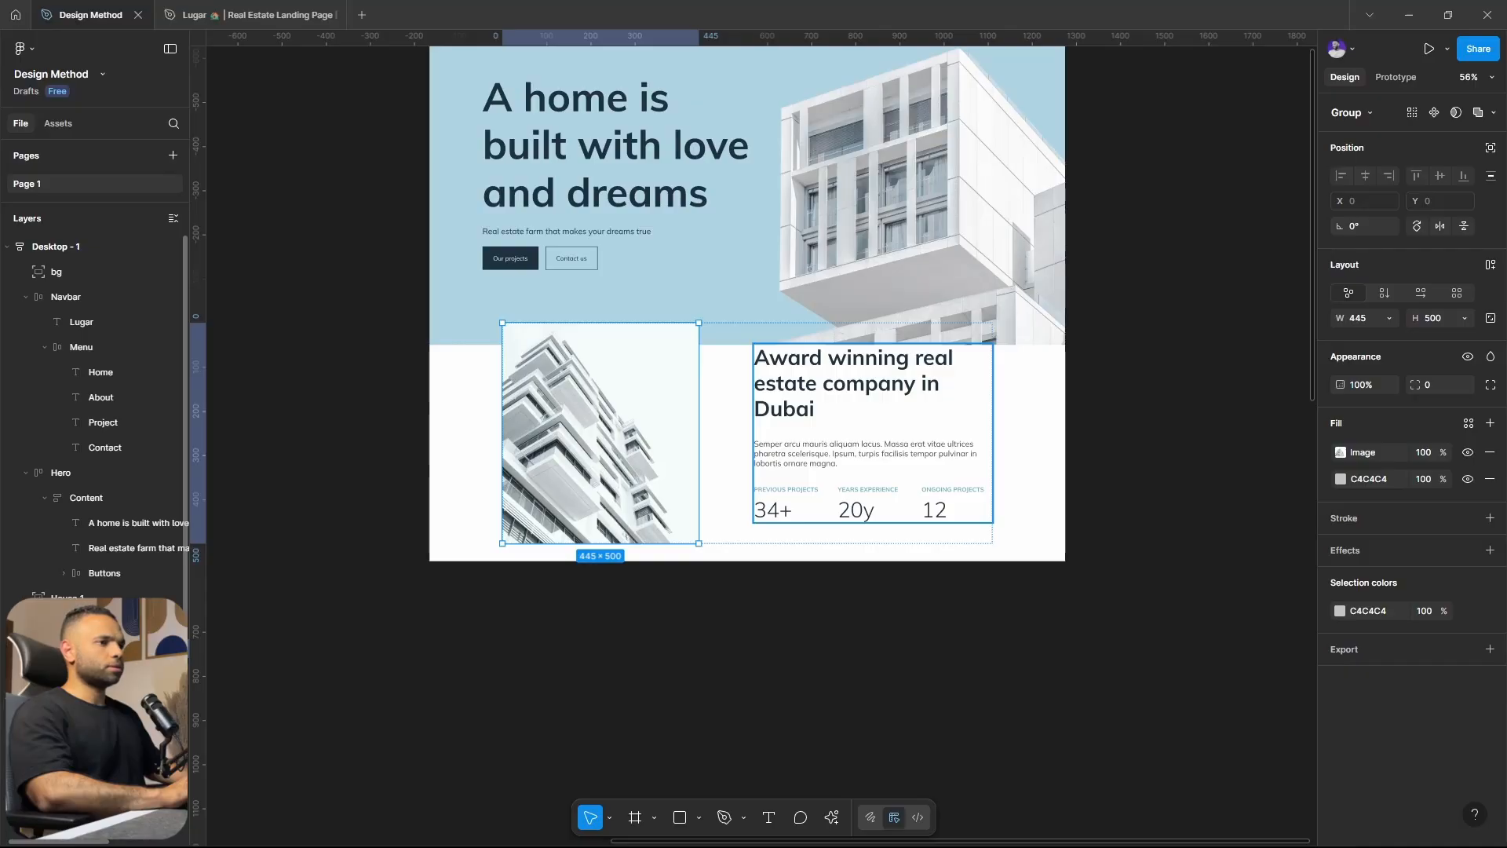
{"action": "left_click", "coordinate": [871, 431]}
{"action": "key", "text": "shift+a"}
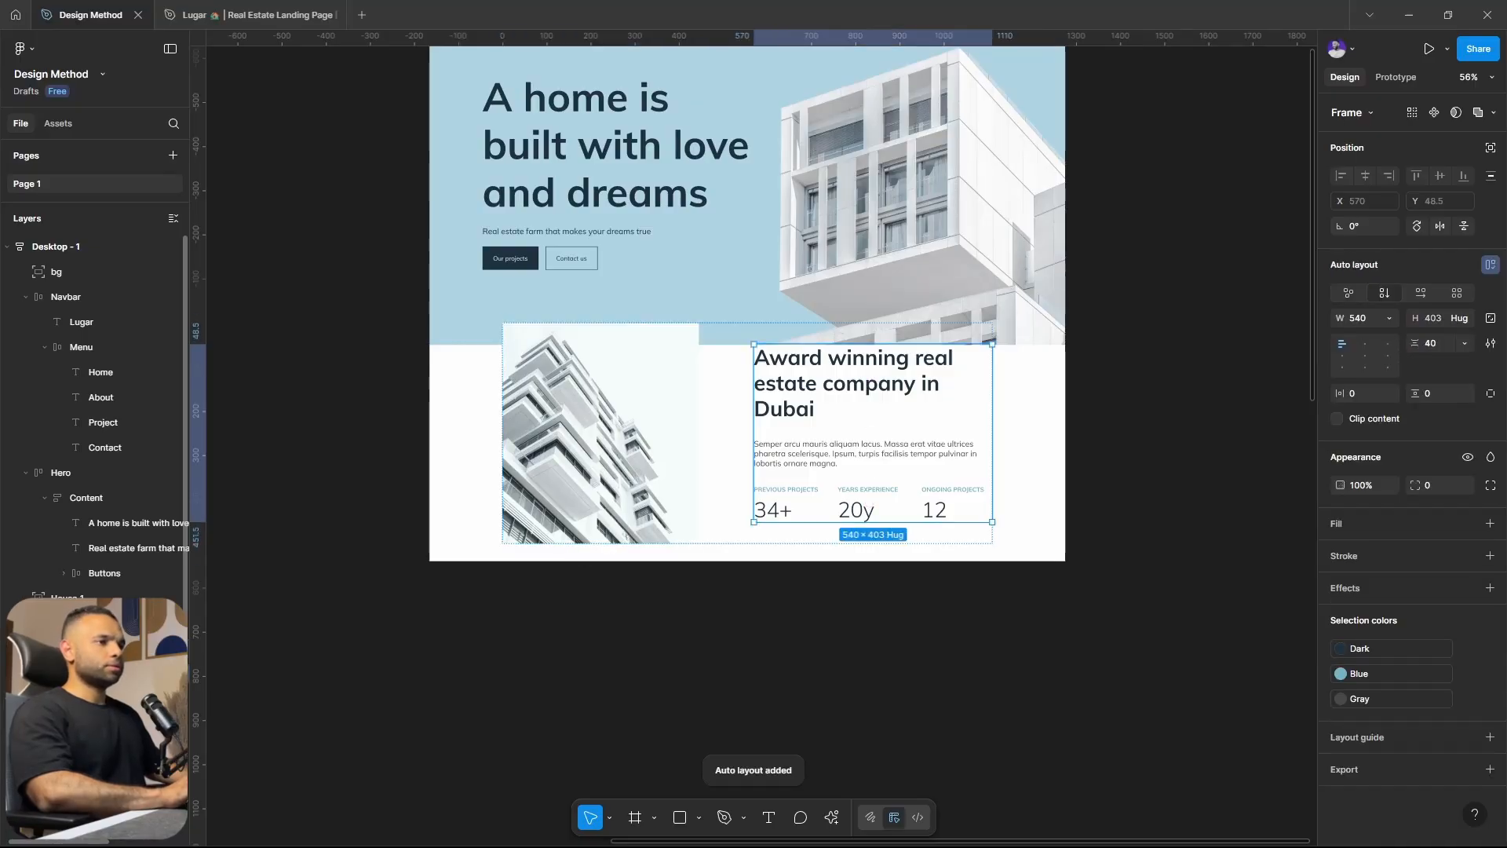
Add auto layout to the statistics row, with its gap set to Auto and its width to Fill container.
{"action": "left_click", "coordinate": [863, 453]}
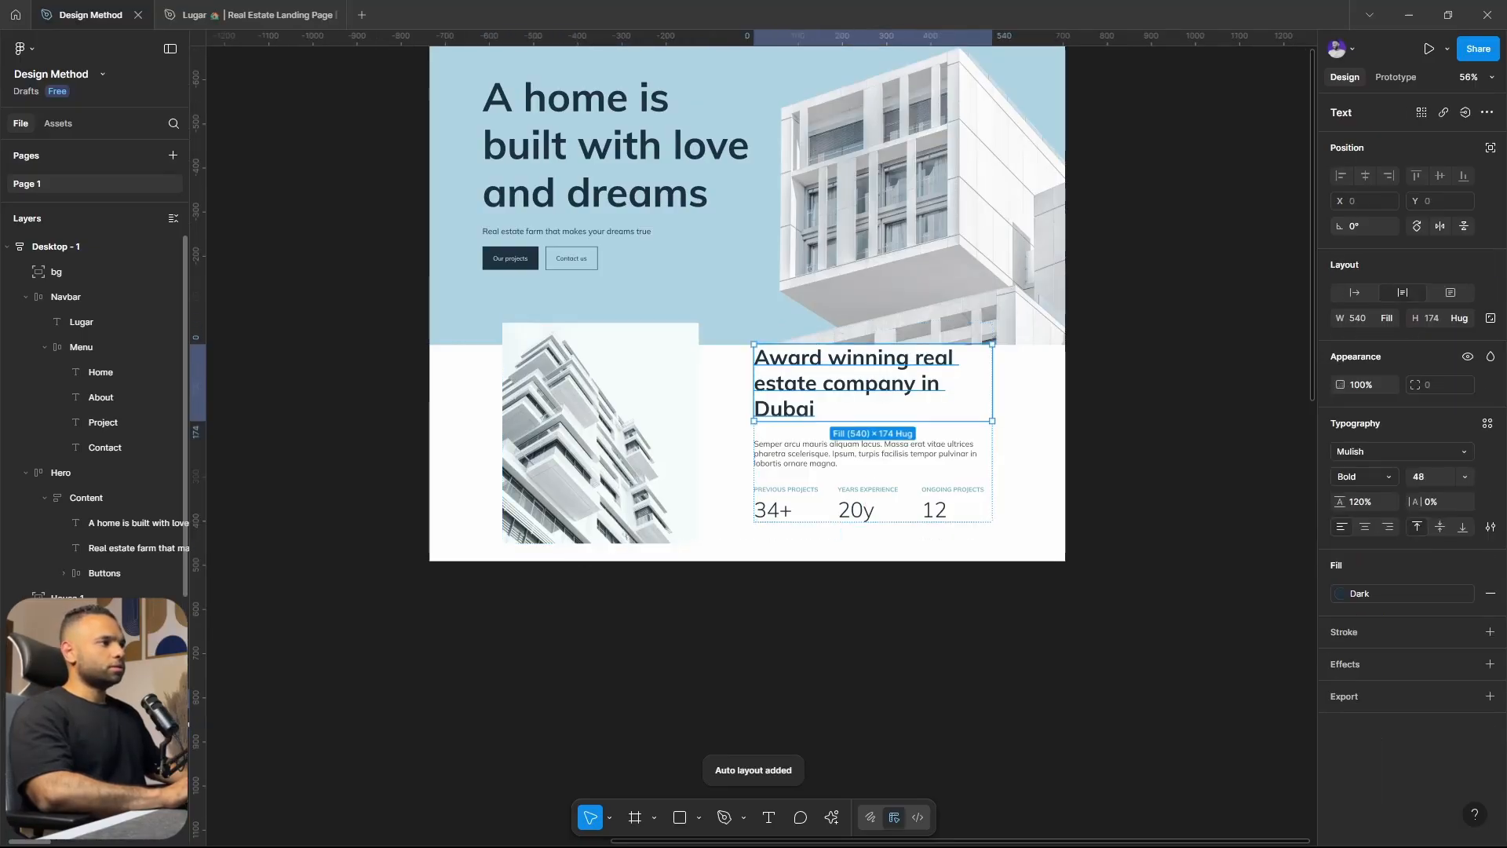
{"action": "left_click", "coordinate": [934, 506]}
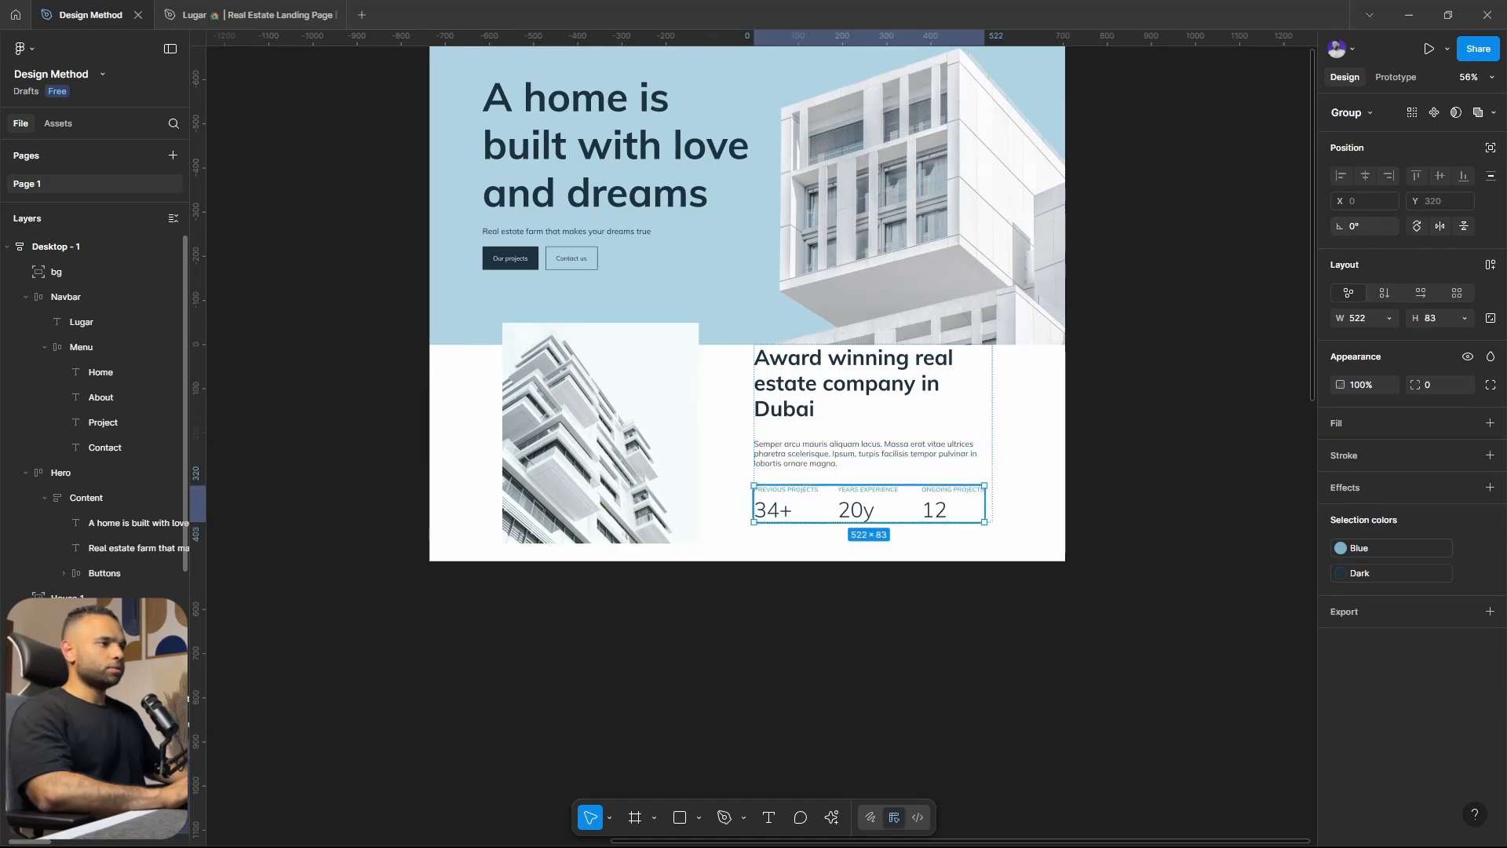
{"action": "key", "text": "shift+a"}
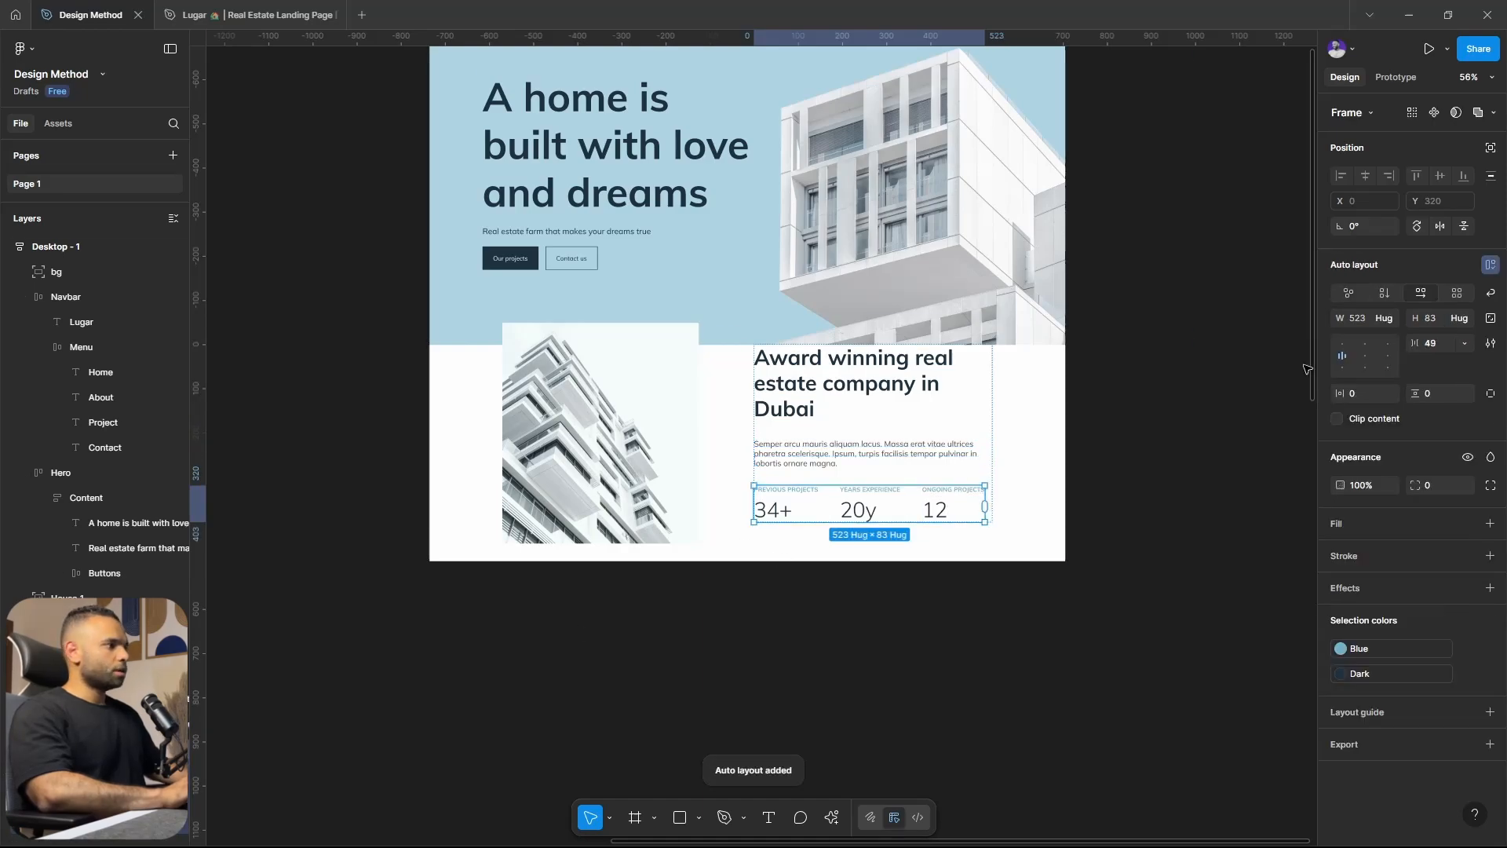
{"action": "left_click", "coordinate": [1465, 343]}
{"action": "left_click", "coordinate": [1446, 361]}
{"action": "left_click", "coordinate": [1383, 318]}
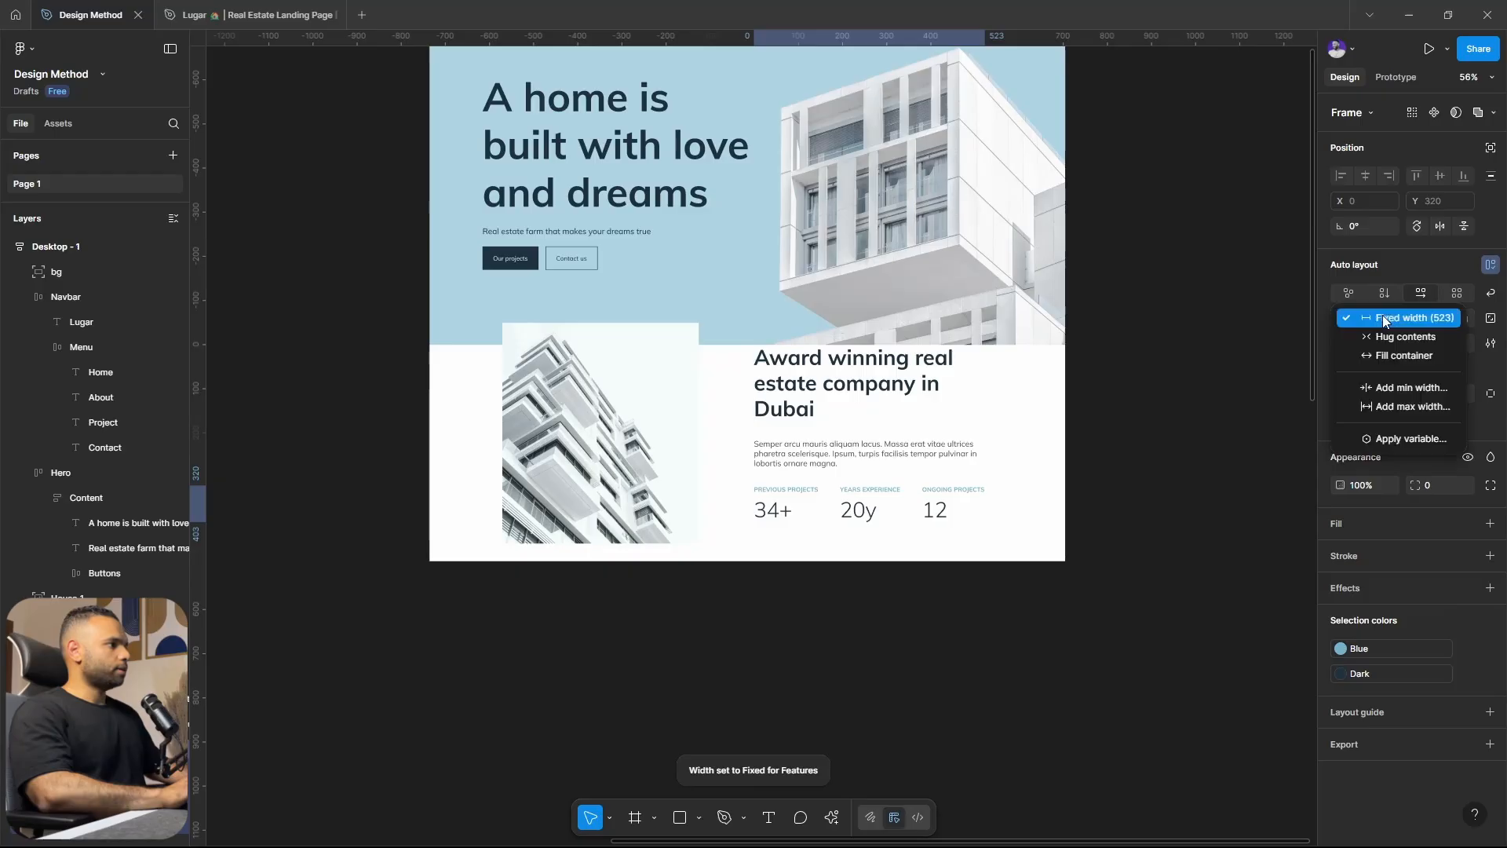
{"action": "left_click", "coordinate": [1318, 360]}
{"action": "scroll", "coordinate": [926, 490], "scroll_direction": "up", "scroll_amount": 3}
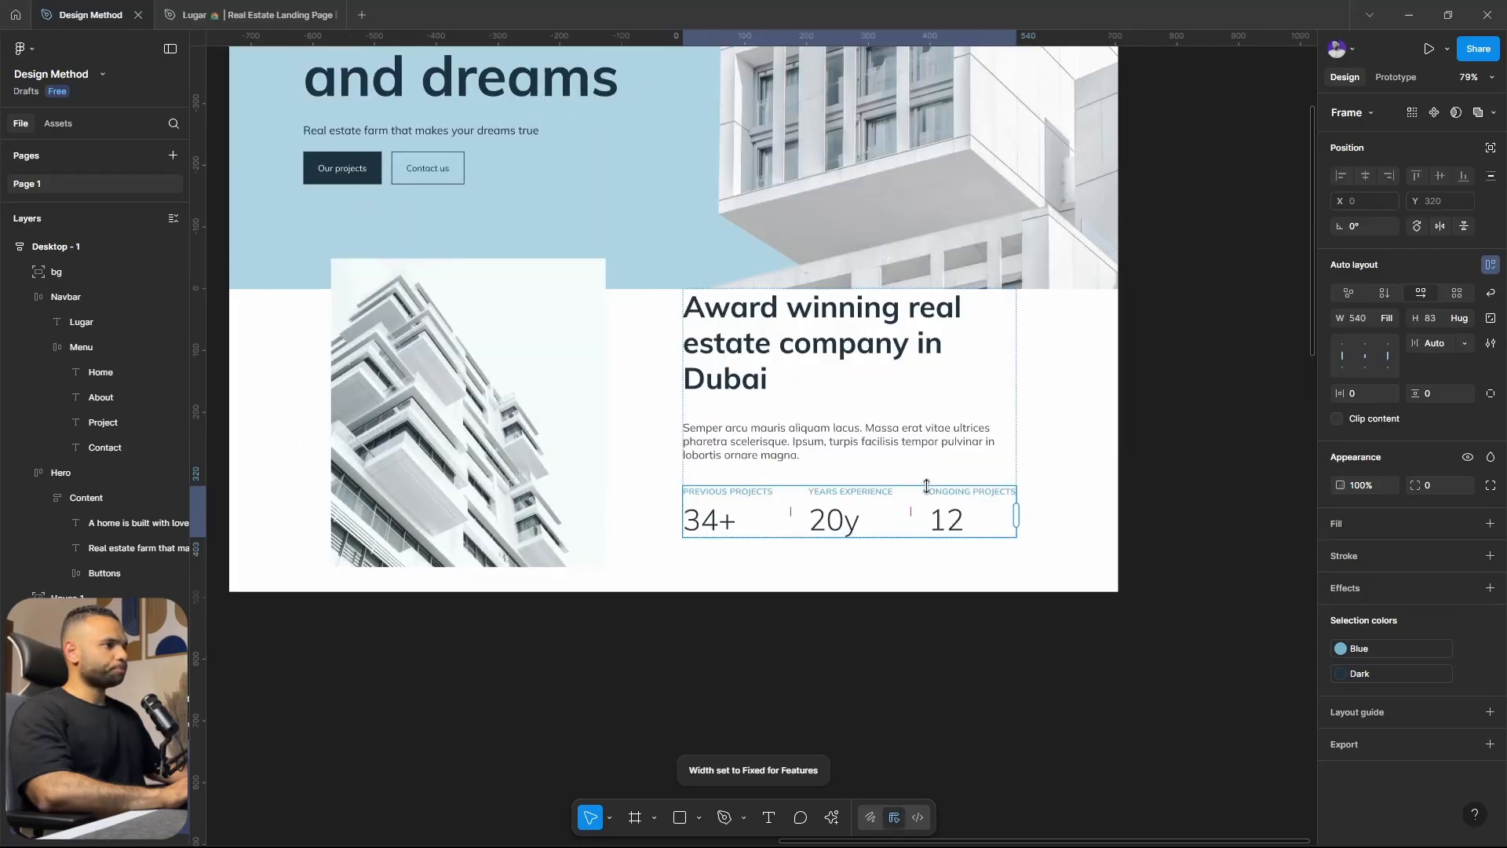
Test the text block's resizing by narrowing it to about 434 wide, and undo the resize.
{"action": "left_click", "coordinate": [978, 420]}
{"action": "left_click_drag", "start_coordinate": [1016, 393], "coordinate": [983, 393]}
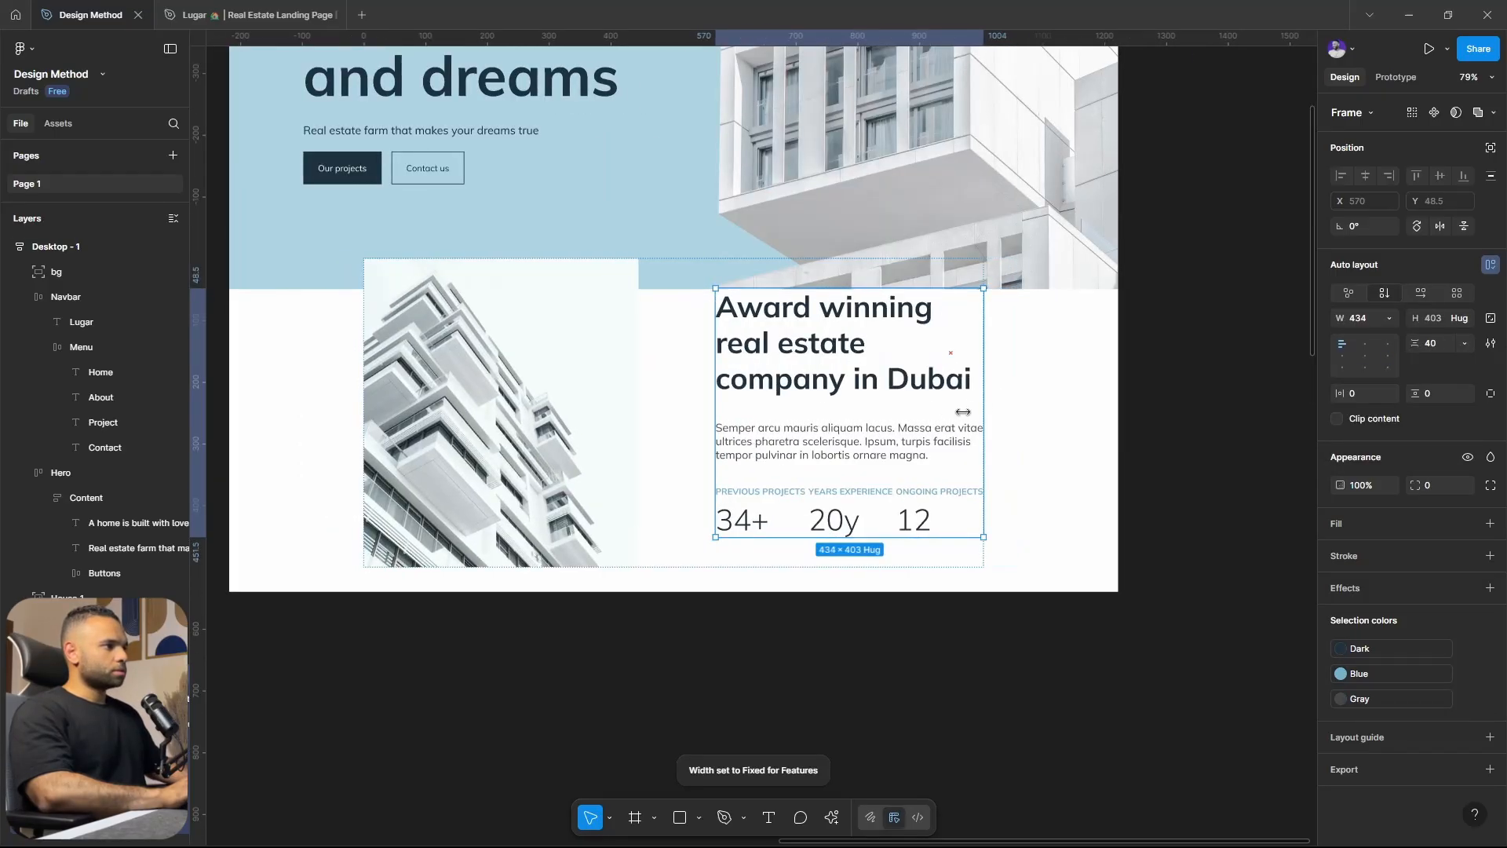
{"action": "key", "text": "ctrl+z"}
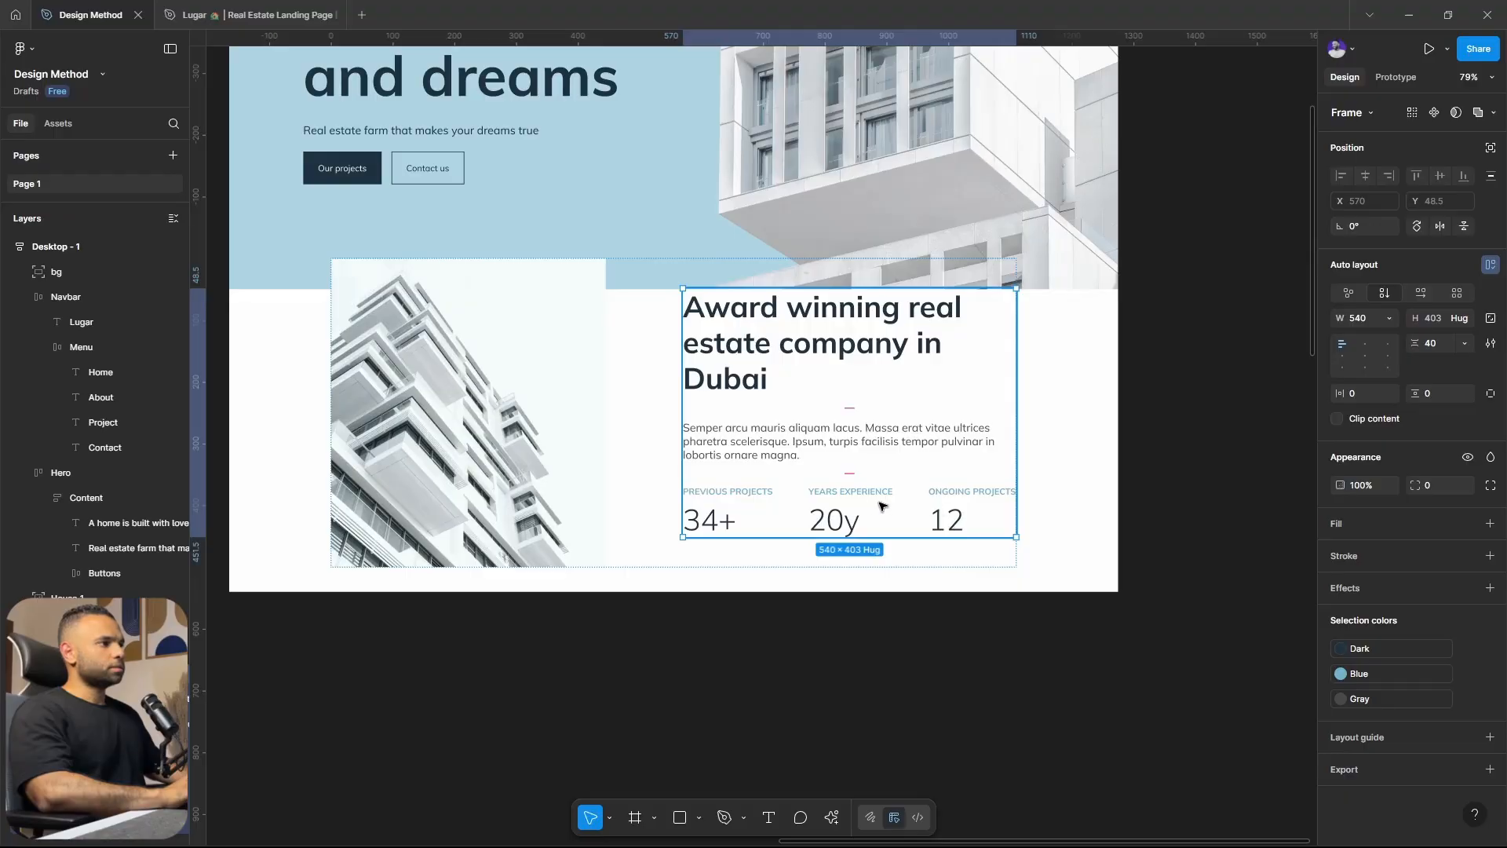
Set the award-winning company section's width to Fill container and its horizontal gap to Auto.
{"action": "key", "text": "shift+Return"}
{"action": "scroll", "coordinate": [972, 427], "scroll_direction": "down", "scroll_amount": 5}
{"action": "scroll", "coordinate": [817, 392], "scroll_direction": "up", "scroll_amount": 3}
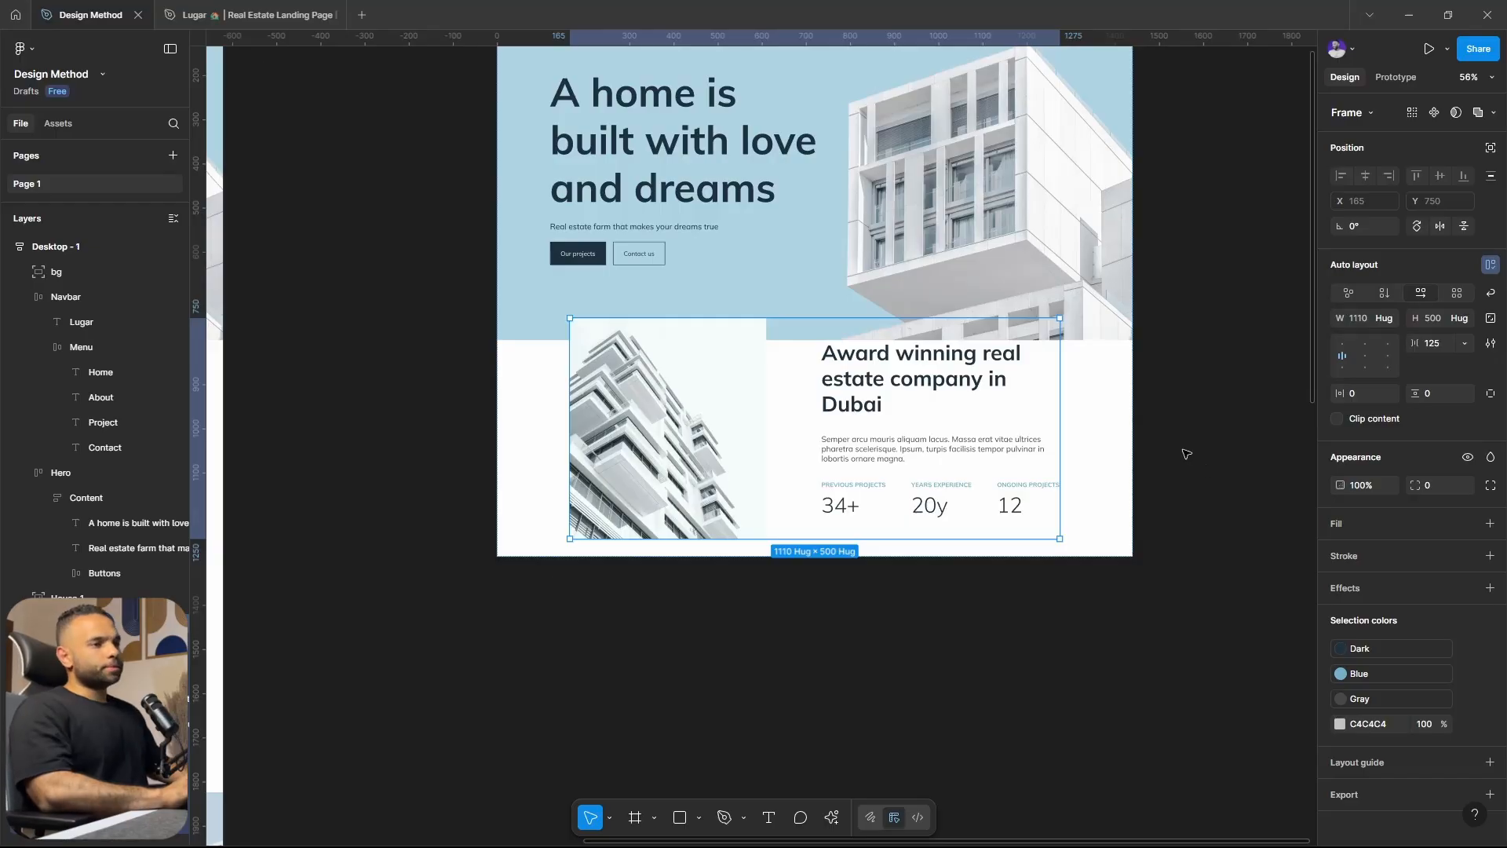
{"action": "left_click", "coordinate": [1389, 318]}
{"action": "left_click", "coordinate": [1382, 335]}
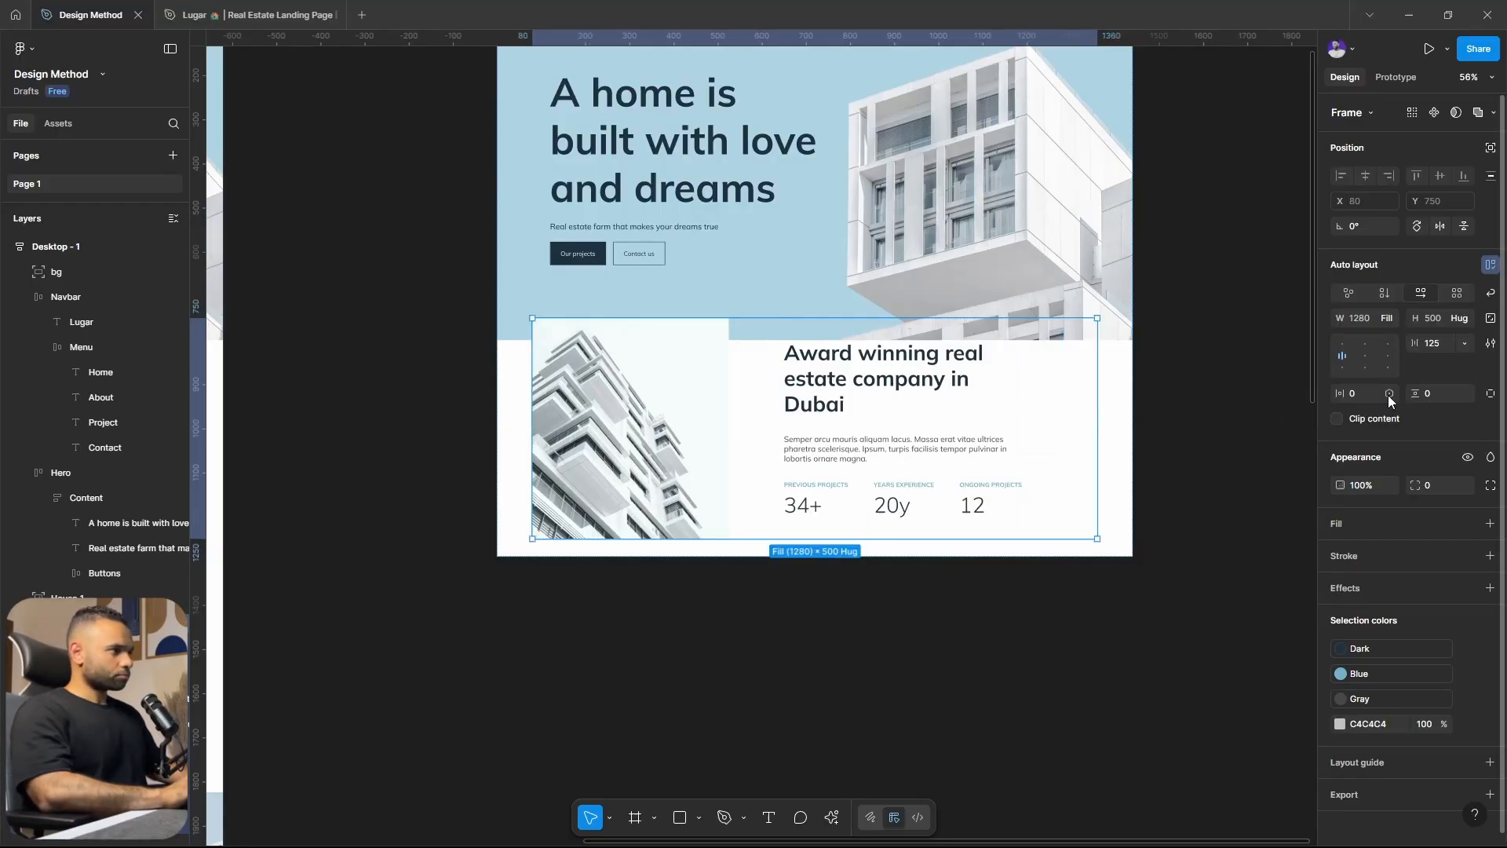
{"action": "left_click", "coordinate": [1465, 345]}
{"action": "left_click", "coordinate": [1452, 362]}
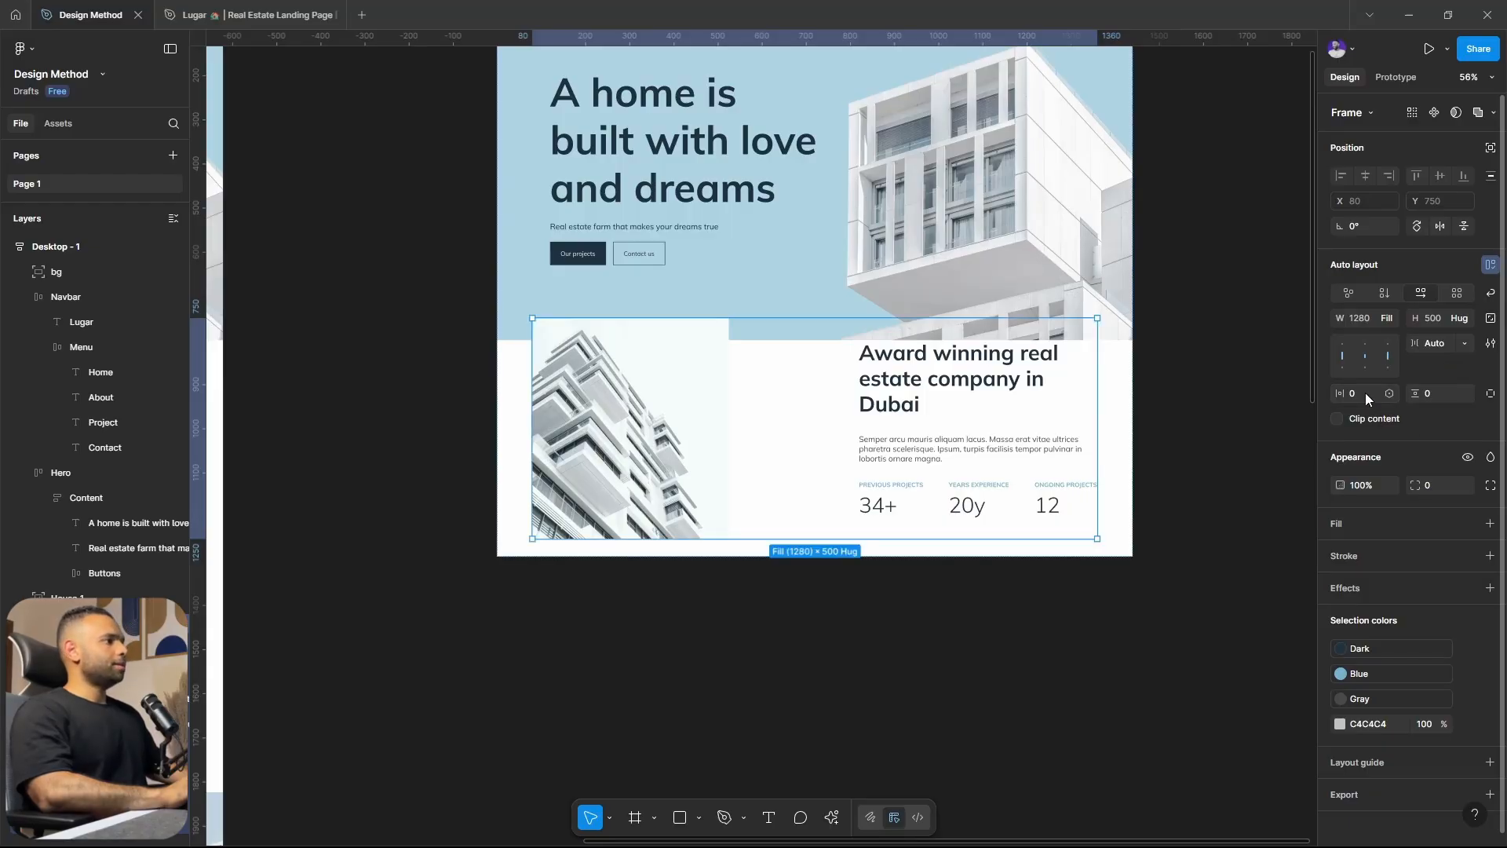
Add a maximum width of 1200 to the award-winning company section.
{"action": "left_click", "coordinate": [1387, 318]}
{"action": "left_click", "coordinate": [1387, 369]}
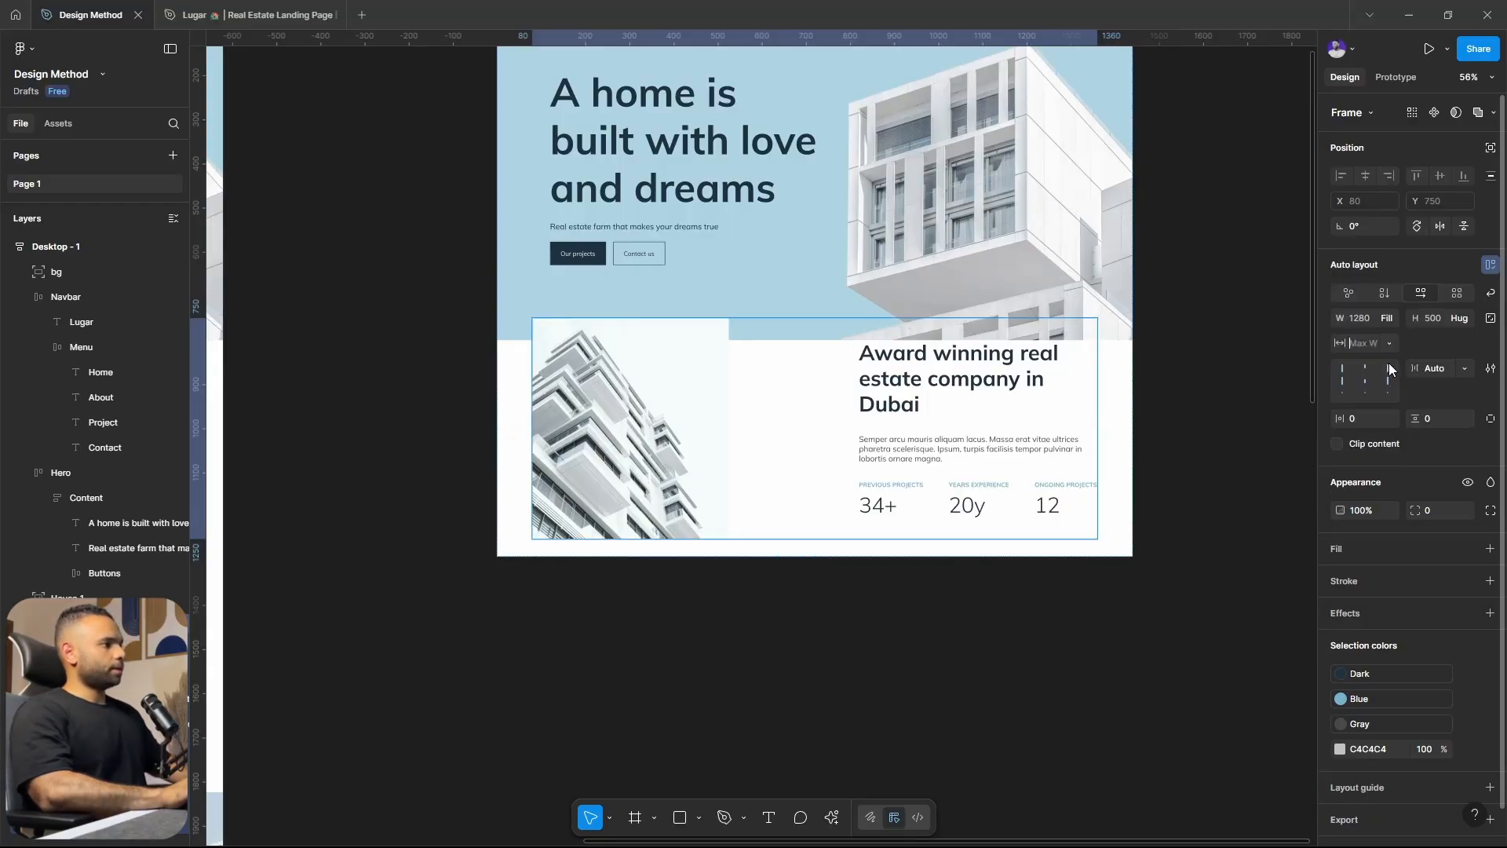
{"action": "type", "text": "1200"}
{"action": "key", "text": "Return"}
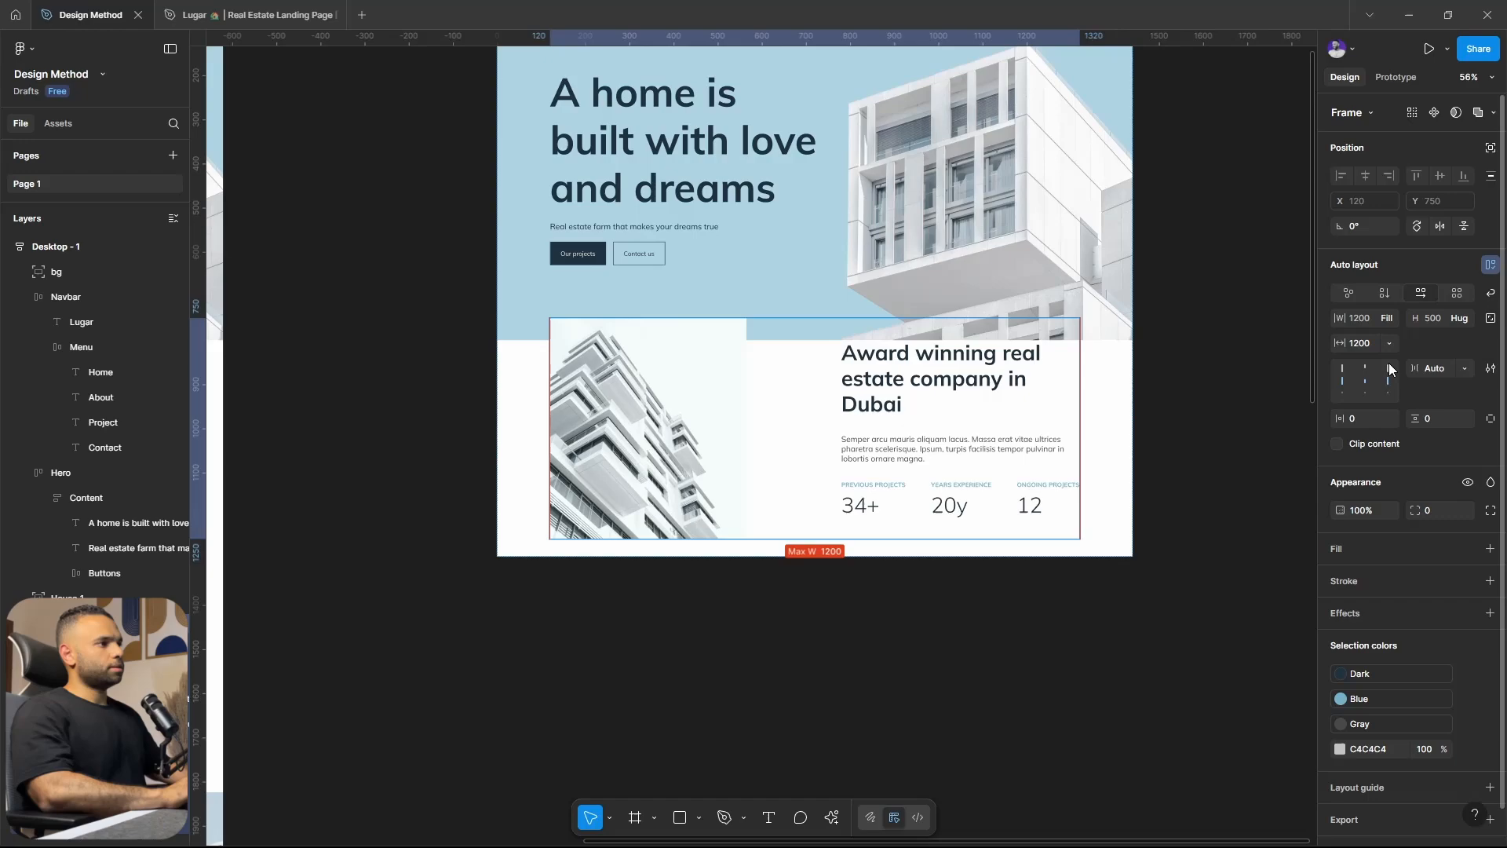
{"action": "left_click", "coordinate": [1187, 393]}
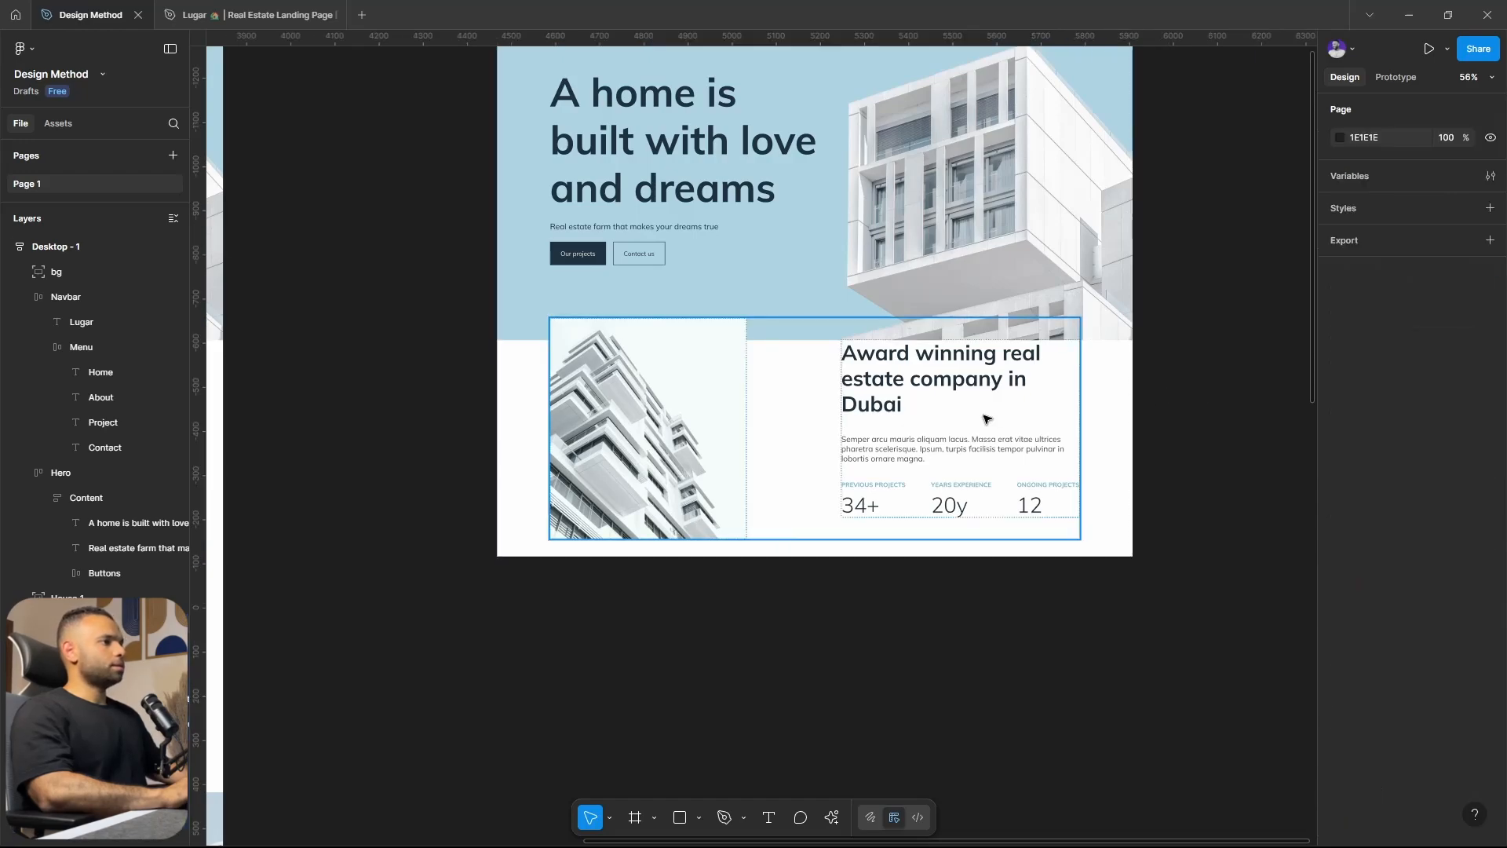
Set the award-winning company section's vertical padding to 80.
{"action": "double_click", "coordinate": [1040, 434]}
{"action": "left_click", "coordinate": [851, 672]}
{"action": "left_click", "coordinate": [831, 488]}
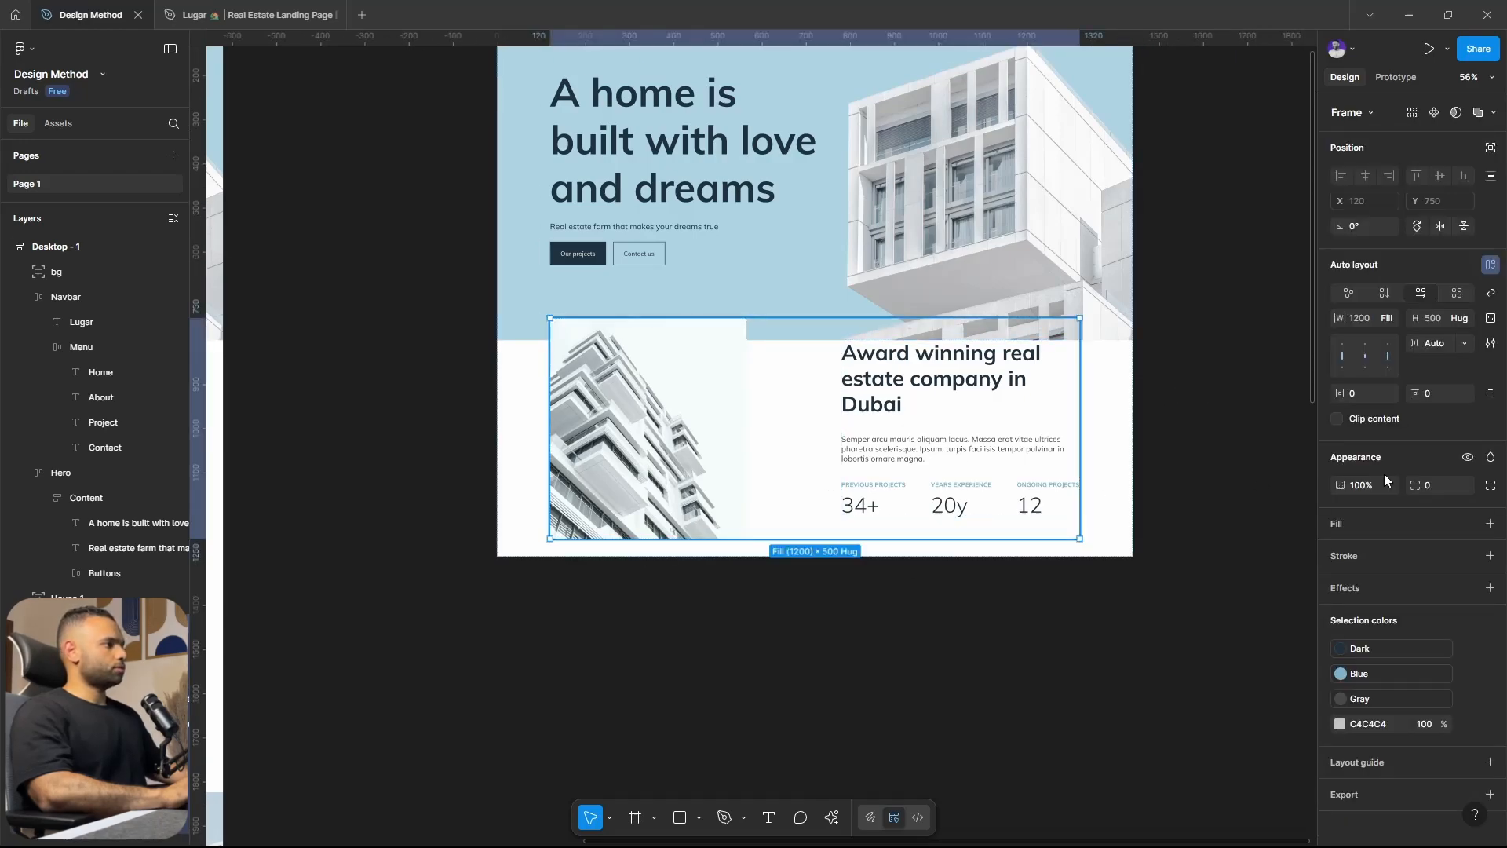
{"action": "left_click", "coordinate": [1442, 396]}
{"action": "type", "text": "80"}
{"action": "key", "text": "Return"}
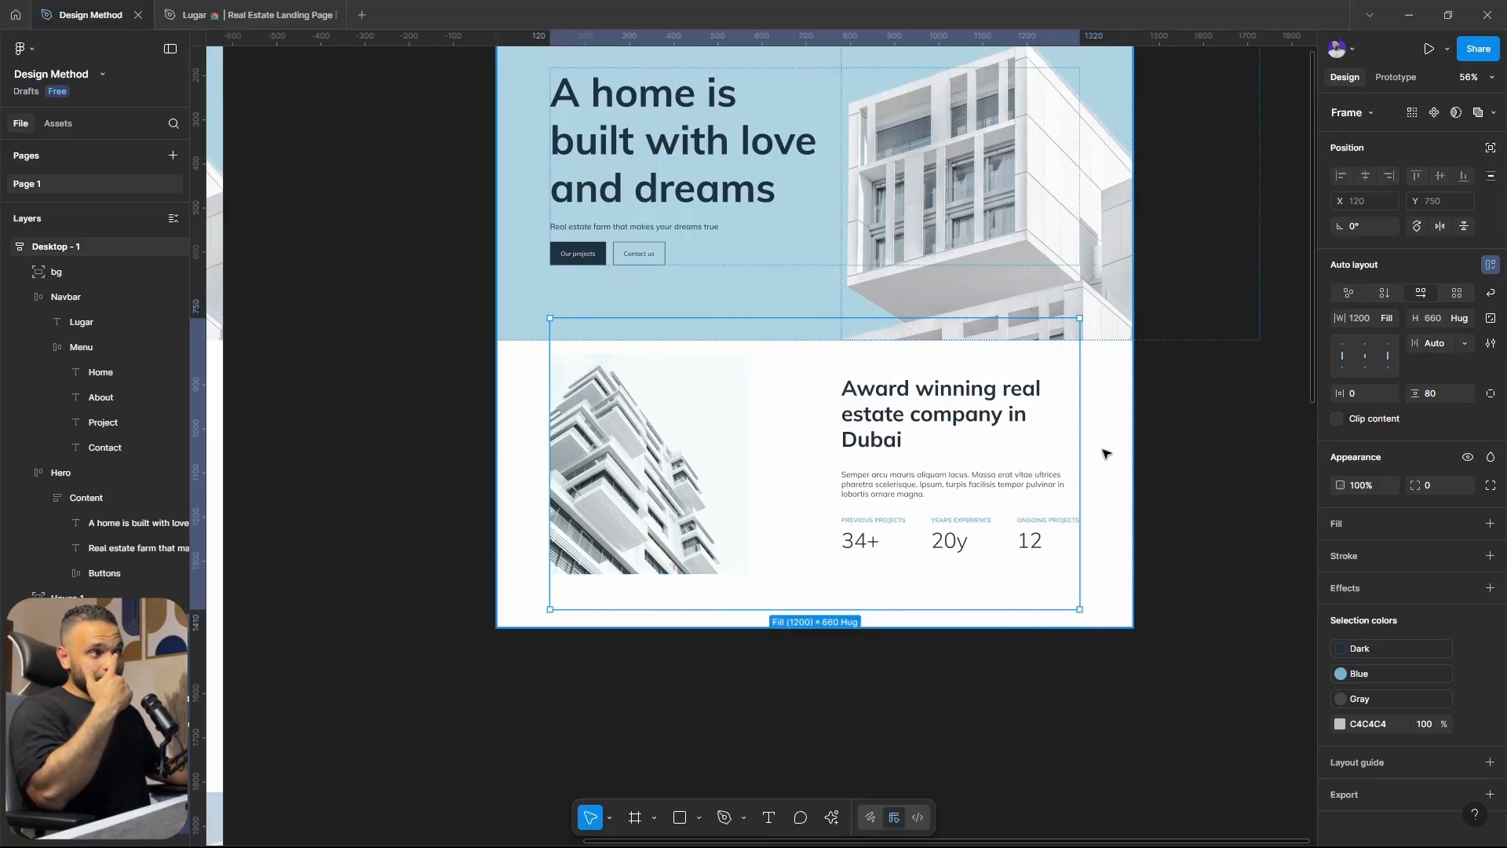
Set the award-winning company section's vertical padding to 120.
{"action": "scroll", "coordinate": [1150, 440], "scroll_direction": "up", "scroll_amount": 2}
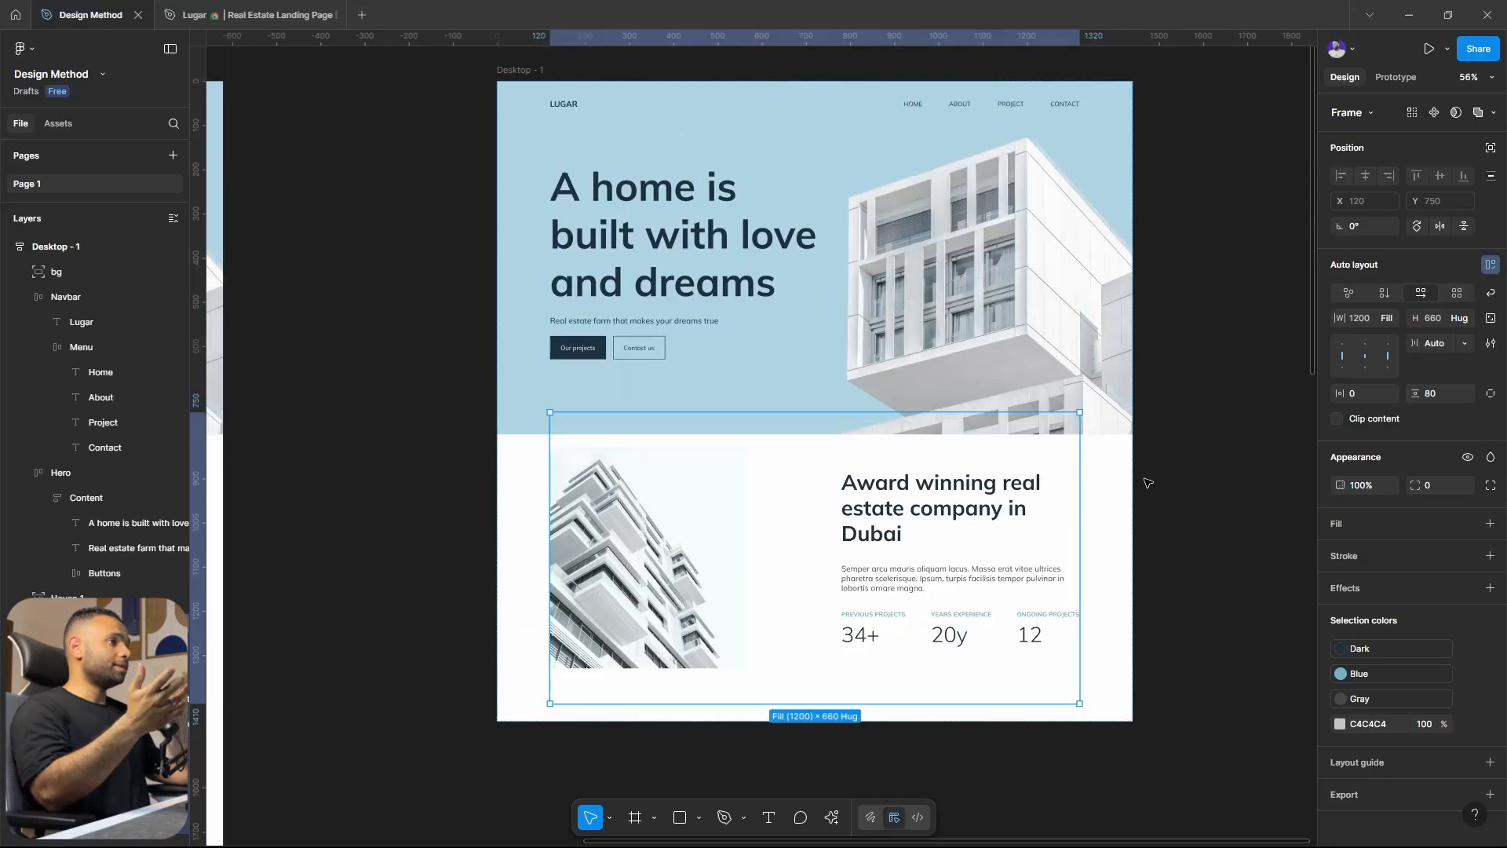
{"action": "left_click", "coordinate": [1116, 482]}
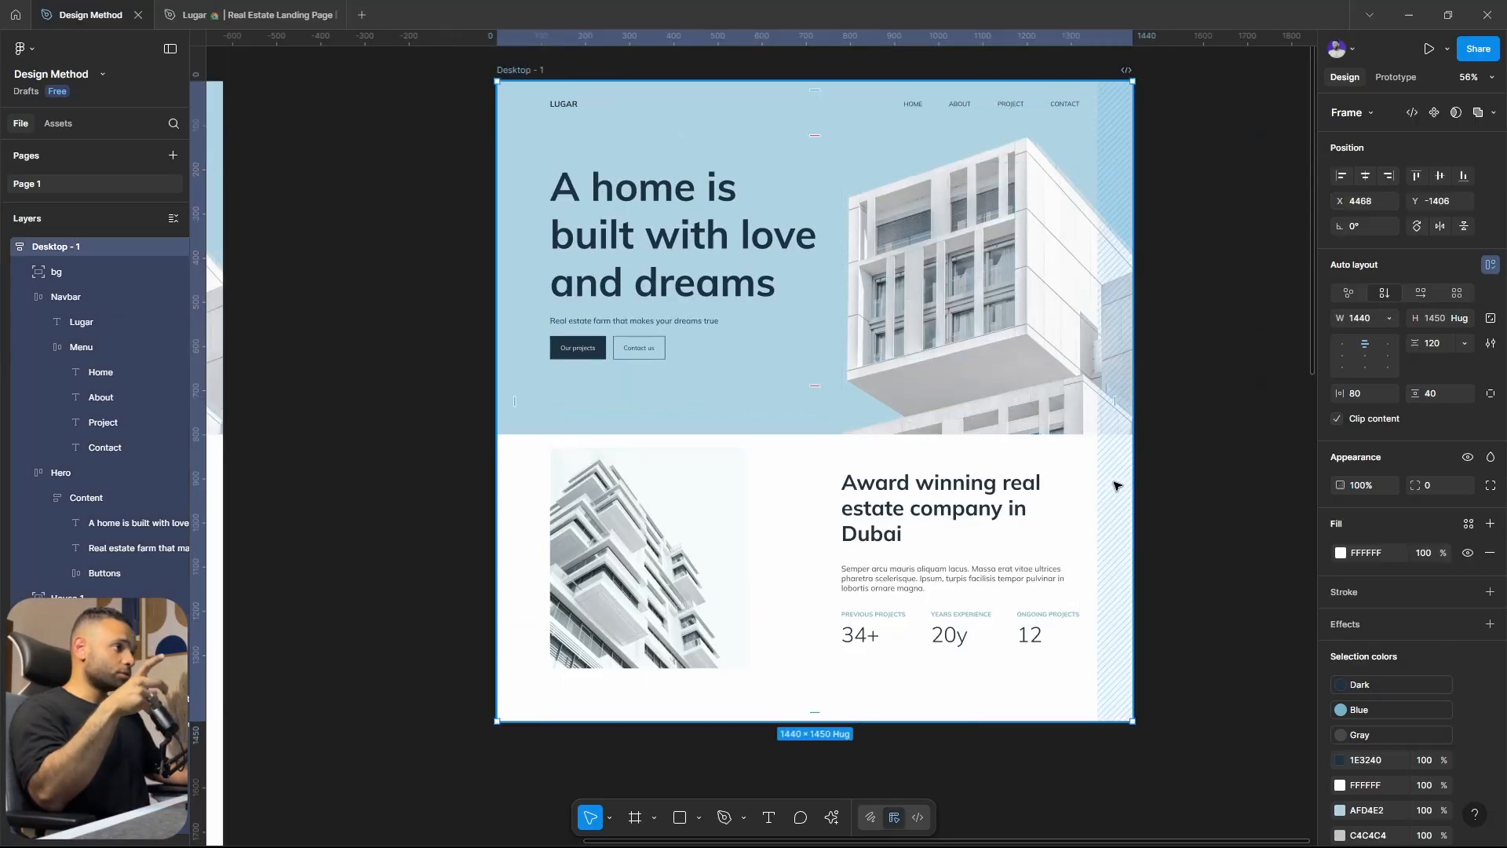
{"action": "left_click", "coordinate": [944, 538]}
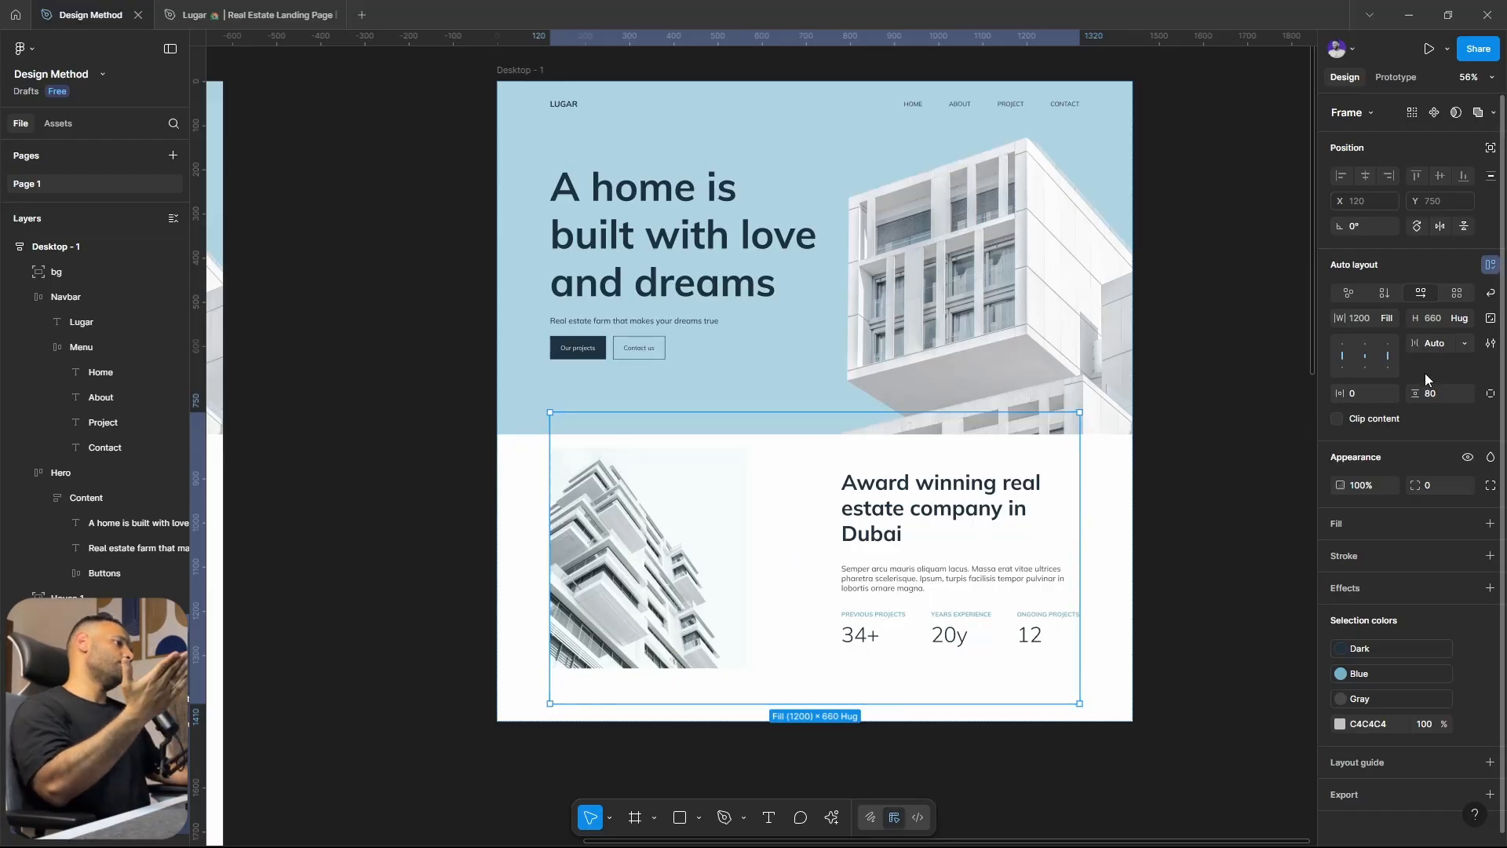
{"action": "left_click", "coordinate": [1439, 392]}
{"action": "type", "text": "1"}
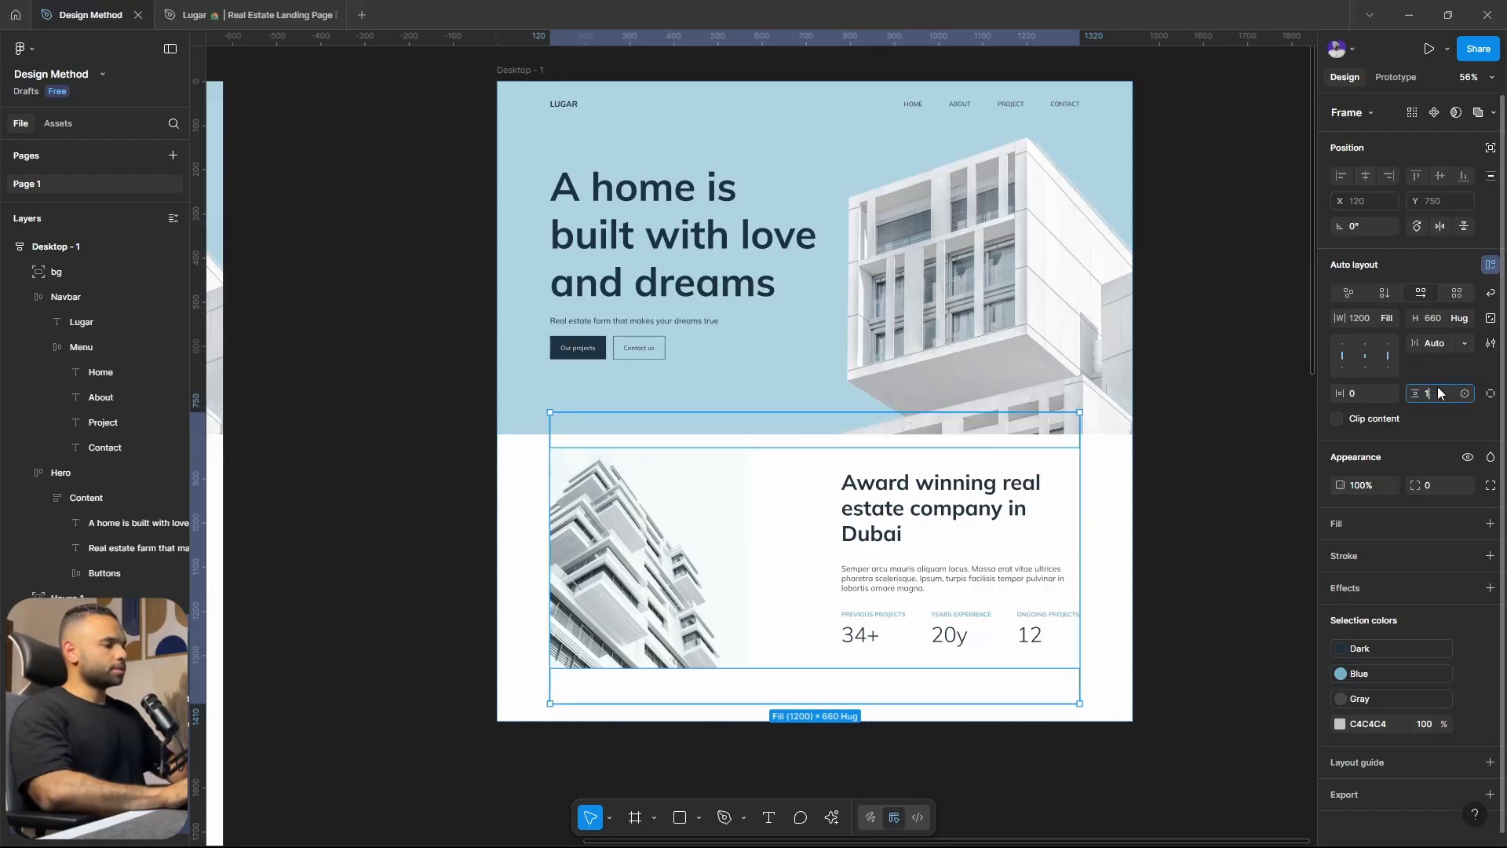
{"action": "type", "text": "20"}
{"action": "key", "text": "Return"}
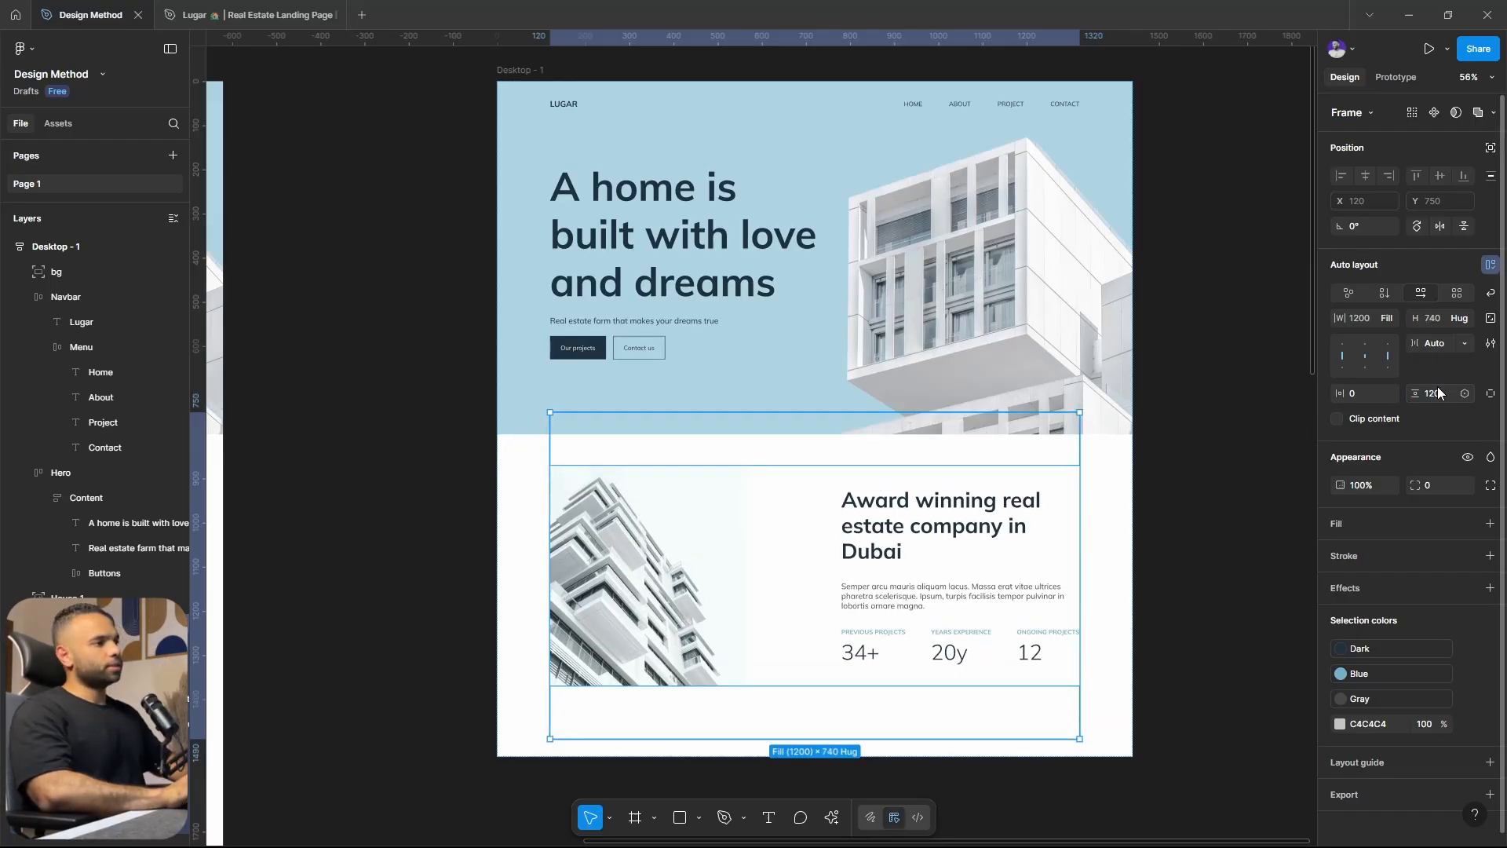
{"action": "left_click", "coordinate": [1213, 405]}
Collapse the layers and move the House 1 image between bg and Navbar in the Desktop - 1 layer order.
{"action": "scroll", "coordinate": [1209, 400], "scroll_direction": "down", "scroll_amount": 3}
{"action": "left_click_drag", "start_coordinate": [1195, 565], "coordinate": [1170, 553]}
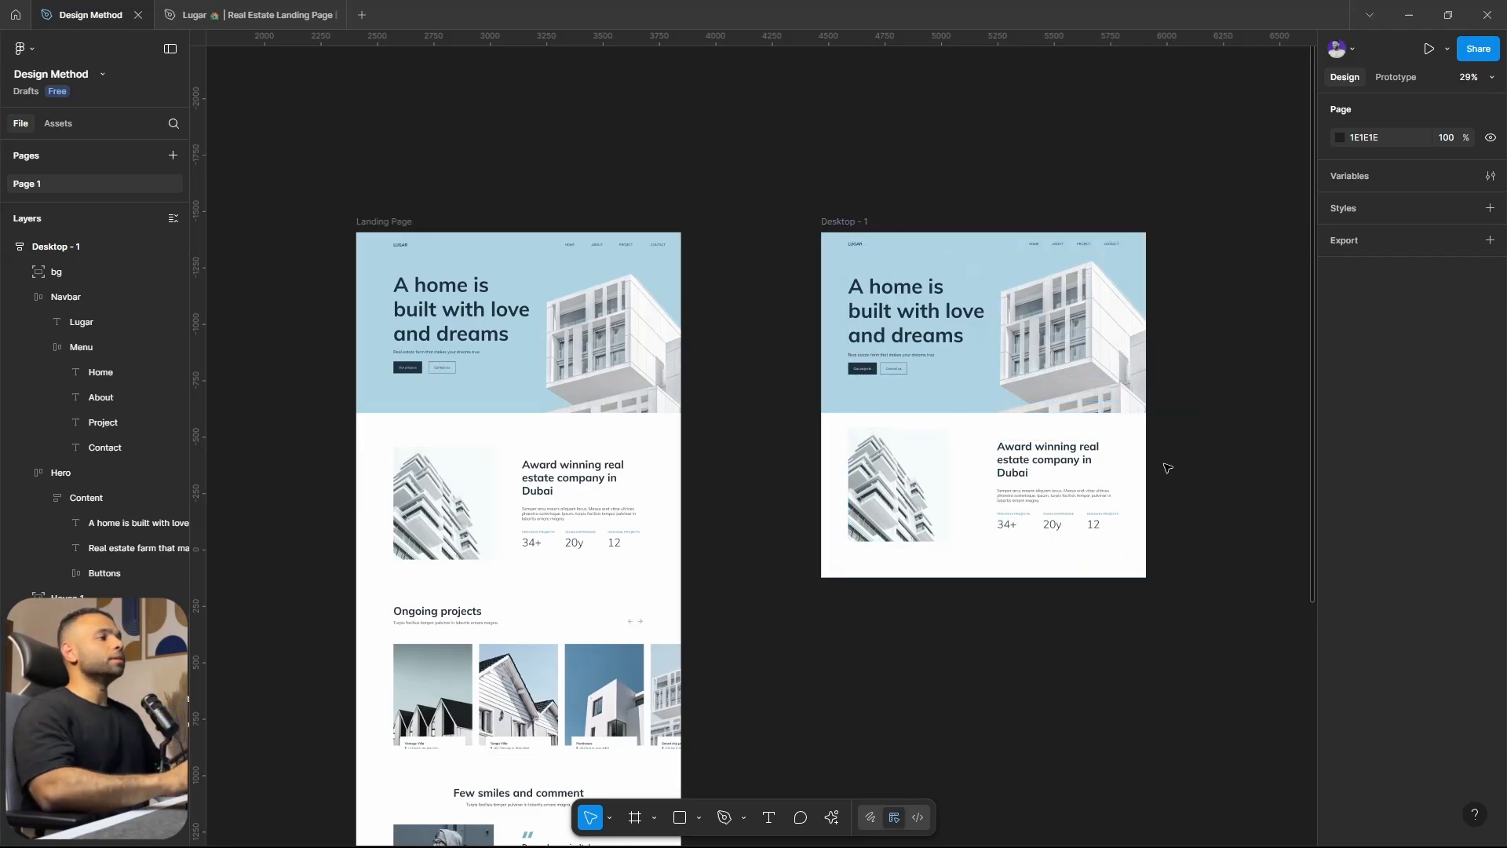
{"action": "scroll", "coordinate": [1142, 461], "scroll_direction": "up", "scroll_amount": 3}
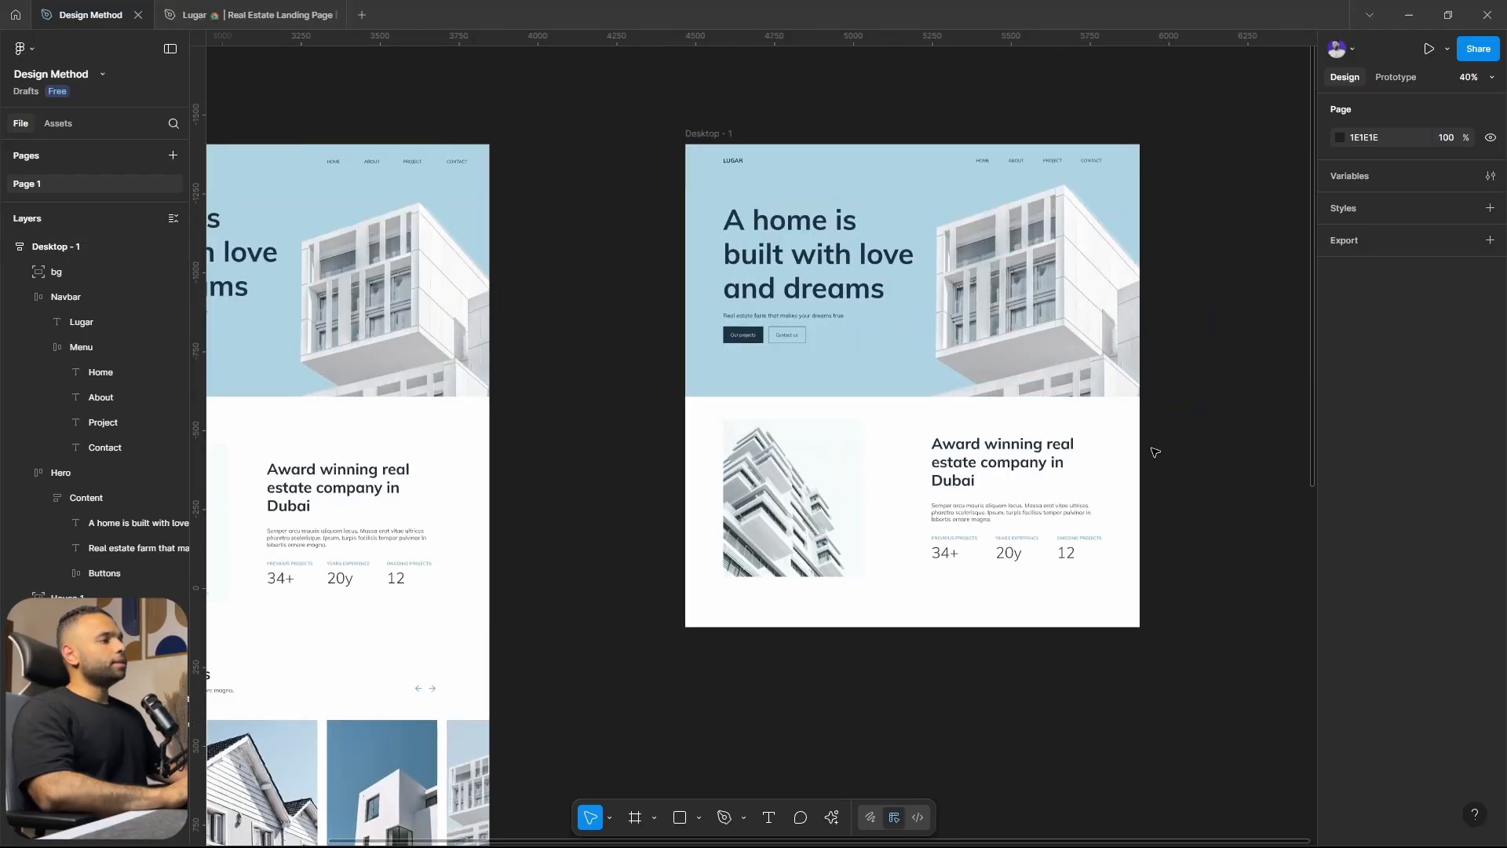
{"action": "left_click", "coordinate": [906, 163]}
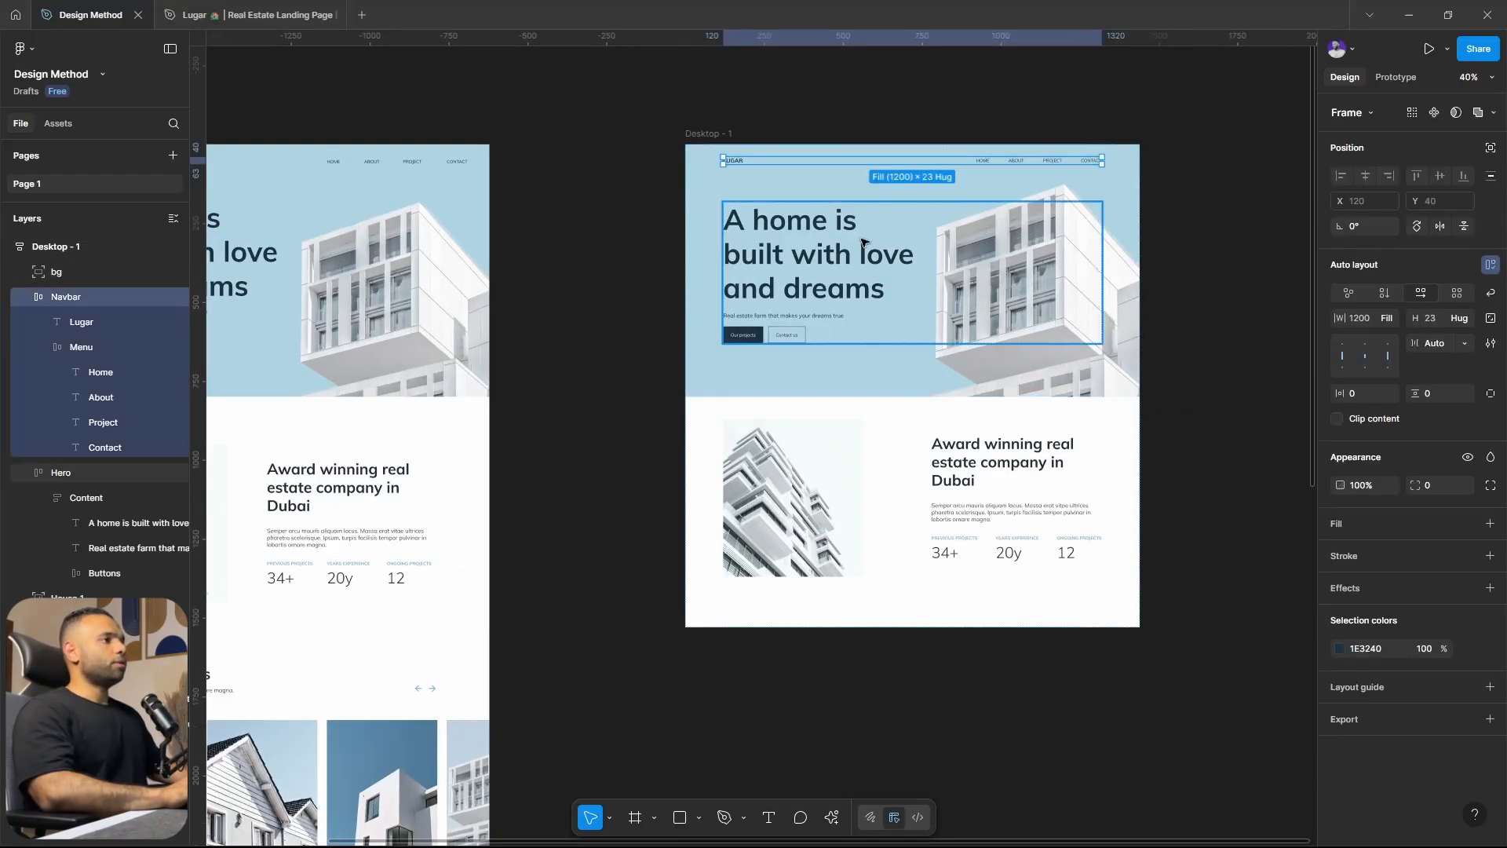
{"action": "left_click", "coordinate": [862, 242]}
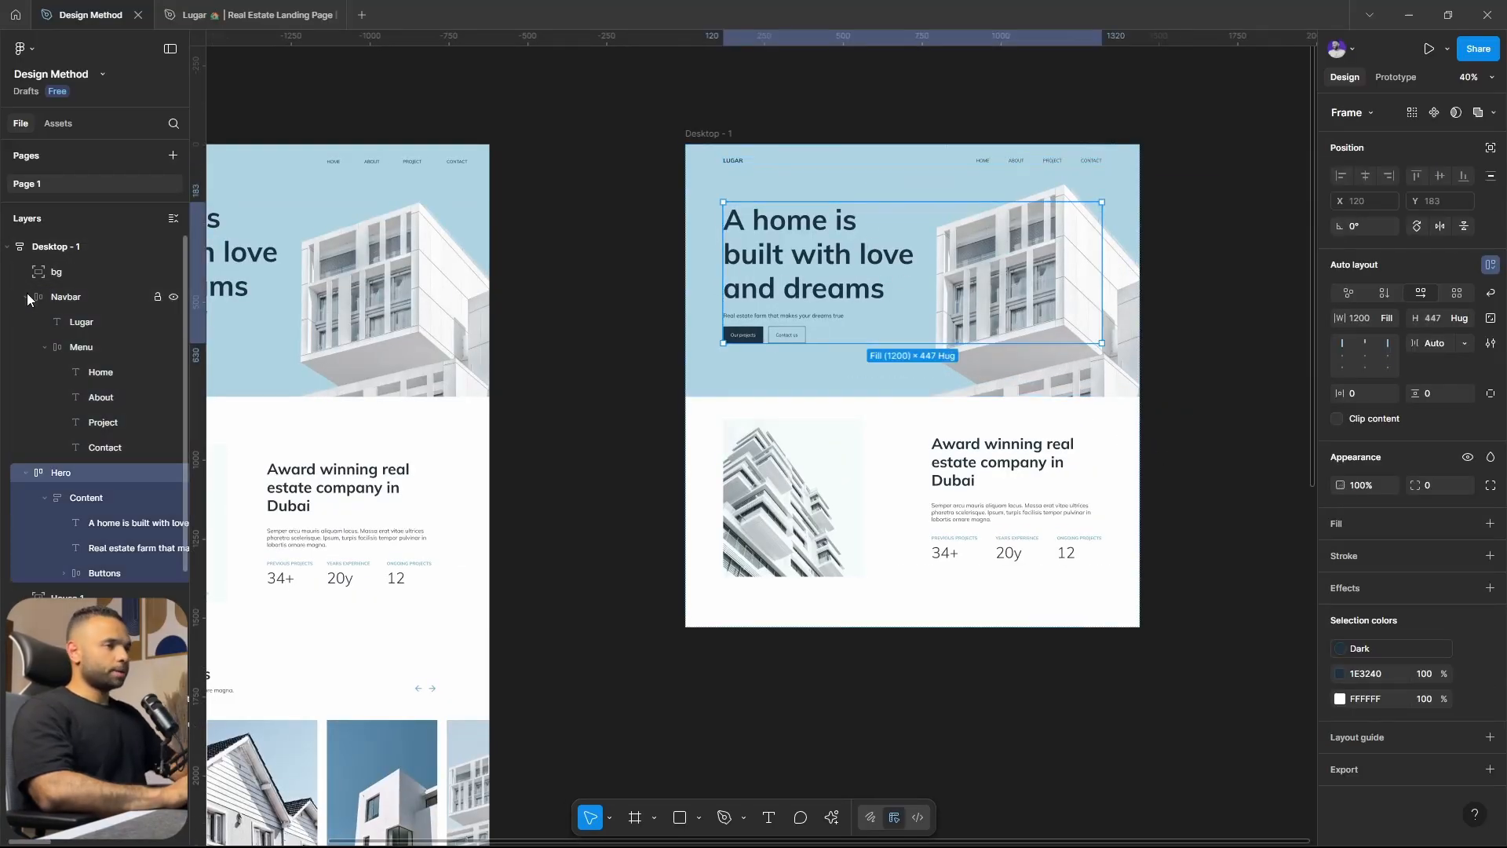
{"action": "key", "text": "alt+l"}
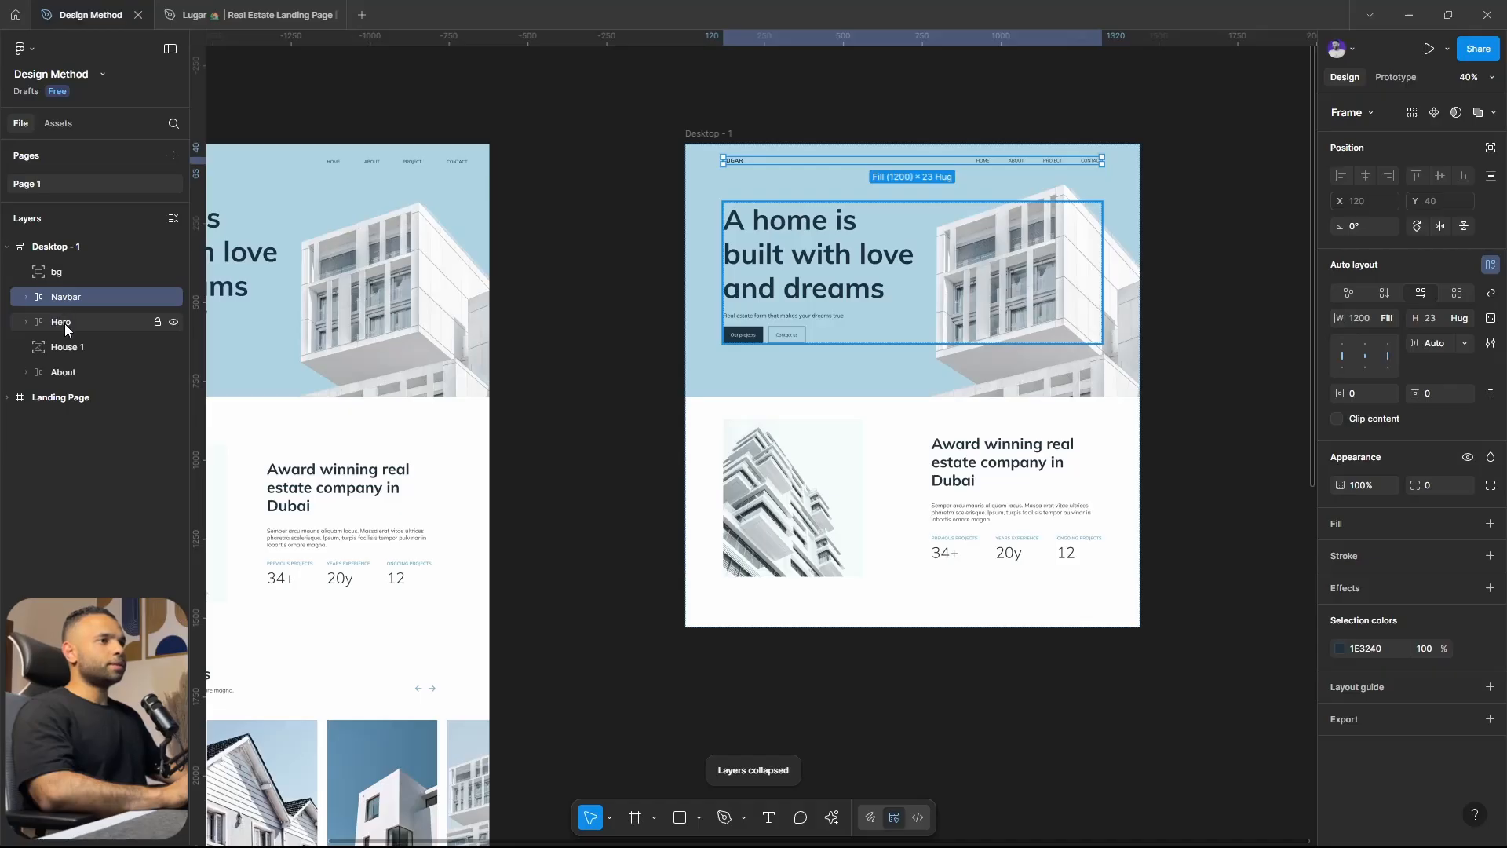
{"action": "left_click_drag", "start_coordinate": [72, 347], "coordinate": [85, 289]}
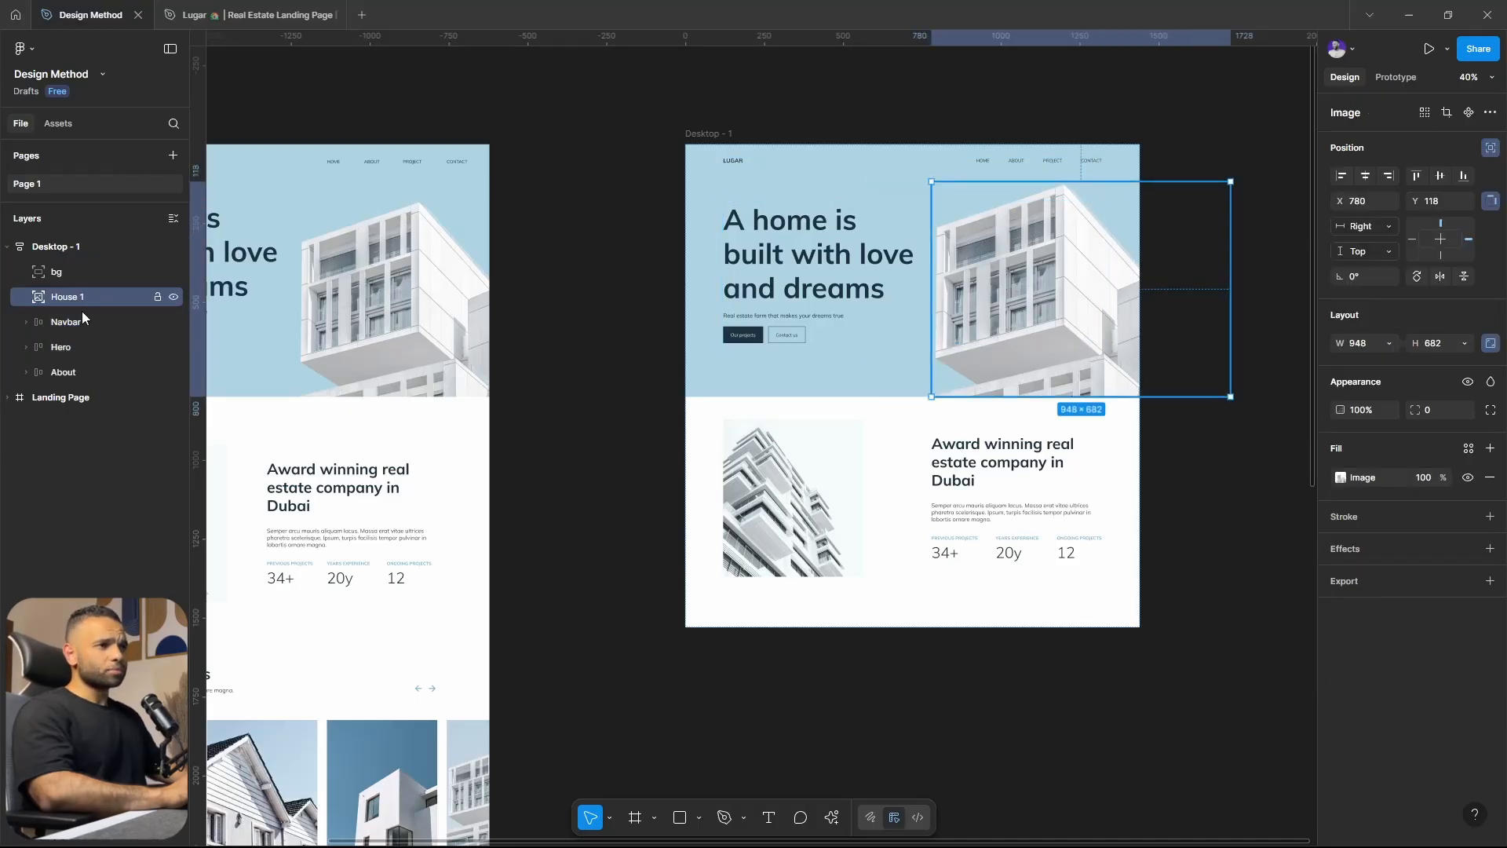
Try moving the About section one place up in the Desktop - 1 layout order and move it back.
{"action": "left_click", "coordinate": [72, 372]}
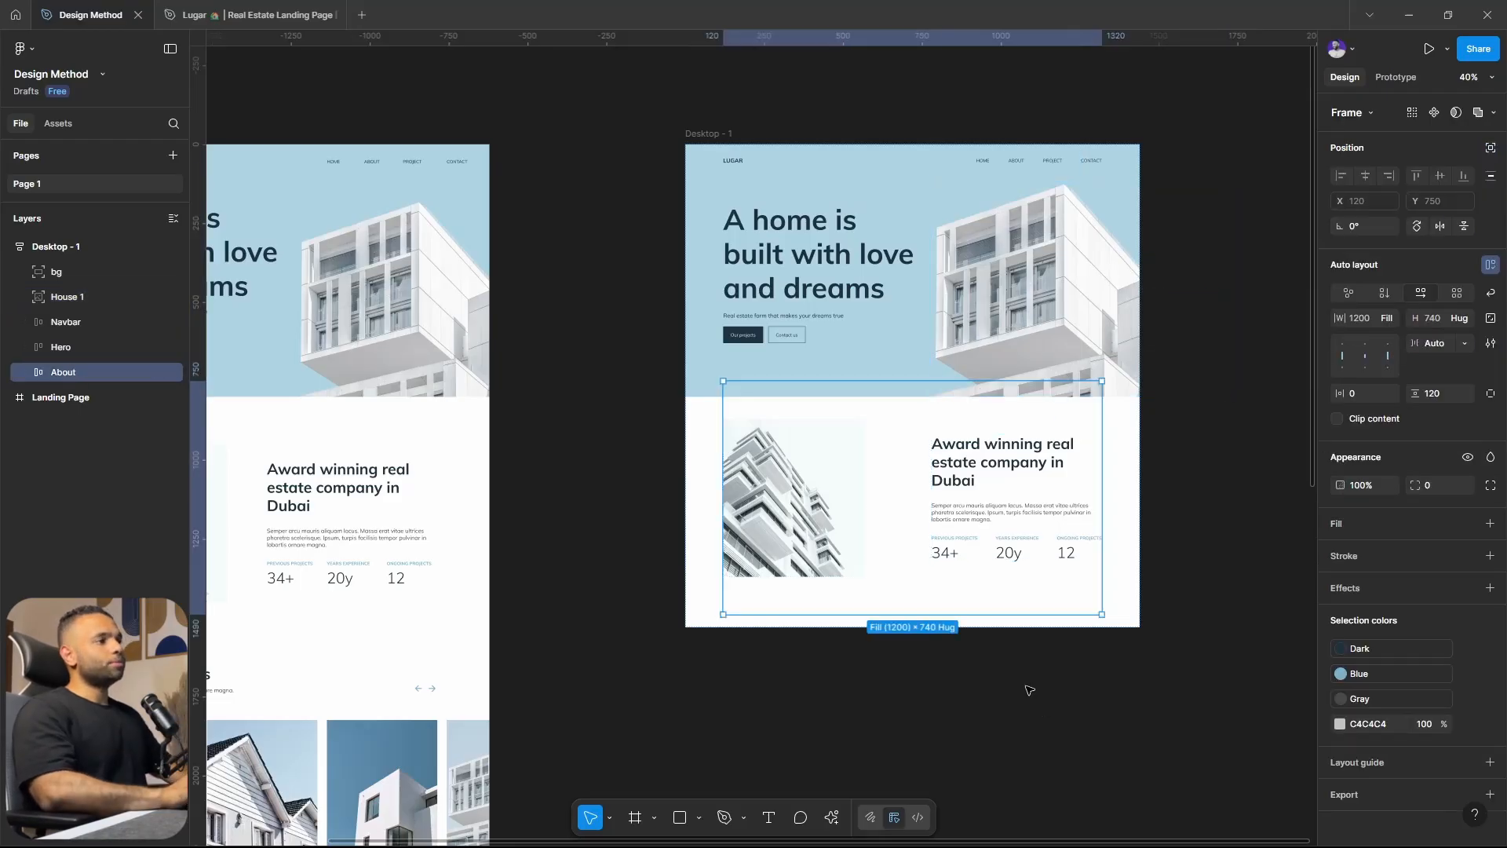
{"action": "key", "text": "Up"}
{"action": "key", "text": "Down"}
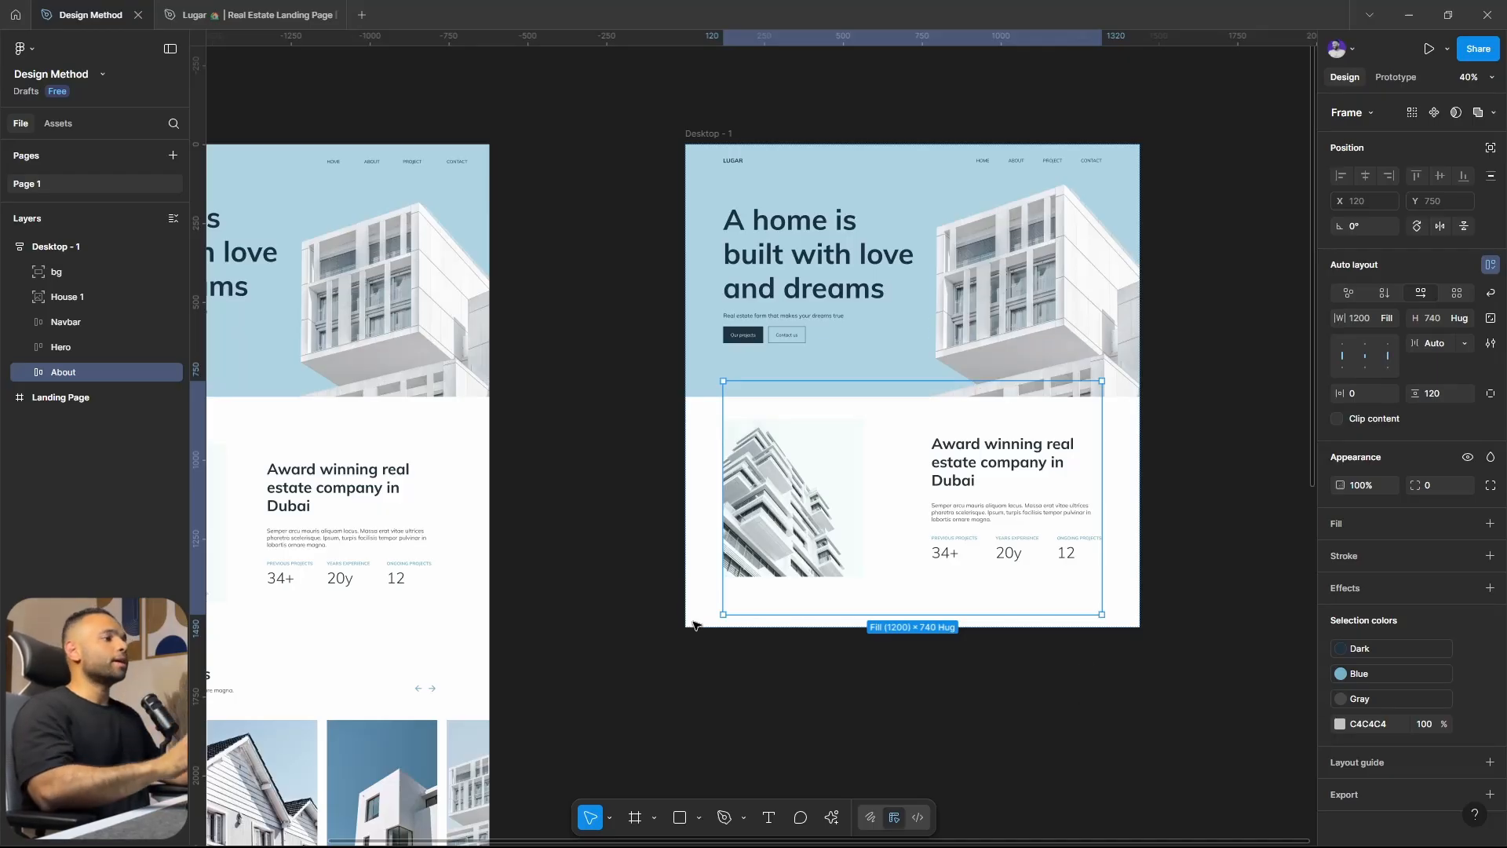
{"action": "scroll", "coordinate": [1095, 537], "scroll_direction": "down", "scroll_amount": 3}
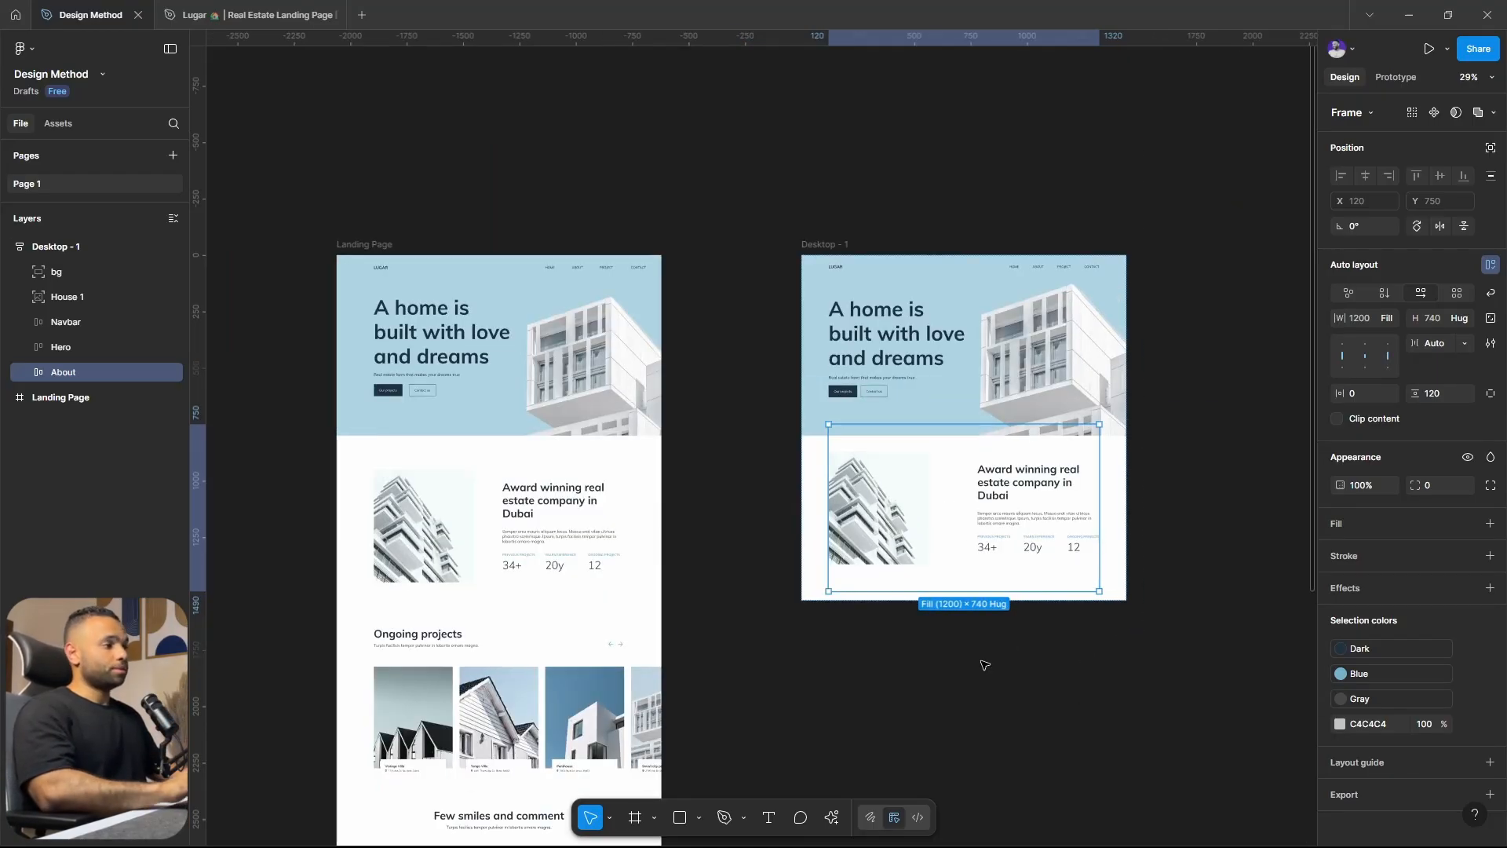
Copy the Ongoing project group from the Landing Page frame into the Desktop - 1 frame, below the About section.
{"action": "left_click_drag", "start_coordinate": [977, 670], "coordinate": [1087, 498]}
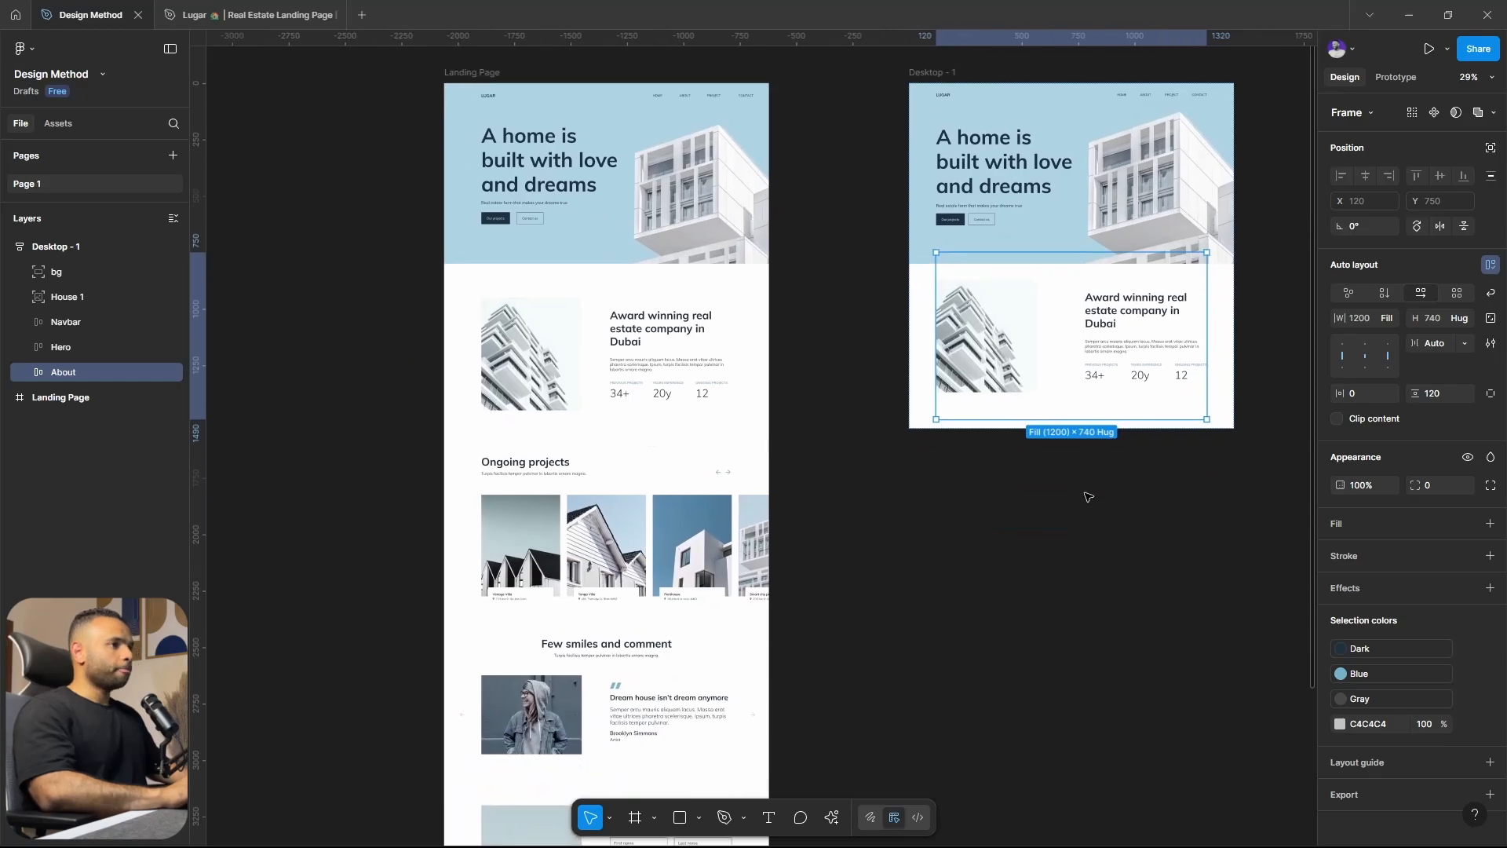
{"action": "left_click", "coordinate": [710, 562]}
{"action": "scroll", "coordinate": [1073, 609], "scroll_direction": "right", "scroll_amount": 5}
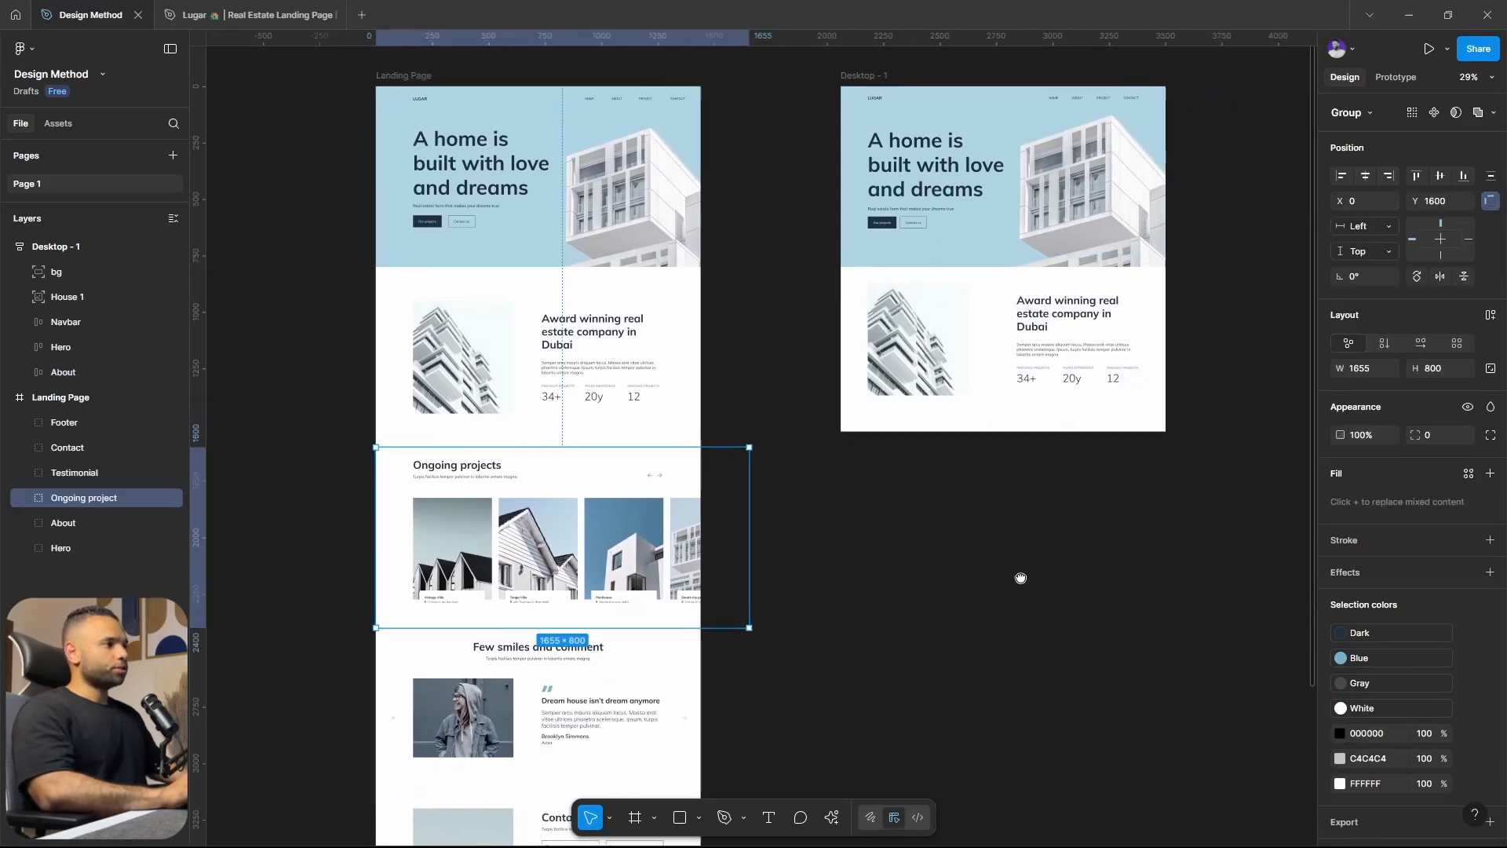
{"action": "key", "text": "ctrl+c"}
{"action": "left_click", "coordinate": [885, 433]}
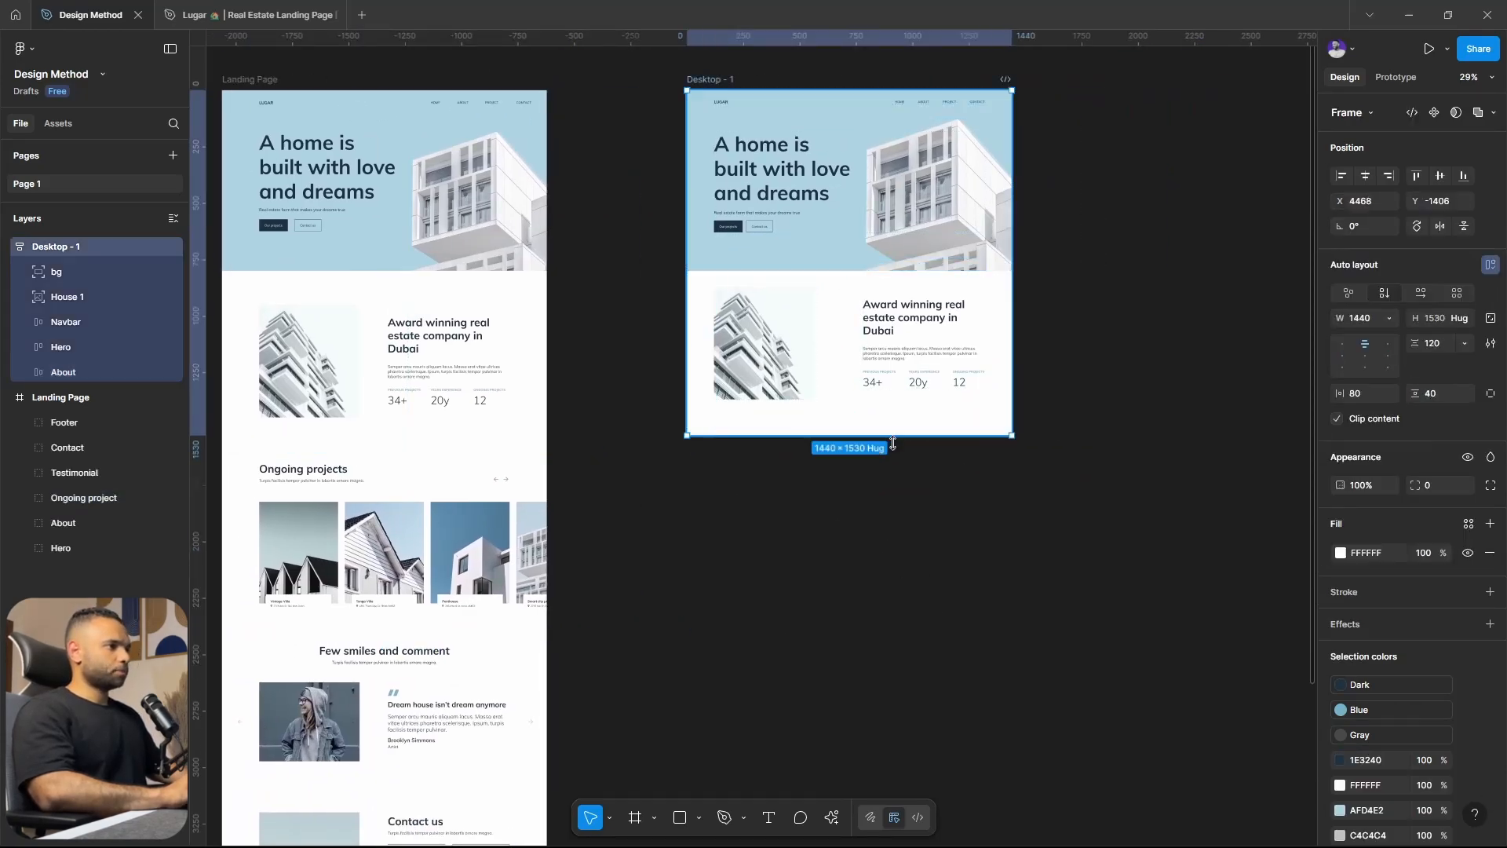
{"action": "key", "text": "ctrl+v"}
{"action": "scroll", "coordinate": [856, 684], "scroll_direction": "up", "scroll_amount": 5}
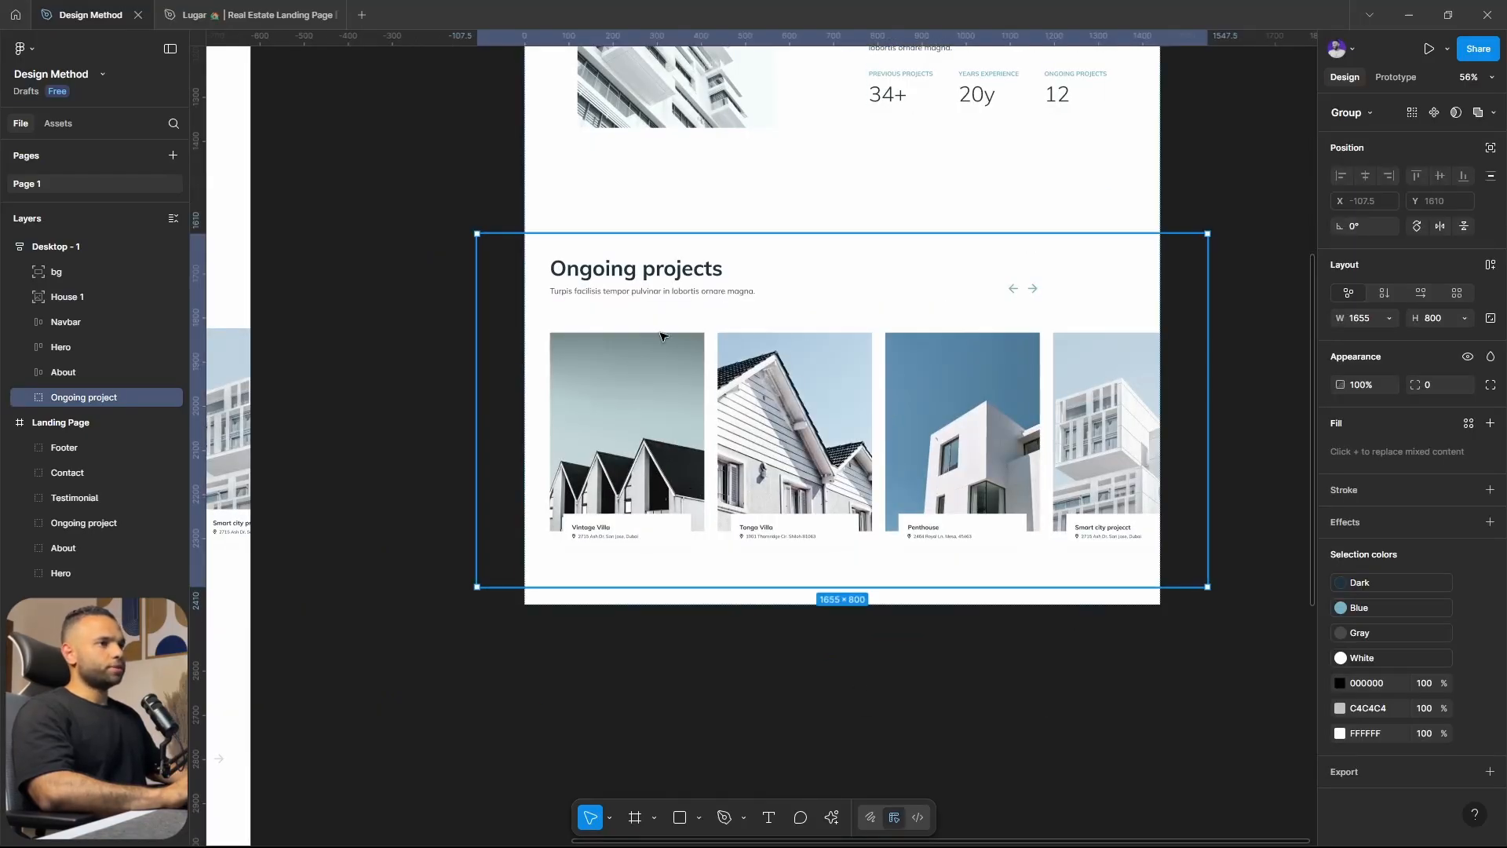
Add auto layout to the copied Ongoing project group and delete its bg rectangle.
{"action": "key", "text": "shift+a"}
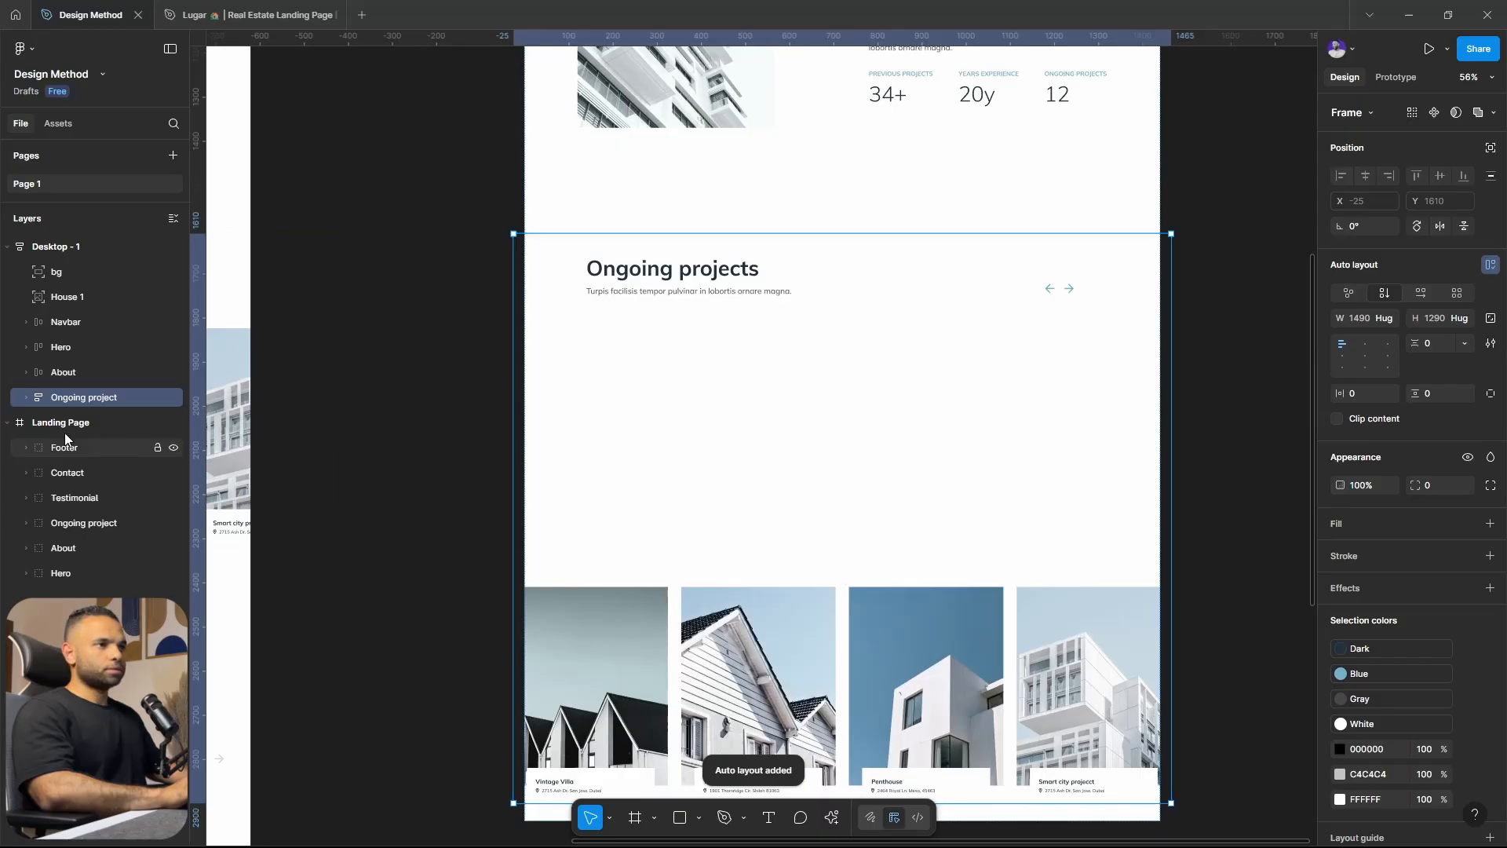
{"action": "left_click", "coordinate": [26, 398]}
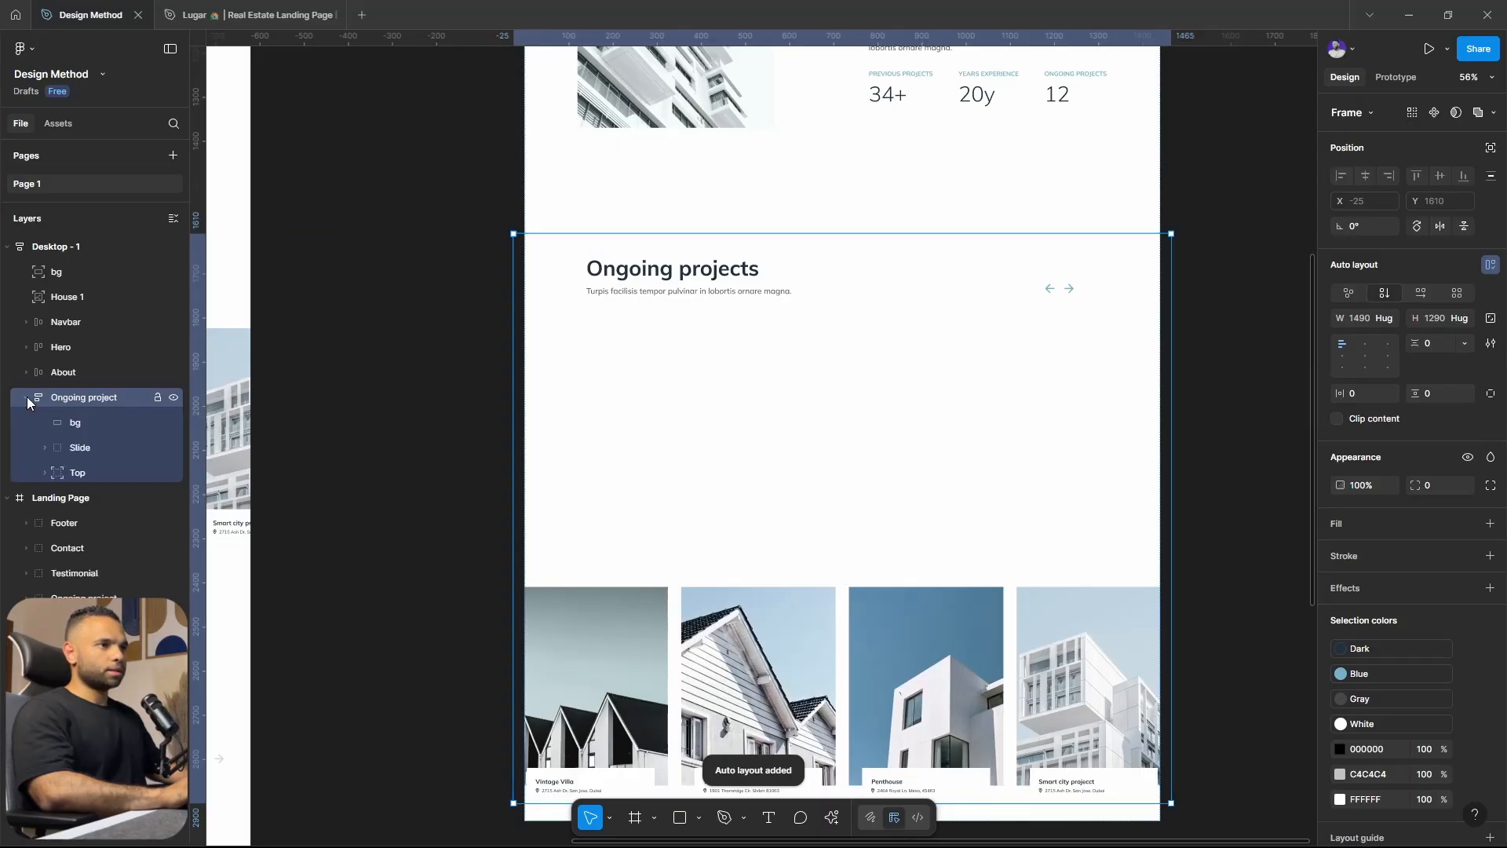
{"action": "left_click", "coordinate": [75, 421]}
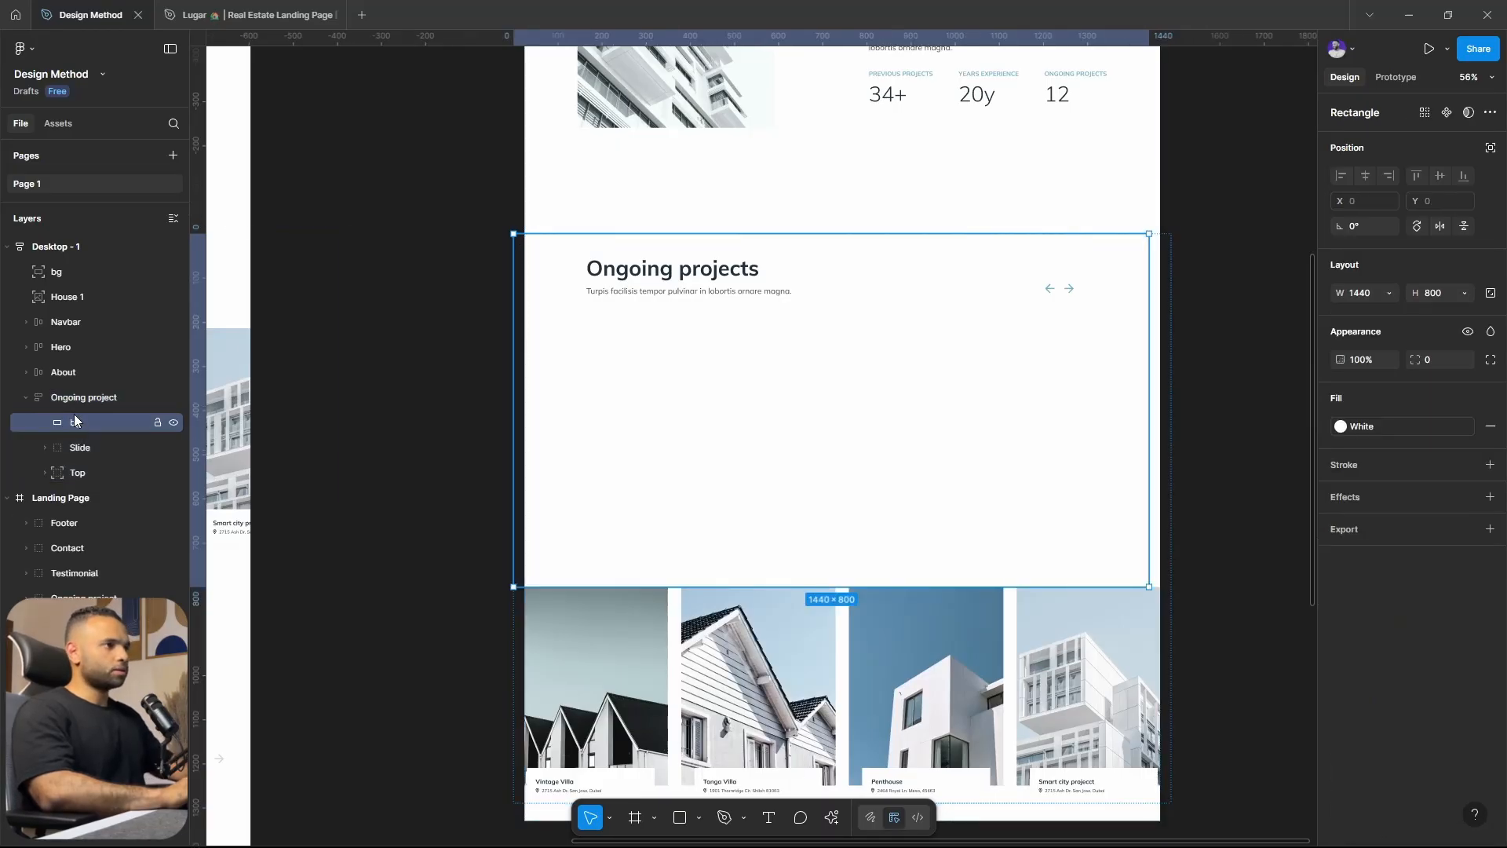
{"action": "key", "text": "Delete"}
Bring the Top heading group back into the Ongoing project auto layout flow and place it above the Slide group.
{"action": "left_click", "coordinate": [91, 422]}
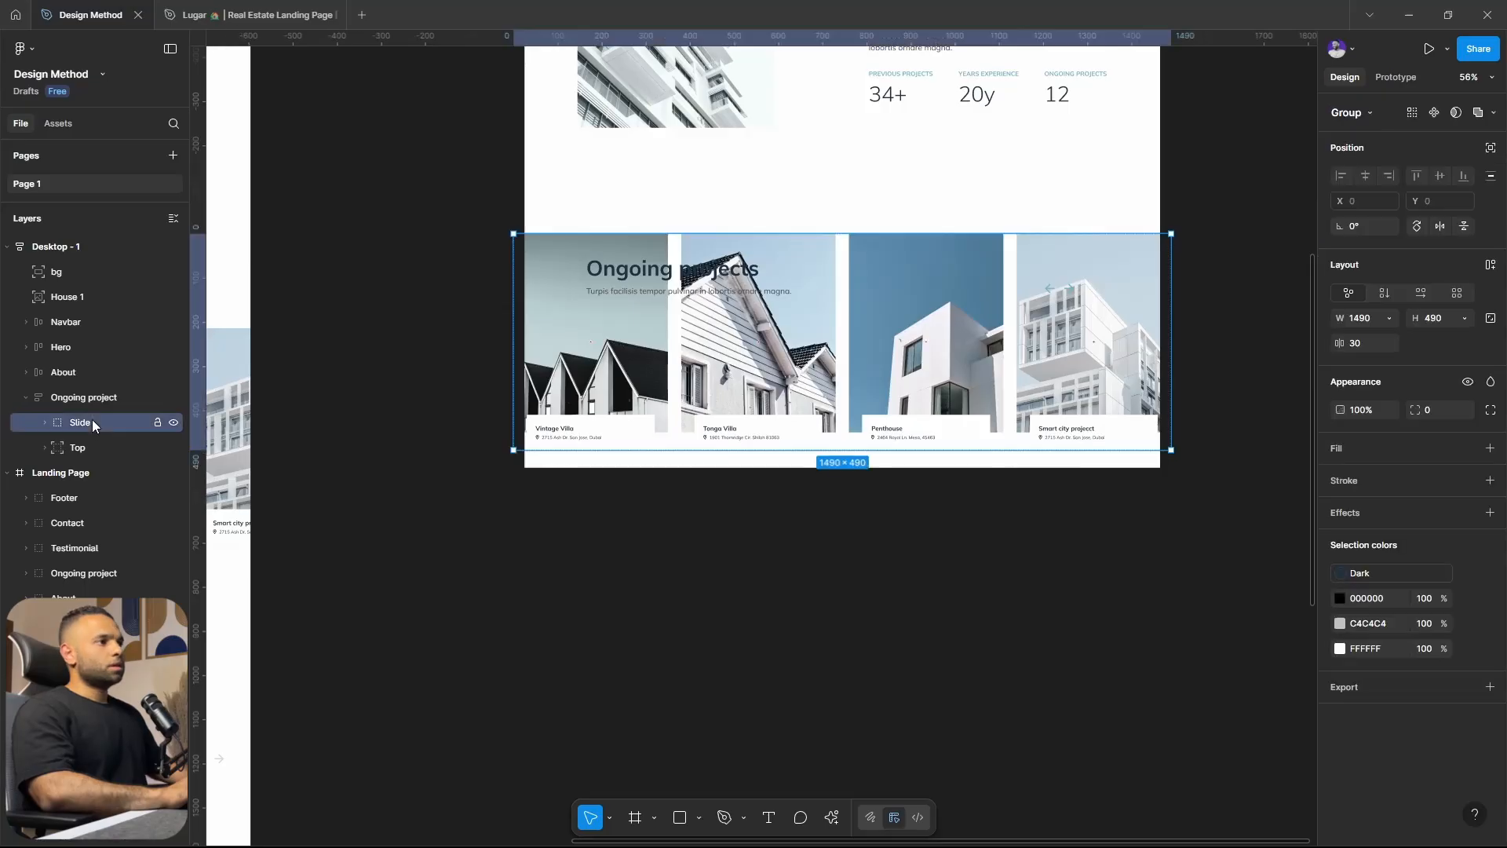
{"action": "left_click", "coordinate": [95, 450]}
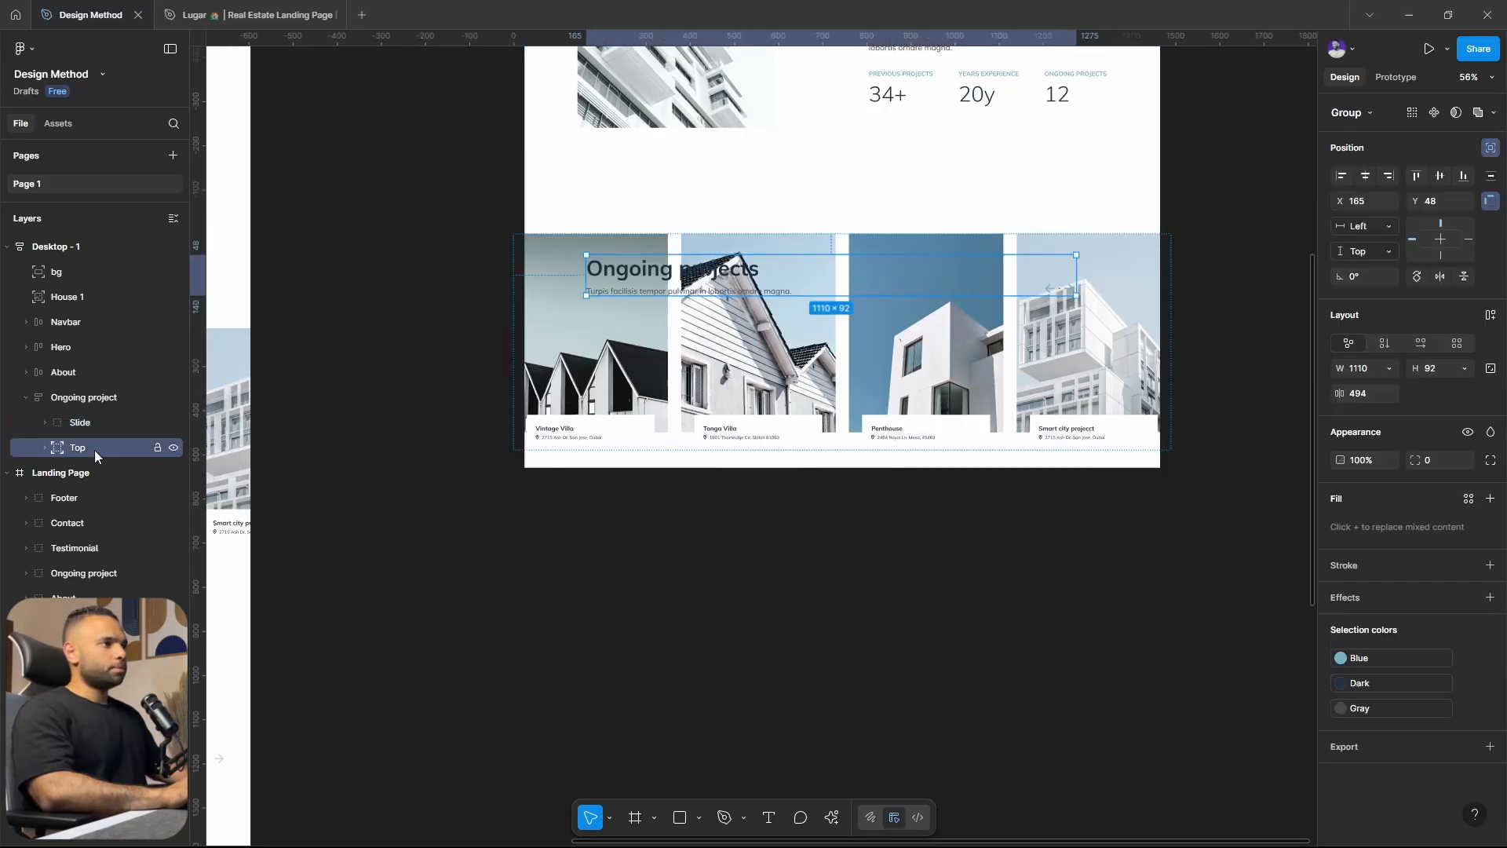
{"action": "left_click", "coordinate": [1491, 148]}
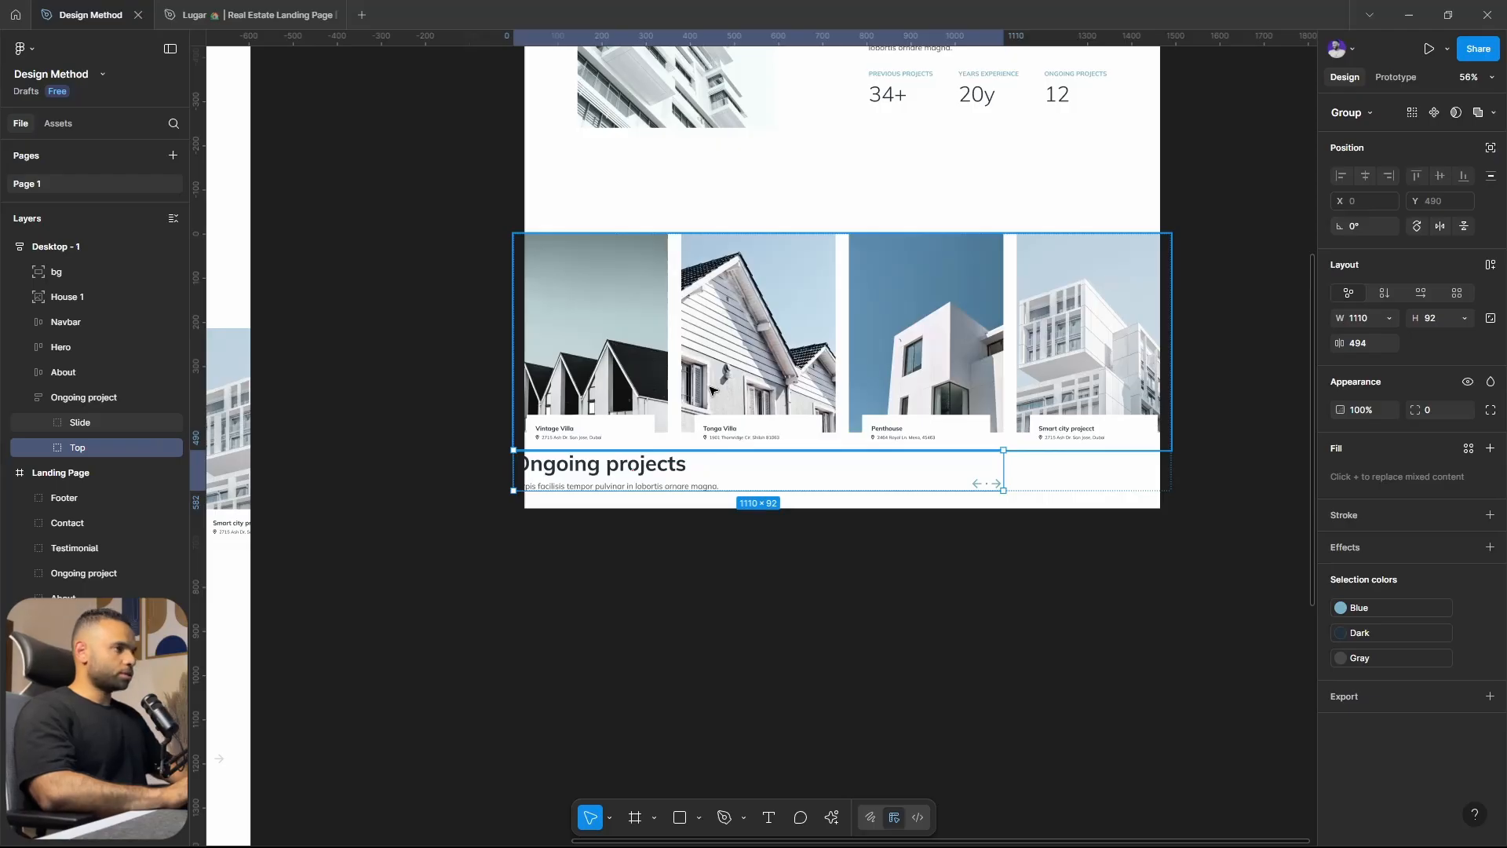
{"action": "key", "text": "Up"}
Set the Ongoing project section's vertical gap to 40 and its width to fill the container.
{"action": "left_click", "coordinate": [1060, 252]}
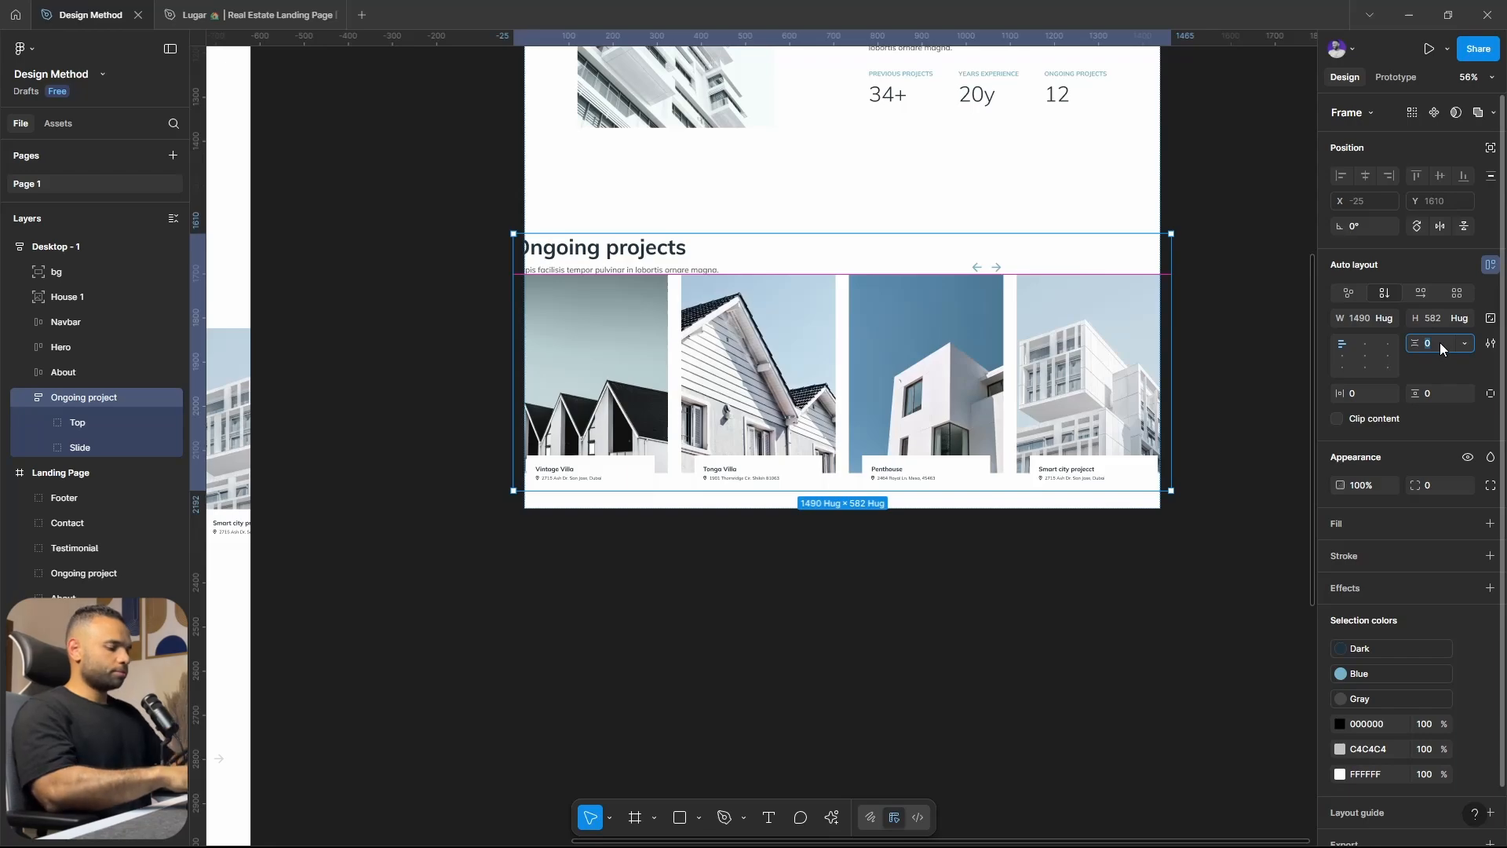
{"action": "type", "text": "40"}
{"action": "key", "text": "Return"}
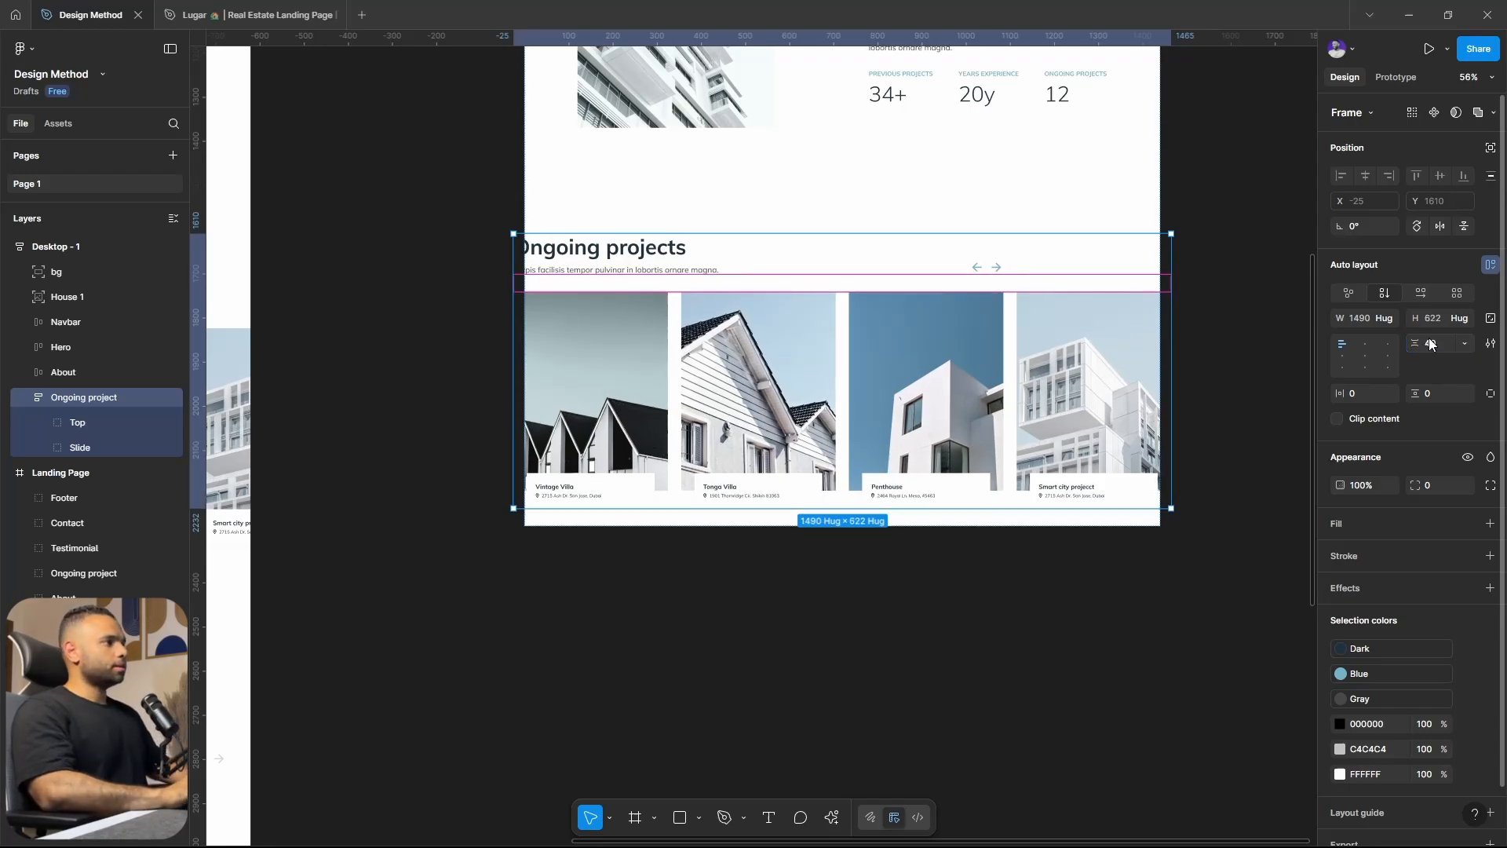
{"action": "left_click", "coordinate": [1382, 318]}
{"action": "left_click", "coordinate": [1375, 338]}
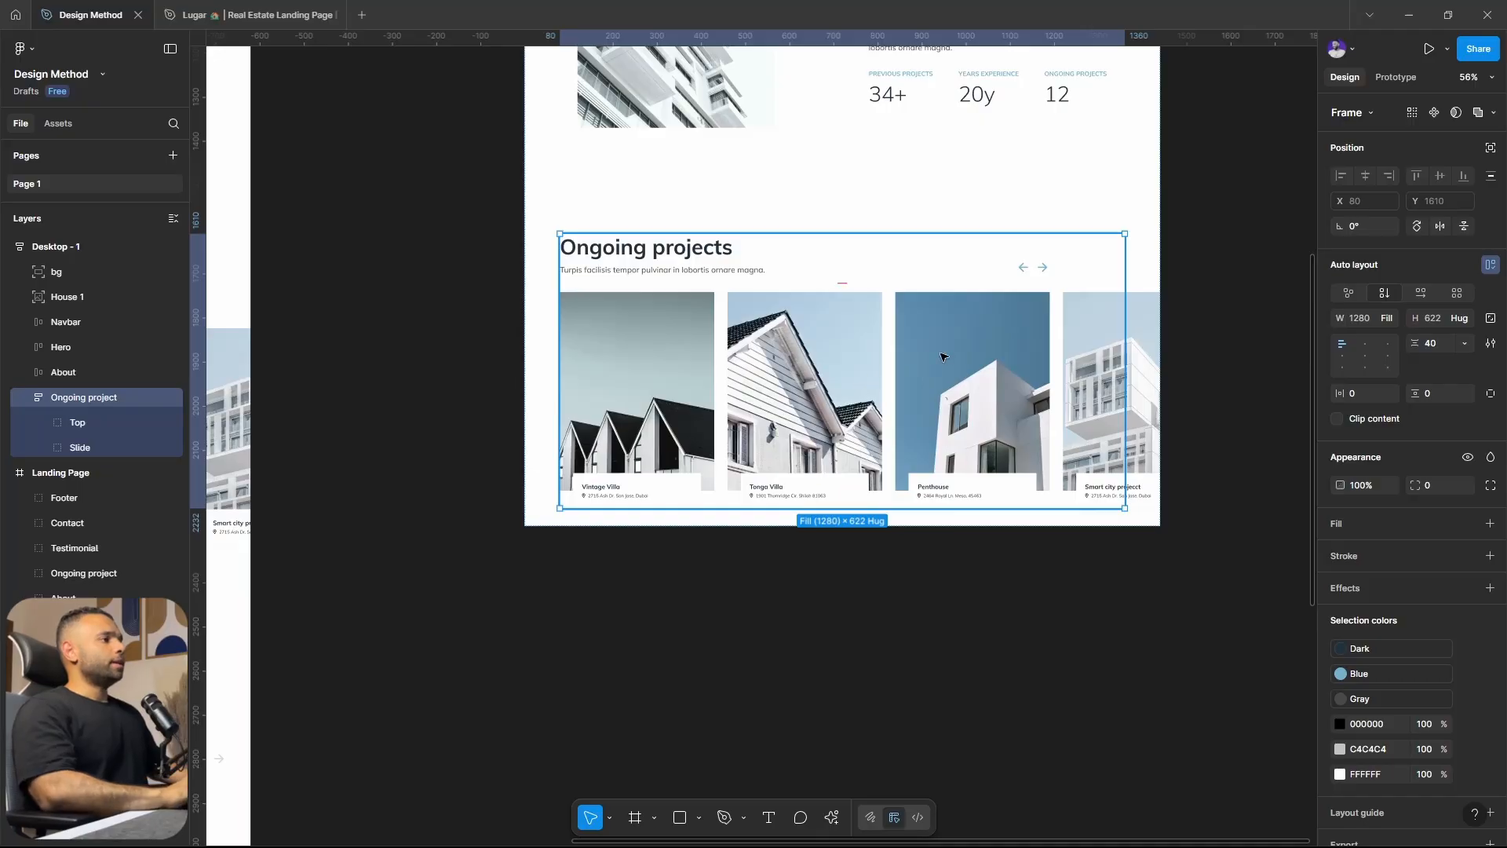
Add auto layout to the Top group, set its width to fill the container and centre its items vertically.
{"action": "left_click", "coordinate": [77, 424]}
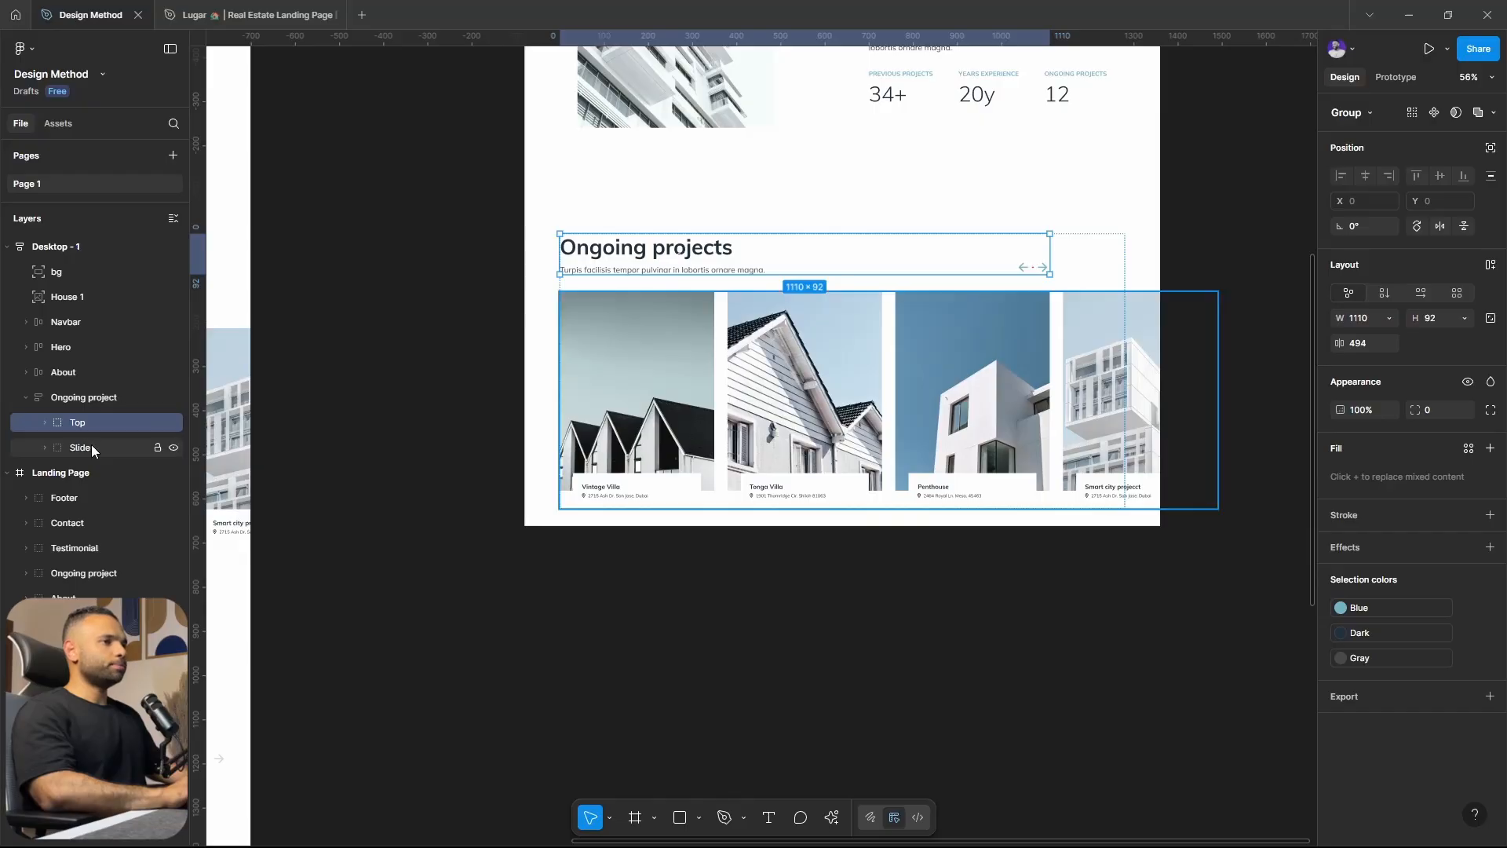
{"action": "key", "text": "shift+a"}
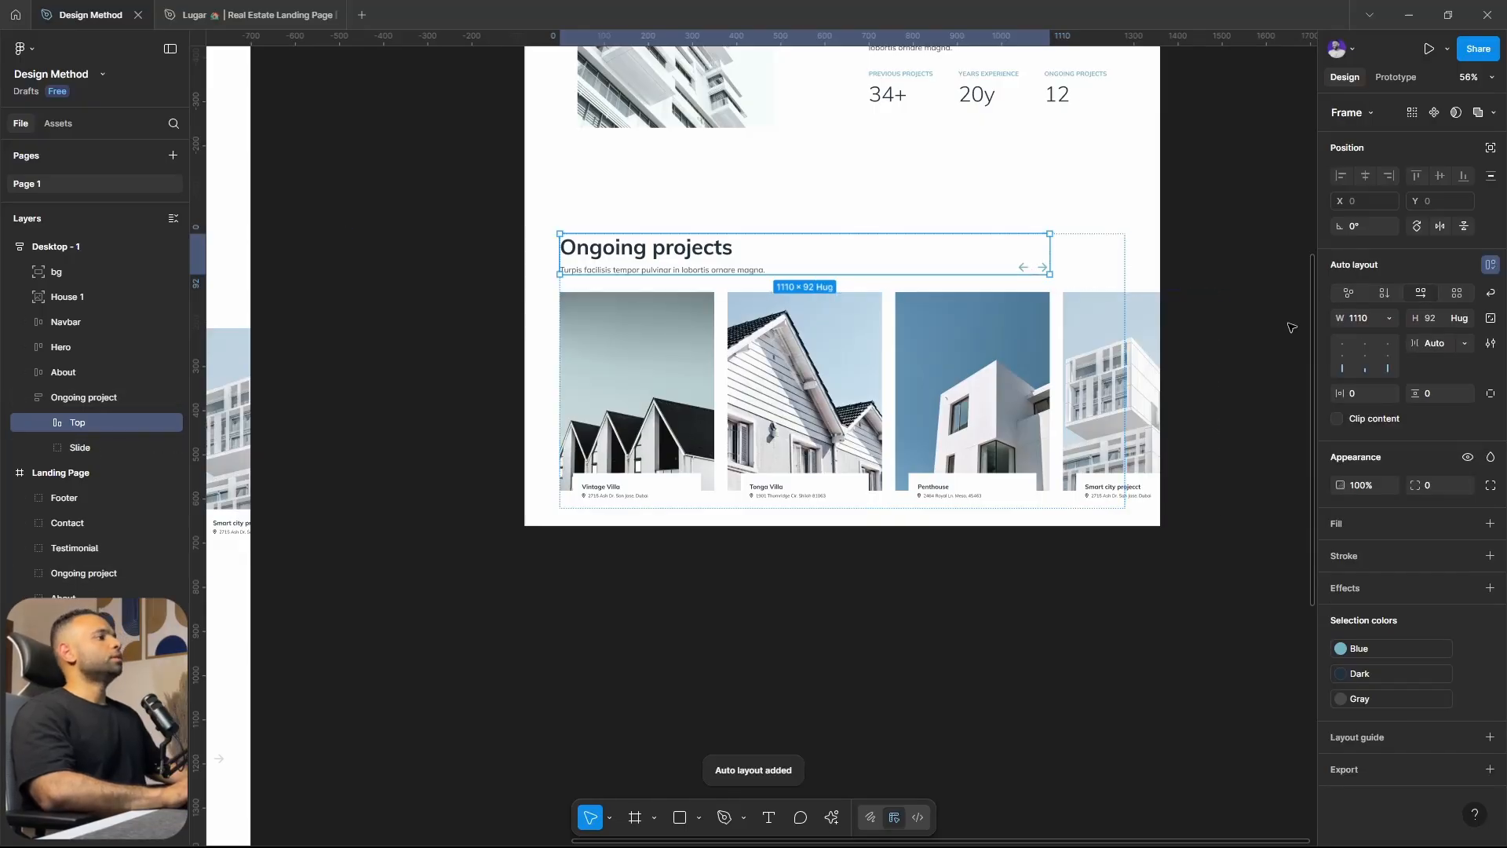
{"action": "left_click", "coordinate": [1388, 318]}
{"action": "left_click", "coordinate": [1405, 356]}
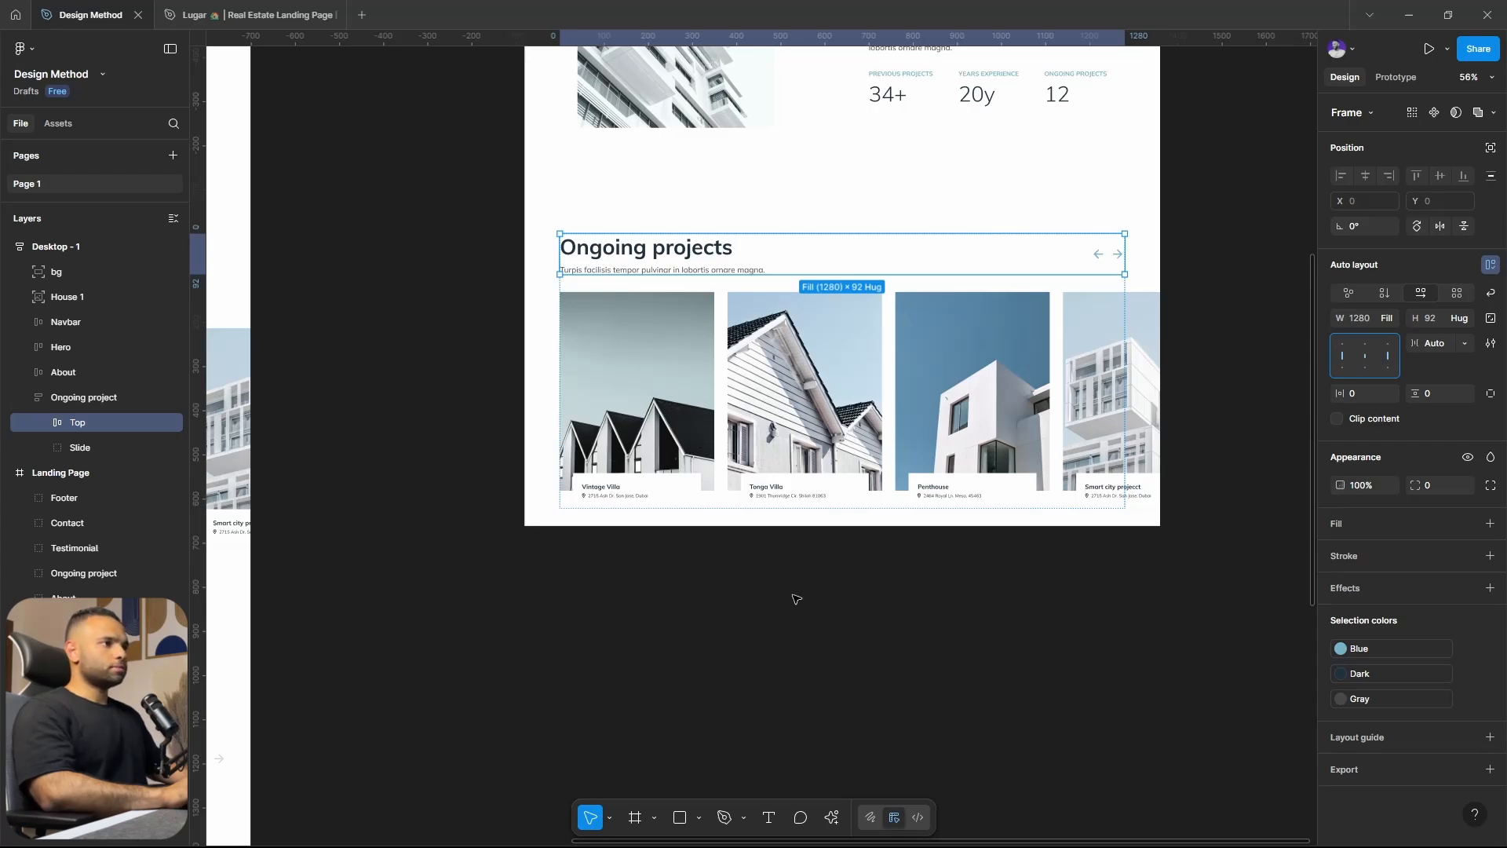
Add auto layout to the Content and Arrow groups inside Top.
{"action": "left_click", "coordinate": [705, 253]}
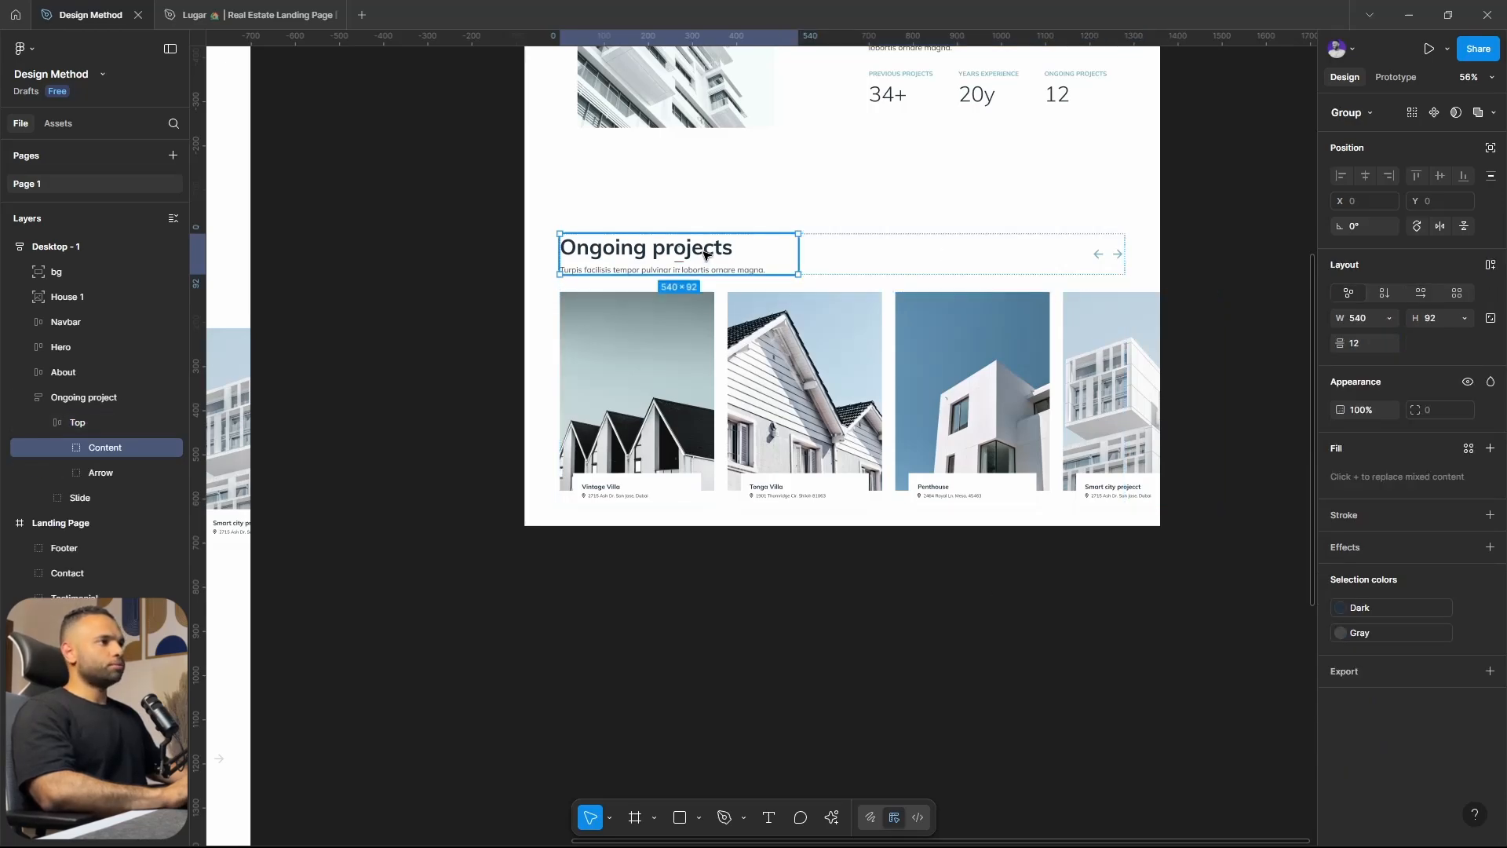
{"action": "key", "text": "shift+a"}
{"action": "left_click", "coordinate": [873, 271]}
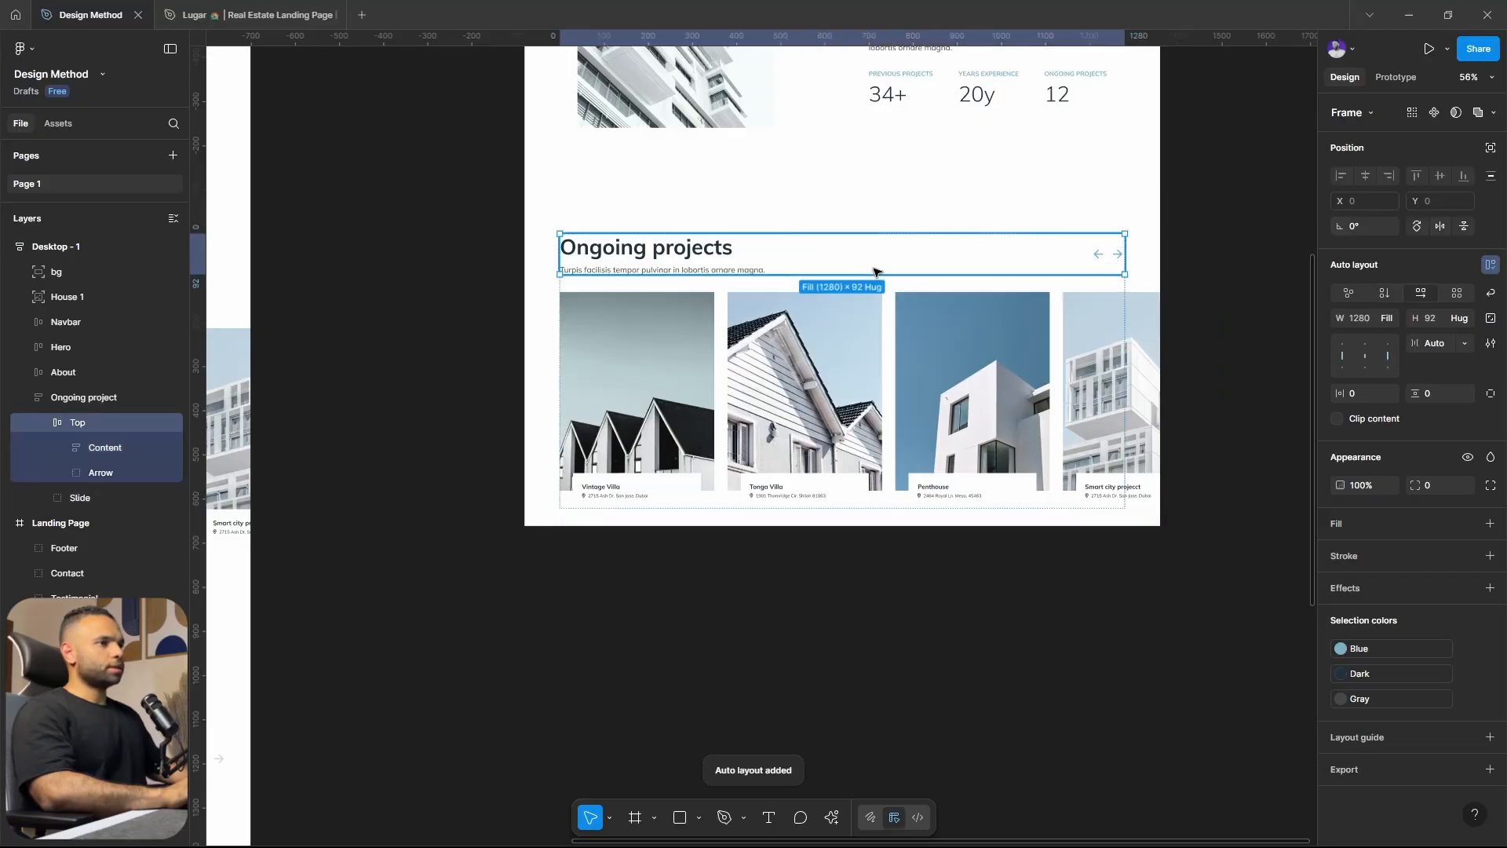
{"action": "left_click", "coordinate": [101, 472]}
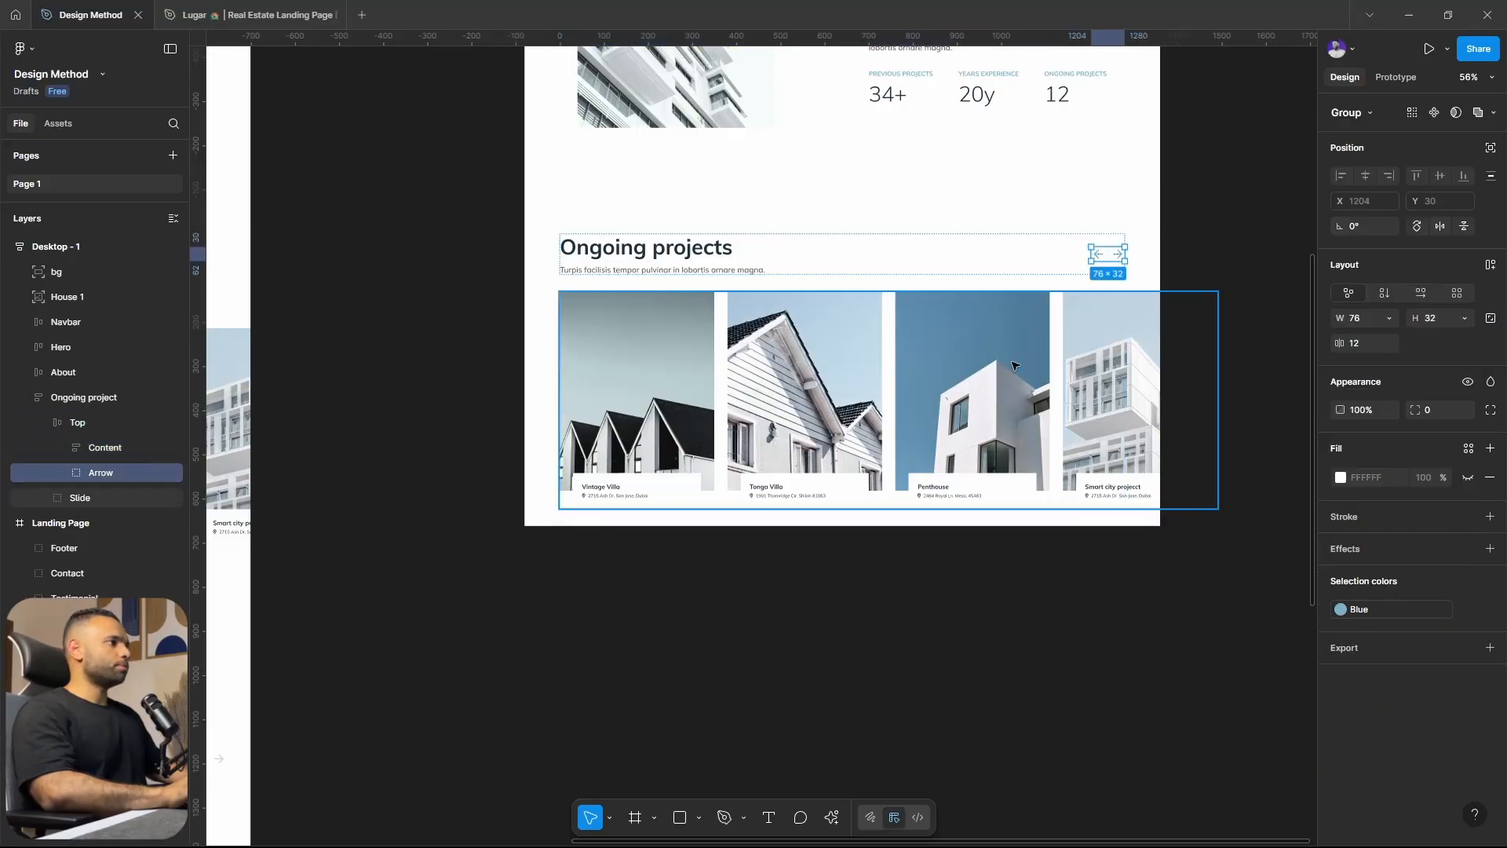
{"action": "key", "text": "shift+a"}
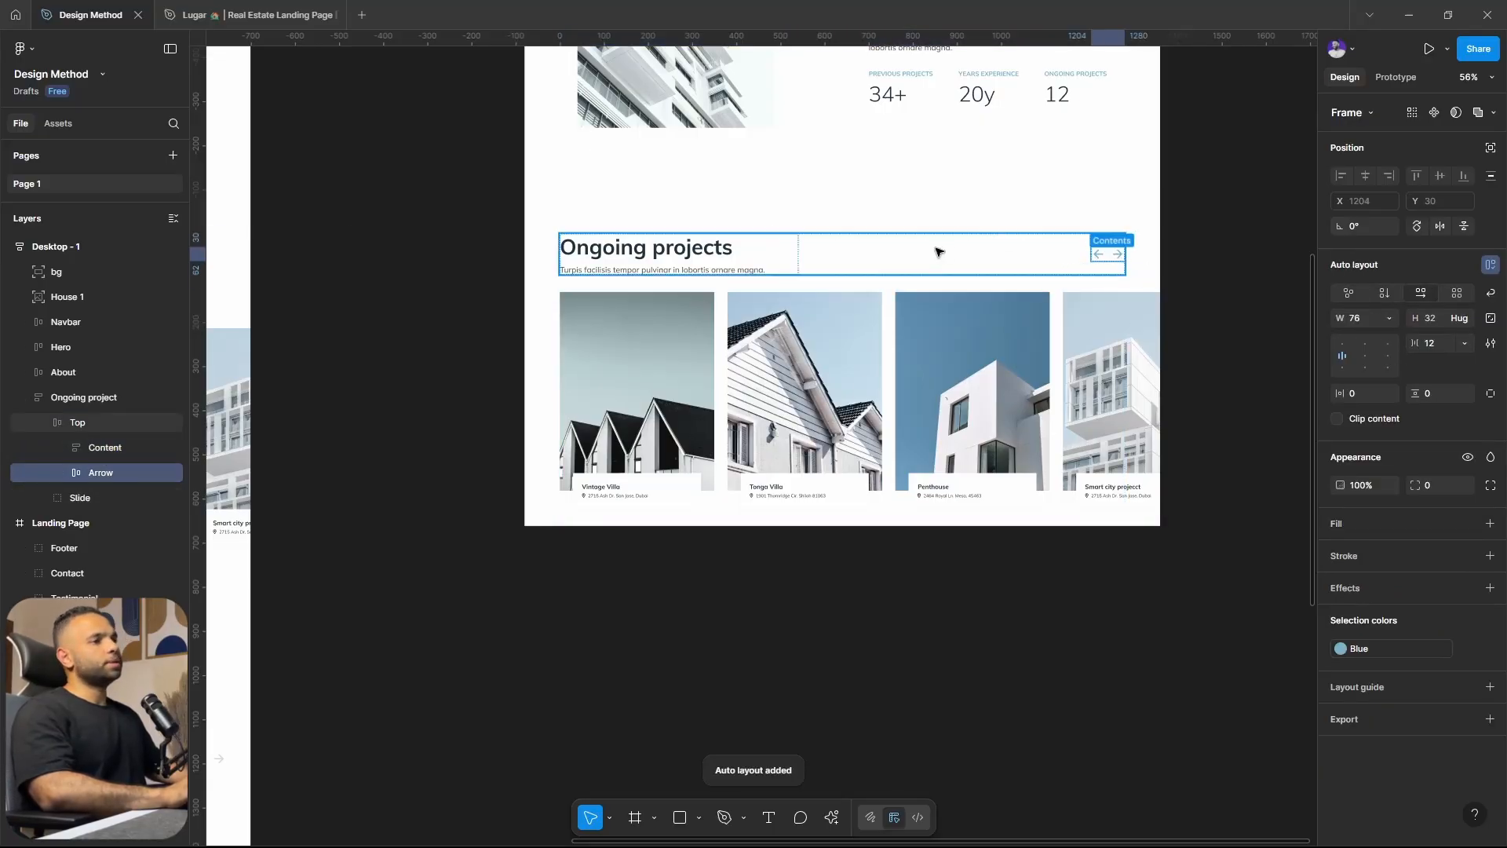
Add auto layout to the Slide group of project cards and set its width to fill the container.
{"action": "left_click", "coordinate": [903, 296]}
{"action": "key", "text": "shift+a"}
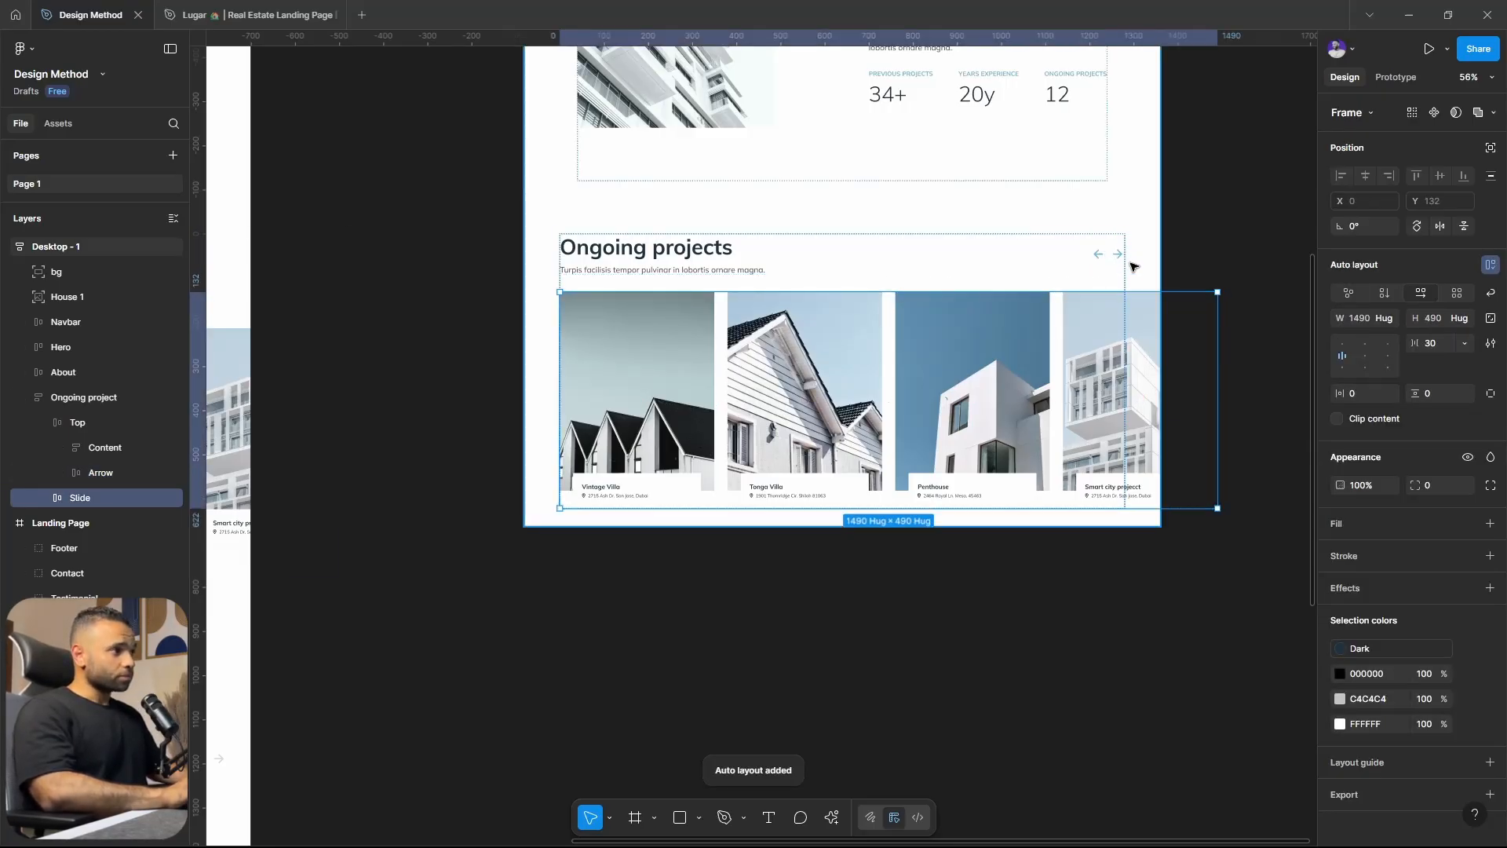
{"action": "left_click", "coordinate": [1389, 317]}
{"action": "left_click", "coordinate": [1381, 344]}
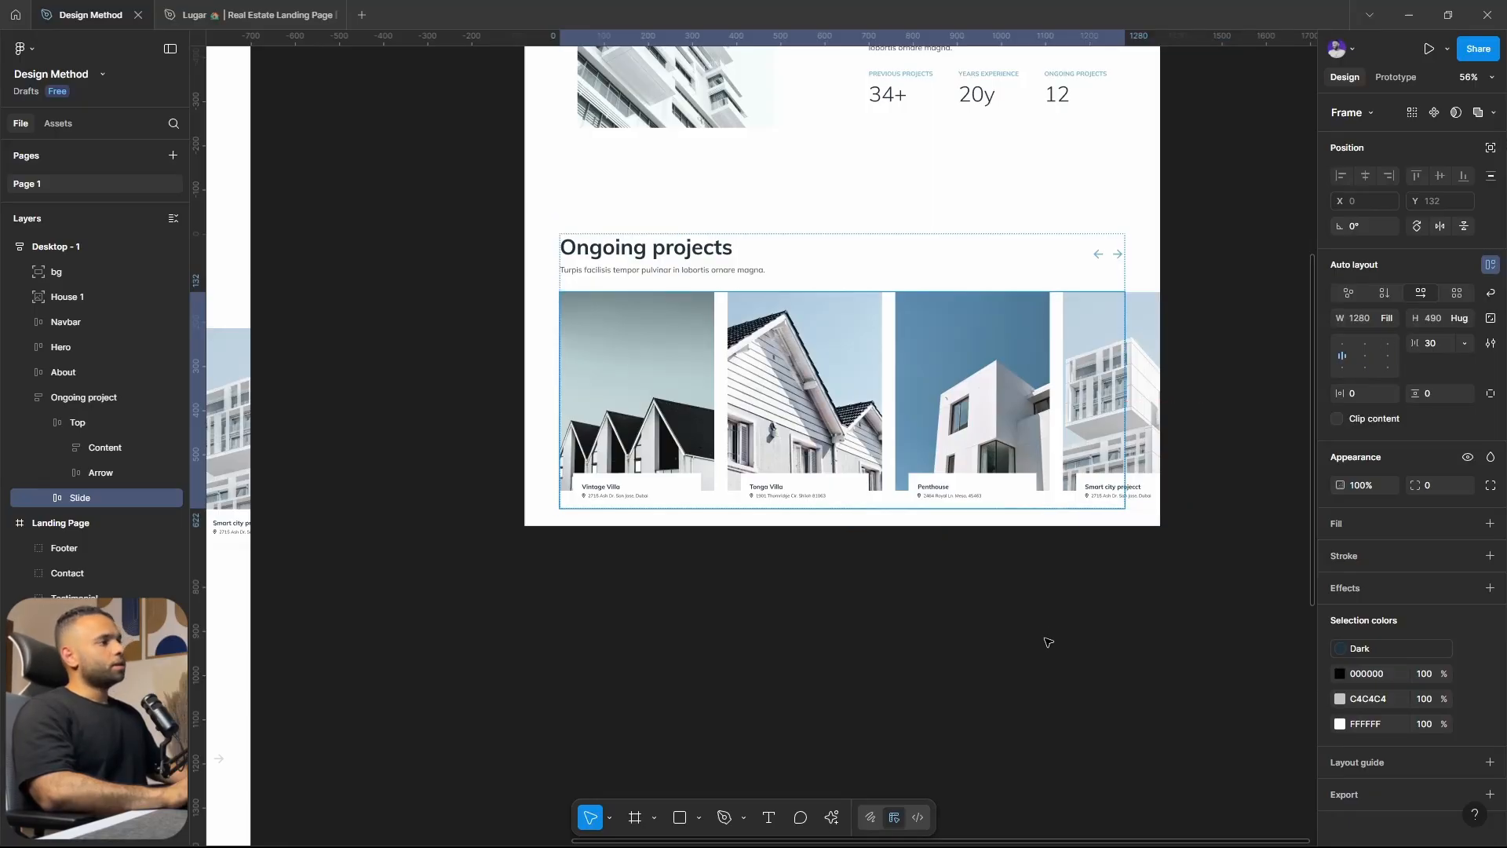
Try clipping the Slide frame's content and turn clipping off again.
{"action": "left_click", "coordinate": [1338, 420]}
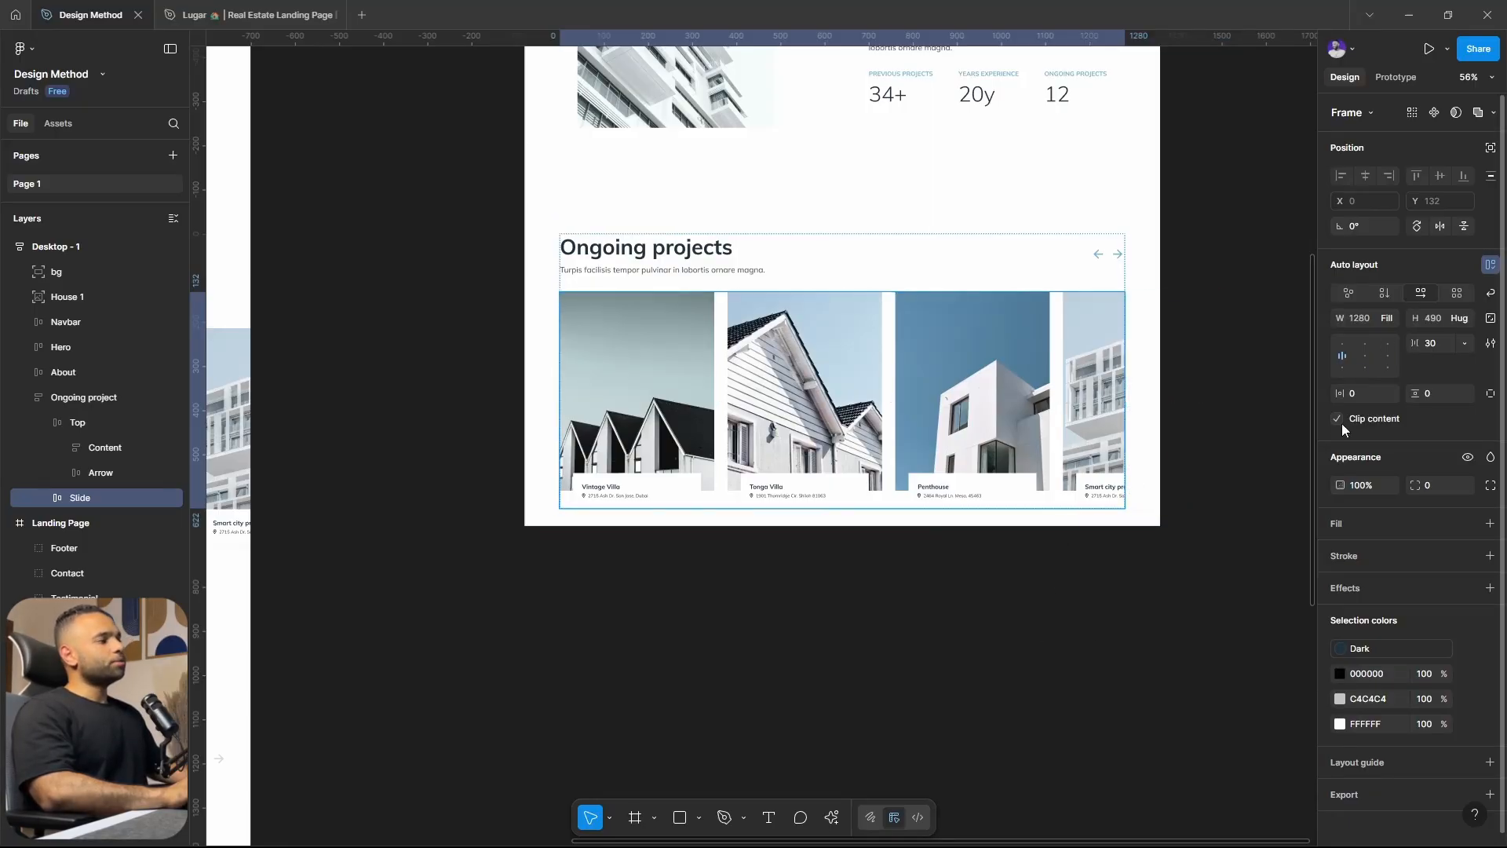
{"action": "left_click", "coordinate": [1339, 420]}
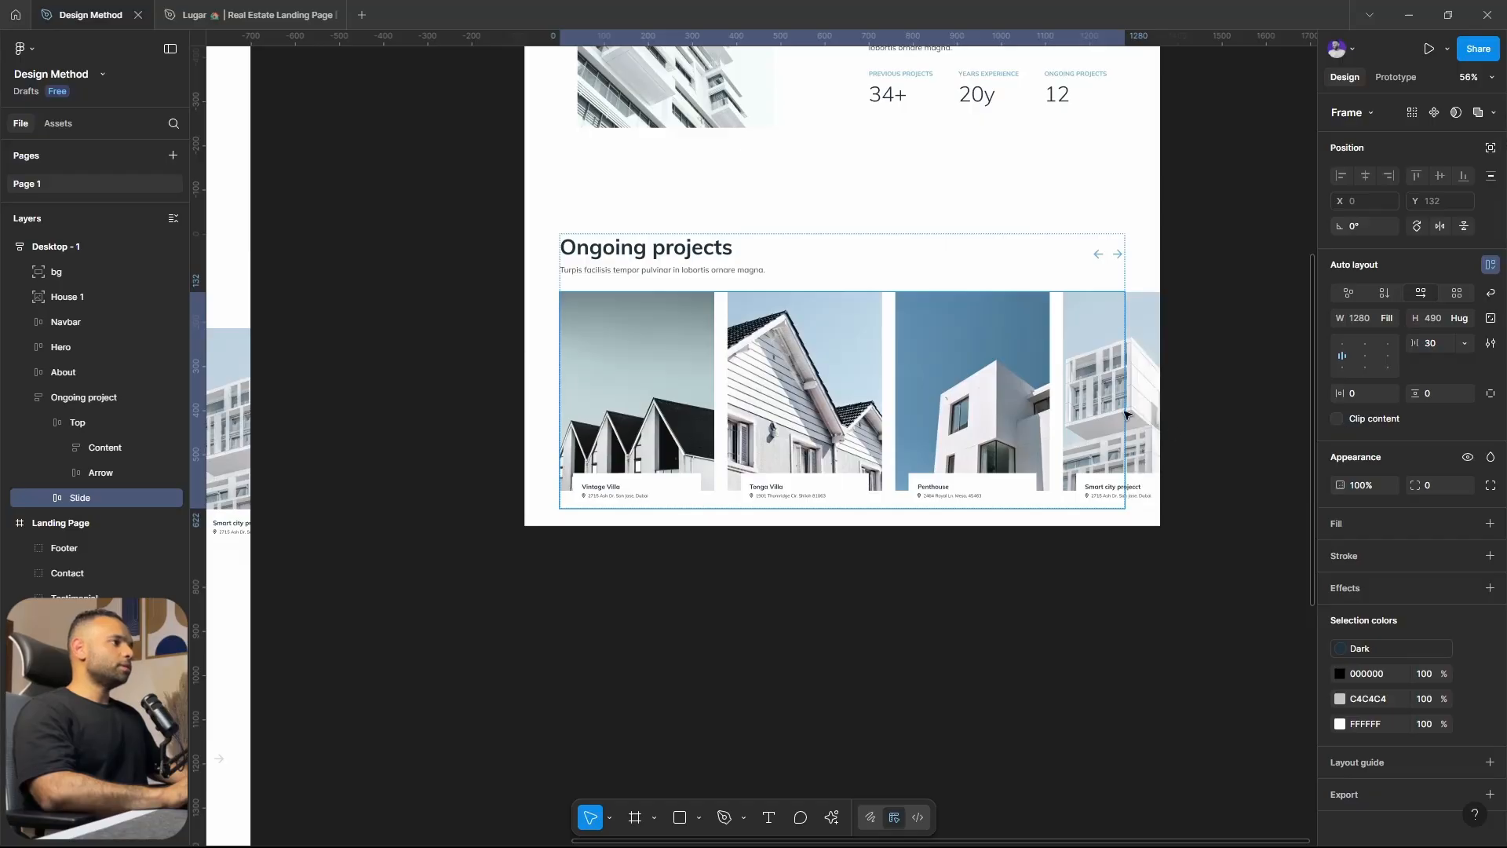
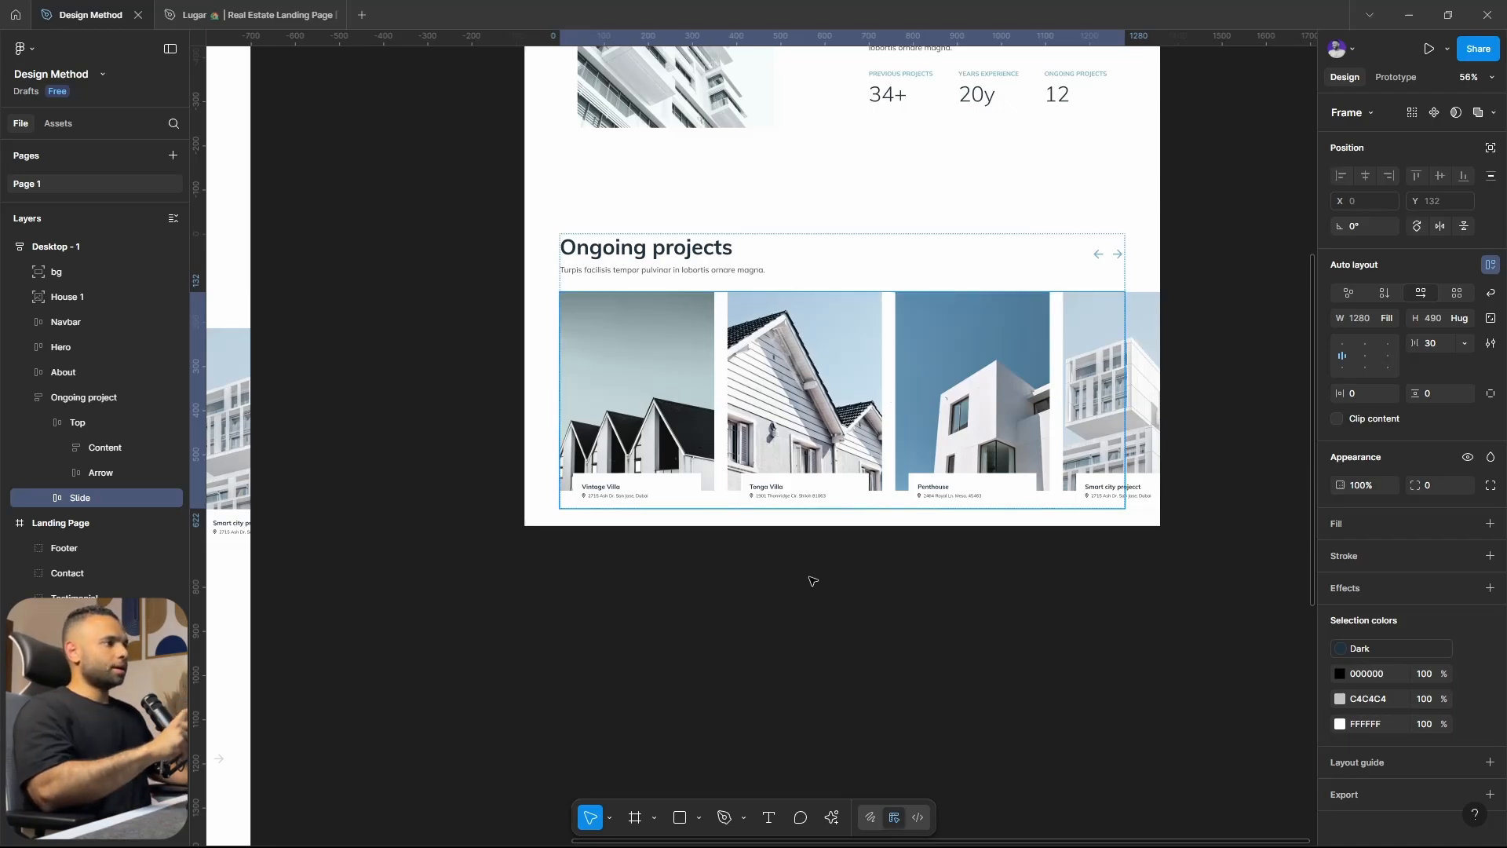
{"action": "left_click", "coordinate": [813, 581]}
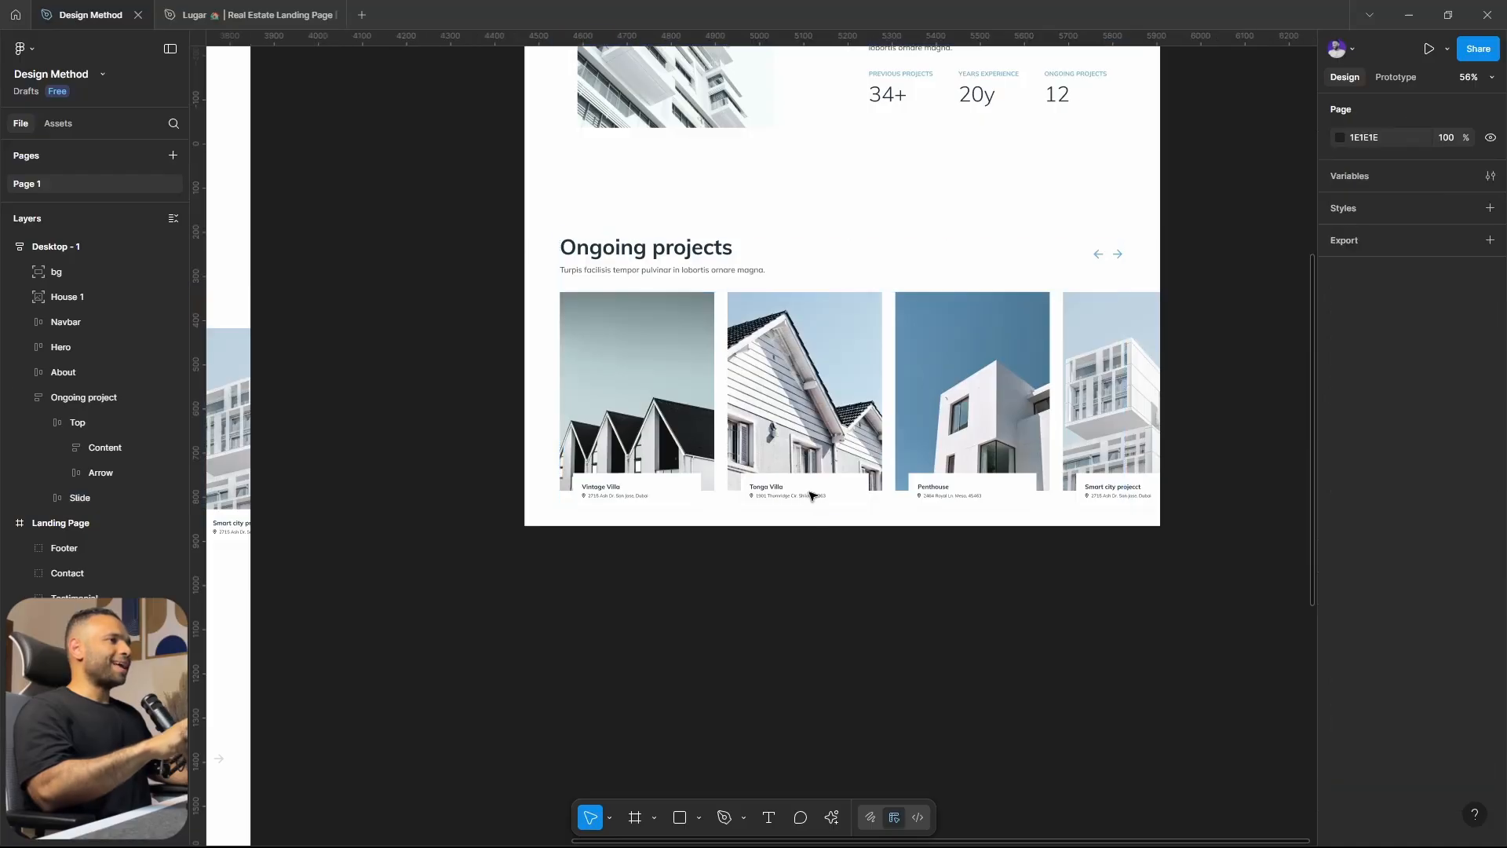
Try right-aligning the project cards in the Slide frame and return them to left alignment.
{"action": "left_click", "coordinate": [816, 439]}
{"action": "left_click", "coordinate": [816, 440]}
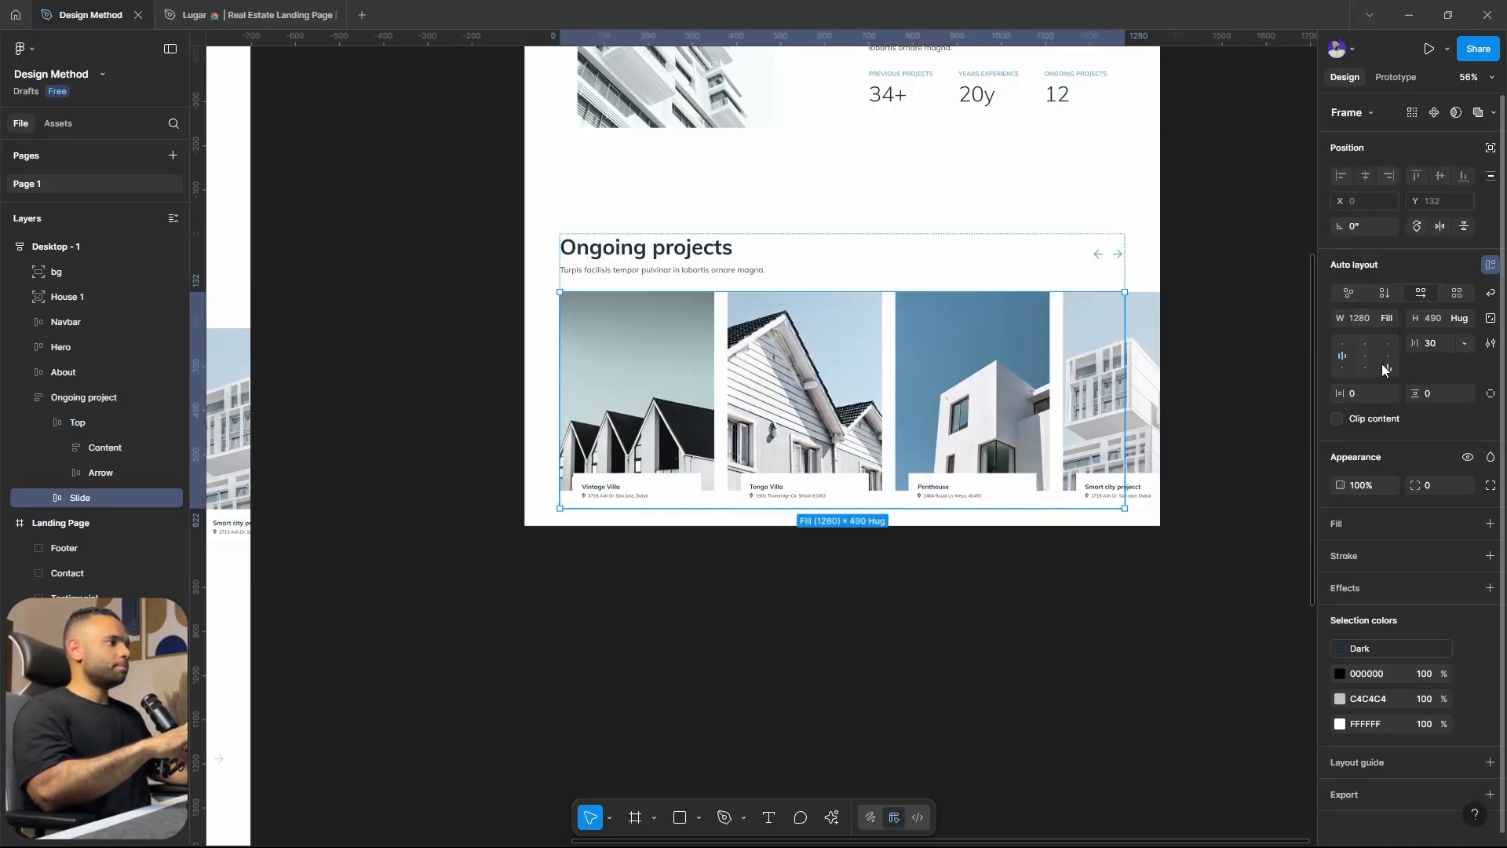
{"action": "left_click", "coordinate": [1343, 356]}
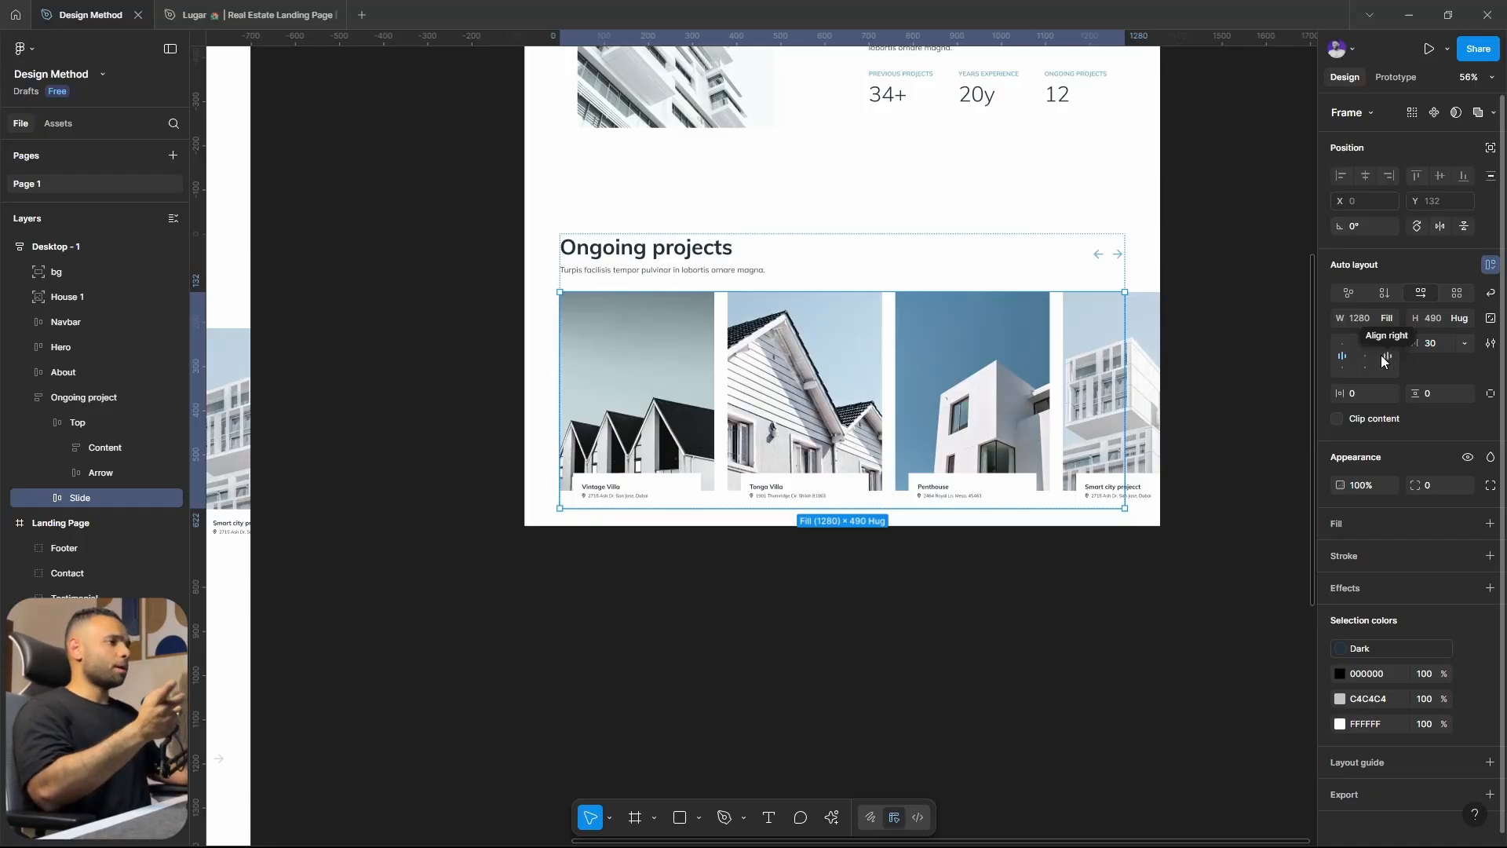
{"action": "left_click", "coordinate": [1385, 357]}
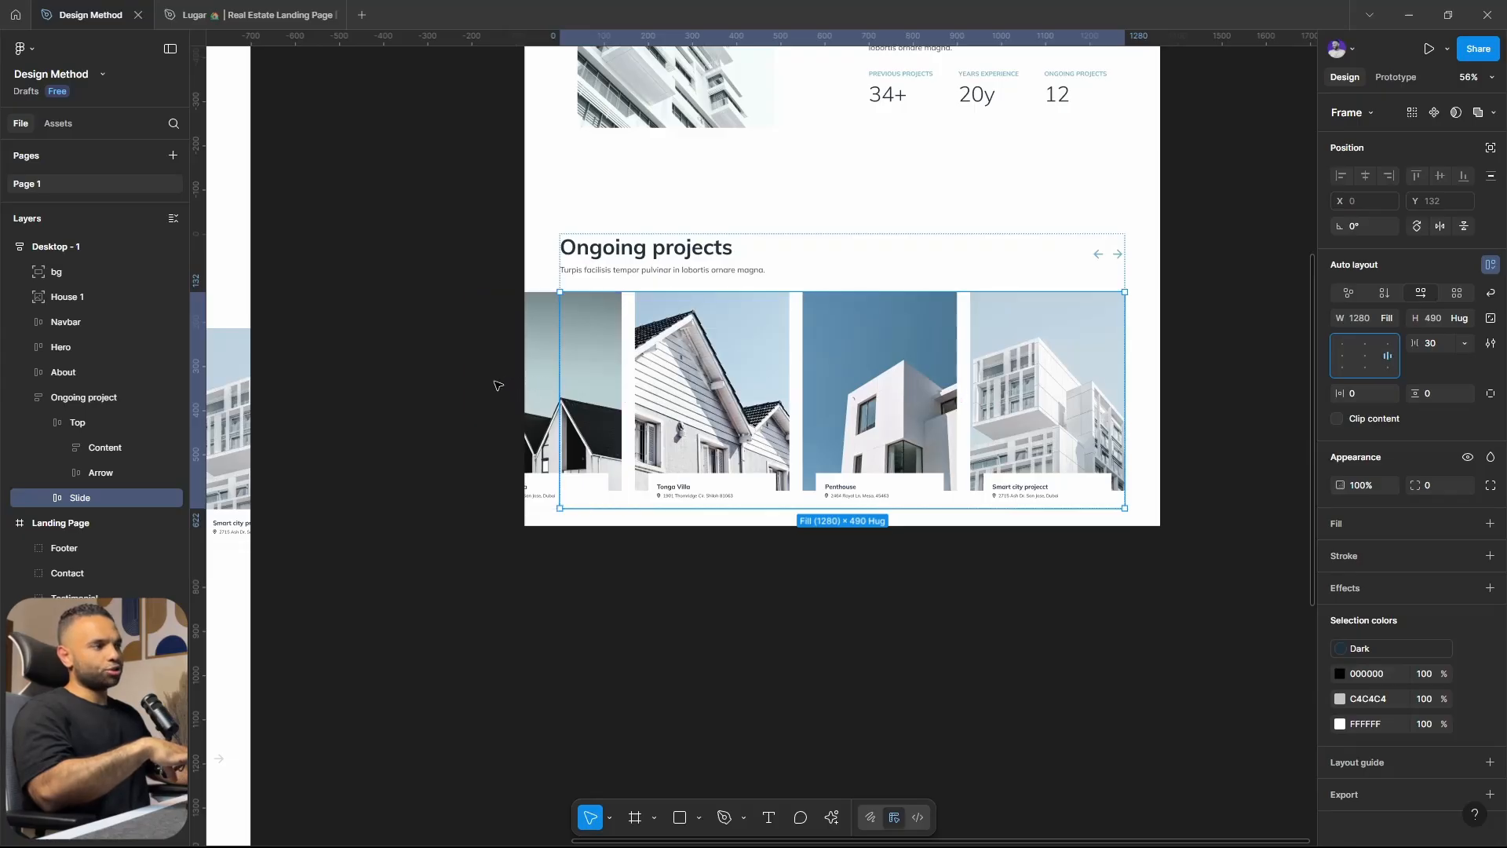
{"action": "left_click", "coordinate": [1345, 356]}
{"action": "left_click", "coordinate": [976, 615]}
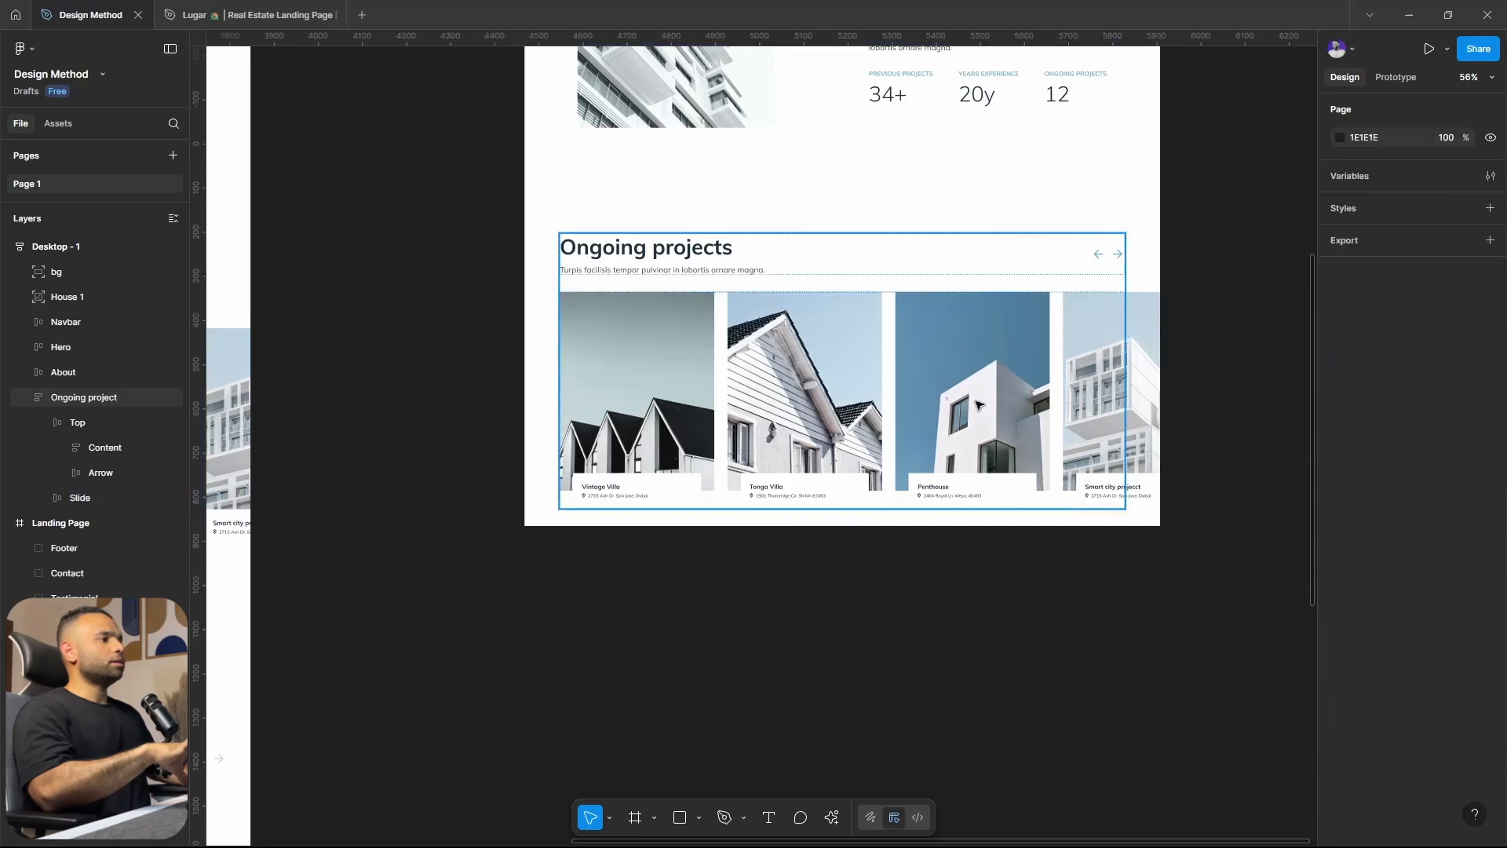
Set a maximum width of 1200 on the Ongoing project section.
{"action": "left_click", "coordinate": [782, 281]}
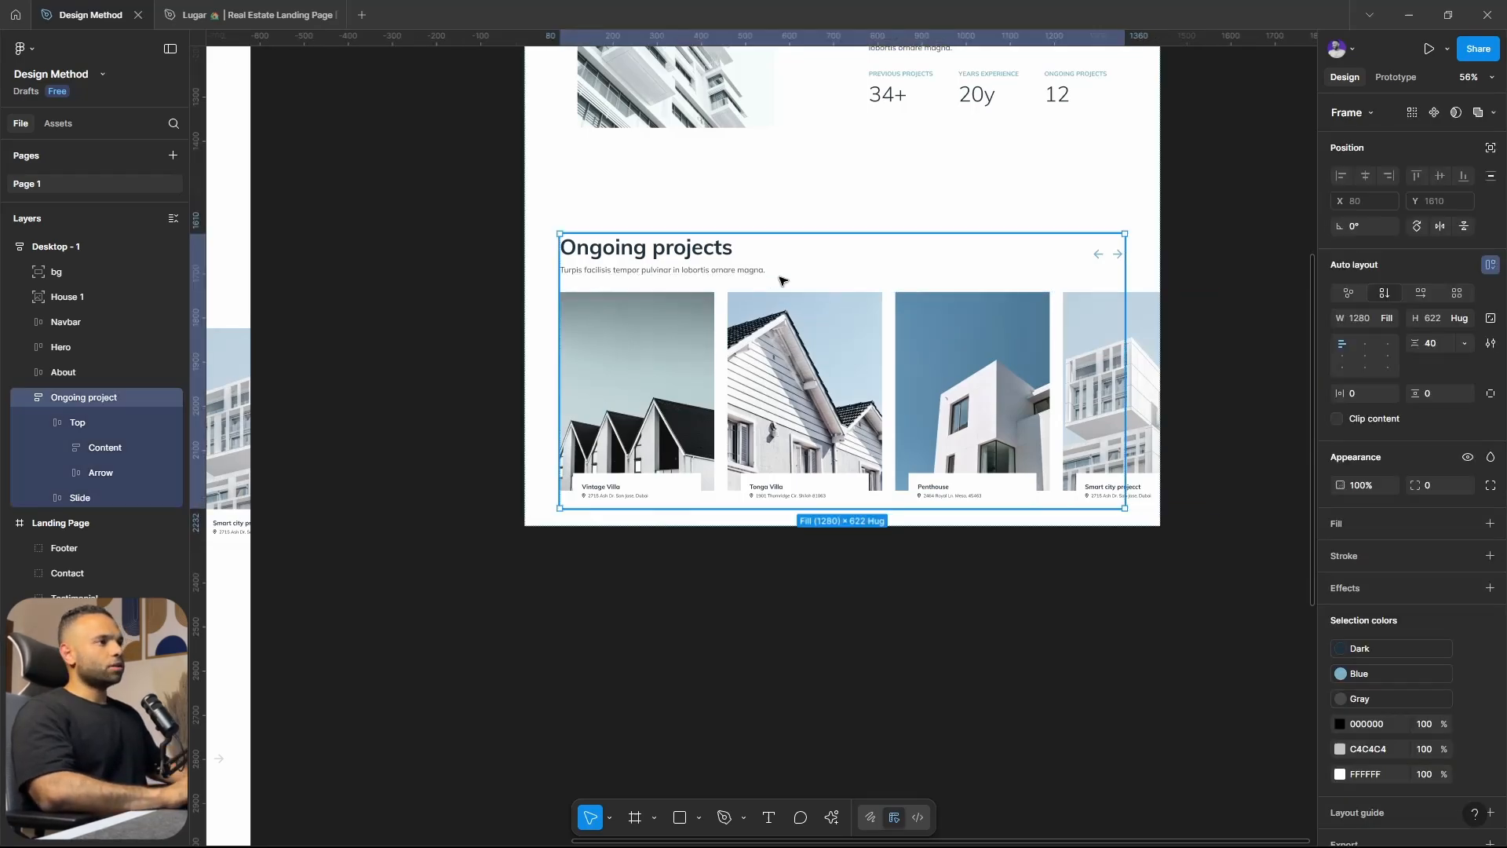
{"action": "left_click", "coordinate": [1388, 318]}
{"action": "left_click", "coordinate": [1388, 368]}
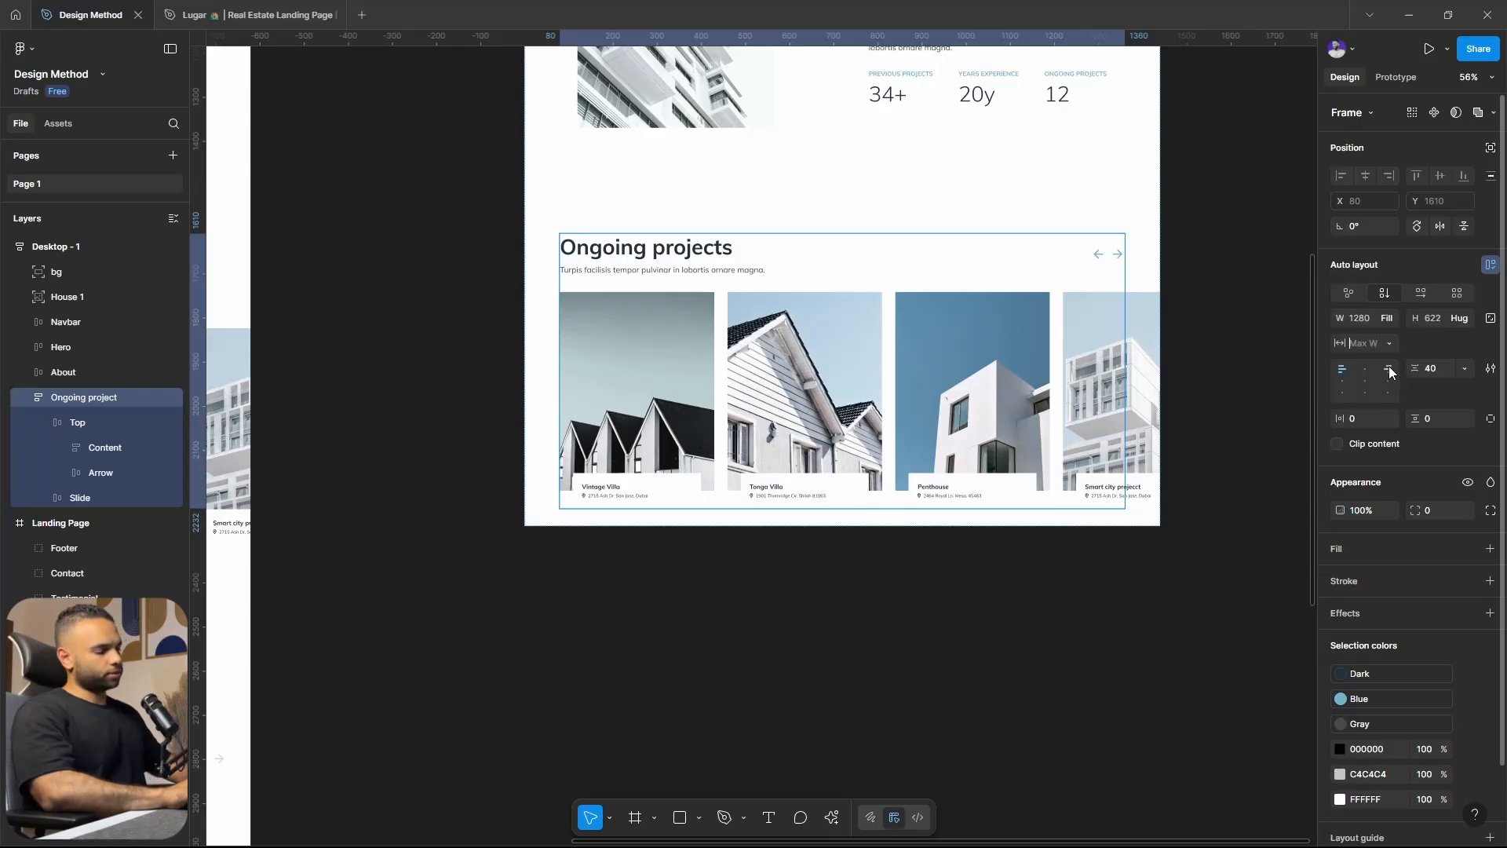
{"action": "type", "text": "1200"}
{"action": "key", "text": "Return"}
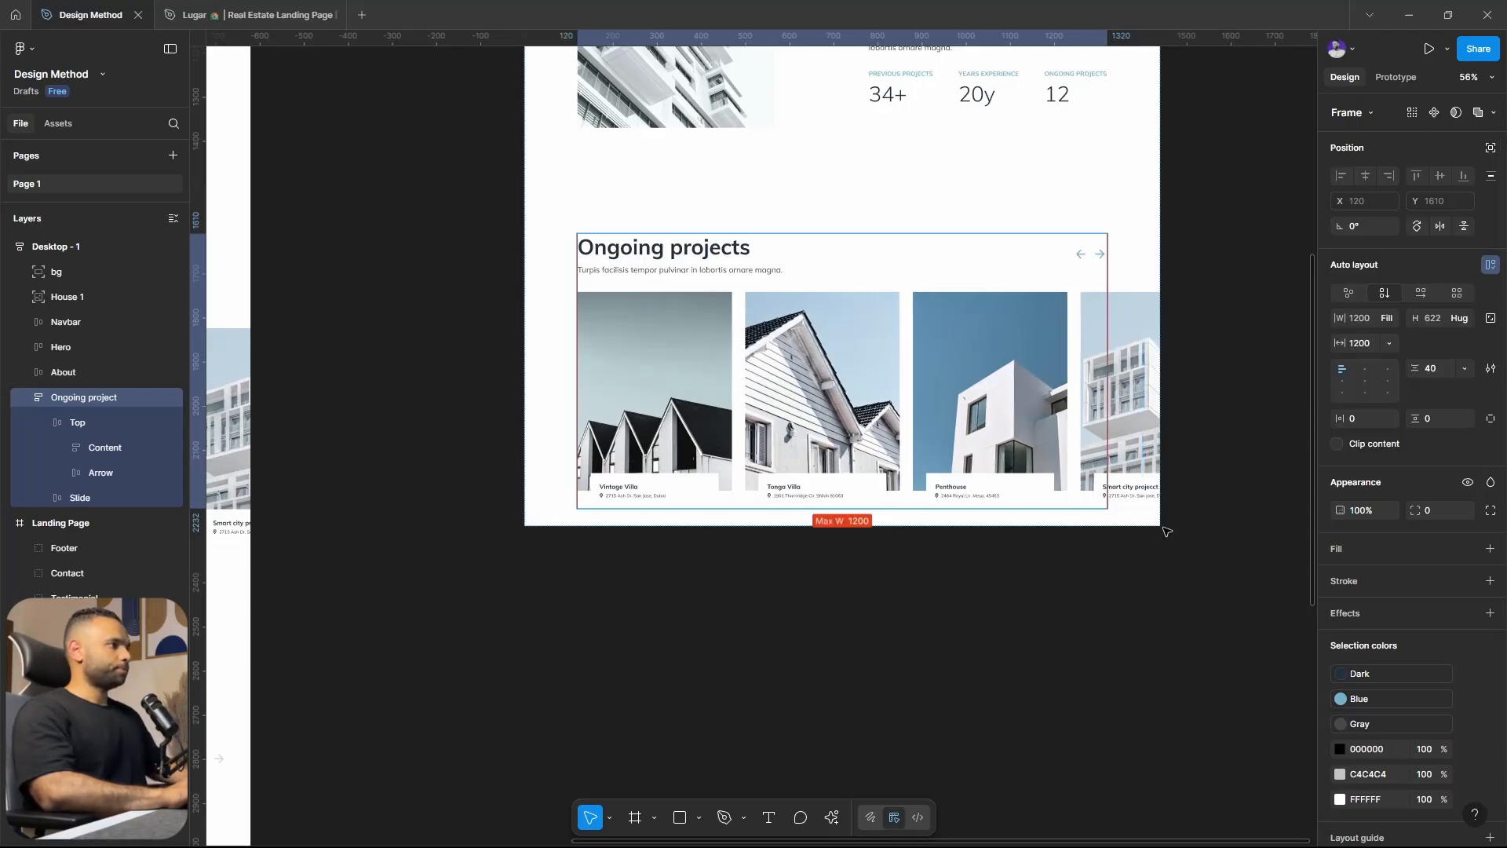
{"action": "left_click", "coordinate": [1207, 488]}
{"action": "scroll", "coordinate": [1207, 489], "scroll_direction": "down", "scroll_amount": 5}
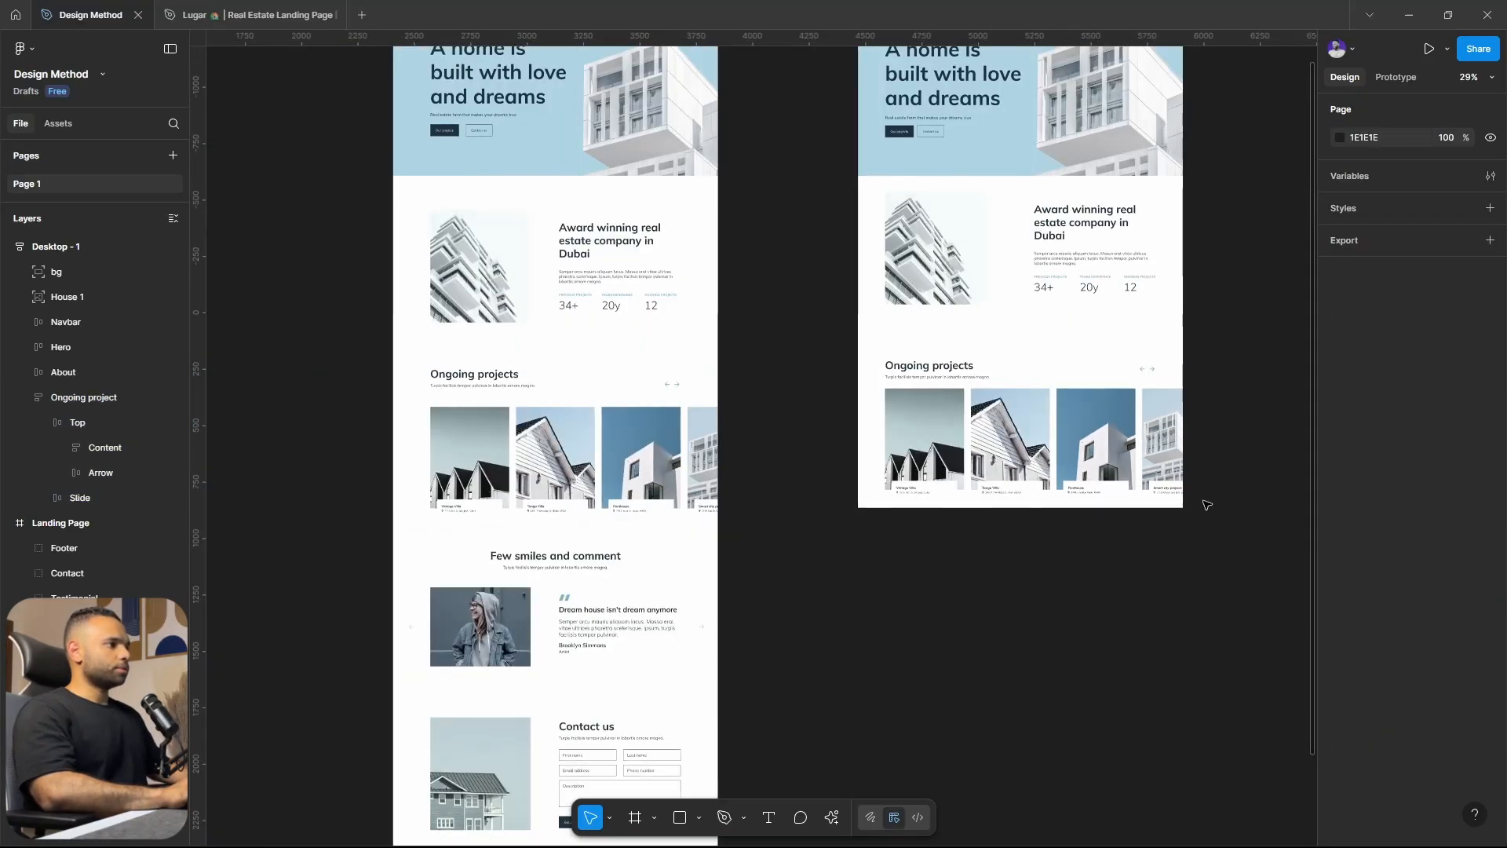
{"action": "scroll", "coordinate": [1205, 565], "scroll_direction": "right", "scroll_amount": 2}
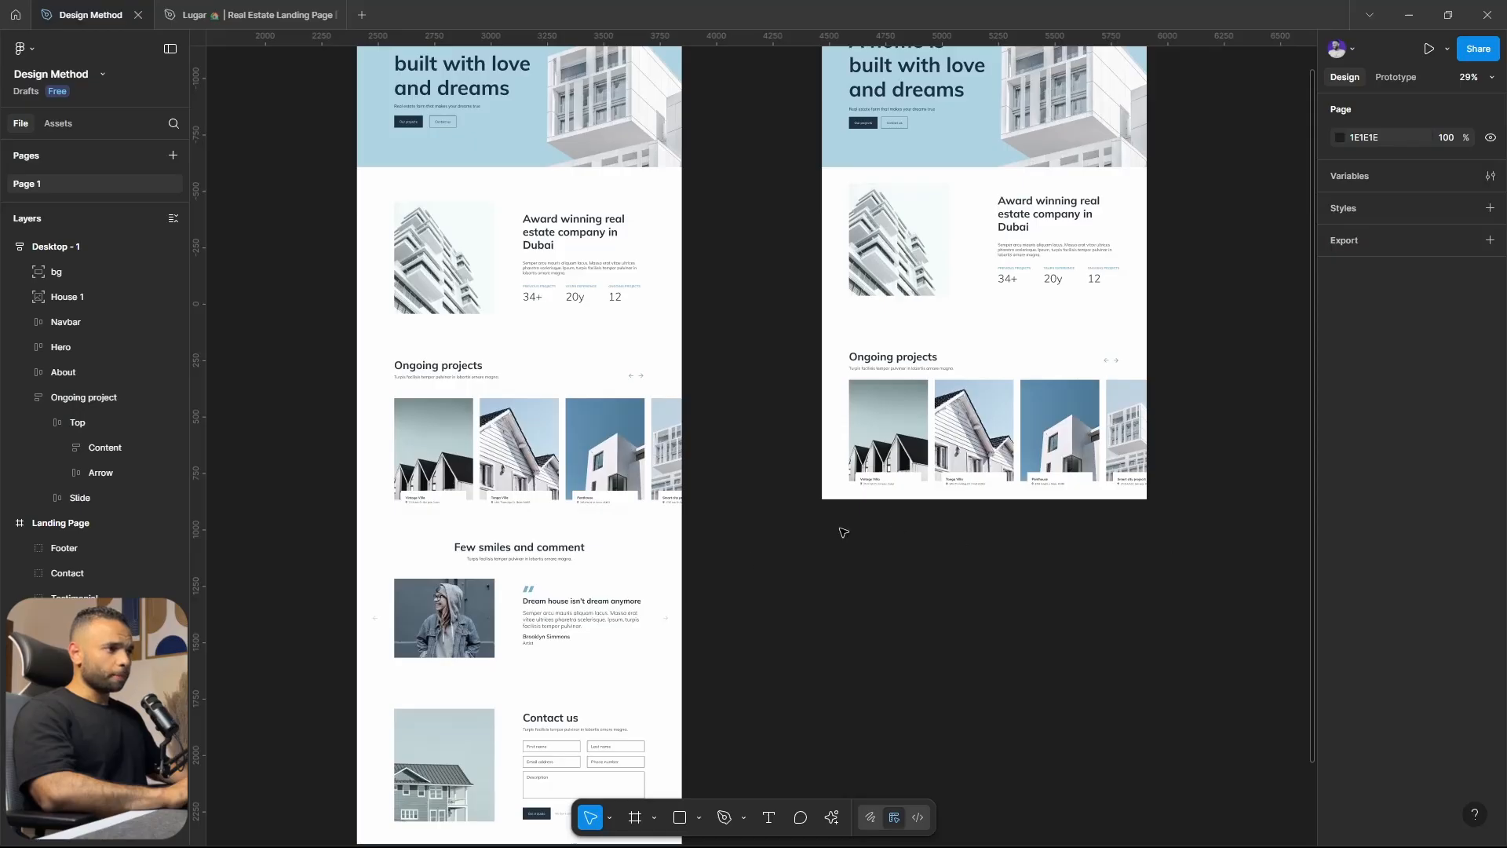
Copy the Testimonial group from the original landing page and paste it into the Desktop - 1 frame below Ongoing projects.
{"action": "left_click", "coordinate": [667, 589]}
{"action": "scroll", "coordinate": [1043, 620], "scroll_direction": "up", "scroll_amount": 3}
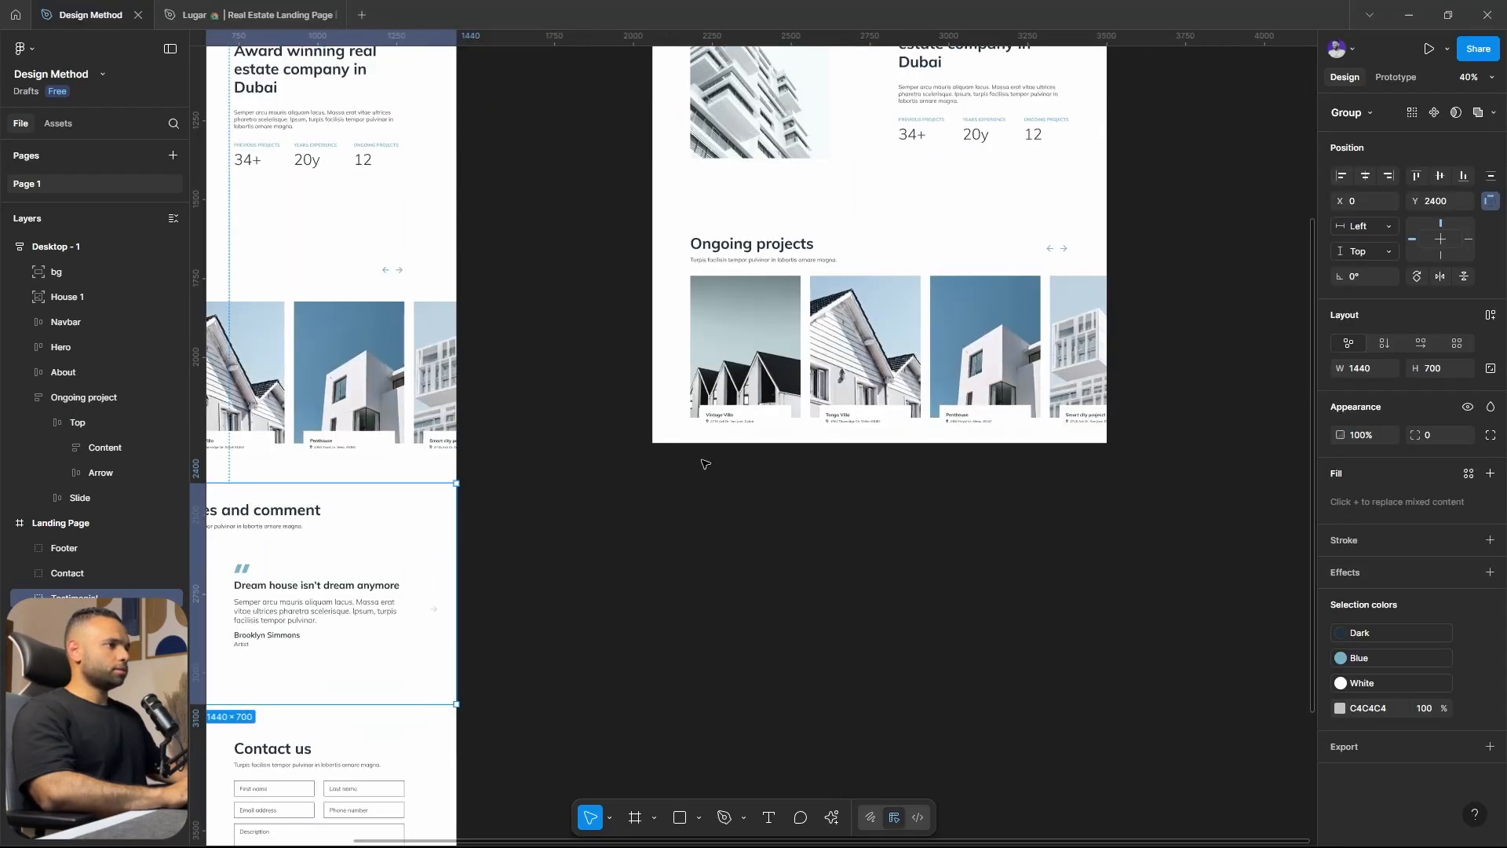
{"action": "left_click", "coordinate": [711, 432]}
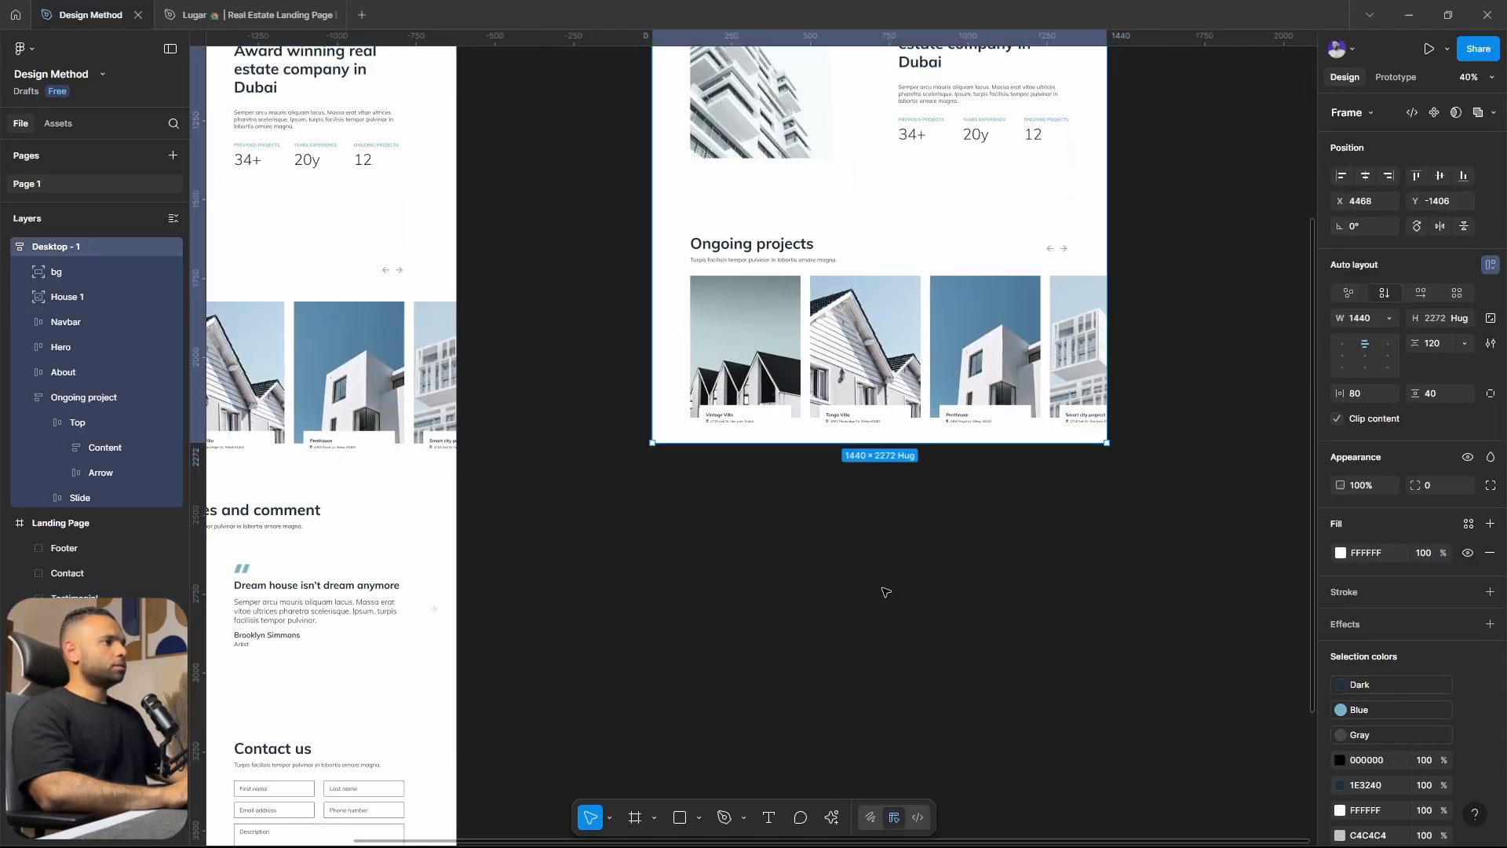
{"action": "key", "text": "ctrl+v"}
{"action": "left_click", "coordinate": [1137, 593]}
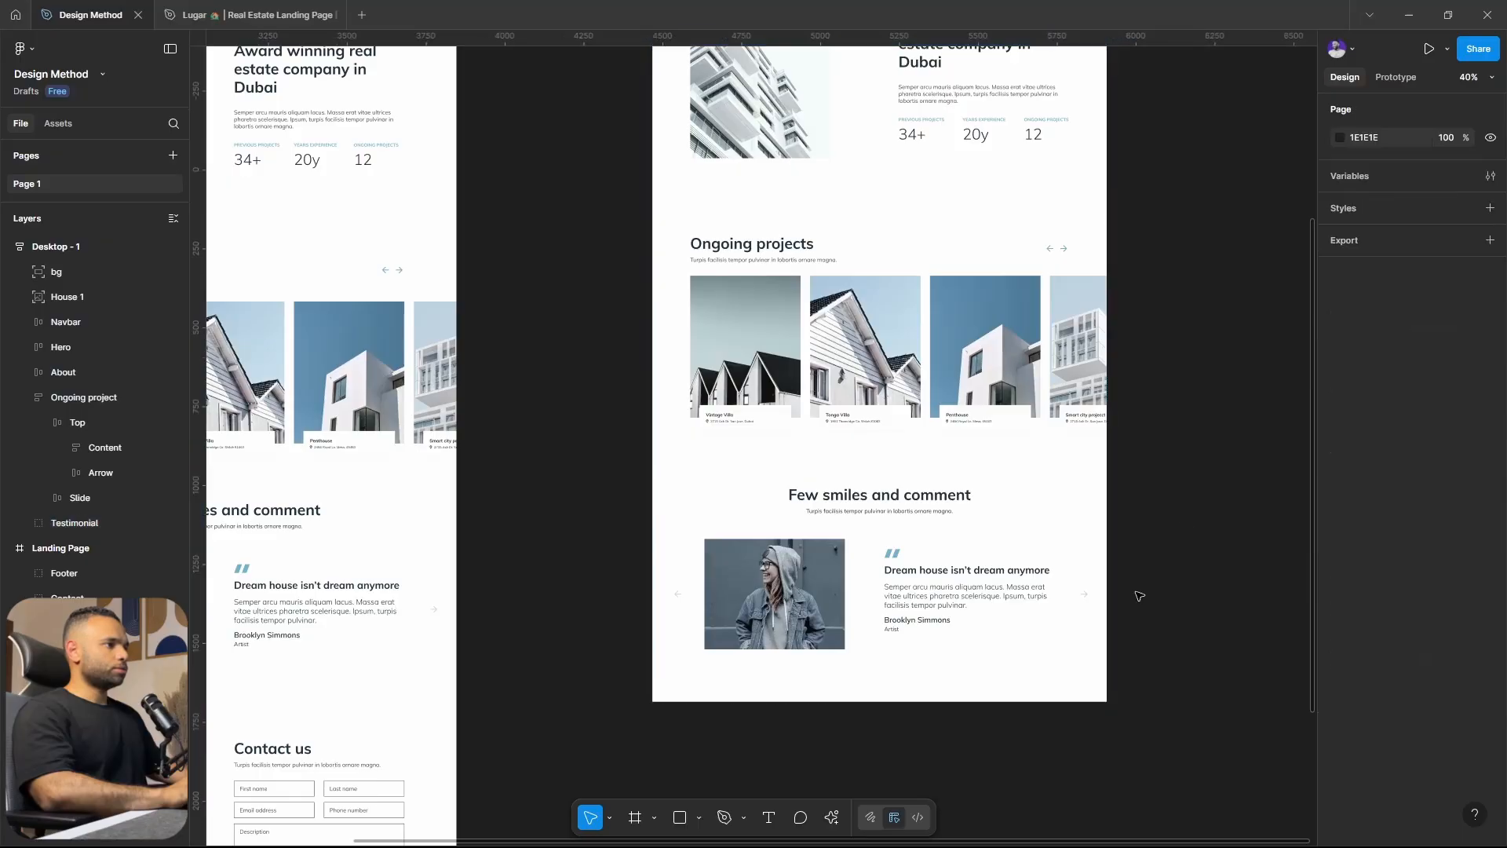
Delete the white 1440 × 700 background rectangle from the pasted Testimonial group.
{"action": "scroll", "coordinate": [1001, 677], "scroll_direction": "up", "scroll_amount": 2}
{"action": "left_click", "coordinate": [999, 673]}
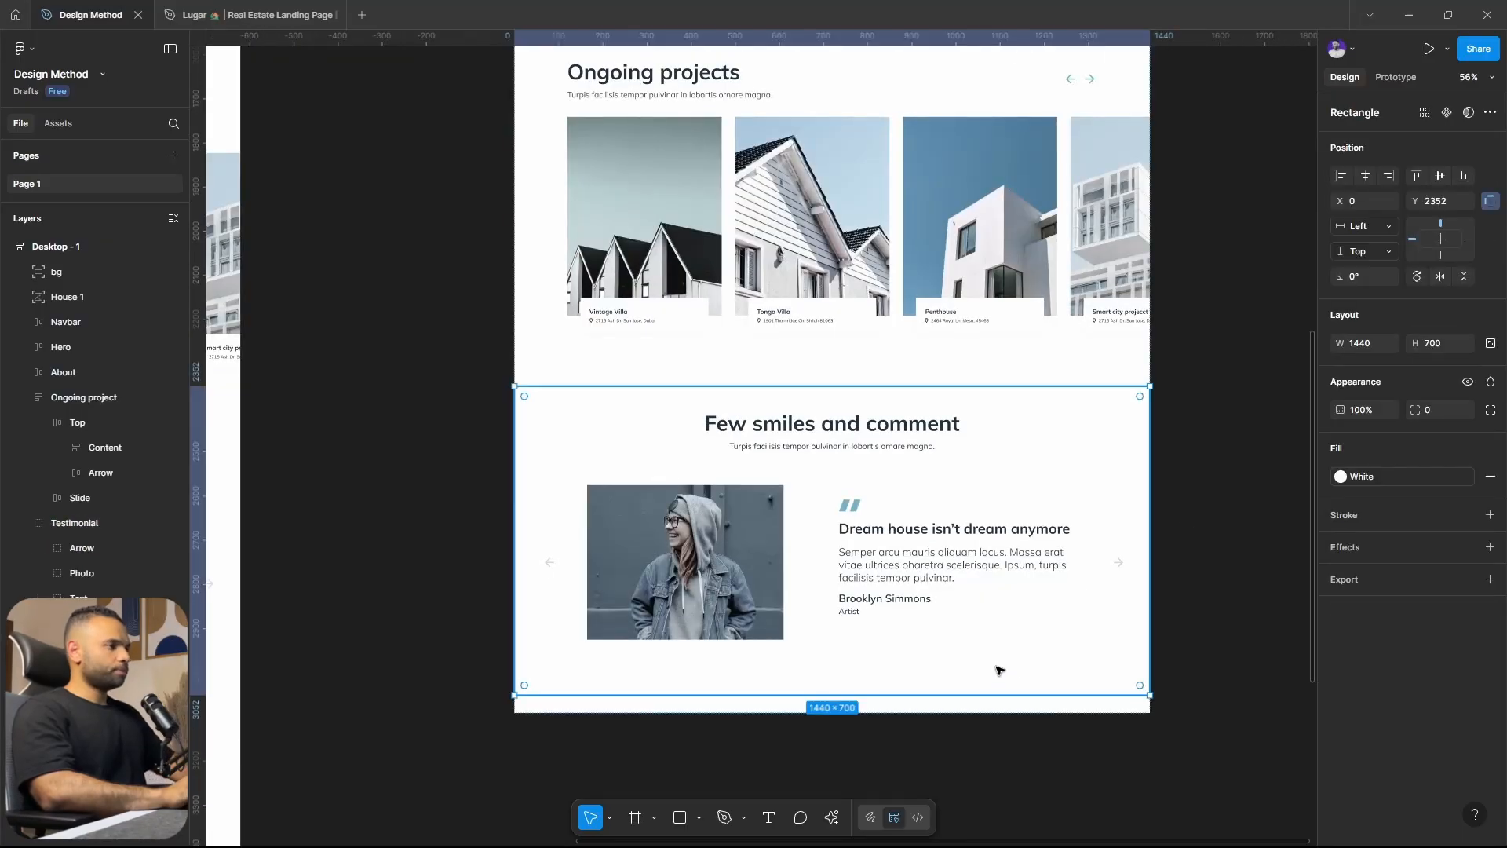
{"action": "key", "text": "Delete"}
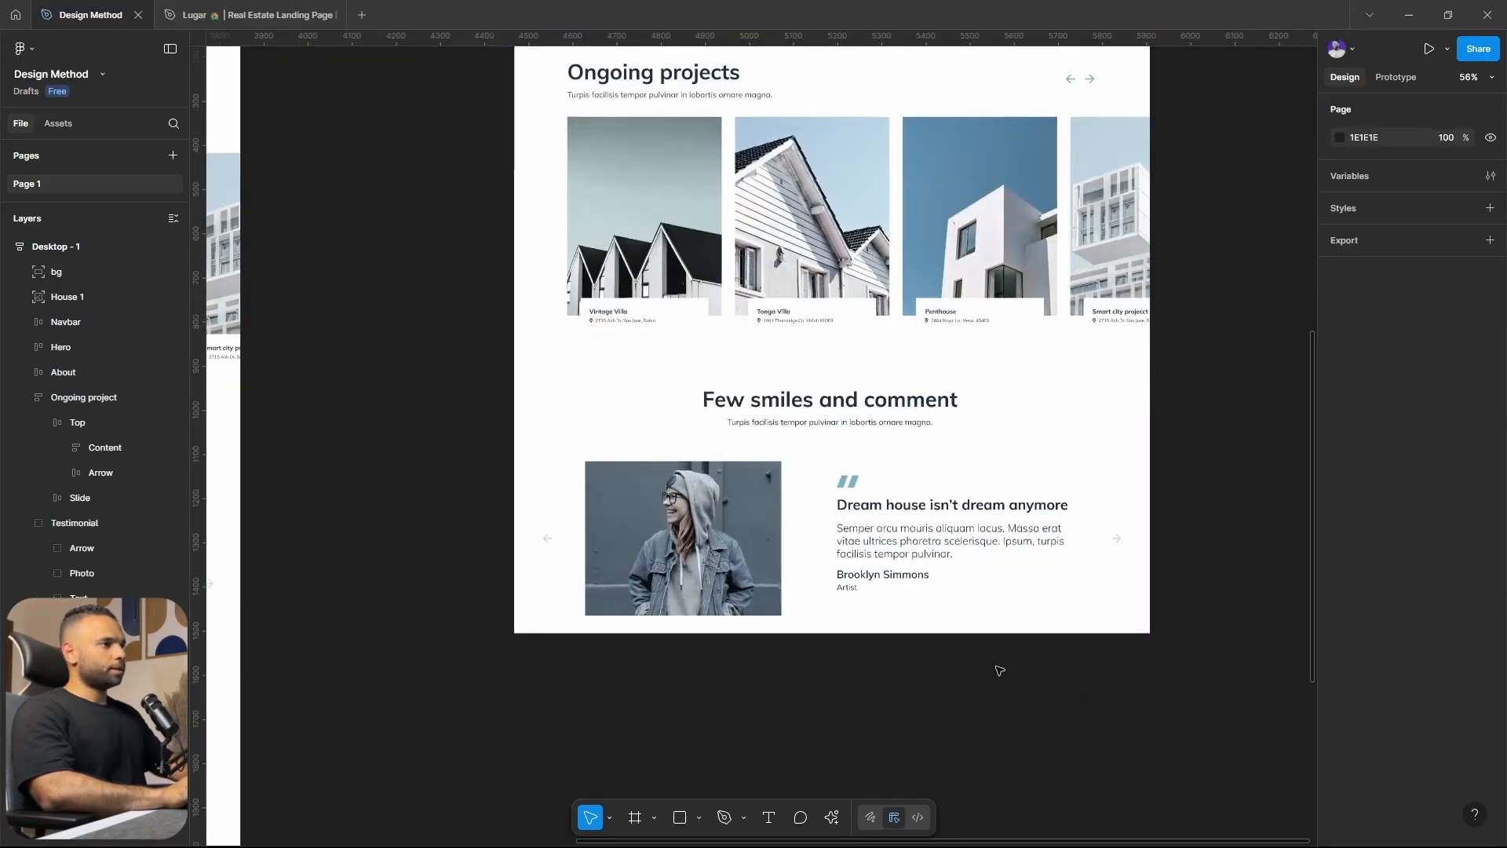
Add vertical auto layout to the Testimonial group and set its width to fill the container.
{"action": "left_click", "coordinate": [961, 506]}
{"action": "scroll", "coordinate": [962, 506], "scroll_direction": "up", "scroll_amount": 2}
{"action": "key", "text": "Escape"}
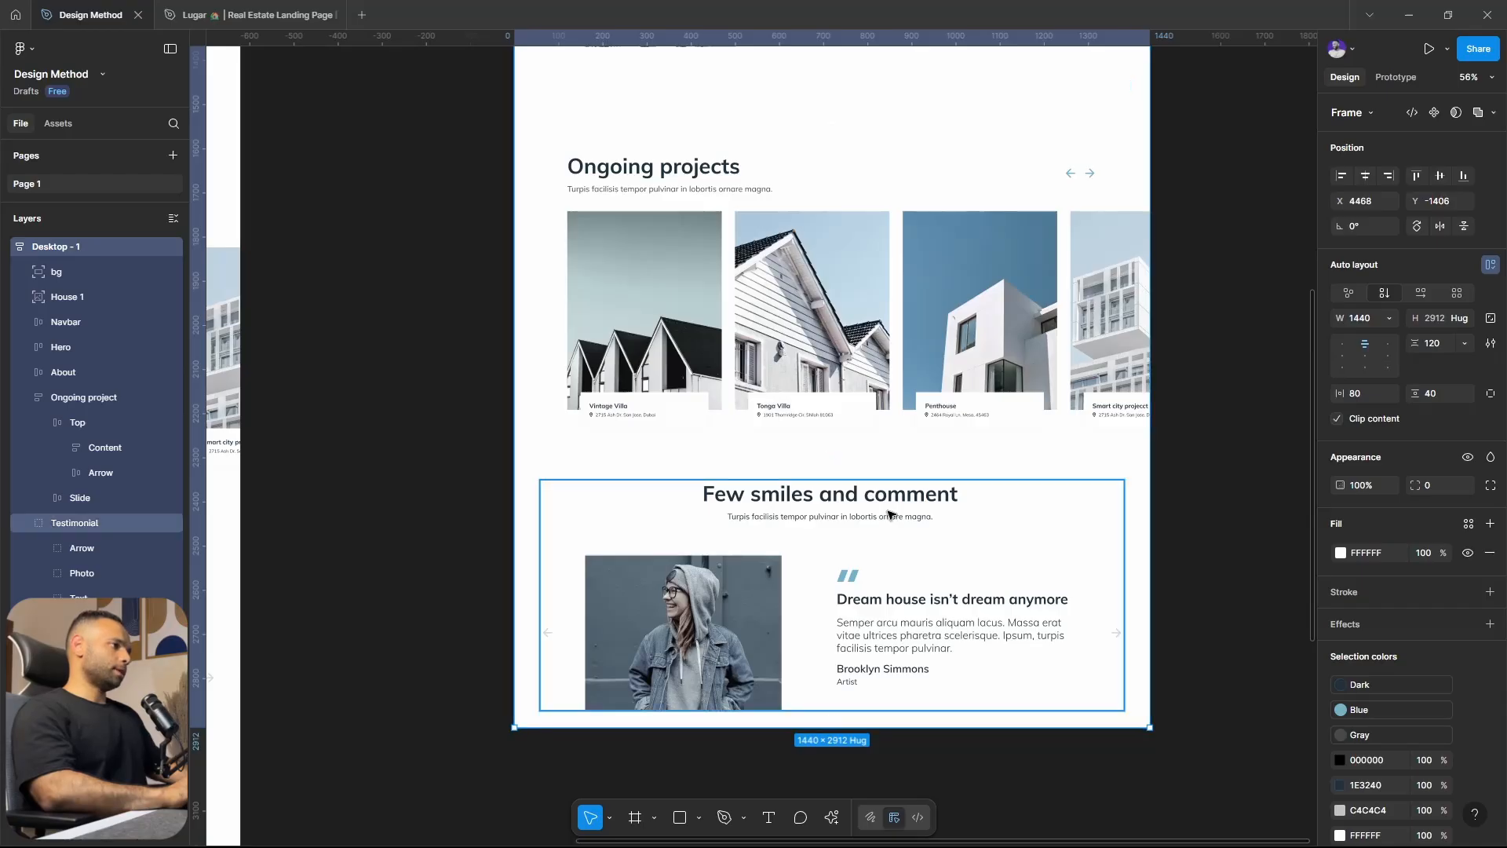
{"action": "left_click", "coordinate": [892, 518]}
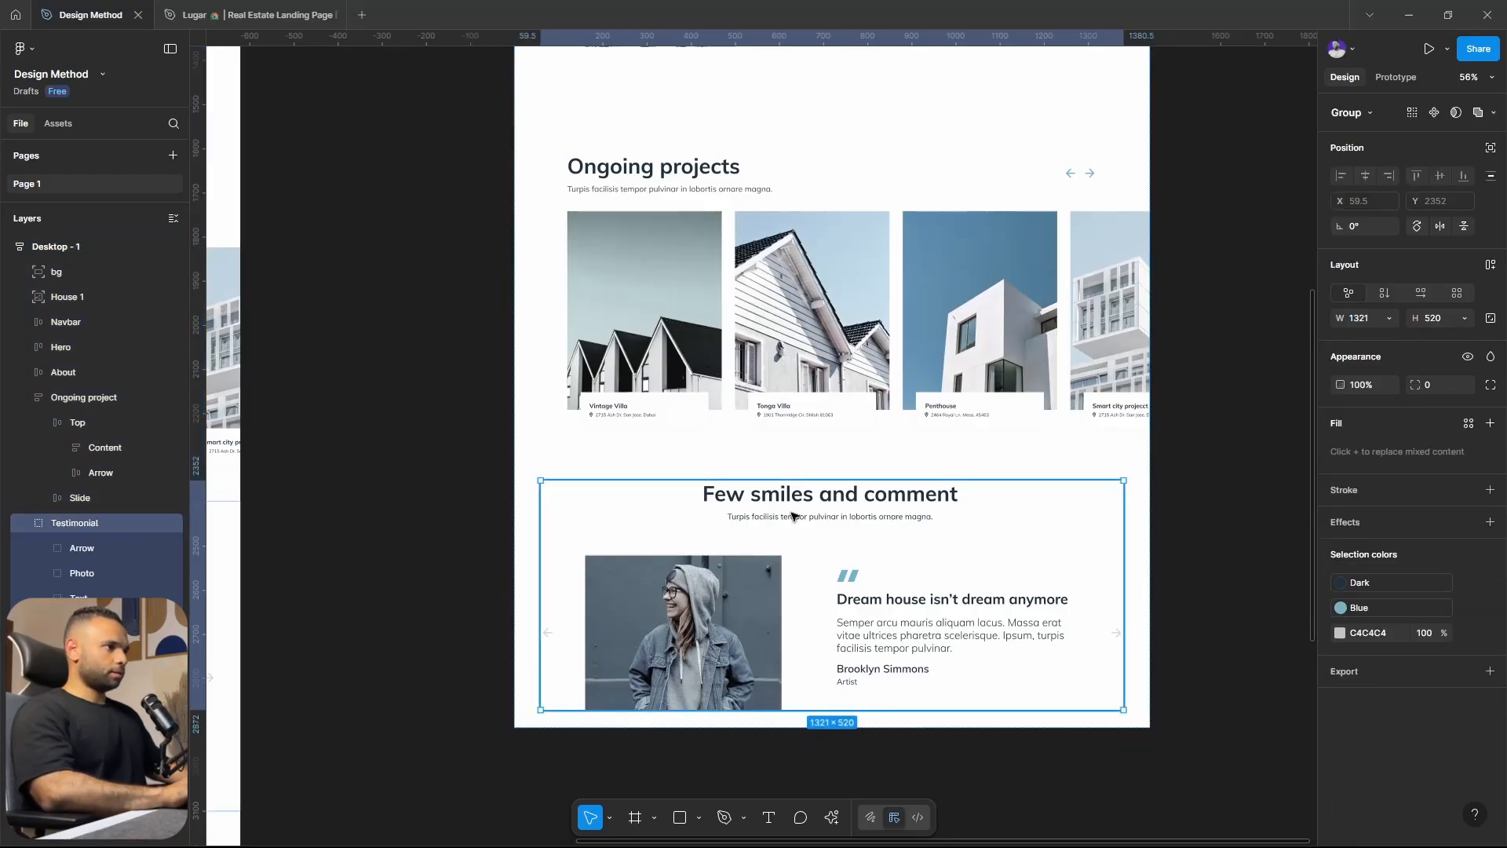
{"action": "key", "text": "shift+a"}
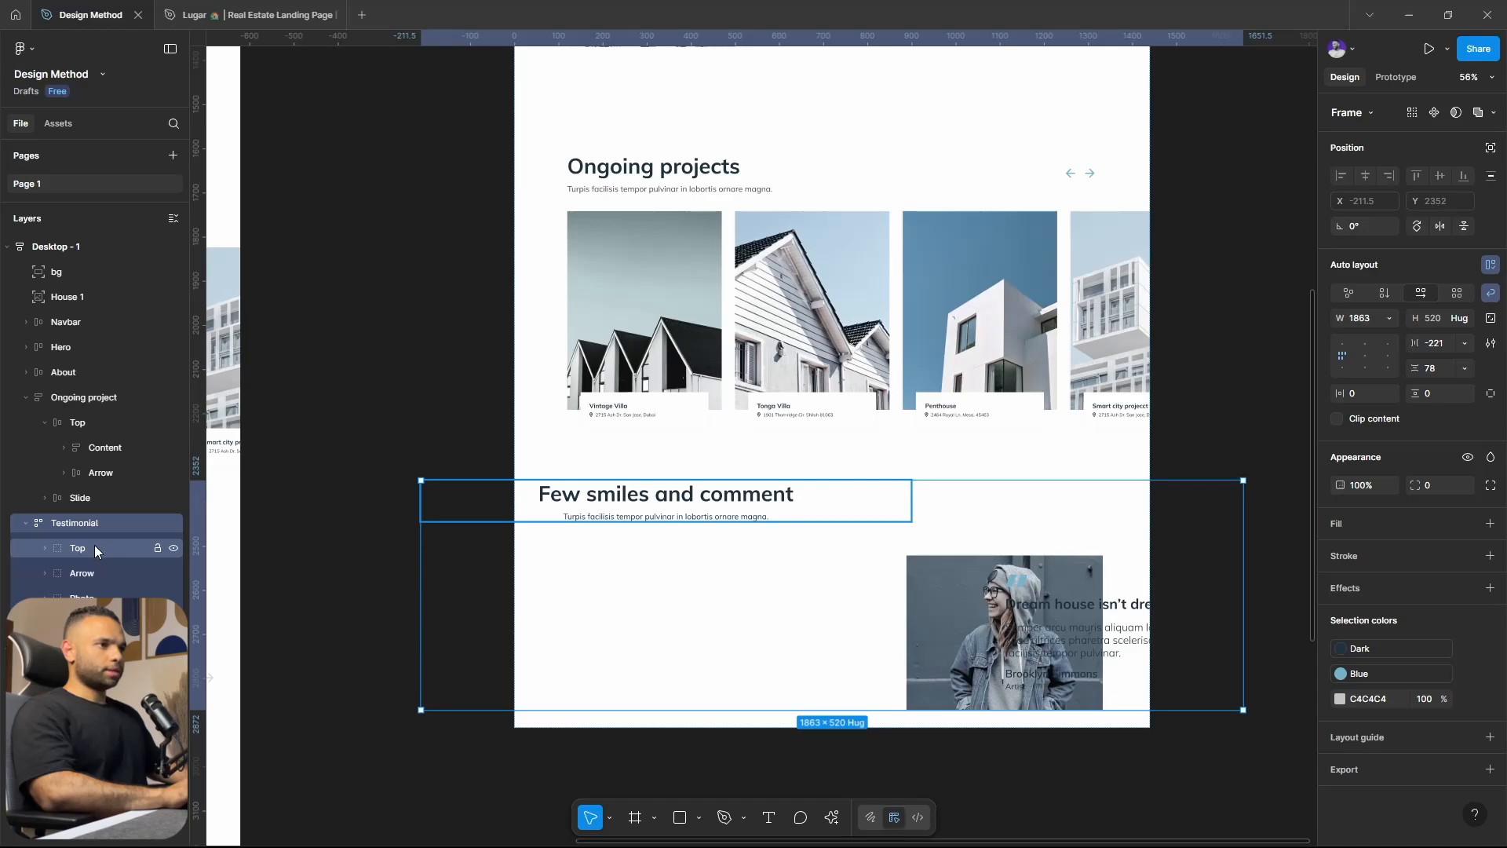
{"action": "left_click", "coordinate": [1386, 293]}
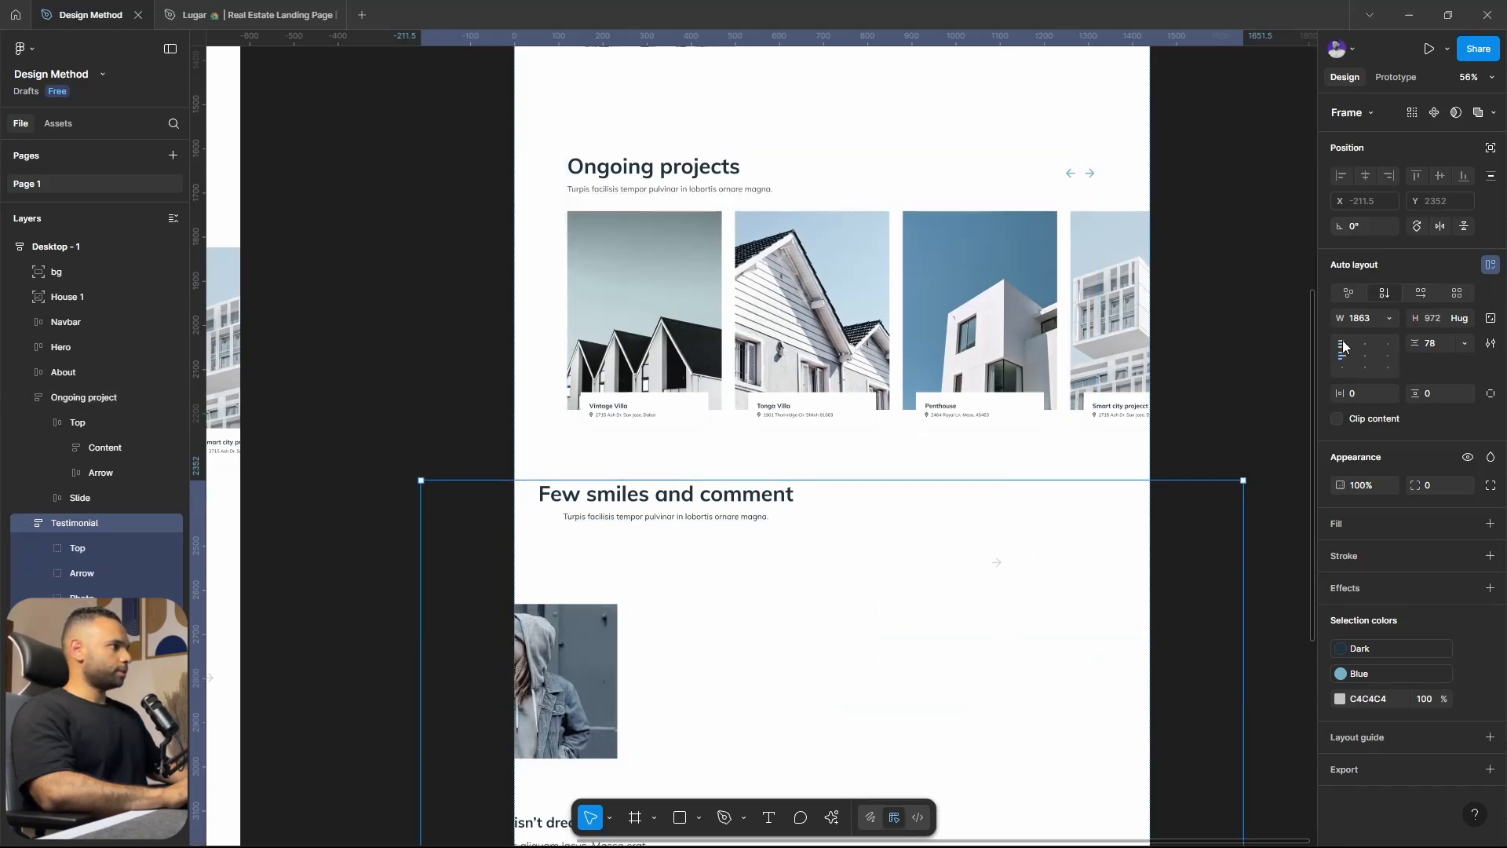
{"action": "left_click", "coordinate": [1389, 322]}
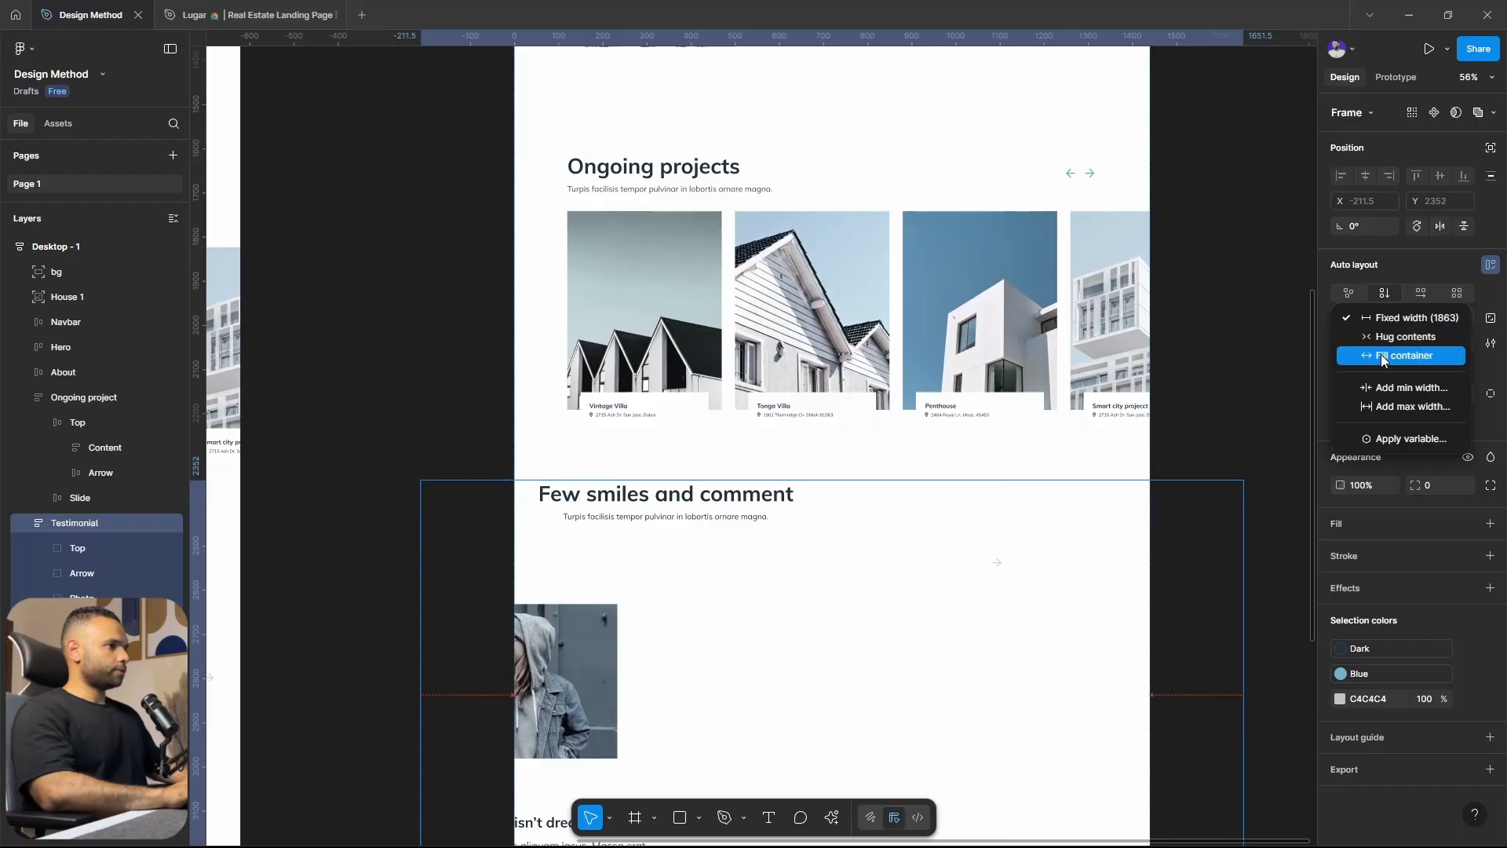
{"action": "left_click", "coordinate": [1288, 350]}
Set the width of the Testimonial's Top heading group to fill the container and add auto layout to it.
{"action": "scroll", "coordinate": [966, 463], "scroll_direction": "down", "scroll_amount": 3}
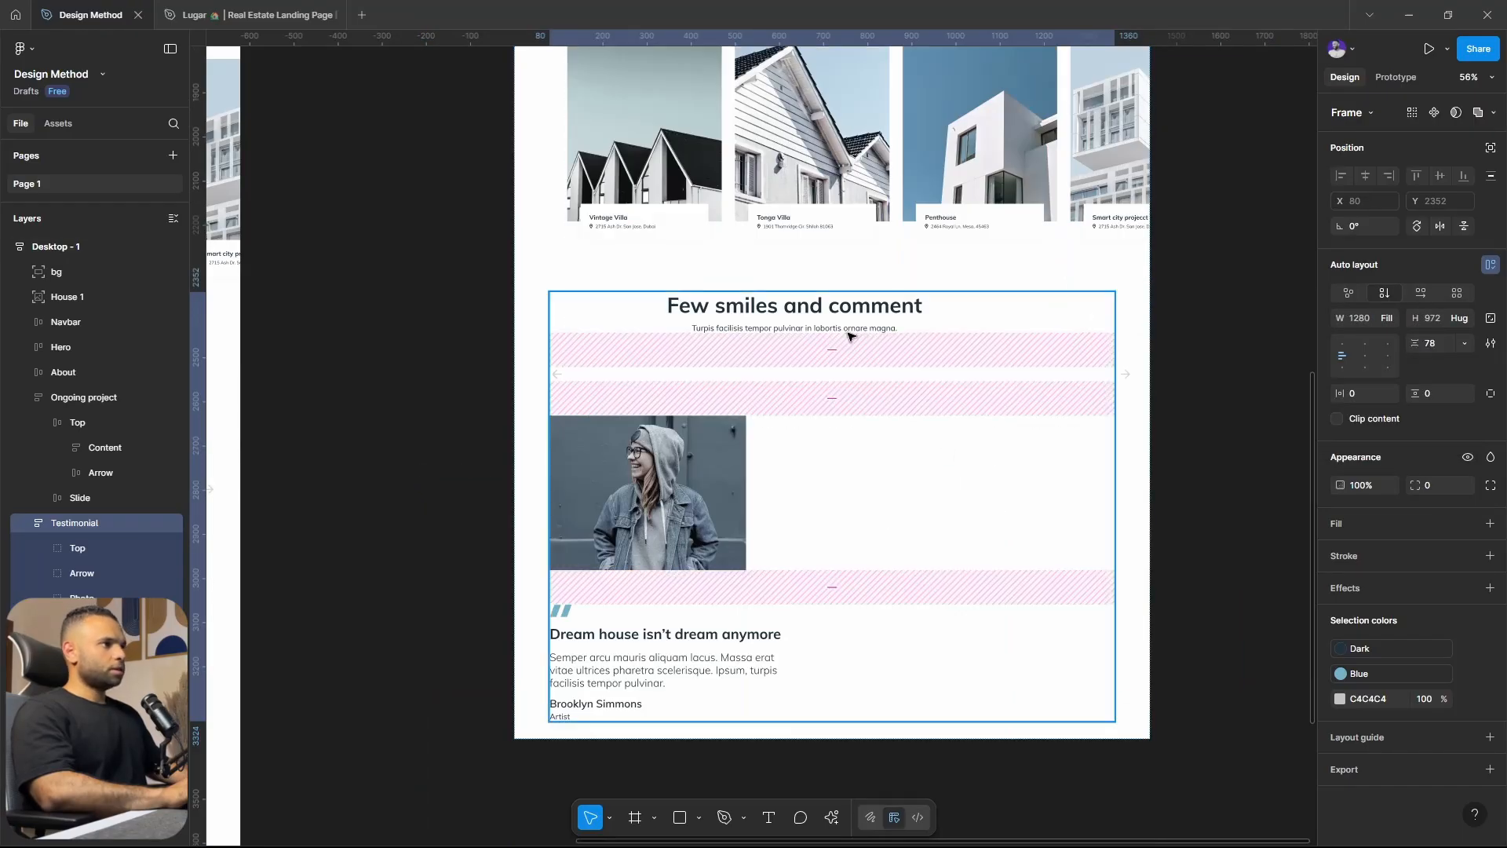
{"action": "scroll", "coordinate": [1043, 346], "scroll_direction": "down", "scroll_amount": 3}
{"action": "scroll", "coordinate": [983, 348], "scroll_direction": "up", "scroll_amount": 3}
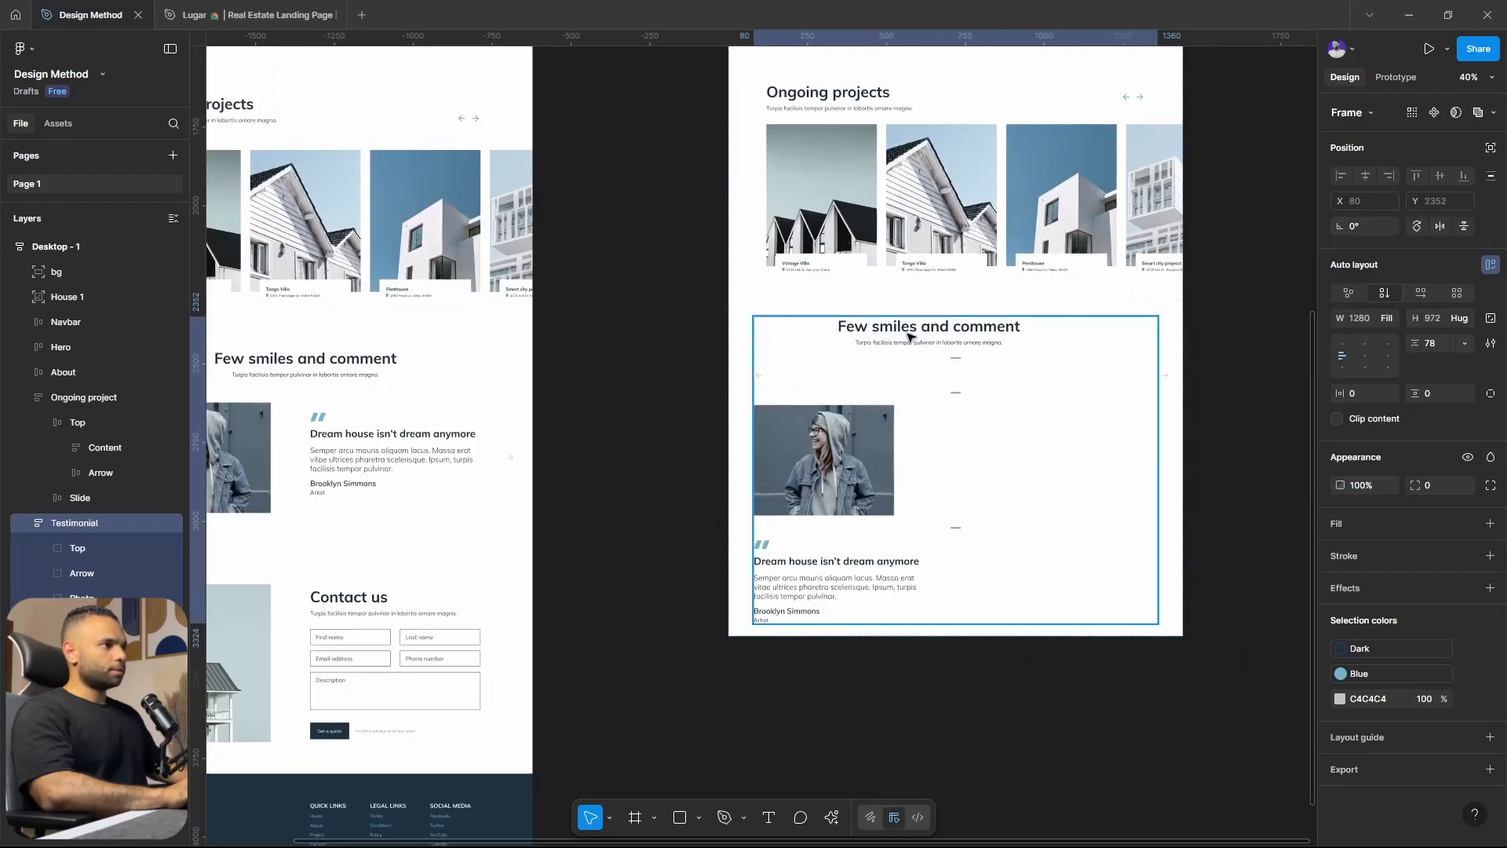
{"action": "left_click", "coordinate": [1075, 343]}
{"action": "left_click", "coordinate": [1382, 319]}
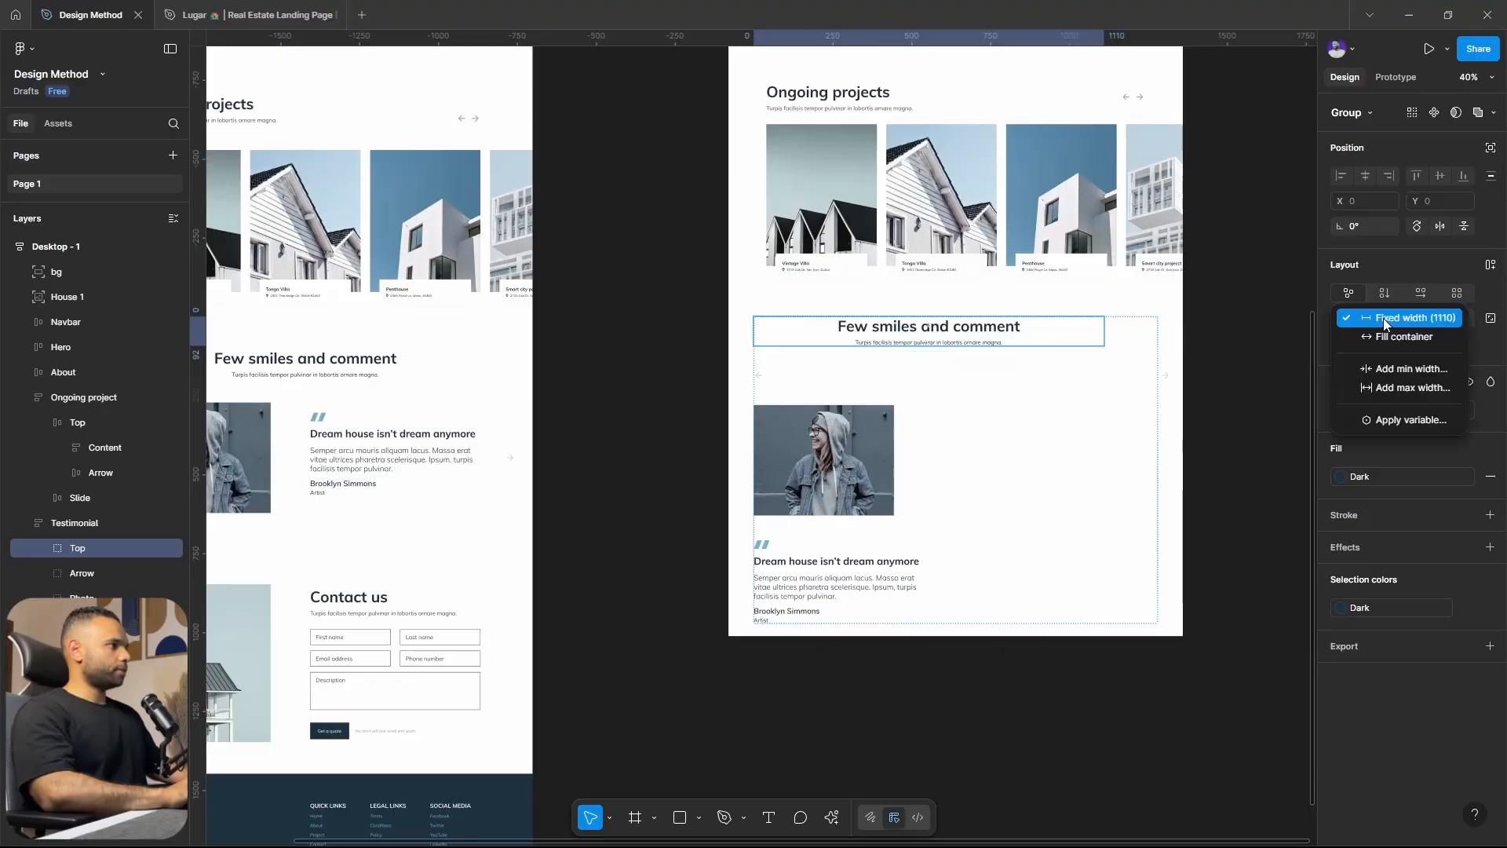
{"action": "left_click", "coordinate": [1388, 334]}
{"action": "key", "text": "shift+a"}
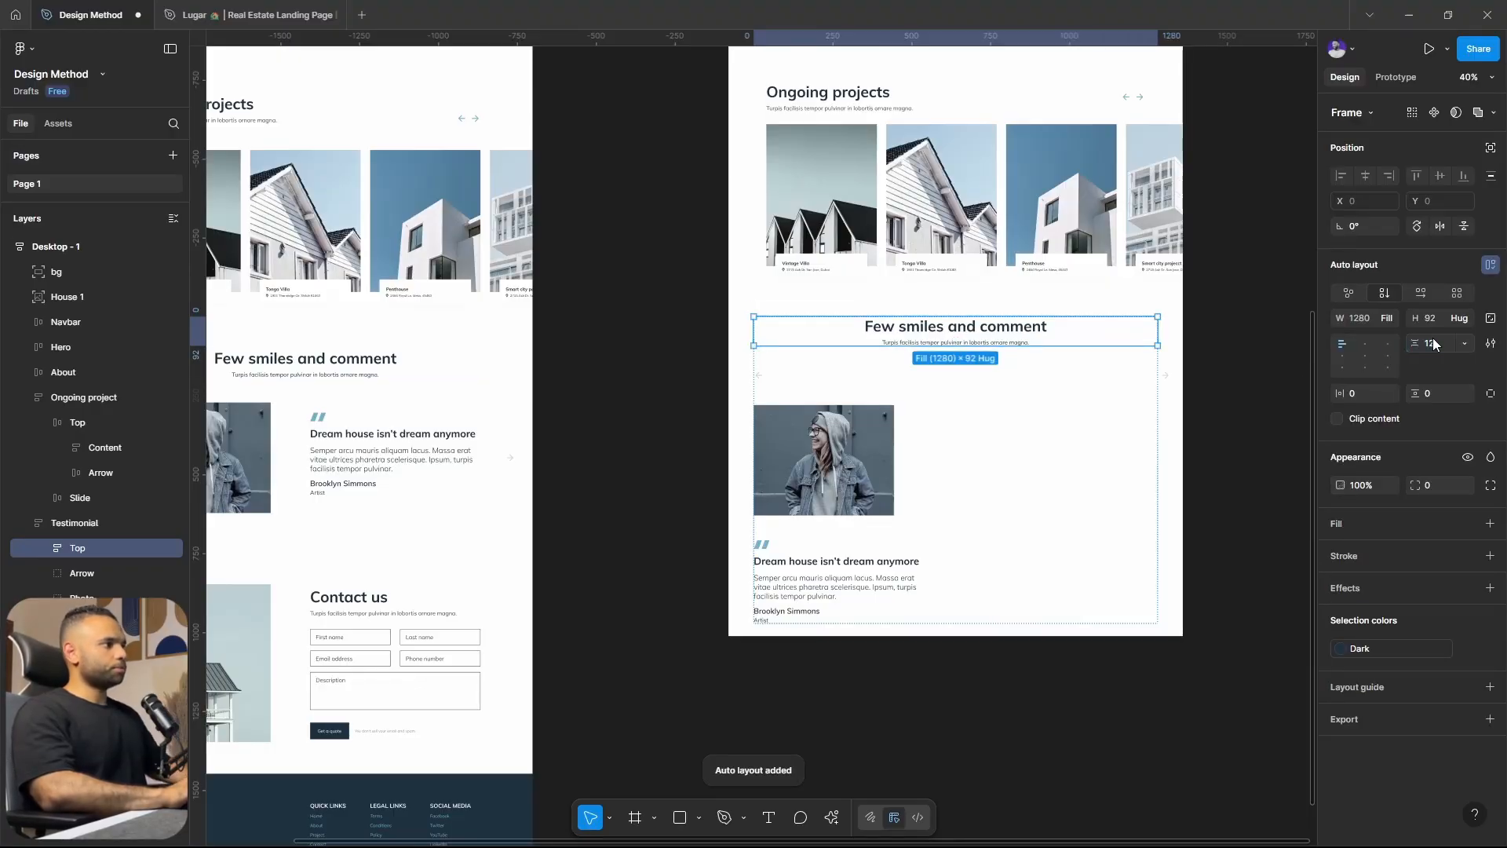
Select the Content group nested in the Testimonial's Top frame and open its layer commands.
{"action": "scroll", "coordinate": [1024, 346], "scroll_direction": "up", "scroll_amount": 5}
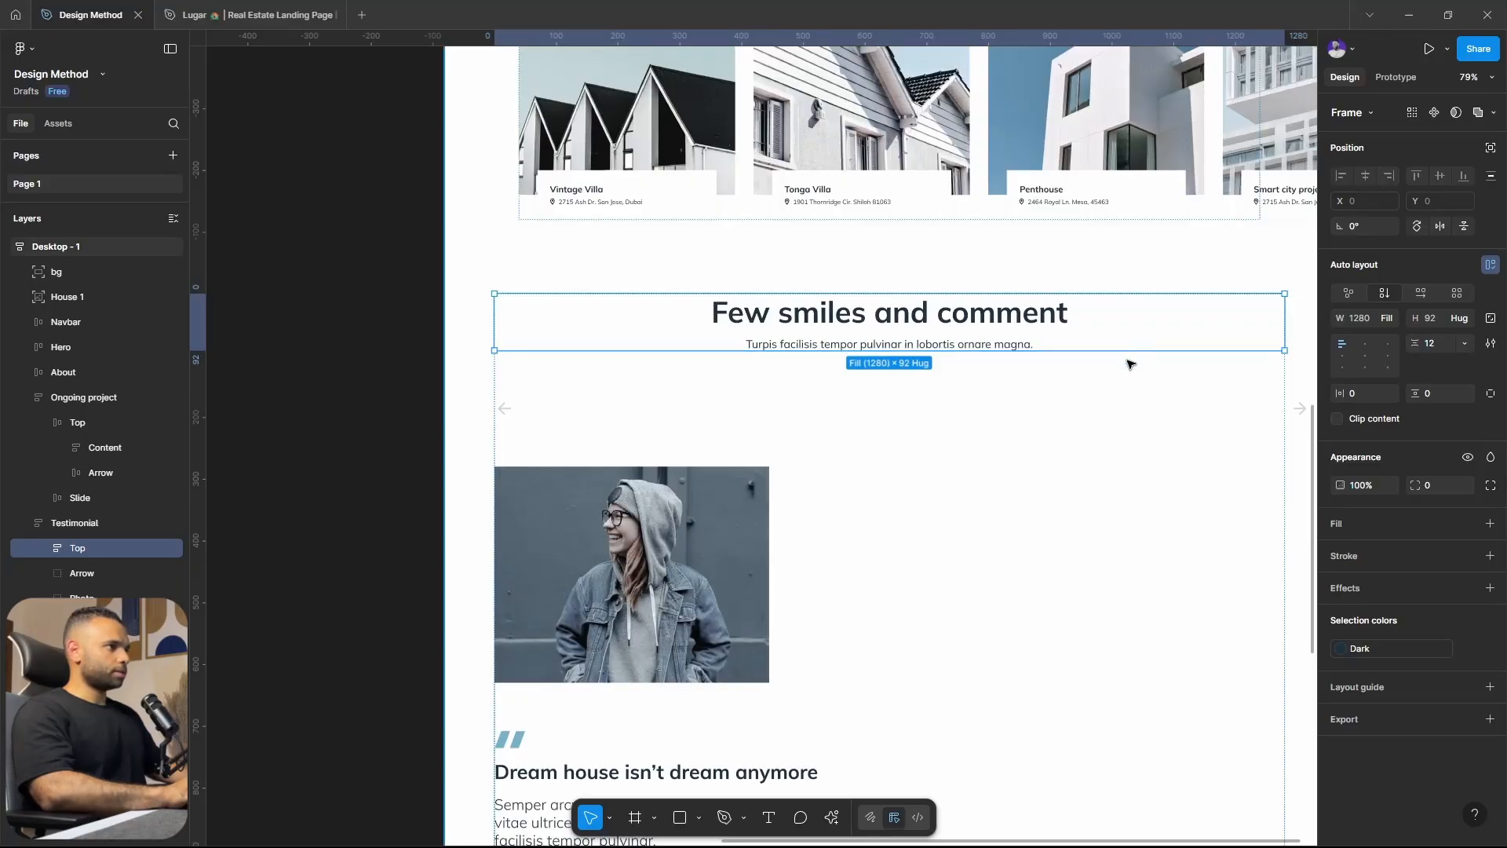
{"action": "left_click", "coordinate": [964, 321]}
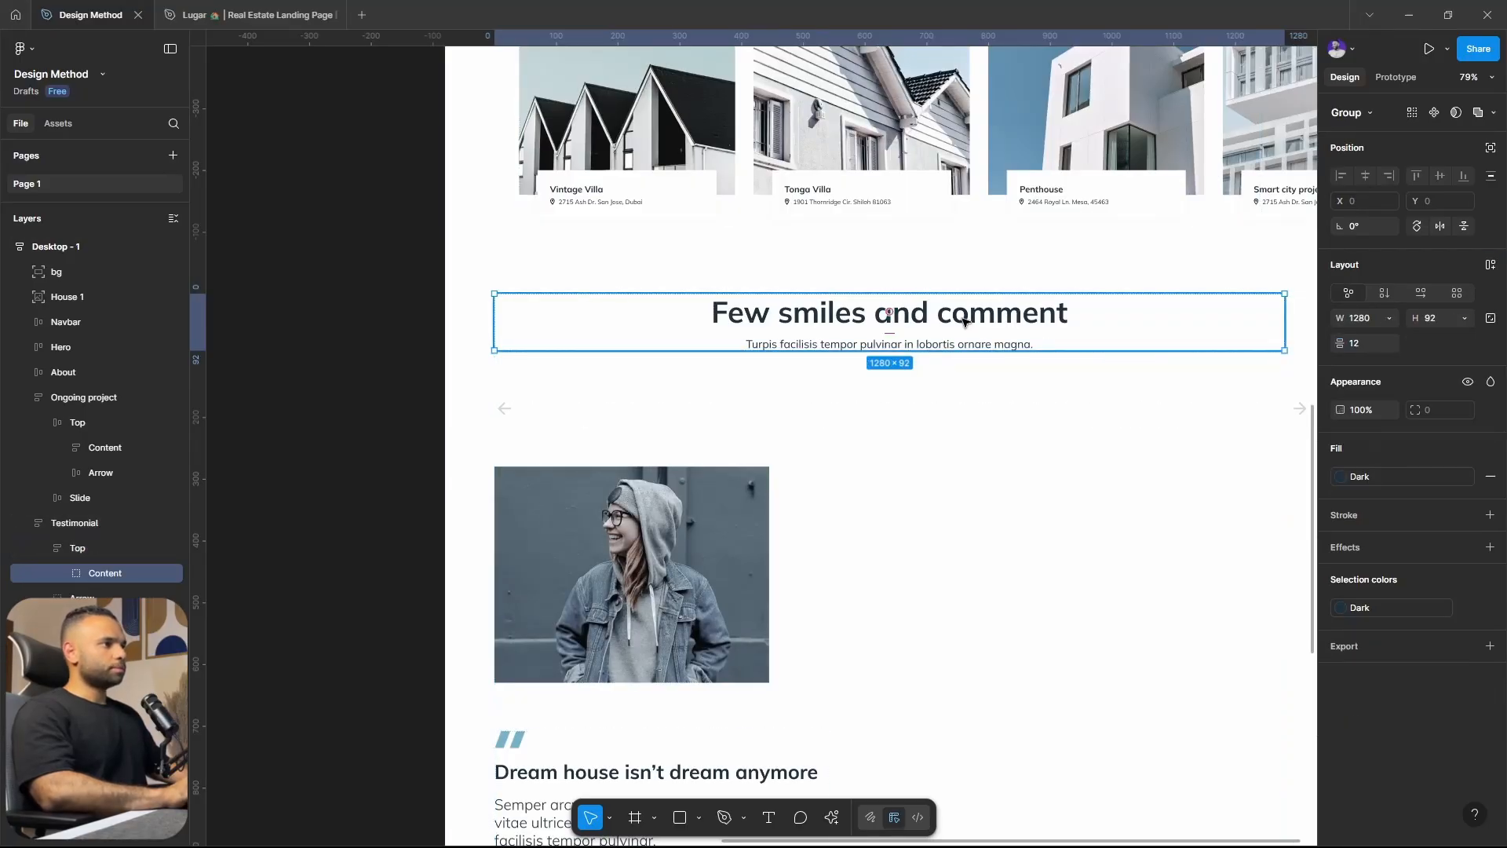
{"action": "double_click", "coordinate": [964, 321]}
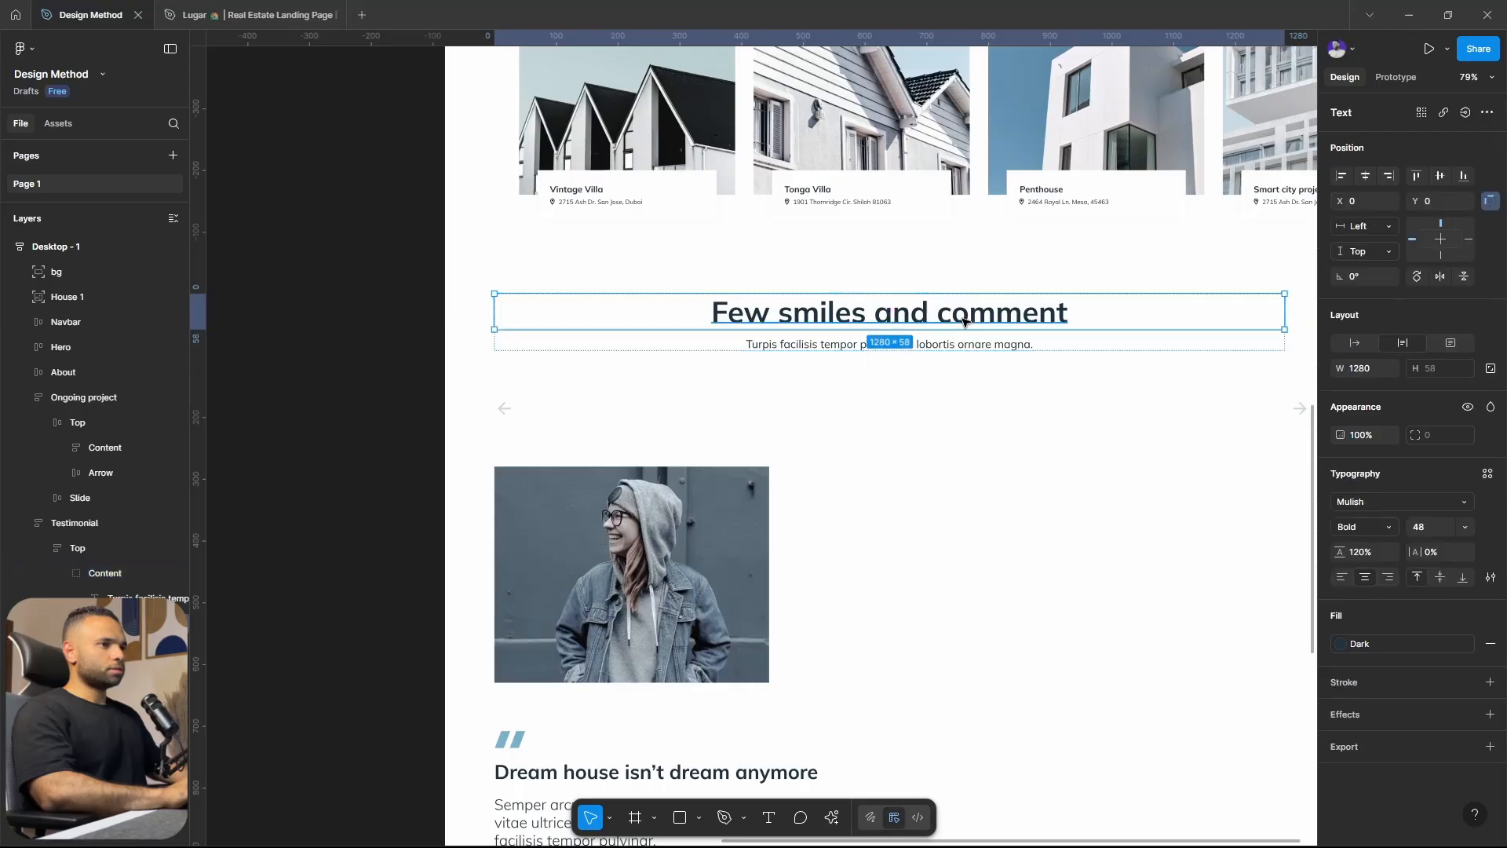
{"action": "left_click", "coordinate": [94, 573]}
{"action": "right_click", "coordinate": [90, 573]}
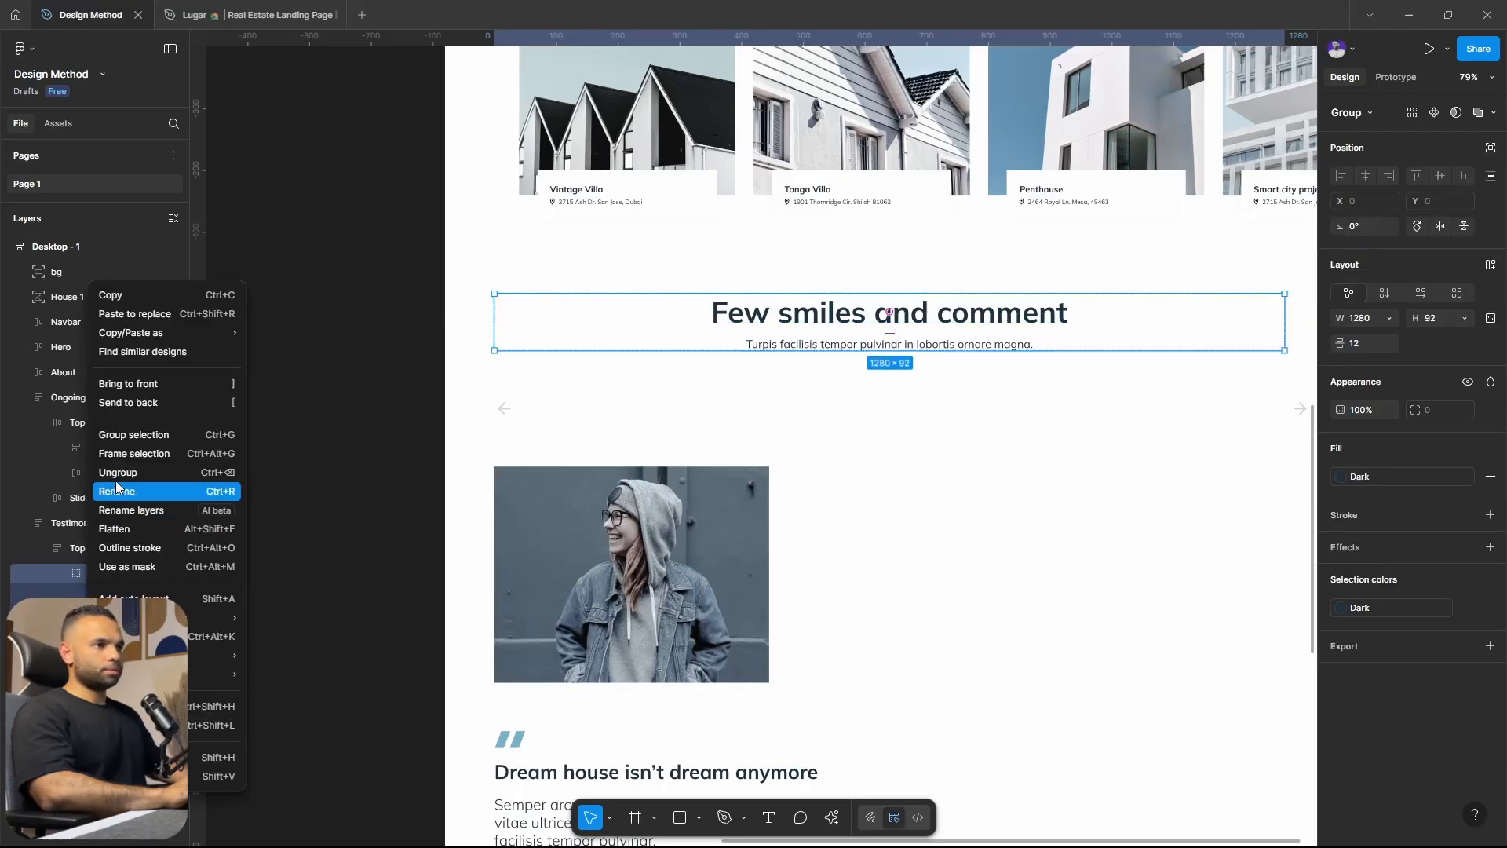
Ungroup the testimonial section's heading and subtitle so they sit directly inside the Top frame.
{"action": "left_click", "coordinate": [120, 474]}
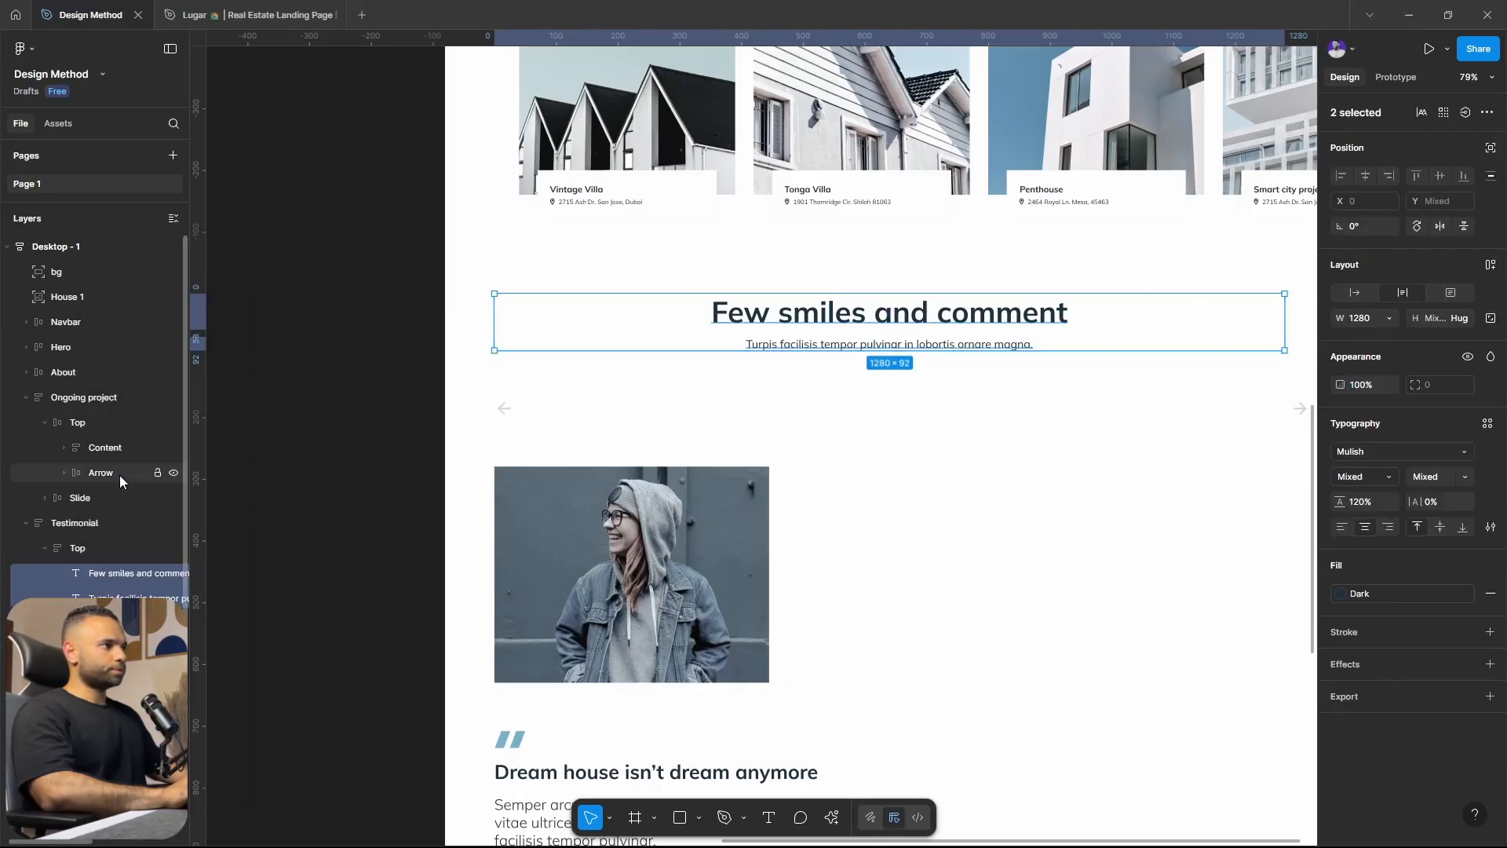
{"action": "left_click", "coordinate": [92, 542]}
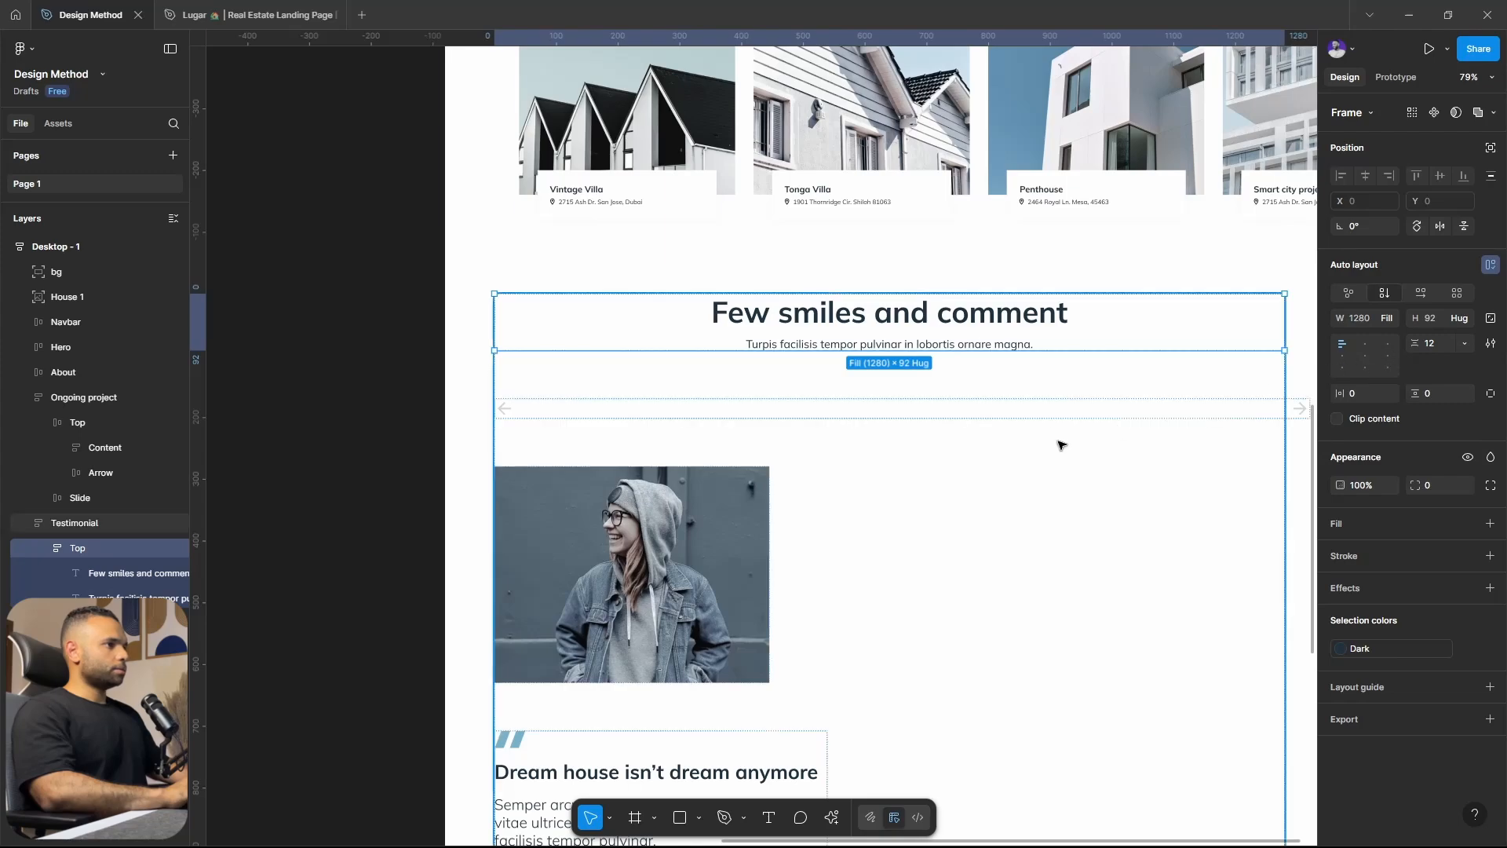
{"action": "left_click", "coordinate": [1438, 343]}
{"action": "type", "text": "10"}
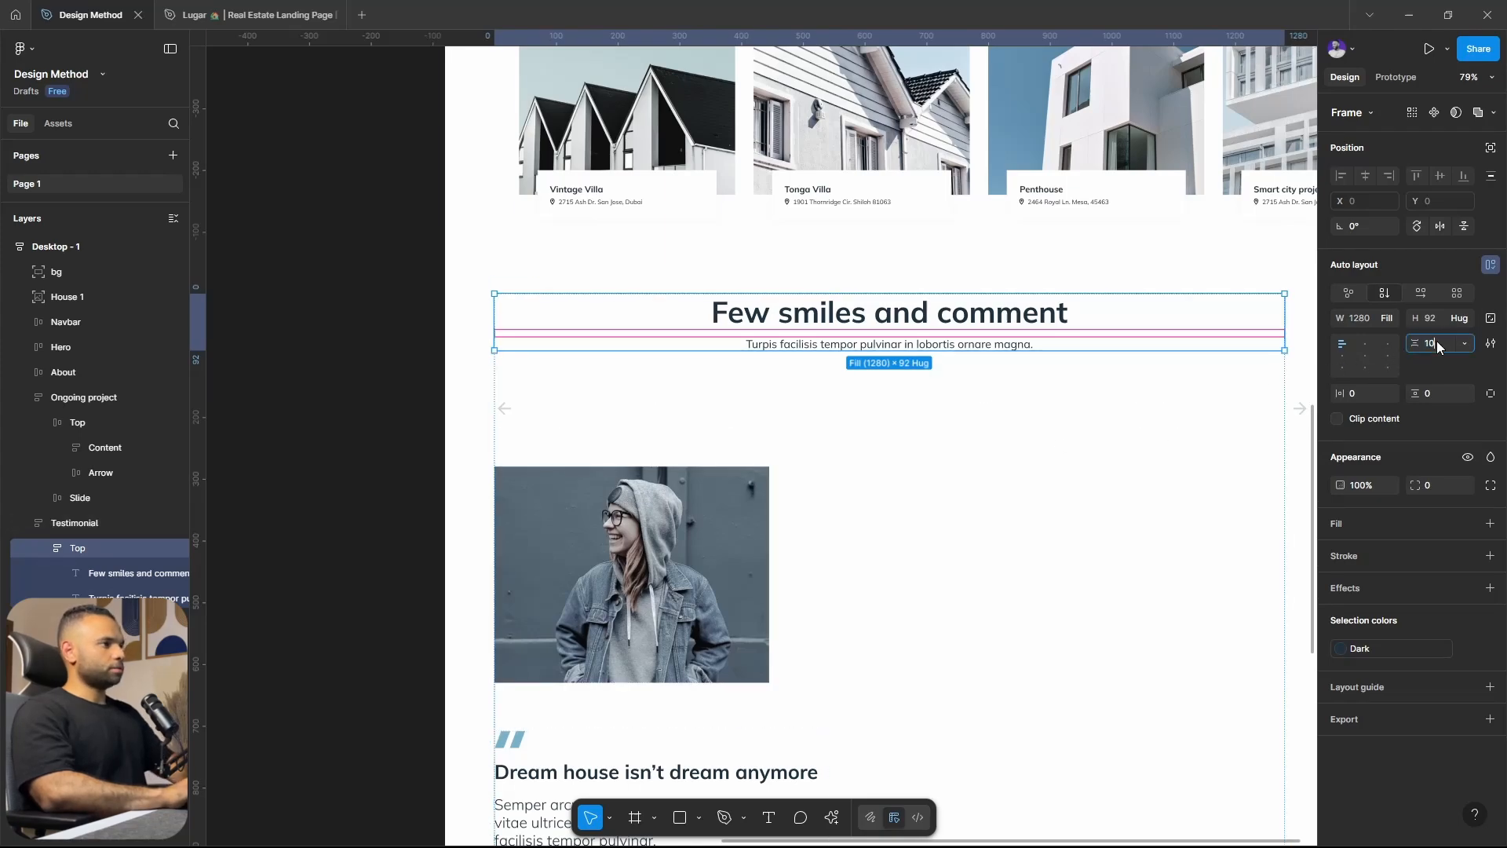
{"action": "key", "text": "Escape"}
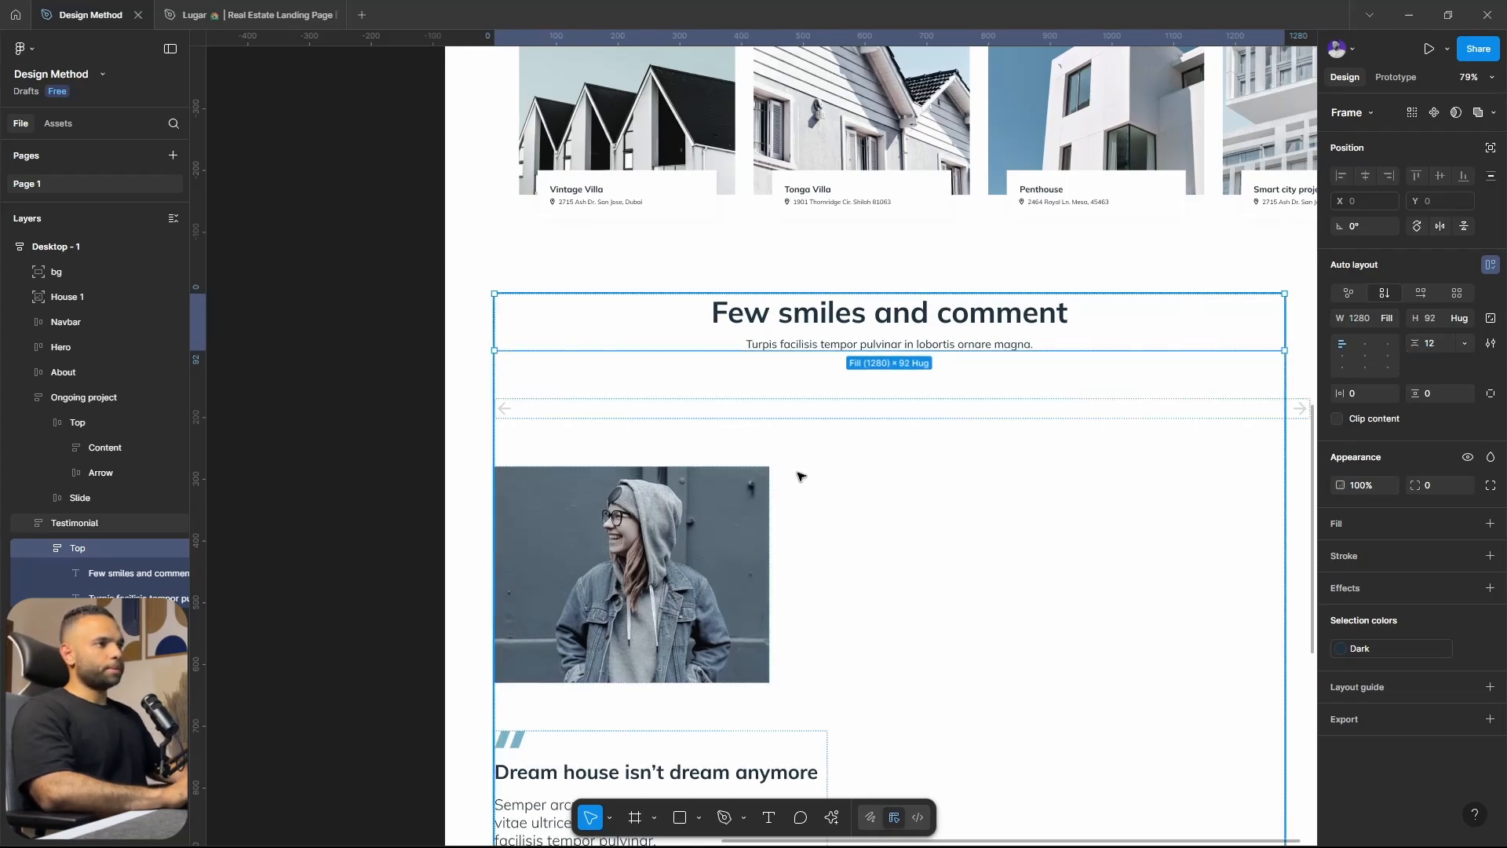
Compare the testimonial section with the reference landing page and ungroup its Arrow group into two separate arrow icons.
{"action": "scroll", "coordinate": [738, 420], "scroll_direction": "down", "scroll_amount": 6}
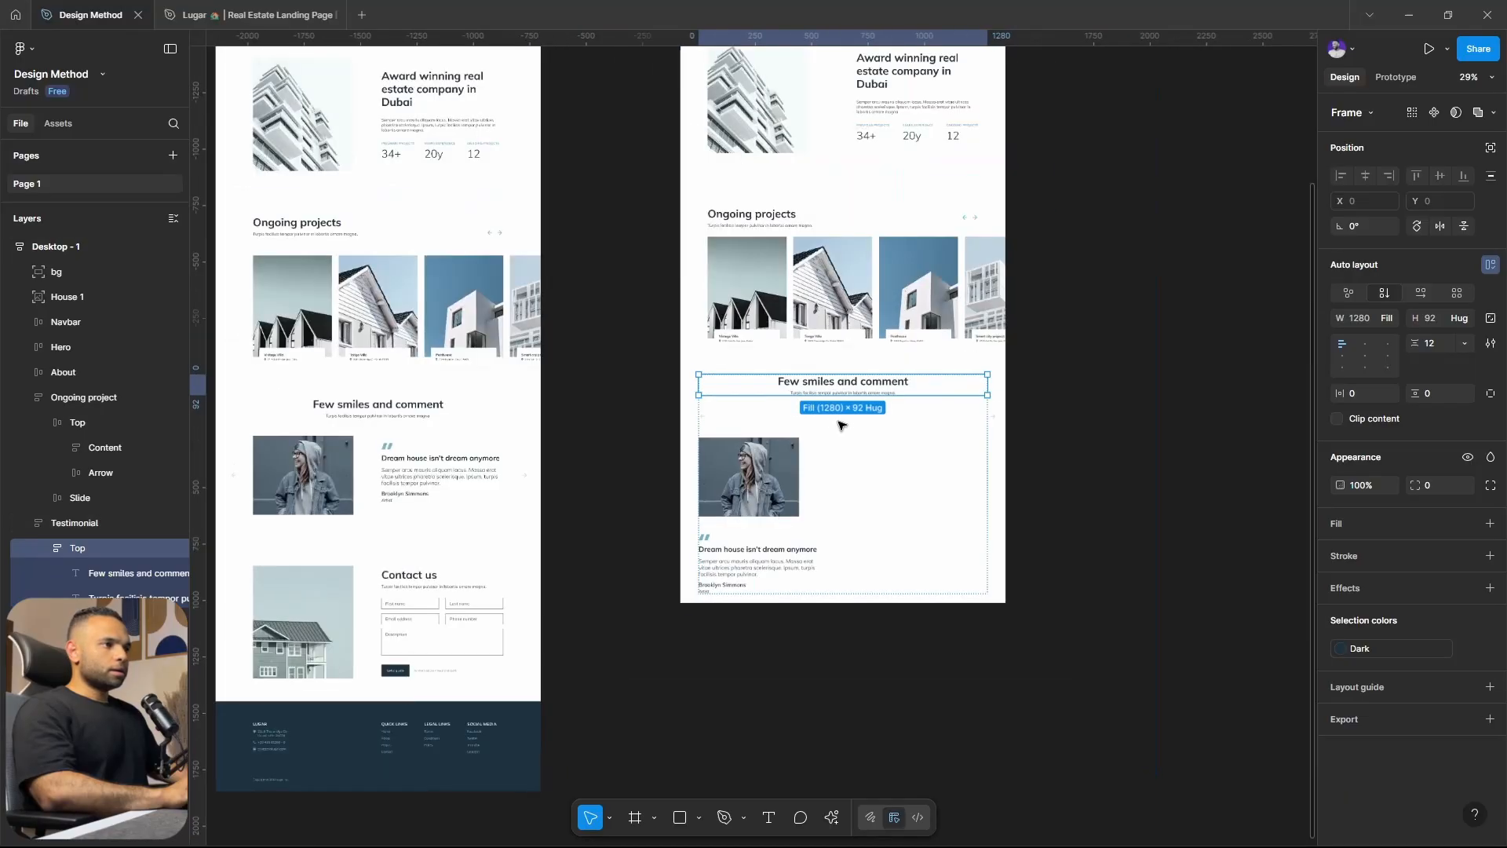
{"action": "scroll", "coordinate": [822, 428], "scroll_direction": "left", "scroll_amount": 3}
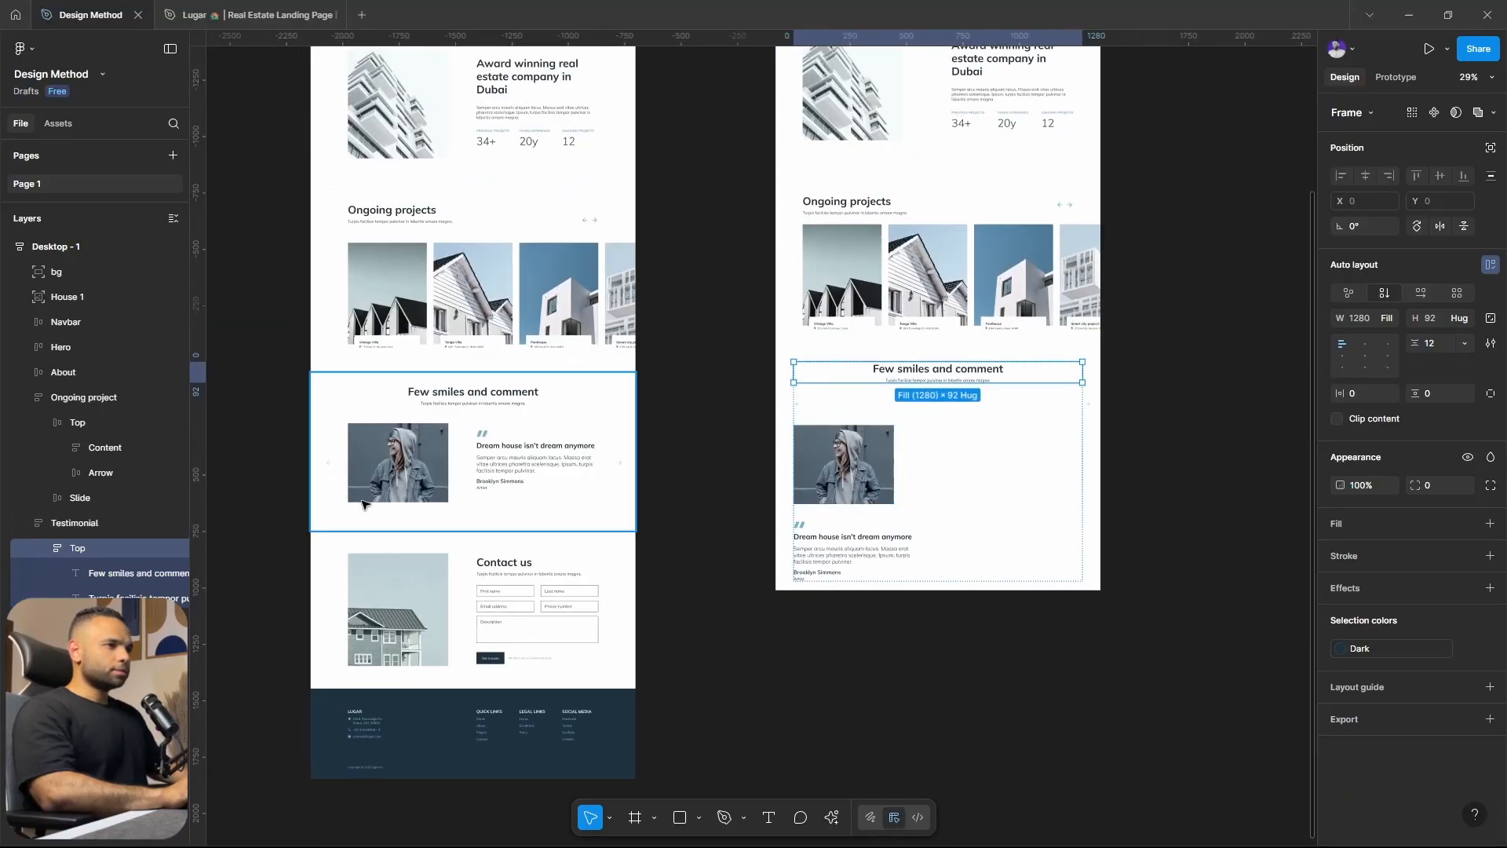
{"action": "scroll", "coordinate": [363, 503], "scroll_direction": "up", "scroll_amount": 2}
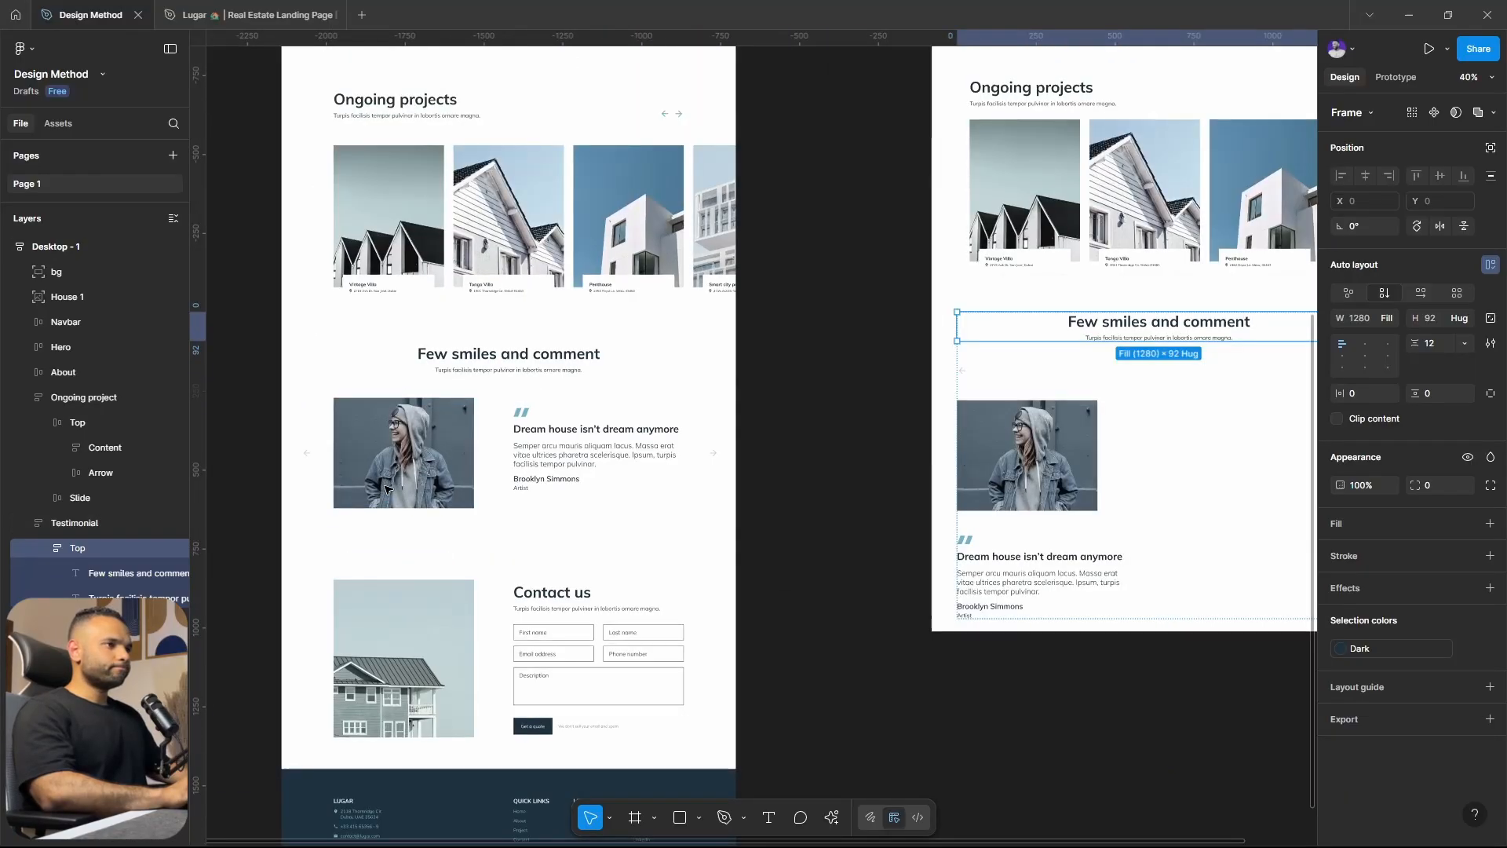
{"action": "left_click", "coordinate": [518, 448]}
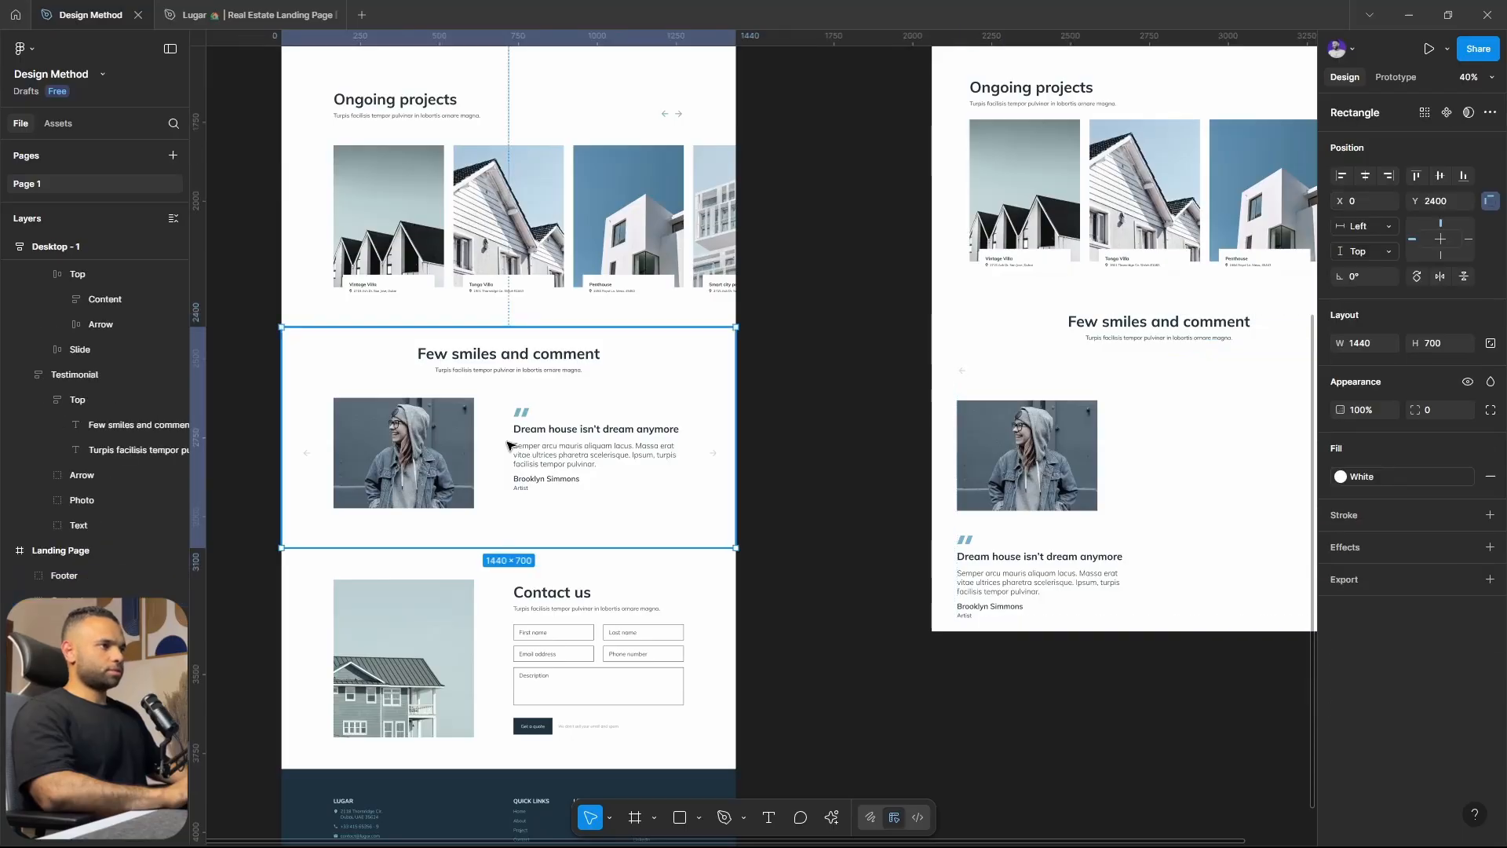
{"action": "scroll", "coordinate": [495, 463], "scroll_direction": "right", "scroll_amount": 4}
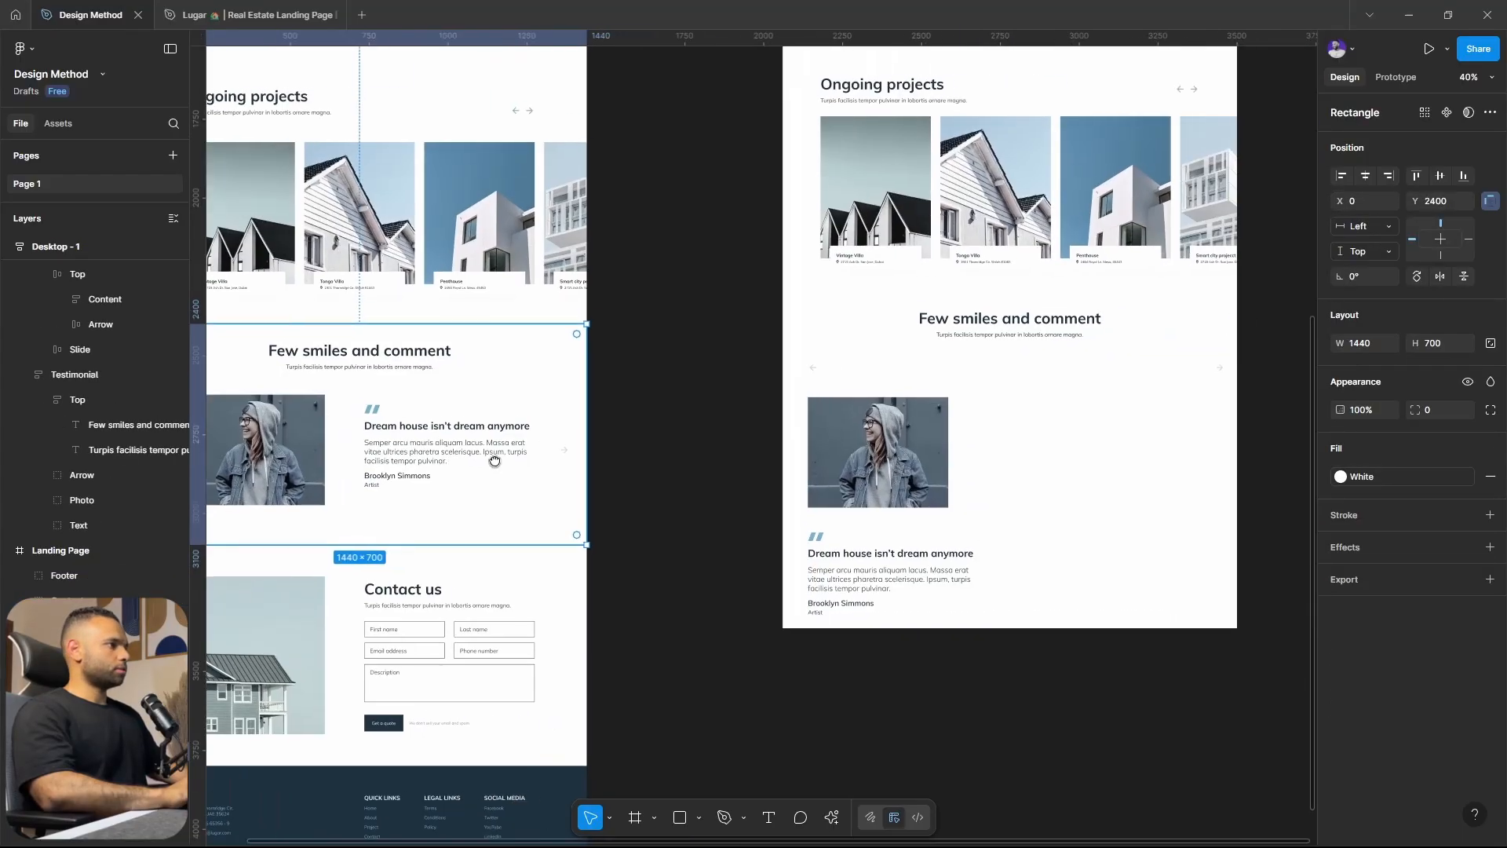
{"action": "scroll", "coordinate": [1088, 431], "scroll_direction": "up", "scroll_amount": 2}
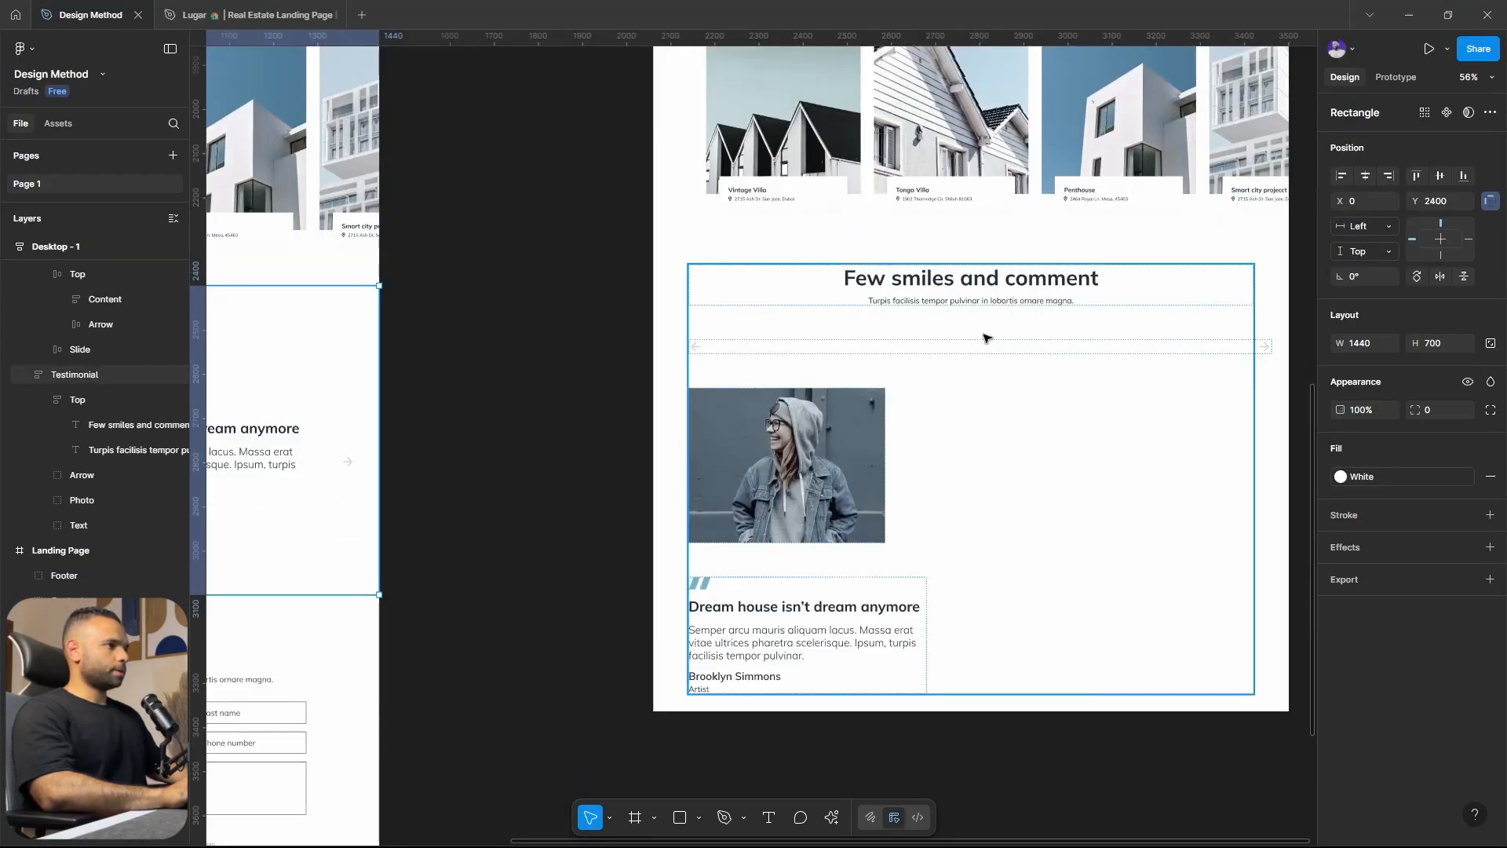
{"action": "left_click", "coordinate": [823, 403]}
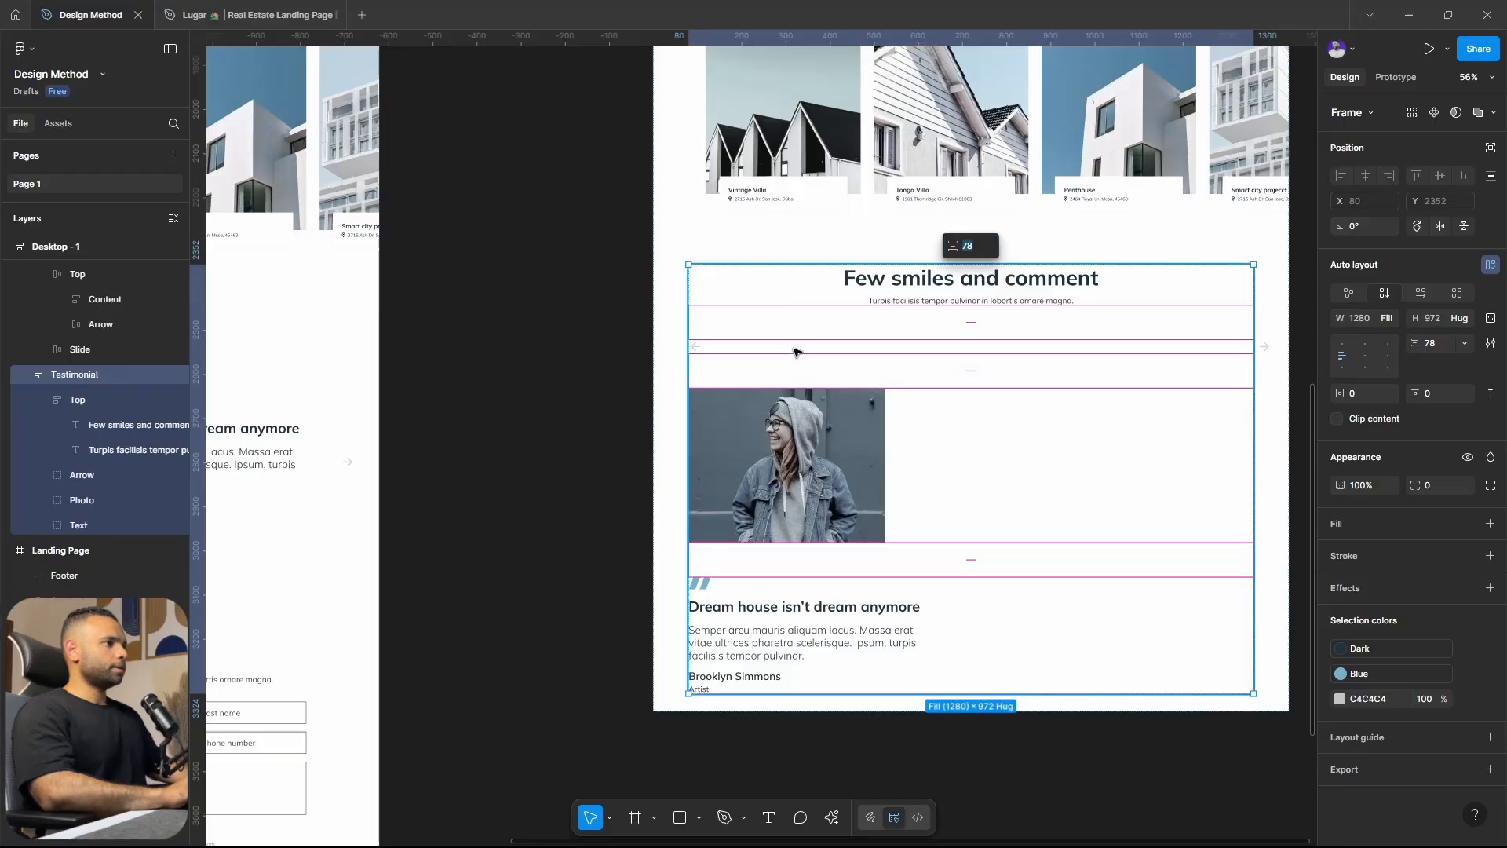
{"action": "left_click", "coordinate": [698, 351]}
{"action": "right_click", "coordinate": [698, 351]}
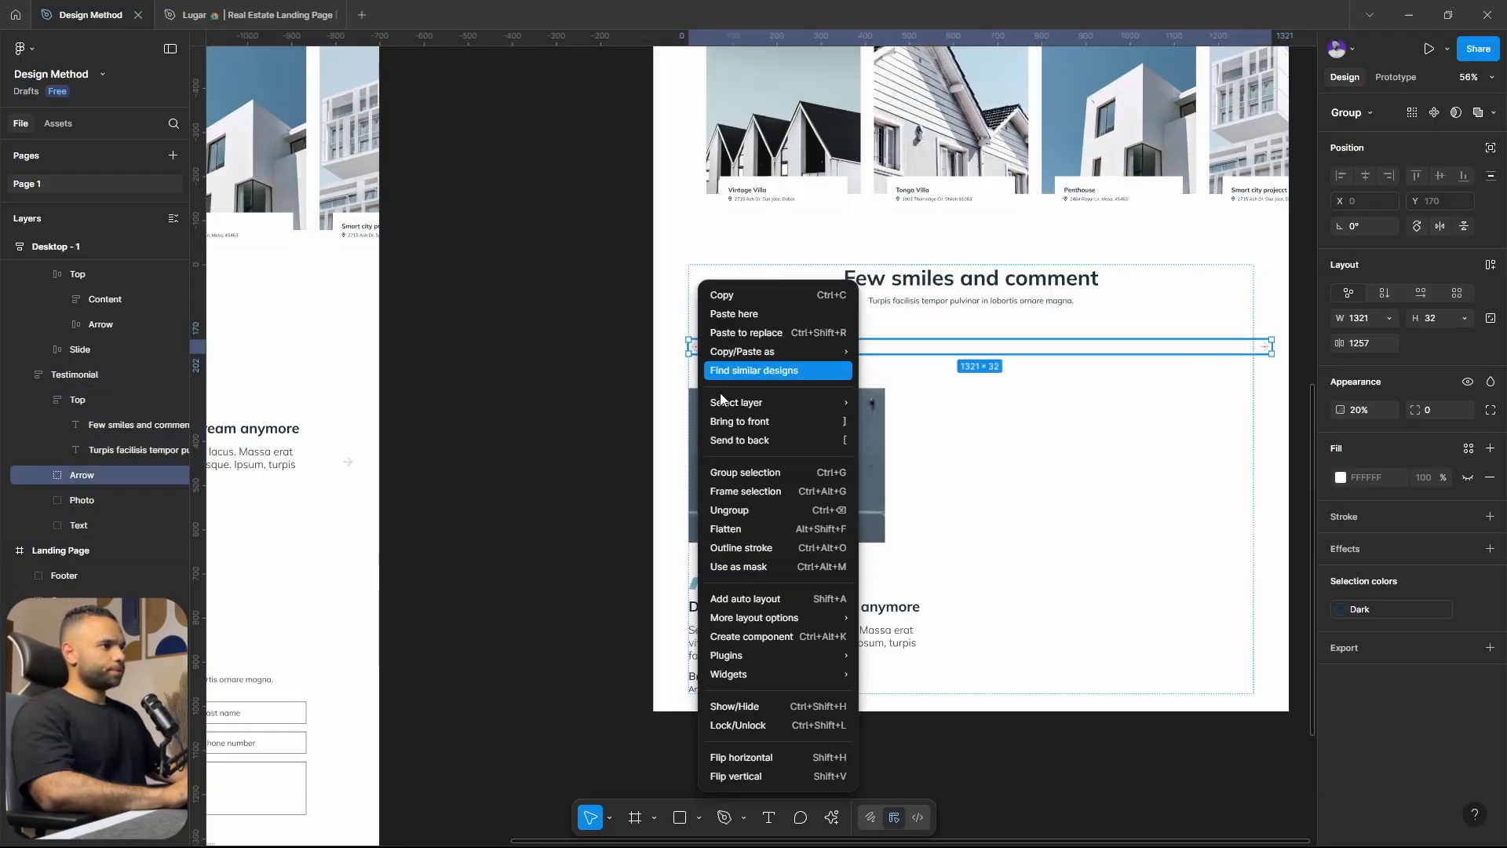
{"action": "left_click", "coordinate": [754, 509]}
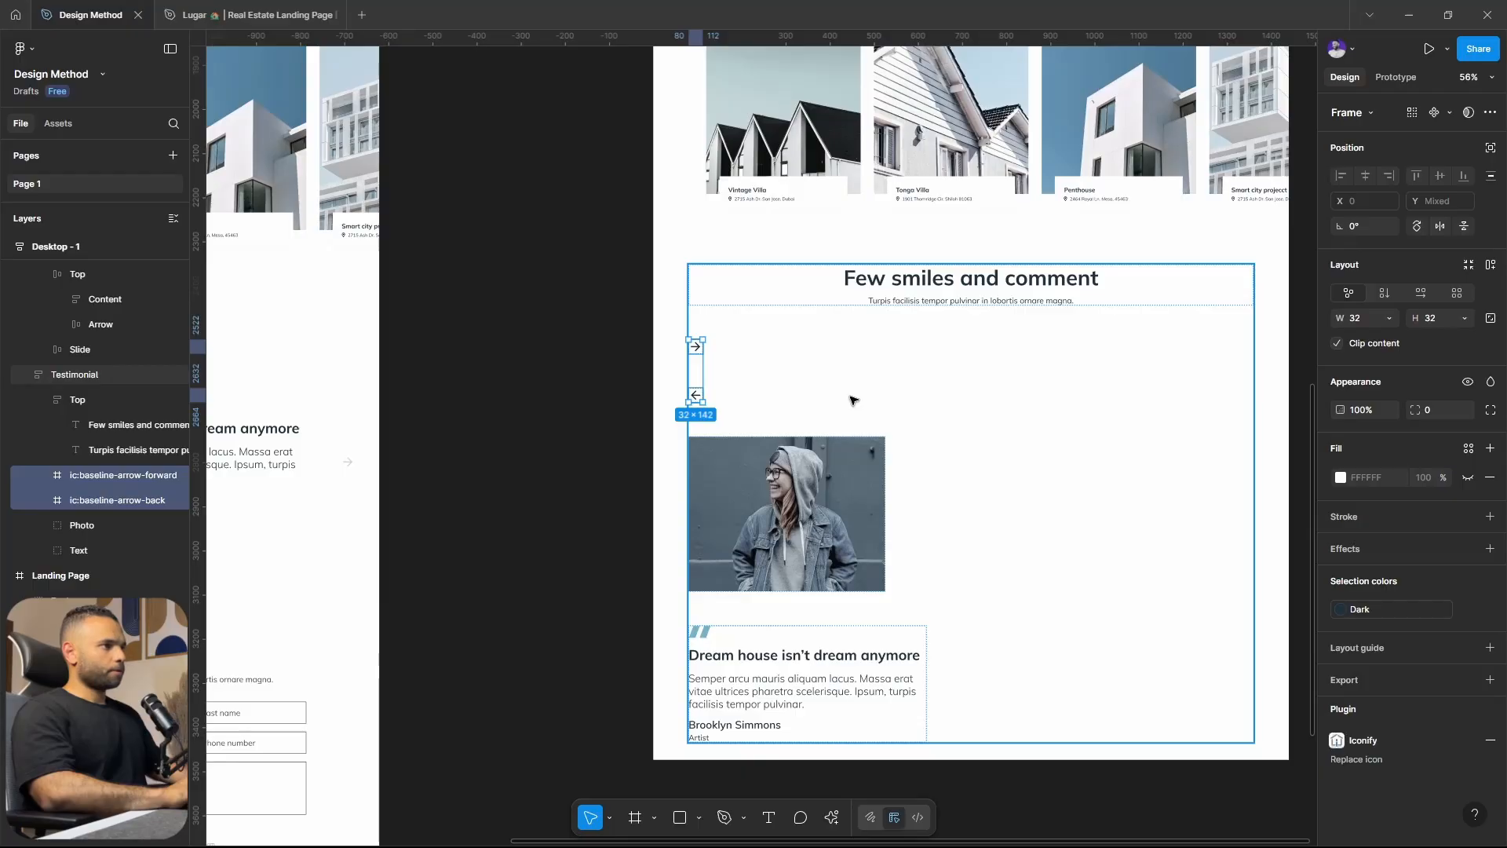
{"action": "scroll", "coordinate": [945, 421], "scroll_direction": "right", "scroll_amount": 3}
{"action": "left_click", "coordinate": [1189, 433]}
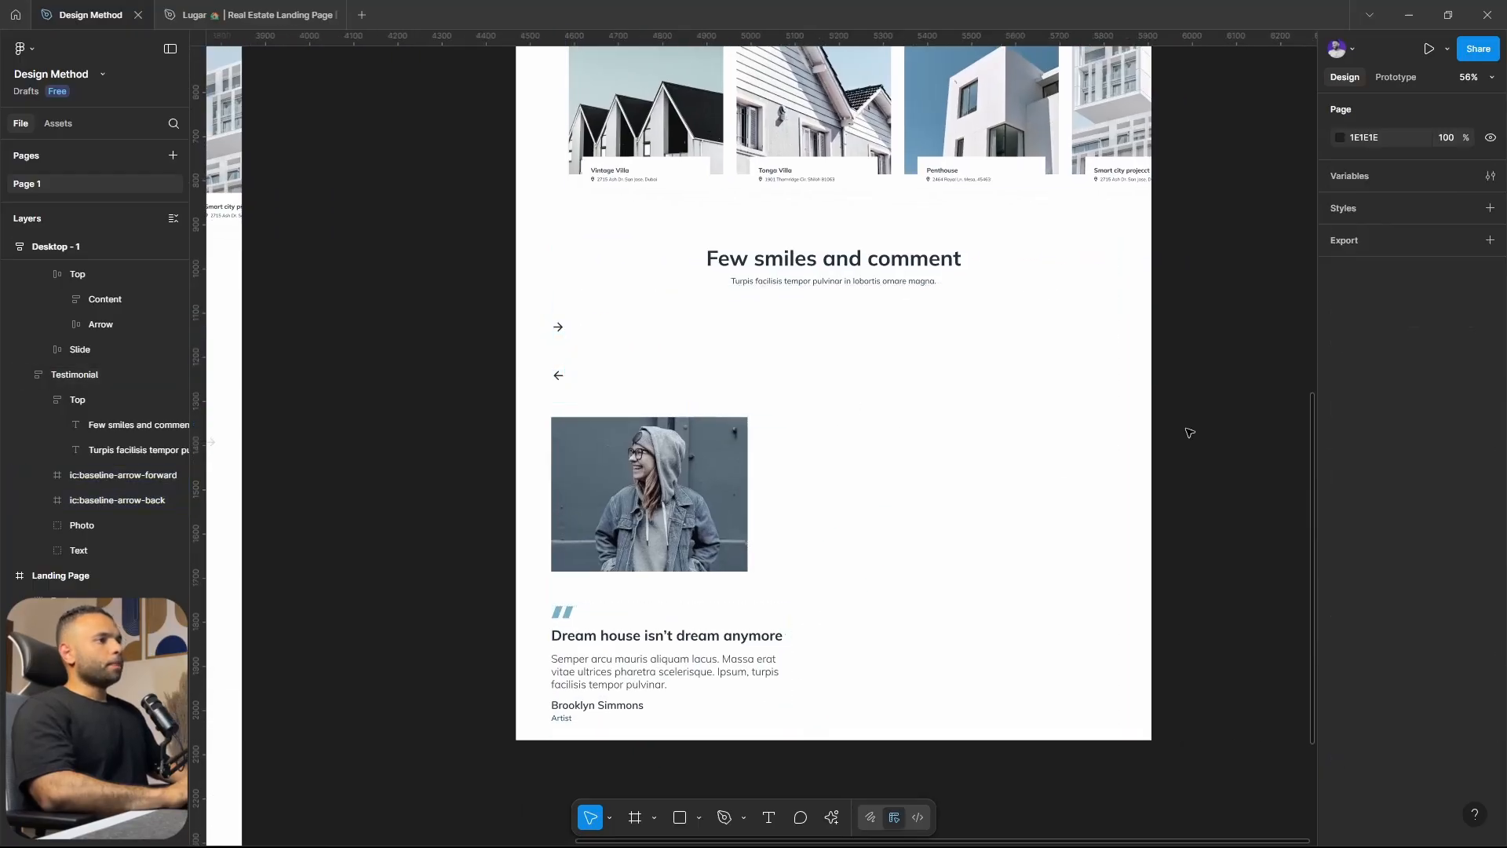
Wrap the two arrows, the photo and the quote text in one auto layout frame with horizontal flow.
{"action": "left_click", "coordinate": [696, 512]}
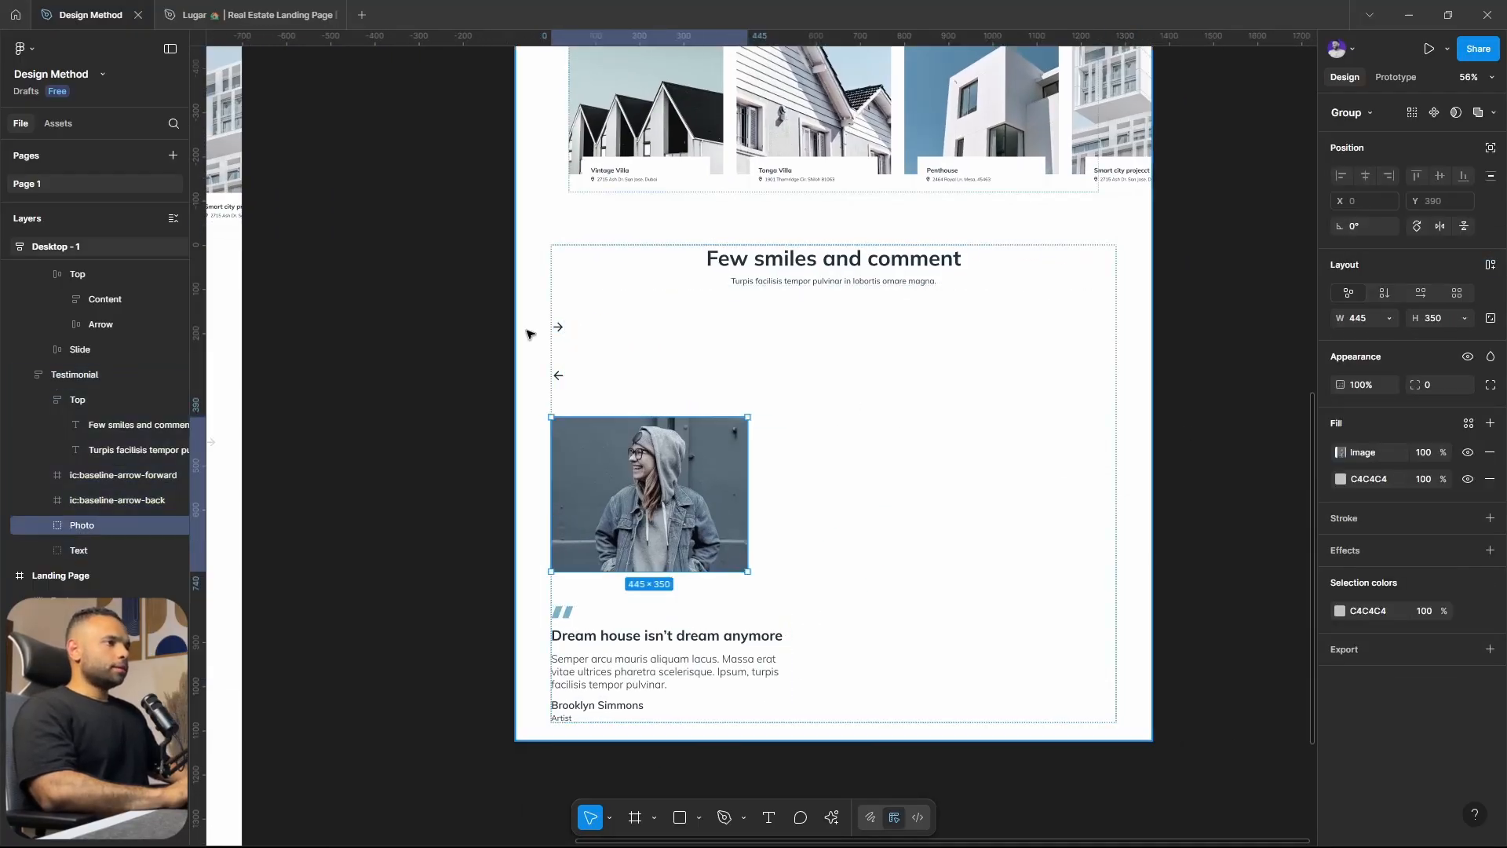
{"action": "left_click", "coordinate": [558, 327]}
{"action": "left_click", "coordinate": [558, 376], "text": "shift"}
{"action": "left_click", "coordinate": [651, 495], "text": "shift"}
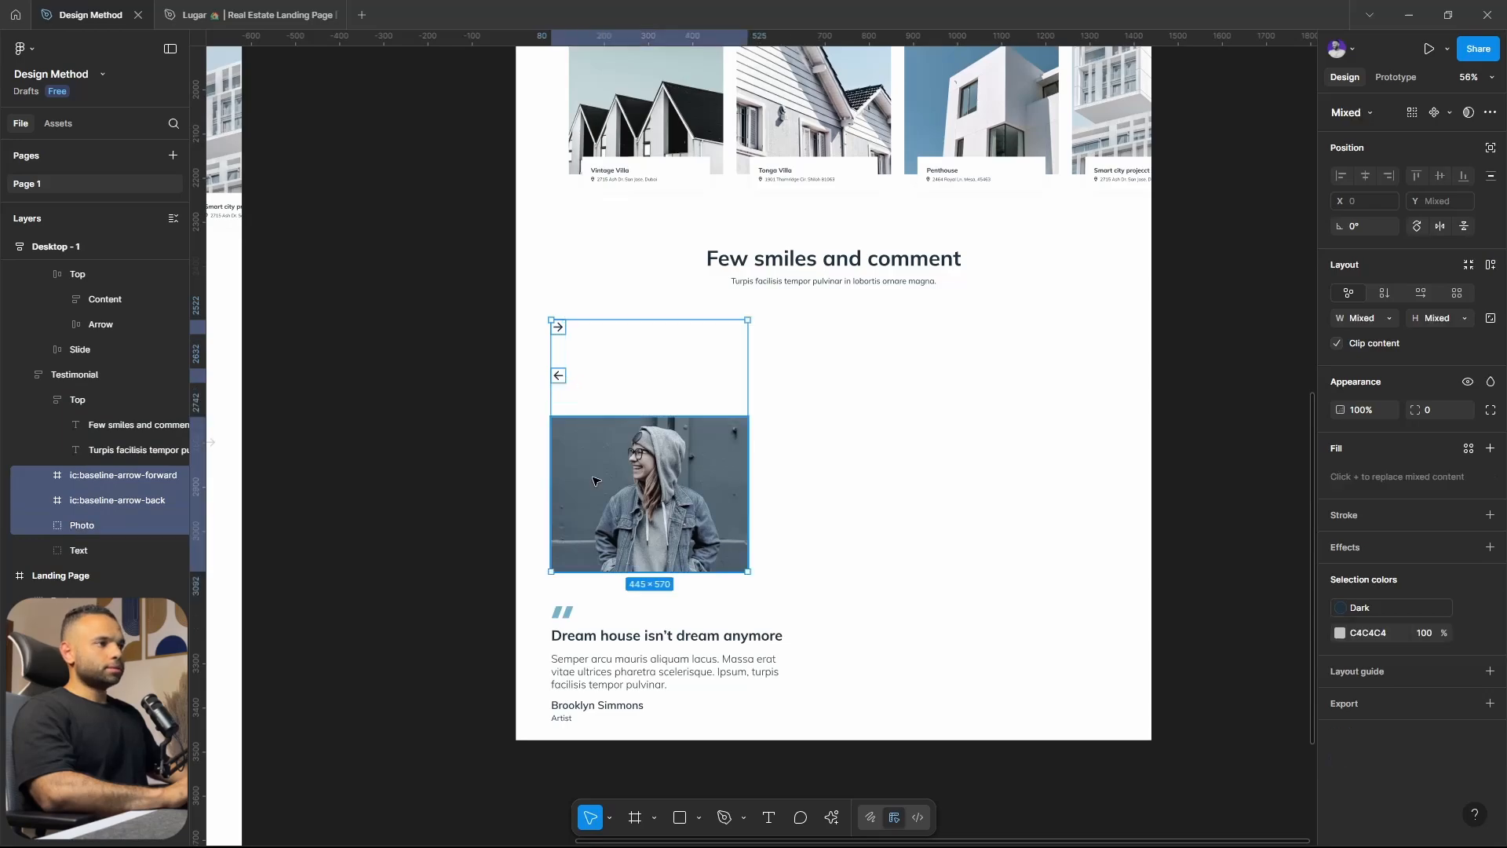
{"action": "left_click", "coordinate": [594, 620], "text": "shift"}
{"action": "key", "text": "shift+Return"}
{"action": "key", "text": "Escape"}
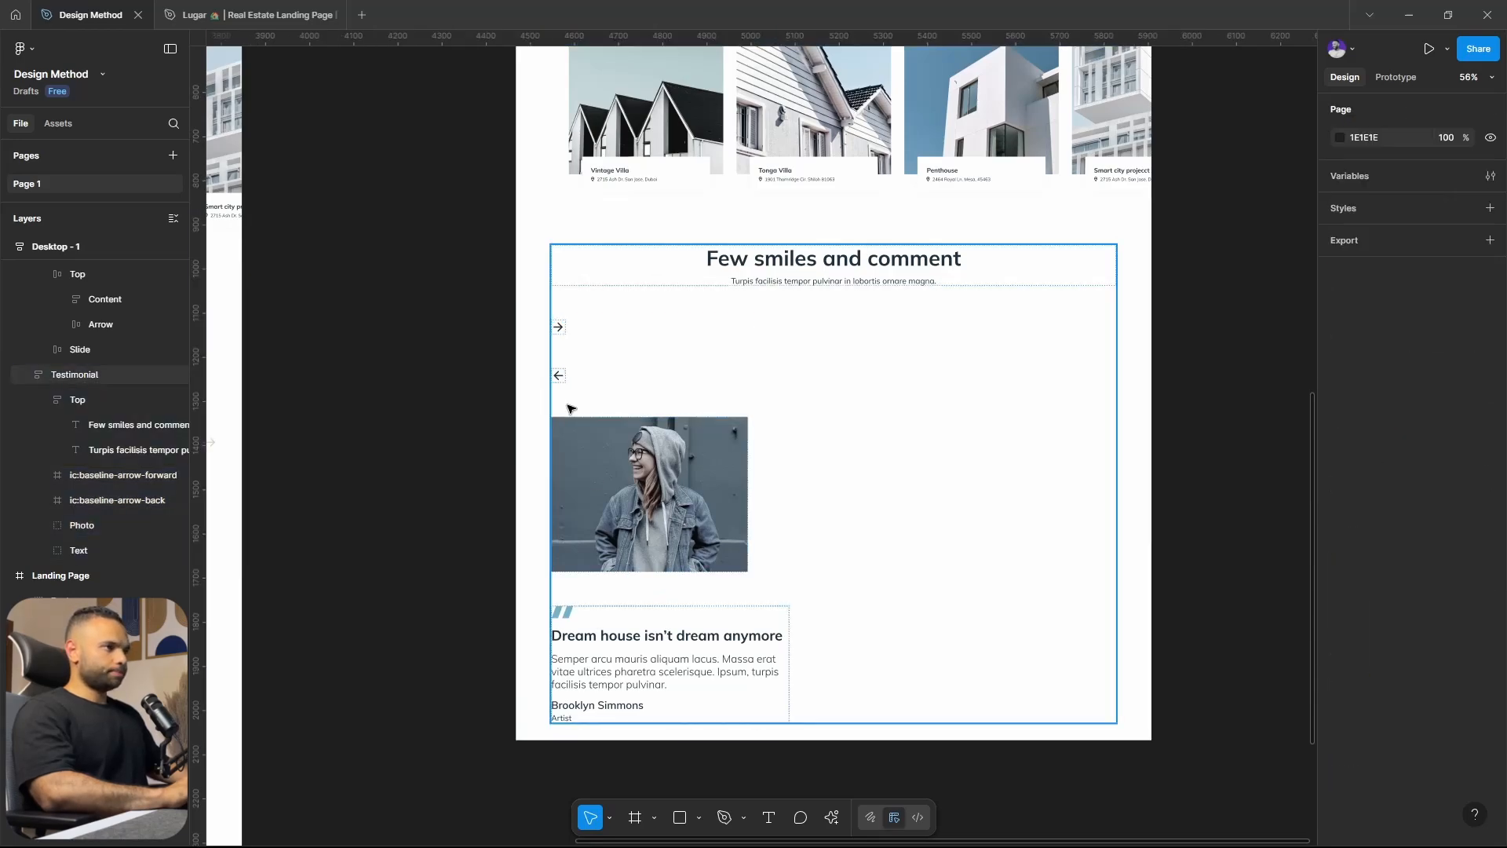
{"action": "left_click", "coordinate": [625, 521]}
{"action": "key", "text": "ctrl+z"}
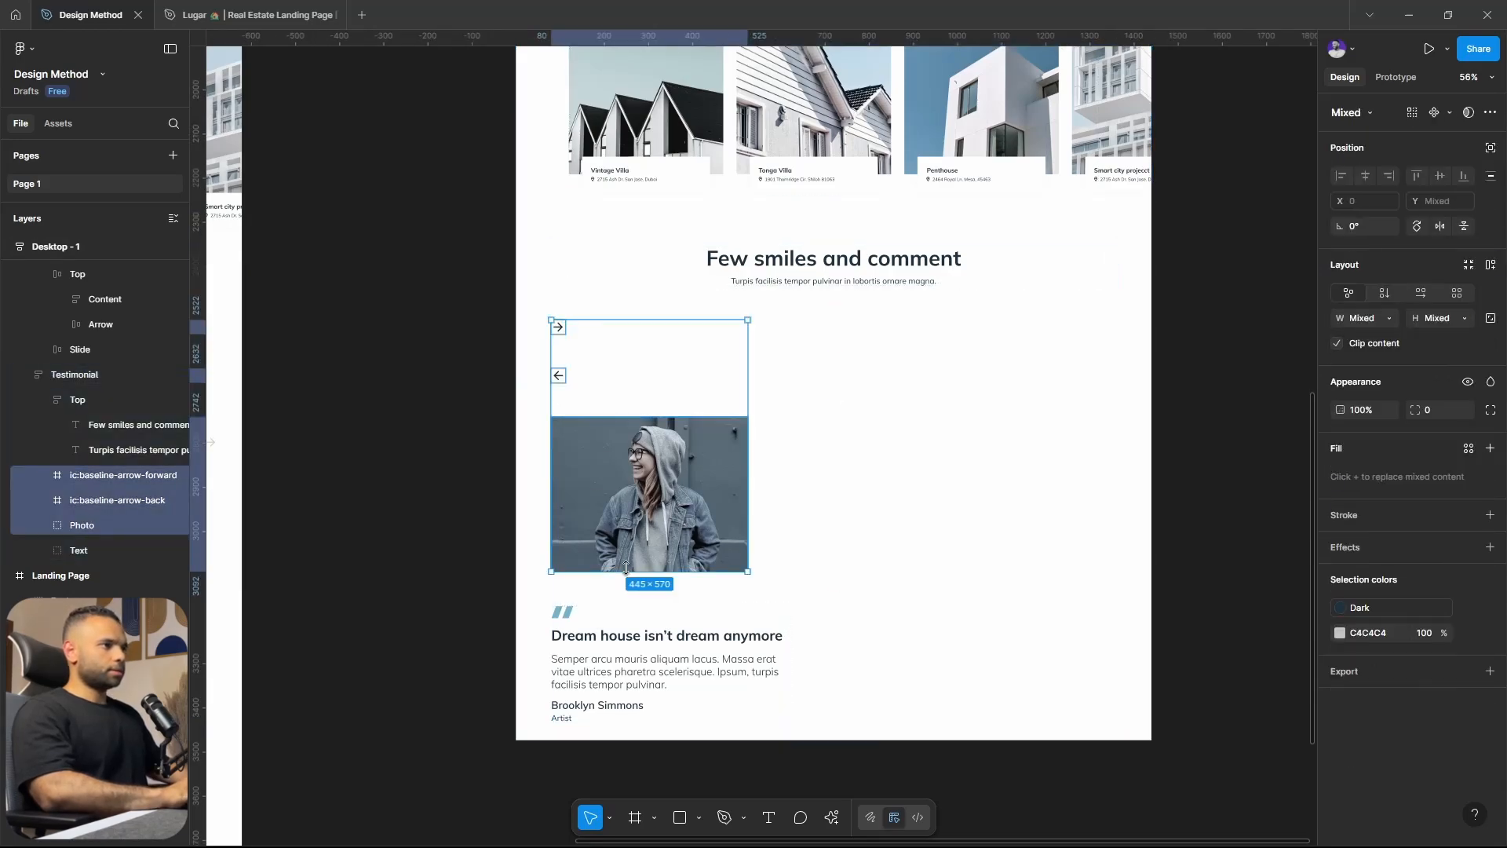
{"action": "left_click", "coordinate": [610, 647], "text": "shift"}
{"action": "key", "text": "ctrl+z"}
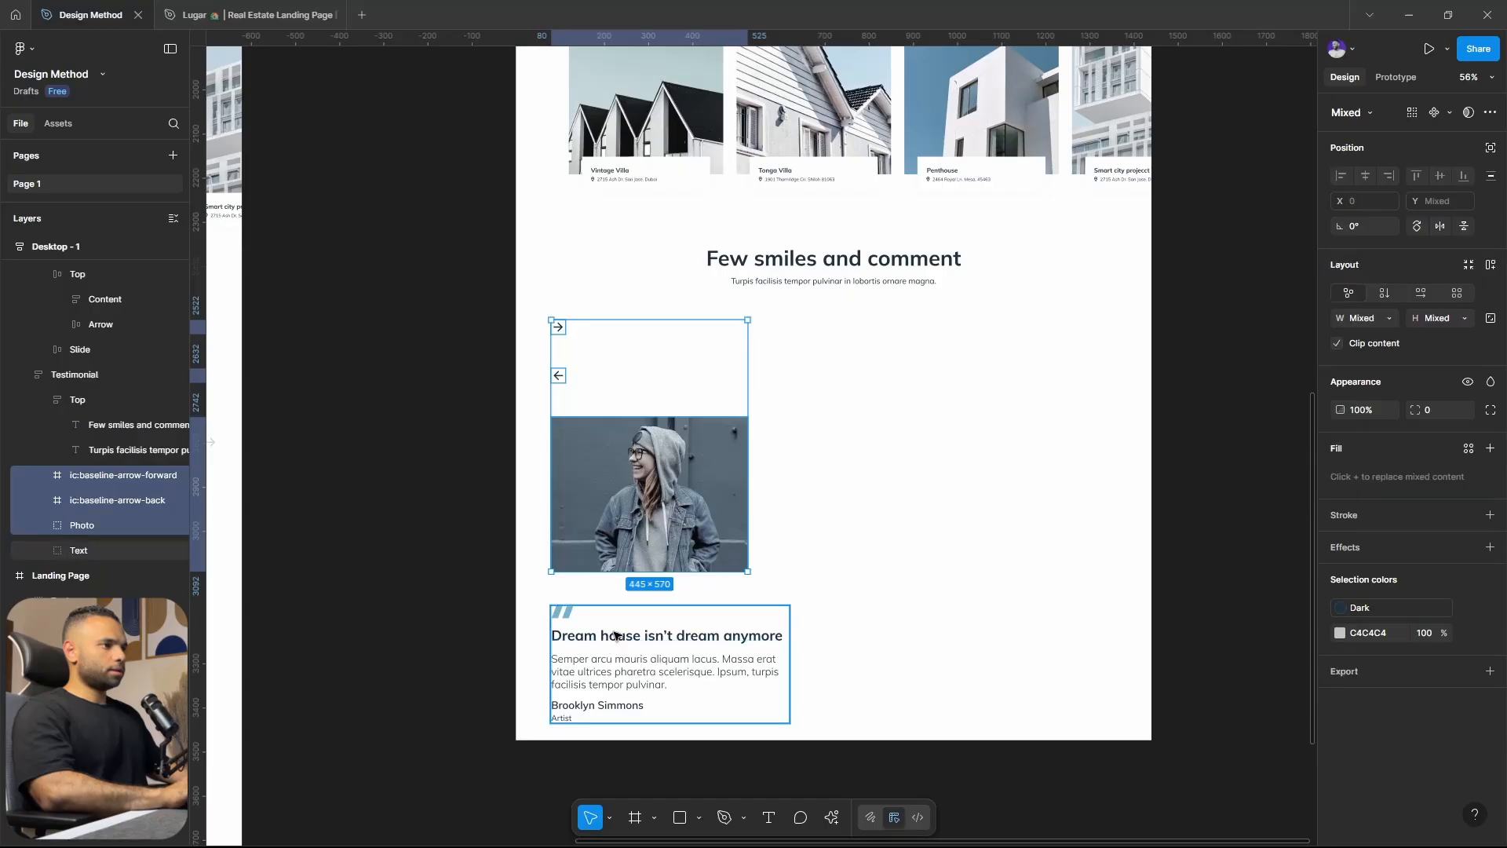
{"action": "left_click", "coordinate": [610, 648], "text": "shift"}
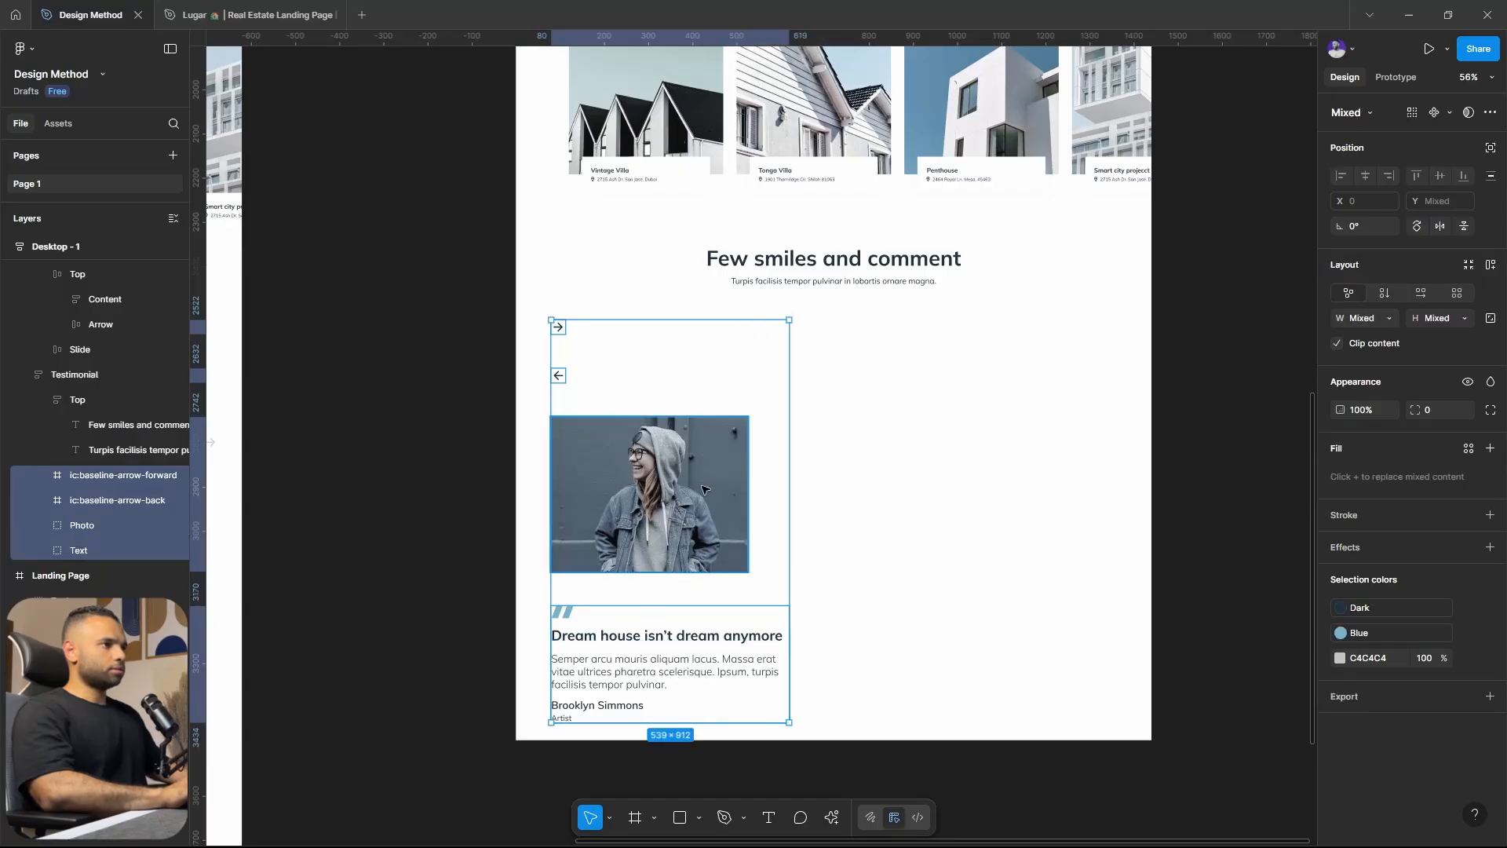
{"action": "key", "text": "shift+a"}
{"action": "left_click", "coordinate": [1421, 294]}
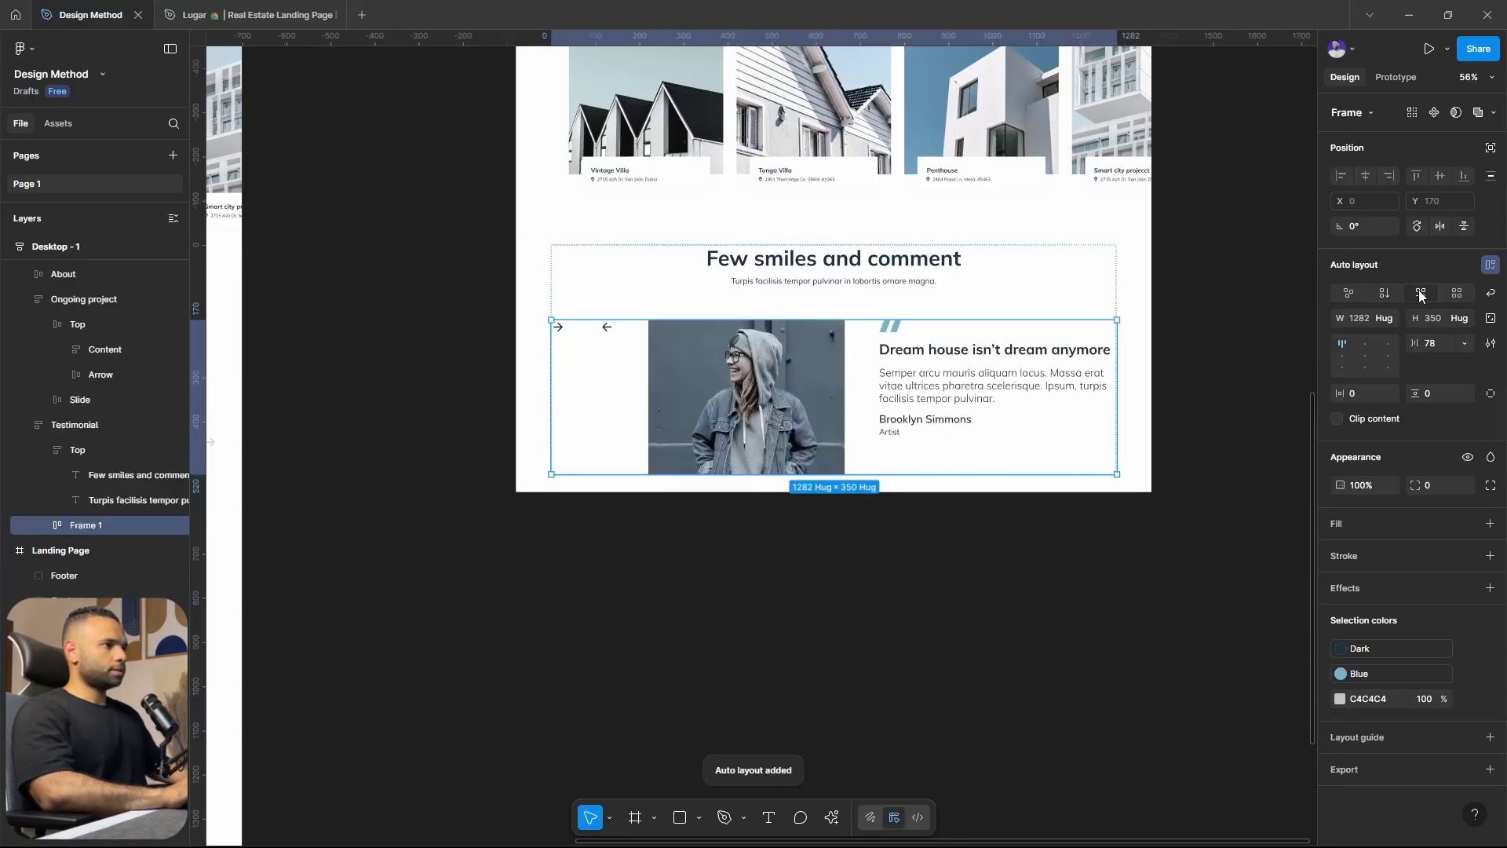
Move the forward arrow to the end of the testimonial row and align the row's items left and vertically centred.
{"action": "left_click", "coordinate": [557, 328]}
{"action": "key", "text": "Right"}
{"action": "key", "text": "Right"}
{"action": "key", "text": "Right"}
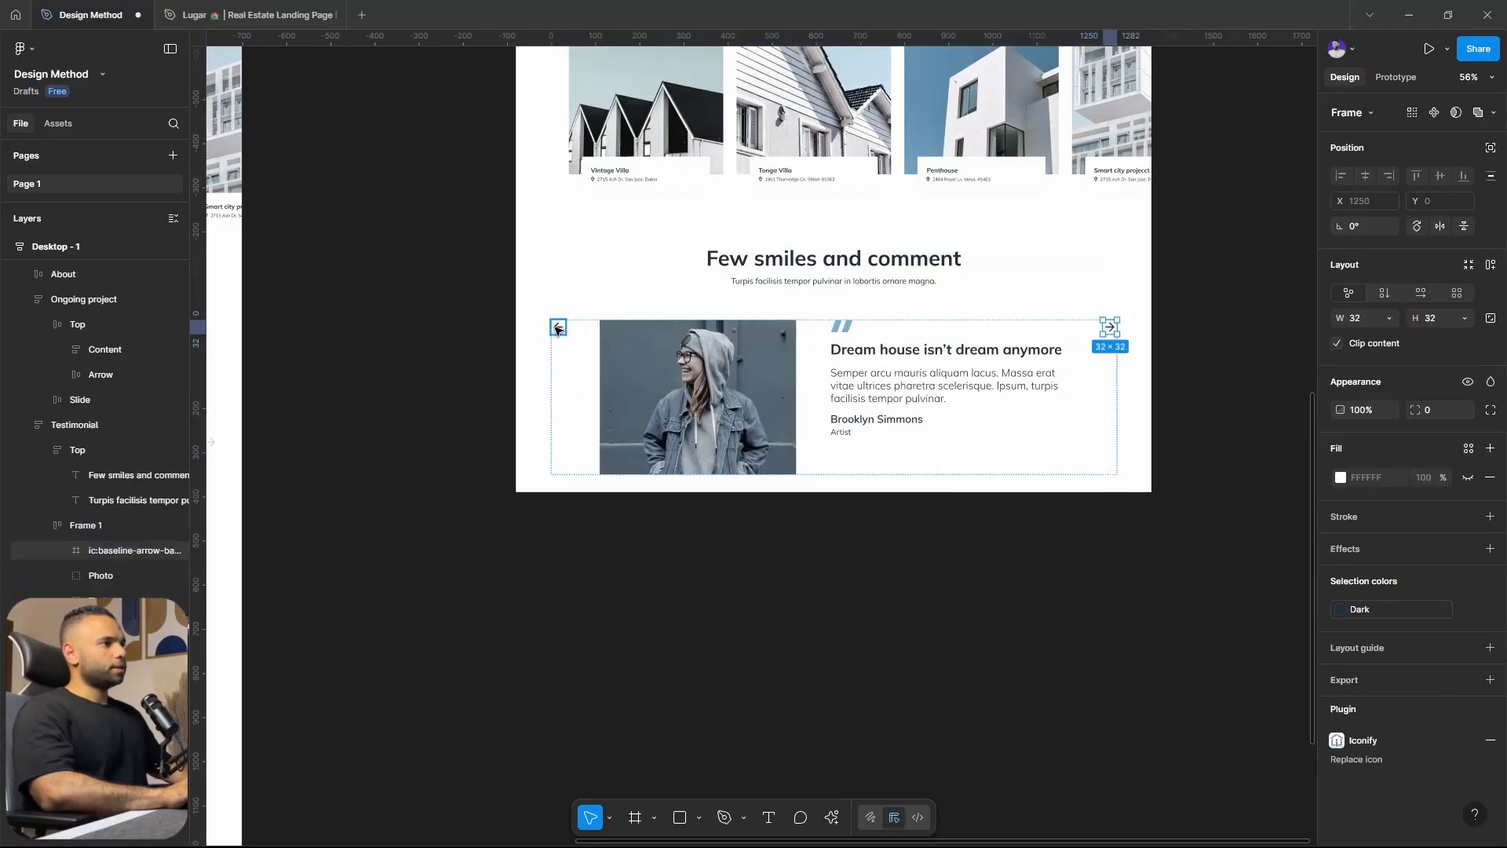
{"action": "left_click", "coordinate": [555, 380]}
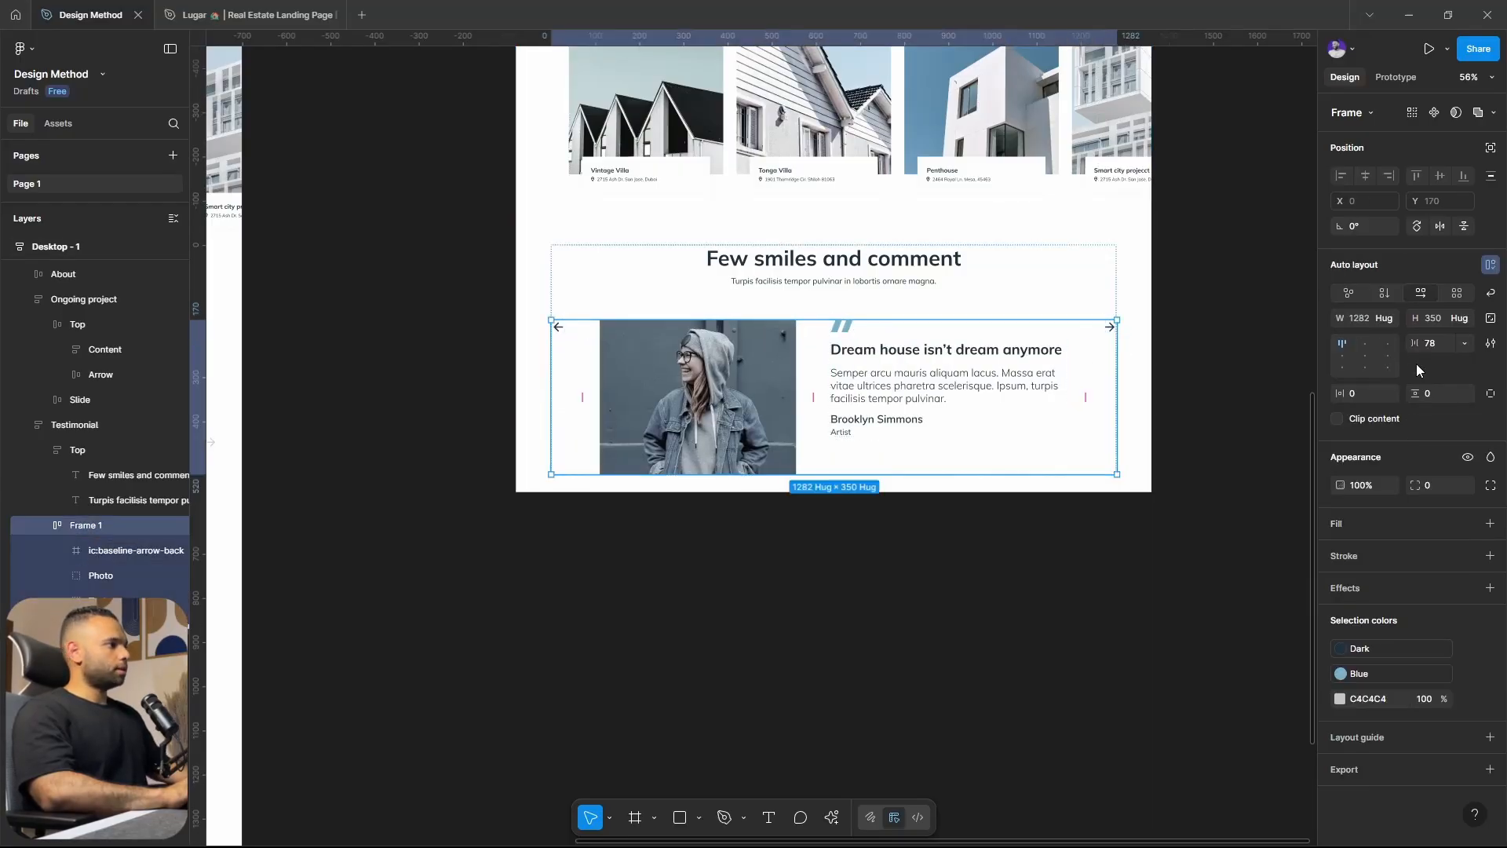
{"action": "left_click", "coordinate": [1345, 356]}
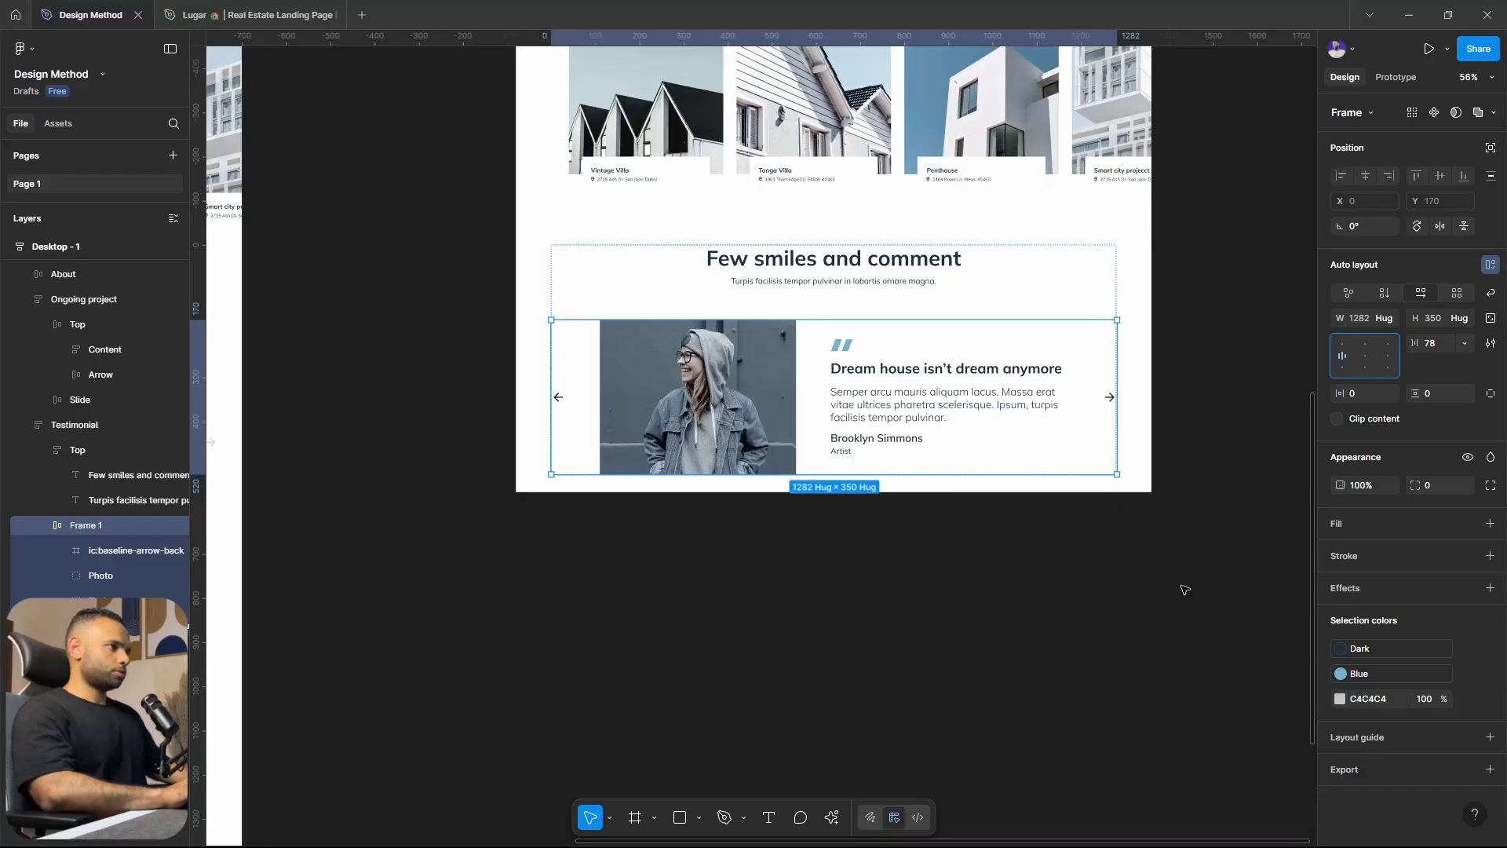
Set the testimonial row's width to fill container and its horizontal gap to Auto.
{"action": "left_click", "coordinate": [1384, 318]}
{"action": "left_click", "coordinate": [1379, 336]}
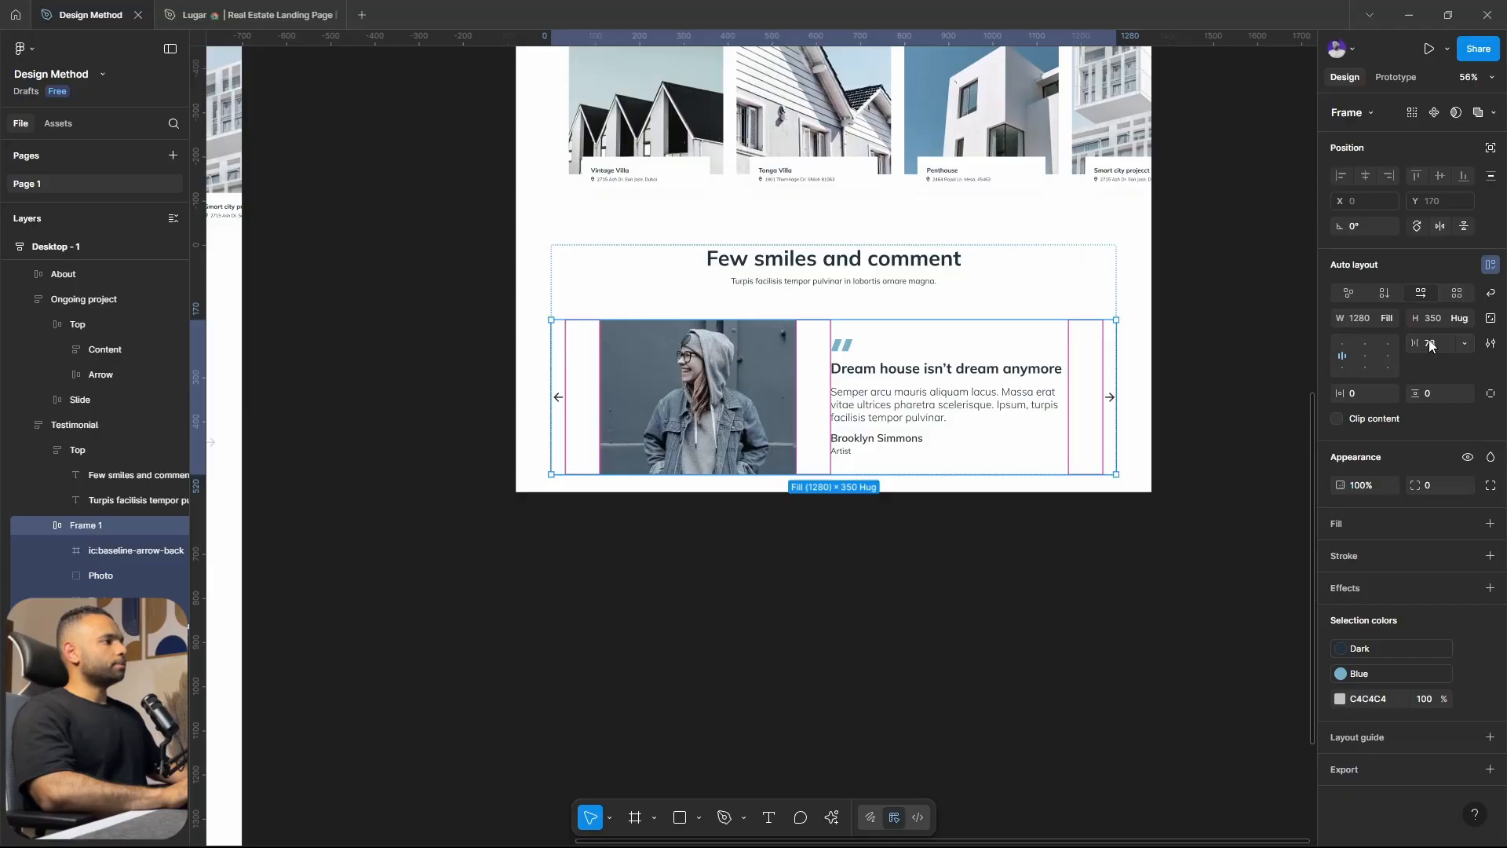
{"action": "type", "text": "60"}
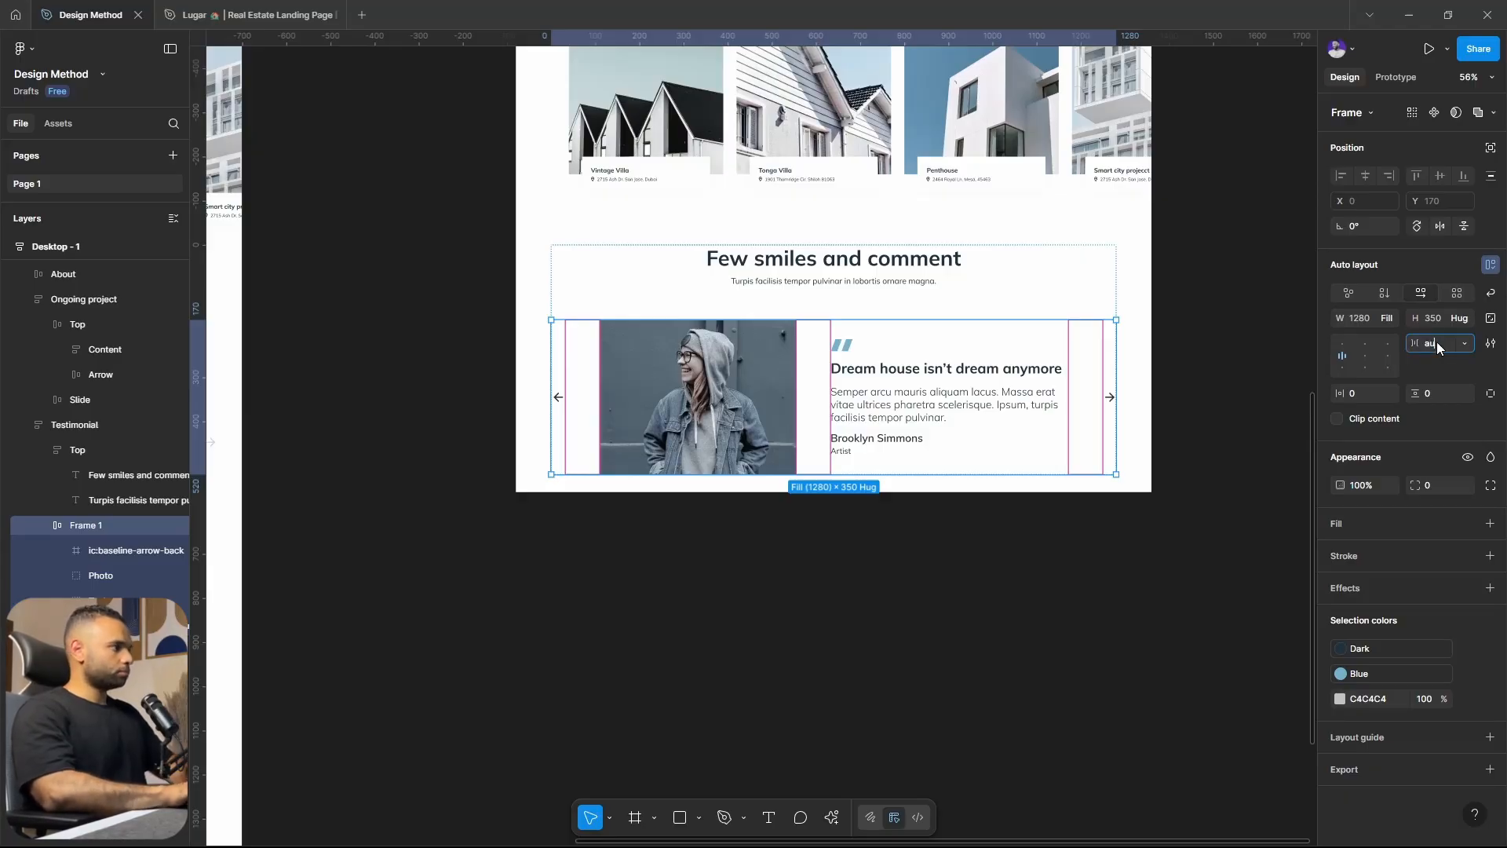
Set the quote text group's width to fill container.
{"action": "left_click", "coordinate": [948, 397]}
{"action": "left_click", "coordinate": [1389, 318]}
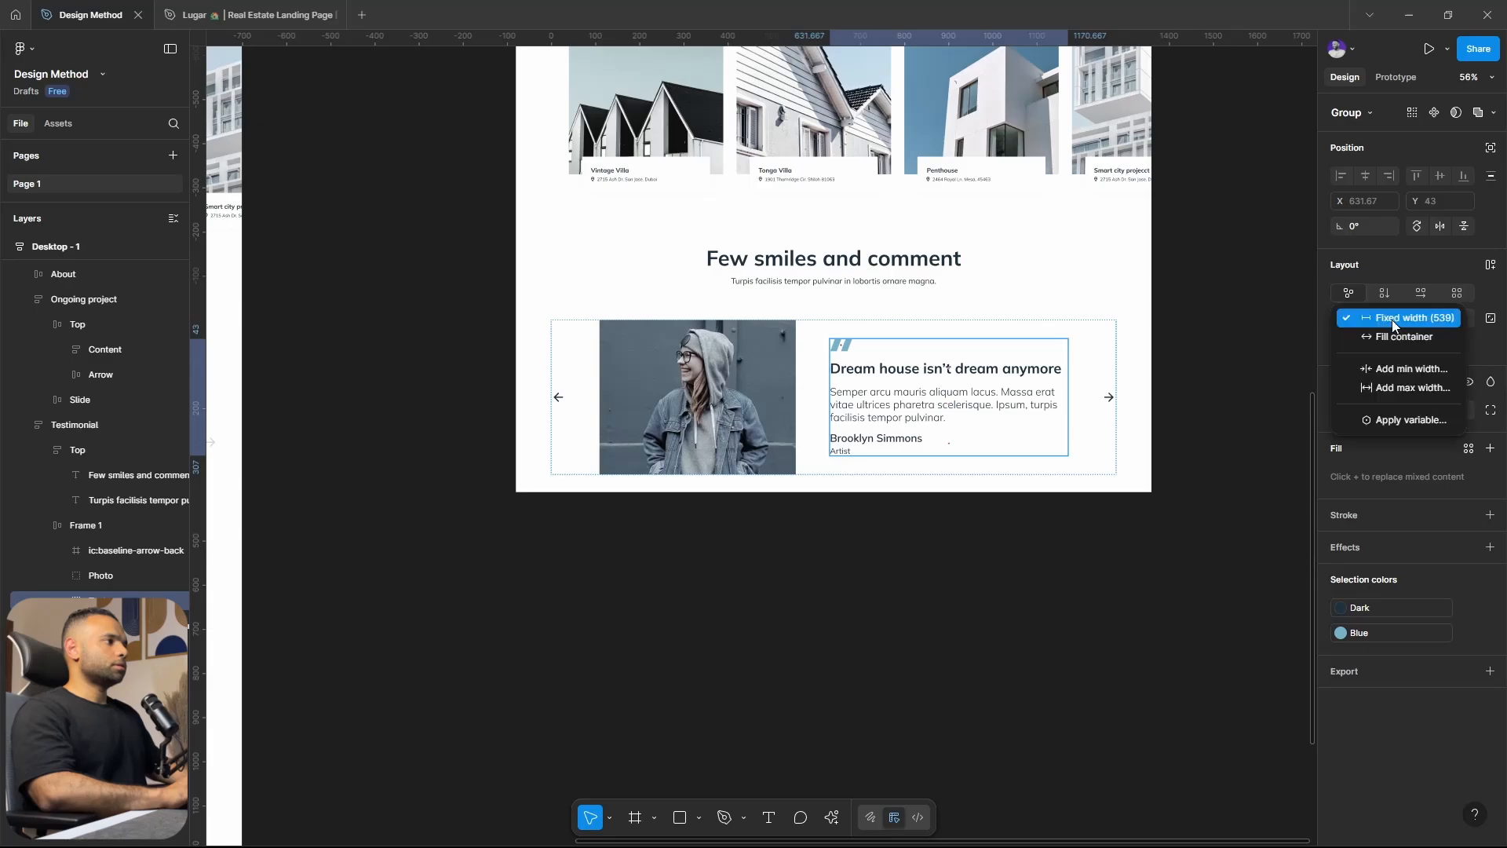
{"action": "left_click", "coordinate": [1398, 335]}
Set the horizontal gap between the testimonial row's items to 60.
{"action": "left_click", "coordinate": [1038, 471]}
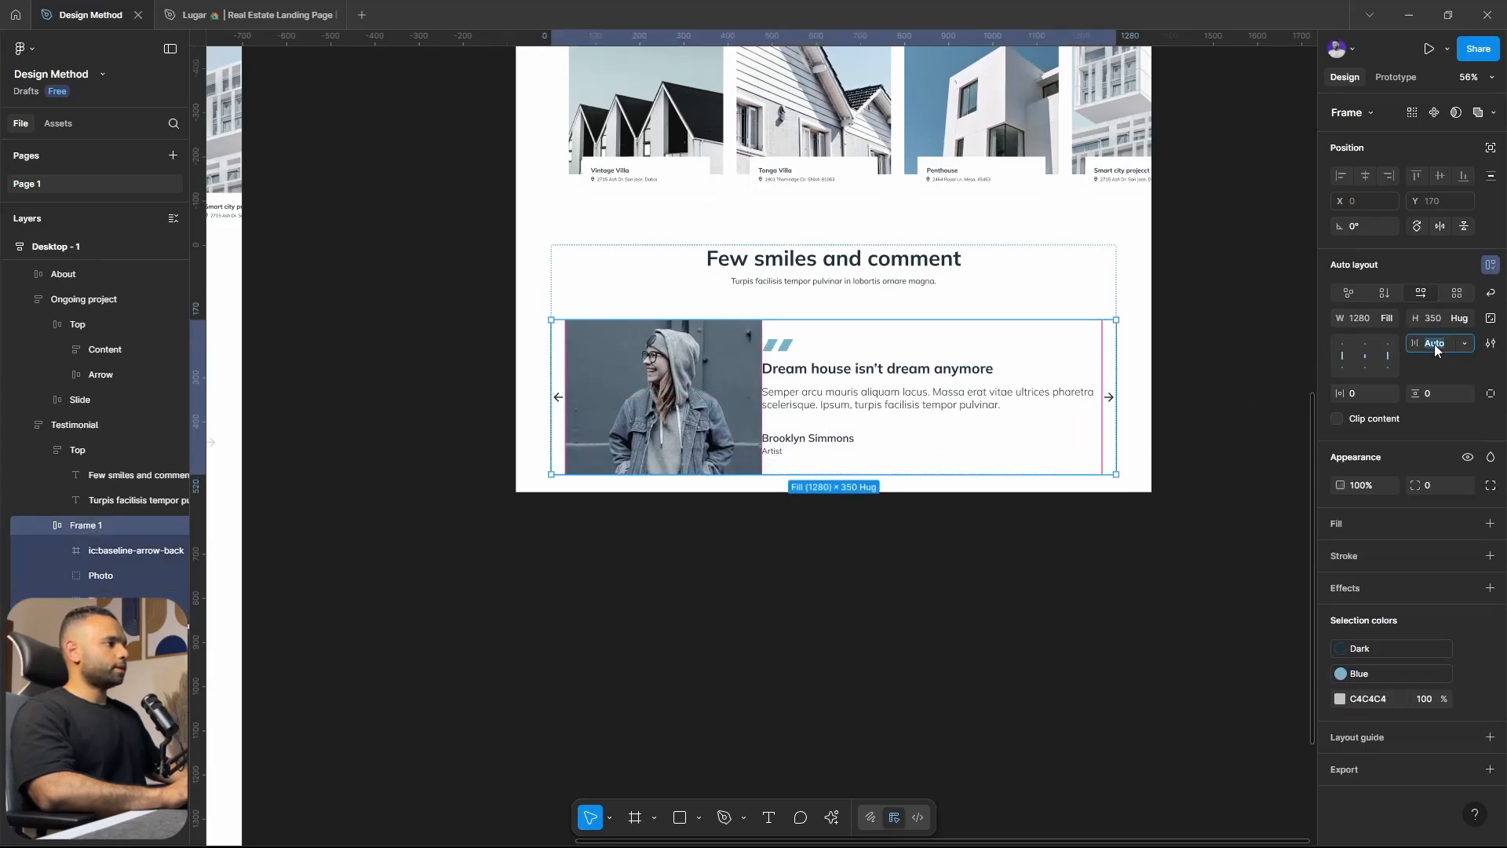
{"action": "type", "text": "60"}
{"action": "key", "text": "Return"}
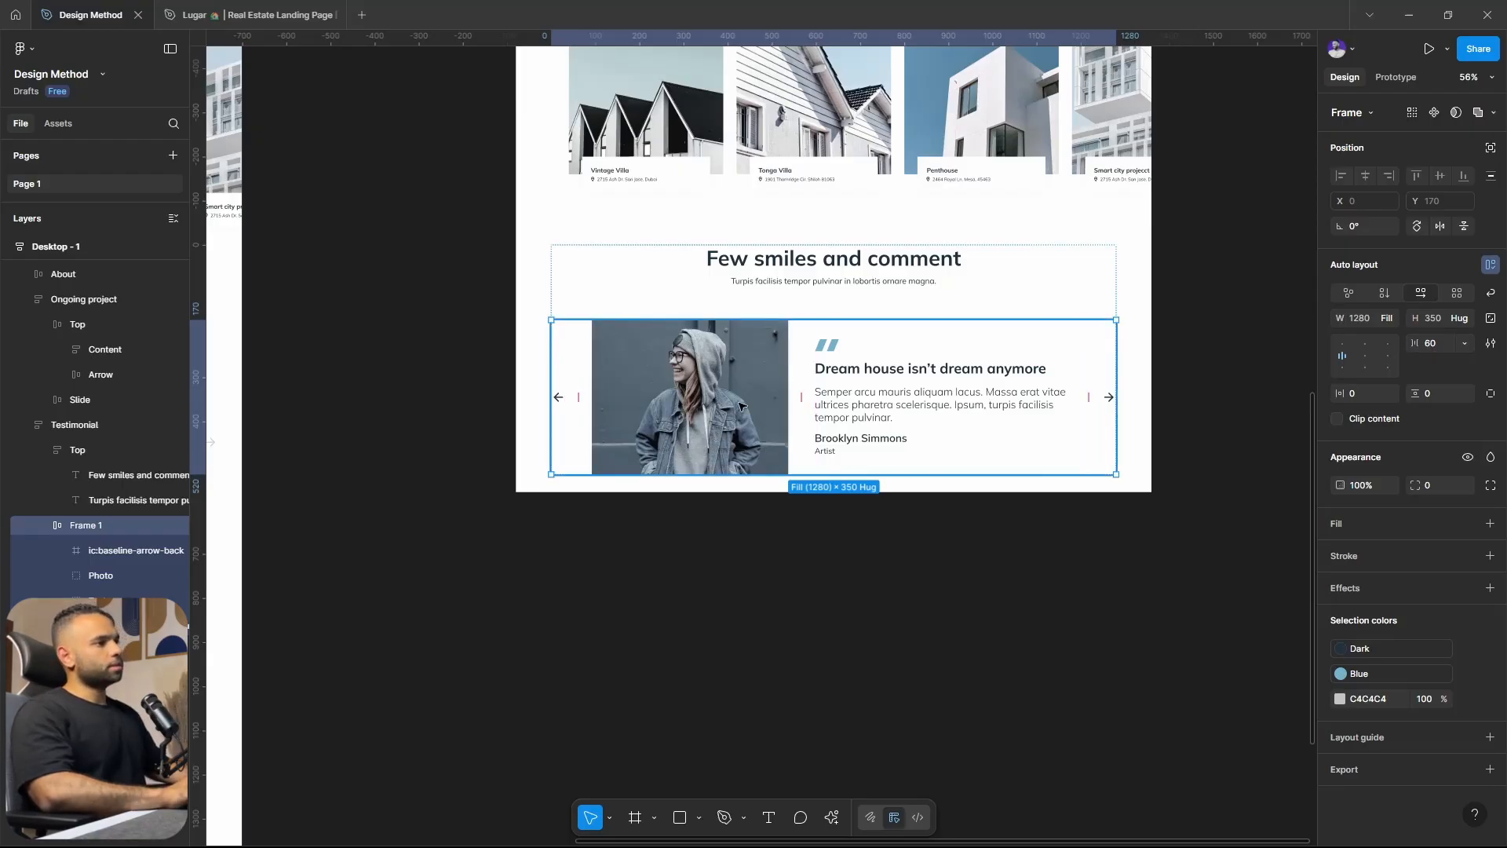
Set the width of the testimonial photo to fill container.
{"action": "left_click", "coordinate": [683, 390]}
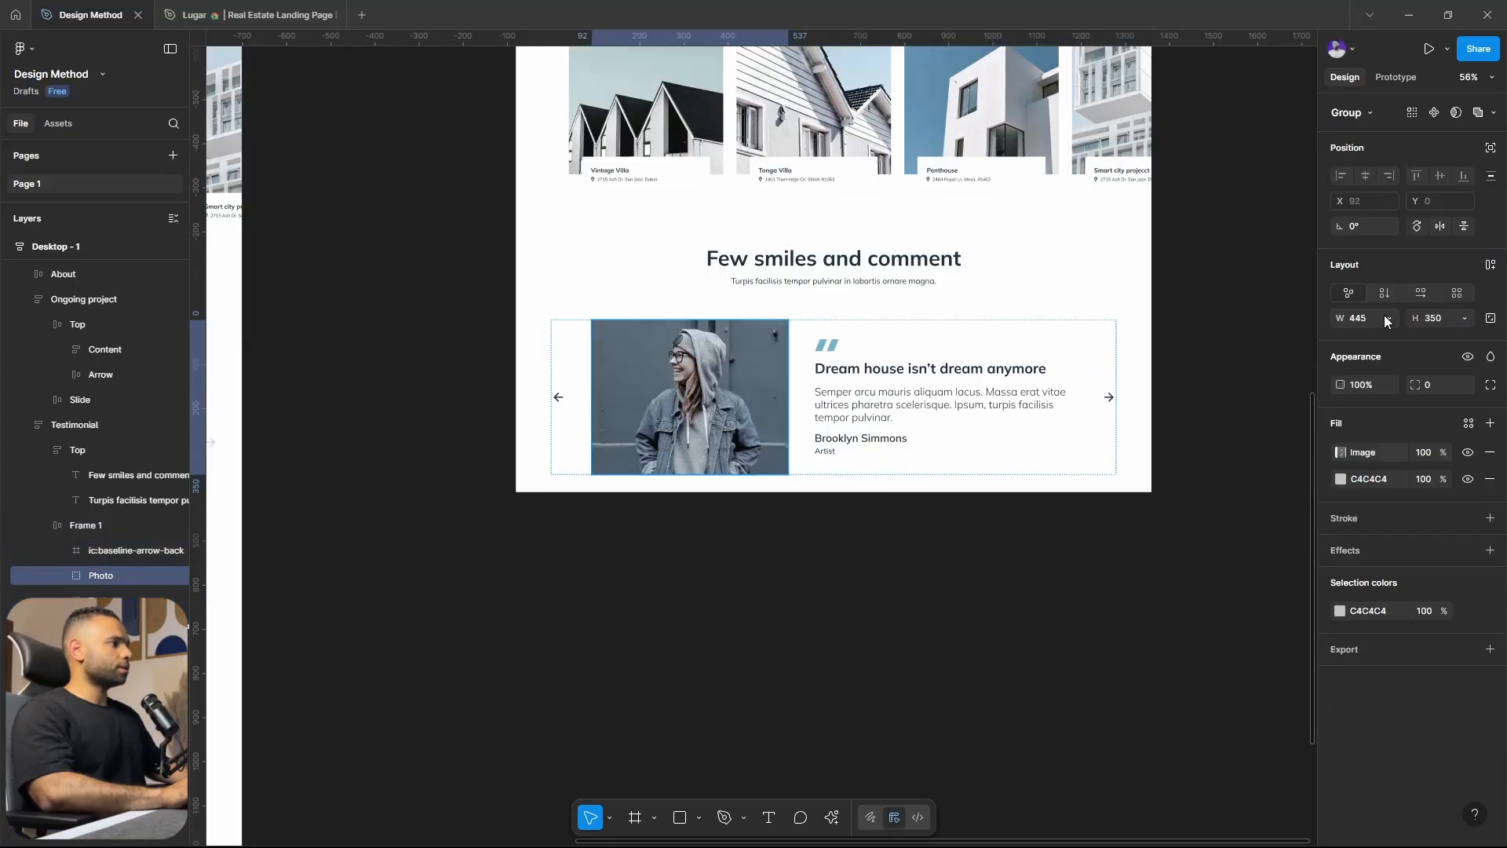
{"action": "left_click", "coordinate": [1387, 318]}
{"action": "left_click", "coordinate": [1389, 337]}
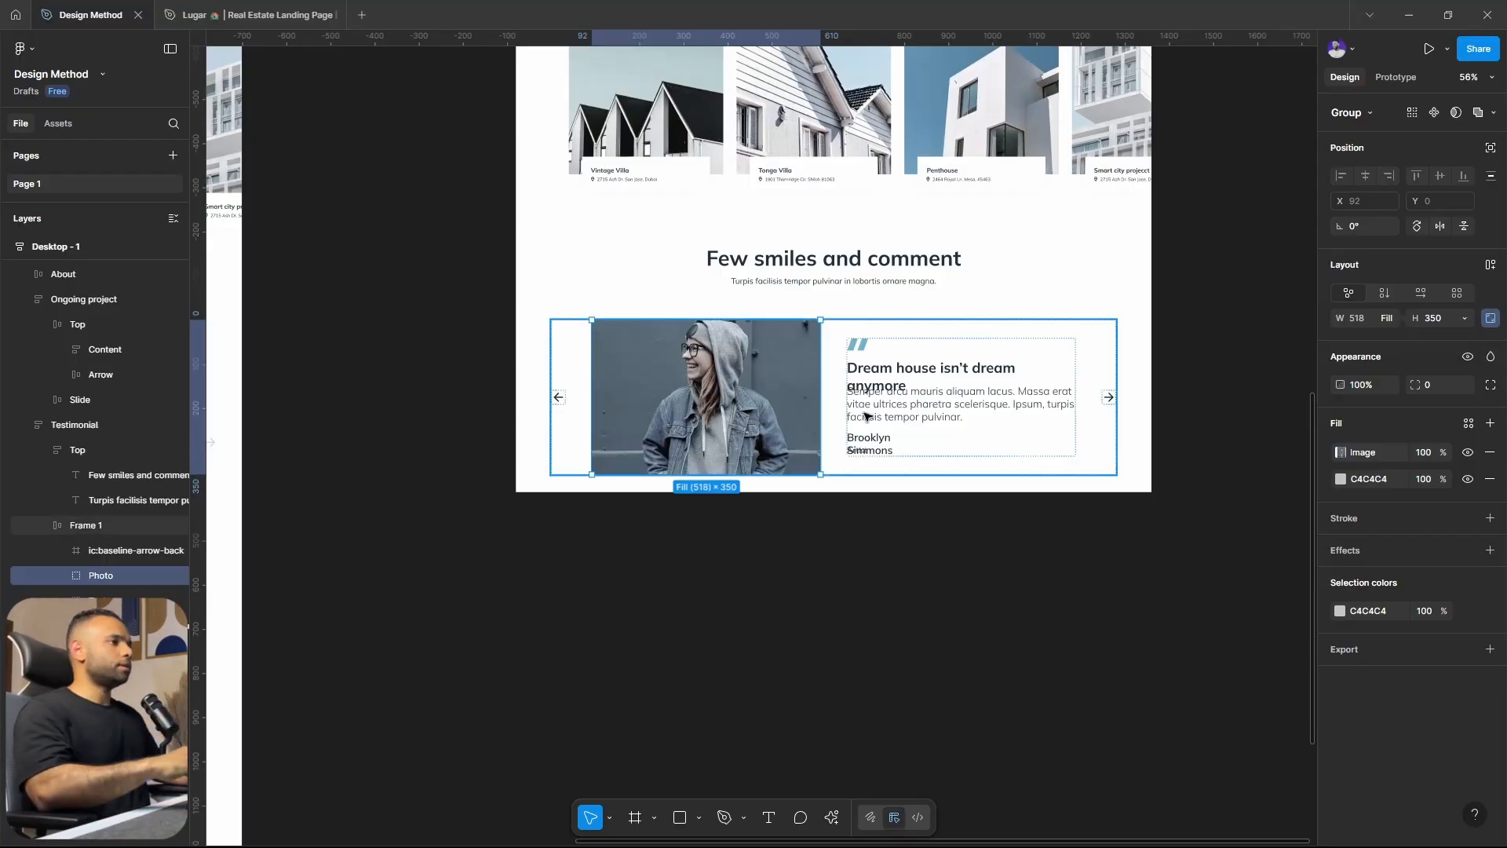
{"action": "left_click", "coordinate": [1224, 471]}
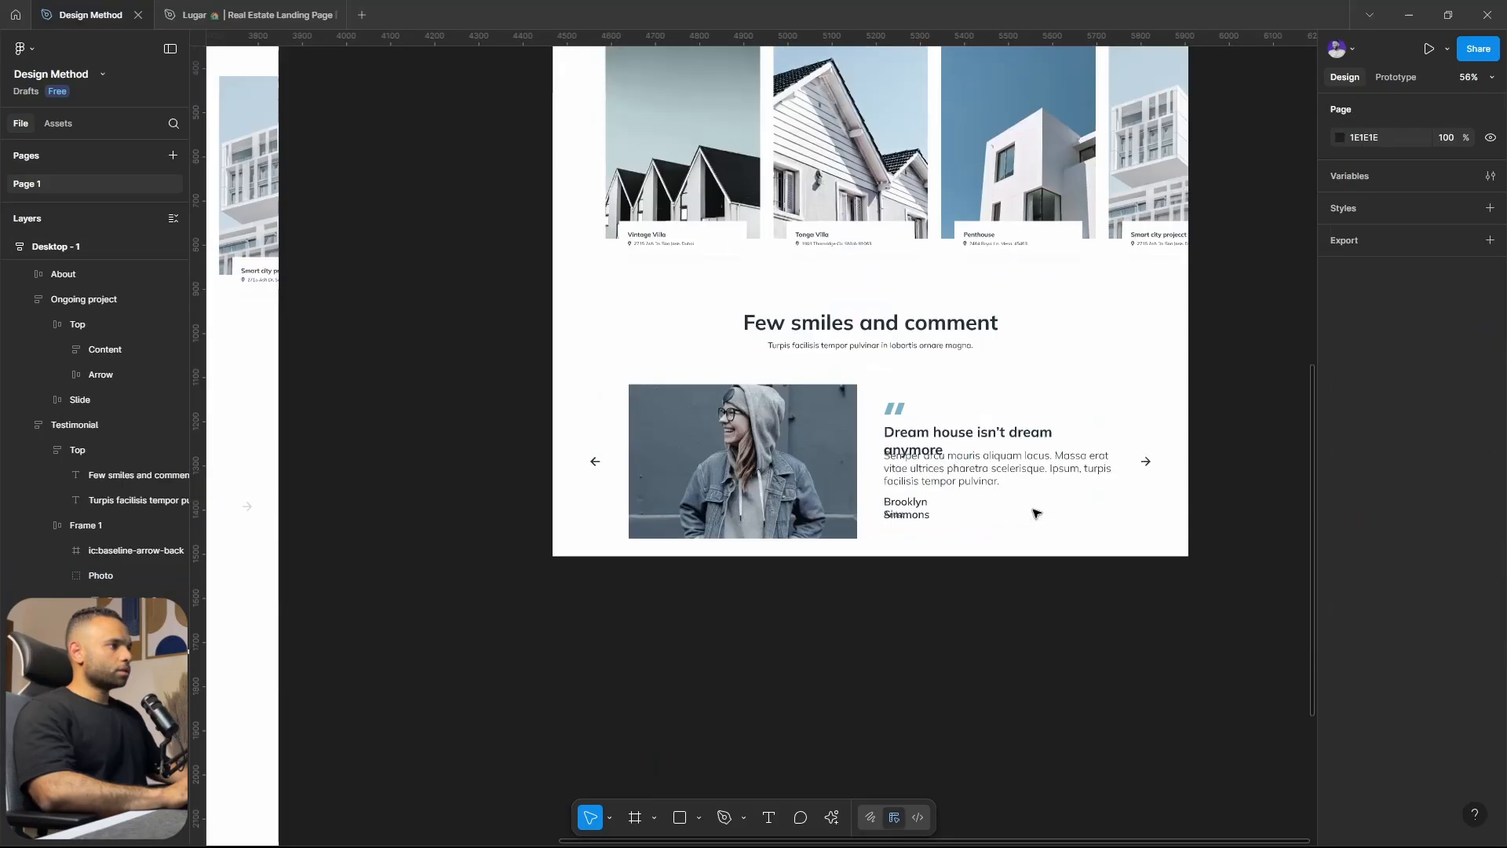
Add auto layout to the testimonial quote text group and set its vertical gap to 24.
{"action": "scroll", "coordinate": [1034, 512], "scroll_direction": "up", "scroll_amount": 5}
{"action": "scroll", "coordinate": [861, 471], "scroll_direction": "right", "scroll_amount": 3}
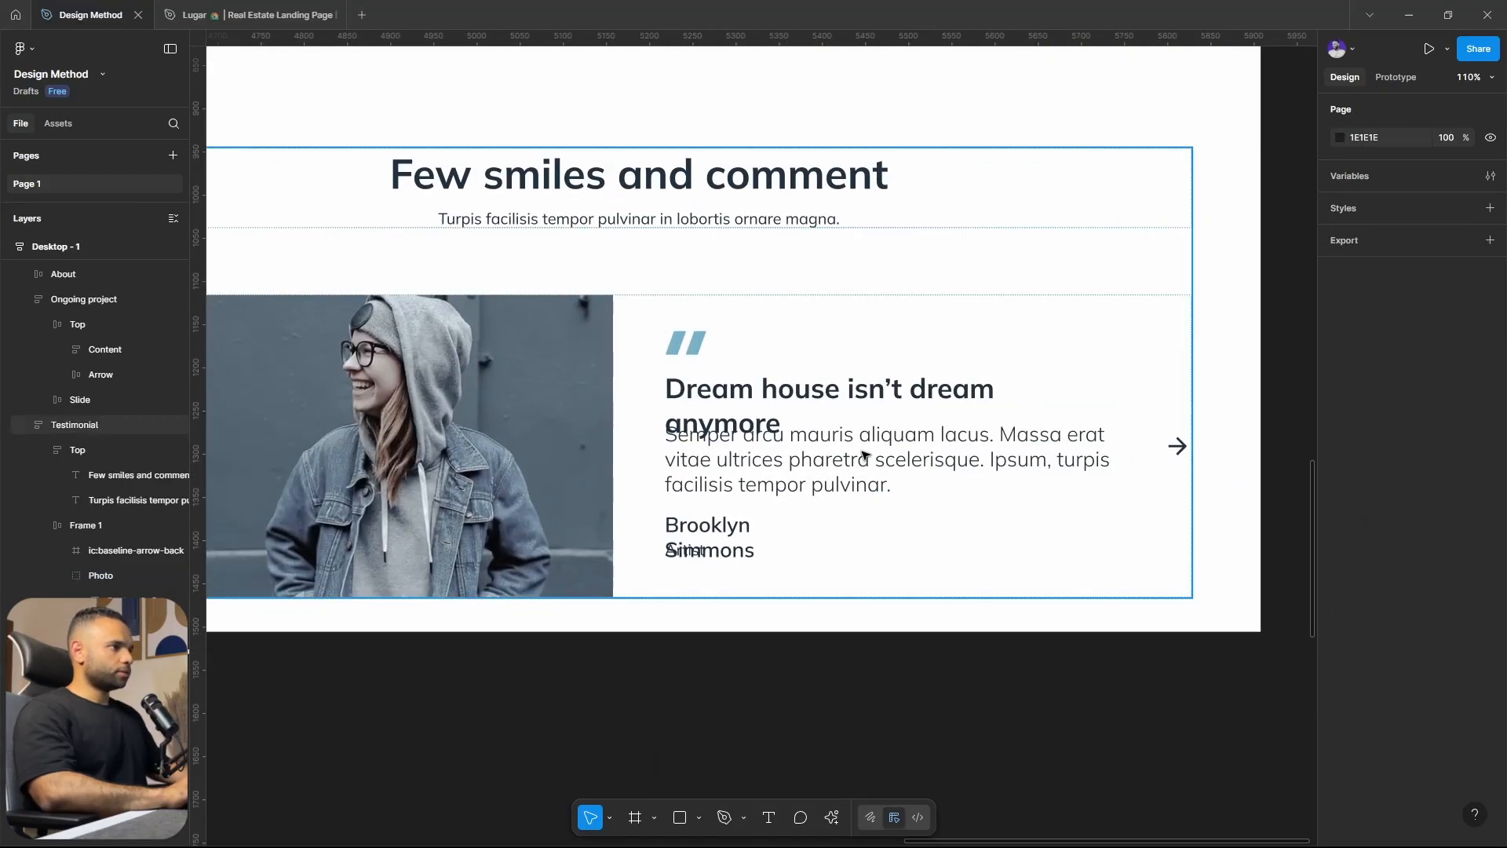
{"action": "left_click", "coordinate": [863, 455]}
{"action": "left_click", "coordinate": [864, 455]}
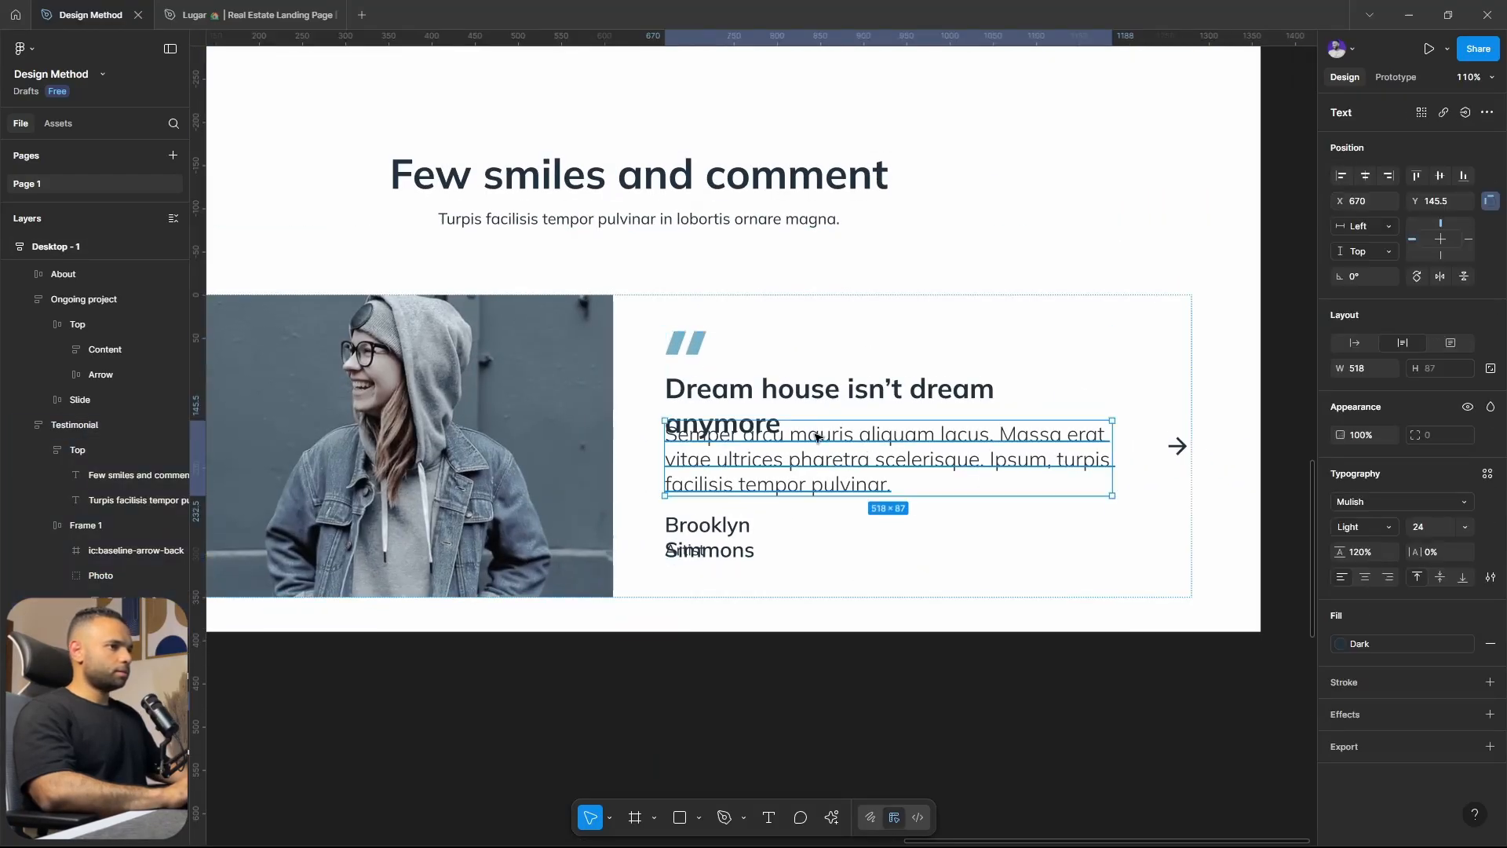
{"action": "left_click", "coordinate": [777, 363]}
{"action": "left_click", "coordinate": [780, 357]}
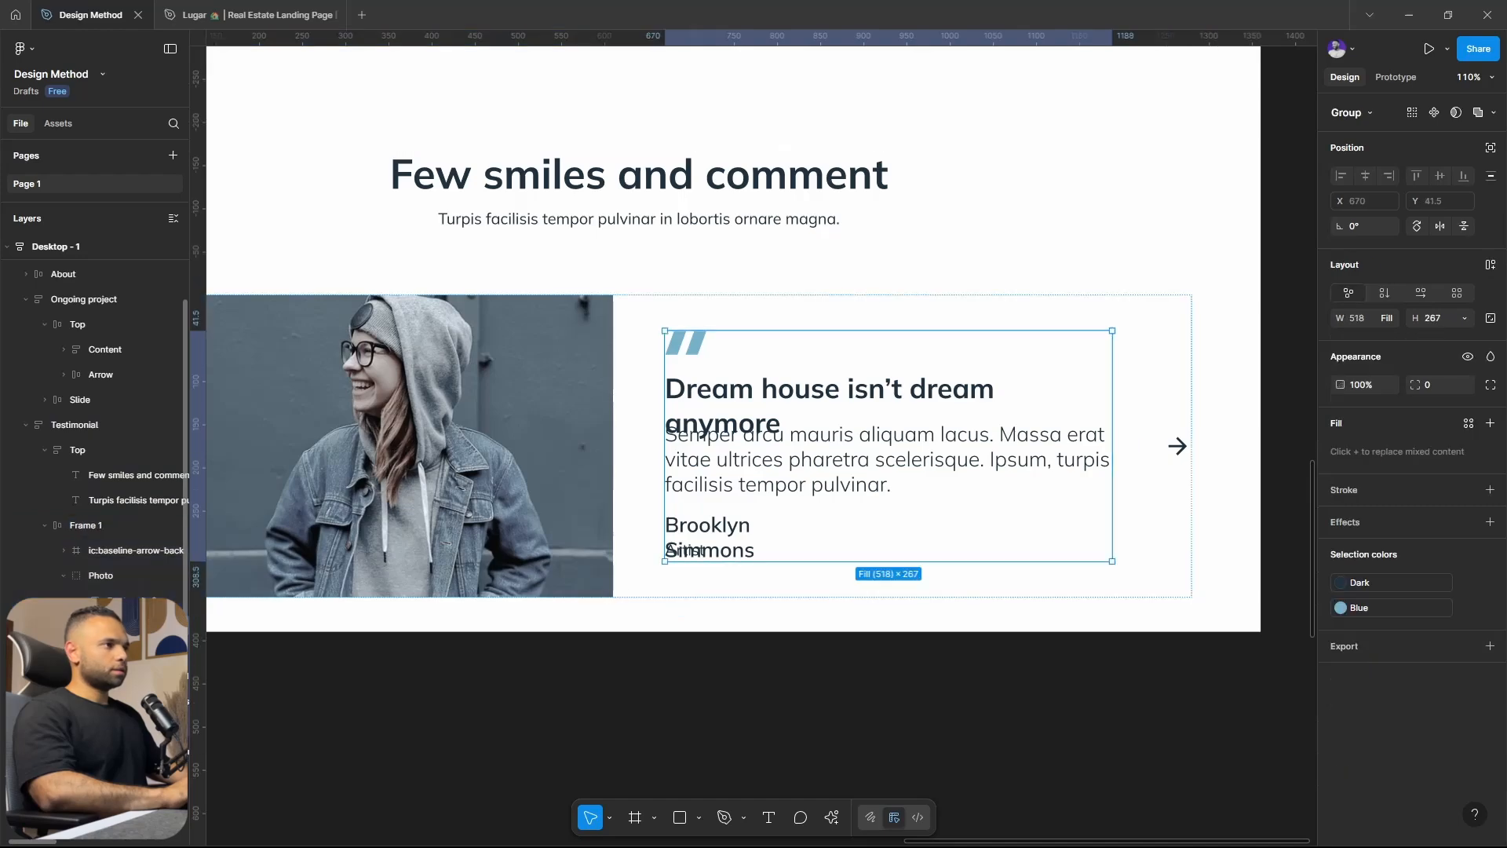
{"action": "key", "text": "shift+a"}
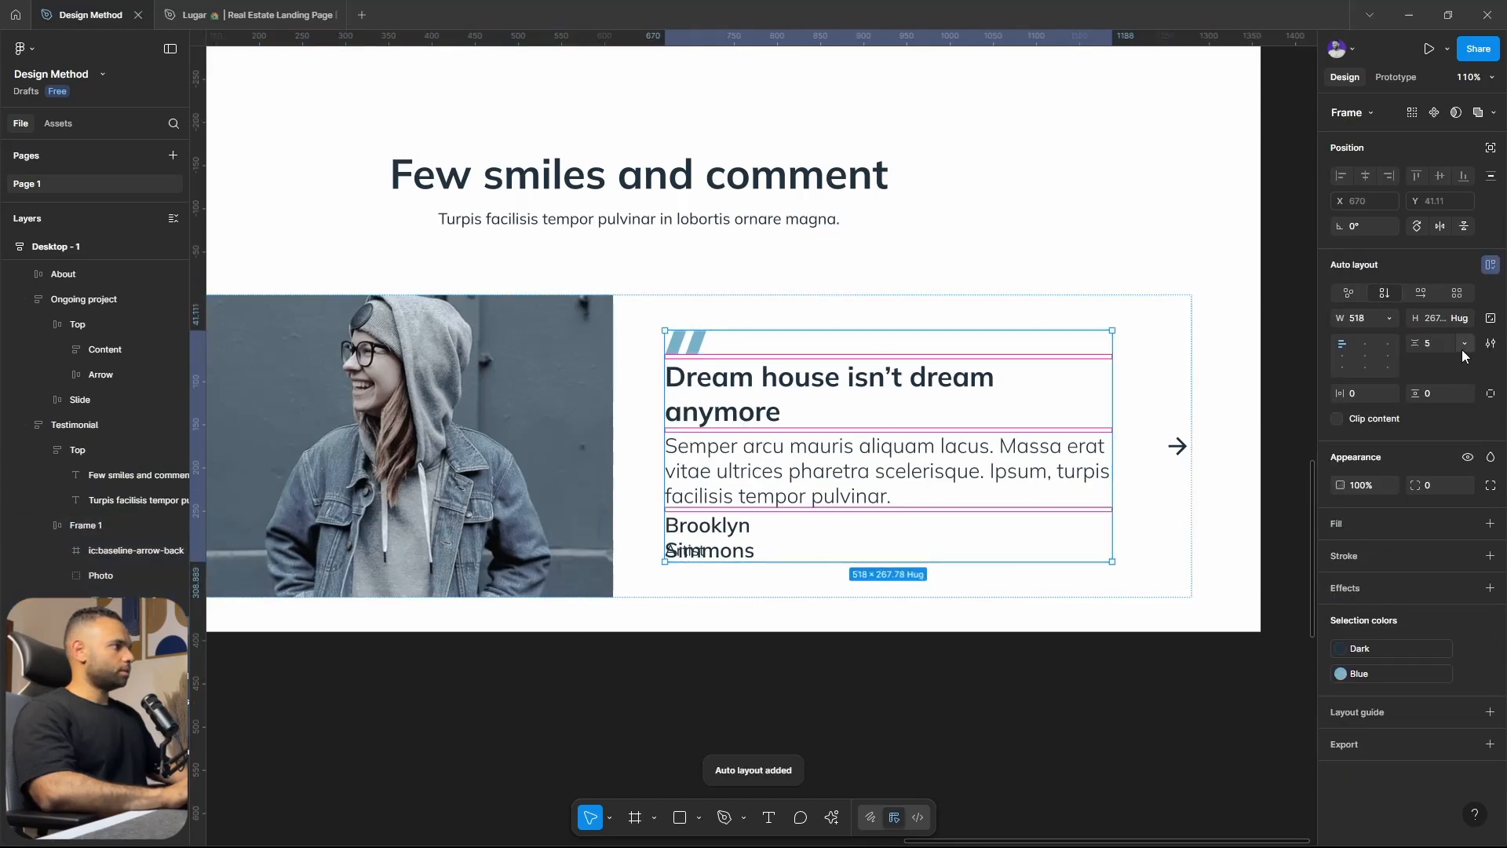
{"action": "left_click", "coordinate": [1437, 343]}
{"action": "type", "text": "24"}
{"action": "key", "text": "Return"}
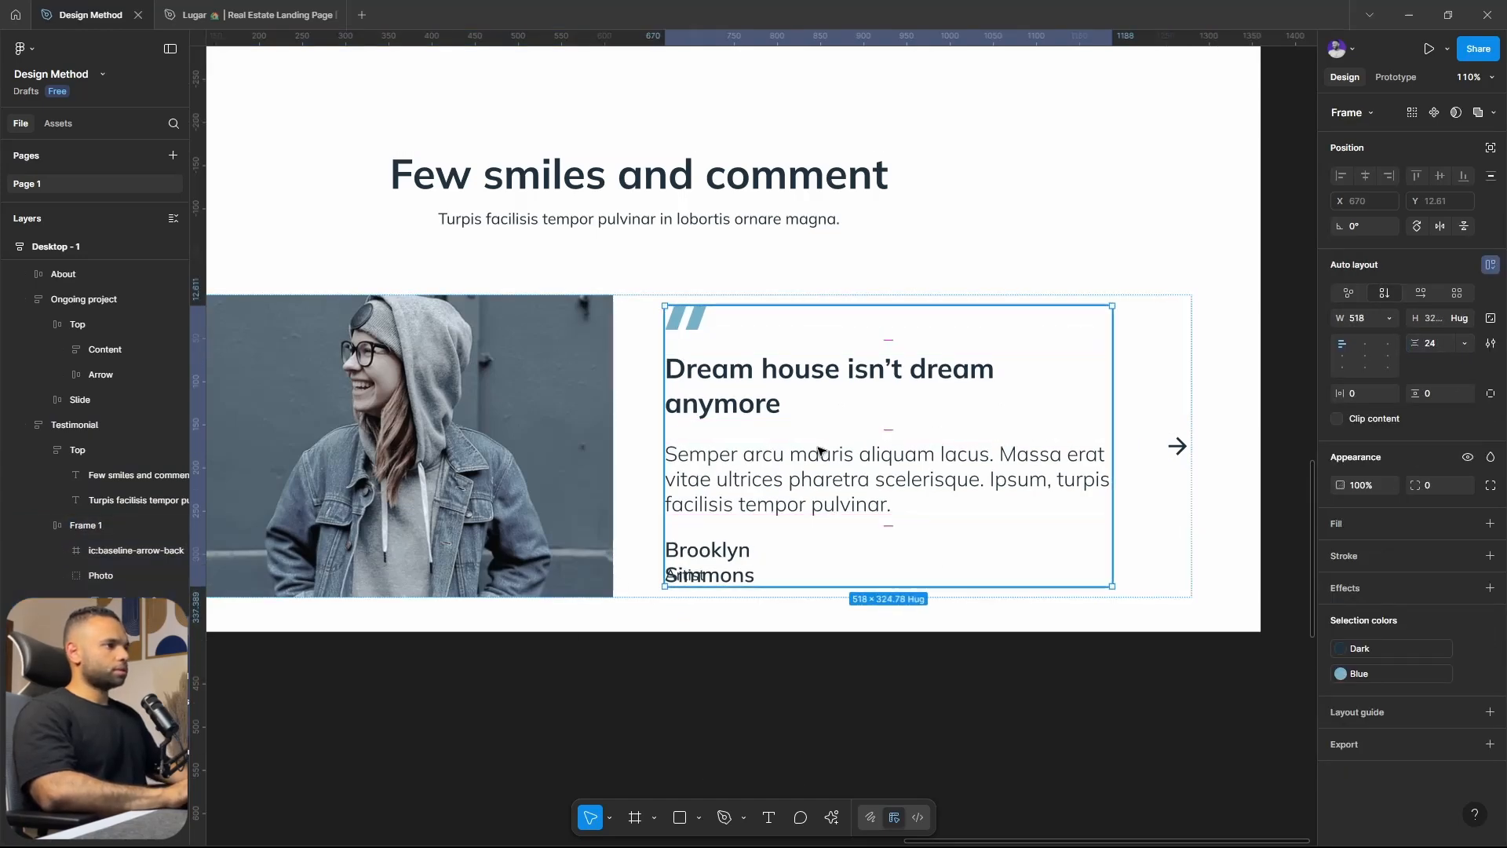
Wrap the quote heading and its paragraph in their own auto layout frame with a vertical gap of 12.
{"action": "left_click", "coordinate": [795, 471]}
{"action": "left_click", "coordinate": [807, 403], "text": "shift"}
{"action": "key", "text": "shift+a"}
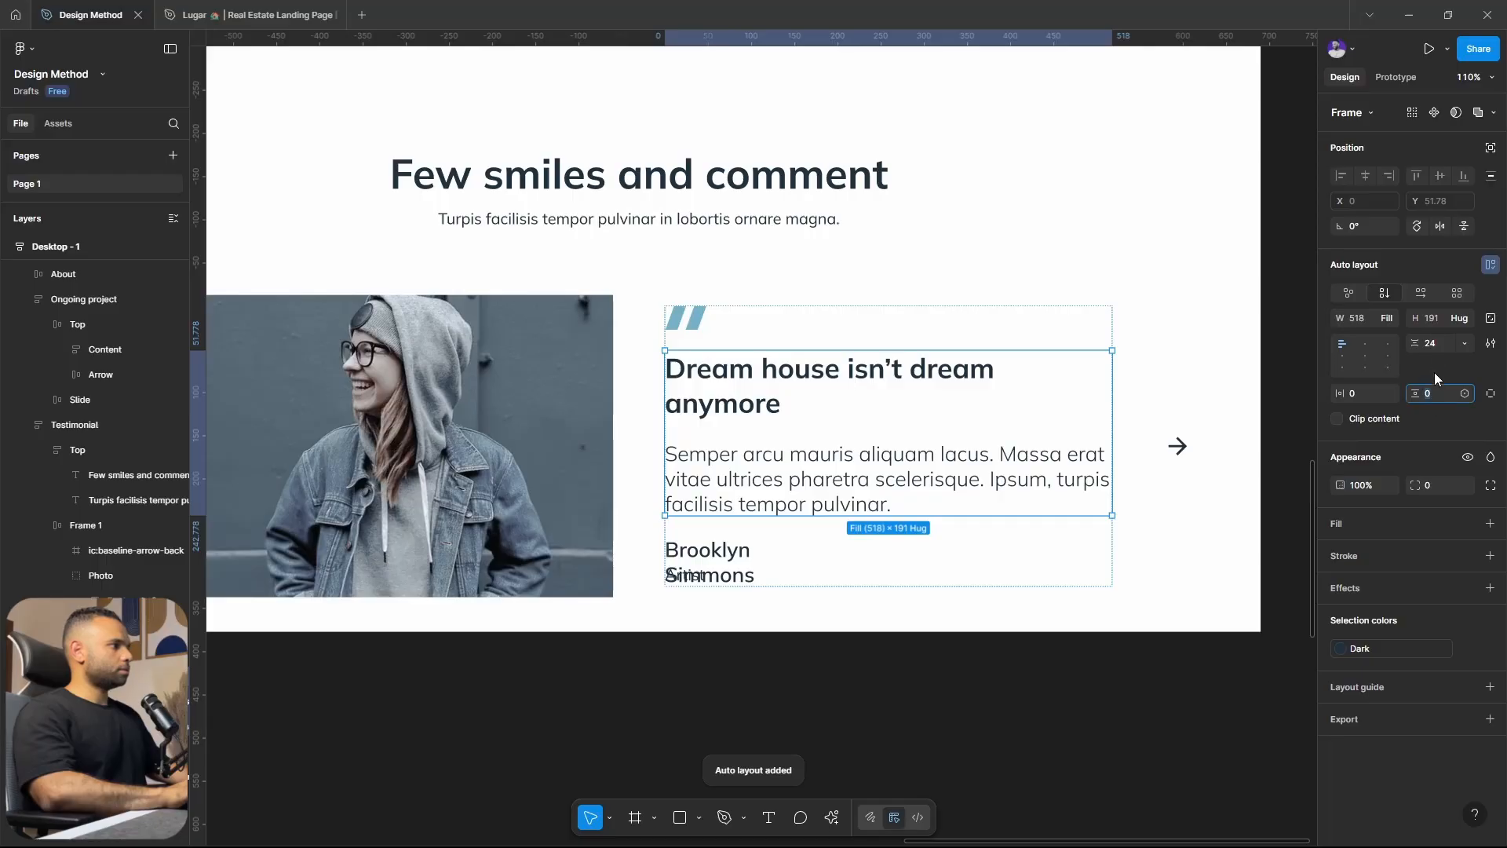
{"action": "left_click", "coordinate": [1436, 346]}
{"action": "type", "text": "12"}
{"action": "key", "text": "Return"}
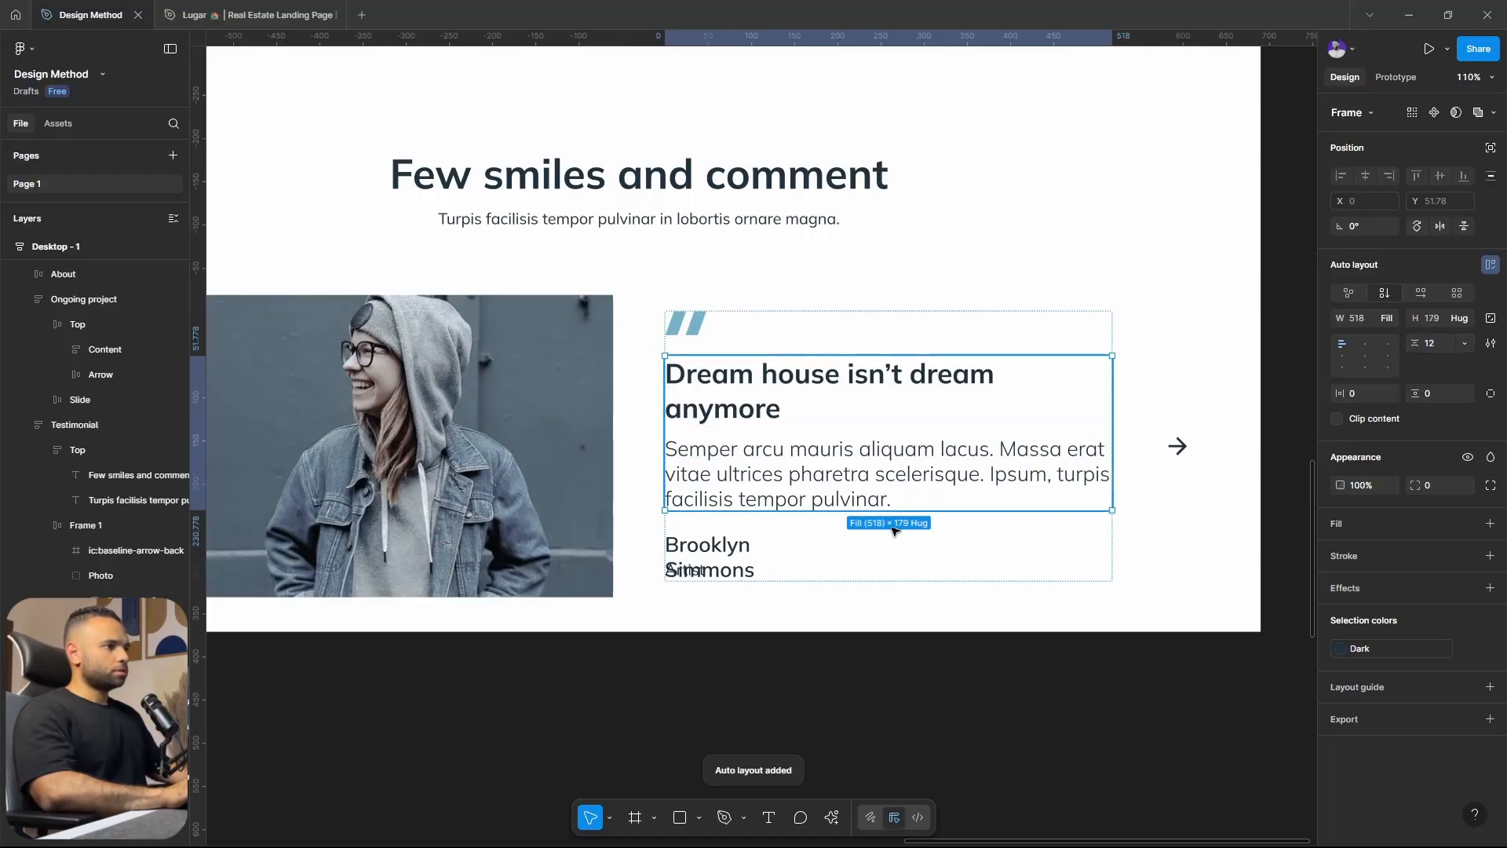
Add auto layout to the group with the reviewer's name and role, using a vertical gap of 12.
{"action": "left_click", "coordinate": [716, 561]}
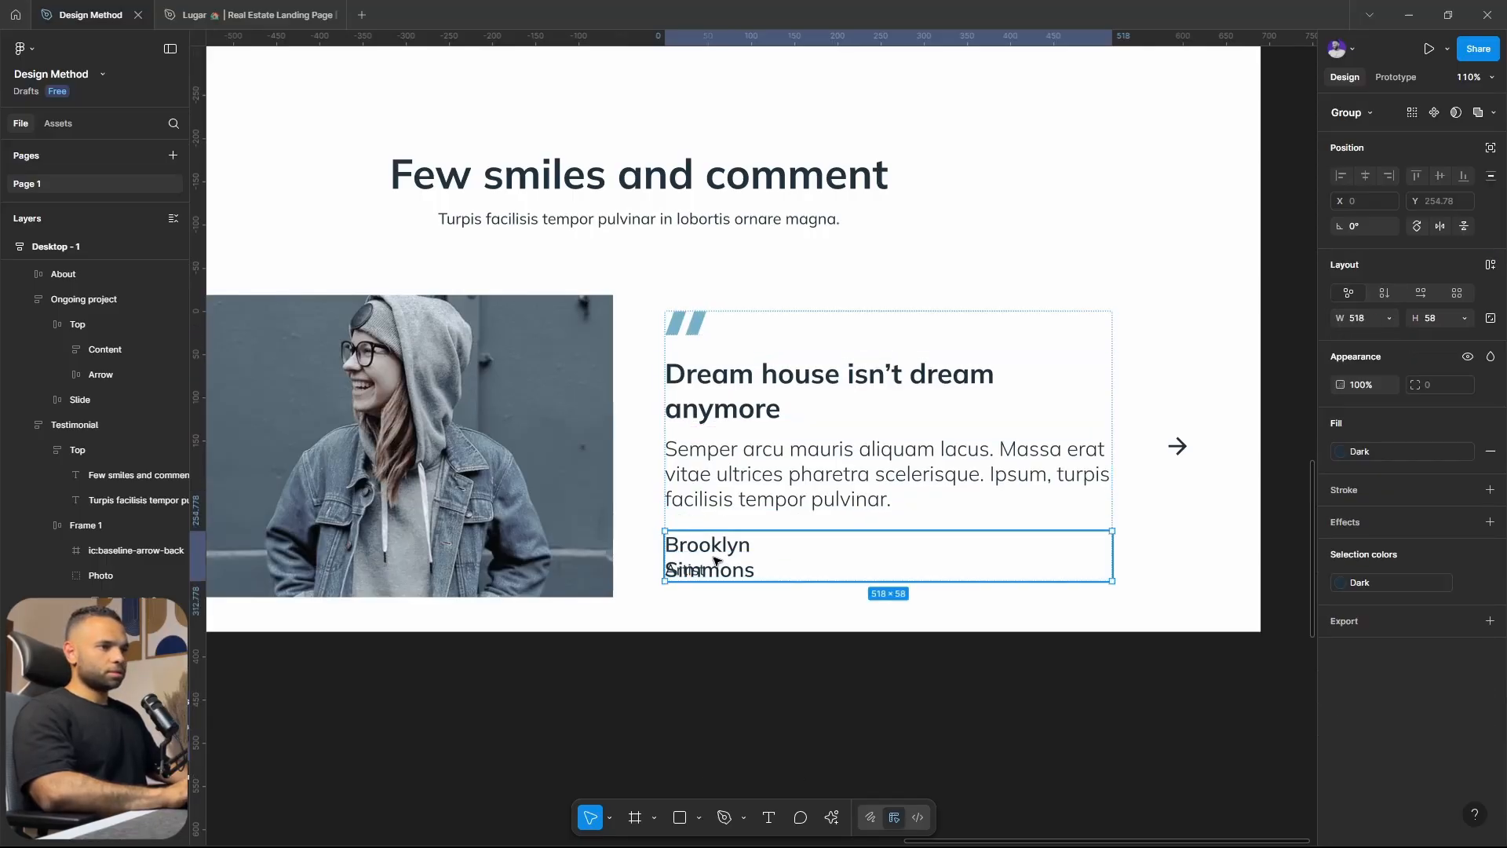
{"action": "key", "text": "shift+a"}
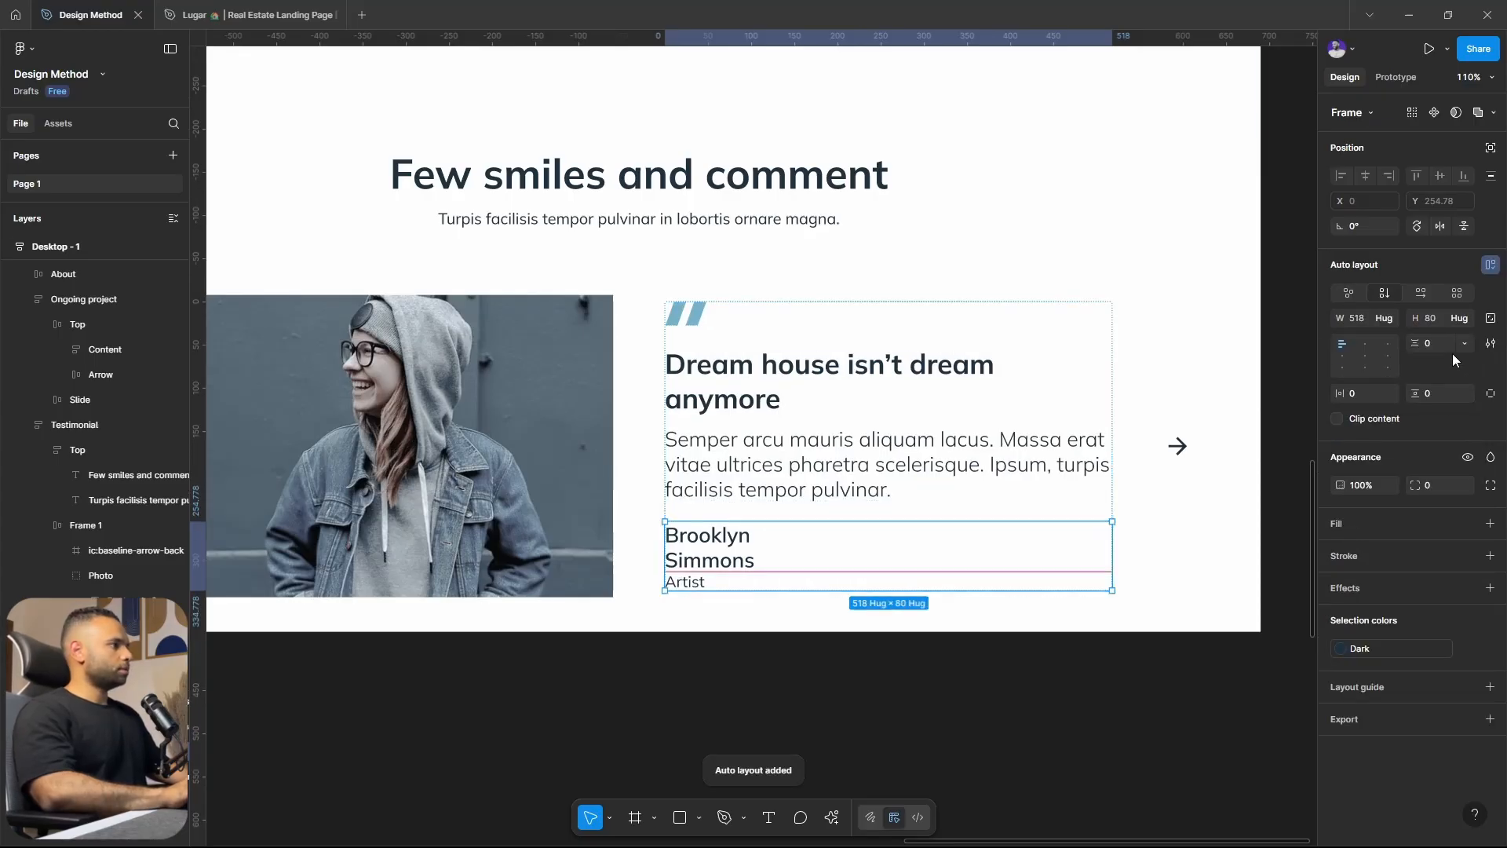
{"action": "type", "text": "12"}
{"action": "key", "text": "Return"}
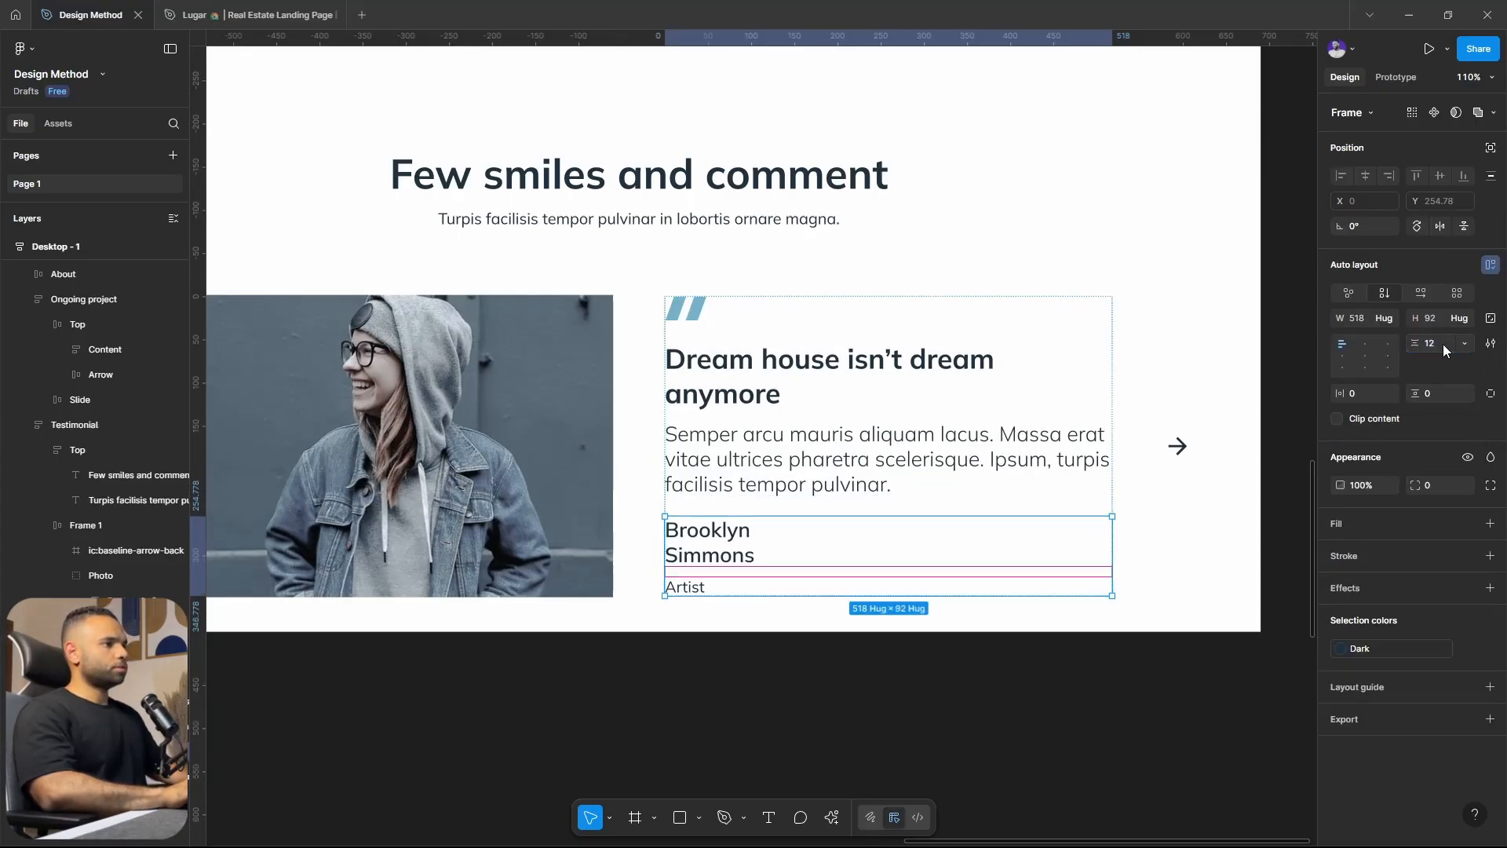
Set the vertical gap of the whole testimonial text frame to 32.
{"action": "left_click", "coordinate": [967, 513]}
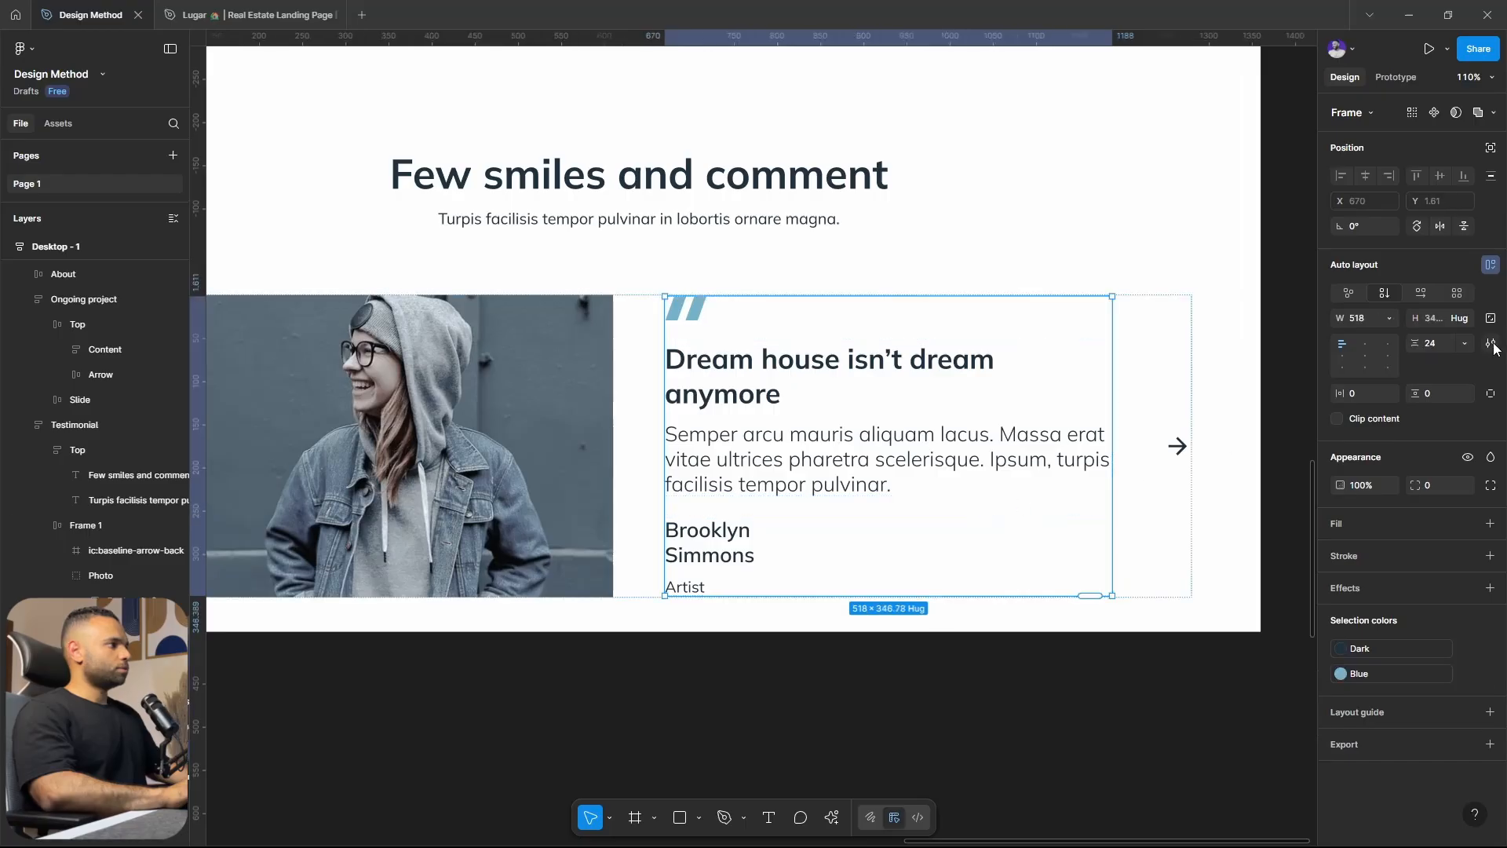
{"action": "type", "text": "32"}
{"action": "key", "text": "Return"}
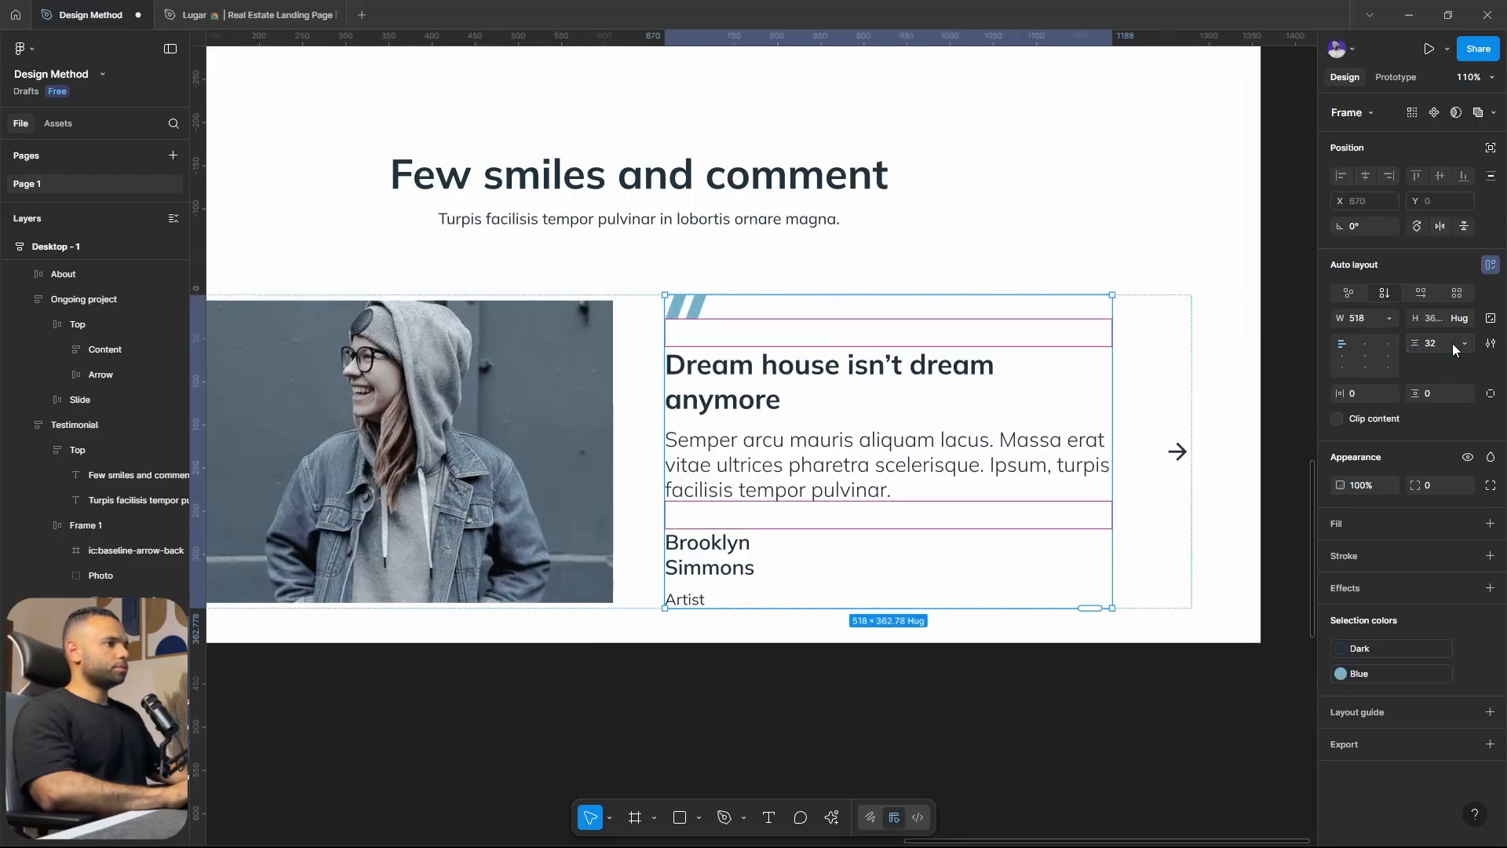
{"action": "left_click", "coordinate": [1117, 750]}
{"action": "scroll", "coordinate": [942, 549], "scroll_direction": "down", "scroll_amount": 5}
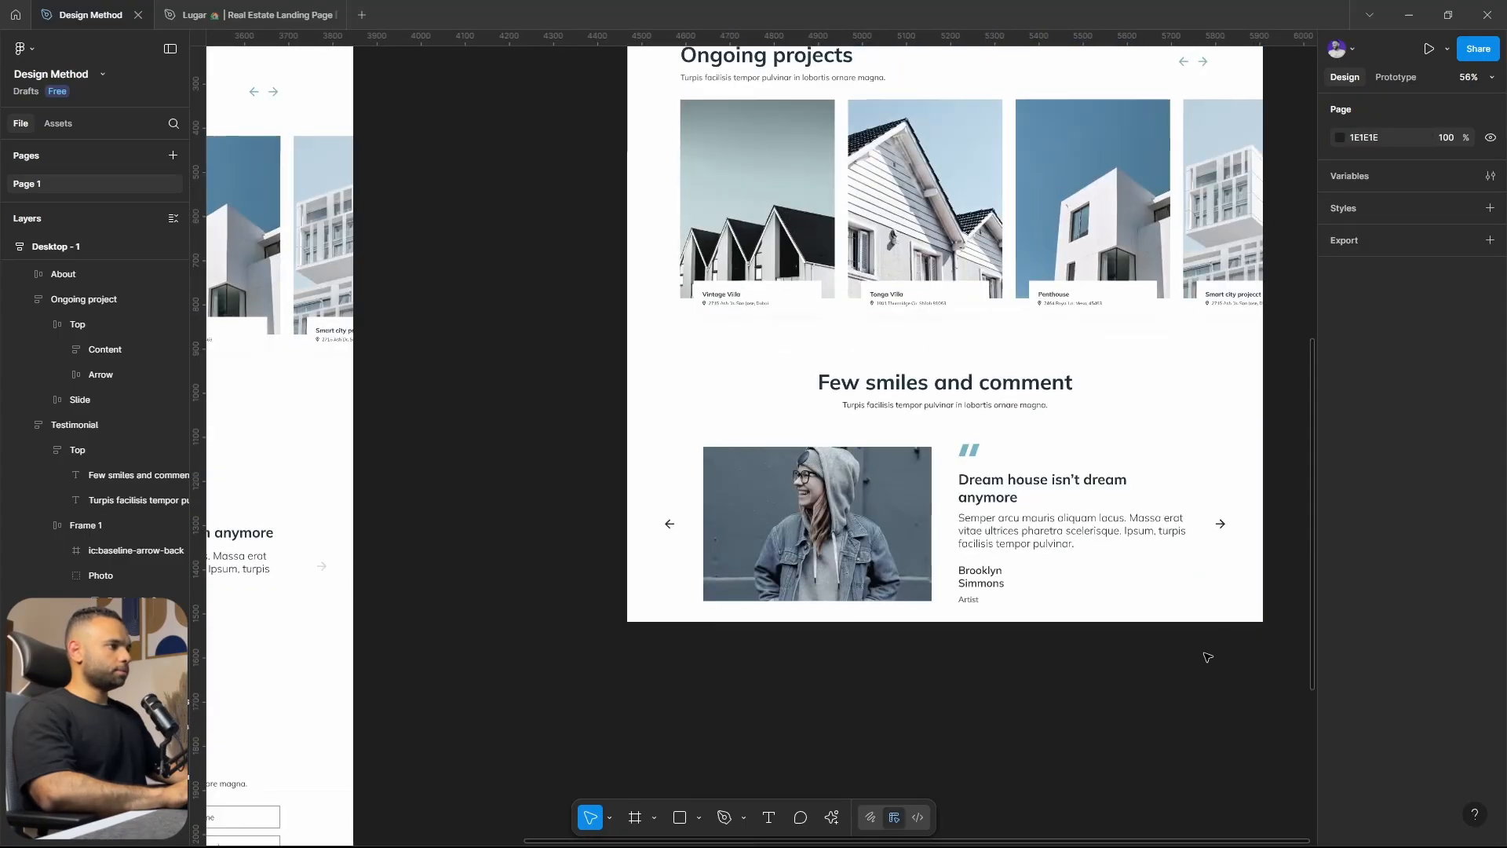
Ungroup the testimonial's Photo layer so the image sits directly in the row.
{"action": "scroll", "coordinate": [789, 482], "scroll_direction": "up", "scroll_amount": 2}
{"action": "left_click", "coordinate": [789, 482]}
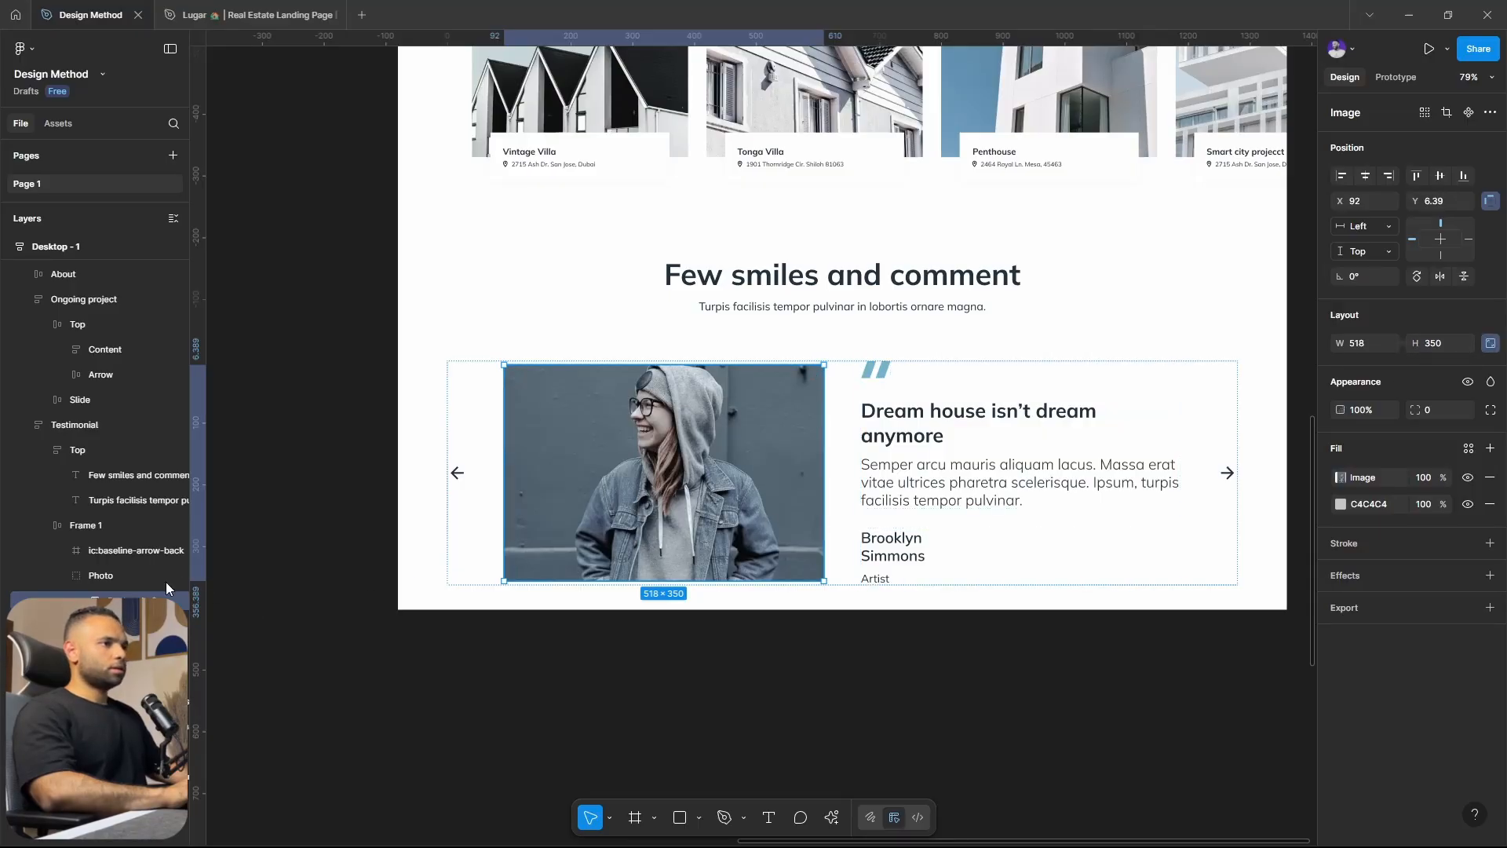
{"action": "left_click", "coordinate": [91, 581]}
{"action": "right_click", "coordinate": [91, 581]}
{"action": "left_click", "coordinate": [143, 473]}
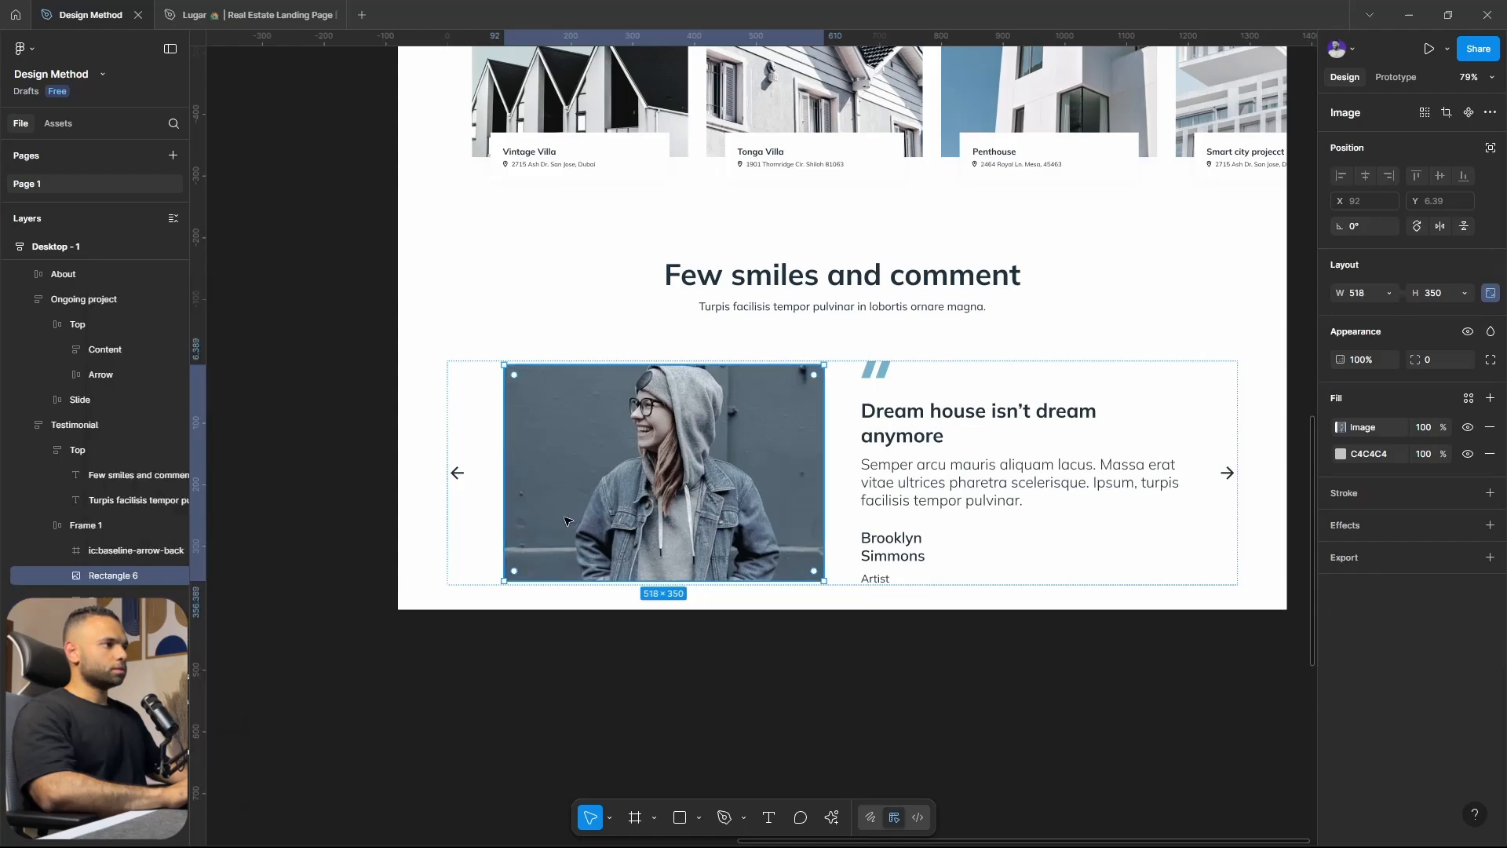
Set both the width and height of the testimonial image to fill container.
{"action": "left_click", "coordinate": [1389, 293]}
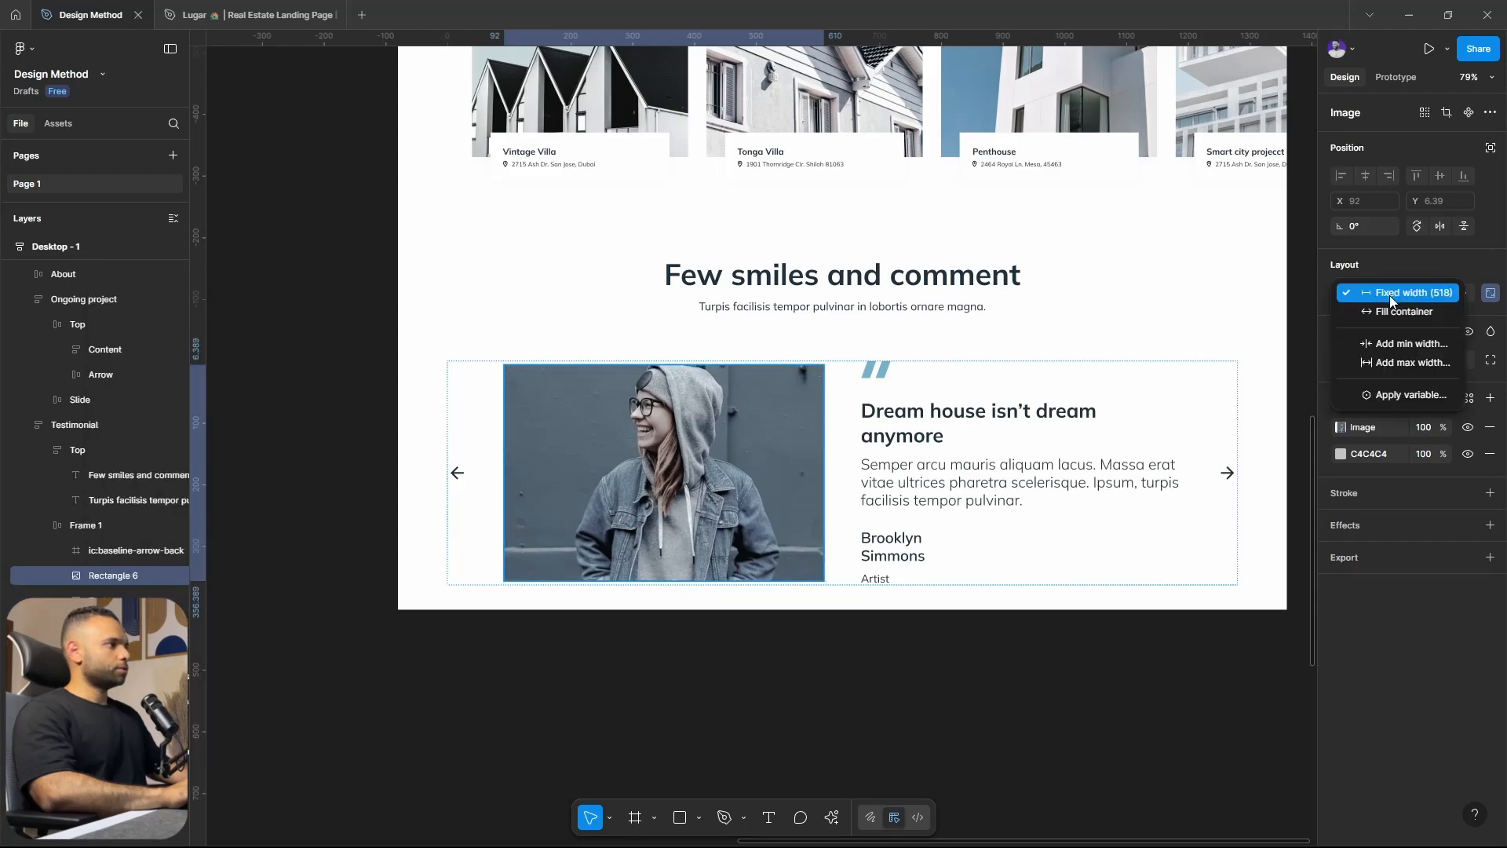
{"action": "left_click", "coordinate": [1399, 309]}
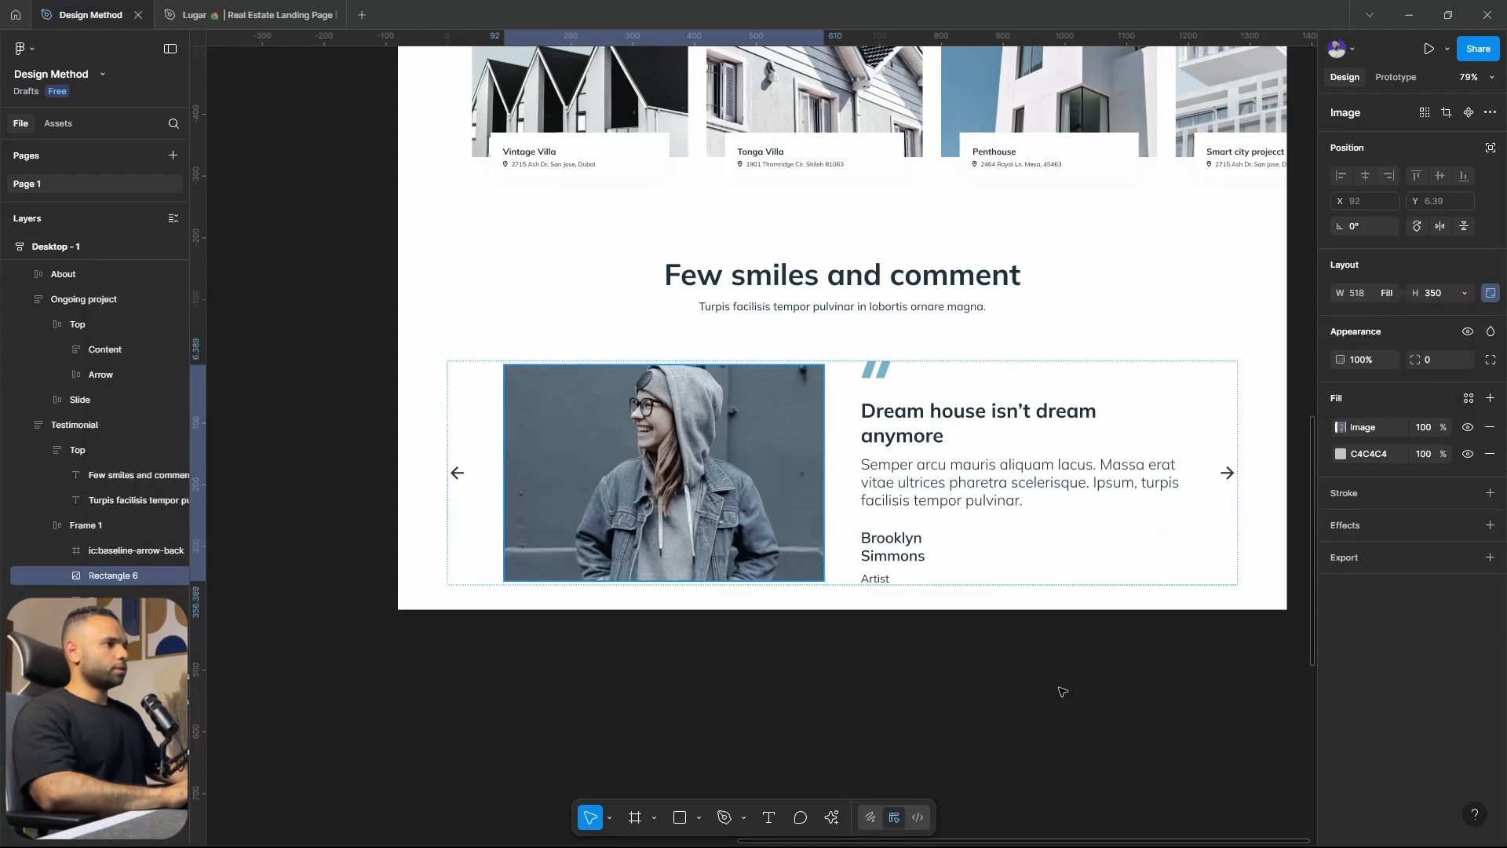
{"action": "left_click", "coordinate": [1464, 295]}
{"action": "left_click", "coordinate": [1422, 314]}
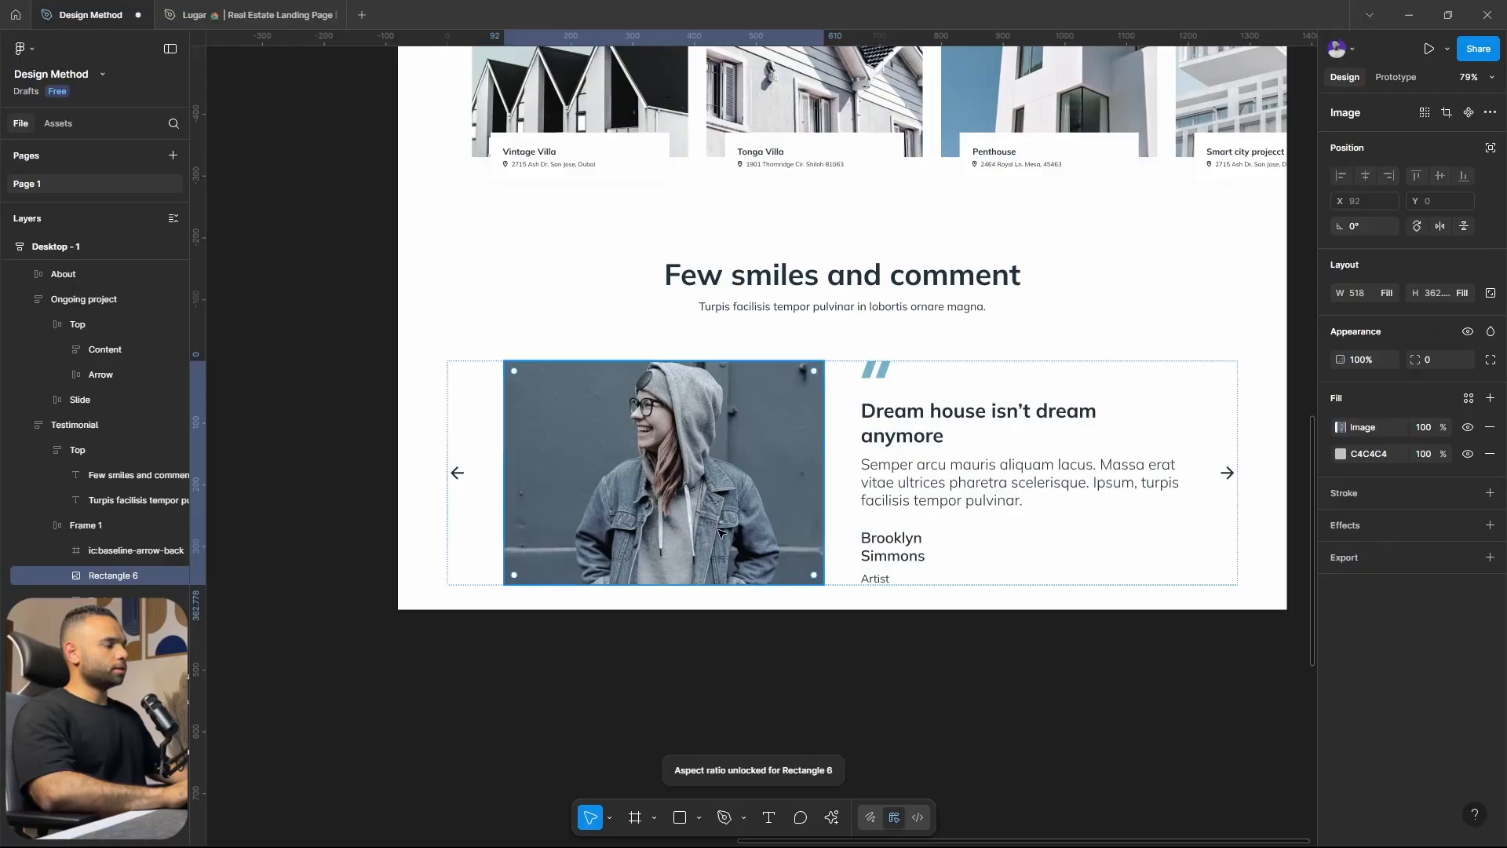
{"action": "left_click", "coordinate": [853, 672]}
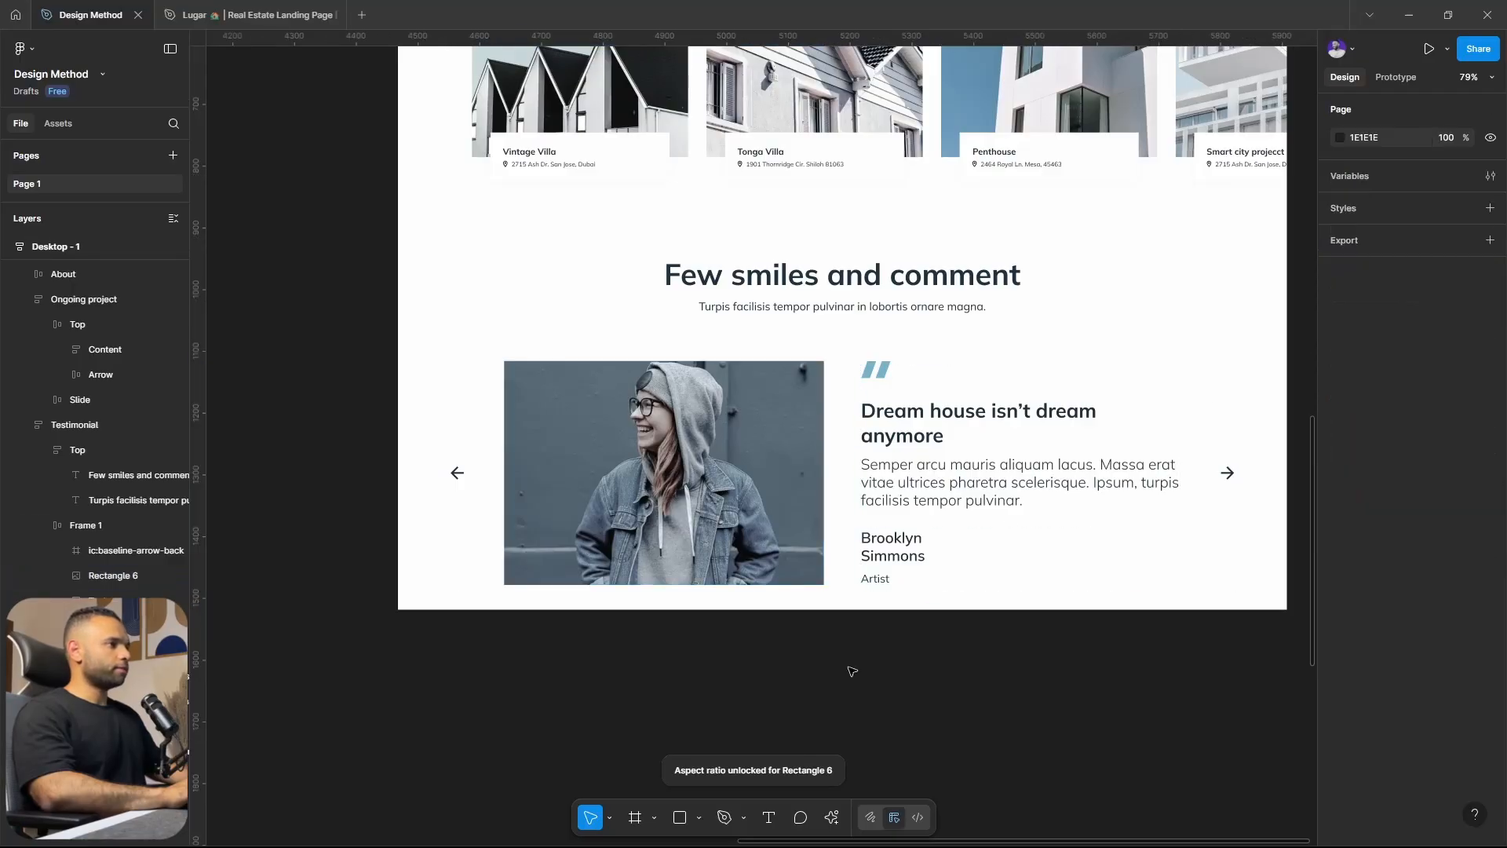
Compare the rebuilt testimonial section with the one in the reference landing page.
{"action": "scroll", "coordinate": [825, 675], "scroll_direction": "down", "scroll_amount": 3}
{"action": "scroll", "coordinate": [939, 659], "scroll_direction": "down", "scroll_amount": 1}
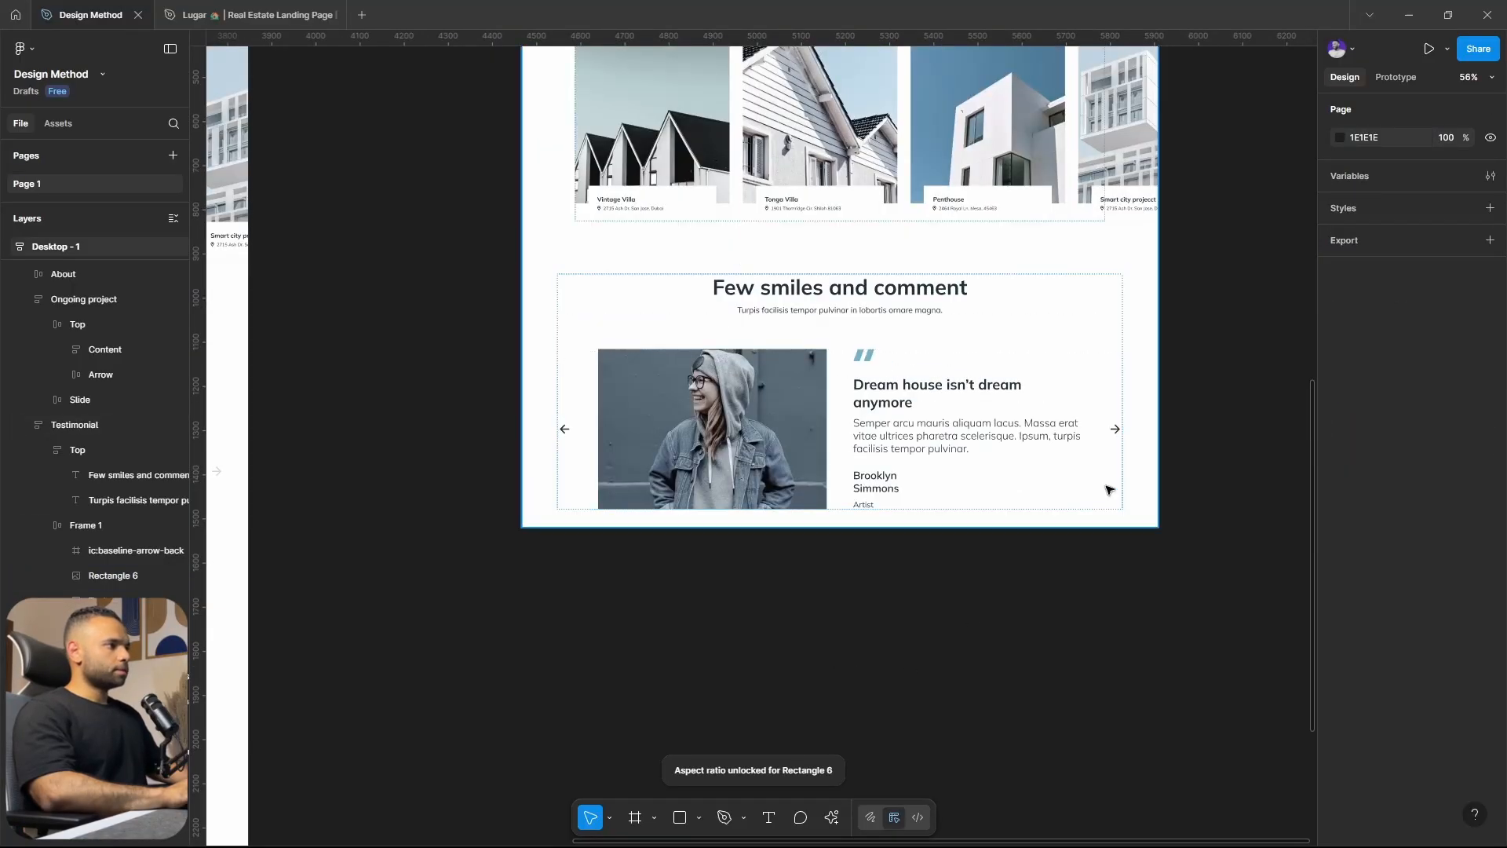
{"action": "scroll", "coordinate": [1110, 487], "scroll_direction": "down", "scroll_amount": 3}
{"action": "scroll", "coordinate": [871, 565], "scroll_direction": "left", "scroll_amount": 5}
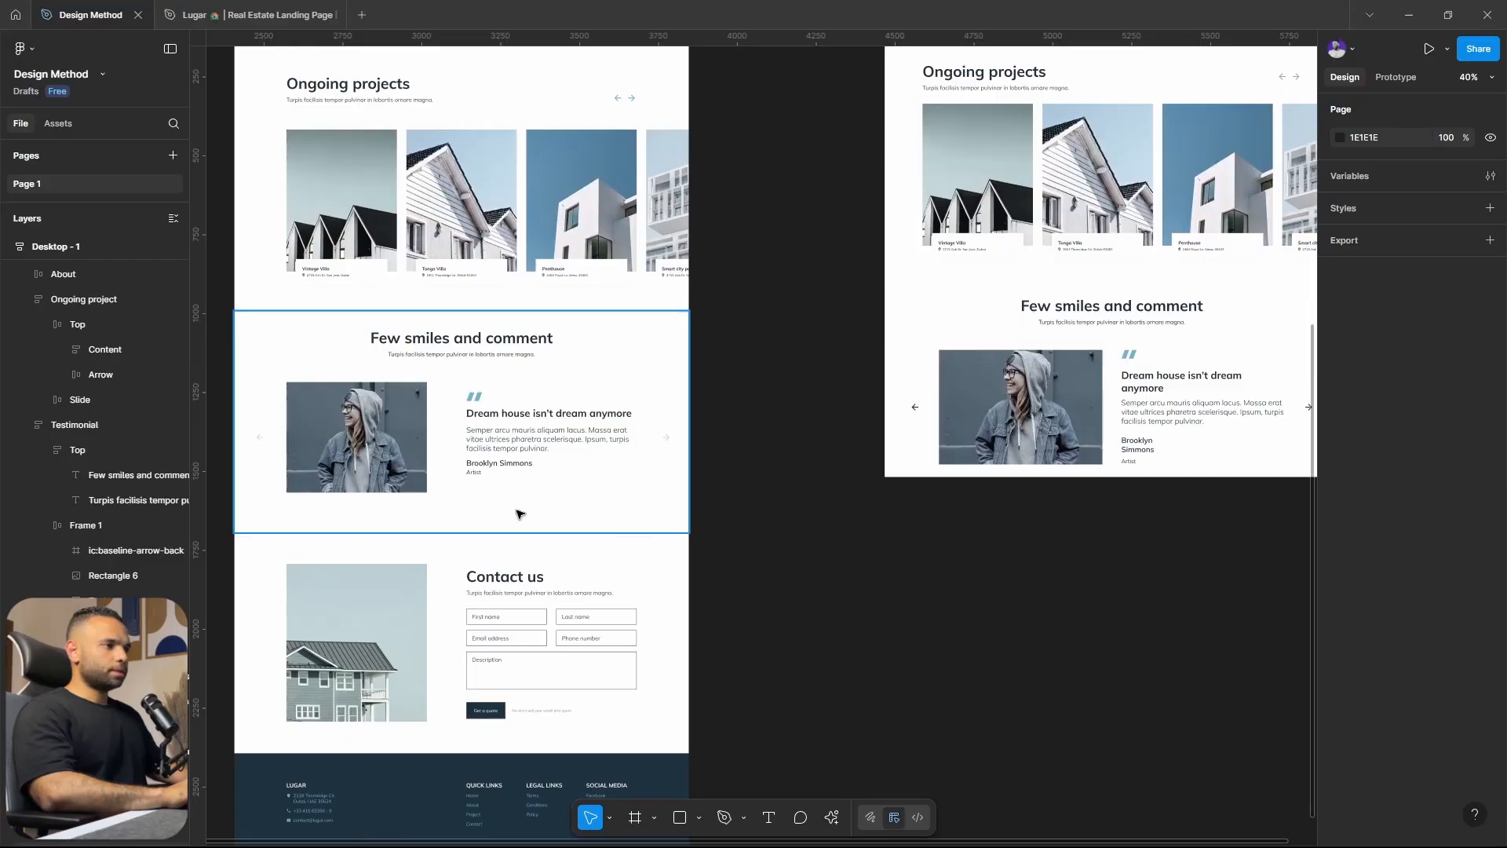
{"action": "left_click_drag", "start_coordinate": [518, 514], "coordinate": [681, 492]}
{"action": "scroll", "coordinate": [514, 451], "scroll_direction": "up", "scroll_amount": 5}
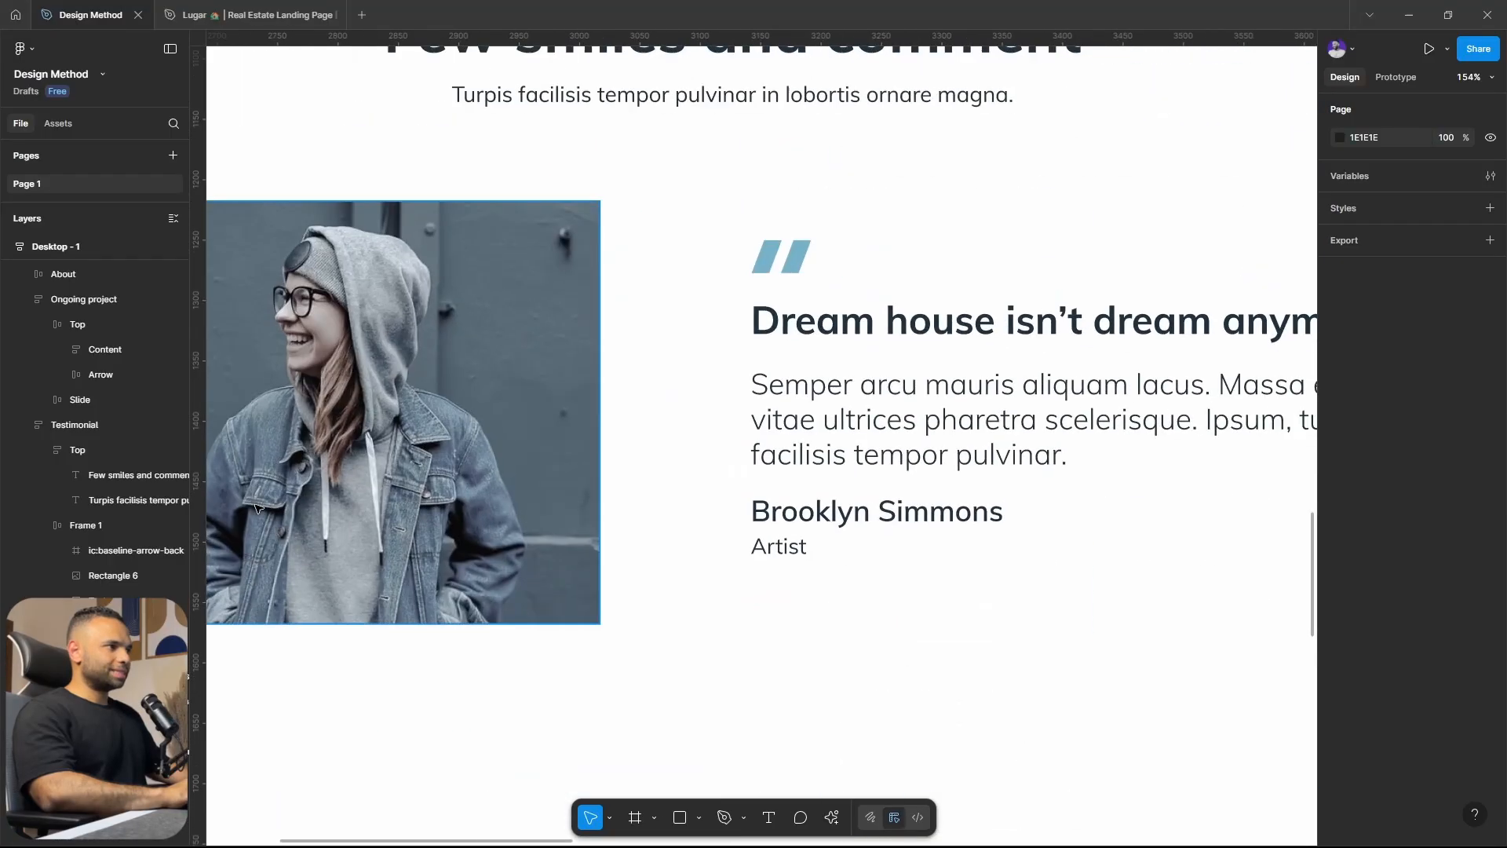
{"action": "scroll", "coordinate": [402, 480], "scroll_direction": "down", "scroll_amount": 3}
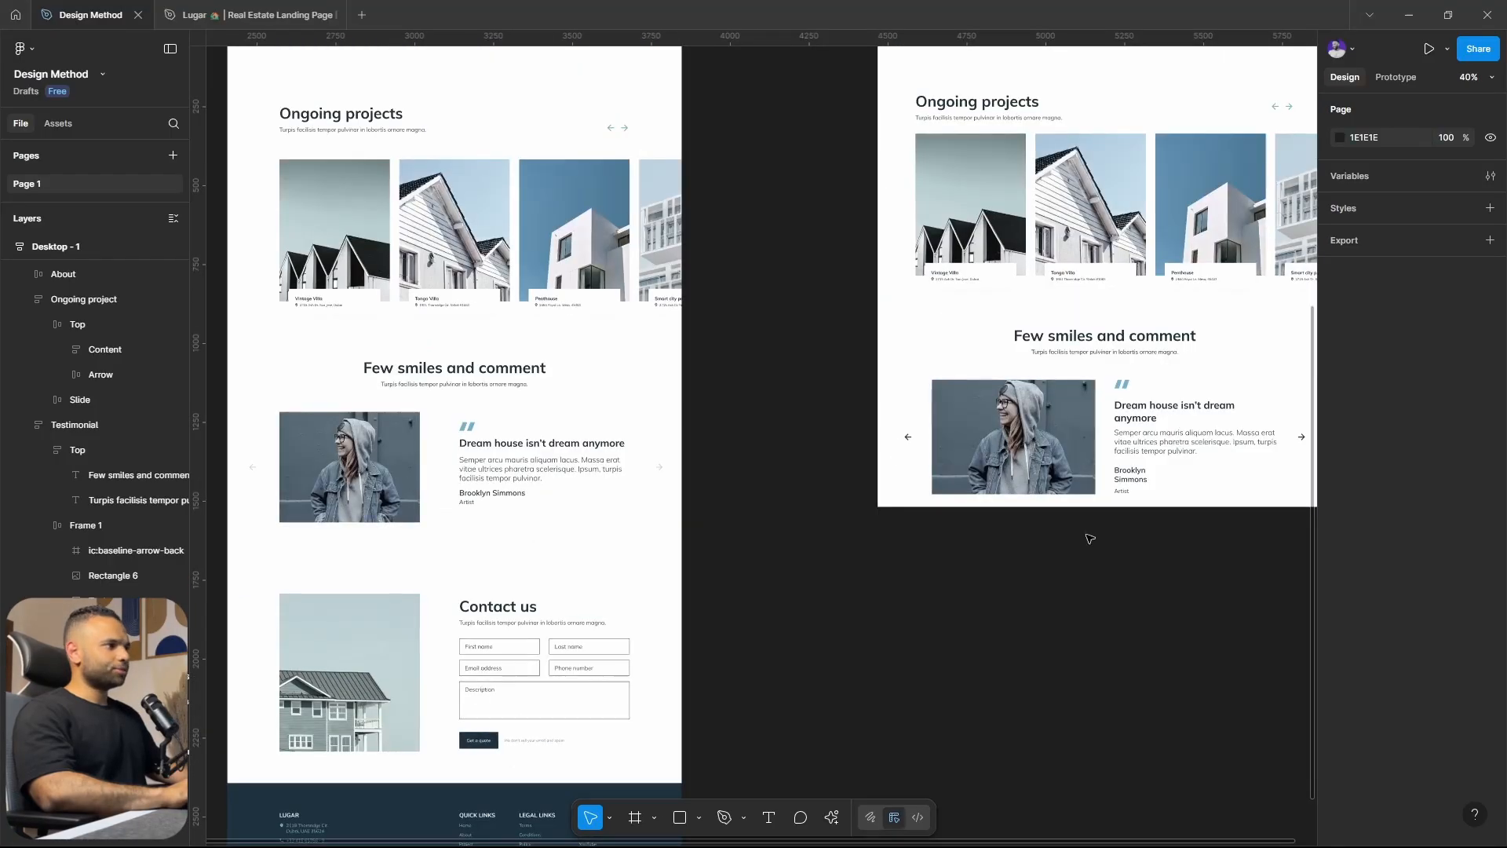
{"action": "scroll", "coordinate": [753, 551], "scroll_direction": "right", "scroll_amount": 4}
{"action": "left_click_drag", "start_coordinate": [753, 552], "coordinate": [1057, 480]}
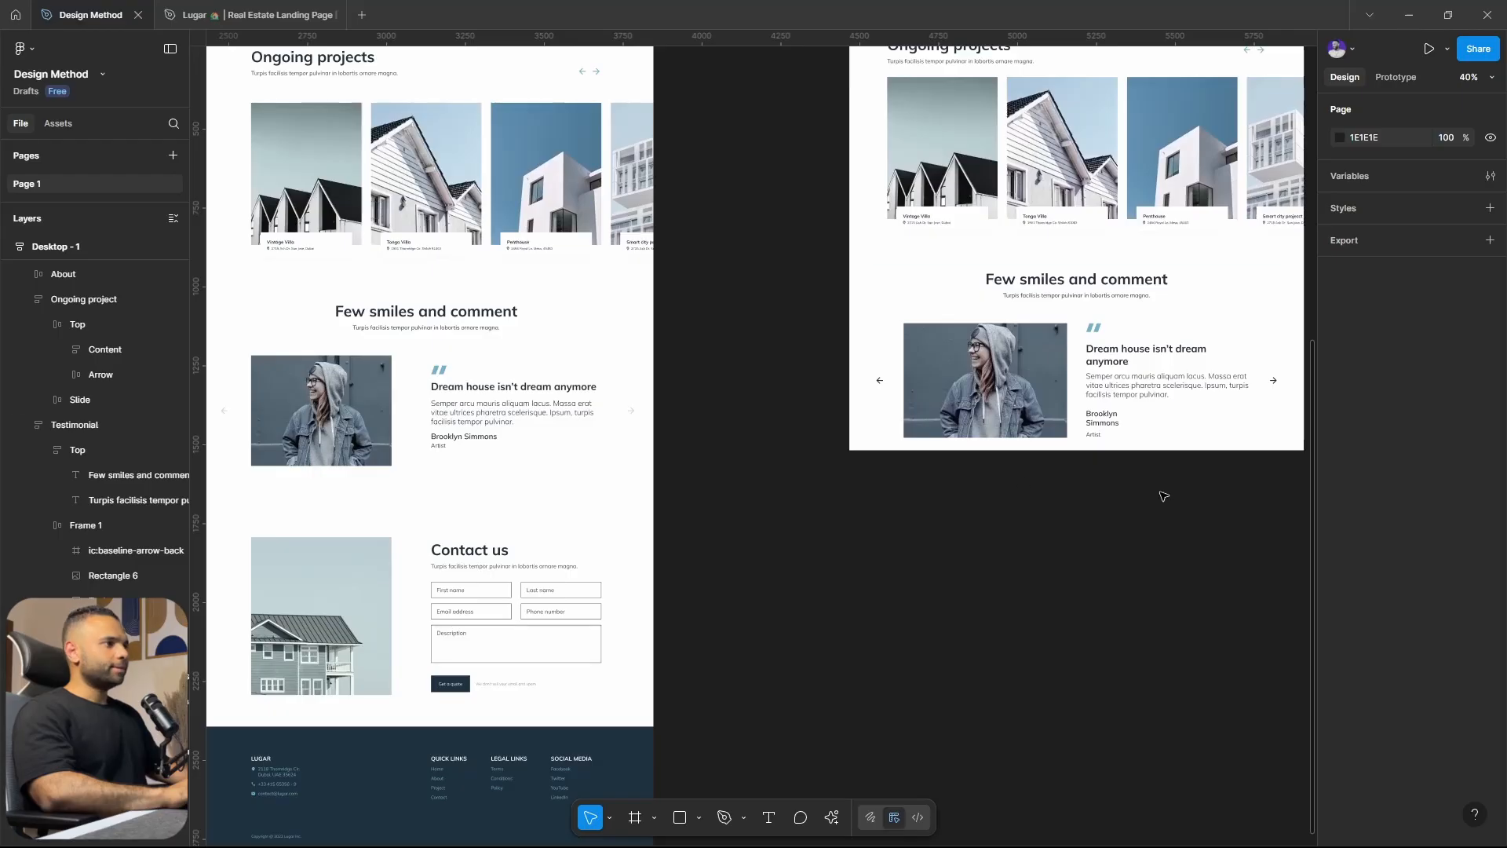
{"action": "scroll", "coordinate": [982, 617], "scroll_direction": "down", "scroll_amount": 3}
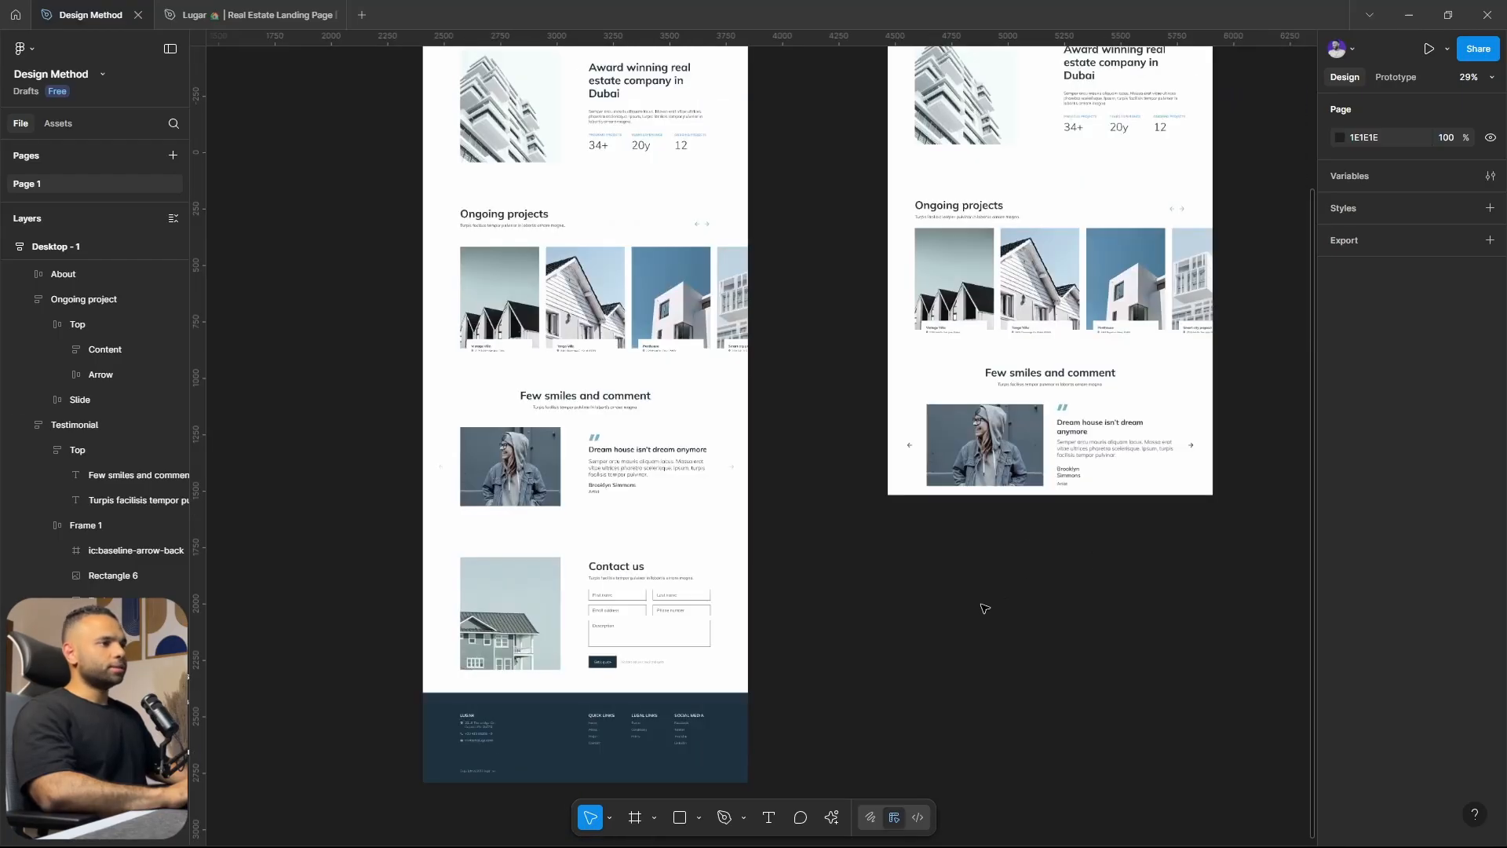
Check the sizes and spacing of the reference contact section and the rebuilt Testimonial, Ongoing project and About sections.
{"action": "left_click", "coordinate": [651, 595]}
{"action": "scroll", "coordinate": [1054, 579], "scroll_direction": "right", "scroll_amount": 3}
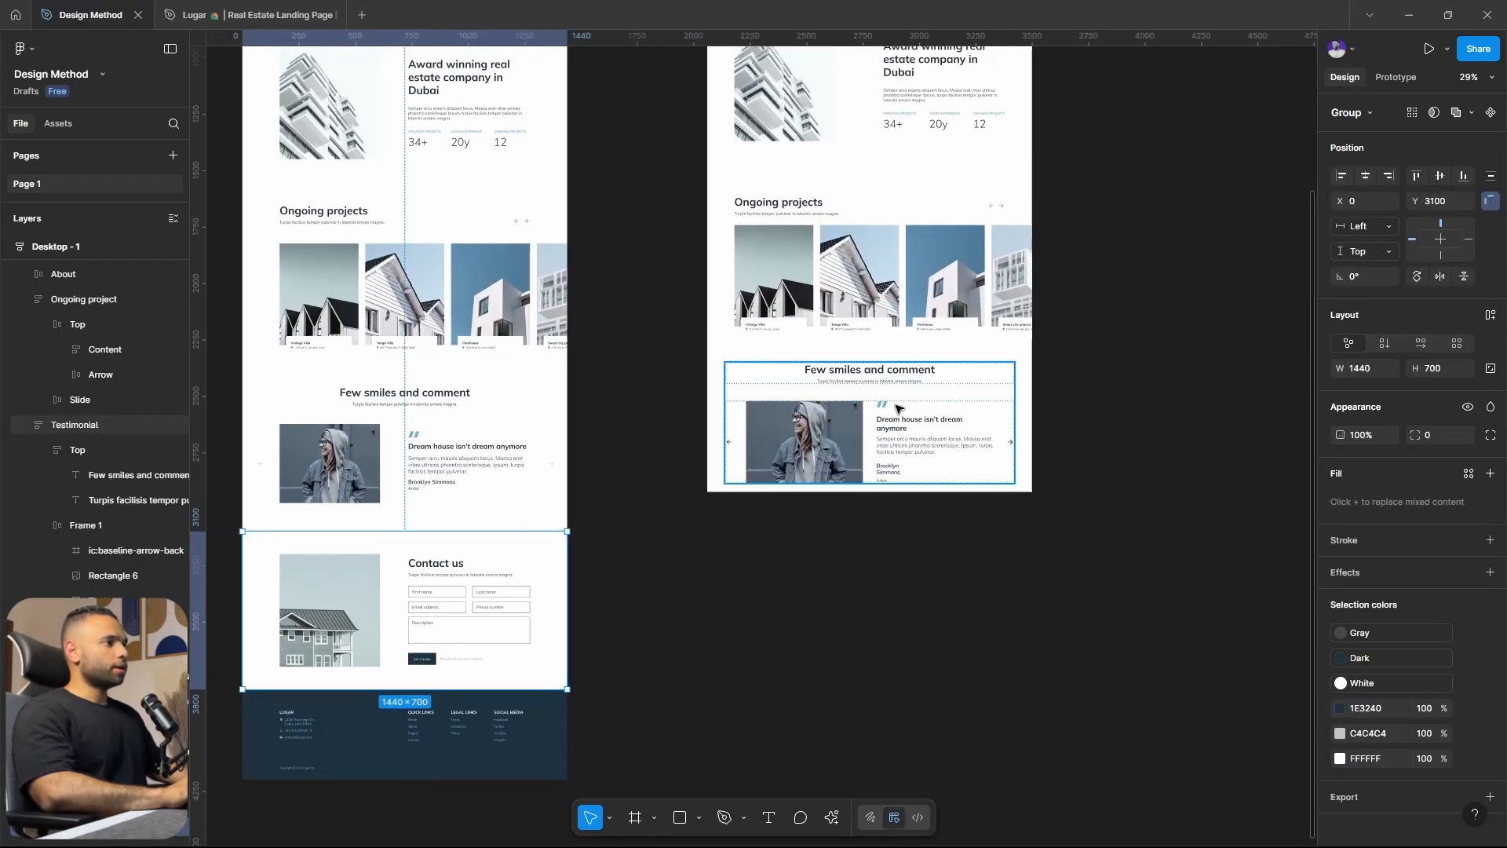
{"action": "key", "text": "shift+Tab"}
{"action": "scroll", "coordinate": [1095, 397], "scroll_direction": "up", "scroll_amount": 2}
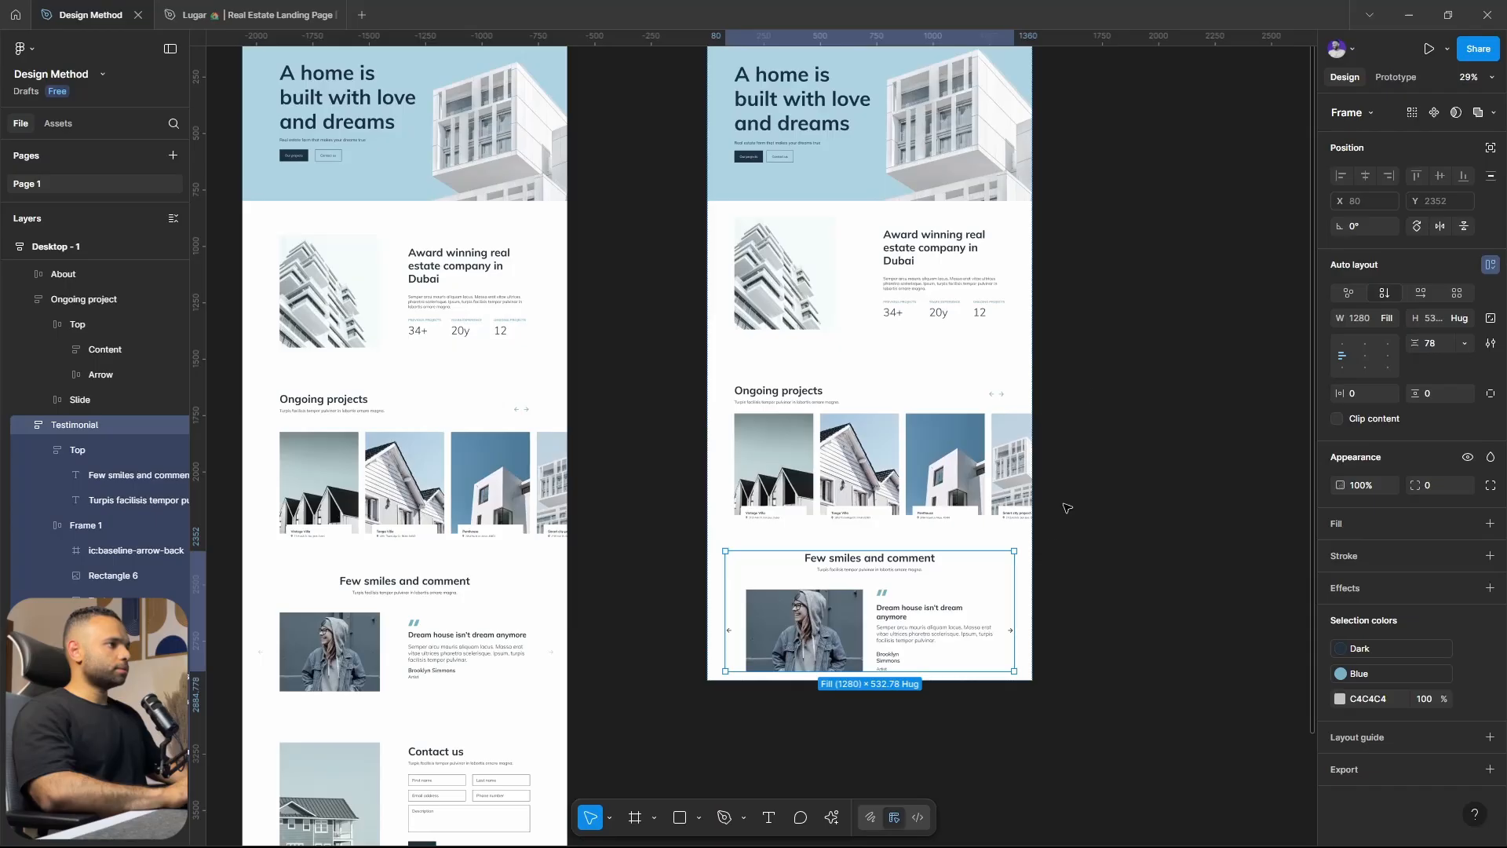
{"action": "left_click", "coordinate": [934, 404]}
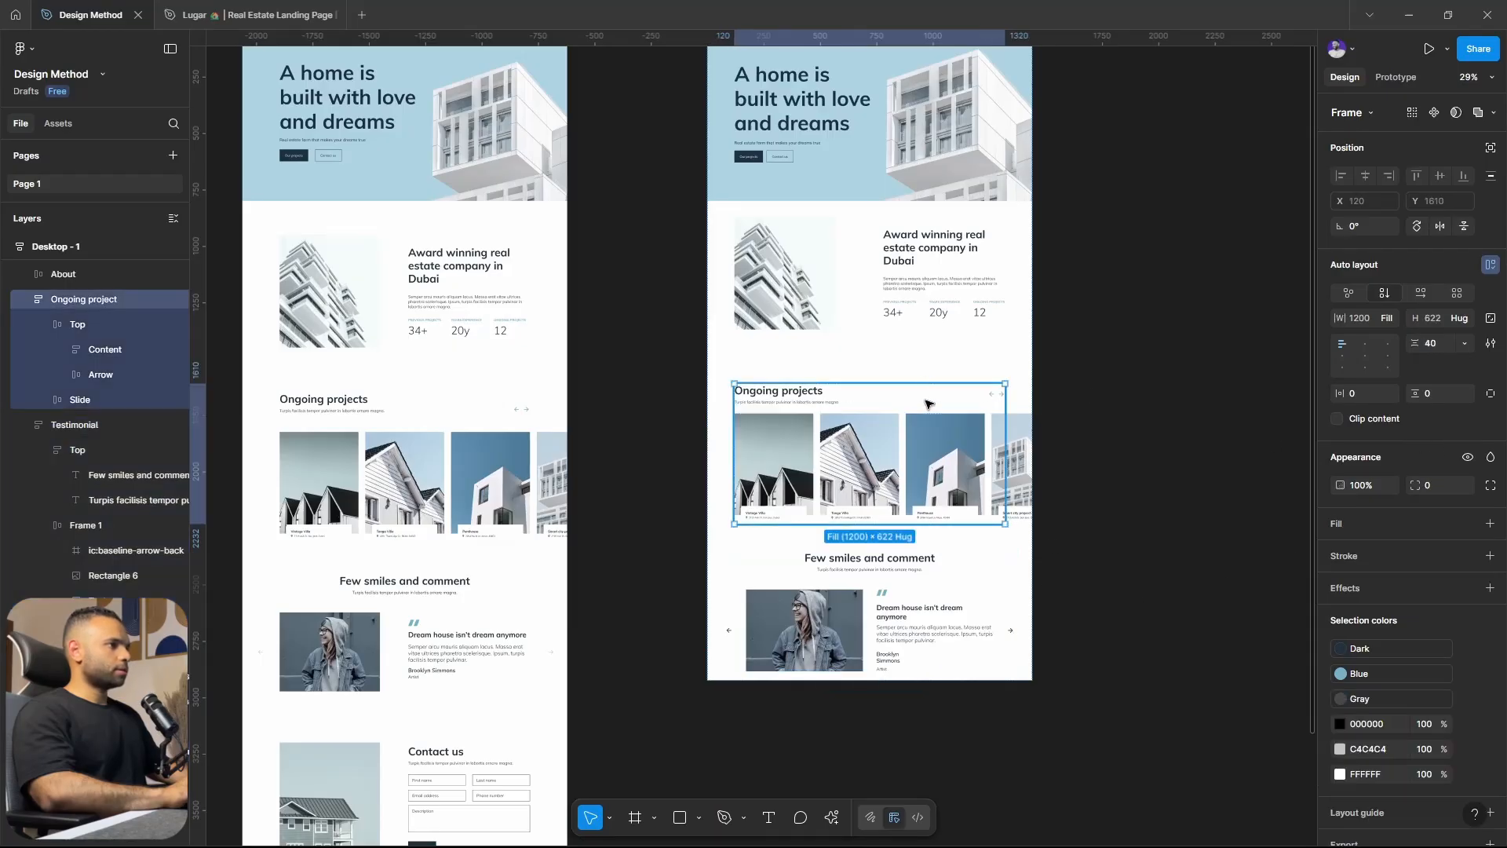
{"action": "left_click", "coordinate": [925, 348]}
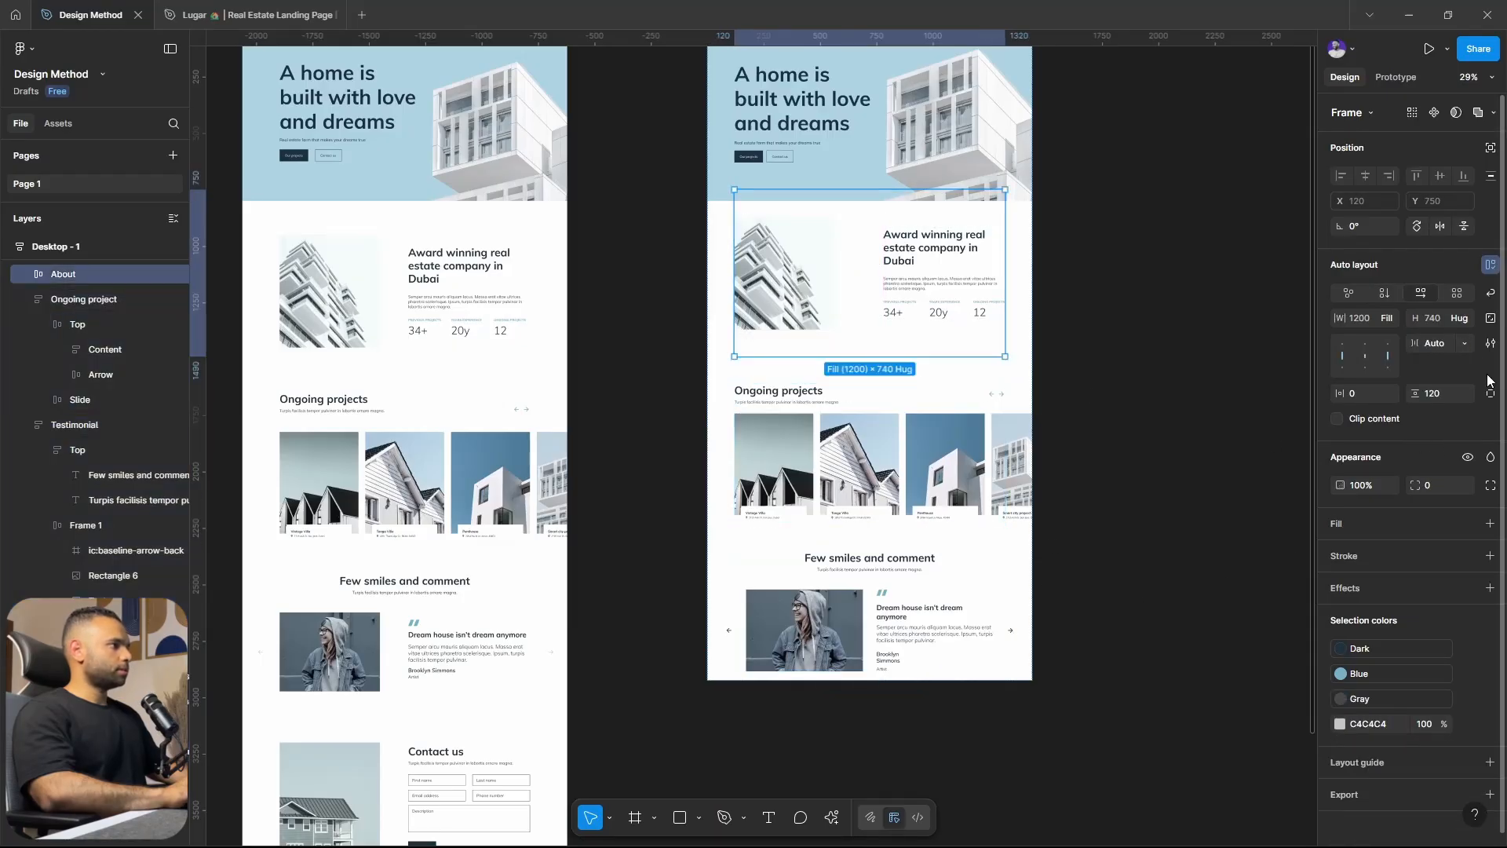
{"action": "scroll", "coordinate": [892, 235], "scroll_direction": "up", "scroll_amount": 3}
{"action": "left_click", "coordinate": [1160, 426]}
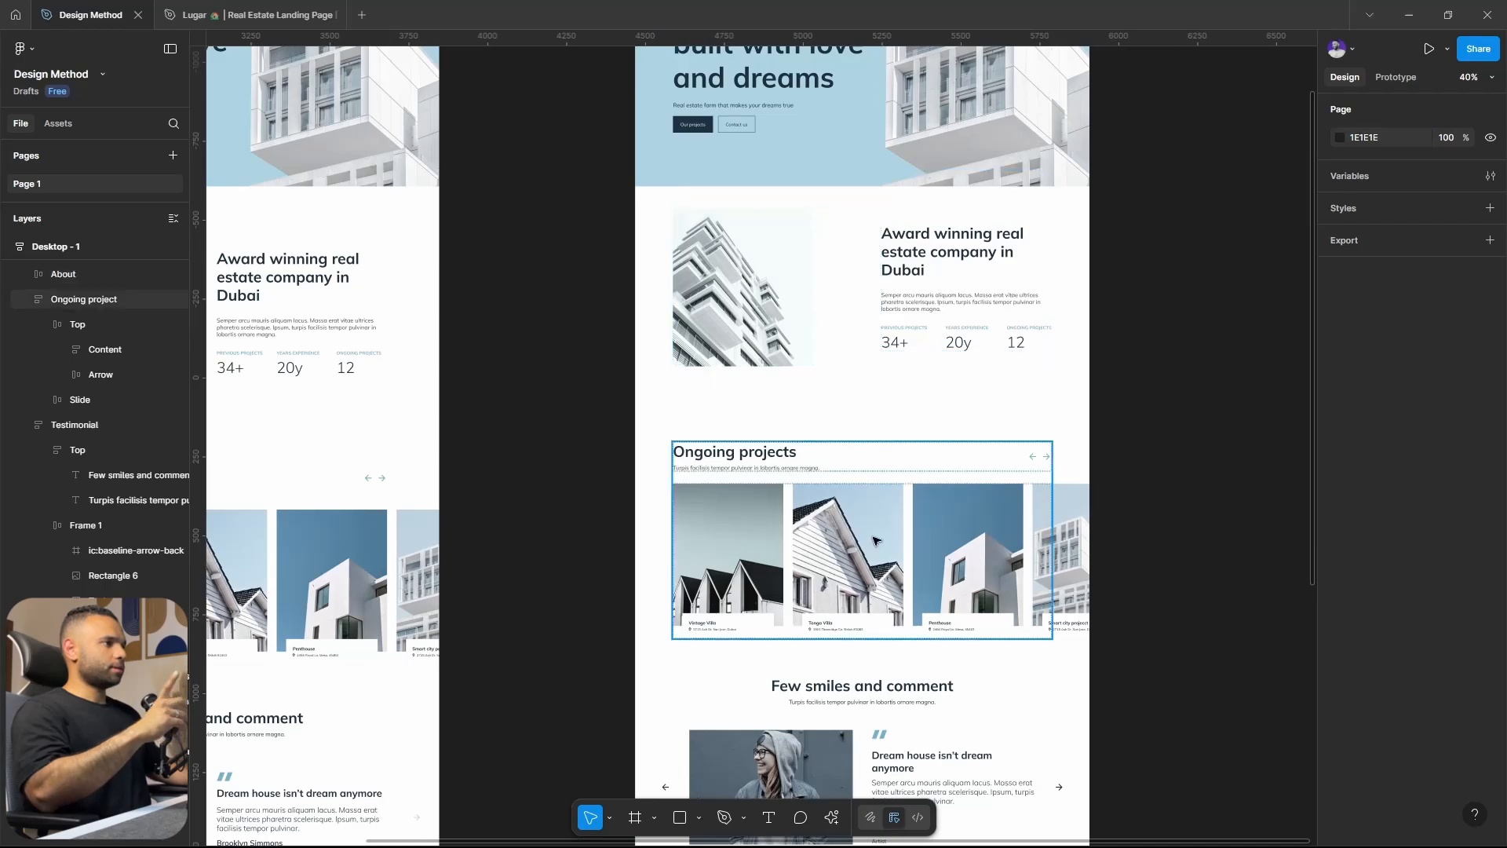
Give the About section individual padding, with 60 at the bottom and 160 at the top.
{"action": "left_click", "coordinate": [879, 358]}
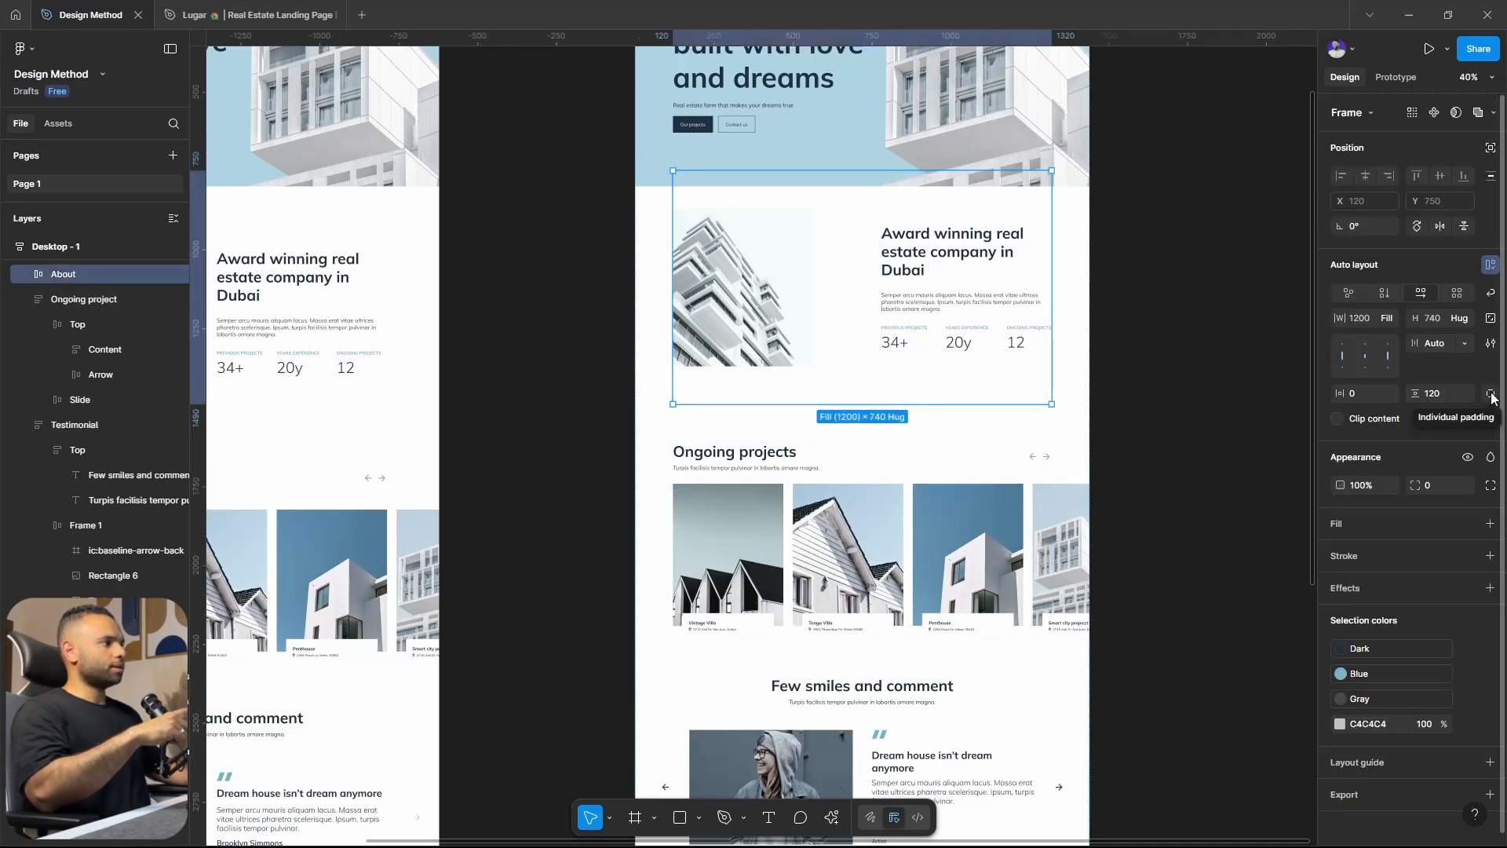
{"action": "left_click", "coordinate": [1492, 395]}
{"action": "left_click", "coordinate": [1443, 420]}
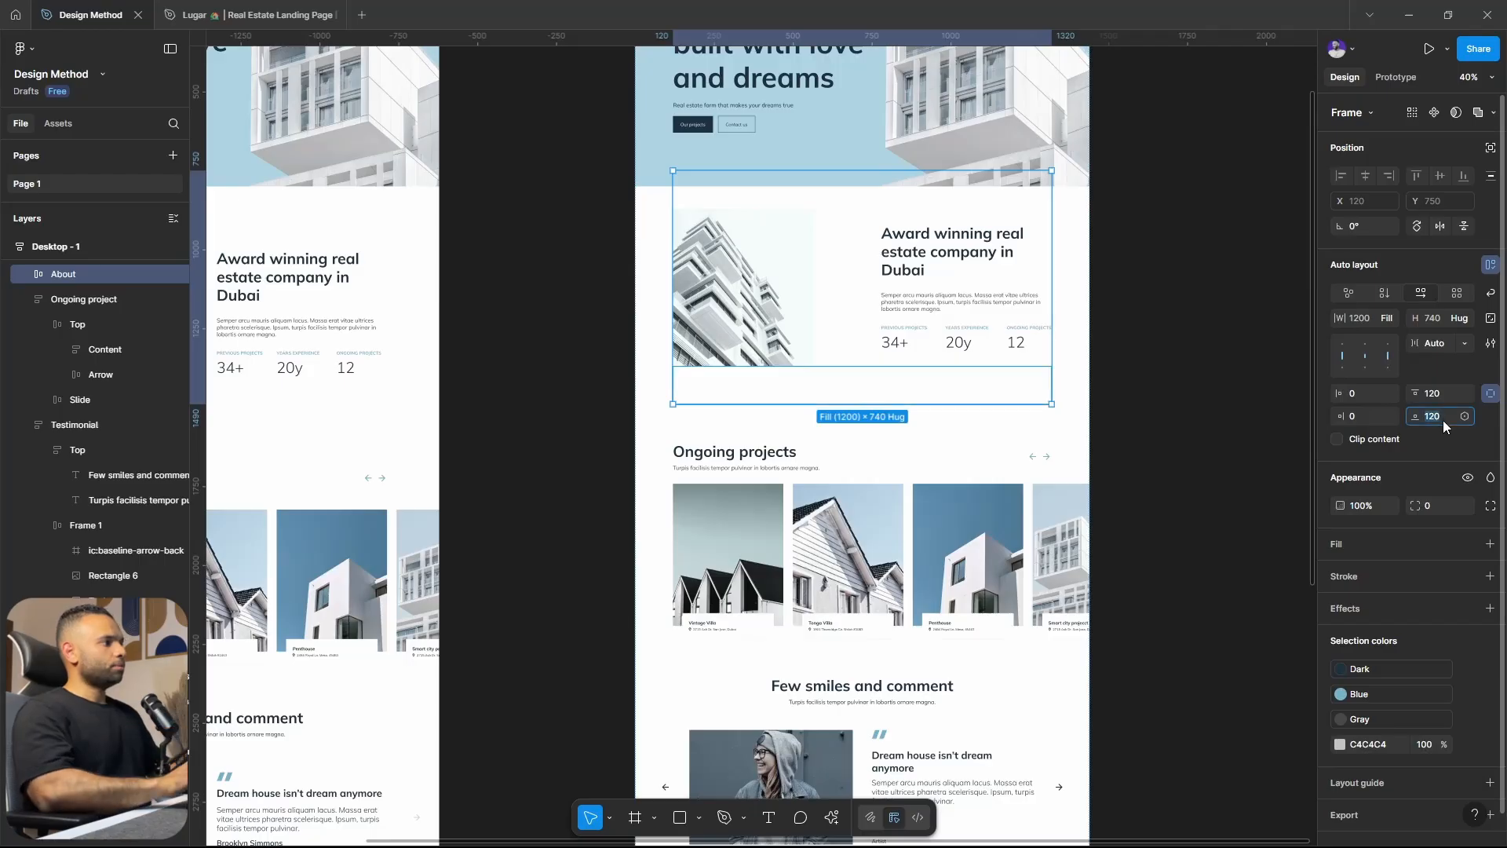
{"action": "key", "text": "Return"}
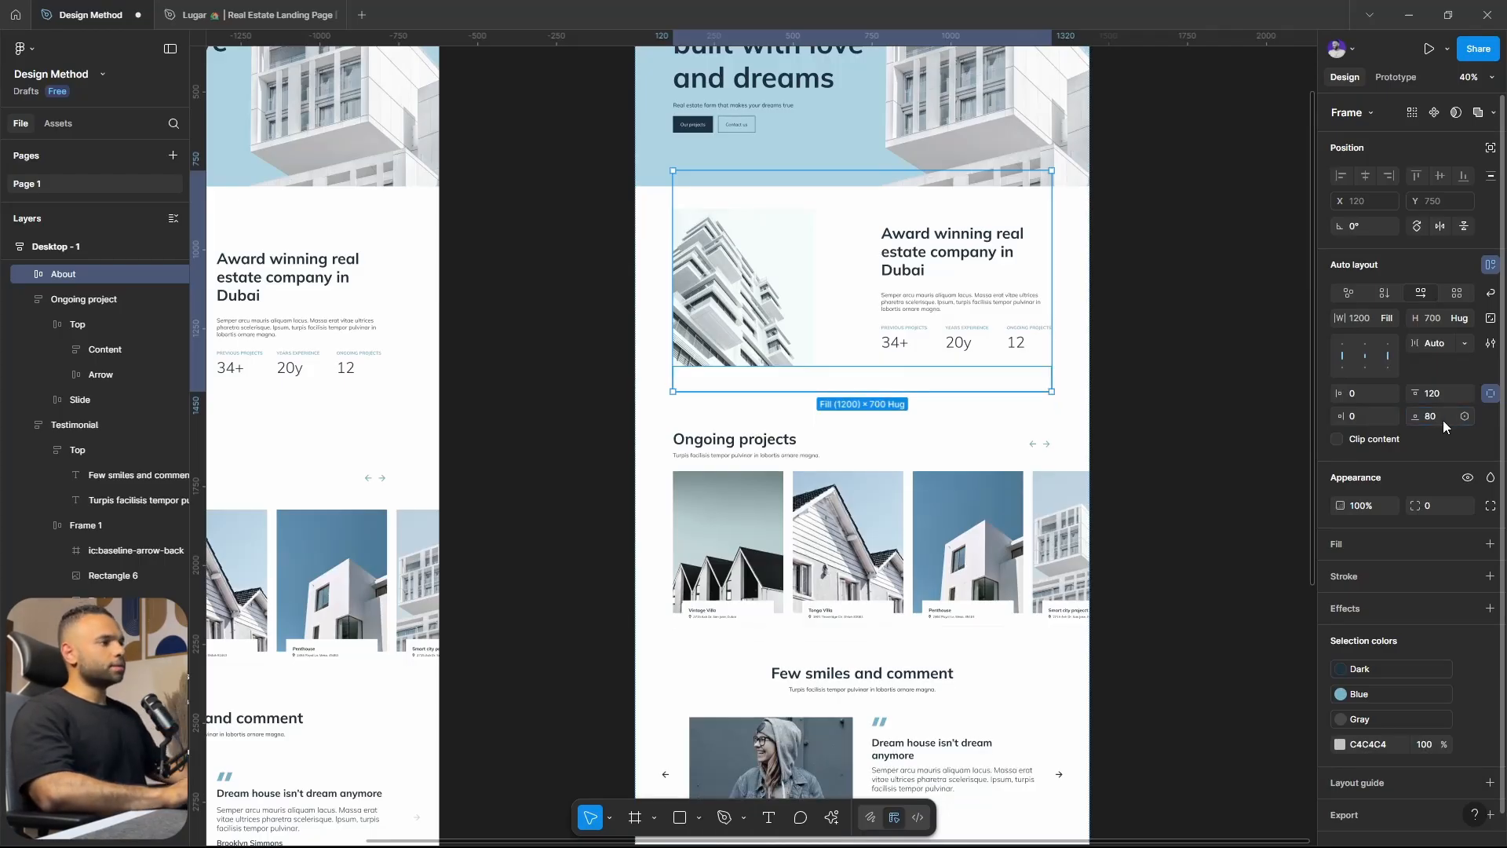
{"action": "type", "text": "60"}
{"action": "key", "text": "Return"}
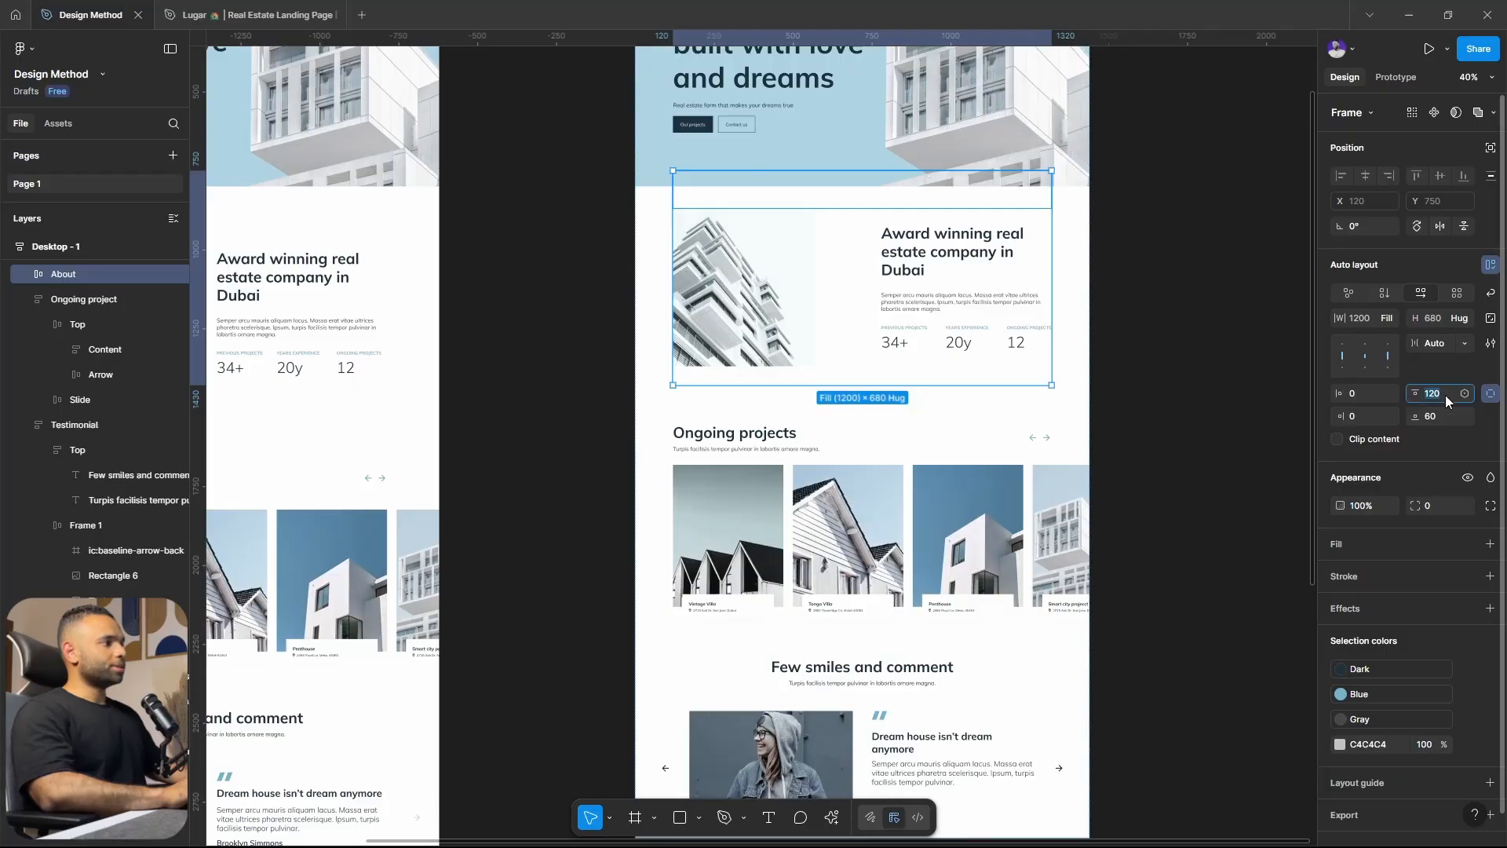
{"action": "left_click", "coordinate": [1444, 394]}
{"action": "type", "text": "160"}
{"action": "key", "text": "Return"}
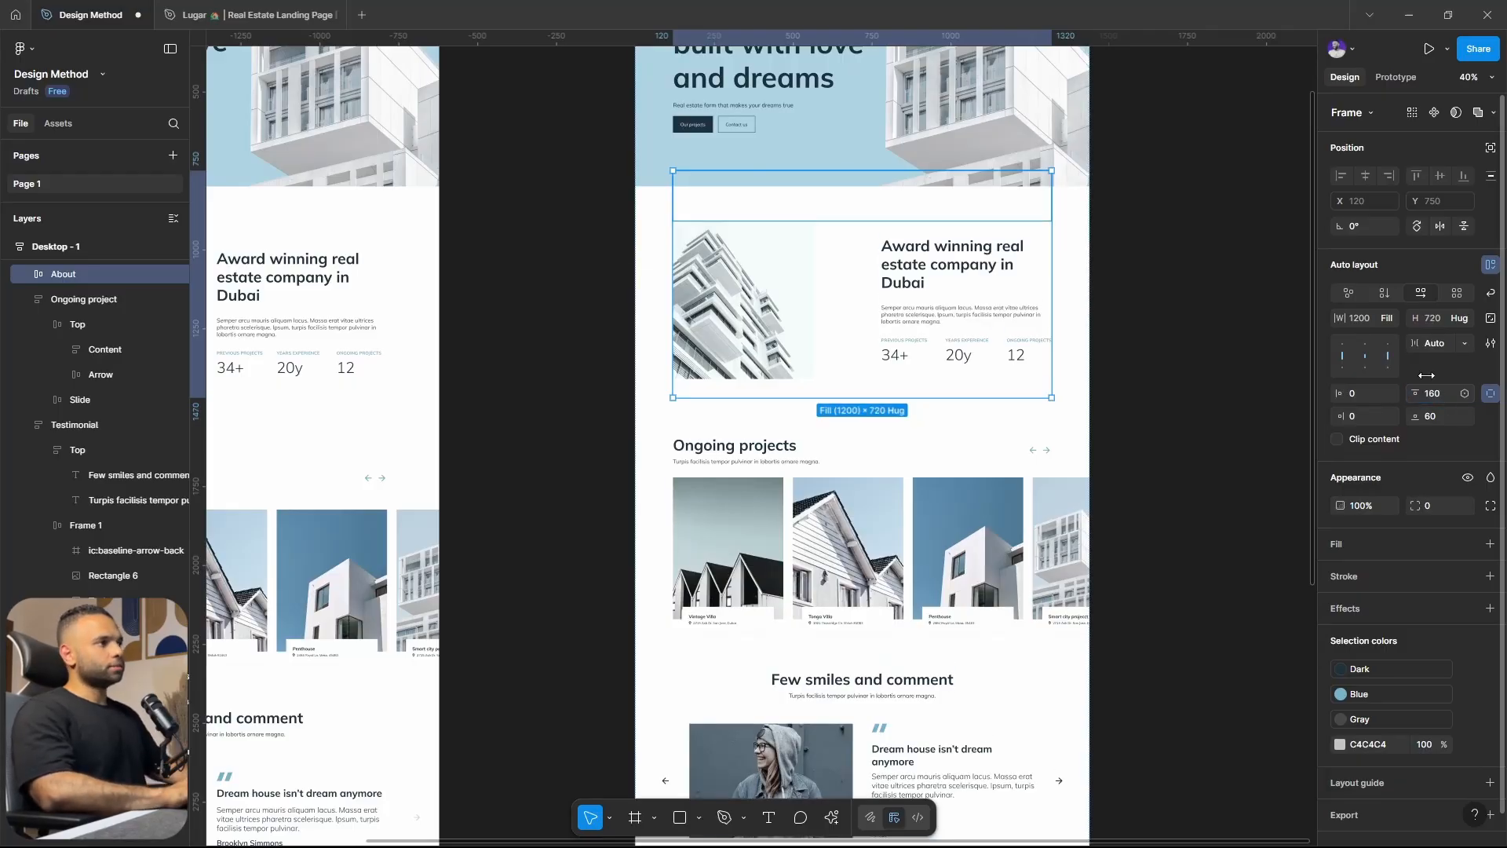
Copy the contact section from the reference landing page and paste it below the testimonial section of the rebuilt page.
{"action": "left_click", "coordinate": [1104, 427]}
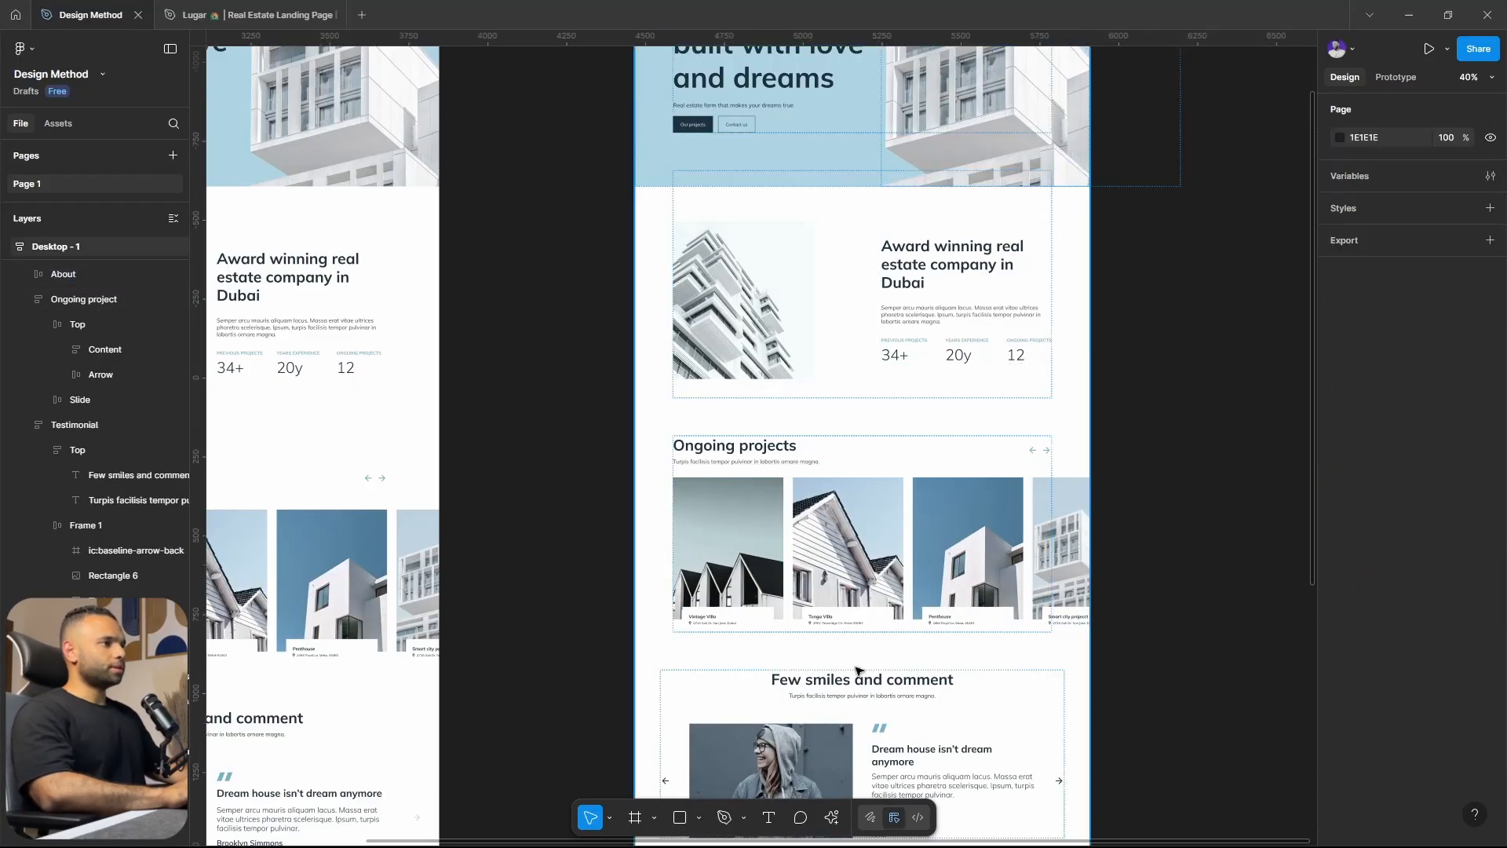
{"action": "scroll", "coordinate": [911, 674], "scroll_direction": "down", "scroll_amount": 2}
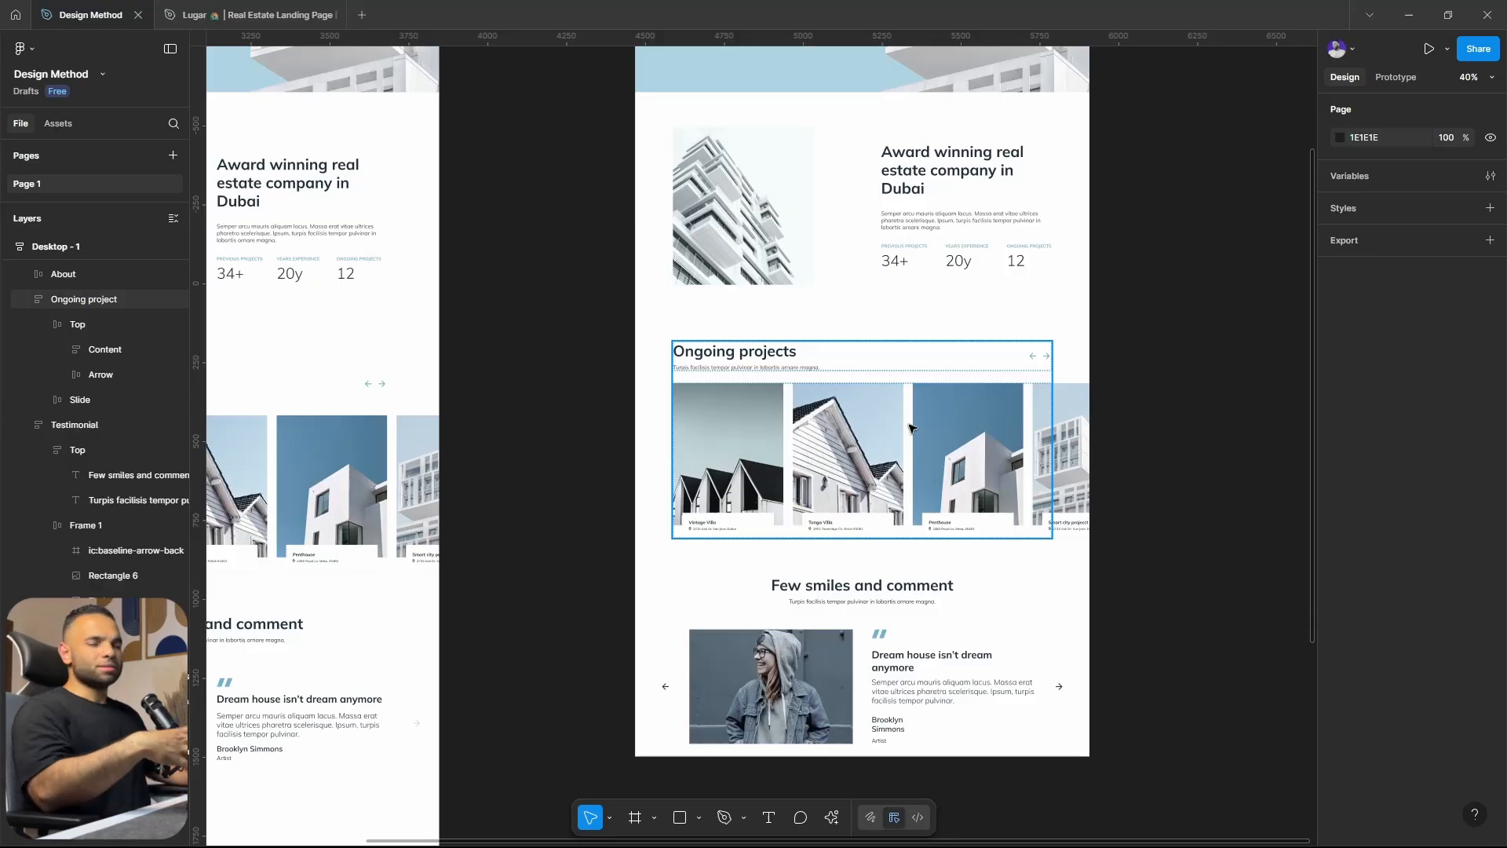
{"action": "left_click", "coordinate": [1030, 333]}
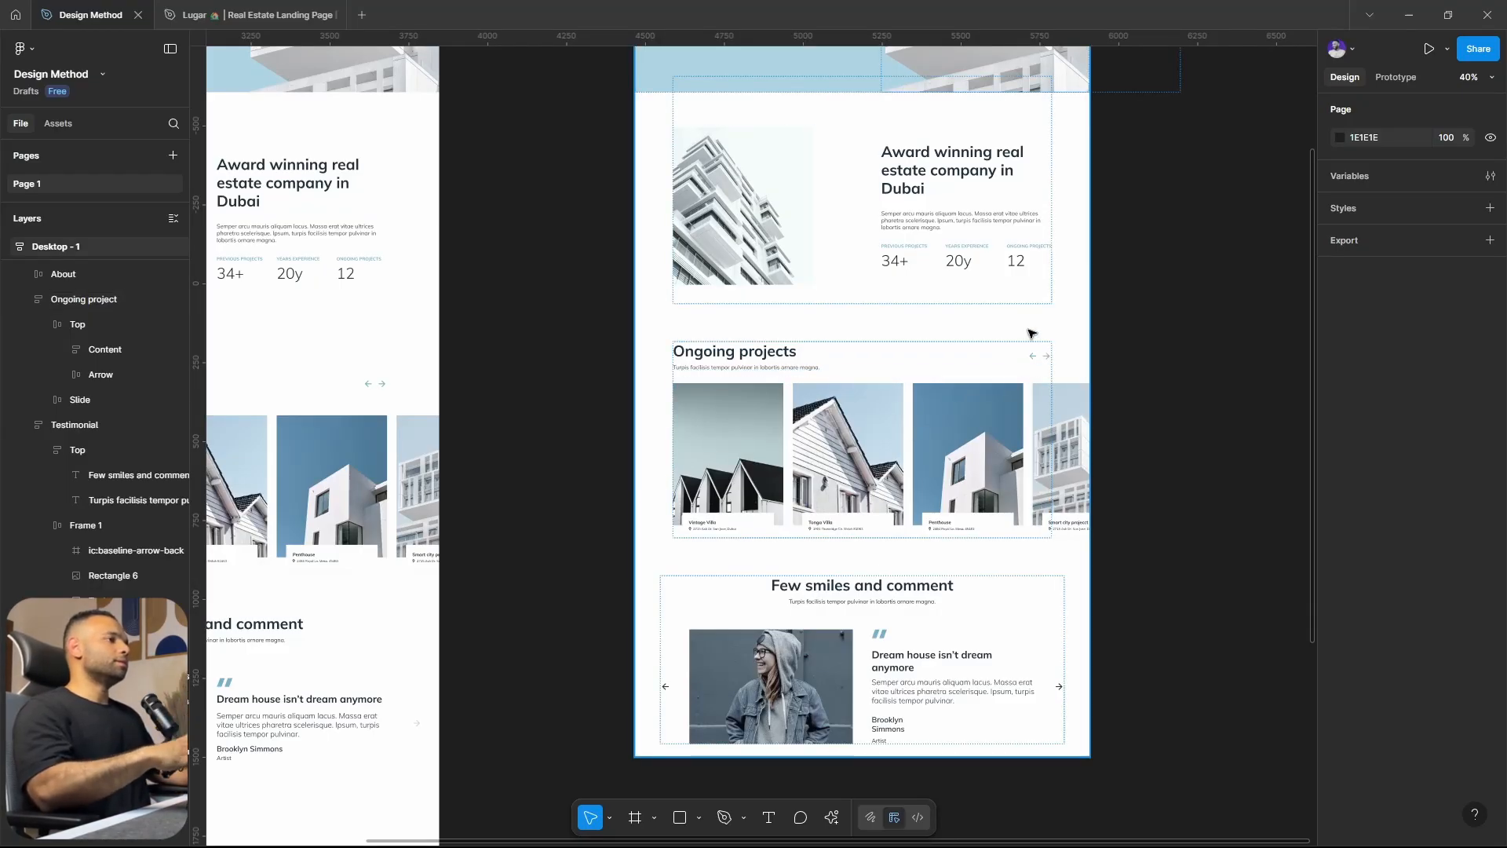
{"action": "scroll", "coordinate": [1029, 331], "scroll_direction": "down", "scroll_amount": 4}
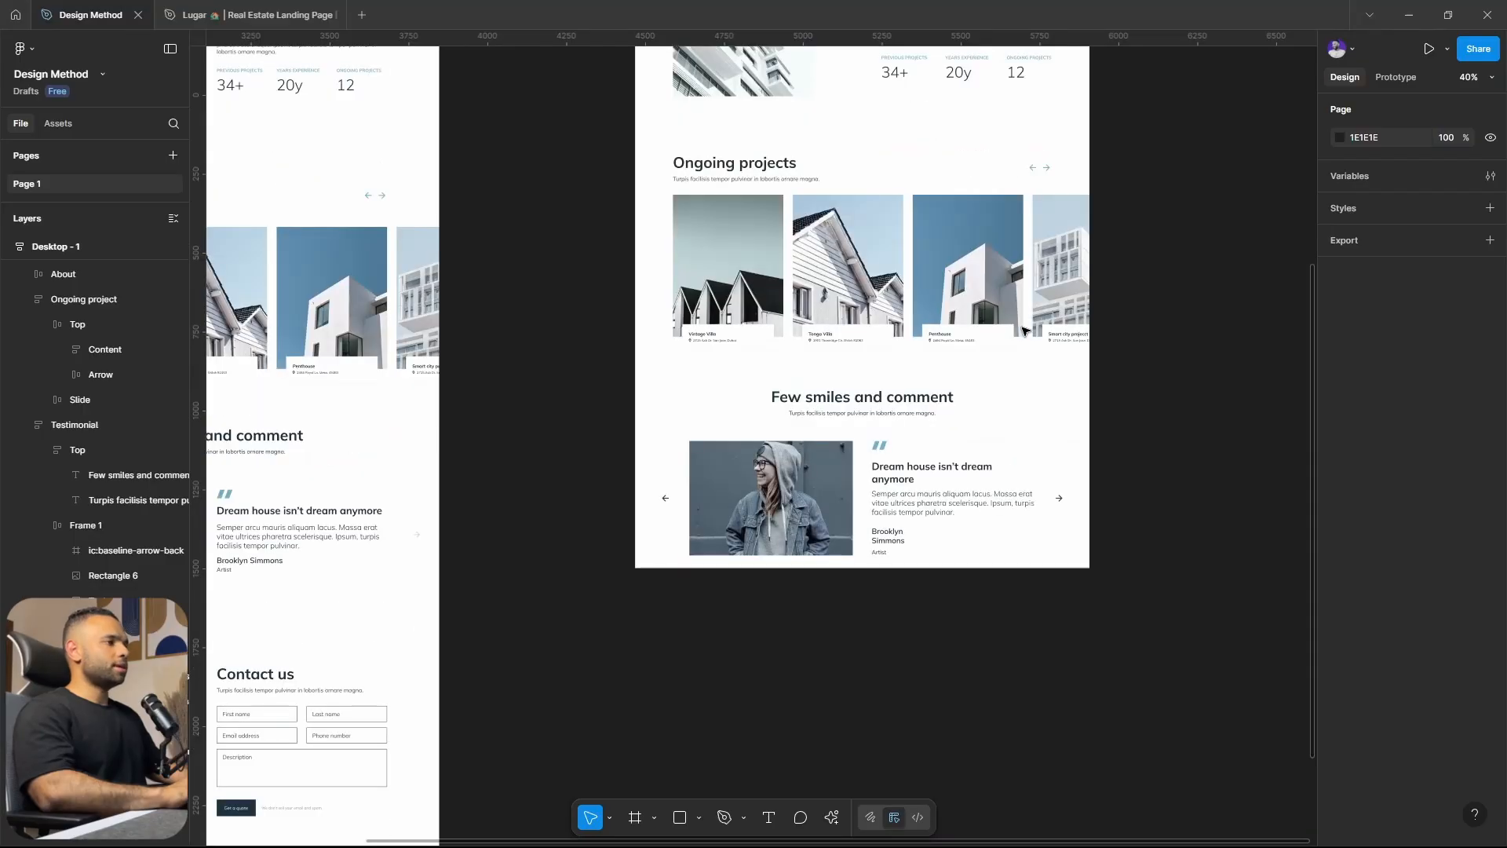
{"action": "scroll", "coordinate": [1017, 461], "scroll_direction": "down", "scroll_amount": 4}
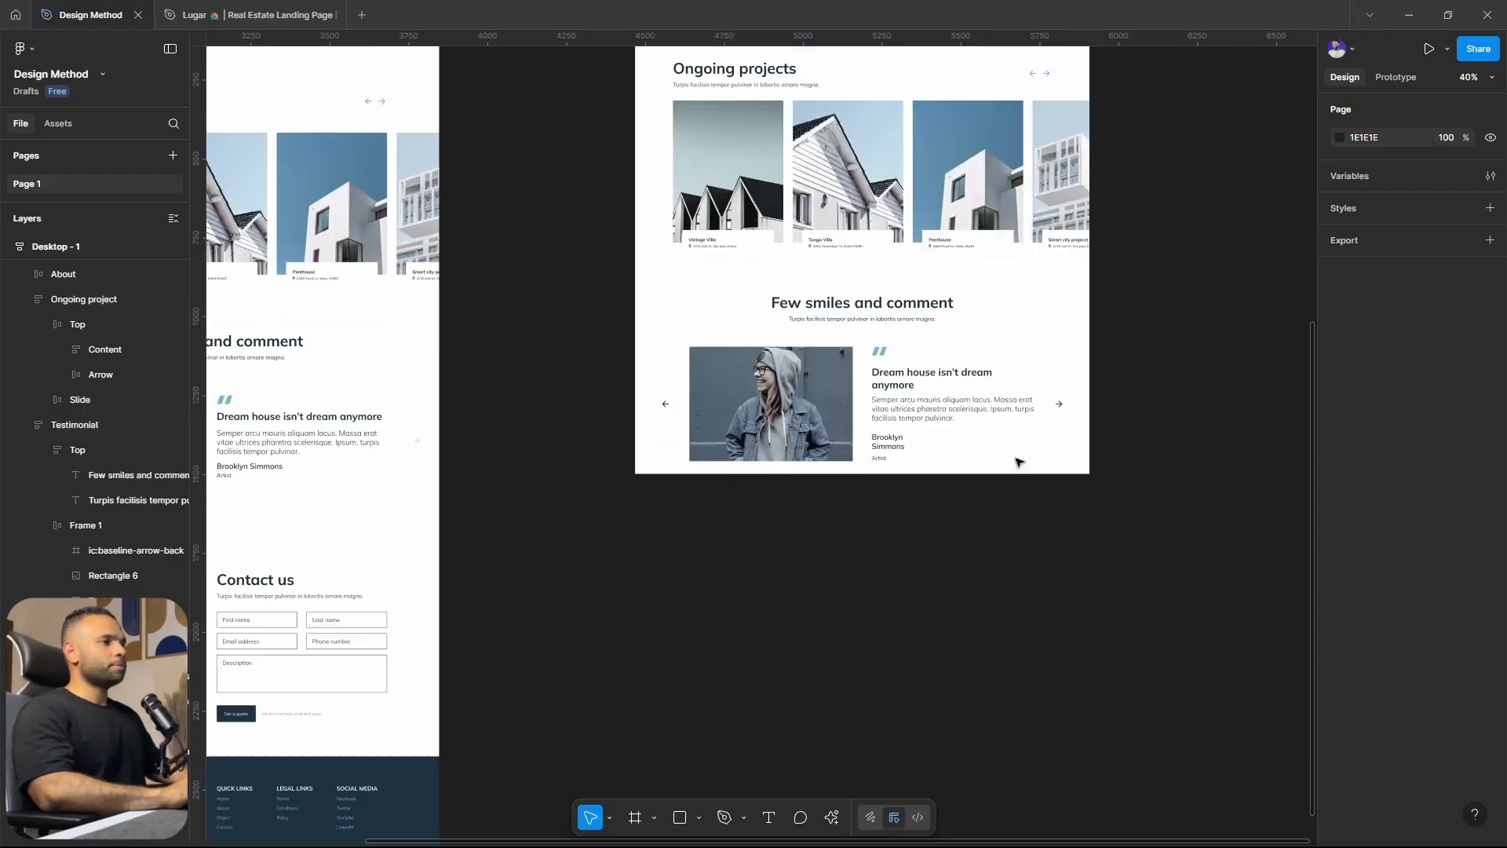
{"action": "scroll", "coordinate": [1004, 447], "scroll_direction": "down", "scroll_amount": 3}
{"action": "left_click", "coordinate": [603, 512]}
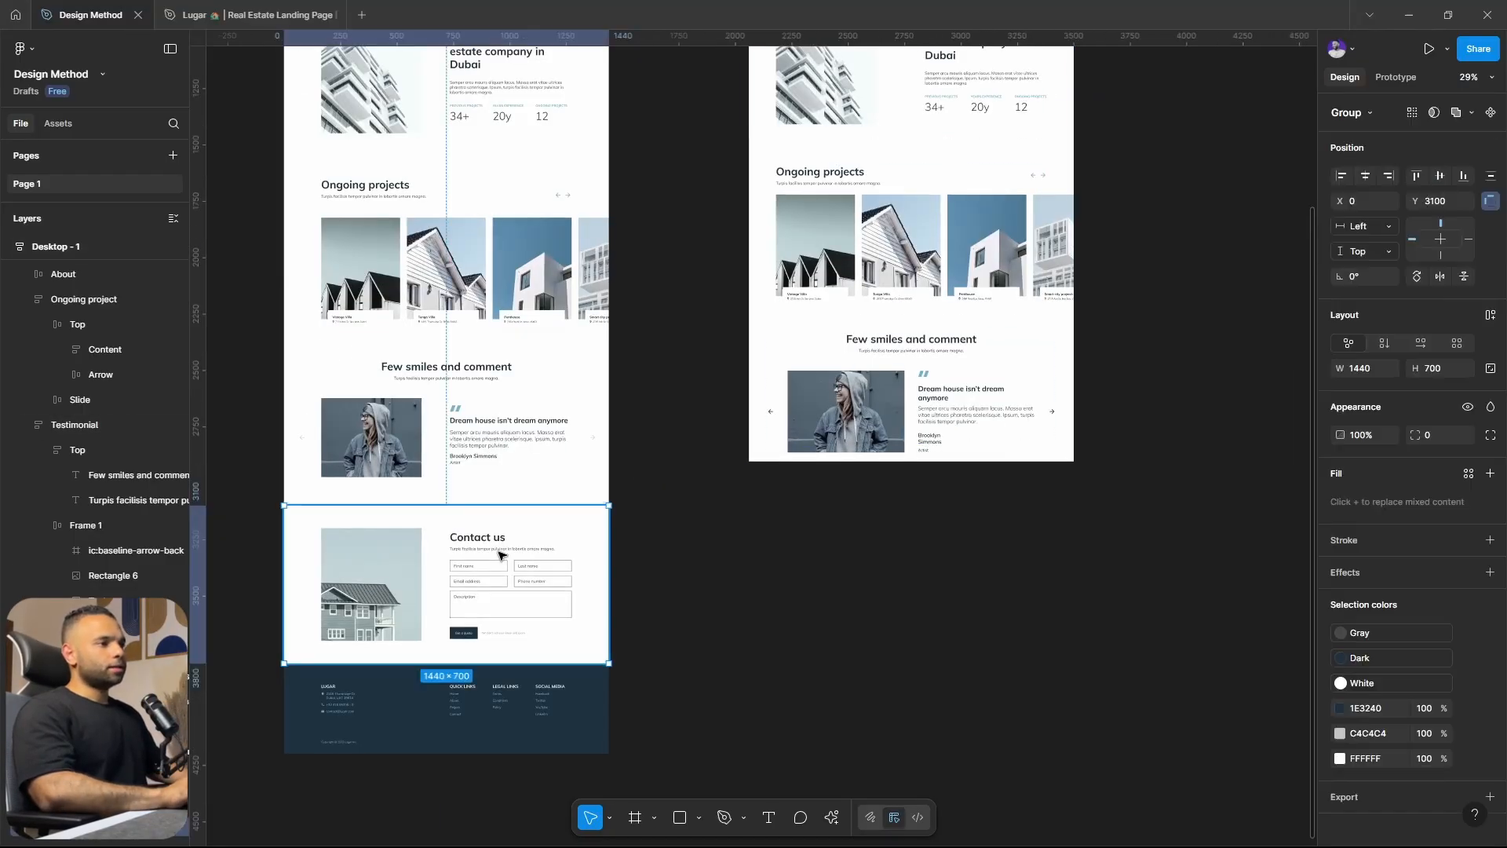
{"action": "key", "text": "ctrl+v"}
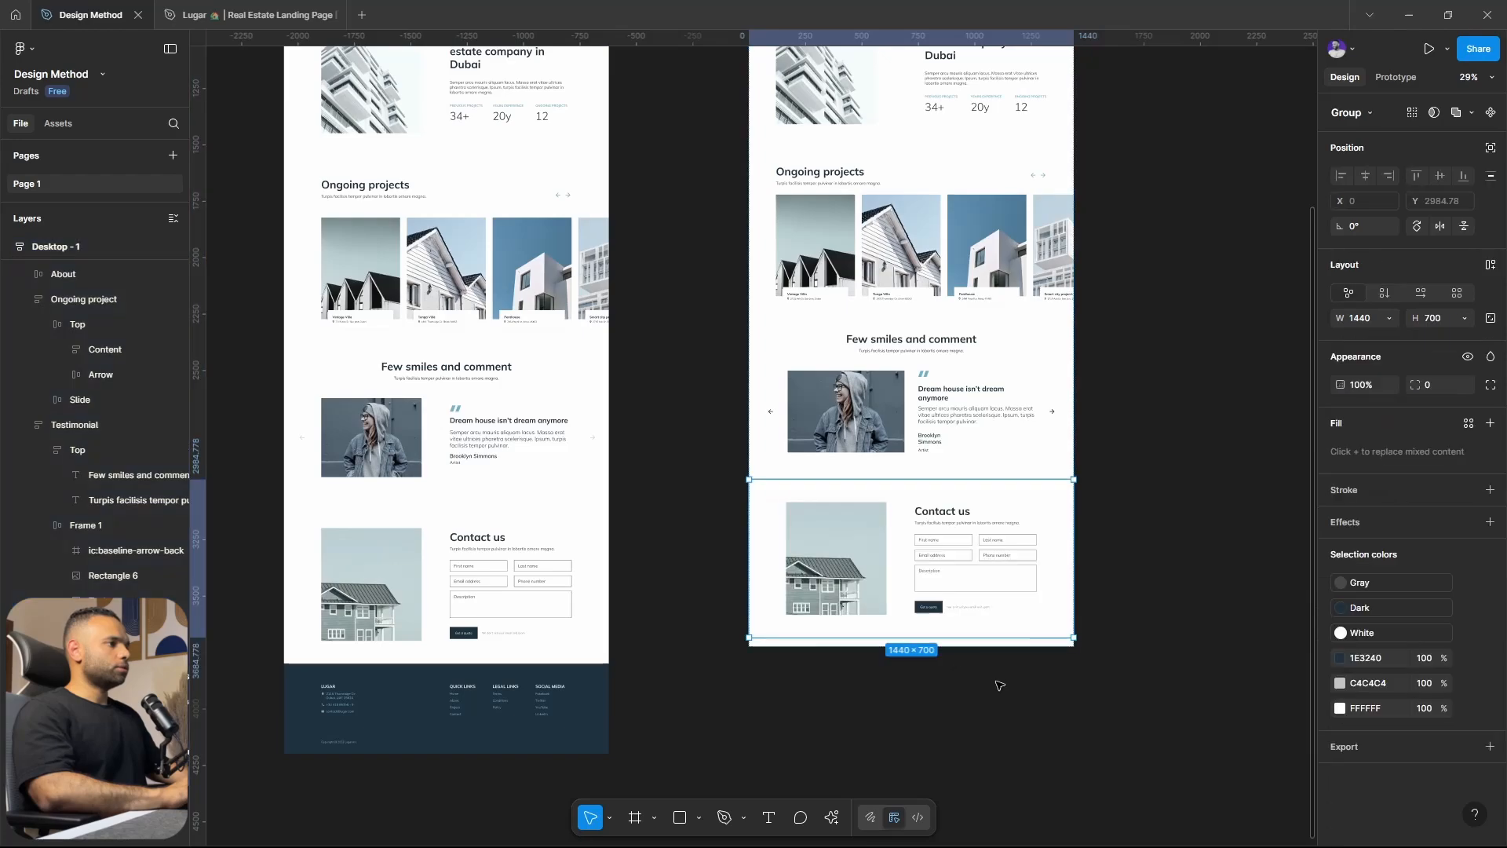
Delete the bg layer from the pasted Contact group and add auto layout to the group.
{"action": "scroll", "coordinate": [1126, 650], "scroll_direction": "up", "scroll_amount": 3}
{"action": "scroll", "coordinate": [1036, 677], "scroll_direction": "down", "scroll_amount": 3}
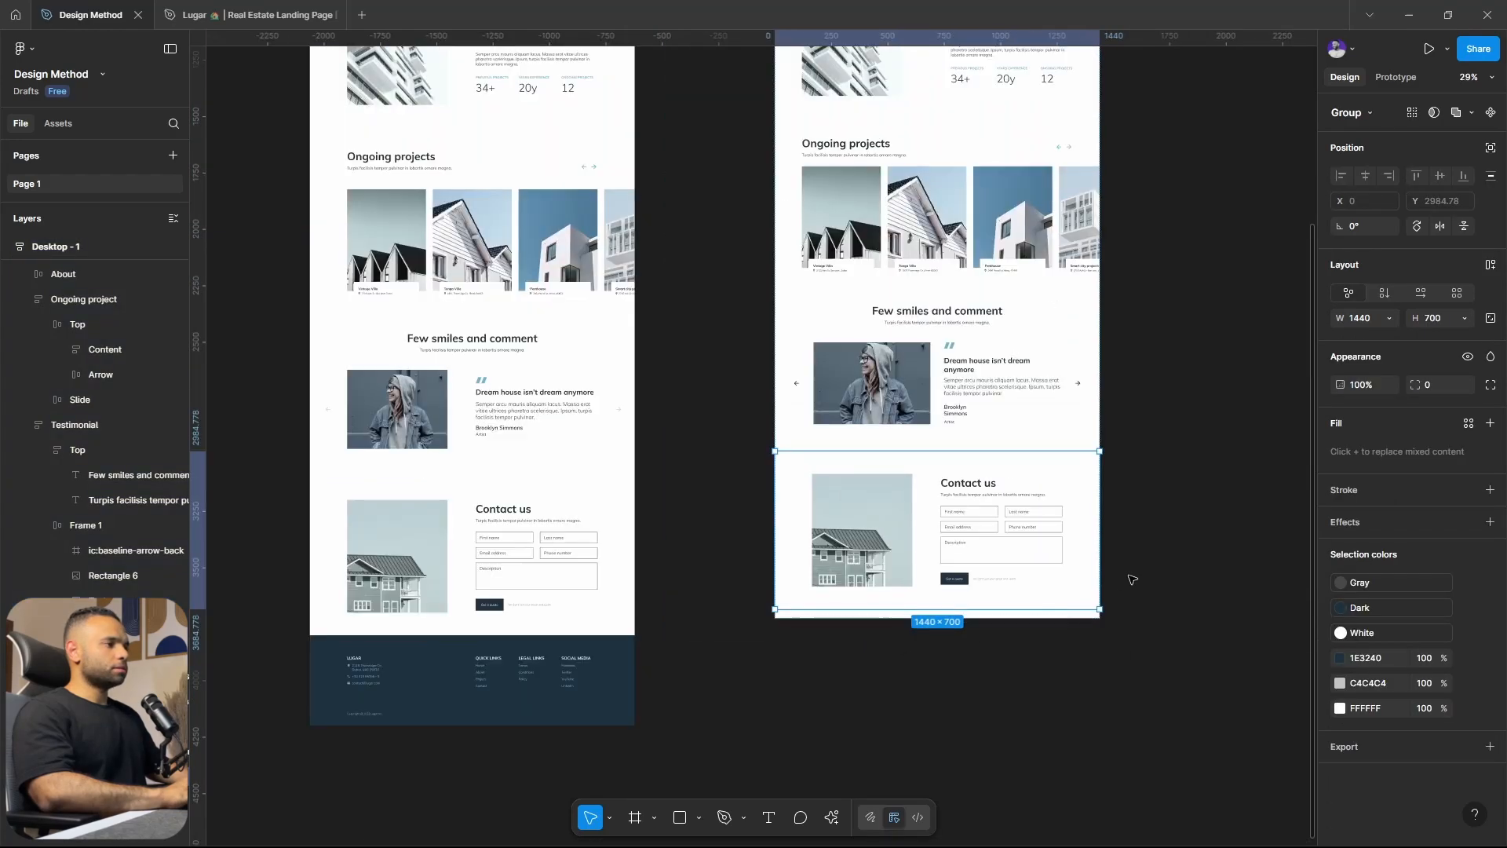
{"action": "scroll", "coordinate": [970, 581], "scroll_direction": "up", "scroll_amount": 4}
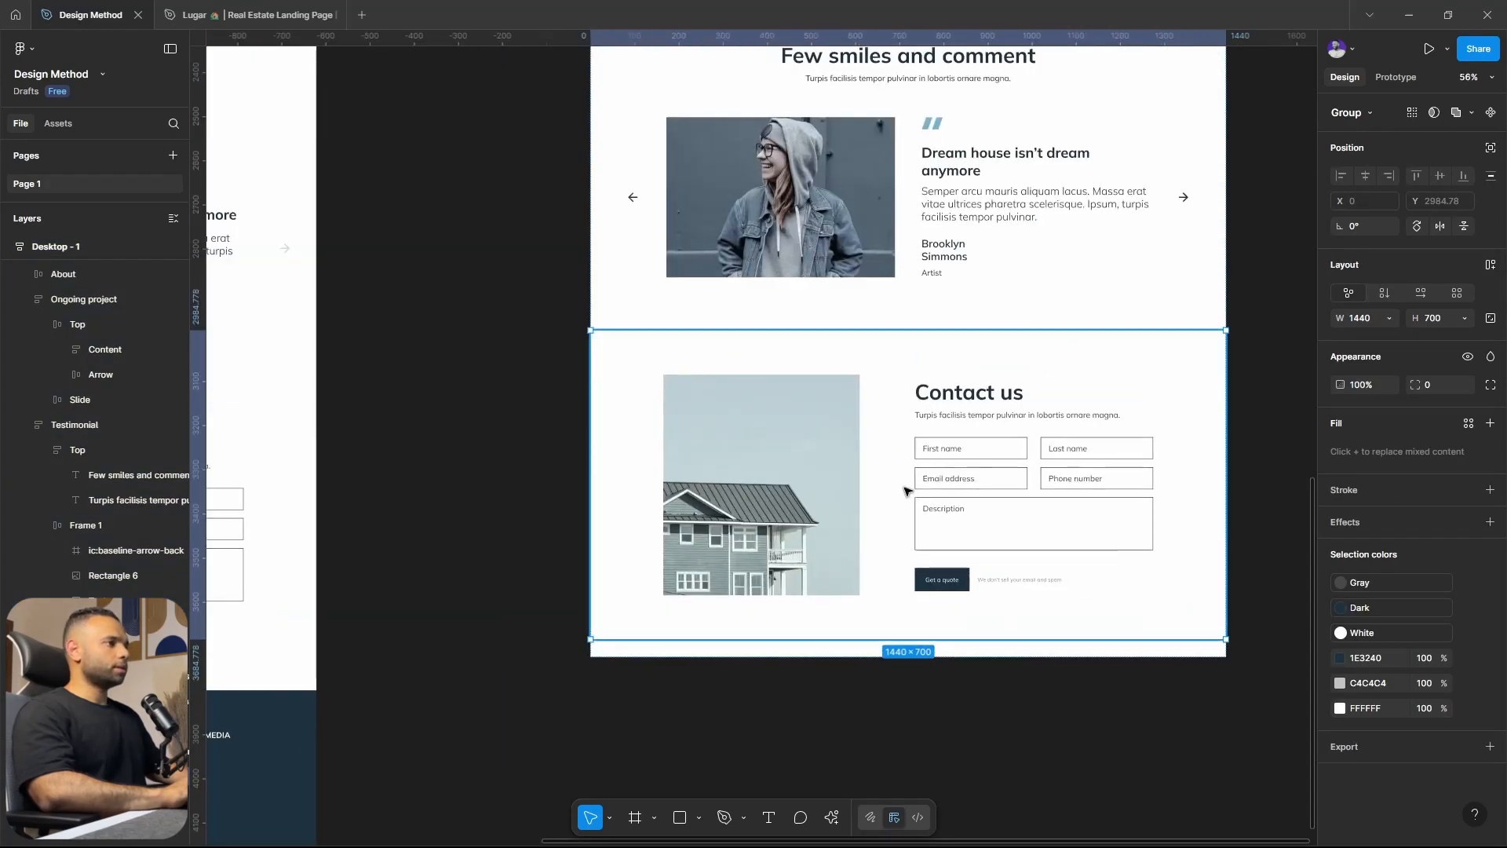
{"action": "double_click", "coordinate": [650, 403]}
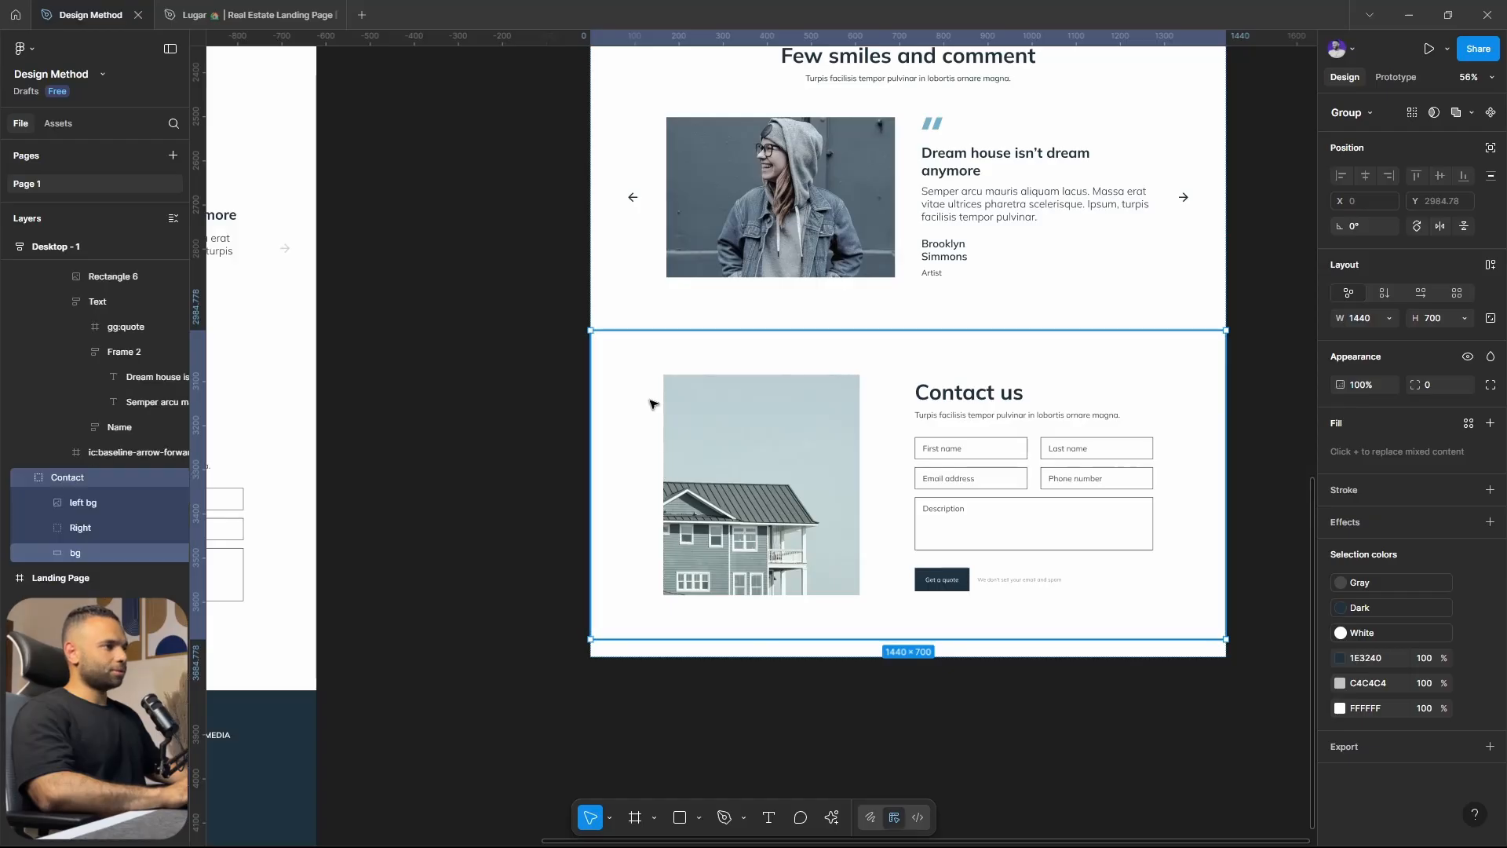
{"action": "key", "text": "Delete"}
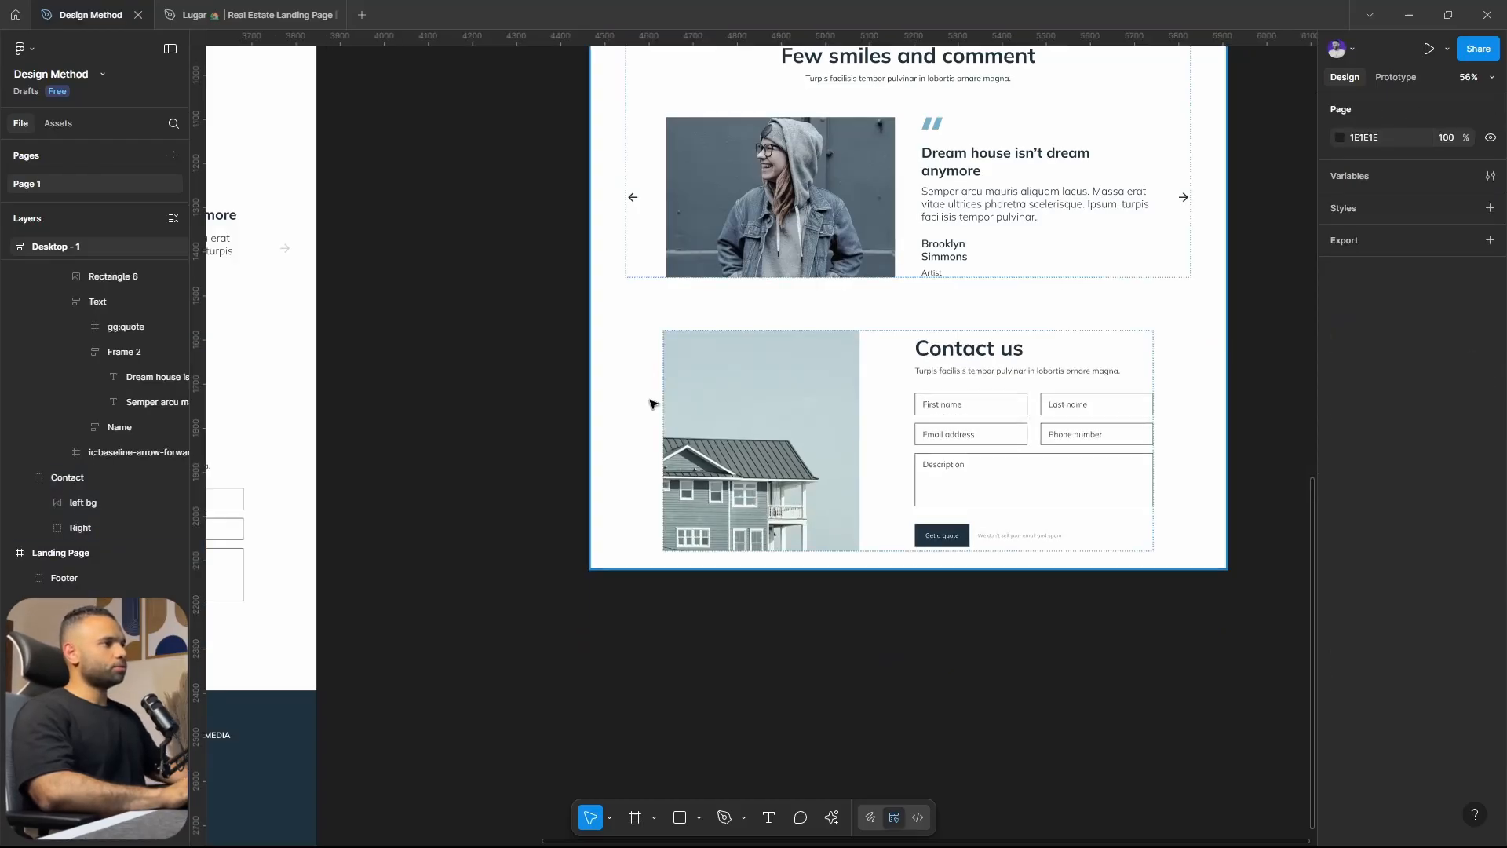
{"action": "left_click", "coordinate": [773, 391]}
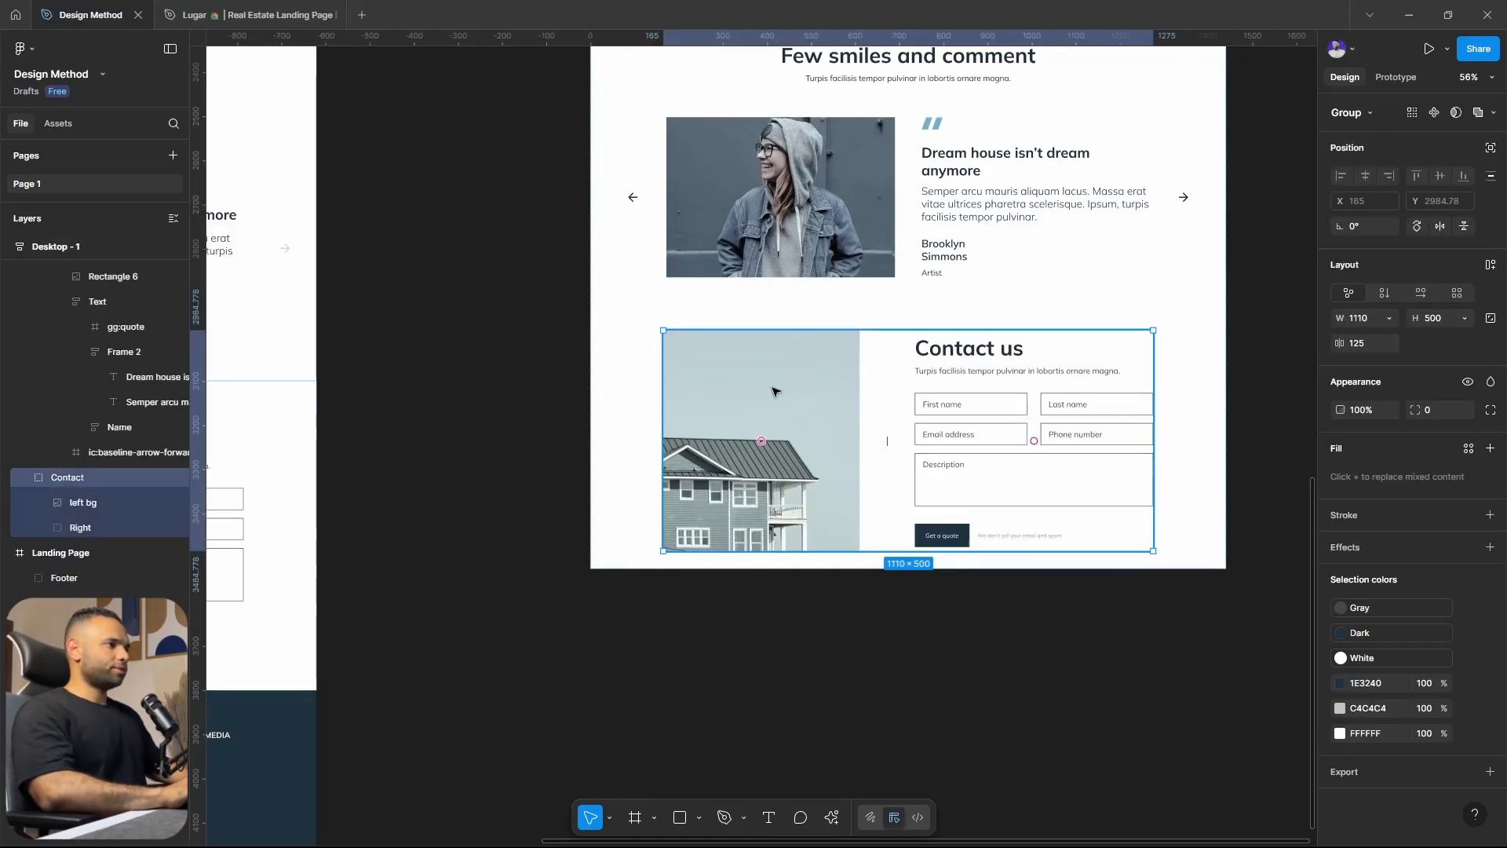
{"action": "key", "text": "shift+a"}
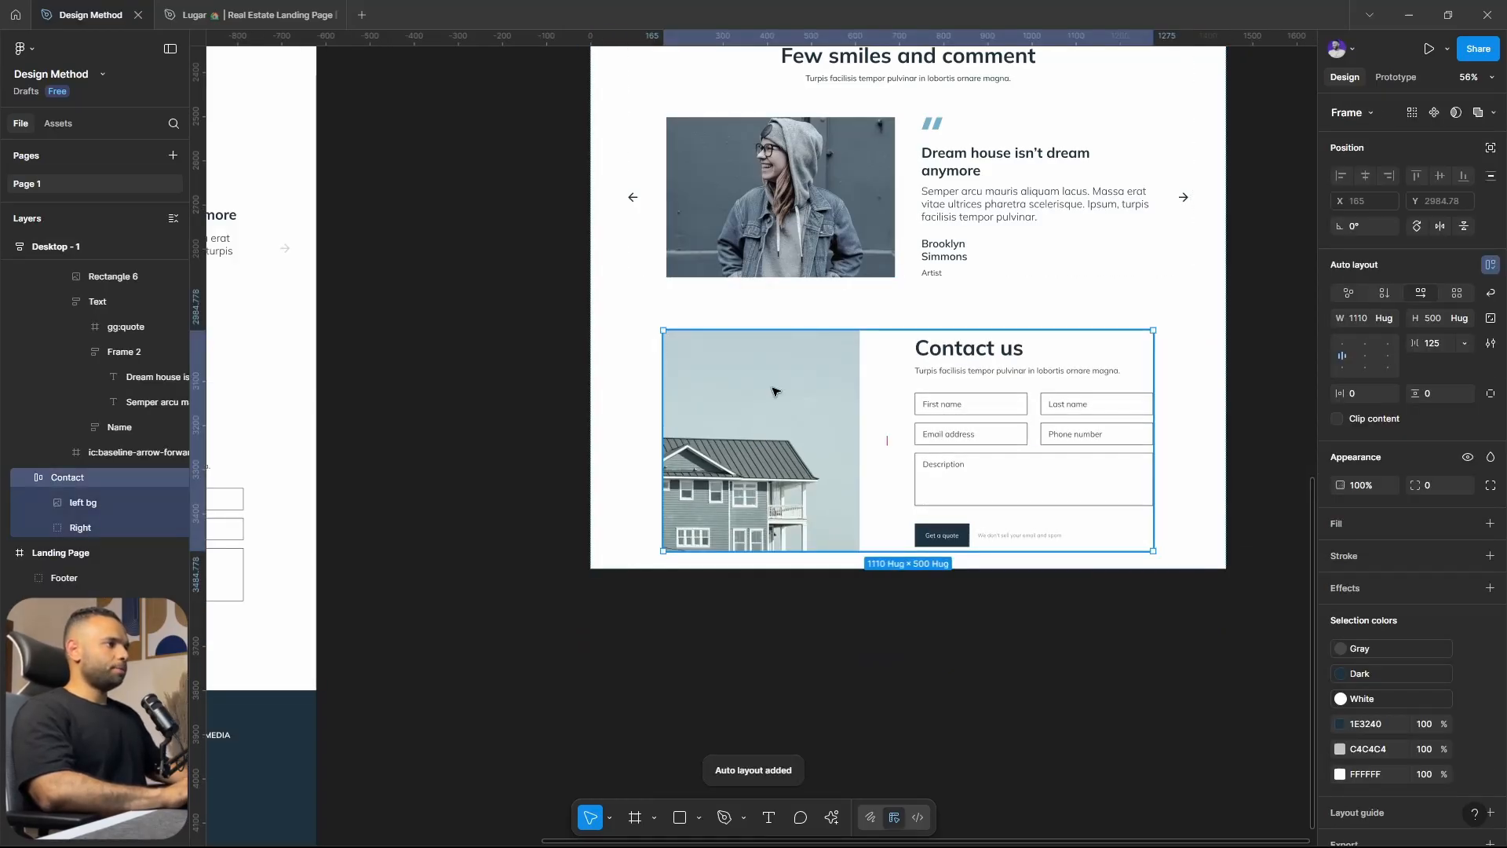
Add auto layout to the Right group holding the contact form and set its direction to vertical.
{"action": "left_click", "coordinate": [994, 471]}
{"action": "scroll", "coordinate": [1161, 470], "scroll_direction": "up", "scroll_amount": 3}
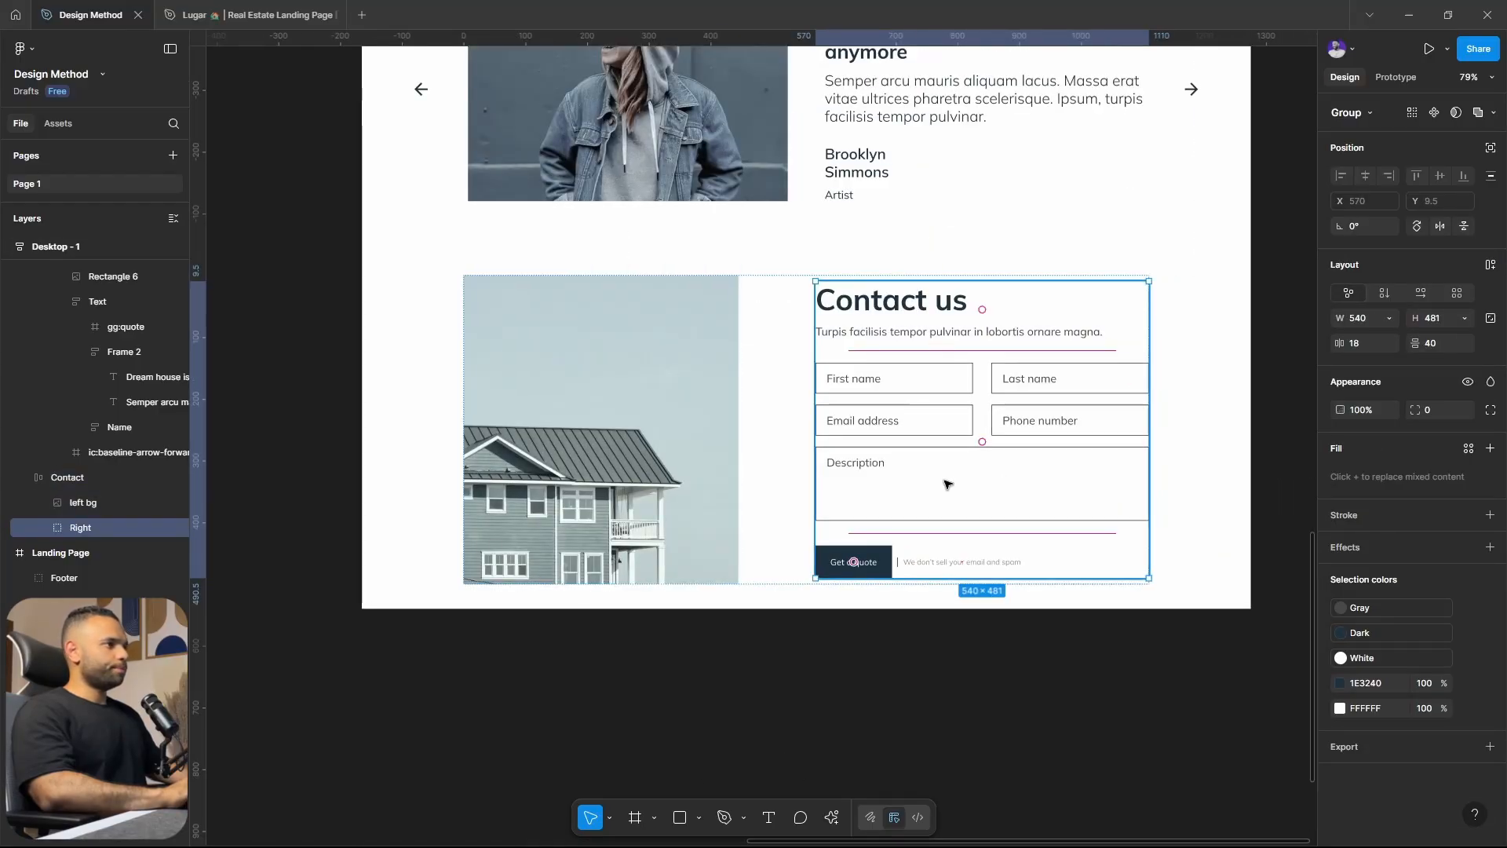
{"action": "key", "text": "shift+a"}
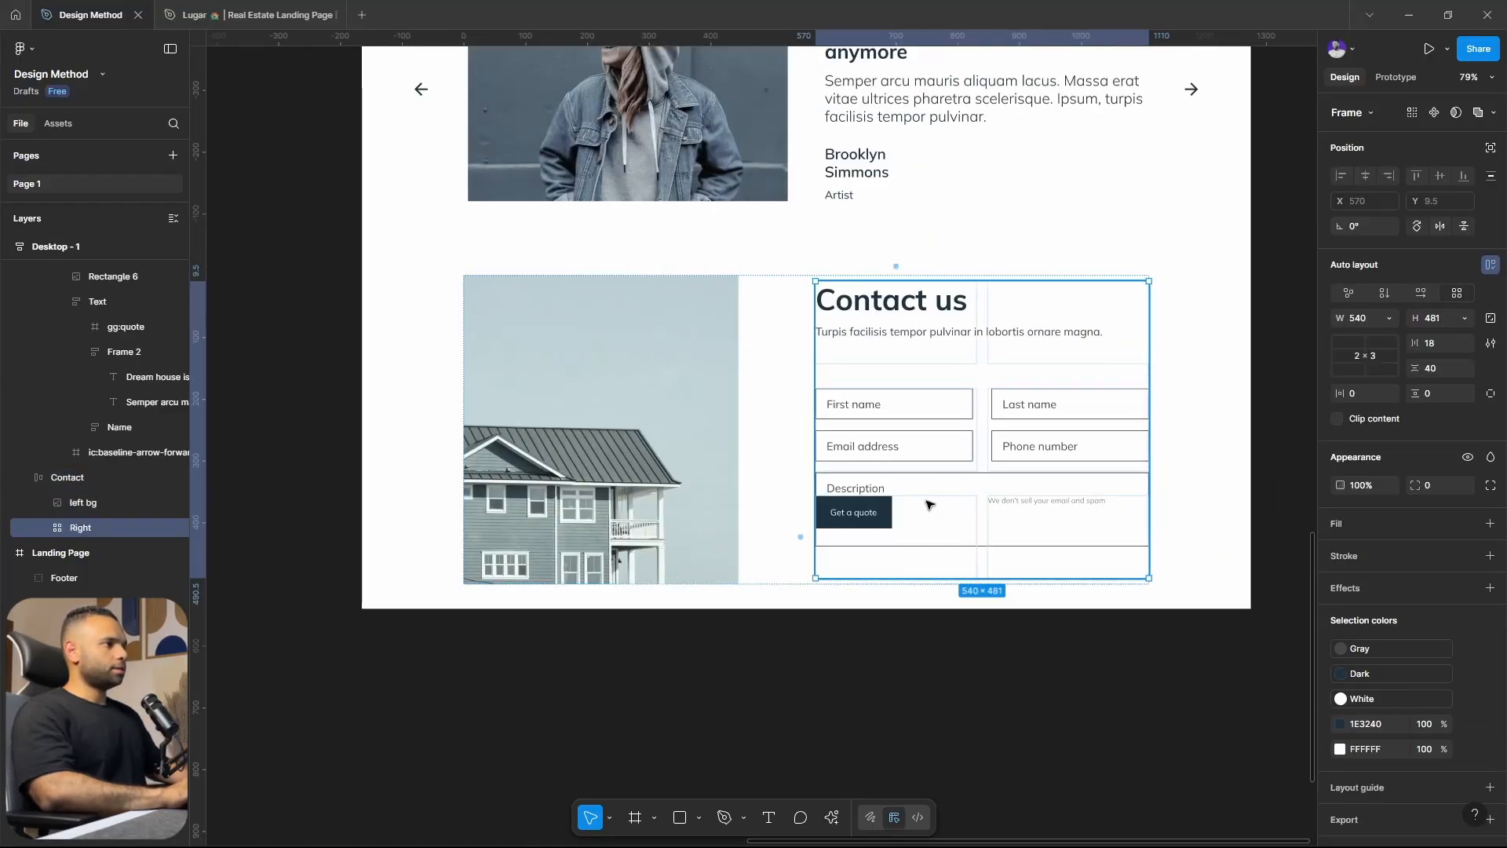
{"action": "left_click", "coordinate": [1387, 294]}
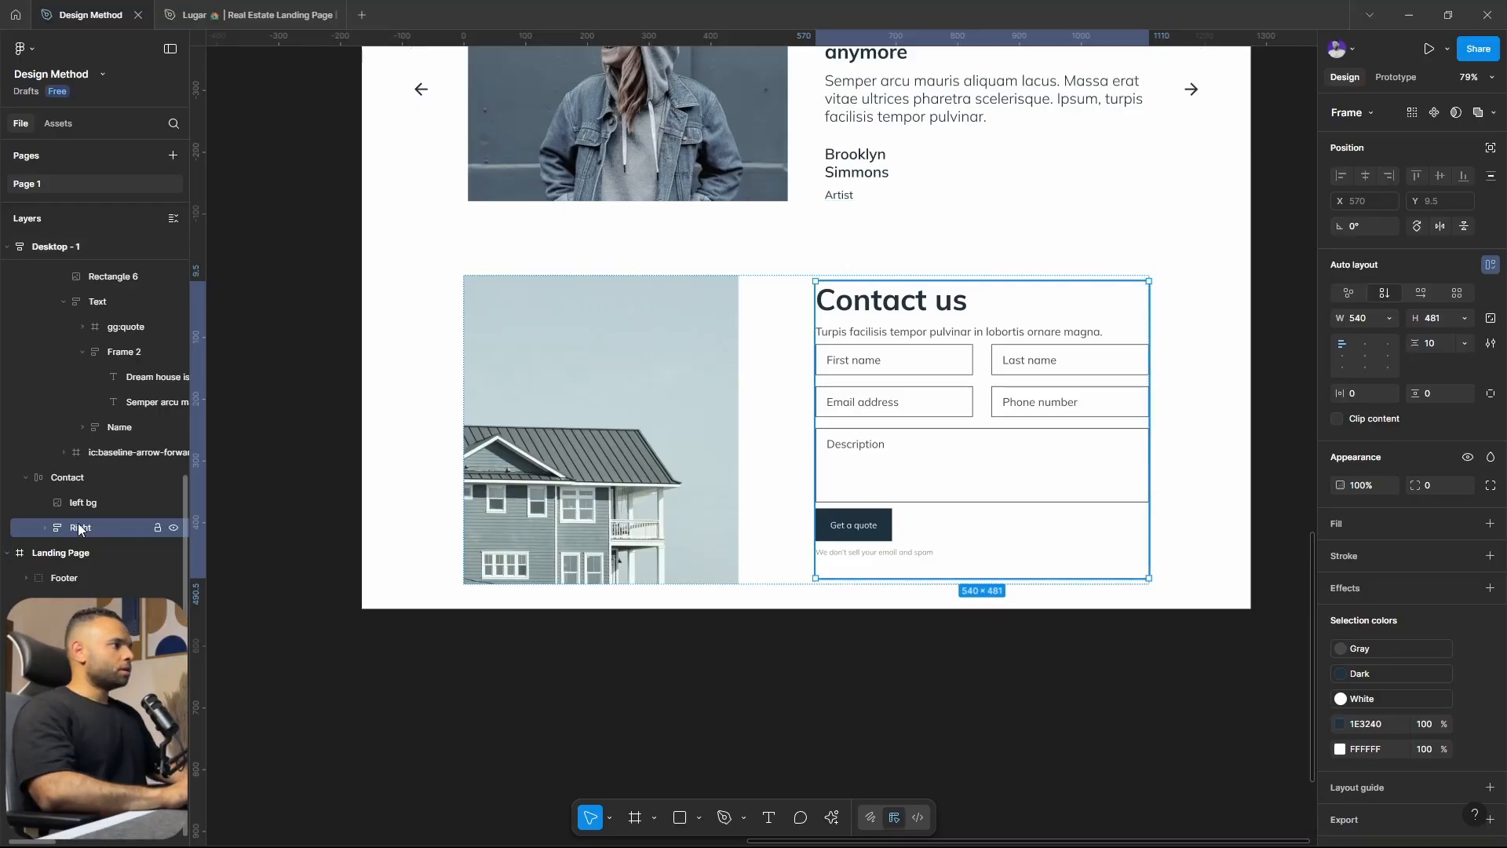
Set the contact form column's vertical gap to 24 and its height to hug contents.
{"action": "left_click", "coordinate": [1429, 345]}
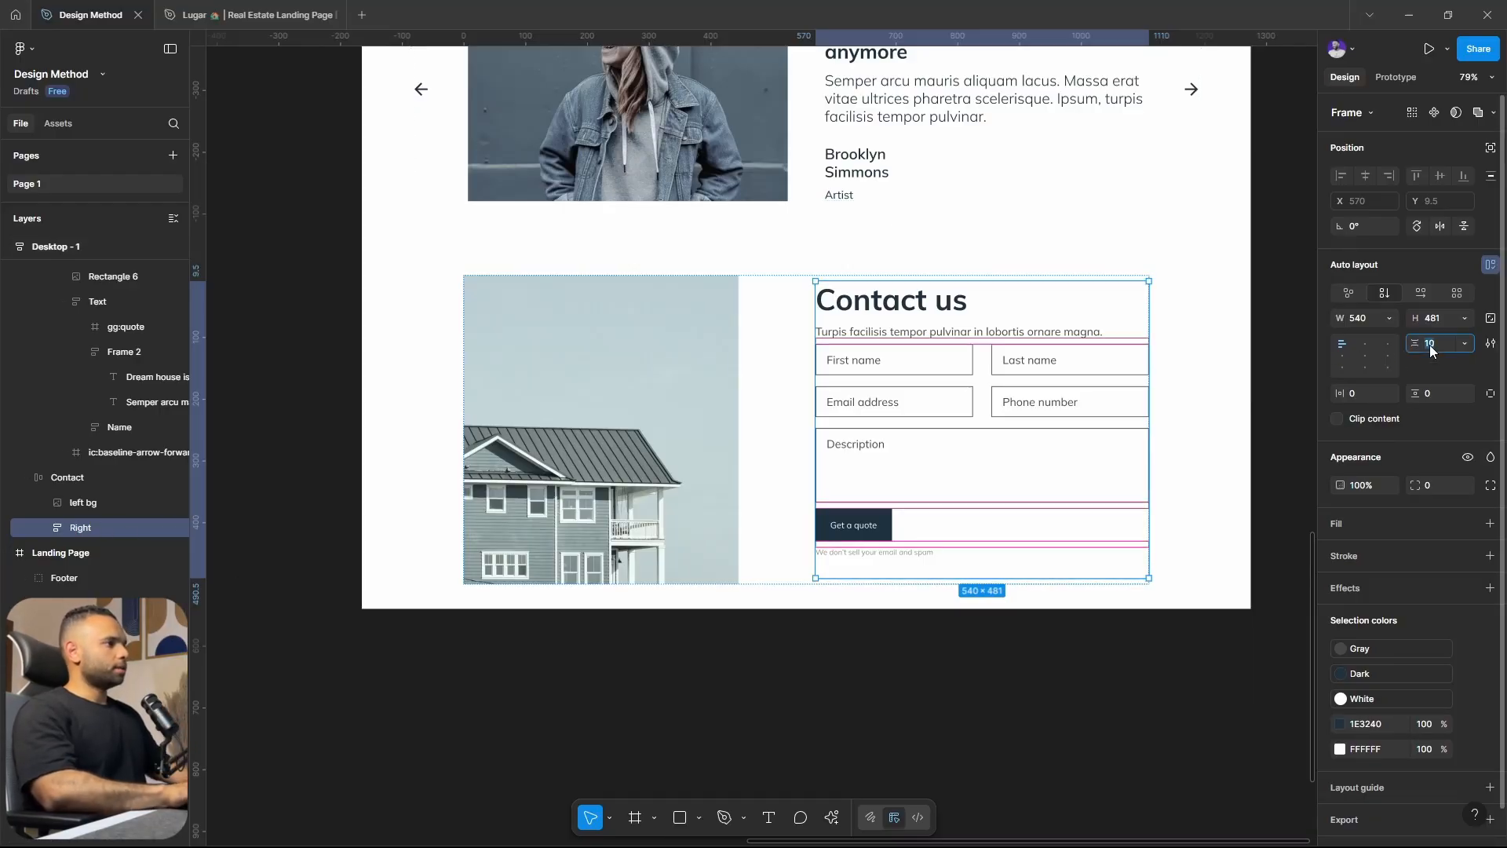
{"action": "type", "text": "24"}
{"action": "key", "text": "Return"}
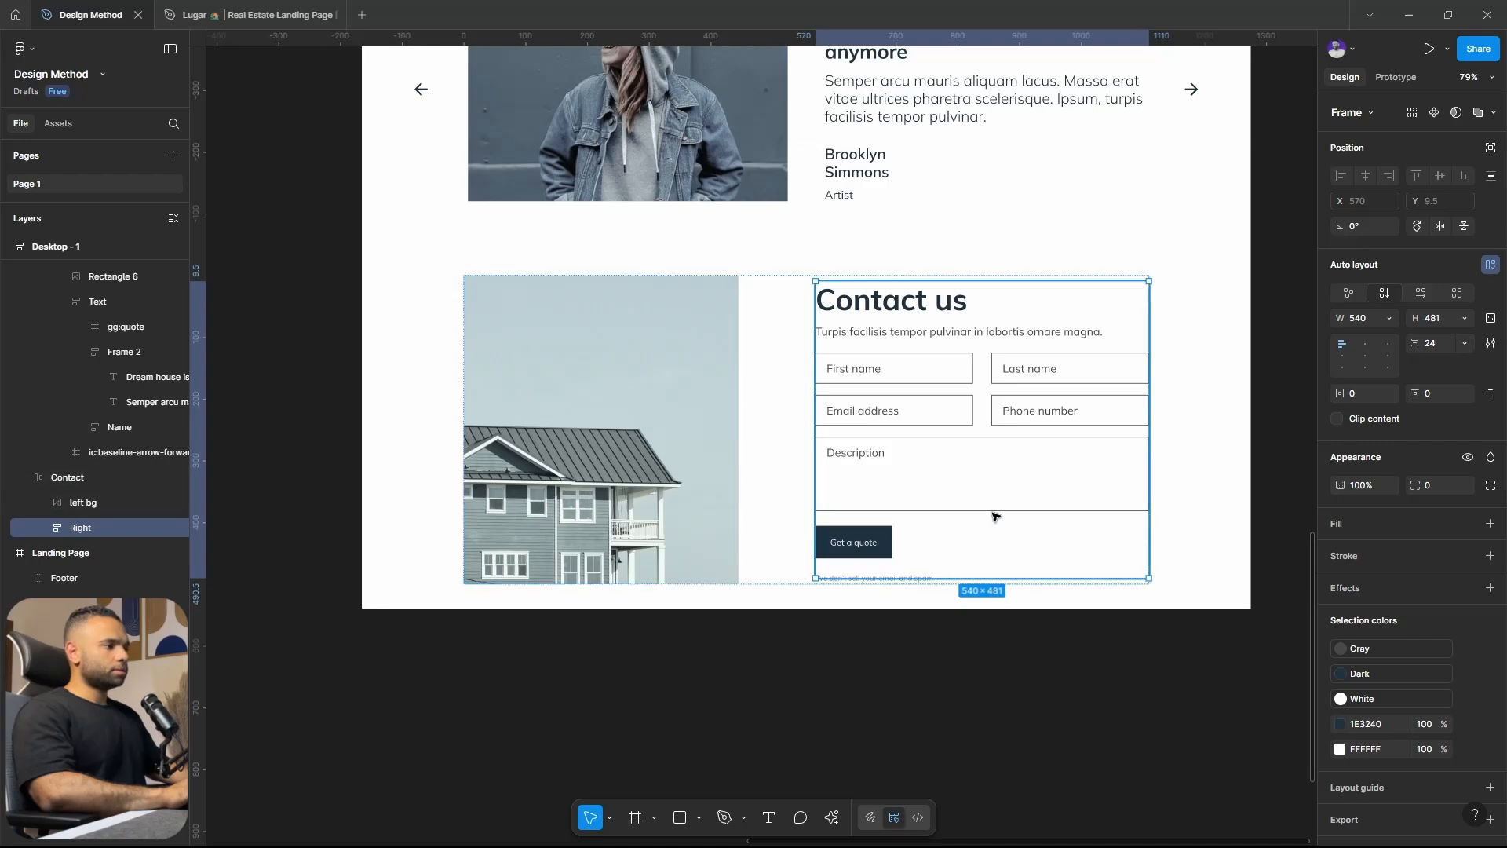
{"action": "left_click", "coordinate": [1467, 319]}
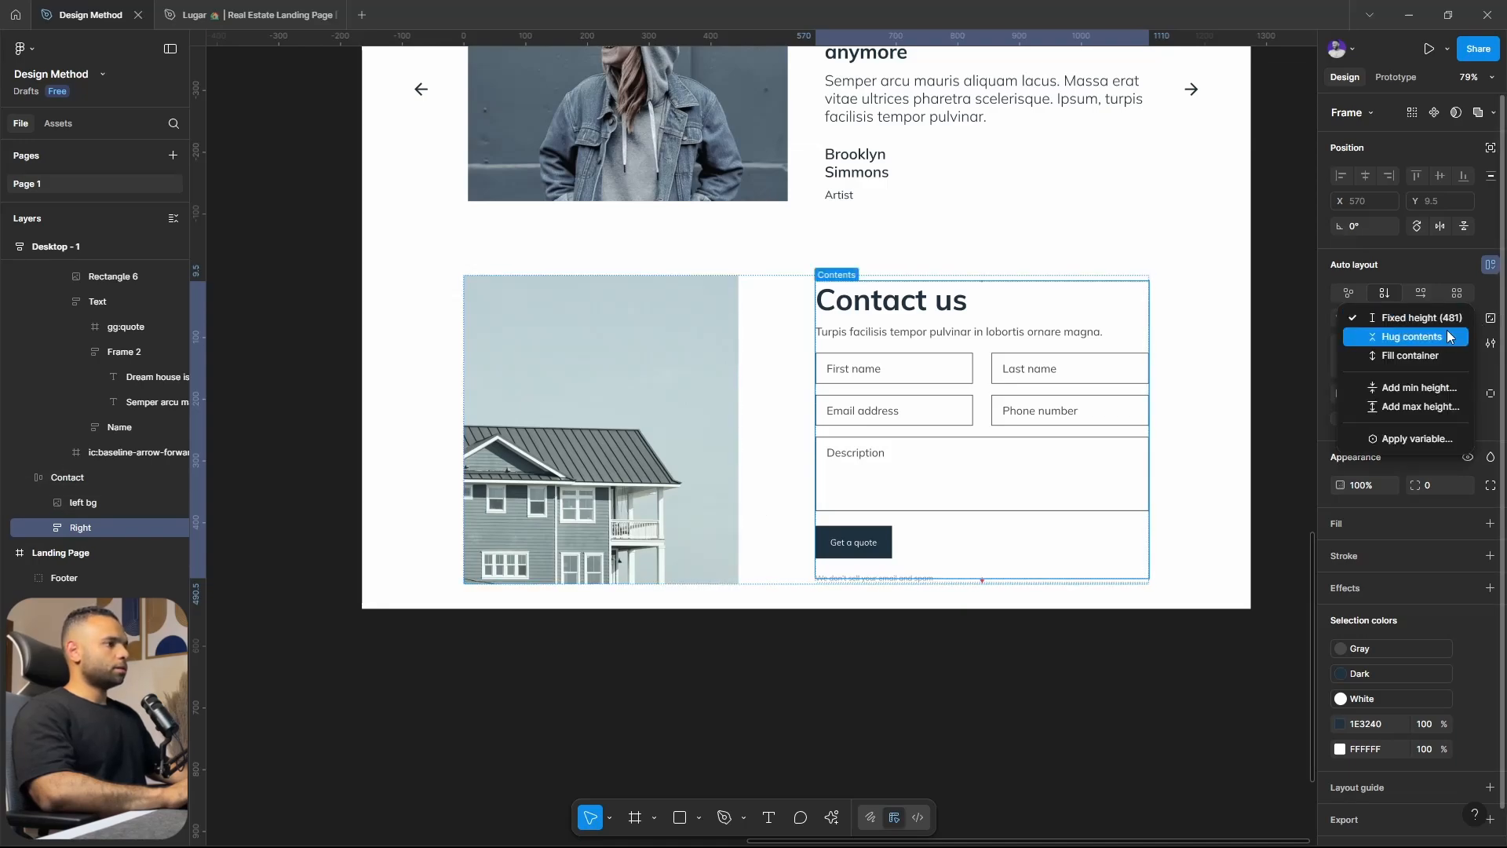
{"action": "left_click", "coordinate": [1449, 336]}
Set the height of the contact section's house image to fill container.
{"action": "left_click", "coordinate": [774, 377]}
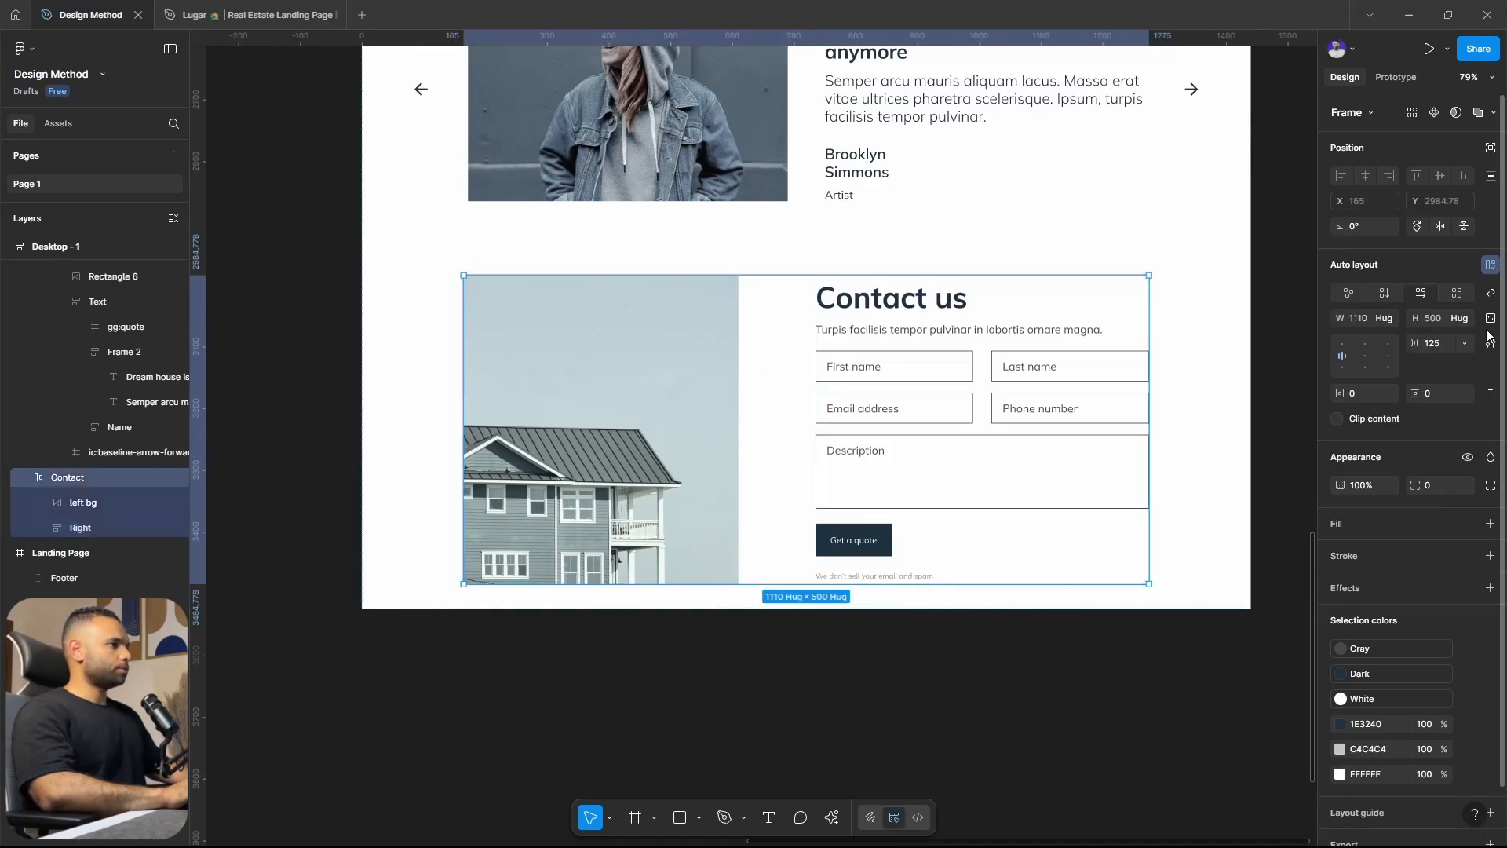
{"action": "left_click", "coordinate": [1009, 431]}
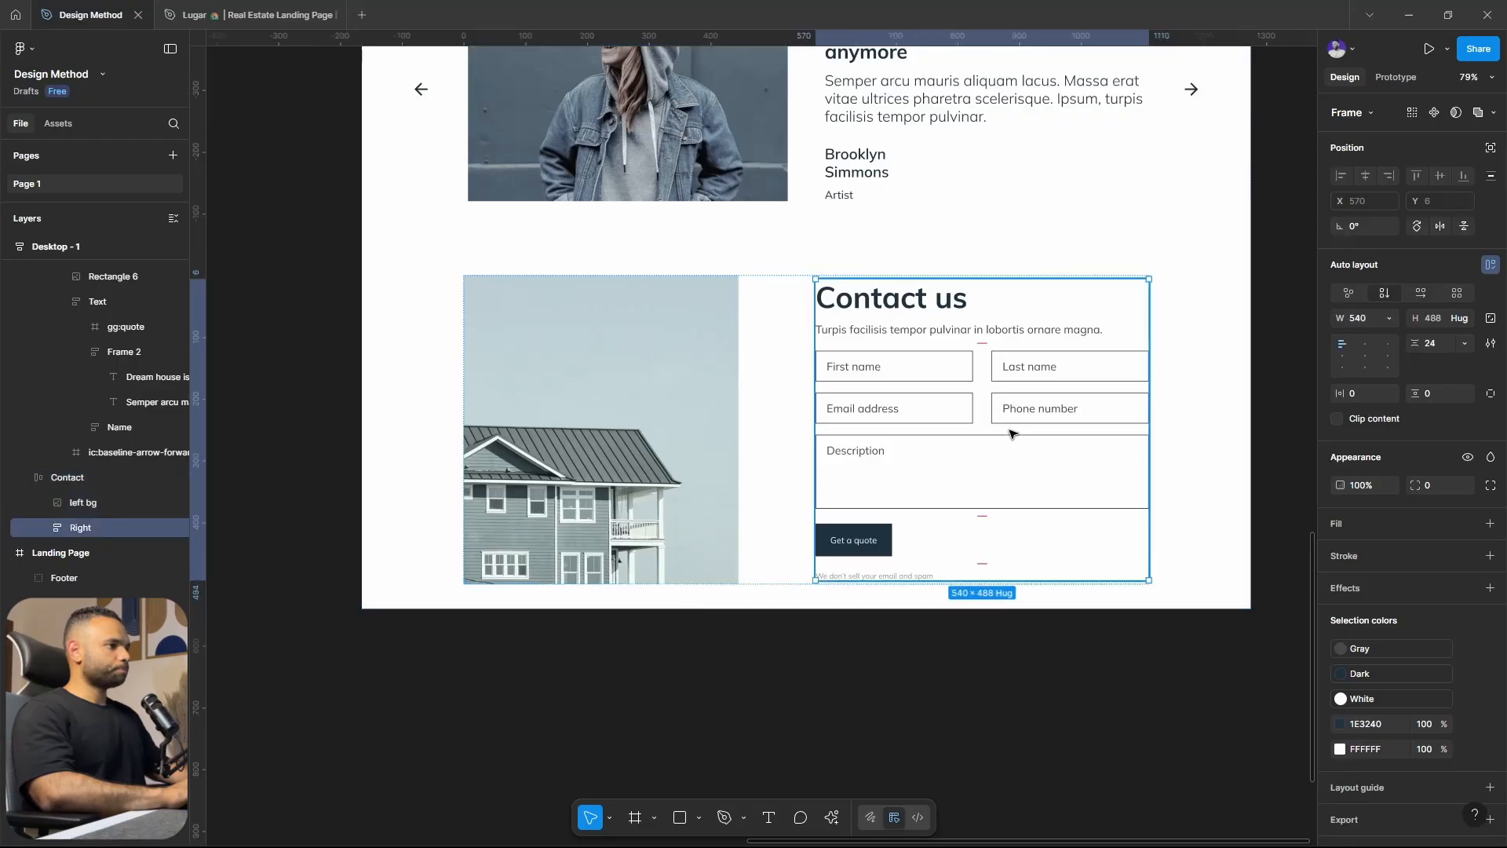
{"action": "left_click", "coordinate": [653, 394]}
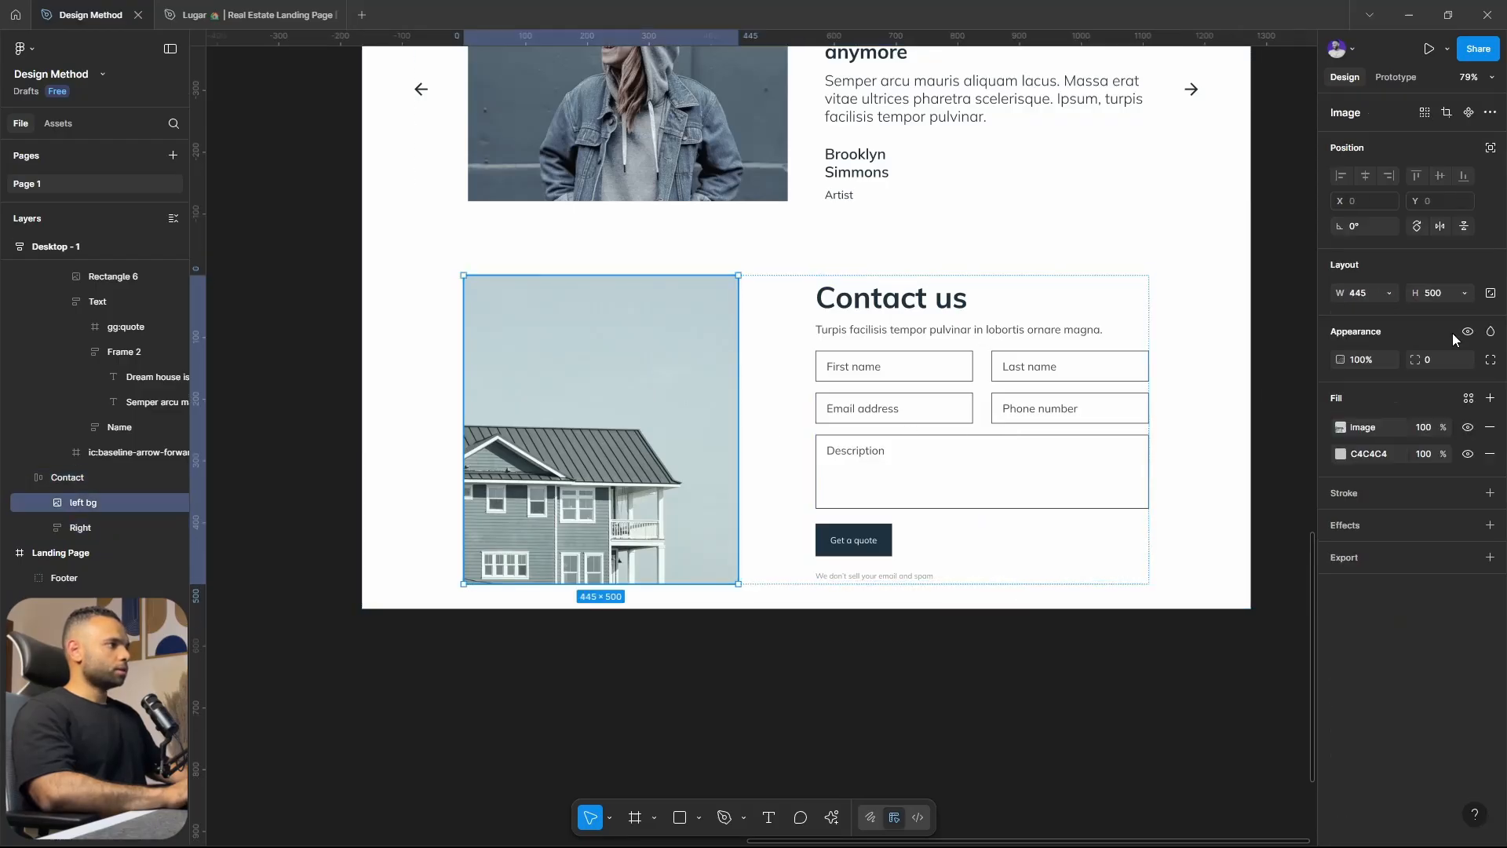
{"action": "left_click", "coordinate": [1465, 293]}
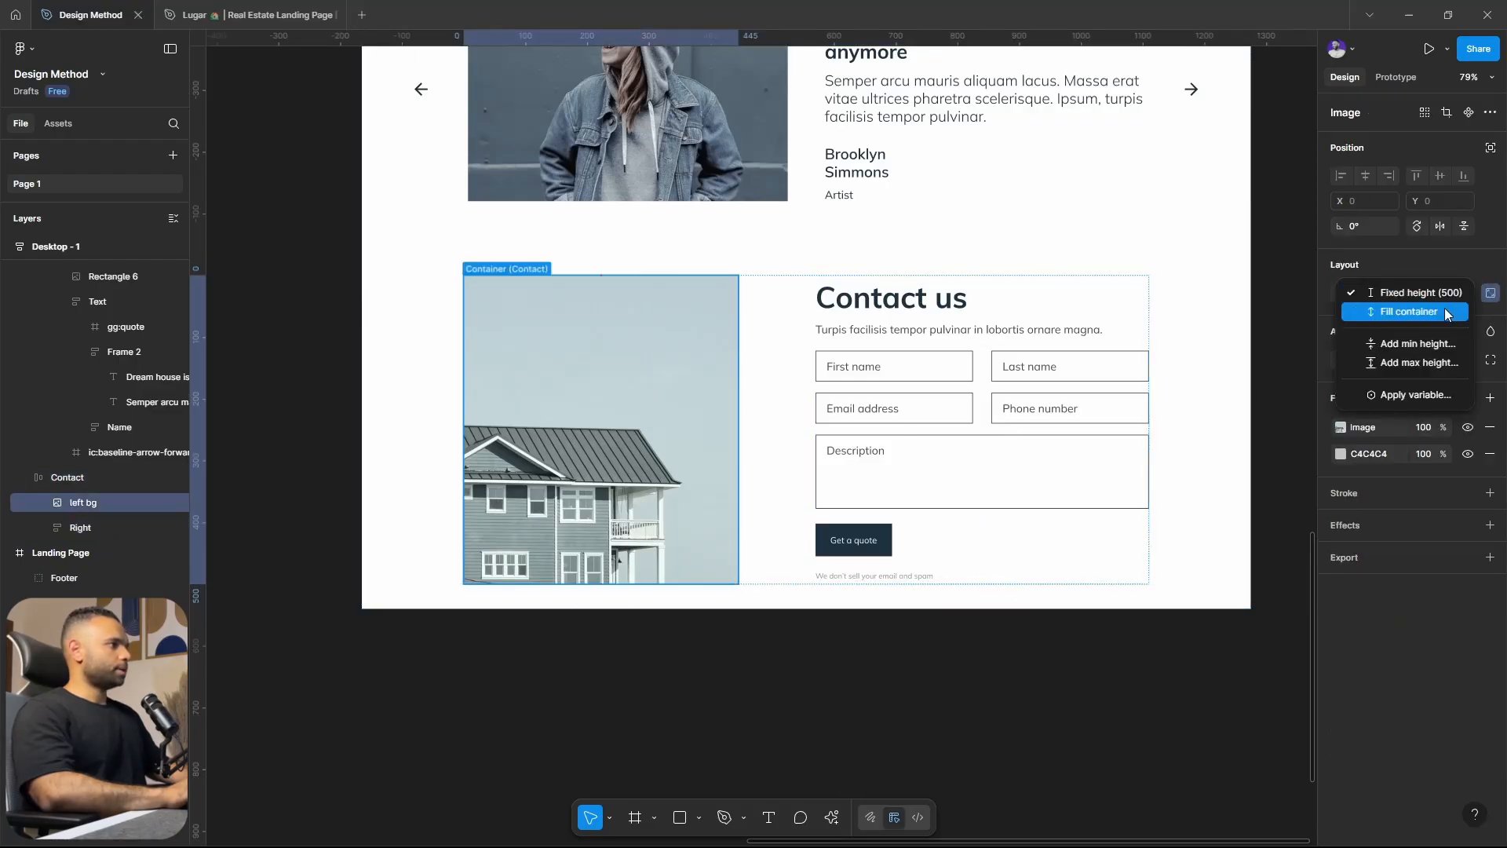
{"action": "left_click", "coordinate": [1406, 310]}
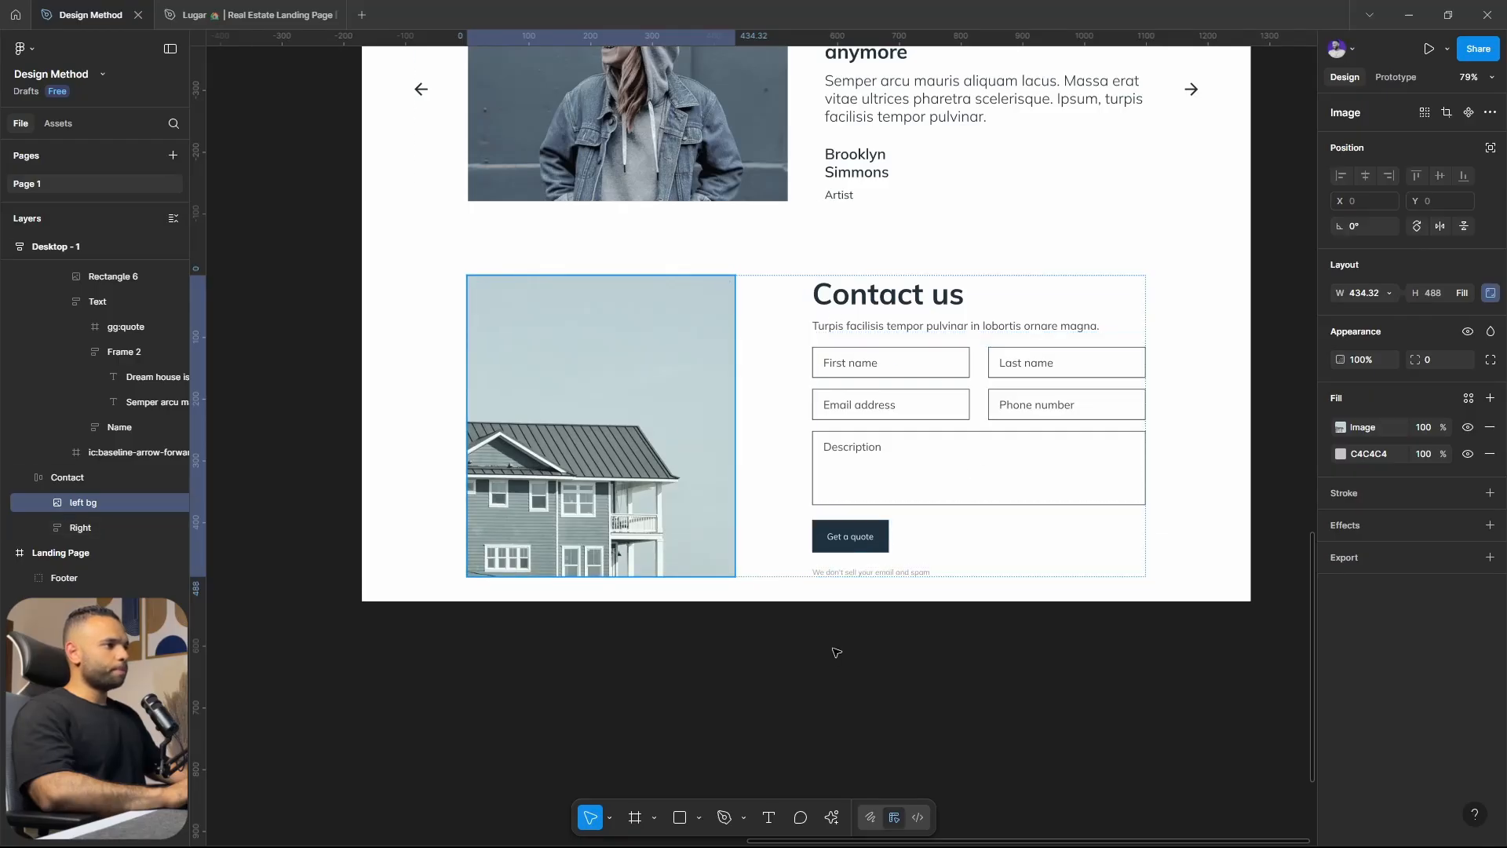
Put the First name and Last name fields in one auto layout row, and Email address and Phone number in another.
{"action": "left_click", "coordinate": [859, 449]}
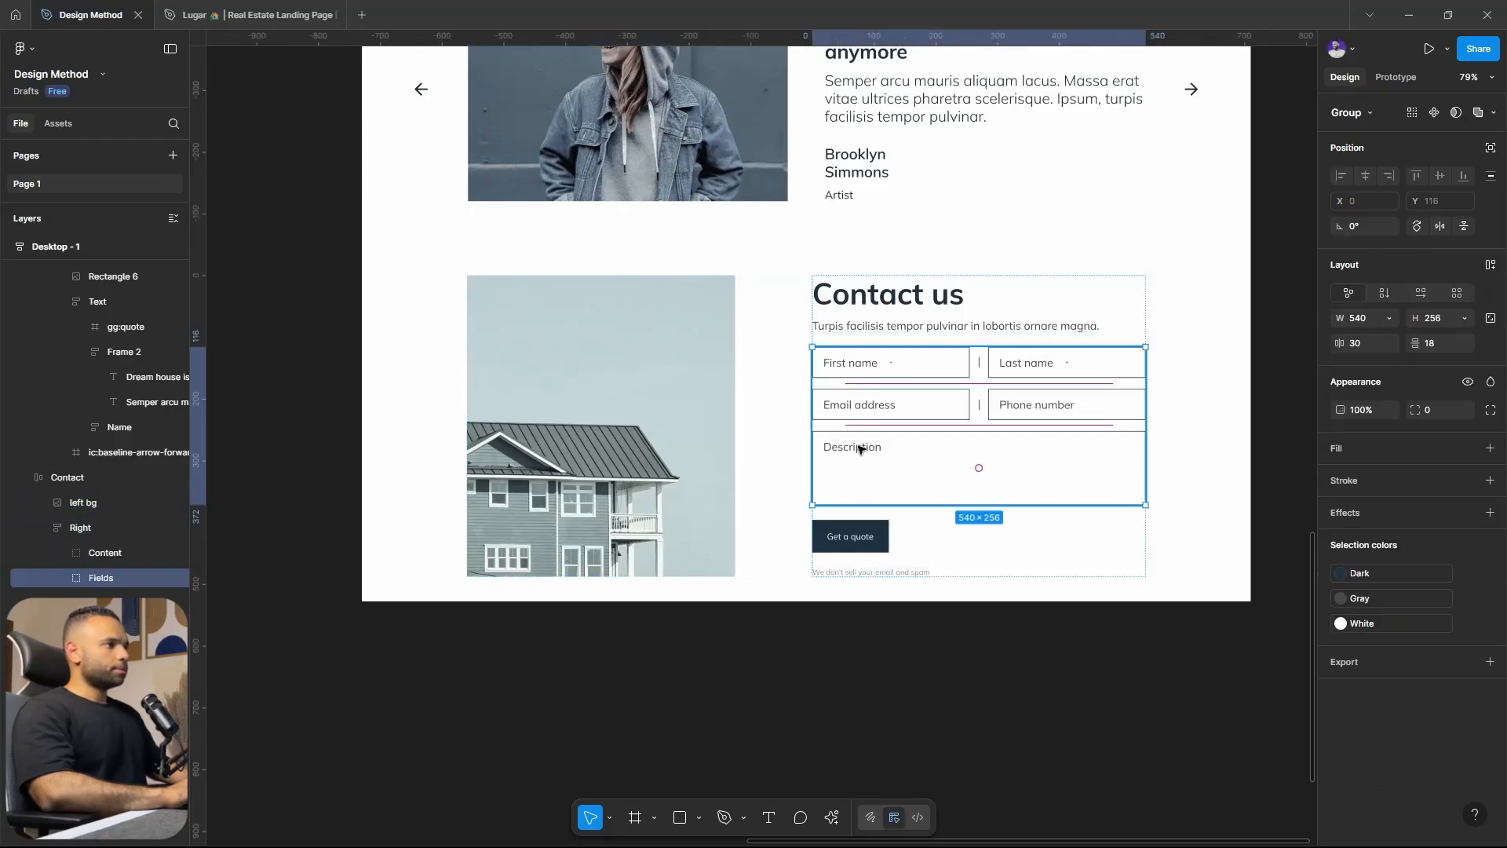
{"action": "left_click", "coordinate": [910, 363]}
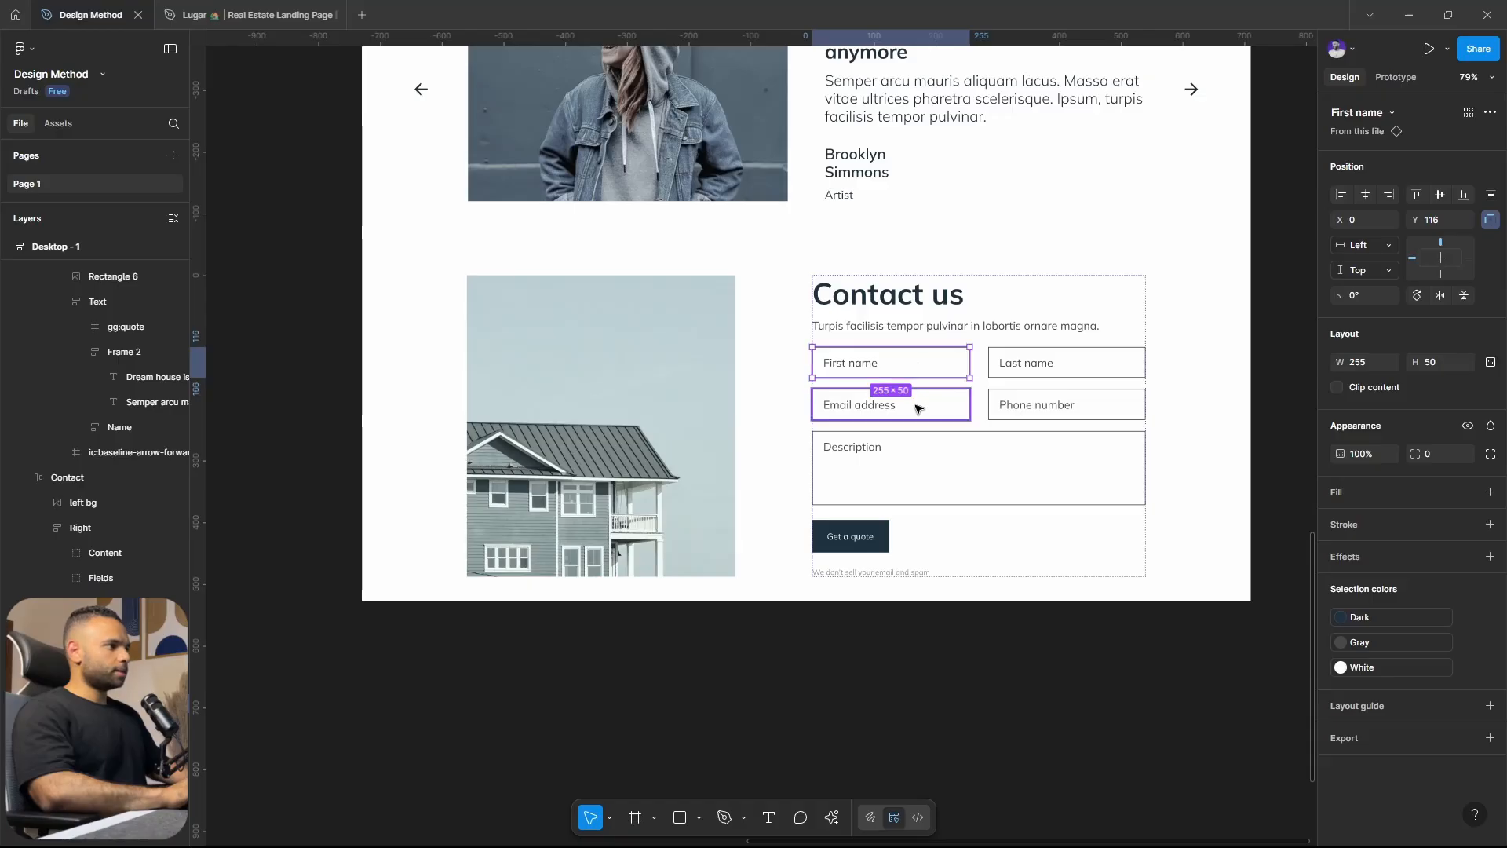
{"action": "left_click", "coordinate": [965, 406]}
{"action": "left_click", "coordinate": [952, 386]}
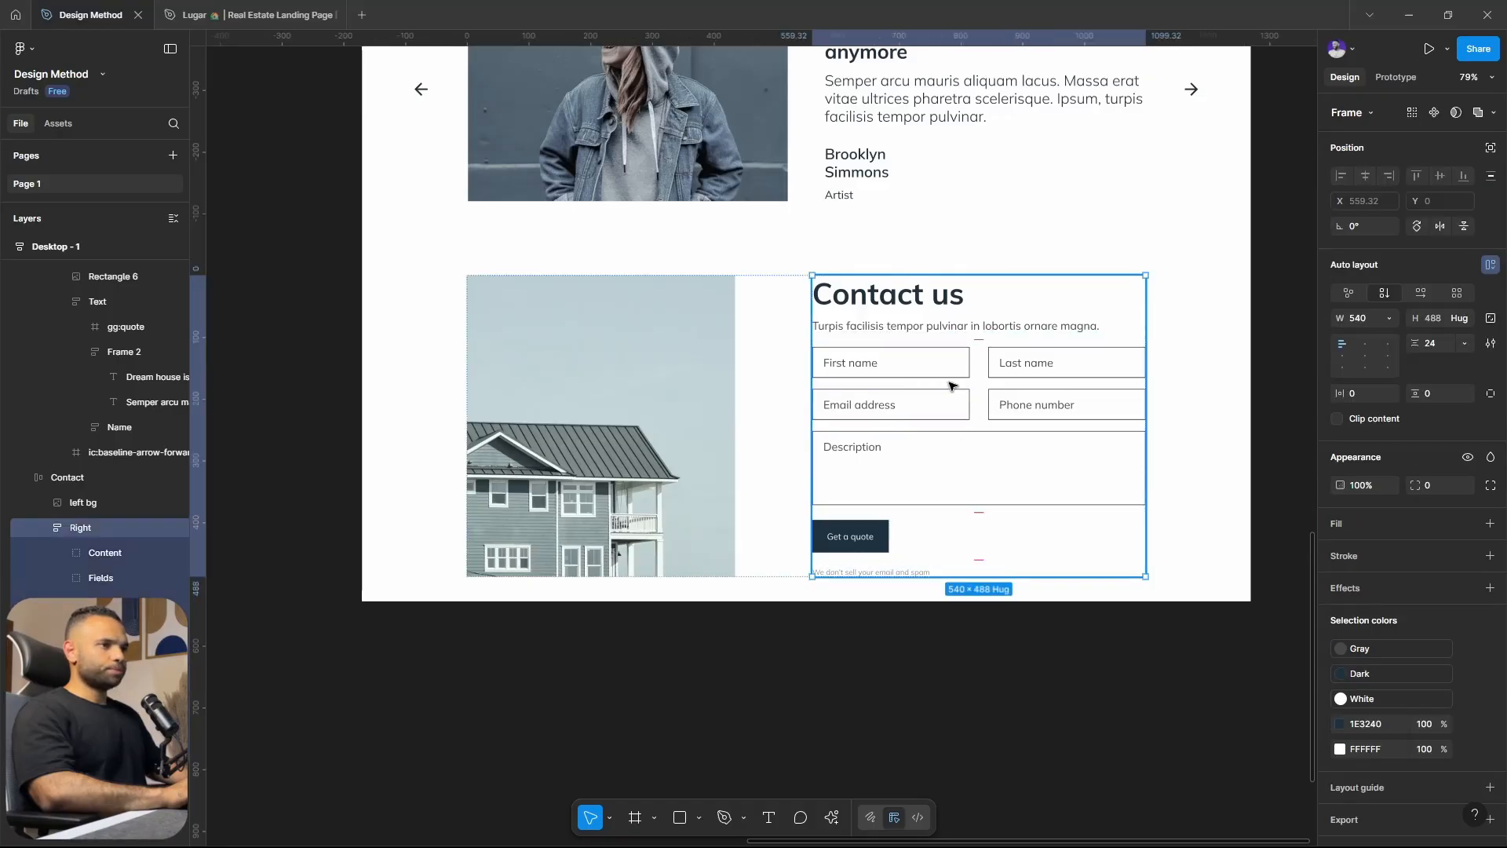
{"action": "left_click", "coordinate": [952, 369]}
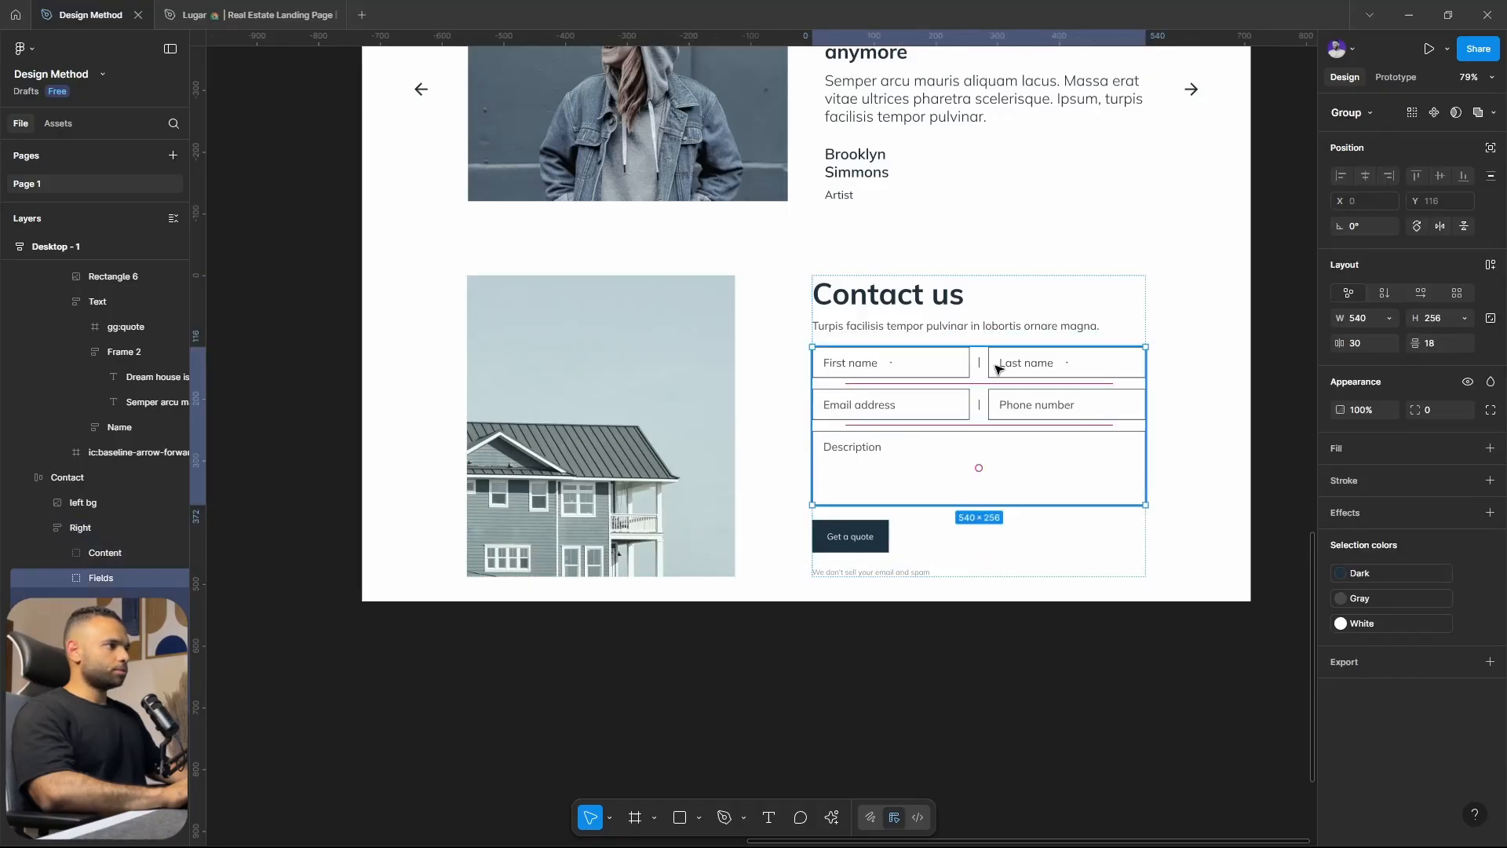
{"action": "left_click", "coordinate": [952, 369]}
{"action": "left_click", "coordinate": [1010, 364], "text": "shift"}
{"action": "key", "text": "shift+a"}
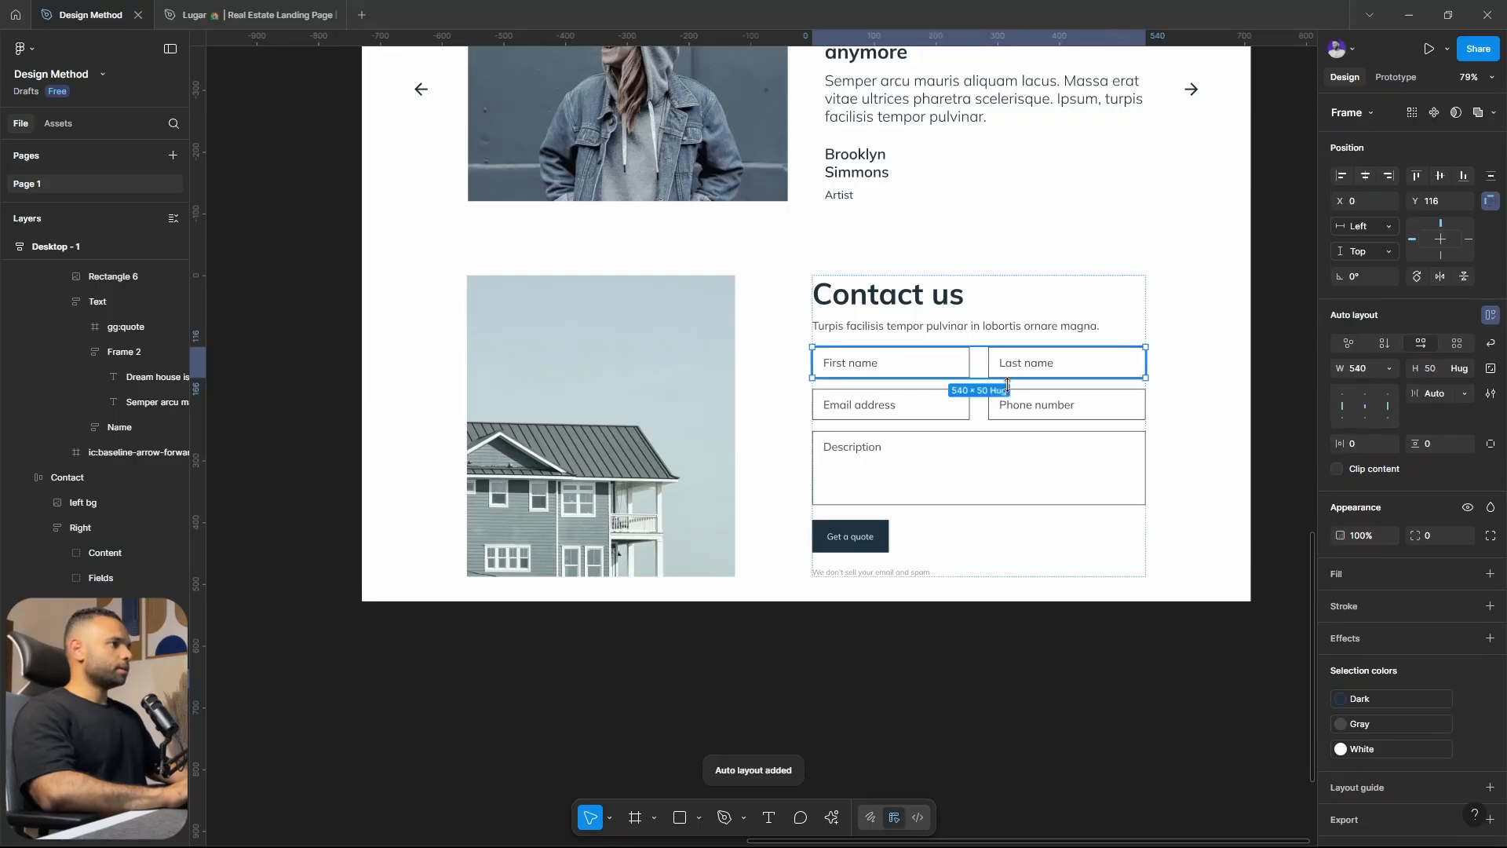
{"action": "left_click", "coordinate": [949, 404]}
{"action": "left_click", "coordinate": [1067, 398]}
Combine the two field rows and the Description field into one vertical auto layout.
{"action": "left_click", "coordinate": [1013, 462]}
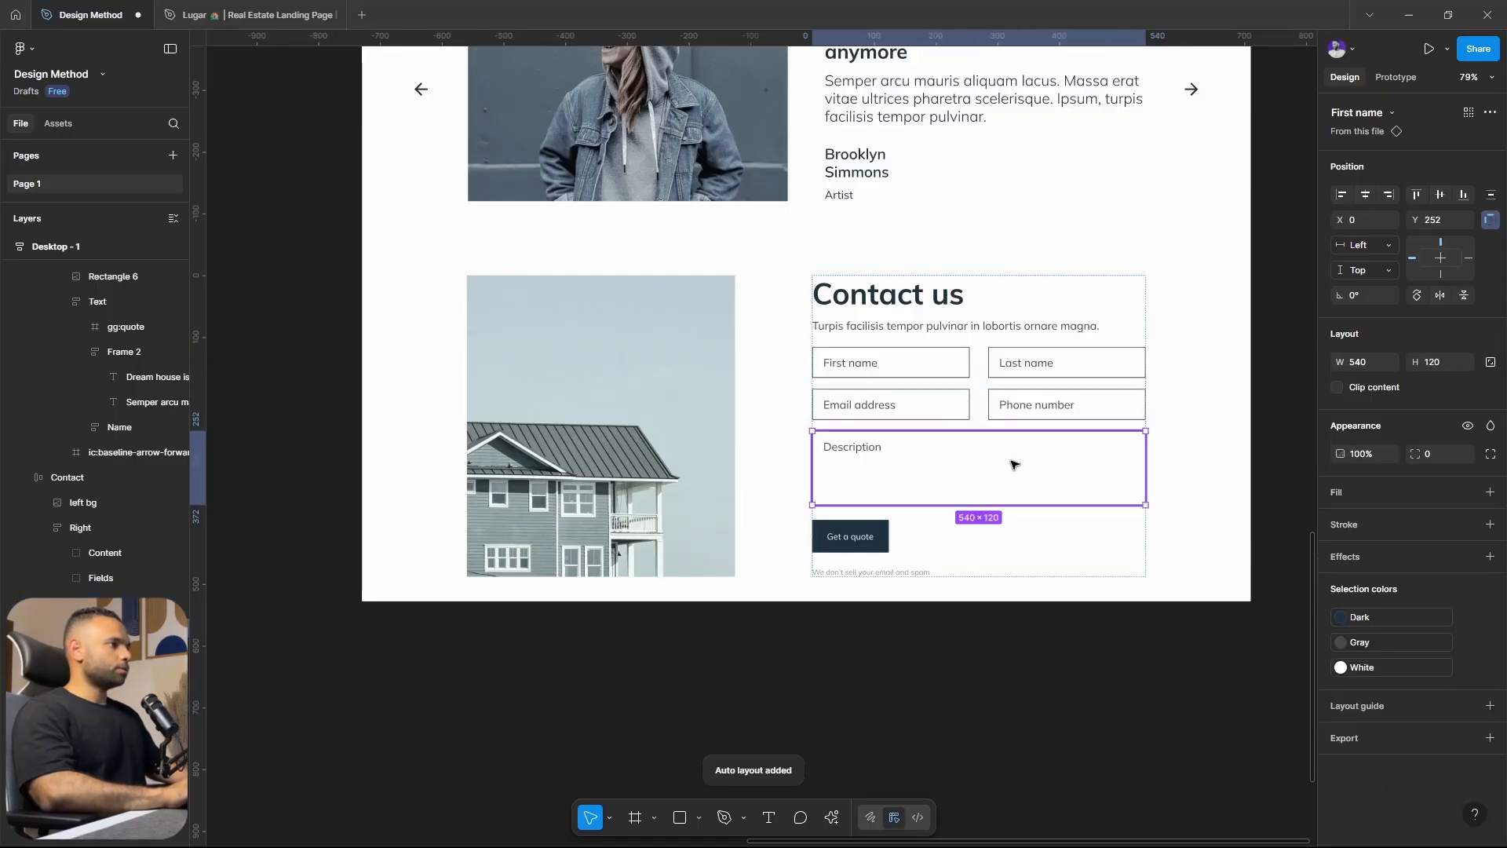
{"action": "left_click", "coordinate": [965, 400], "text": "shift"}
{"action": "left_click", "coordinate": [965, 363], "text": "shift"}
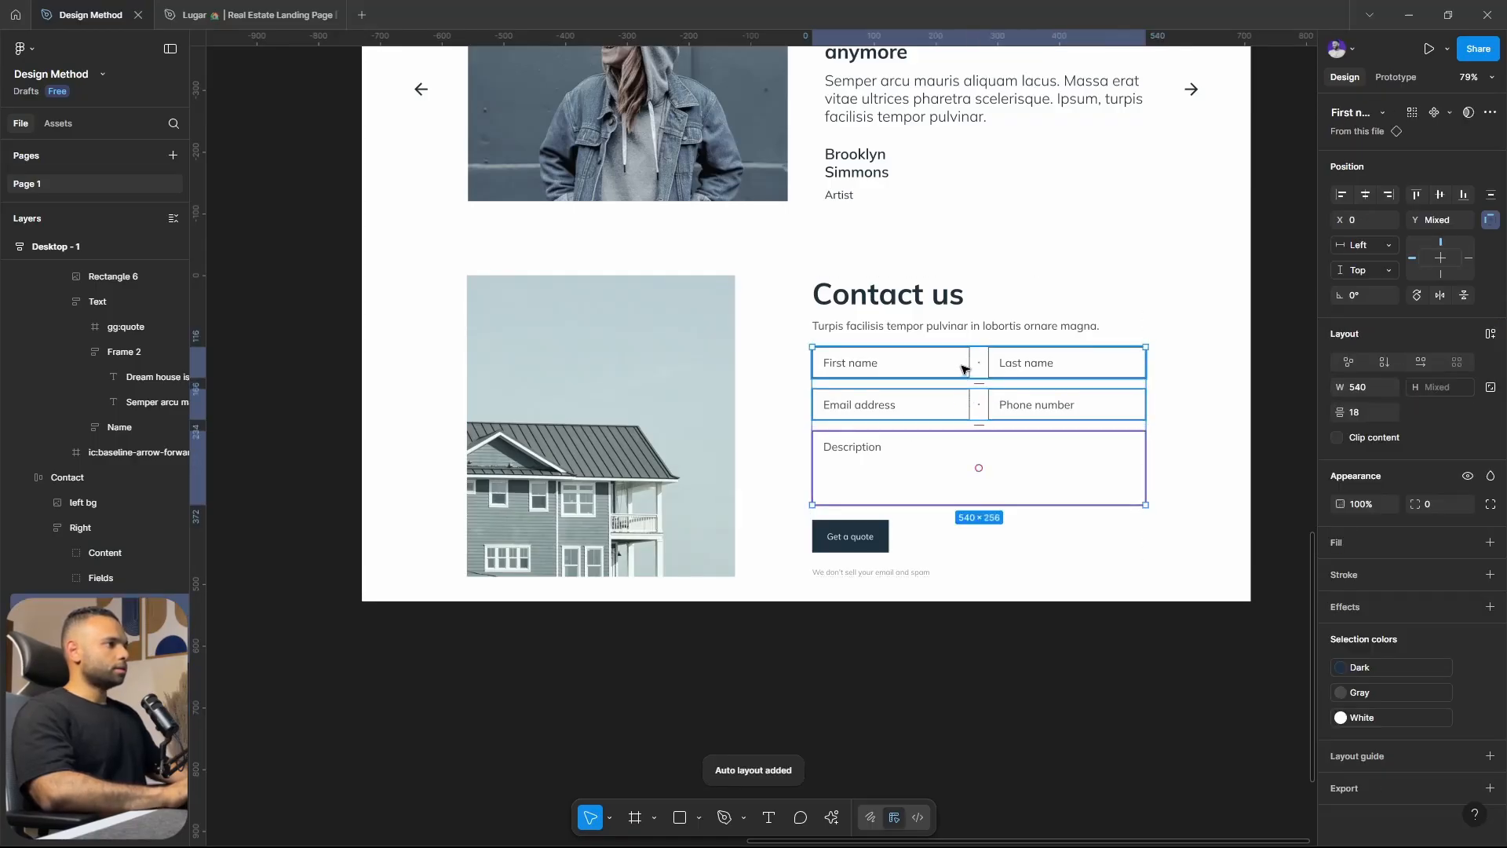
{"action": "key", "text": "shift+a"}
Ungroup the Fields group around the form's auto layout frame.
{"action": "left_click", "coordinate": [1024, 399]}
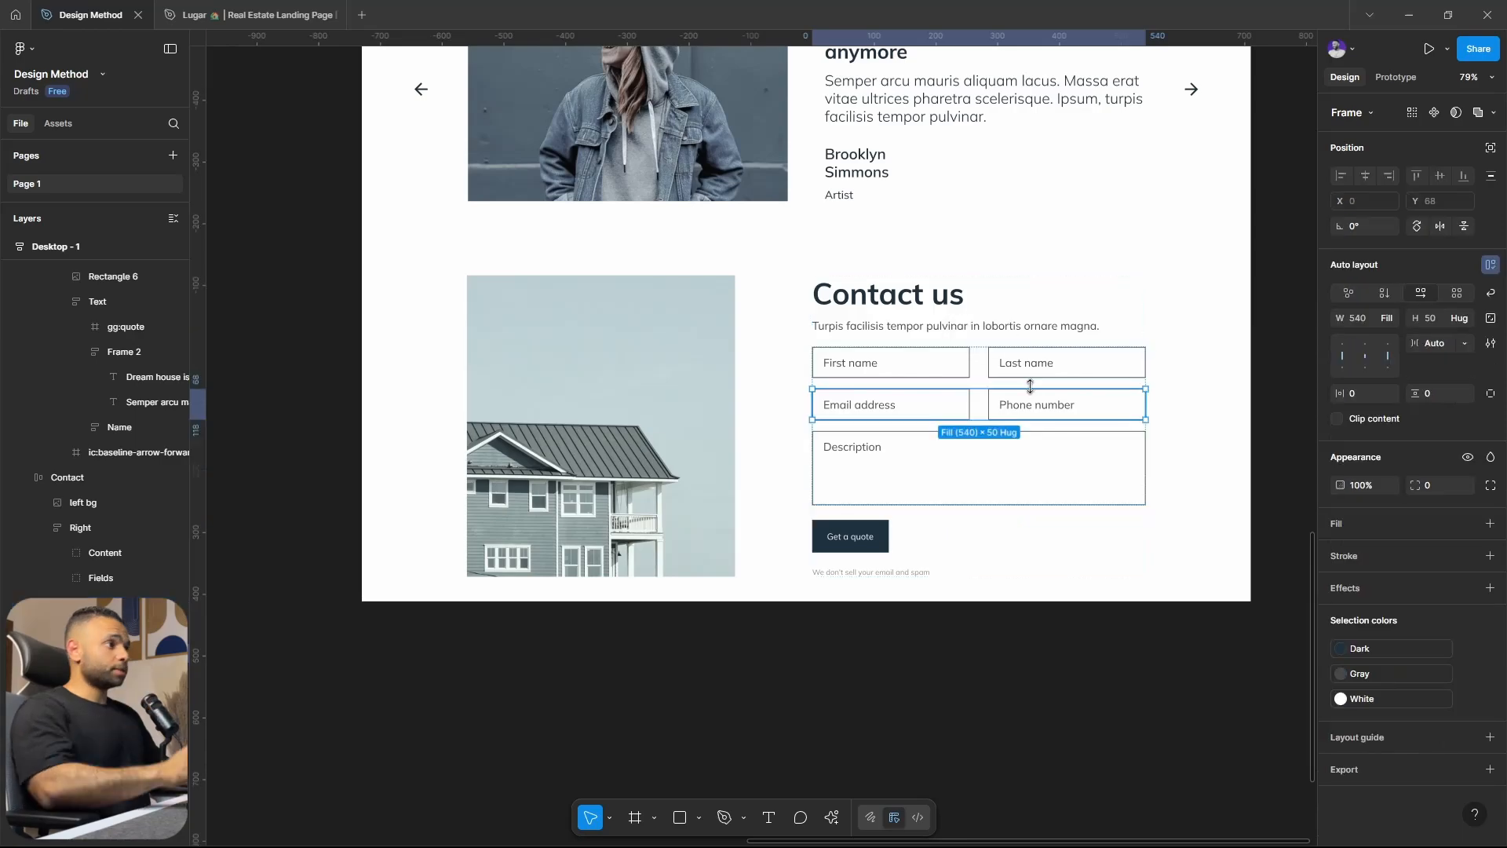
{"action": "left_click", "coordinate": [1052, 506]}
{"action": "left_click", "coordinate": [1005, 402]}
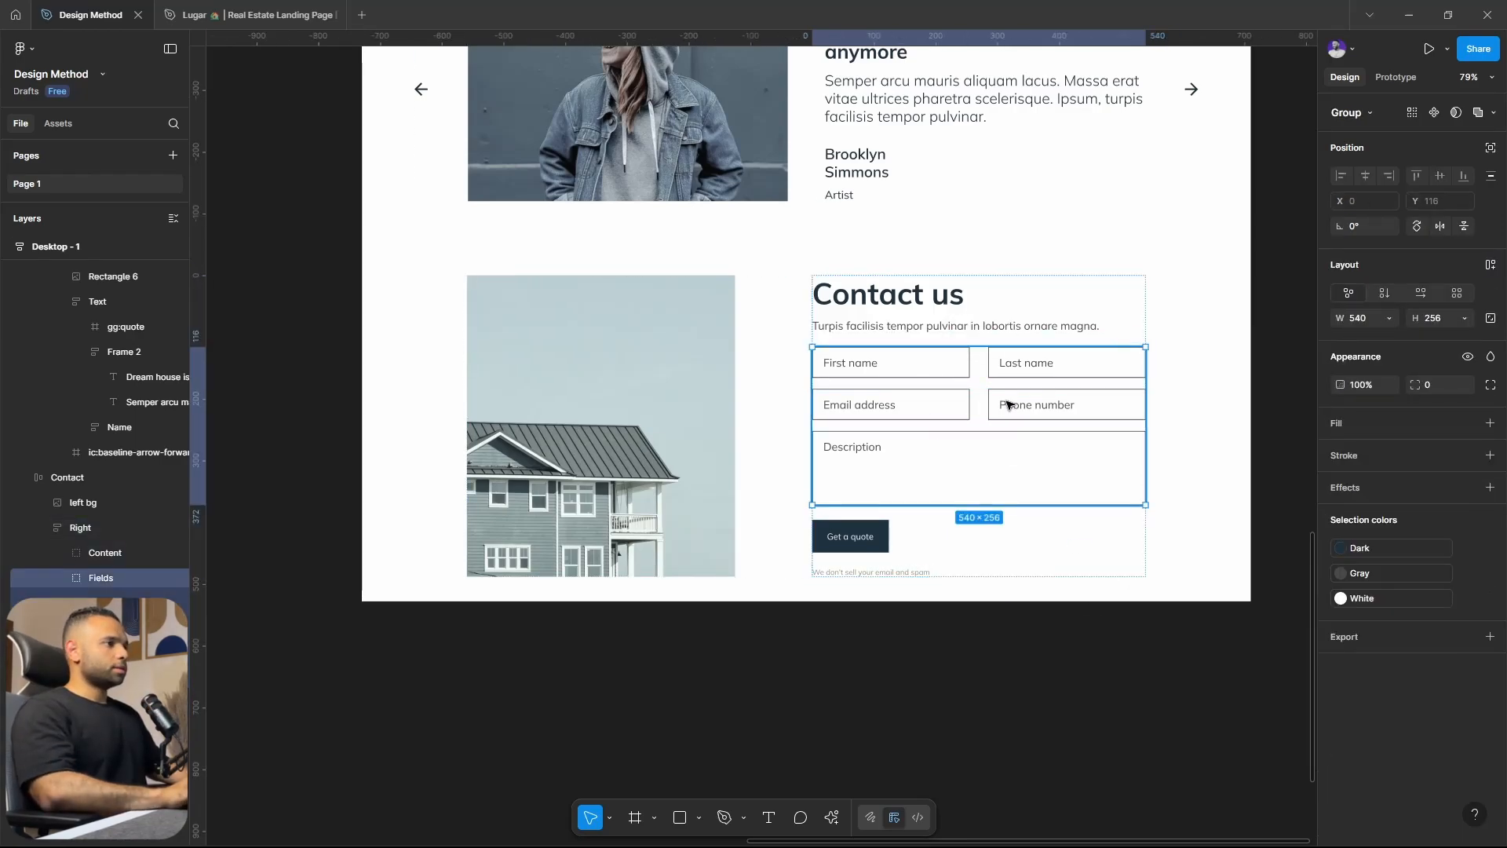
{"action": "right_click", "coordinate": [1008, 405]}
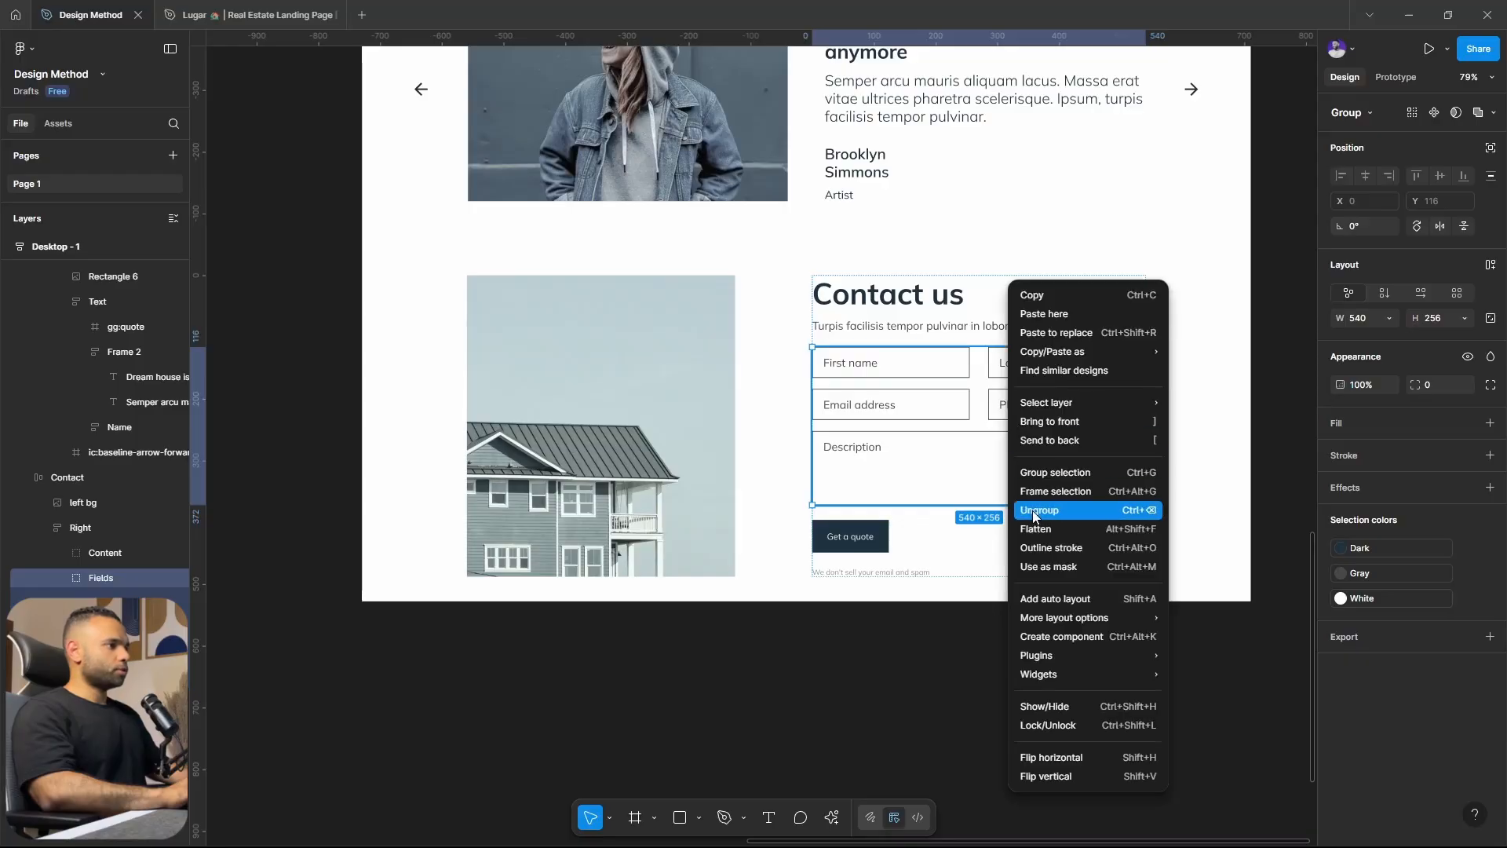
{"action": "left_click", "coordinate": [1033, 511]}
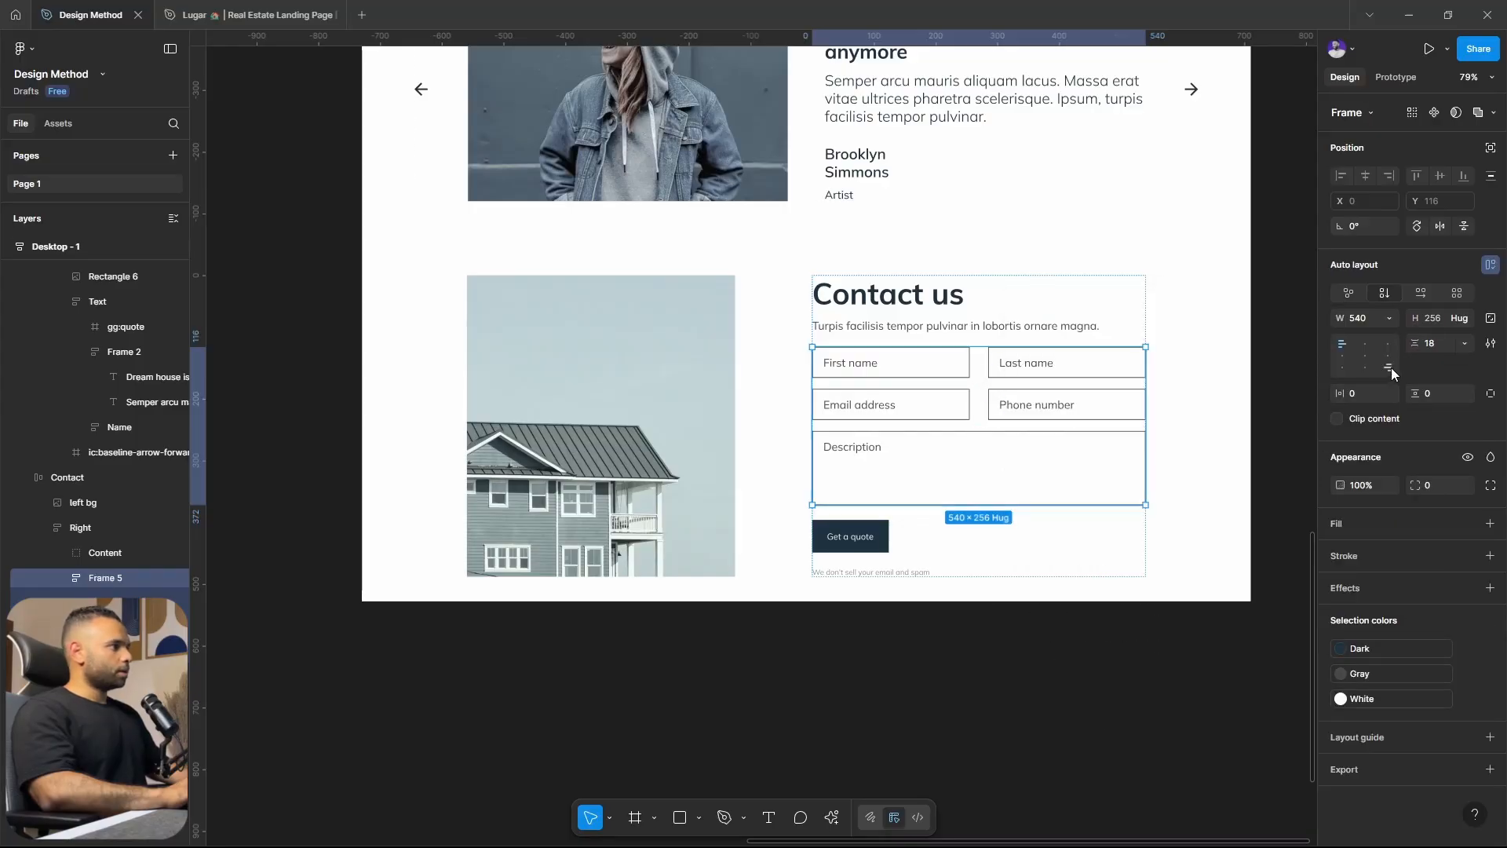
Set the contact form's vertical spacing to 16 and the gap between fields in both two-field rows to 16.
{"action": "left_click", "coordinate": [1432, 344]}
{"action": "type", "text": "16"}
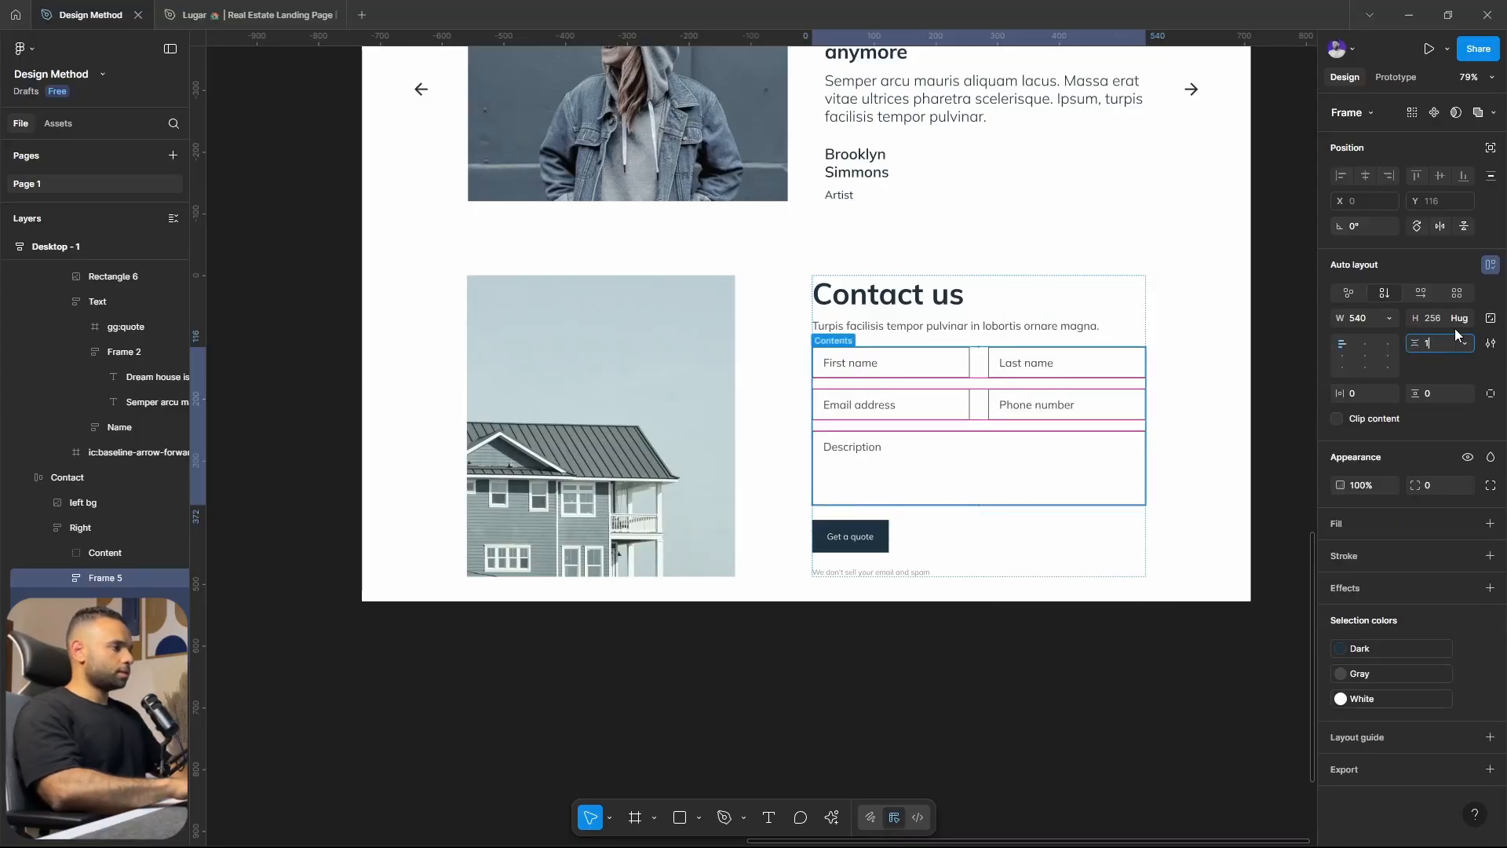
{"action": "key", "text": "Return"}
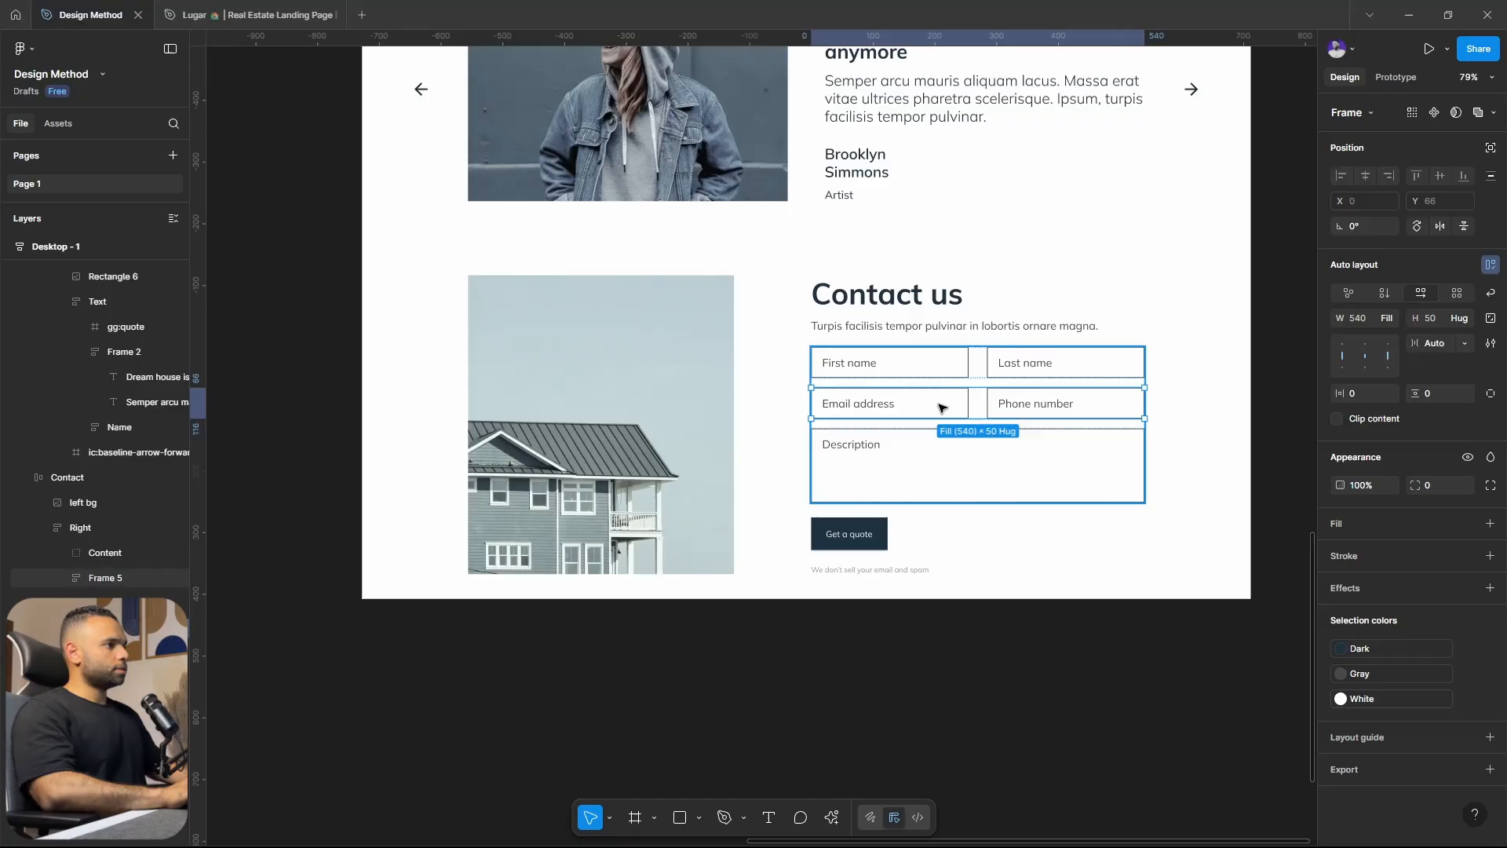
{"action": "left_click", "coordinate": [954, 366], "text": "shift"}
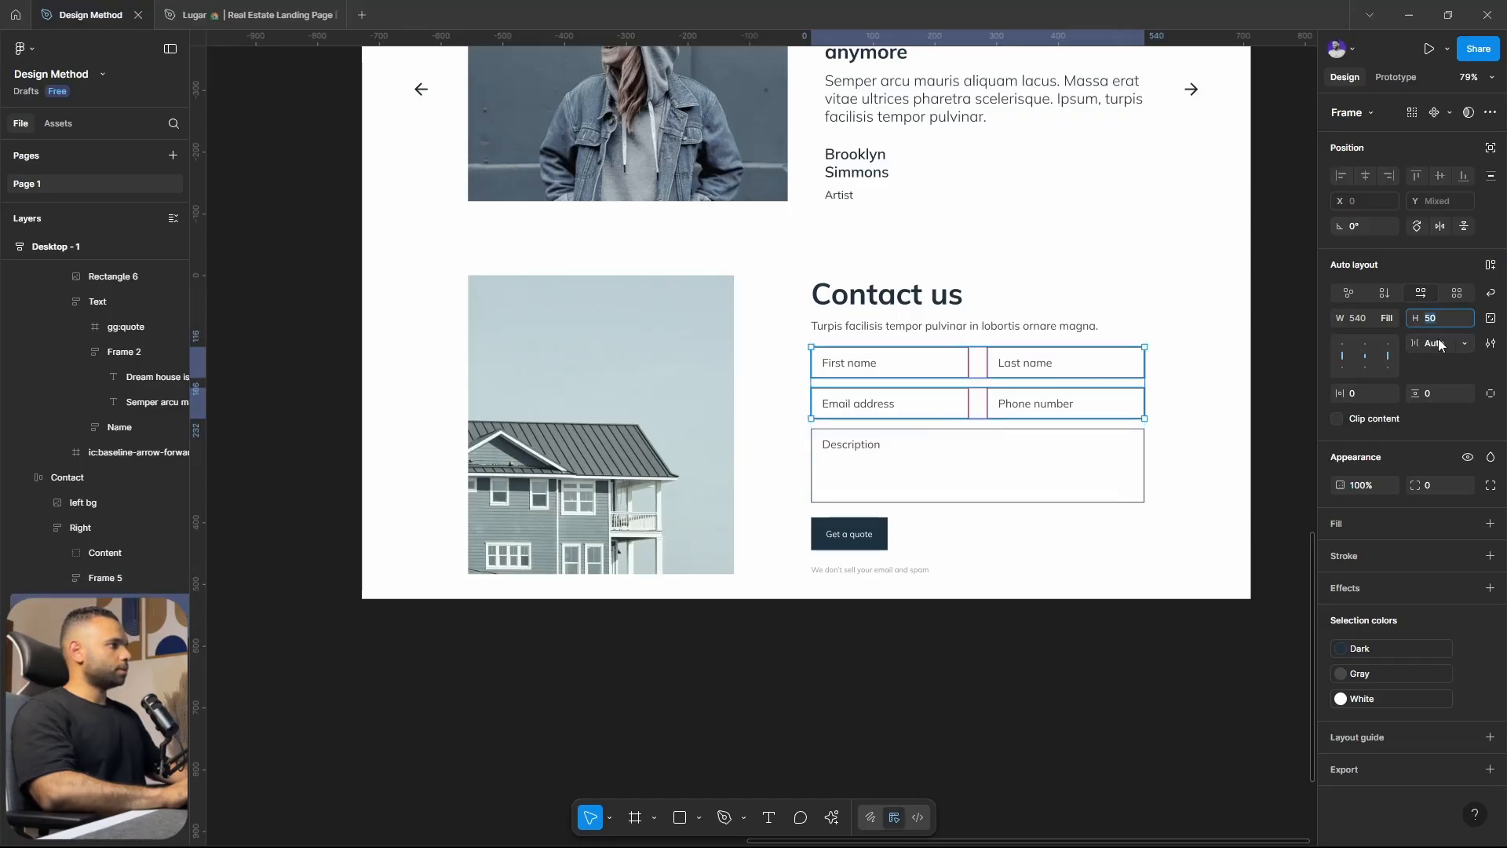
{"action": "type", "text": "16"}
{"action": "key", "text": "Return"}
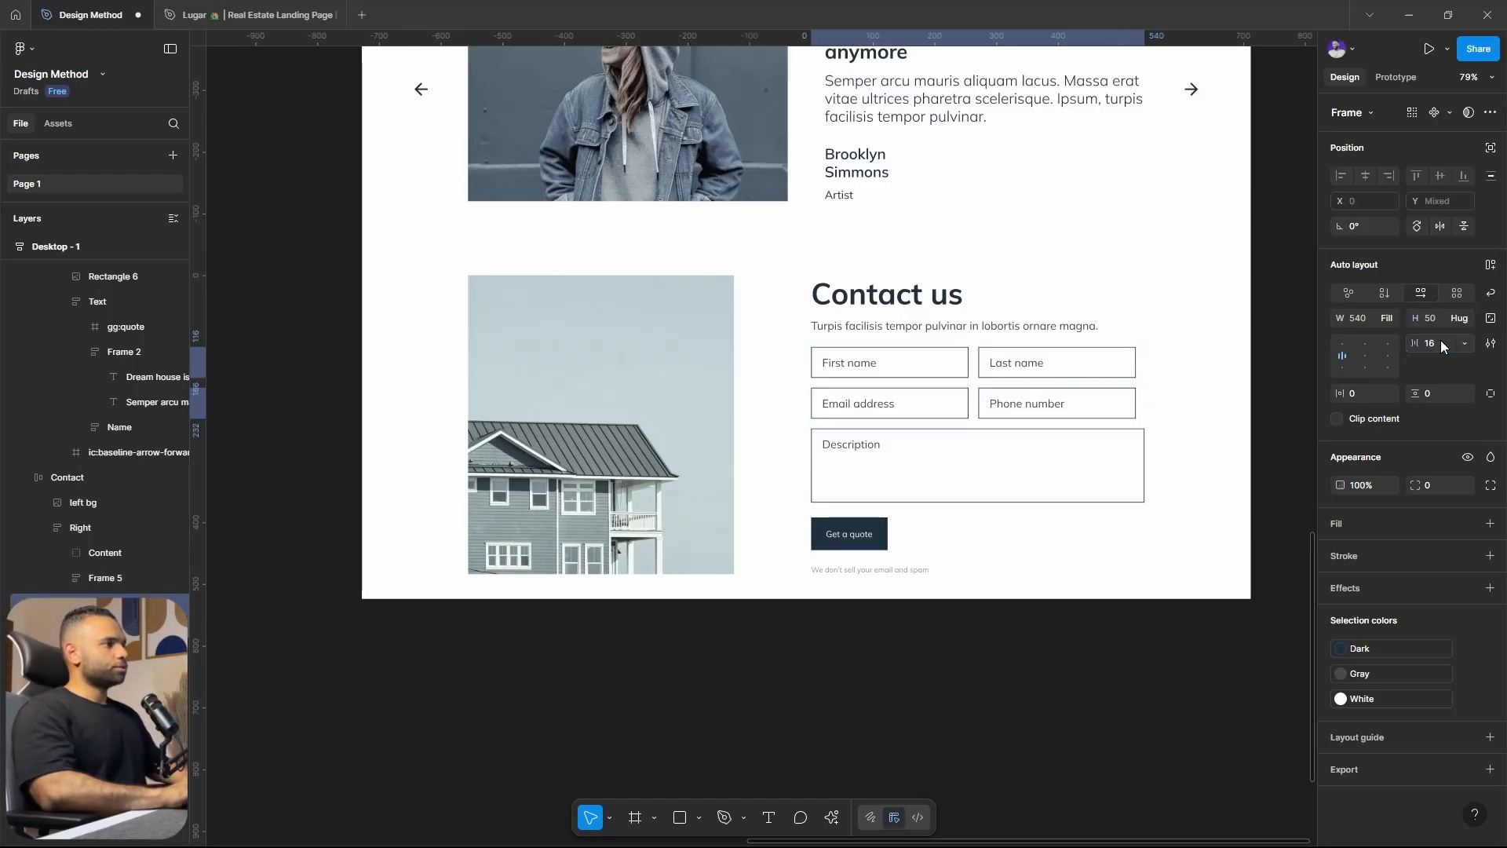
Set the width of the First name, Last name, Email address and Phone number fields to fill container.
{"action": "key", "text": "ctrl+shift+g"}
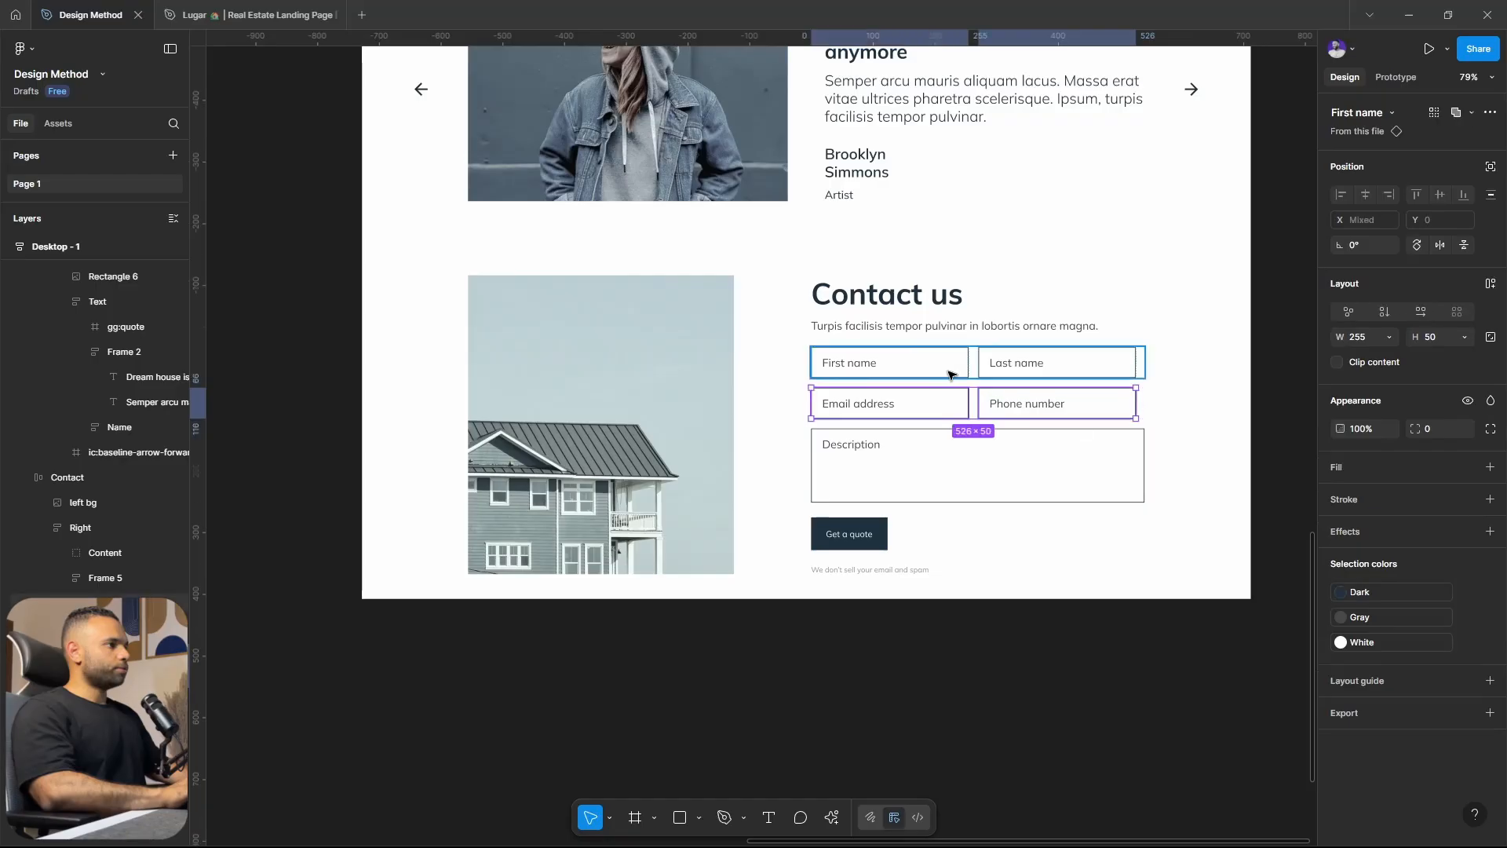
{"action": "left_click", "coordinate": [901, 372]}
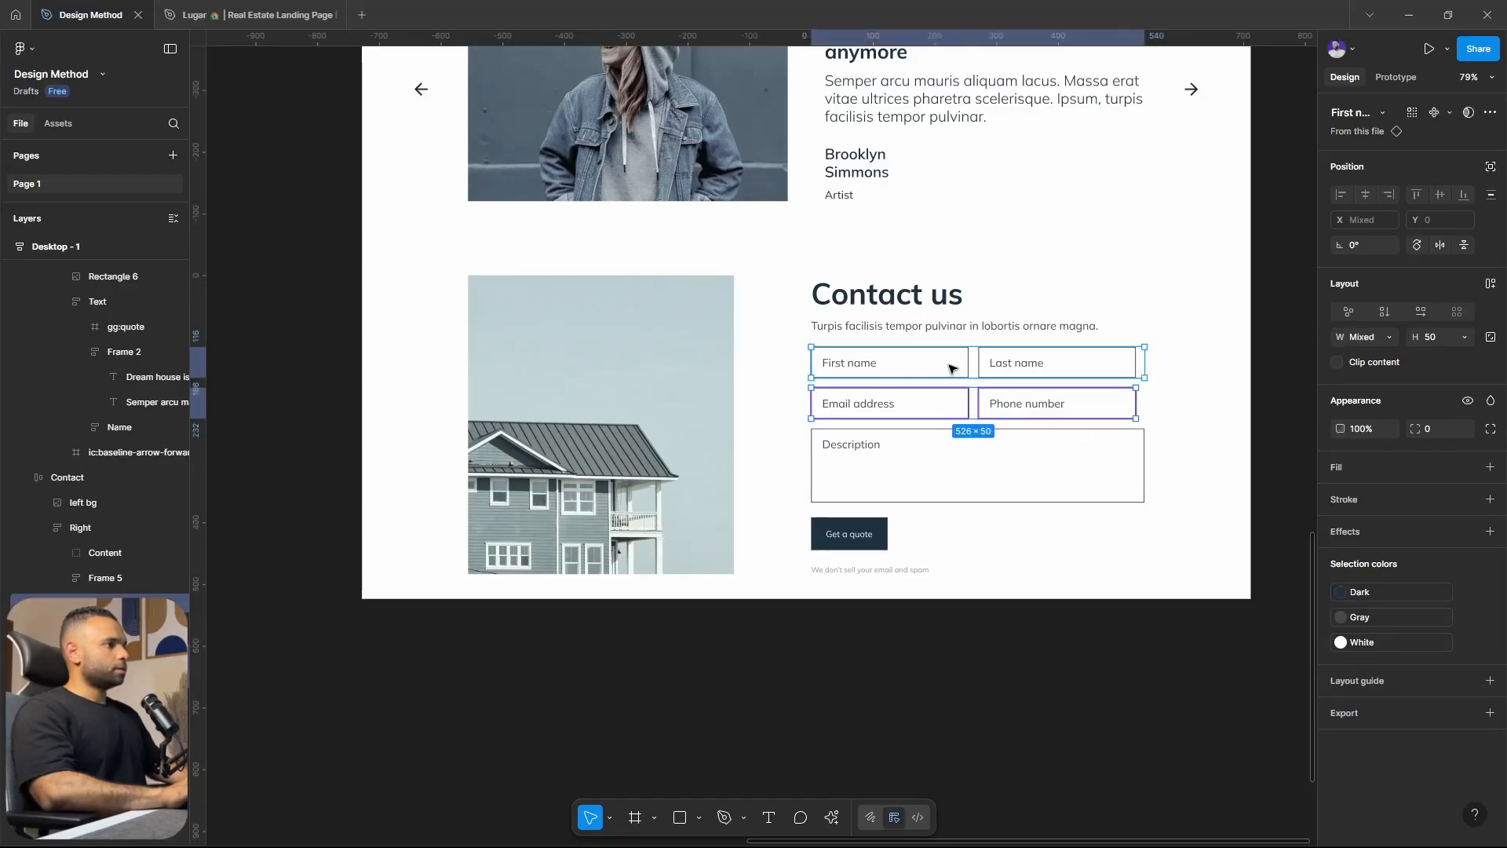
{"action": "left_click", "coordinate": [1388, 336]}
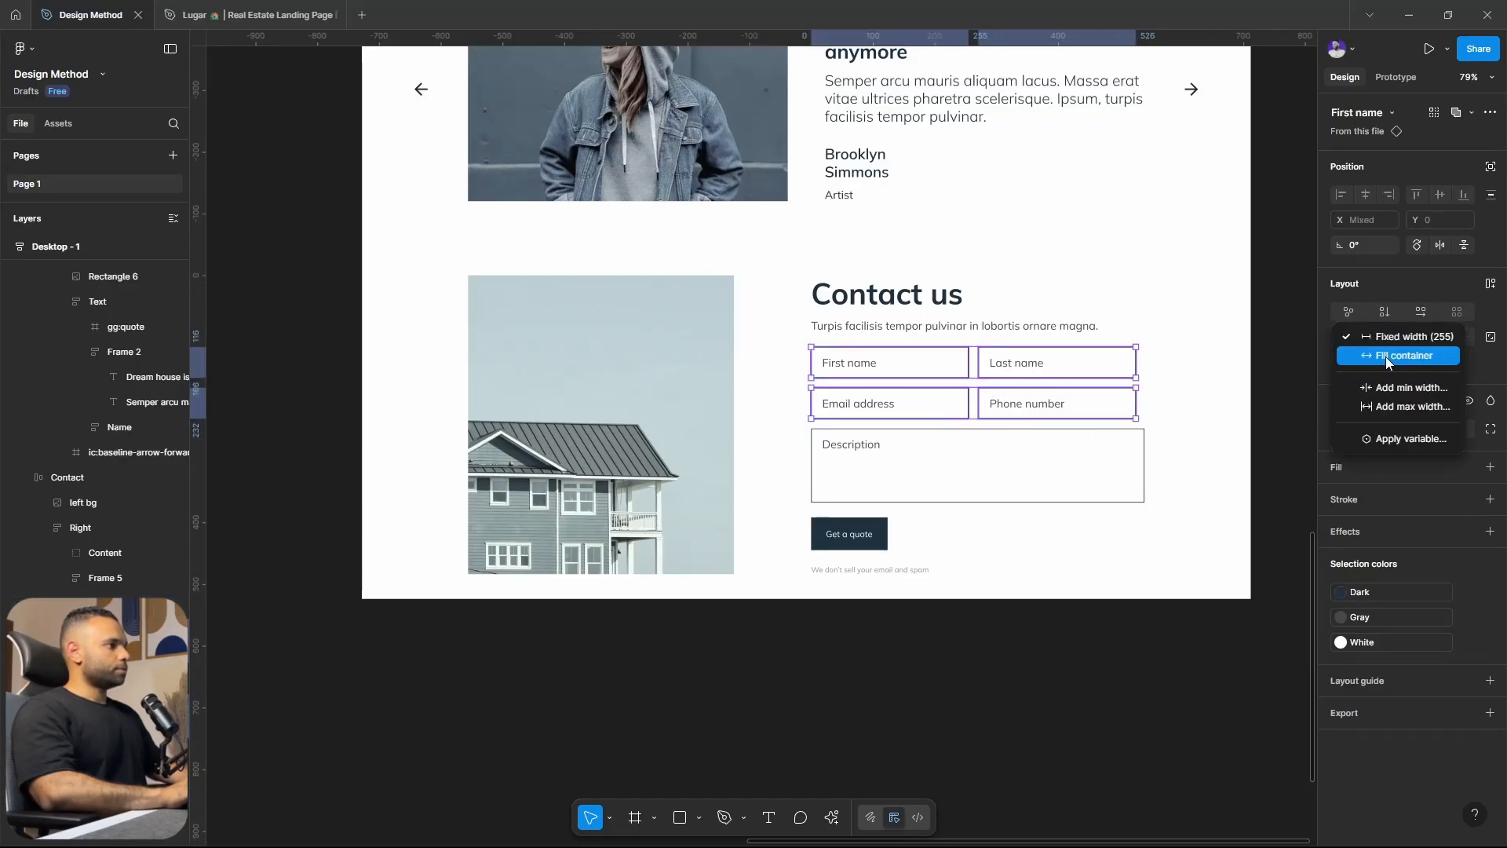
{"action": "left_click", "coordinate": [1387, 356]}
{"action": "left_click", "coordinate": [1164, 691]}
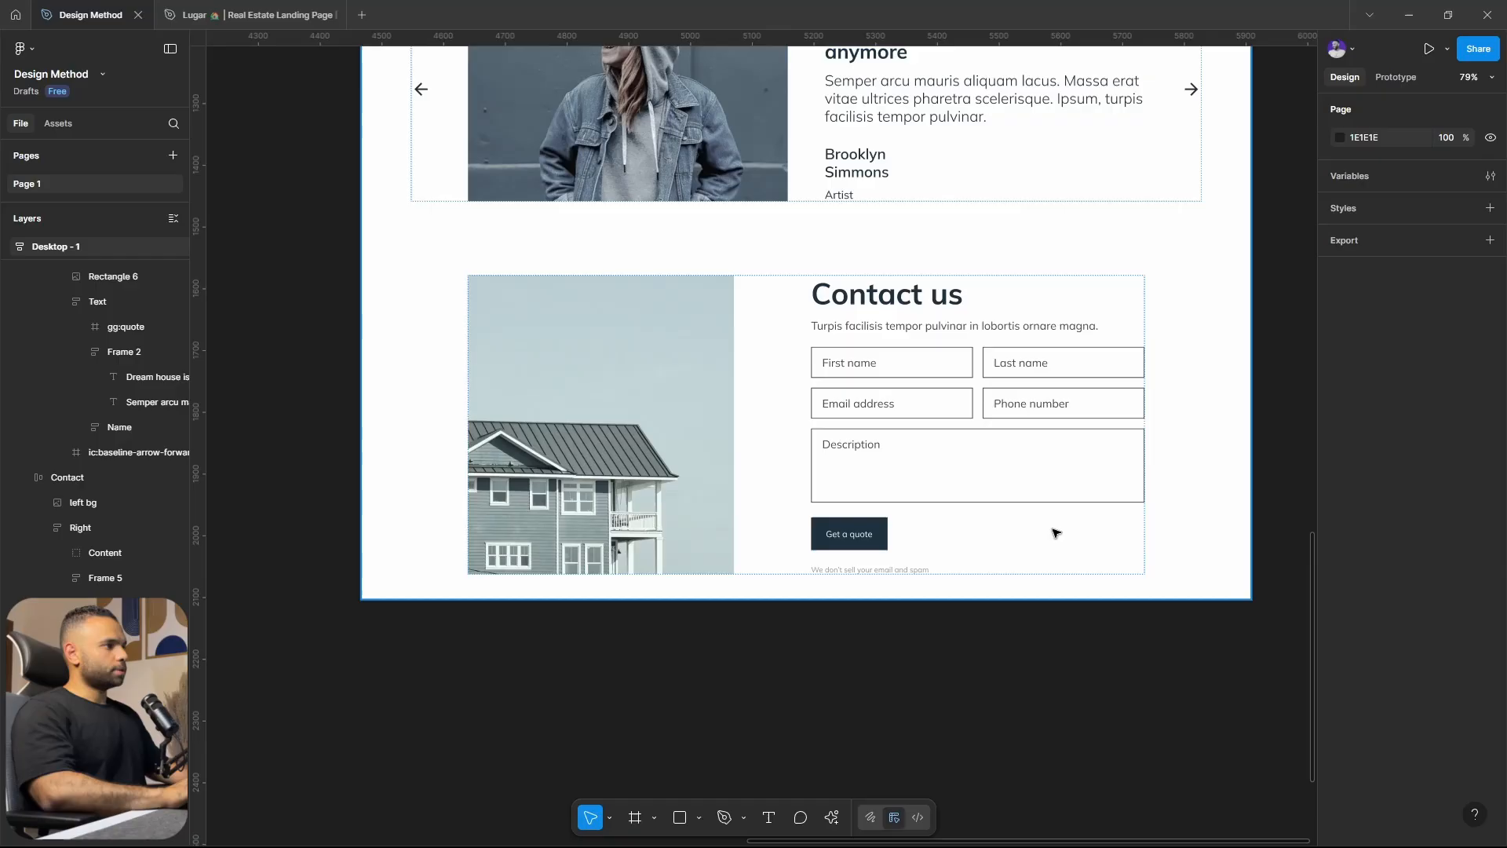
Examine the Description field and the note under the quote button, and compare the rebuilt page with the reference design.
{"action": "left_click", "coordinate": [1049, 476]}
{"action": "left_click", "coordinate": [1049, 476]}
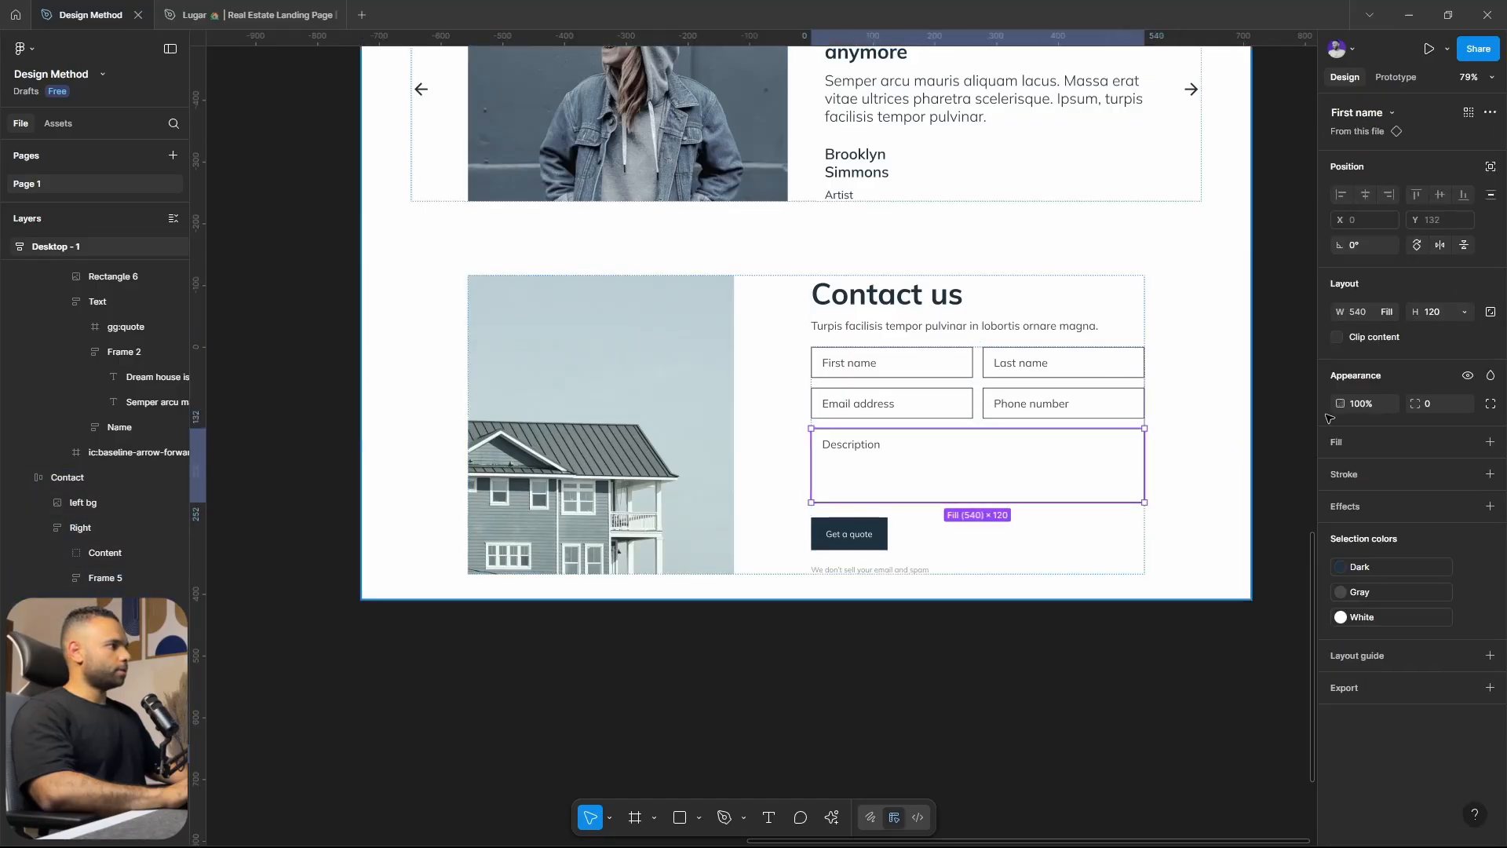
{"action": "left_click", "coordinate": [974, 742]}
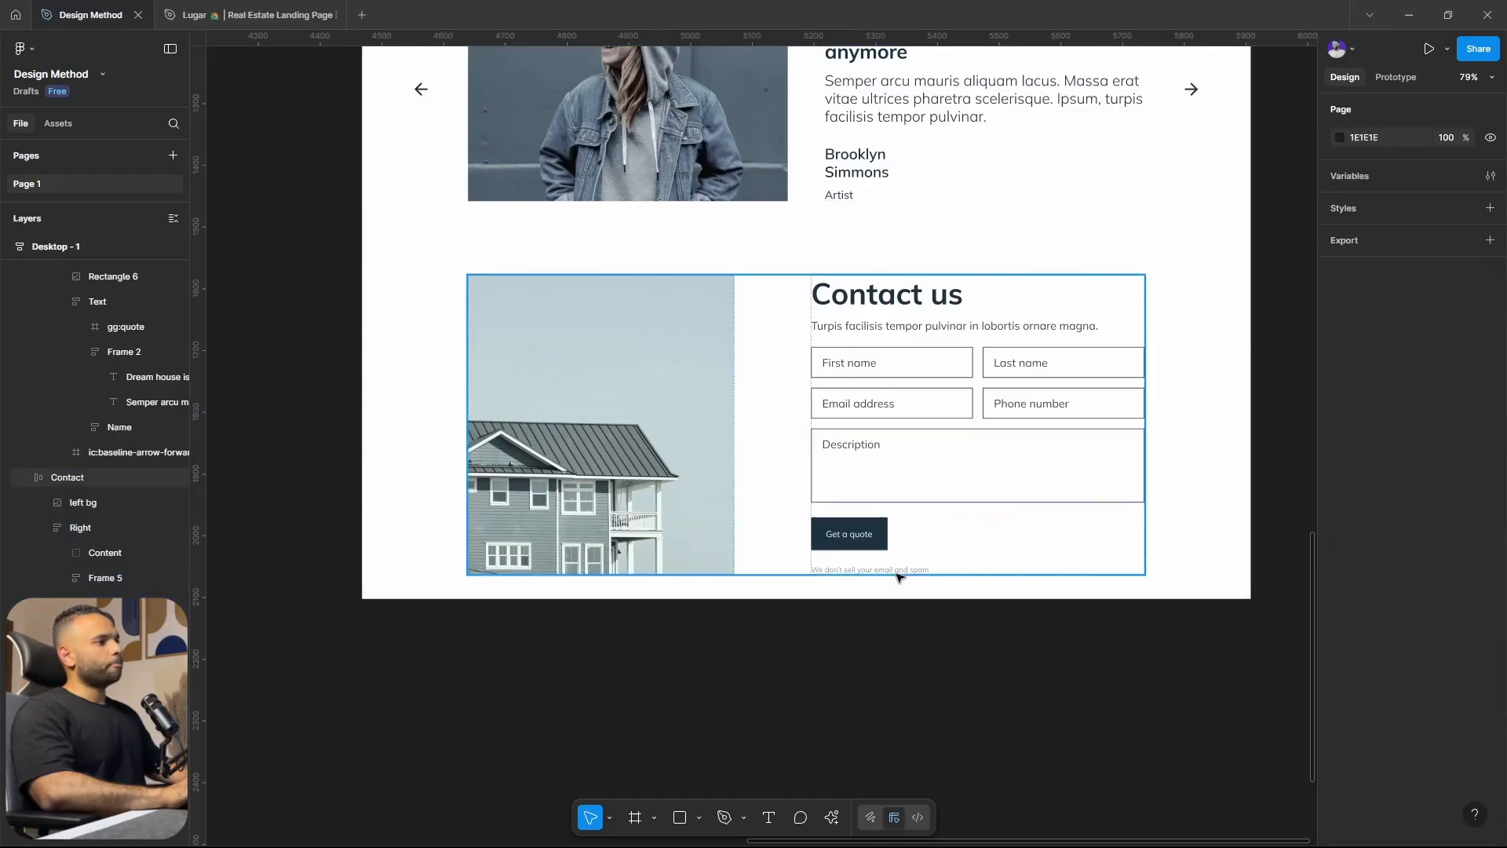
{"action": "left_click", "coordinate": [893, 567]}
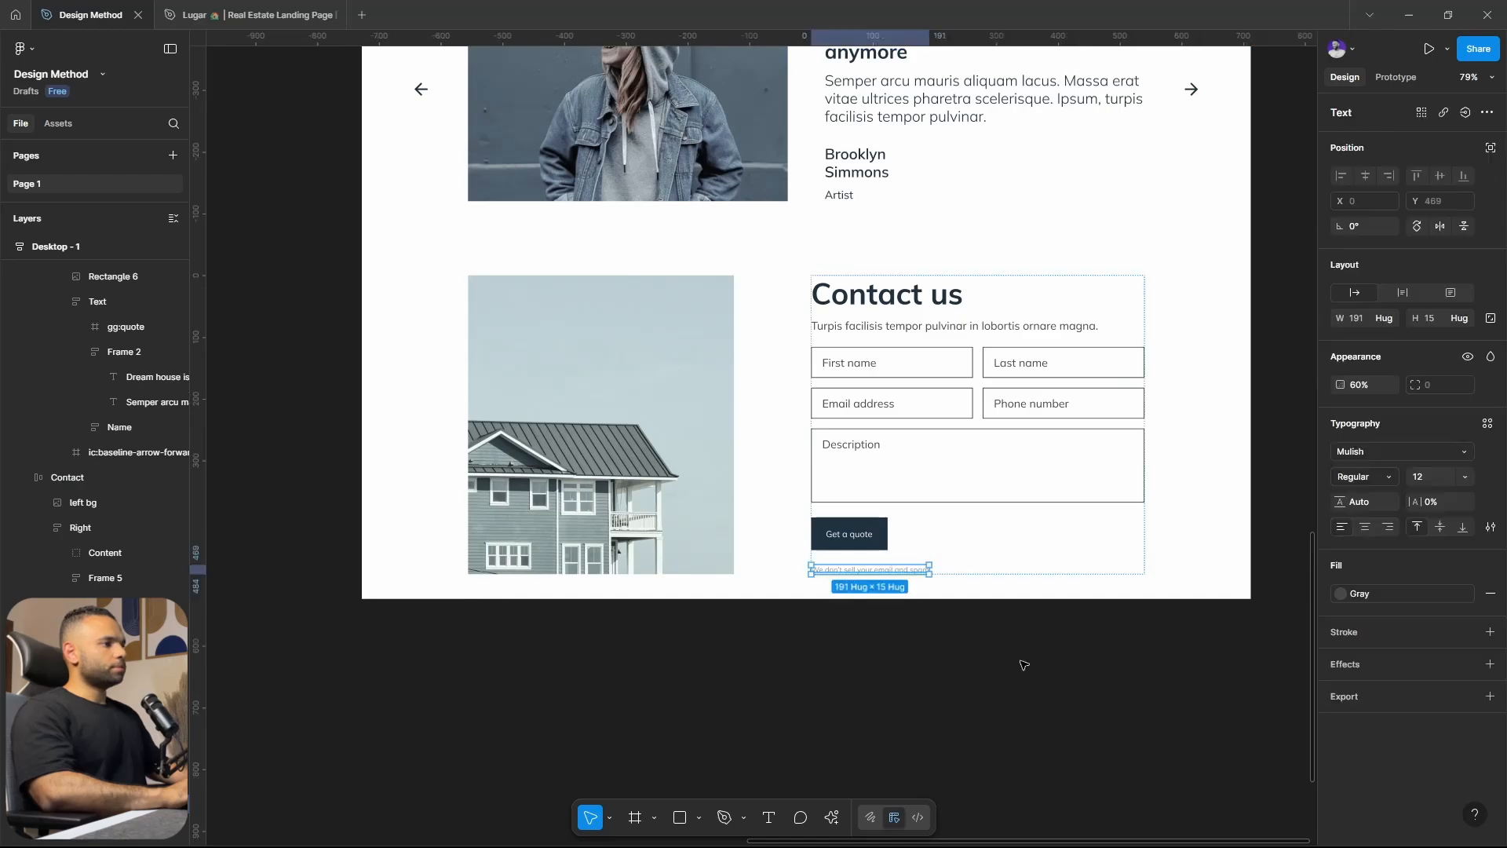
{"action": "left_click", "coordinate": [1029, 665]}
{"action": "scroll", "coordinate": [1028, 666], "scroll_direction": "down", "scroll_amount": 5}
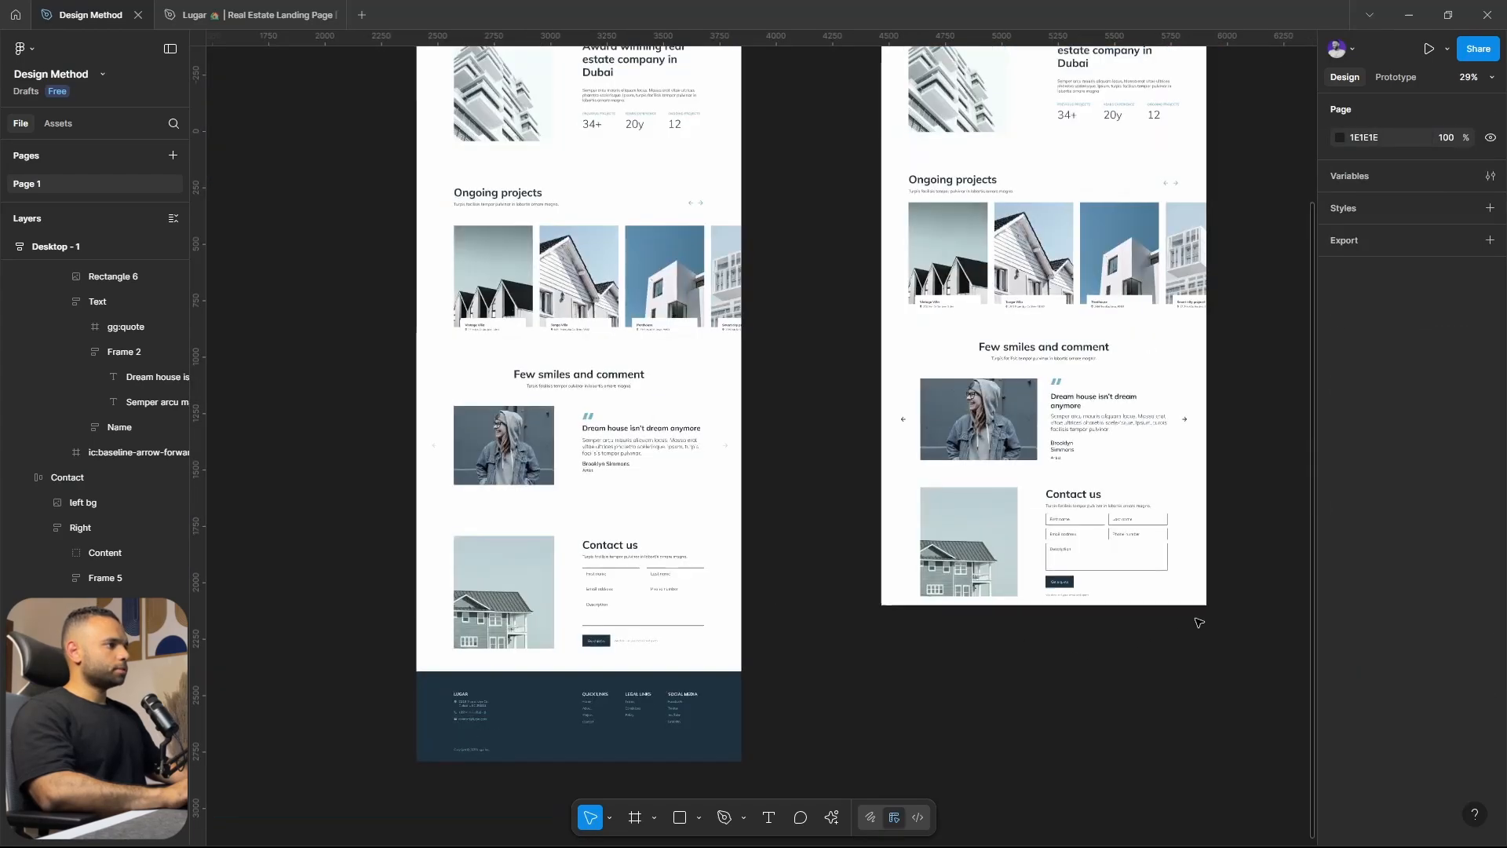
{"action": "scroll", "coordinate": [1194, 619], "scroll_direction": "up", "scroll_amount": 2}
{"action": "scroll", "coordinate": [1222, 624], "scroll_direction": "right", "scroll_amount": 2}
{"action": "scroll", "coordinate": [1139, 644], "scroll_direction": "up", "scroll_amount": 2}
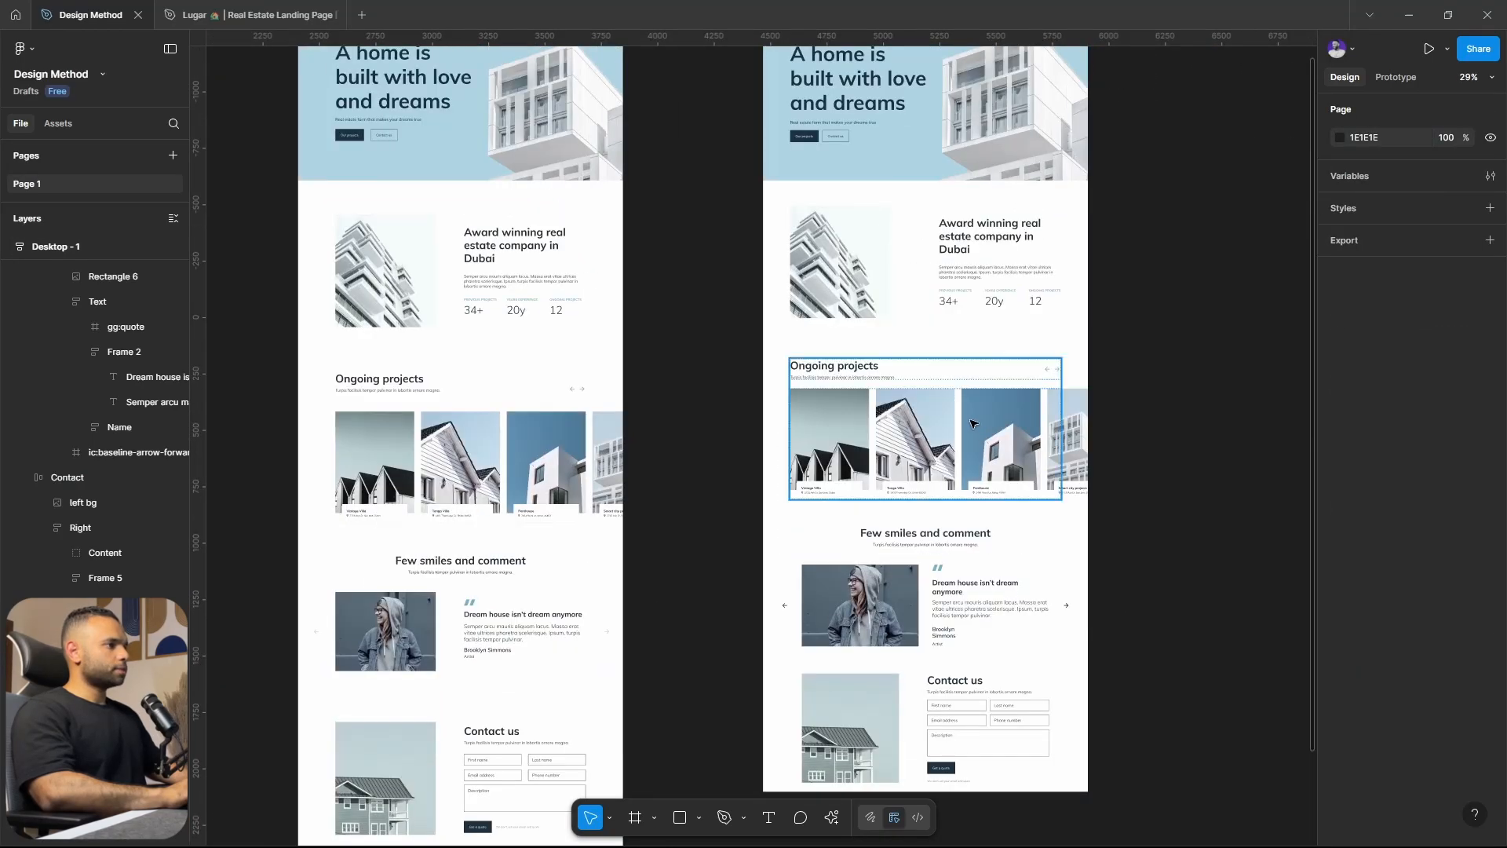
{"action": "scroll", "coordinate": [1079, 663], "scroll_direction": "up", "scroll_amount": 2}
{"action": "scroll", "coordinate": [1028, 640], "scroll_direction": "down", "scroll_amount": 2}
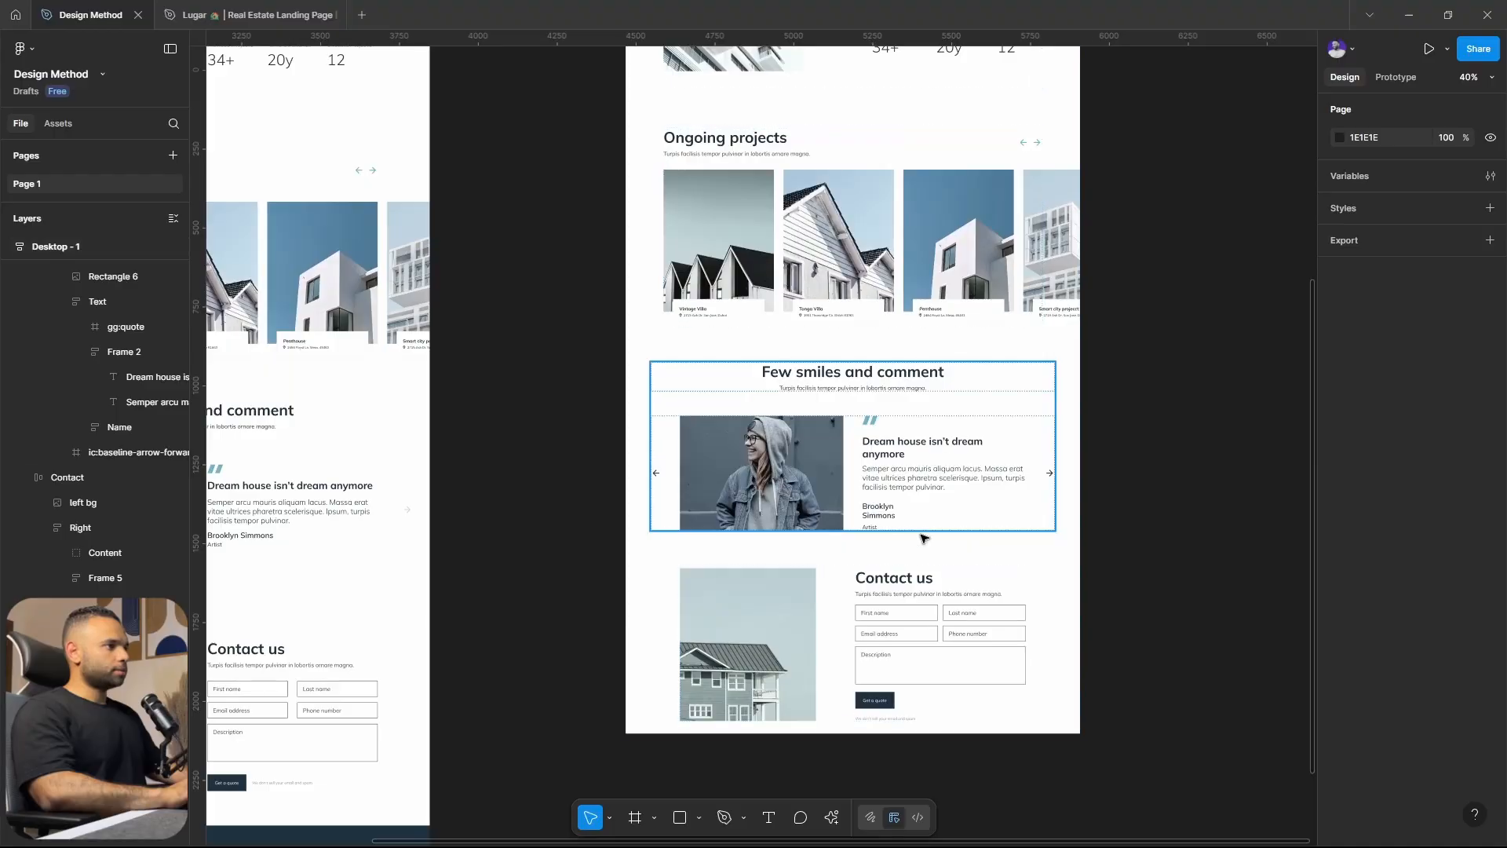
Set the Contact section's vertical padding to 80.
{"action": "left_click", "coordinate": [907, 583]}
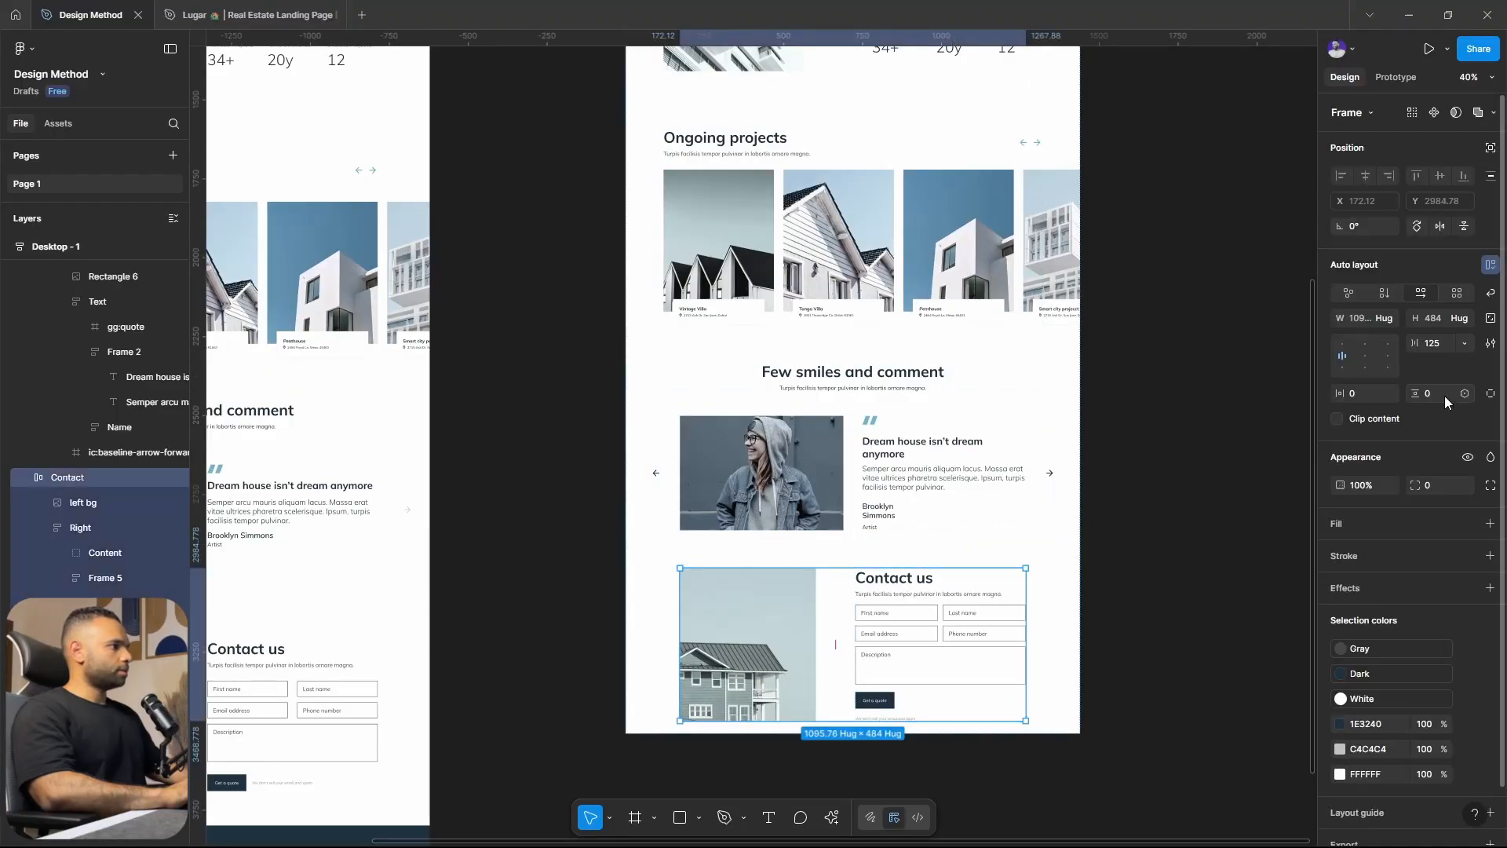
{"action": "left_click", "coordinate": [1444, 396]}
{"action": "type", "text": "80"}
{"action": "key", "text": "Return"}
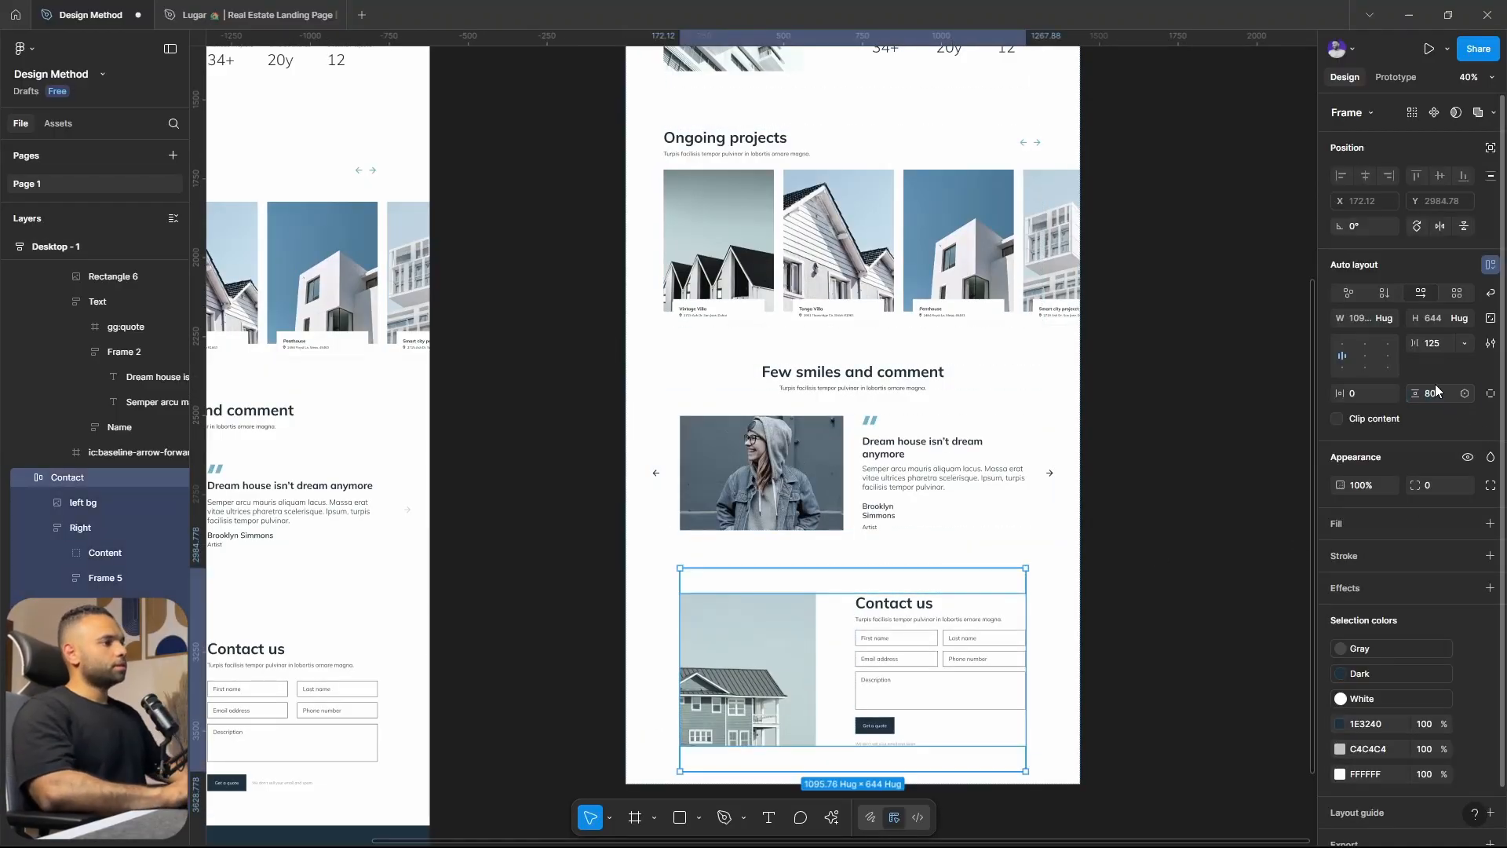
{"action": "left_click", "coordinate": [1214, 578]}
Set the Testimonial section's vertical padding to 80.
{"action": "scroll", "coordinate": [1214, 578], "scroll_direction": "down", "scroll_amount": 2}
{"action": "scroll", "coordinate": [1080, 548], "scroll_direction": "up", "scroll_amount": 2}
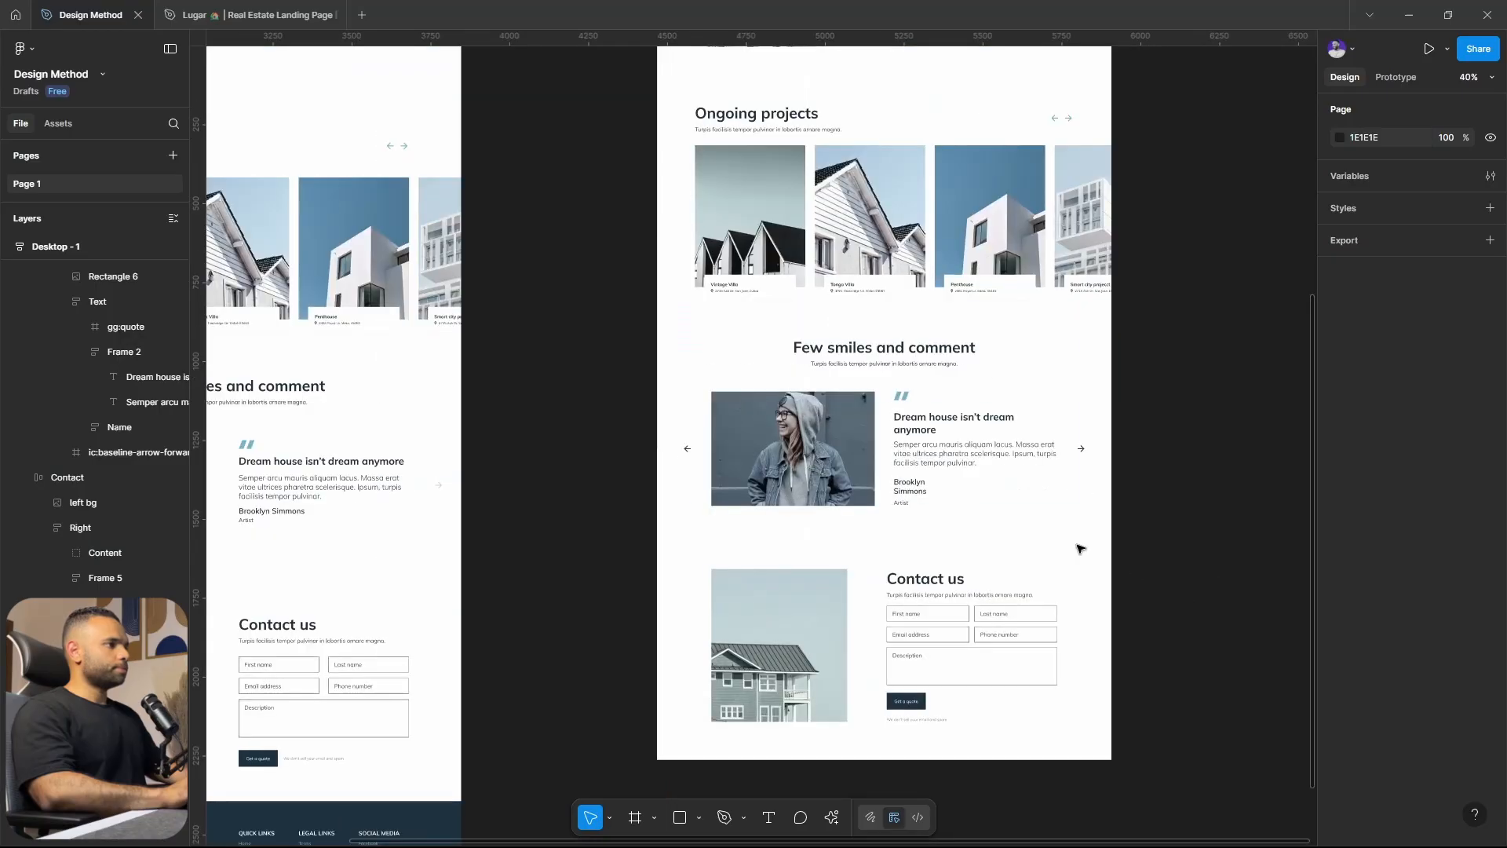
{"action": "left_click", "coordinate": [945, 431]}
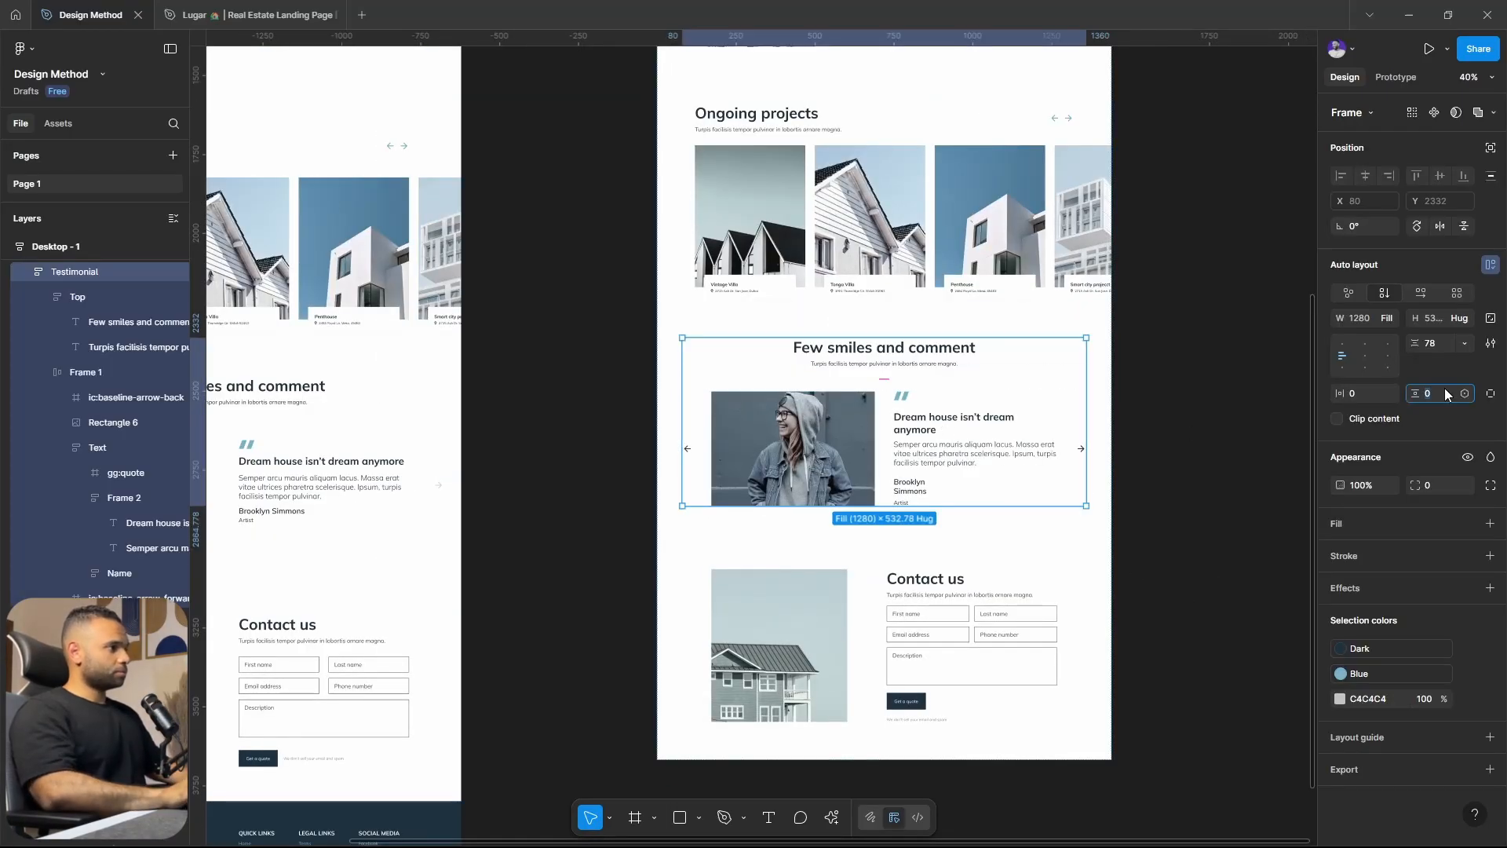
{"action": "type", "text": "80"}
{"action": "key", "text": "Return"}
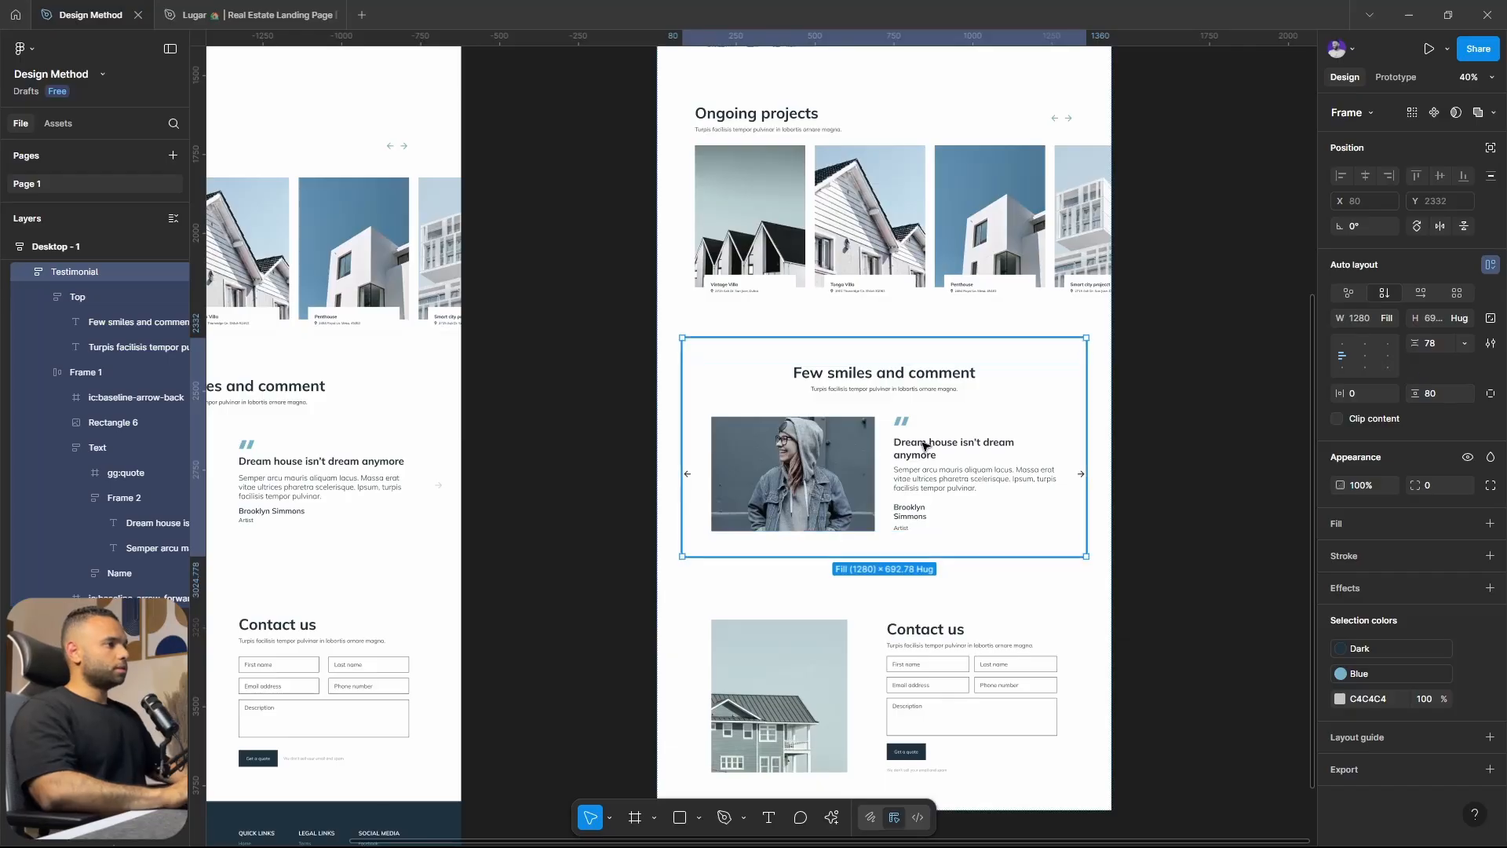
Add a maximum width of 1200 to the Testimonial section.
{"action": "left_click", "coordinate": [1389, 316]}
{"action": "left_click", "coordinate": [1402, 369]}
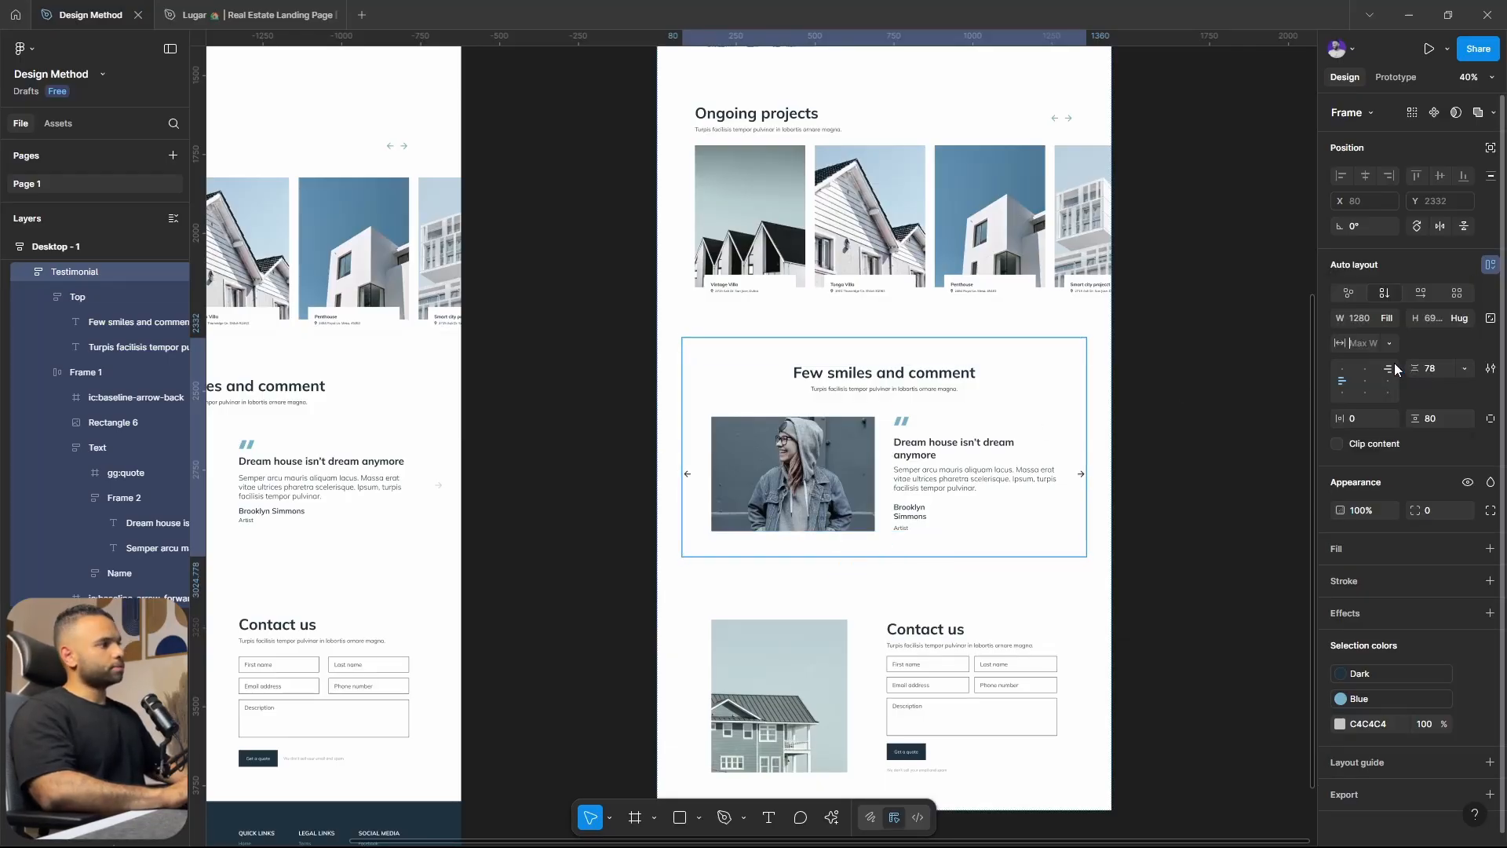
{"action": "type", "text": "1200"}
{"action": "key", "text": "Return"}
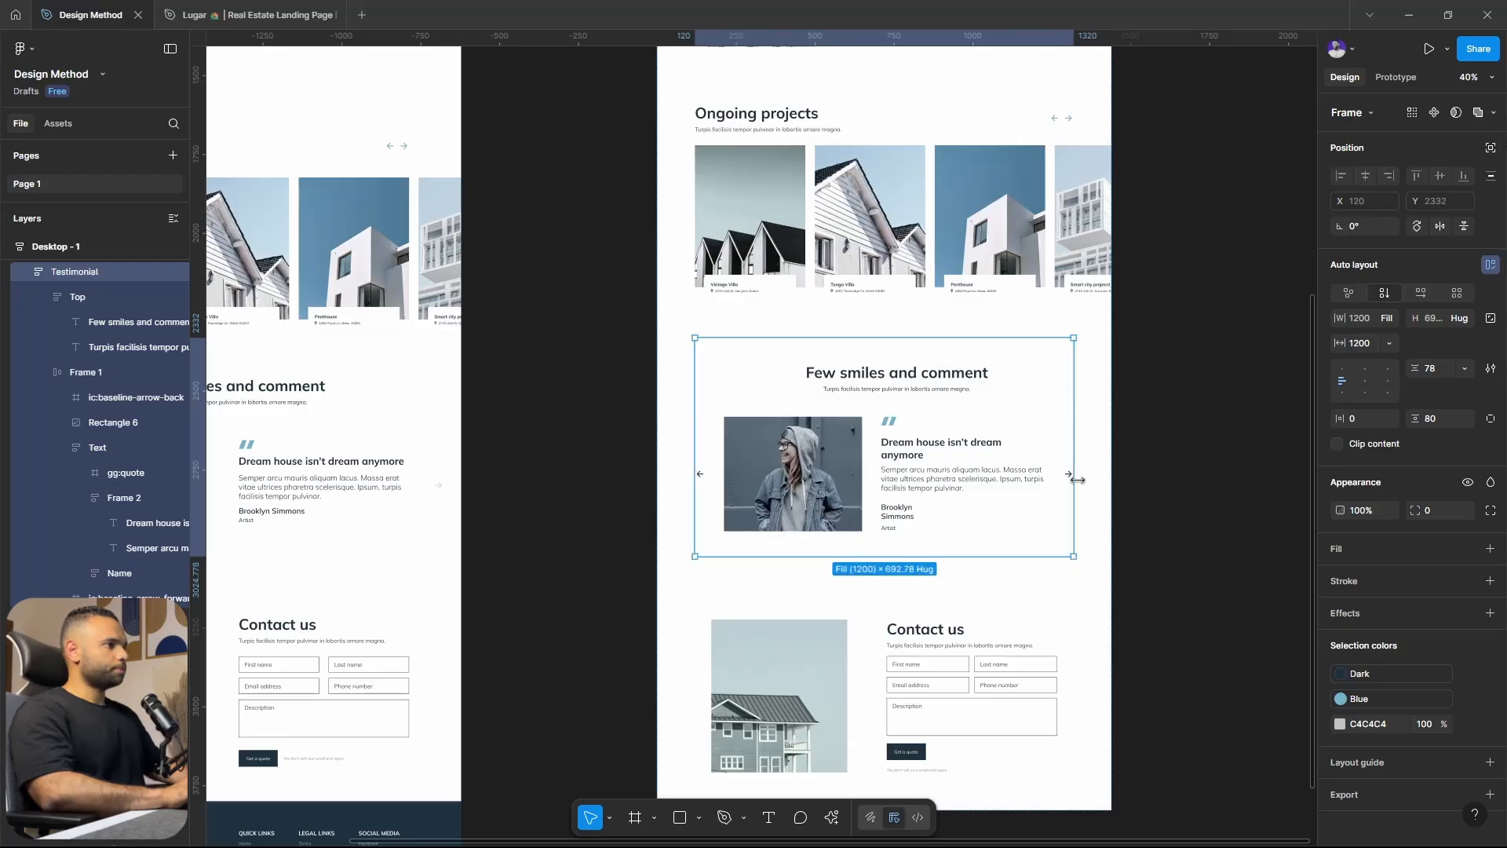
Add a maximum width of 1200 to the Contact section and set its width to fill container.
{"action": "scroll", "coordinate": [993, 578], "scroll_direction": "down", "scroll_amount": 2}
{"action": "left_click", "coordinate": [994, 579]}
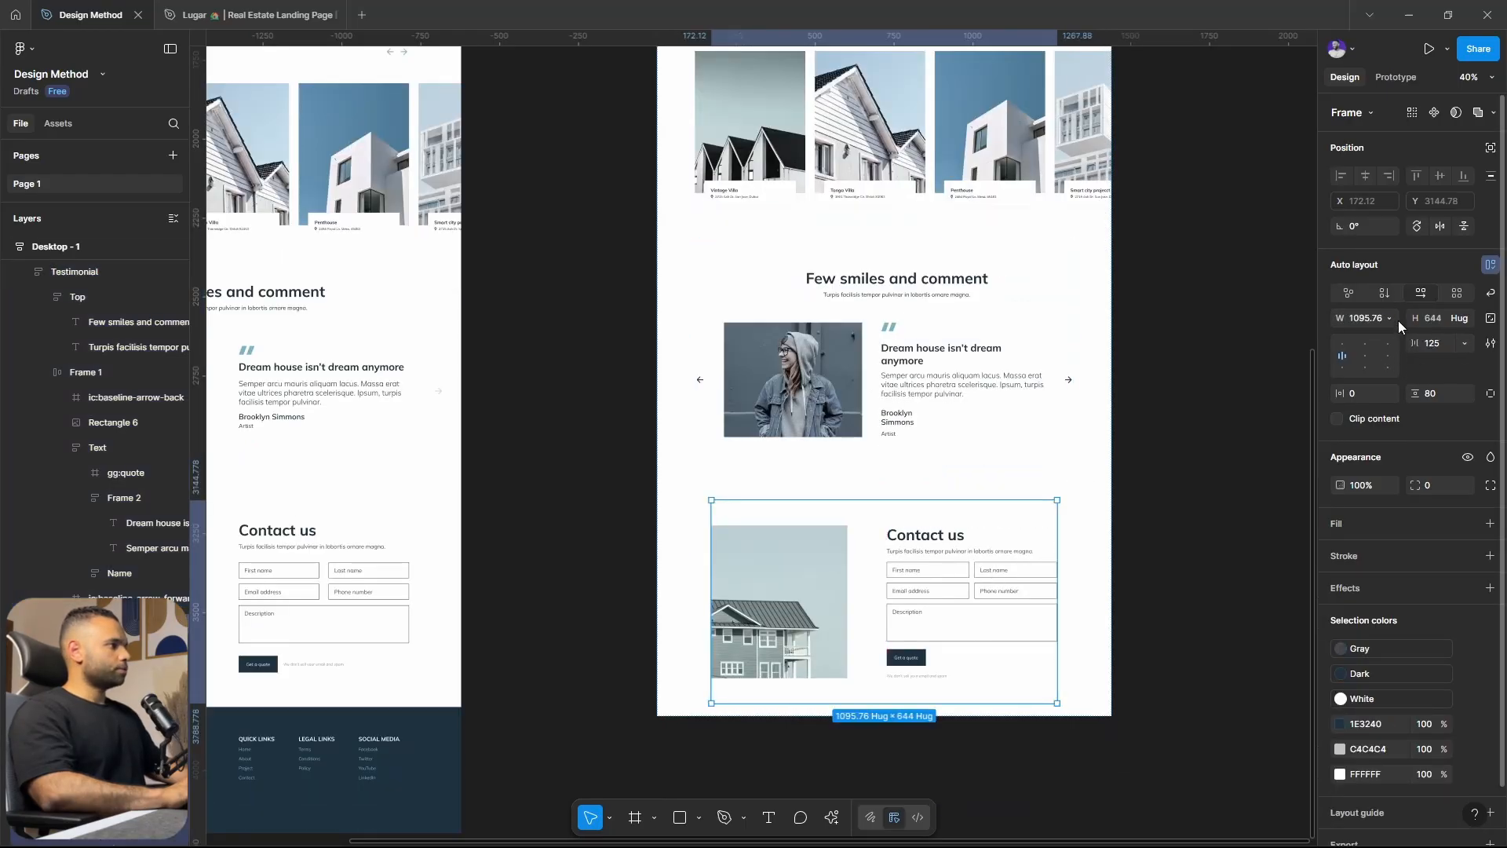
{"action": "left_click", "coordinate": [1398, 321]}
{"action": "left_click", "coordinate": [1400, 384]}
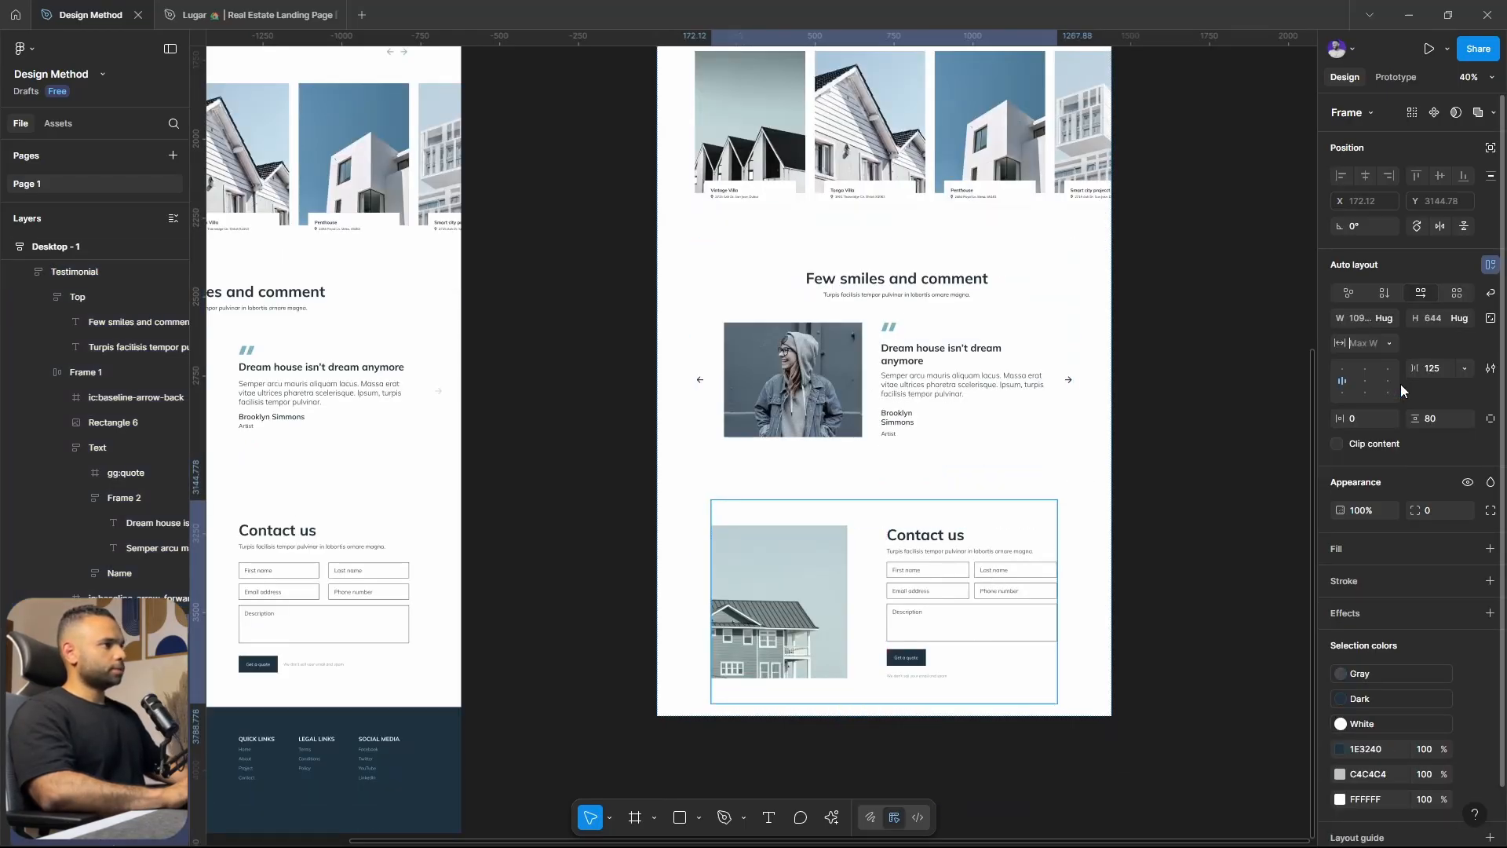
{"action": "type", "text": "1200"}
{"action": "key", "text": "Return"}
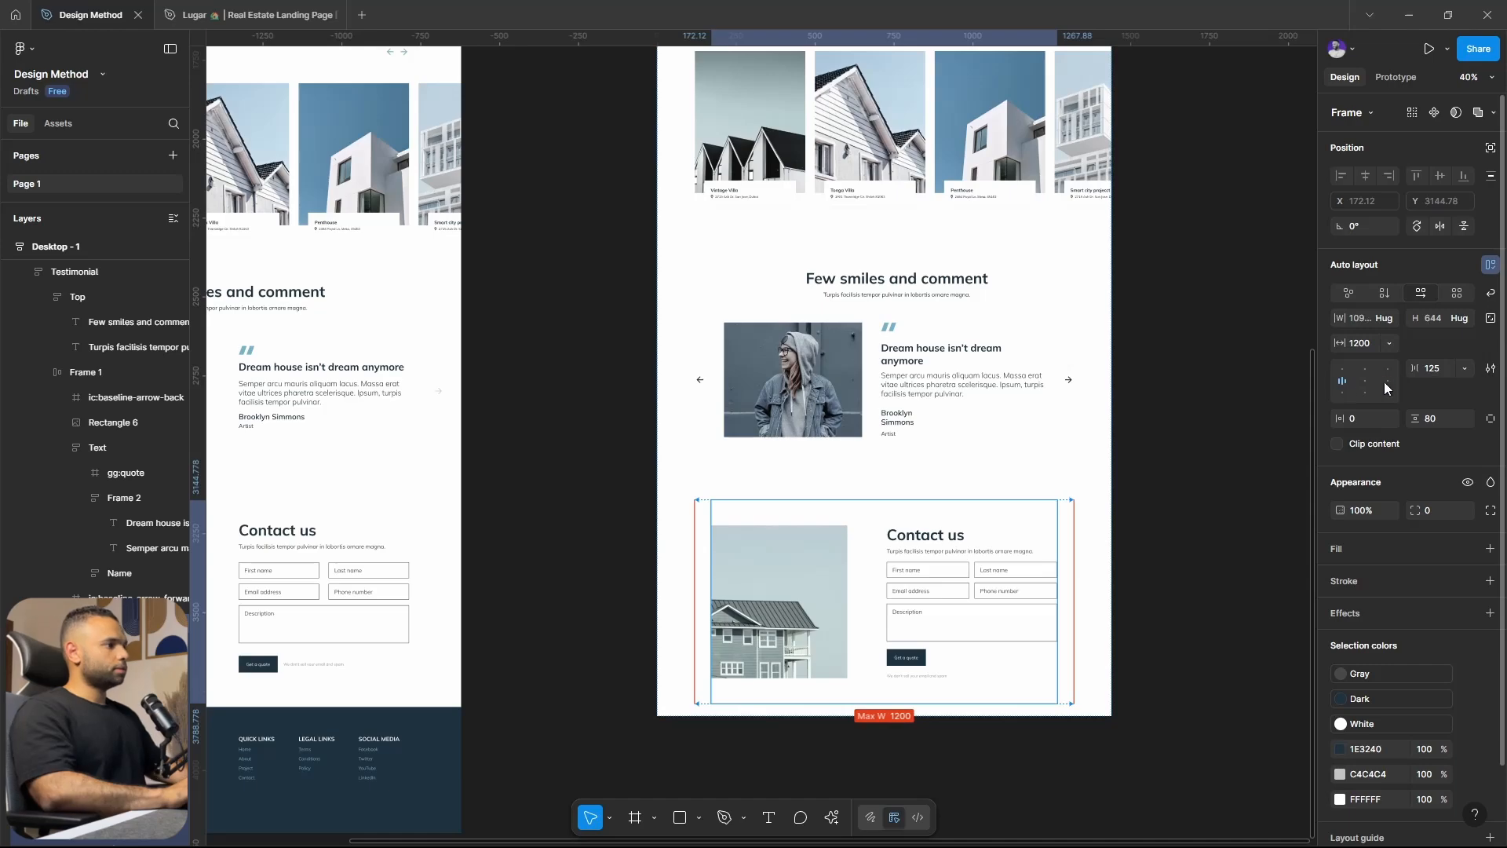
{"action": "left_click", "coordinate": [1385, 321]}
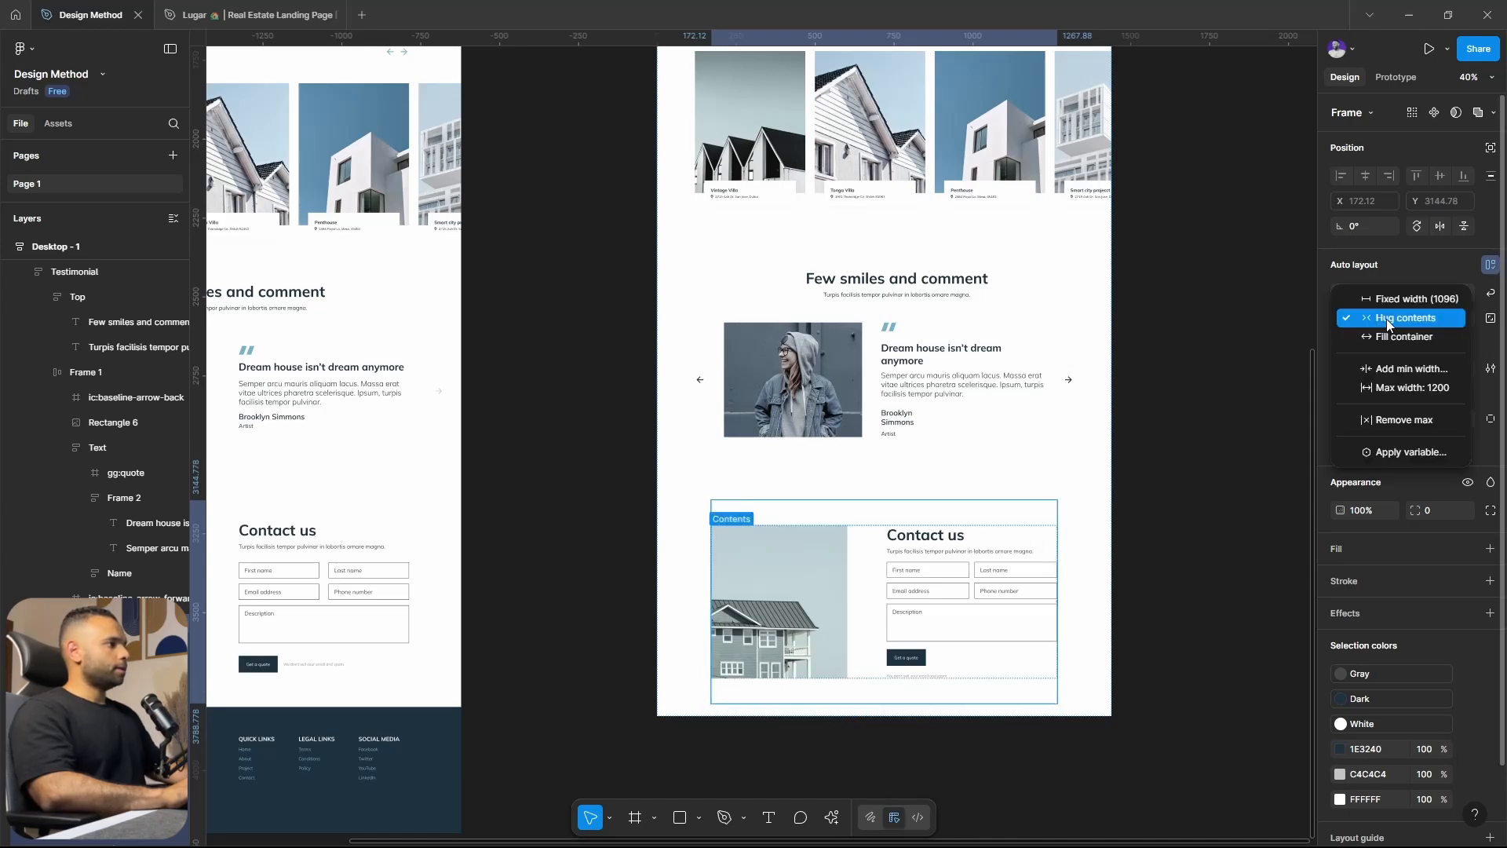
{"action": "left_click", "coordinate": [1391, 337]}
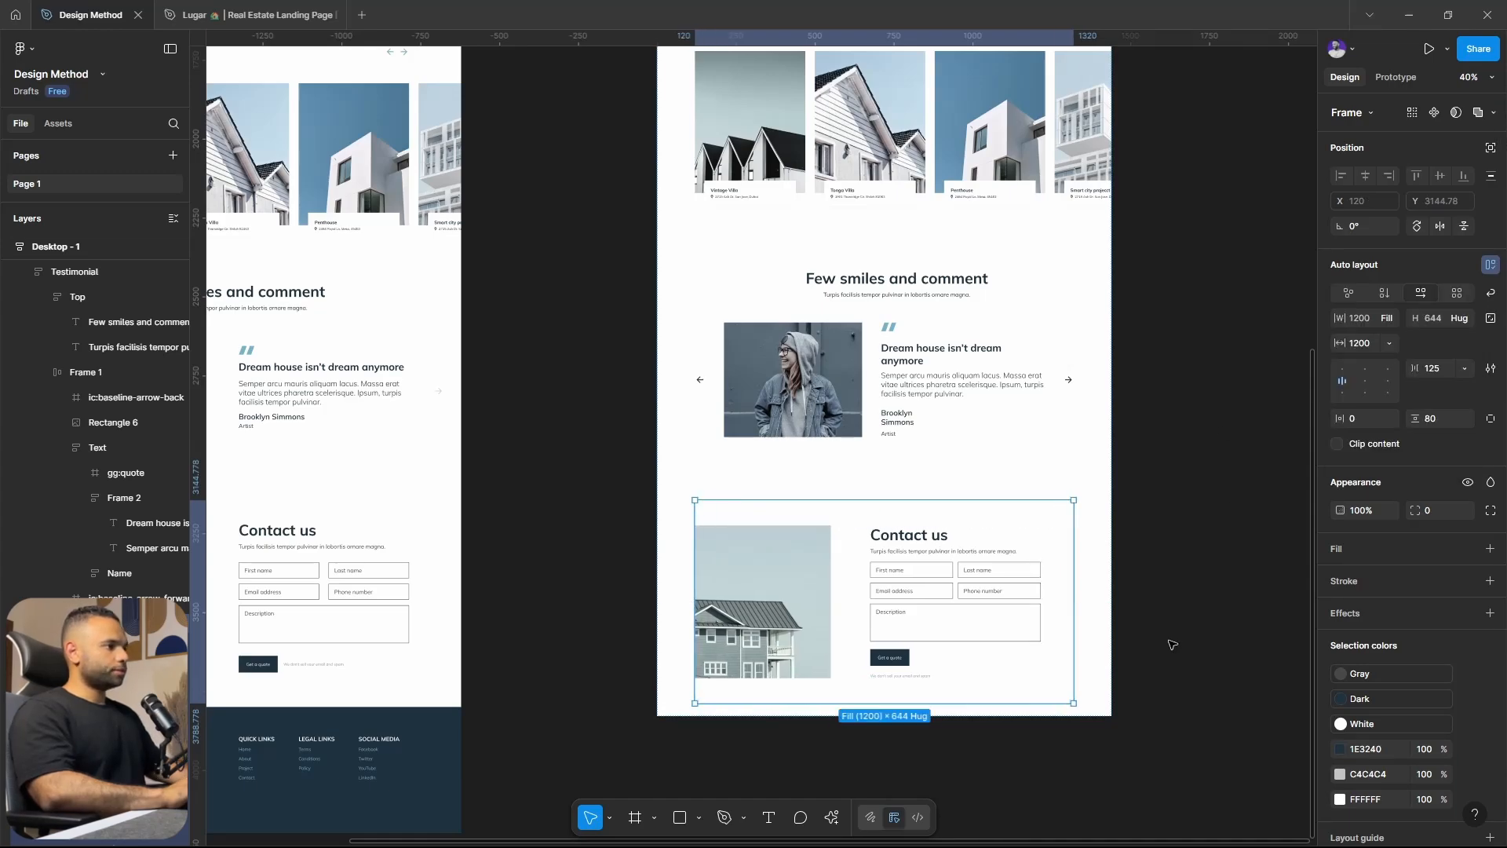
Set the width of the Contact section's text-and-form column and of the form frame inside it to fill container.
{"action": "scroll", "coordinate": [1172, 644], "scroll_direction": "up", "scroll_amount": 3}
{"action": "left_click", "coordinate": [983, 616]}
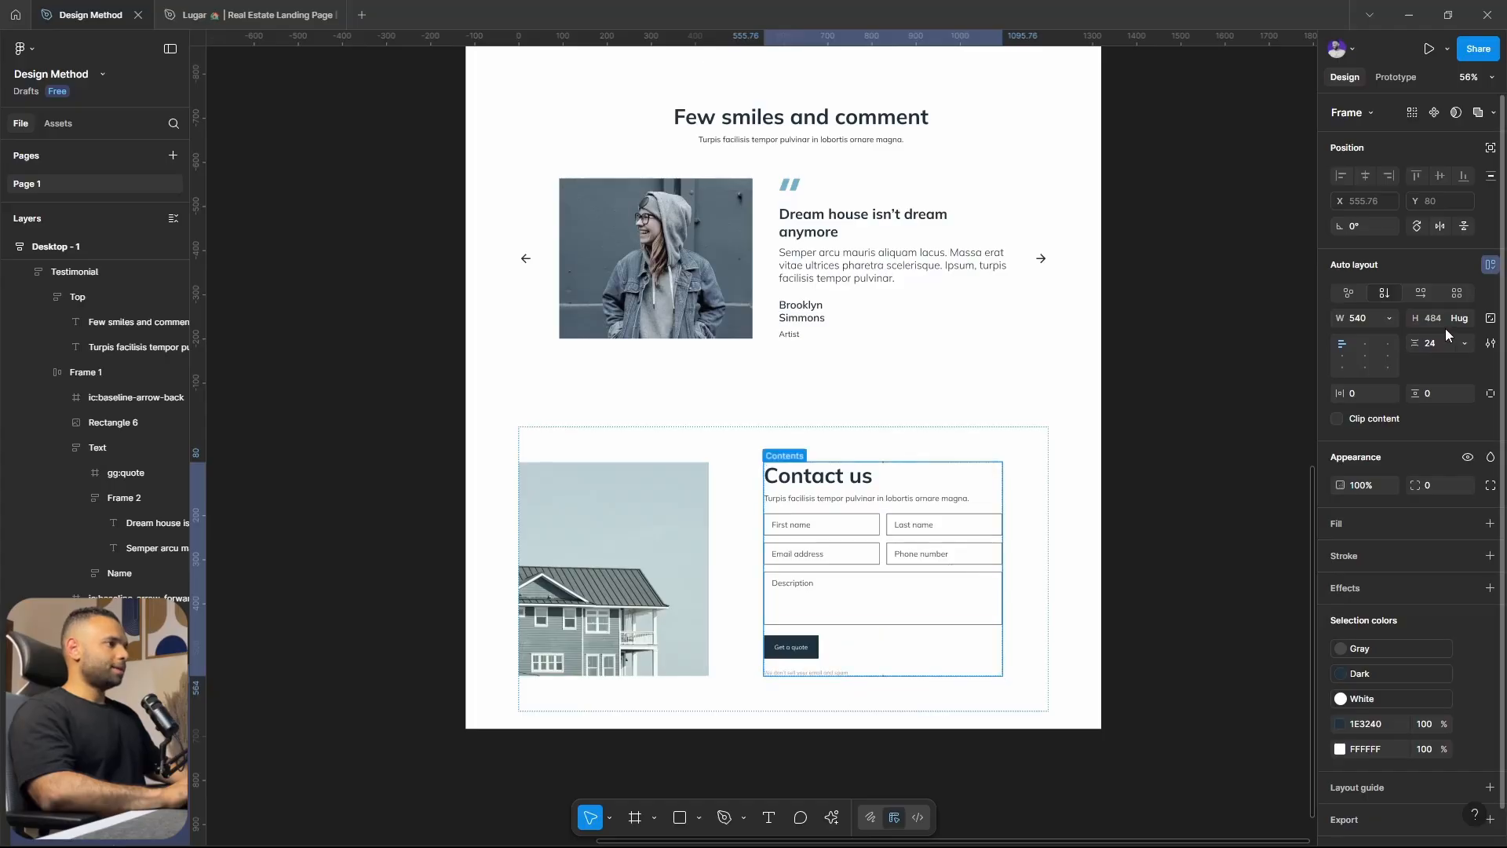
{"action": "left_click", "coordinate": [1392, 316]}
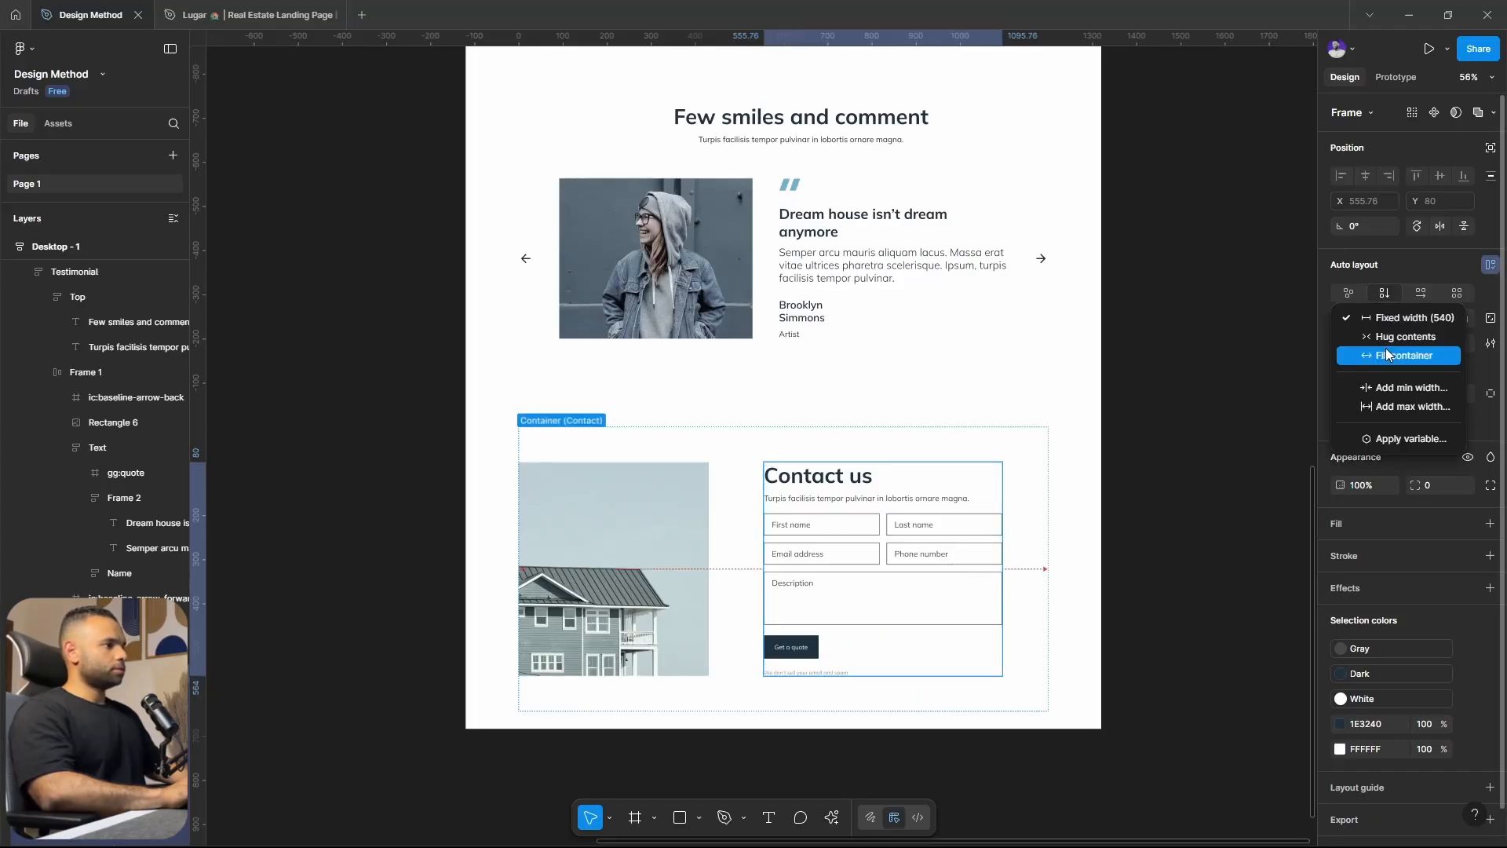
{"action": "left_click", "coordinate": [1387, 354]}
{"action": "left_click", "coordinate": [861, 579]}
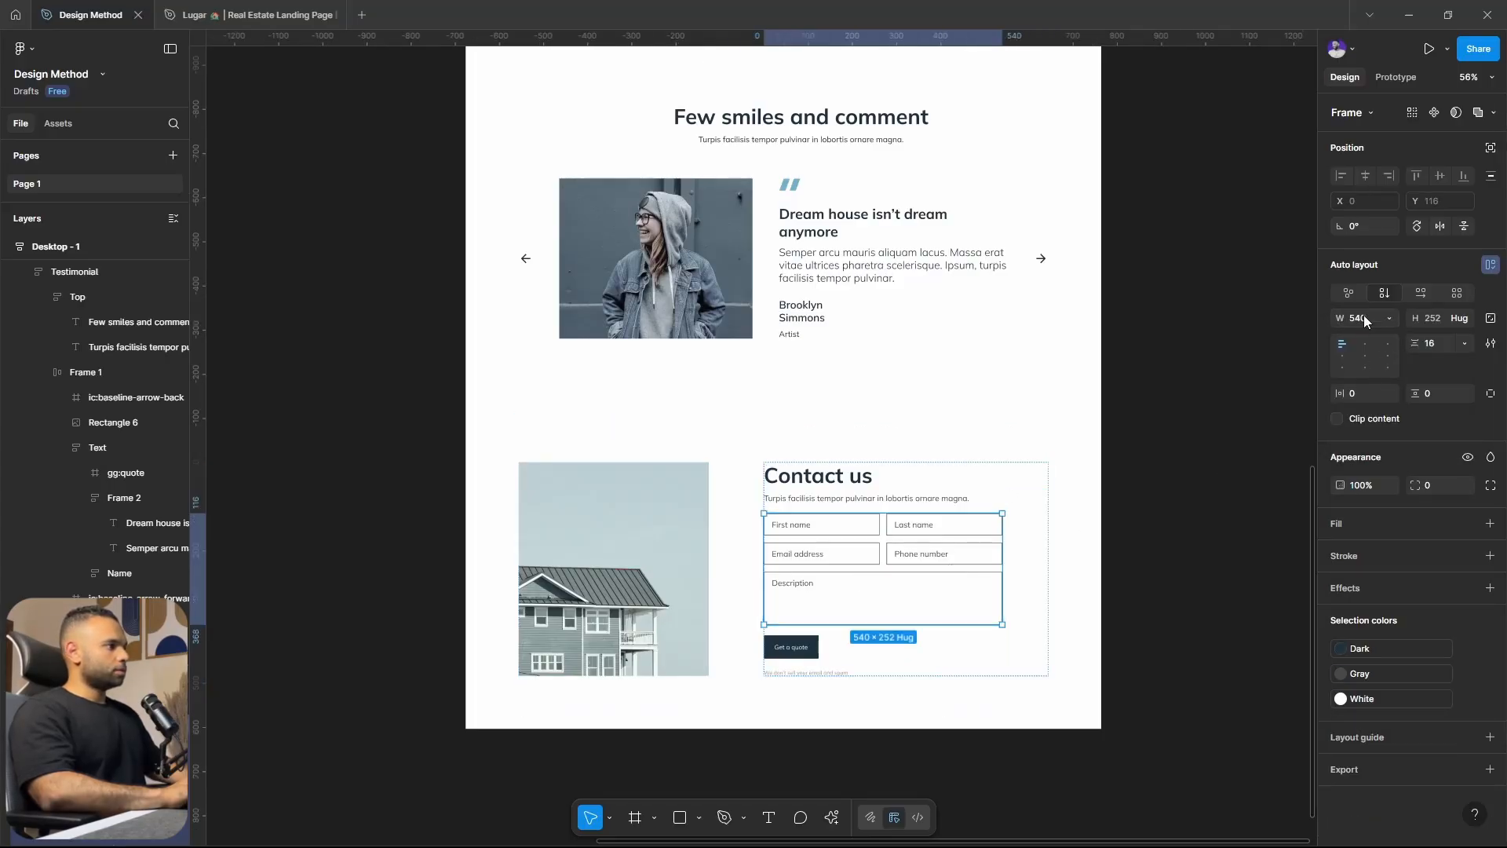
{"action": "left_click", "coordinate": [1389, 318]}
{"action": "left_click", "coordinate": [1386, 352]}
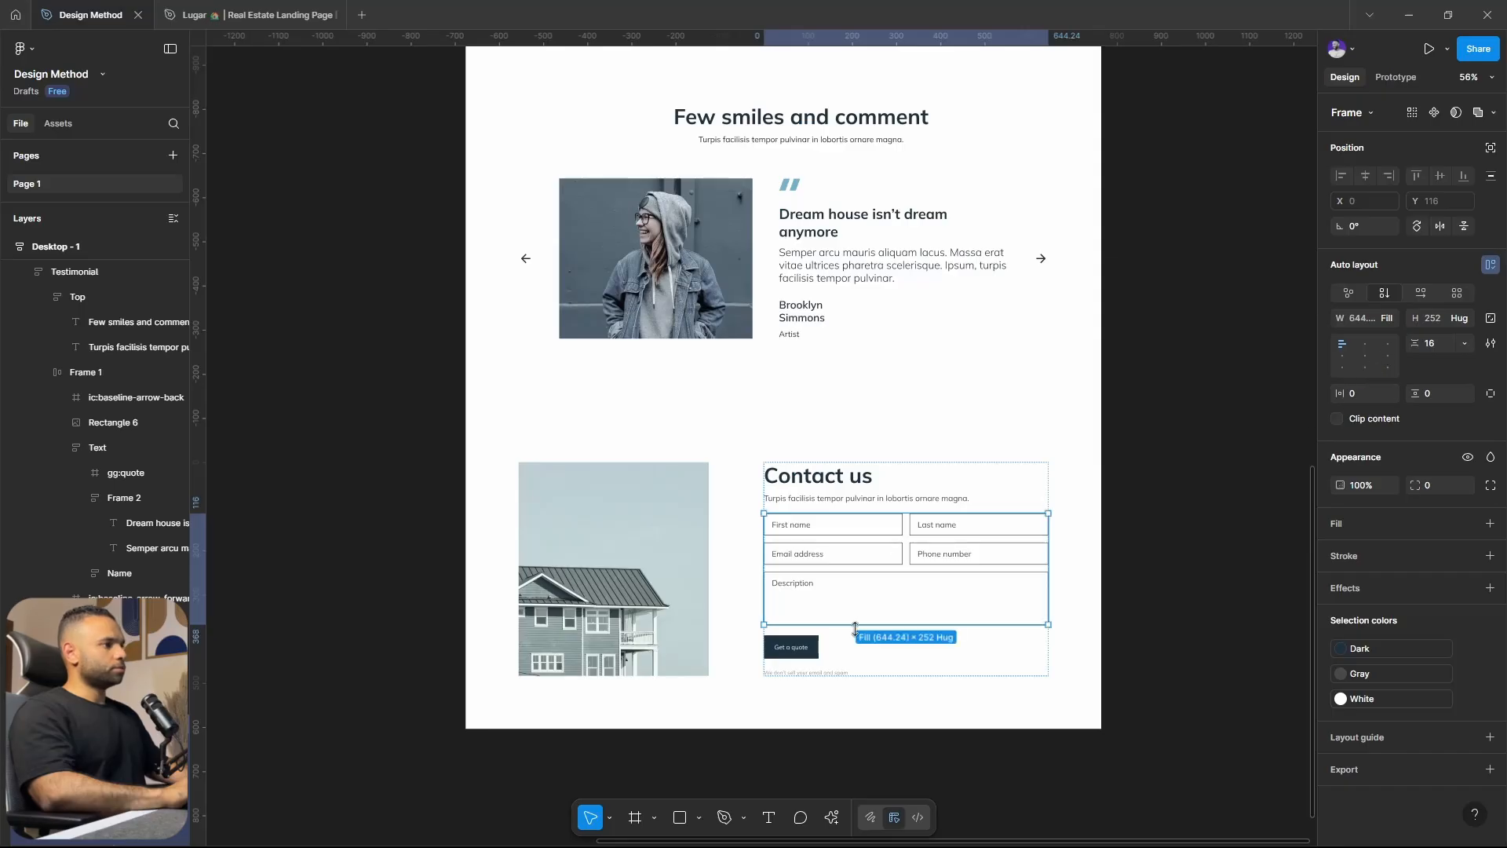
{"action": "left_click", "coordinate": [1182, 444]}
Copy the Footer group from the original Landing Page and paste it below the Contact section in Desktop - 1.
{"action": "scroll", "coordinate": [1183, 444], "scroll_direction": "down", "scroll_amount": 3, "text": "ctrl"}
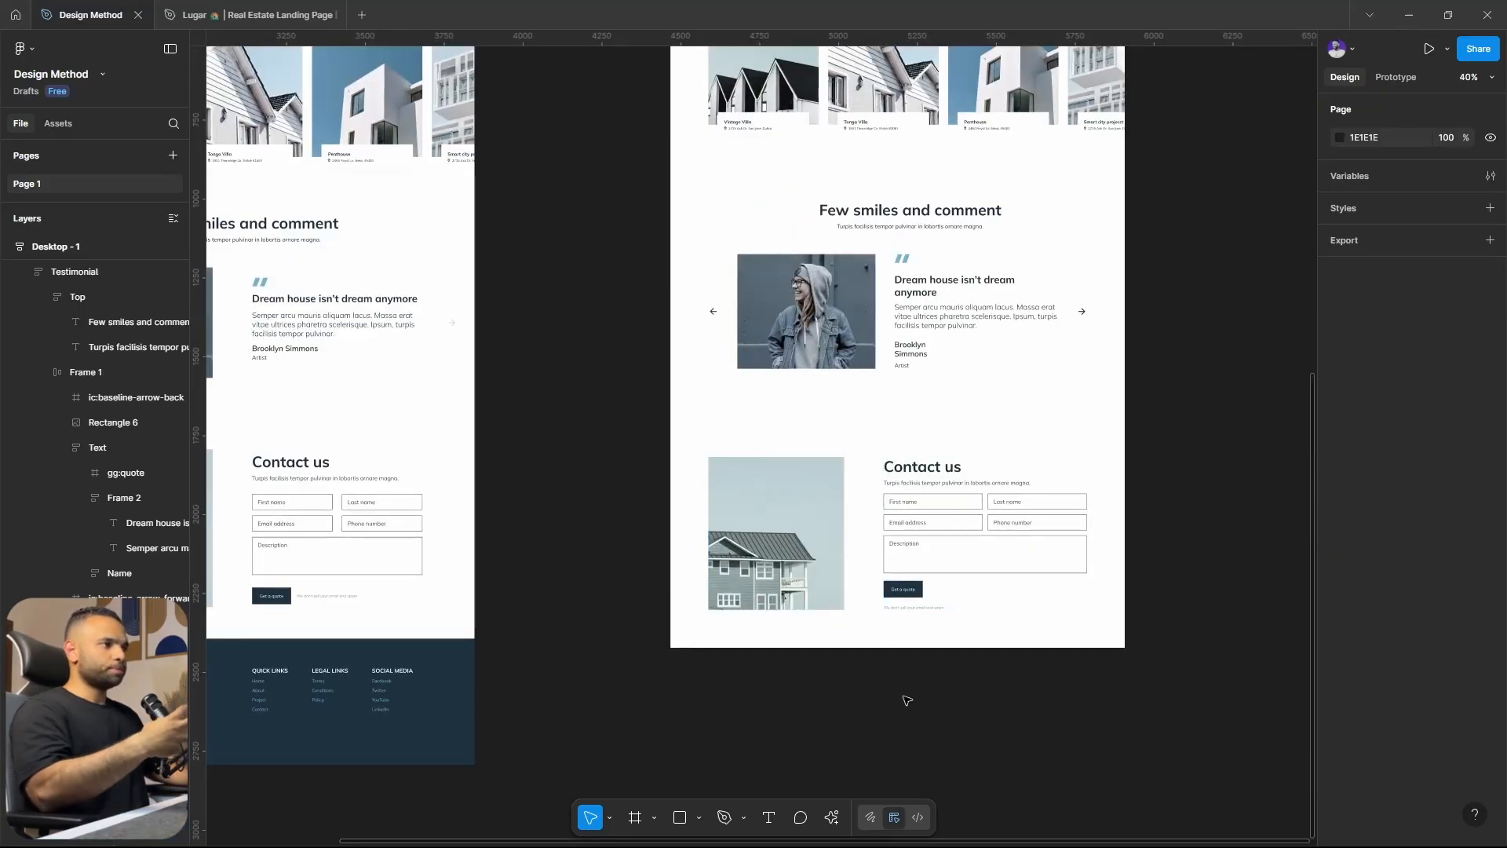
{"action": "scroll", "coordinate": [1204, 436], "scroll_direction": "down", "scroll_amount": 3, "text": "ctrl"}
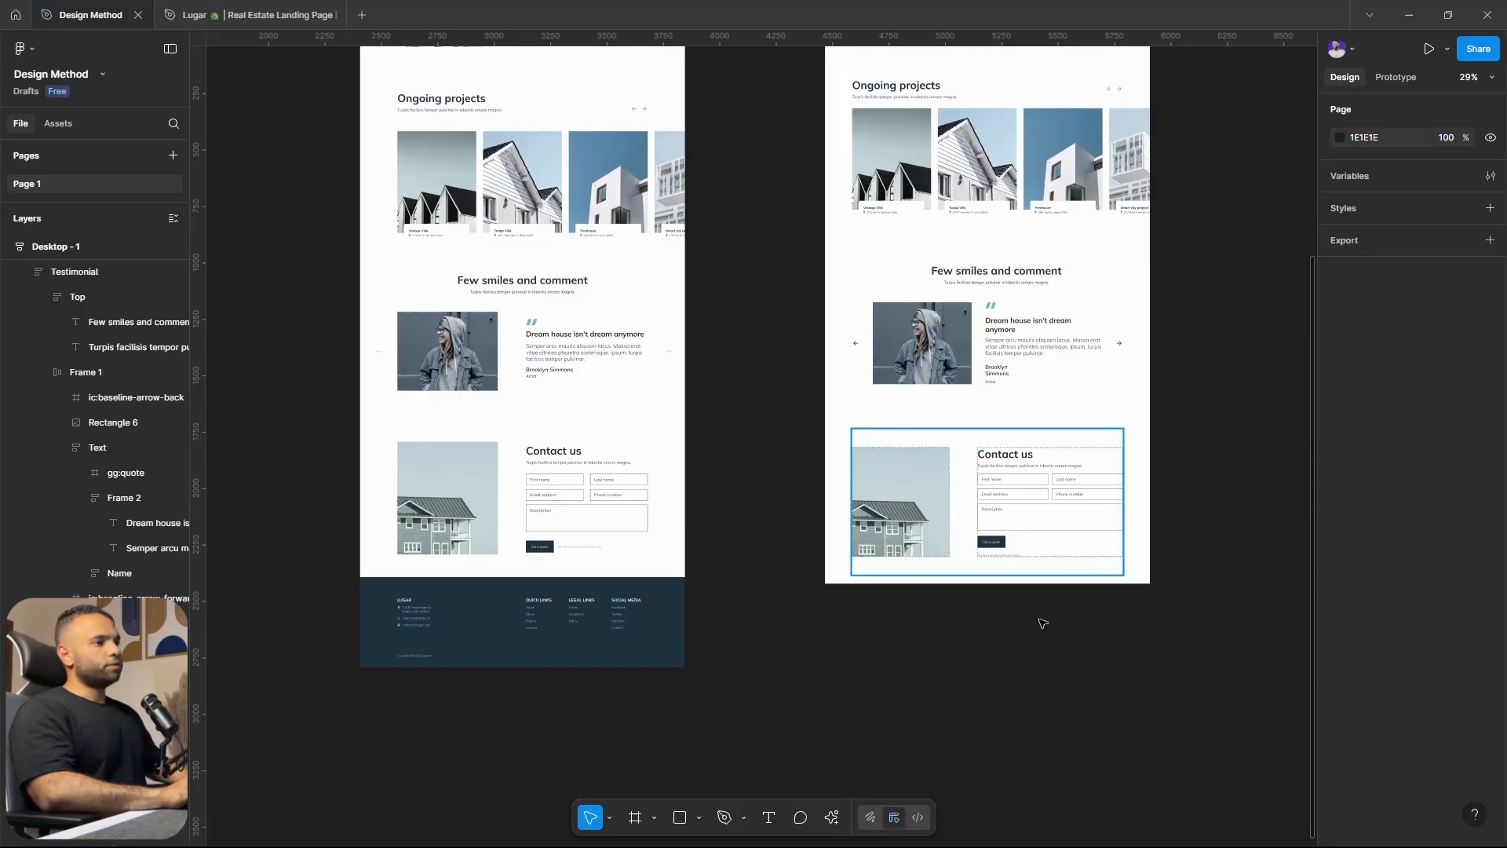
{"action": "left_click", "coordinate": [559, 638]}
{"action": "scroll", "coordinate": [1082, 653], "scroll_direction": "up", "scroll_amount": 3, "text": "ctrl"}
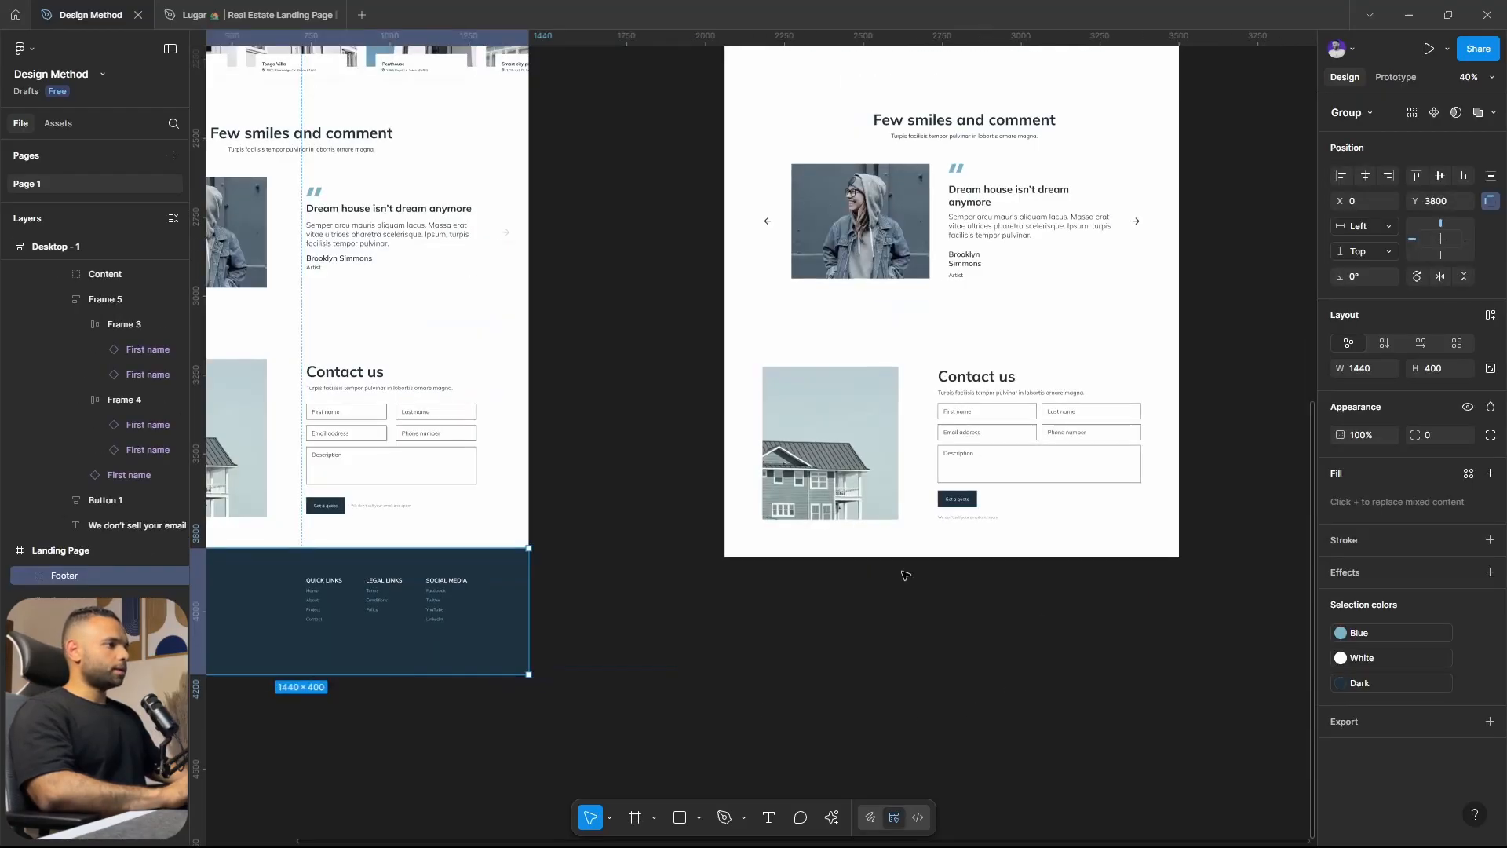
{"action": "left_click", "coordinate": [883, 555]}
{"action": "key", "text": "ctrl+v"}
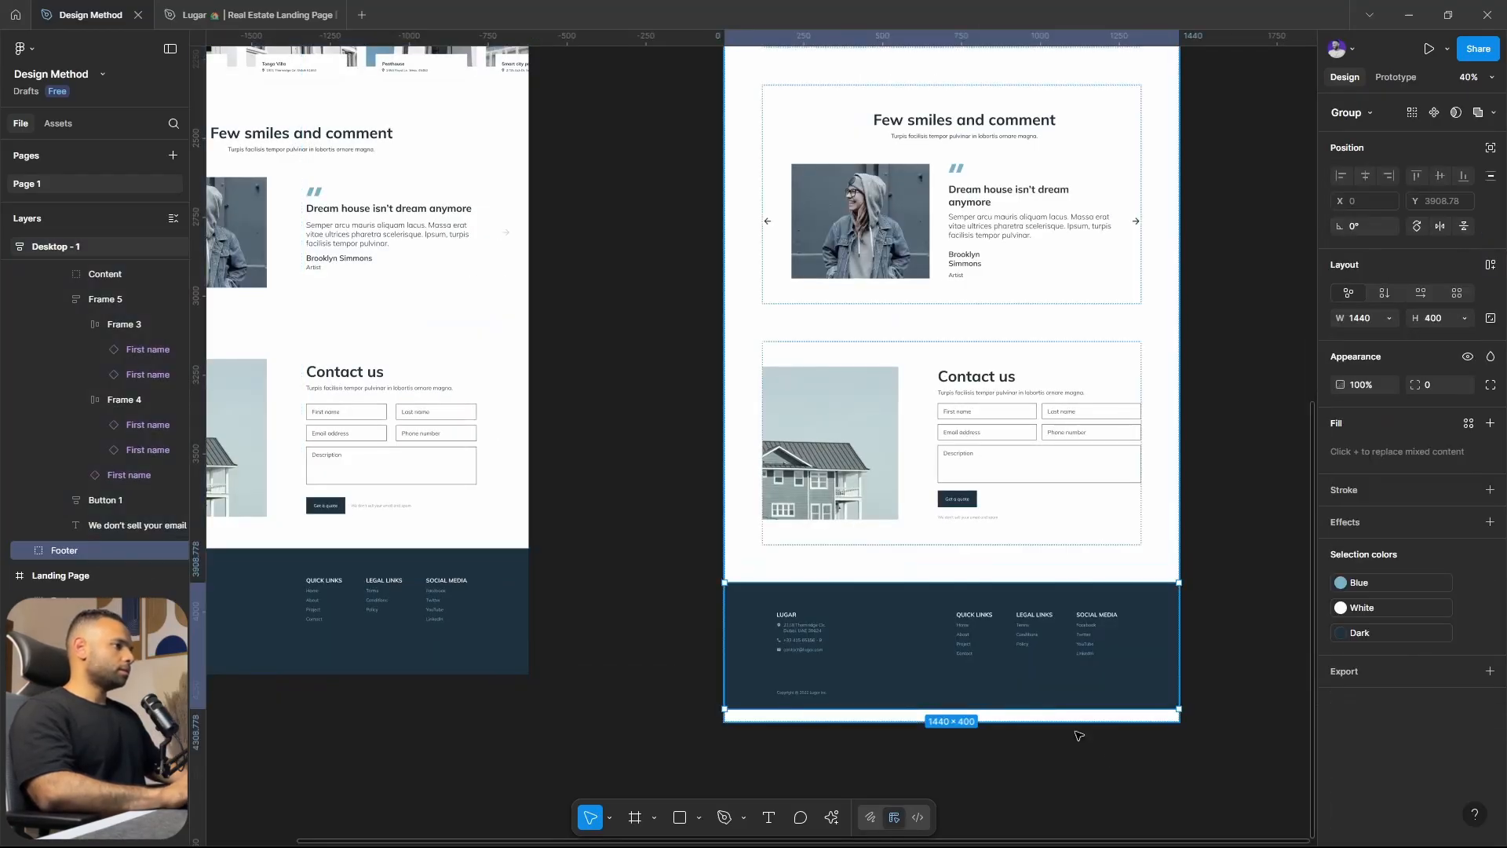
Set the bottom padding of the Desktop - 1 frame to 0 so the footer meets its lower edge.
{"action": "scroll", "coordinate": [1147, 794], "scroll_direction": "up", "scroll_amount": 2, "text": "ctrl"}
{"action": "left_click", "coordinate": [1119, 442]}
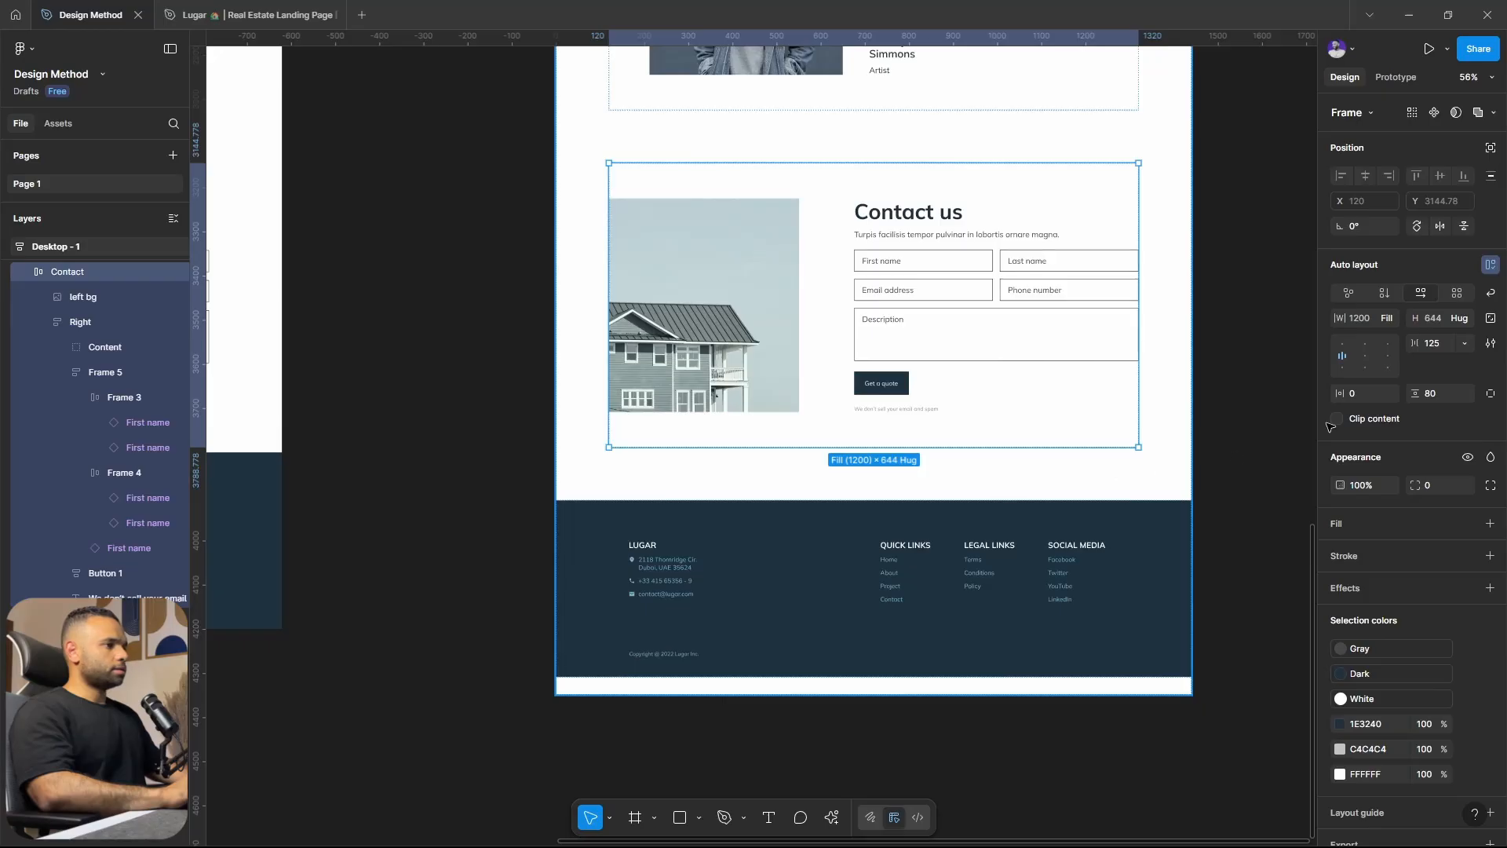
{"action": "key", "text": "shift+Return"}
{"action": "left_click", "coordinate": [1491, 393]}
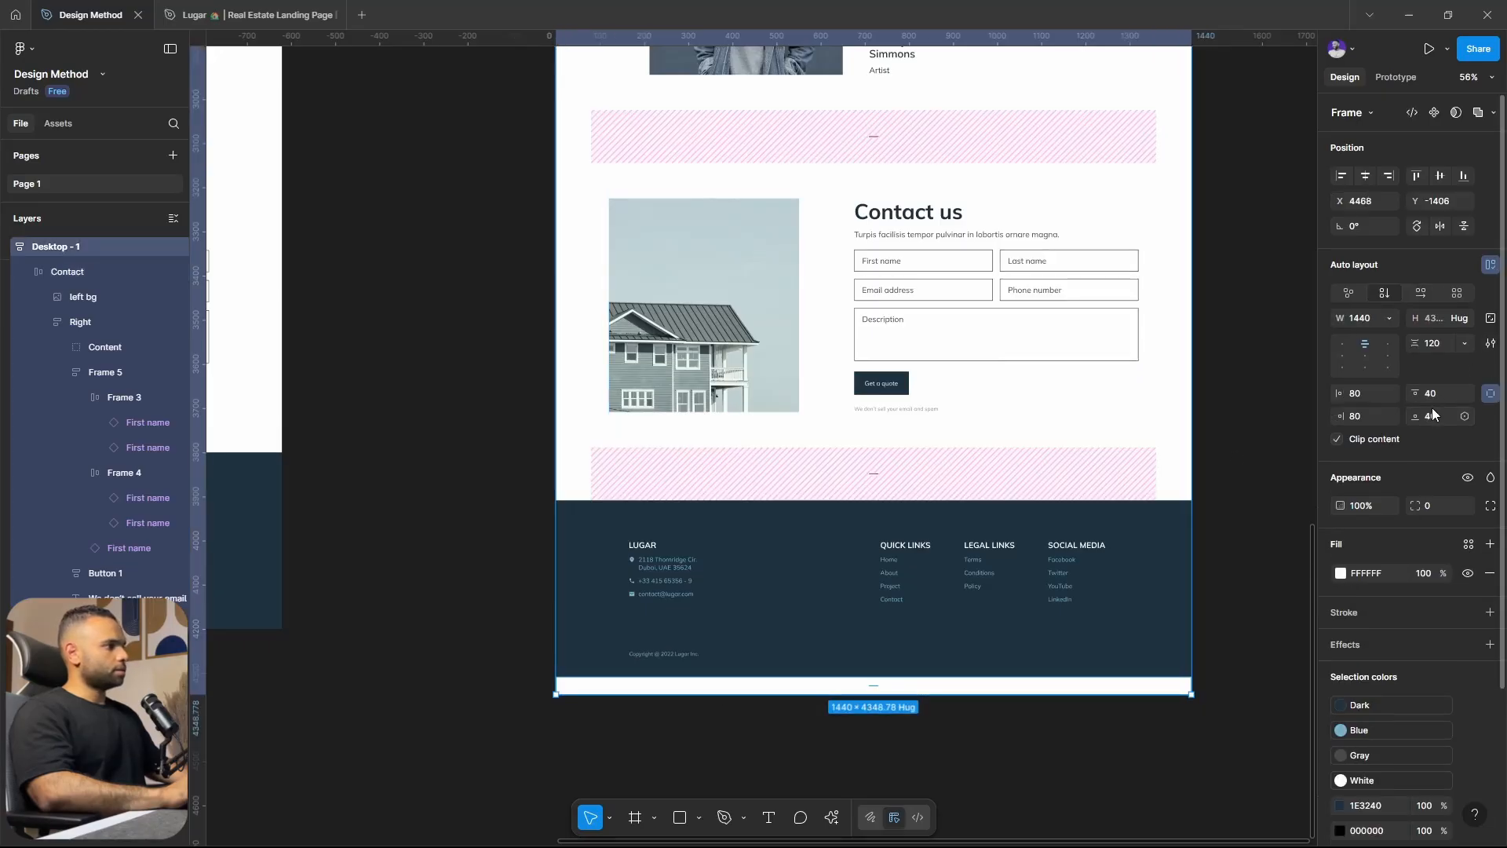
{"action": "type", "text": "0"}
{"action": "key", "text": "Return"}
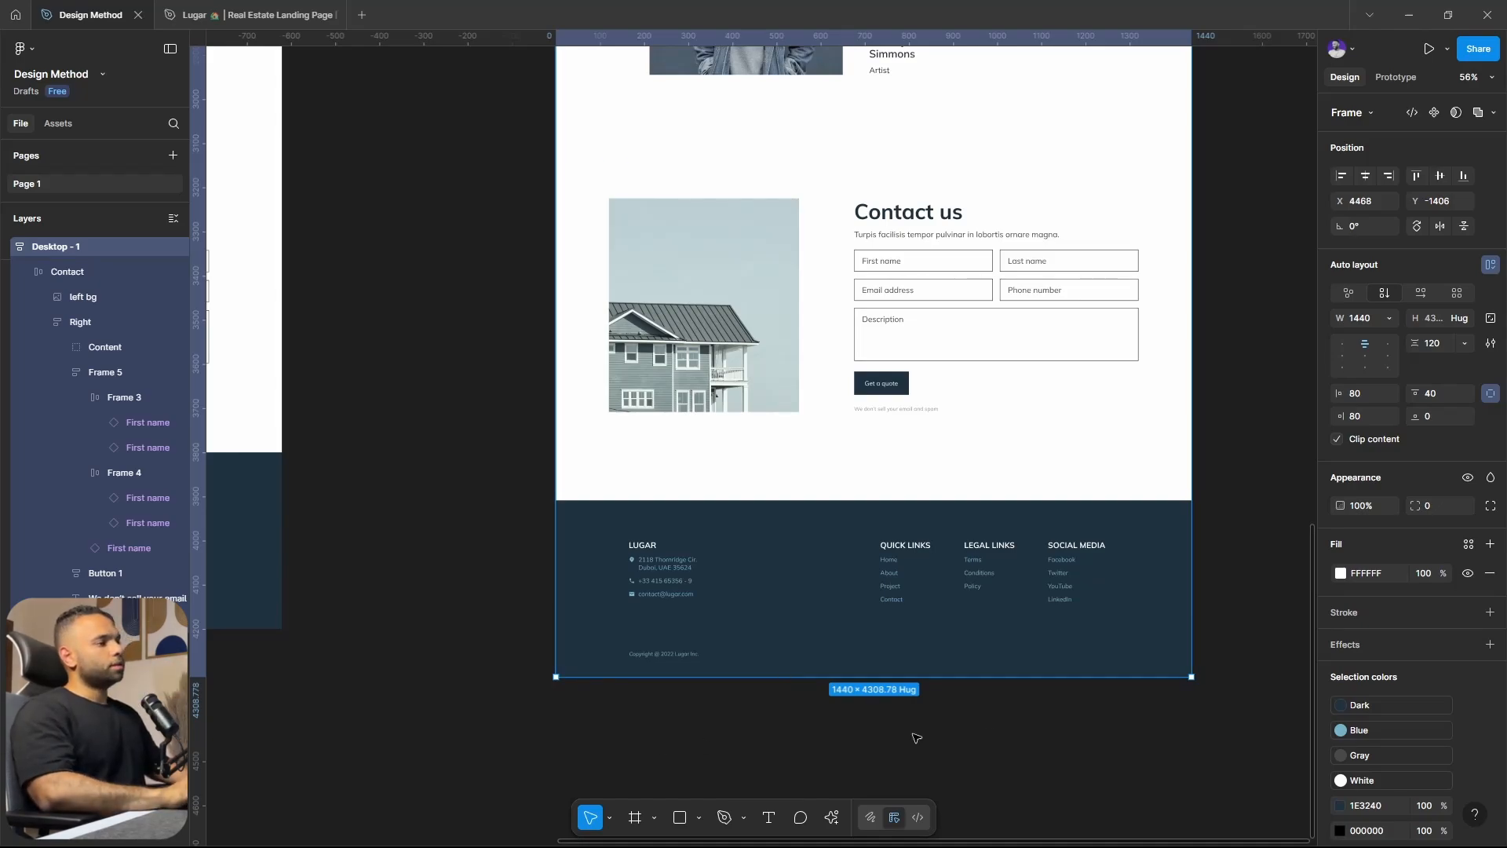
{"action": "left_click", "coordinate": [834, 771]}
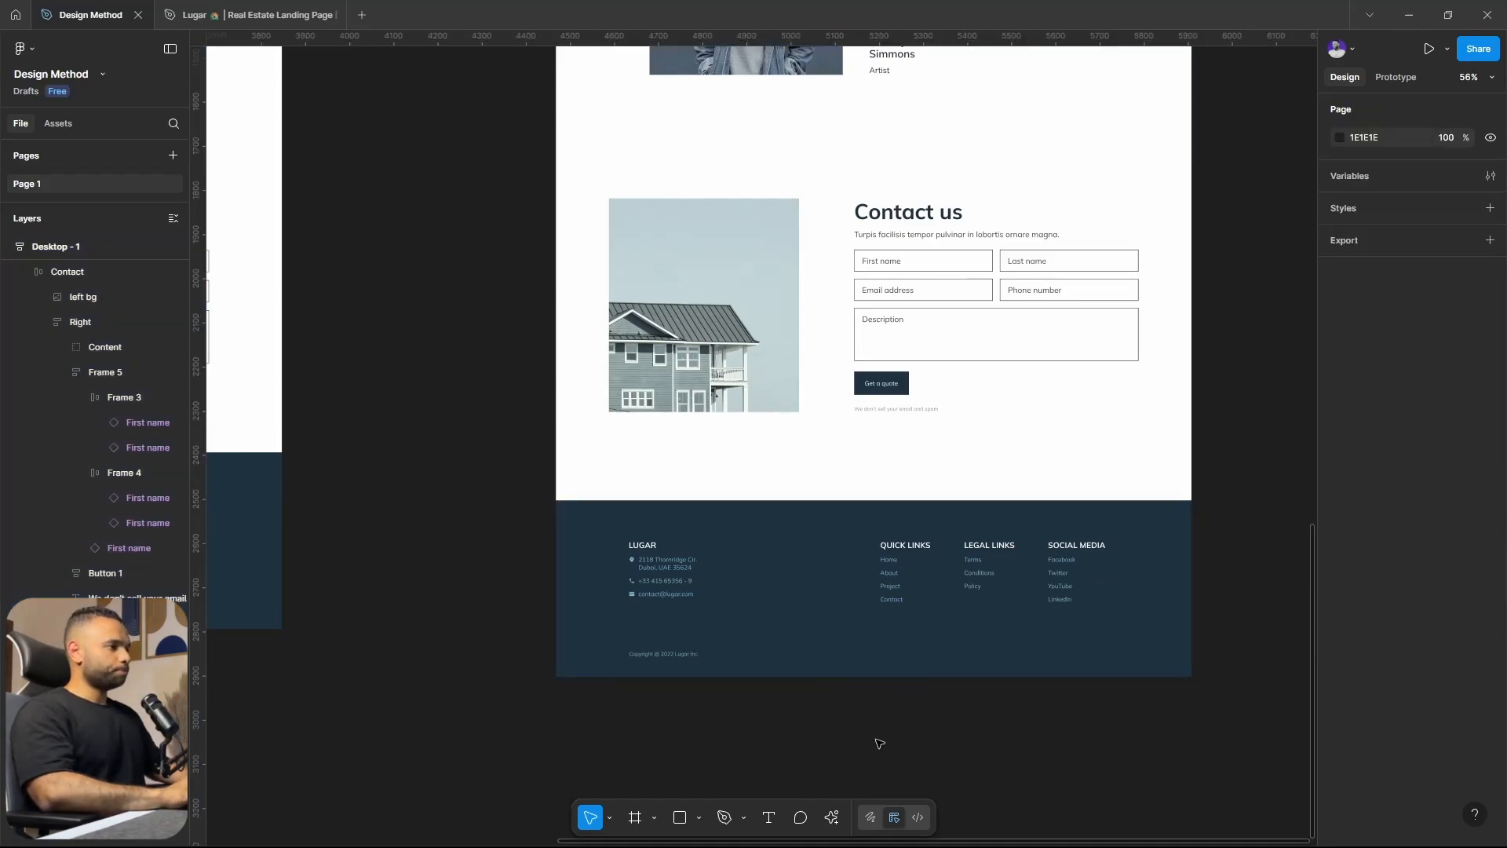
Apply auto layout to the LUGAR contact details group in the footer.
{"action": "scroll", "coordinate": [879, 743], "scroll_direction": "up", "scroll_amount": 3}
{"action": "left_click", "coordinate": [611, 521]}
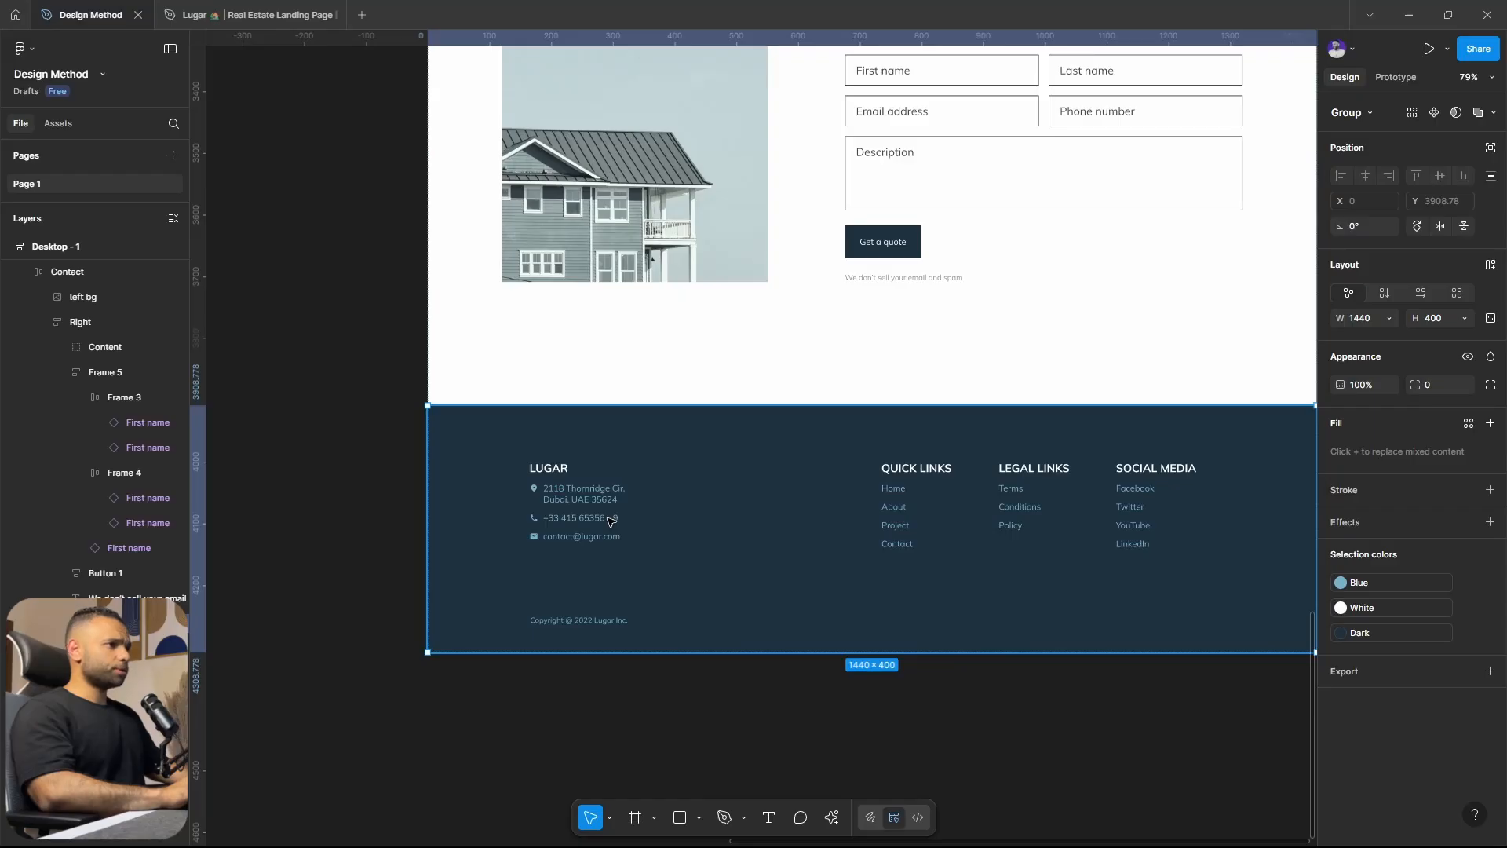
{"action": "left_click", "coordinate": [582, 510]}
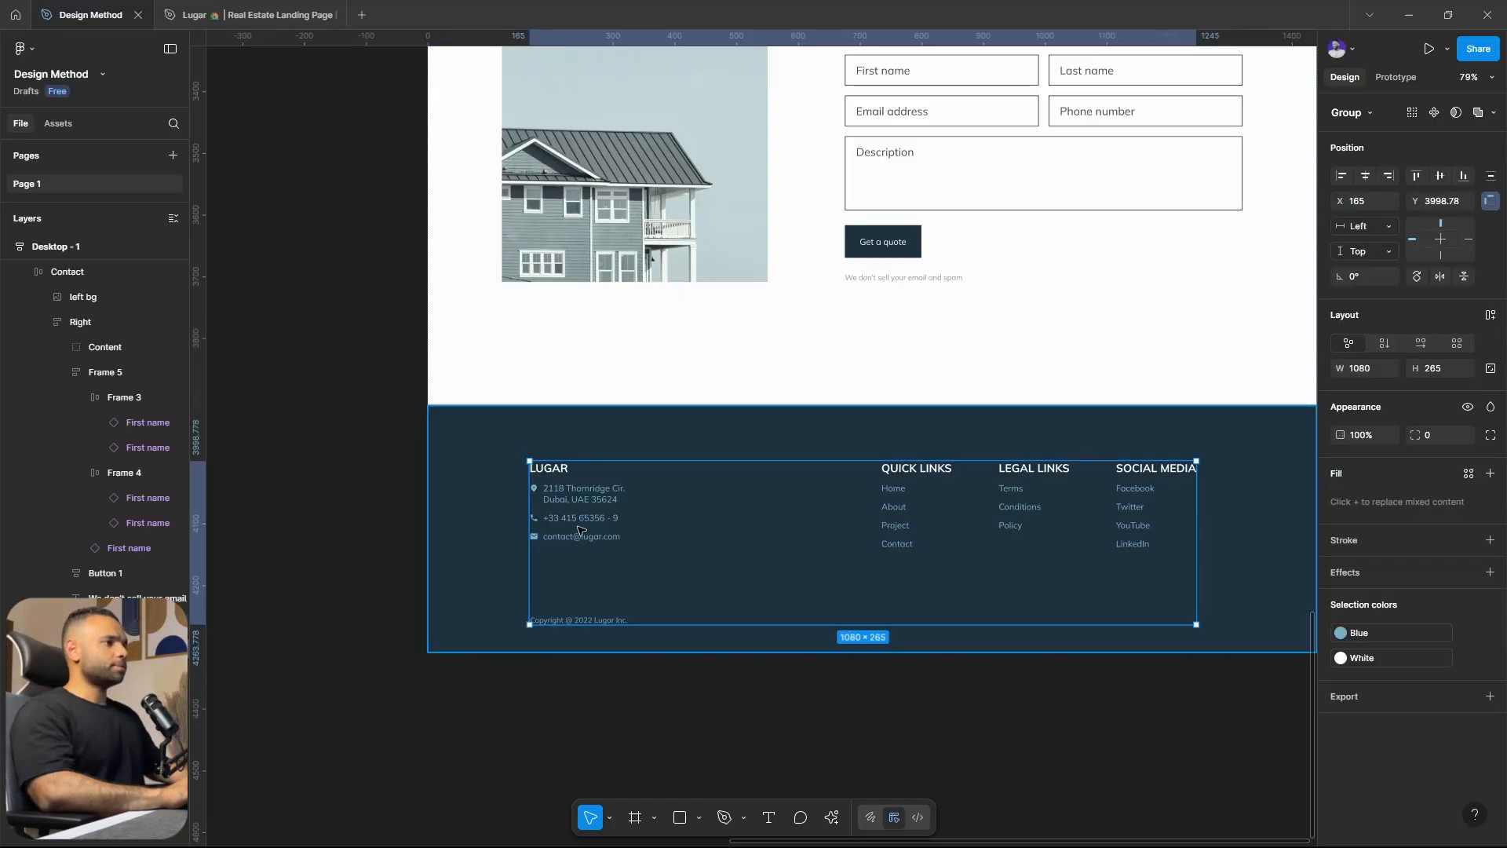
{"action": "scroll", "coordinate": [579, 530], "scroll_direction": "up", "scroll_amount": 2}
{"action": "left_click", "coordinate": [581, 486]}
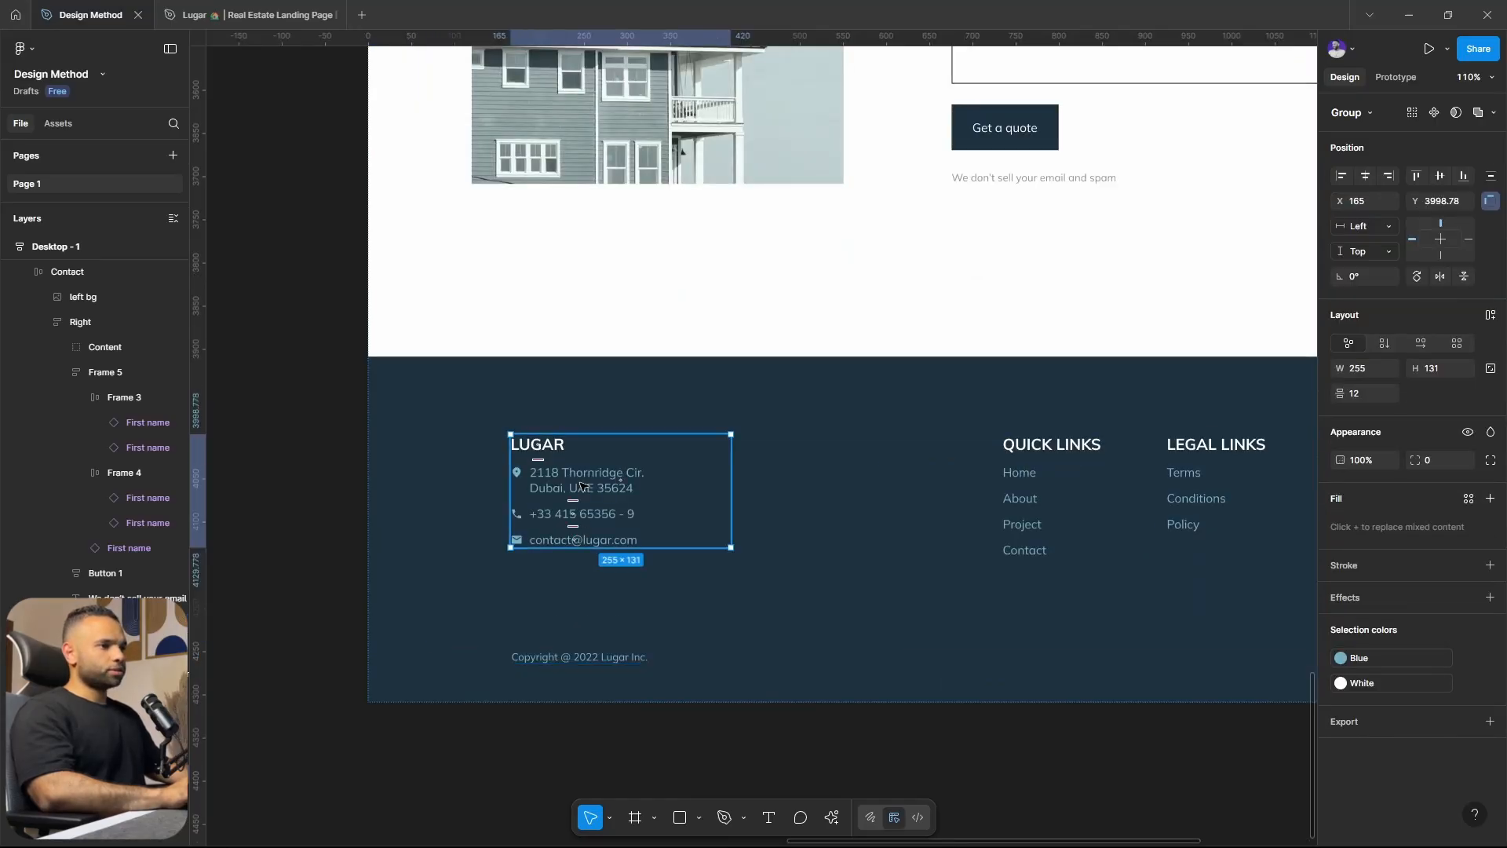
{"action": "scroll", "coordinate": [582, 486], "scroll_direction": "up", "scroll_amount": 2}
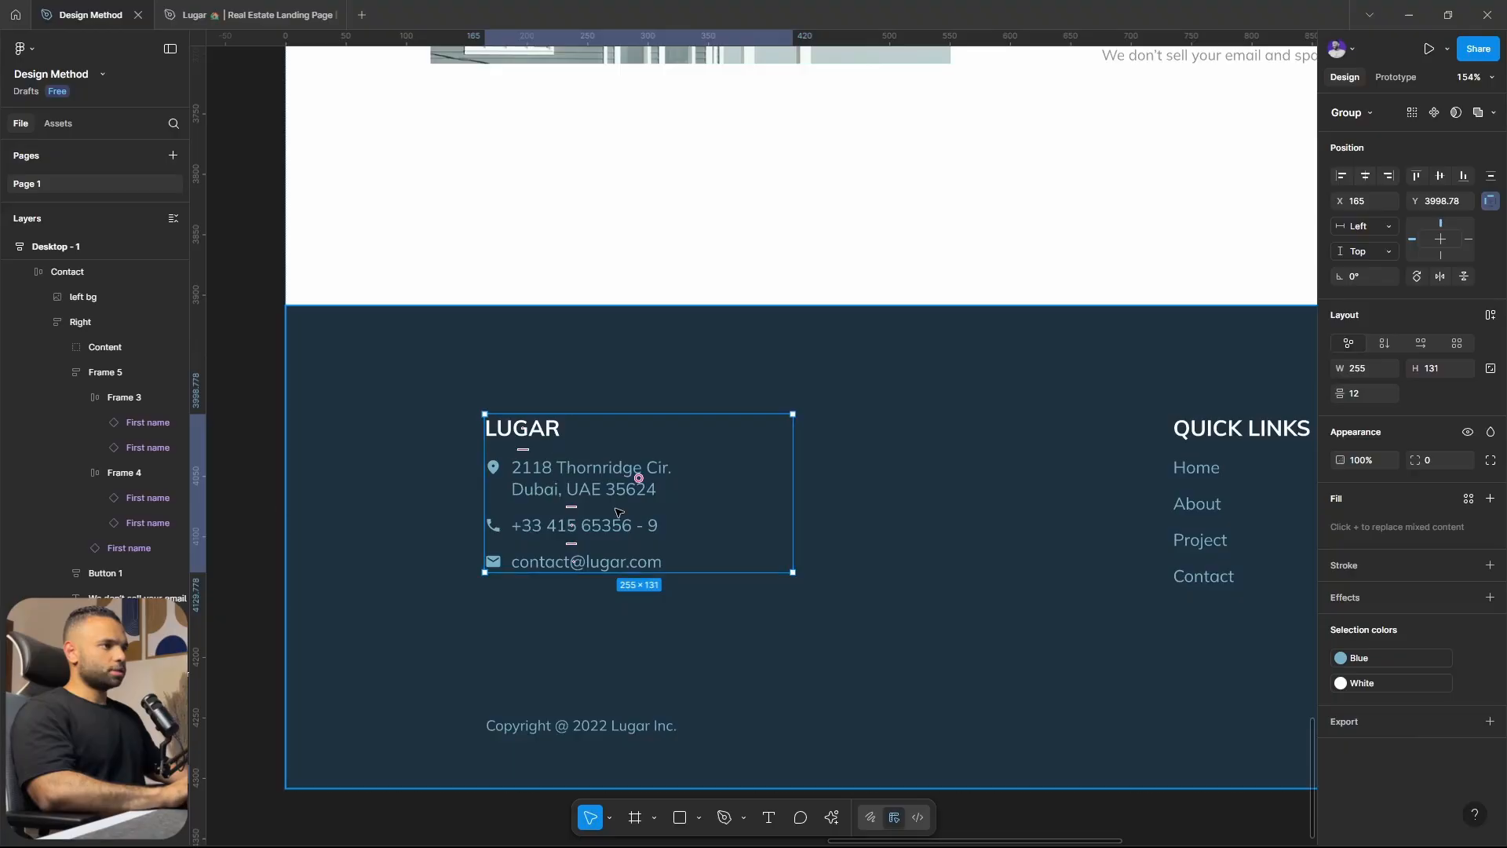
{"action": "key", "text": "shift+a"}
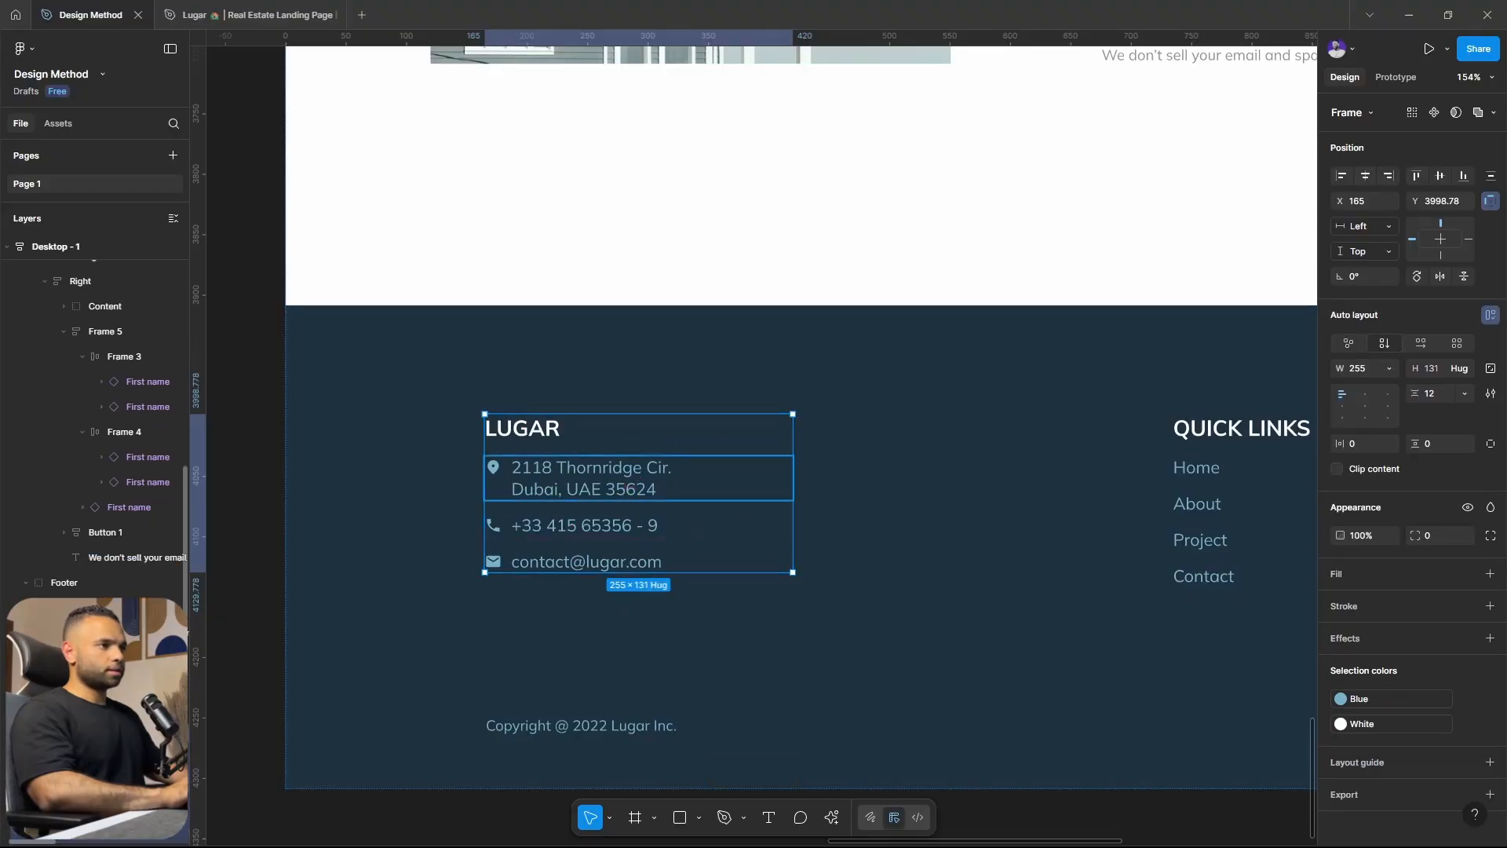
Examine the layout settings of the footer's Quick Links, Legal Links and Social Media columns and its copyright text.
{"action": "scroll", "coordinate": [690, 620], "scroll_direction": "right", "scroll_amount": 5}
{"action": "left_click", "coordinate": [894, 487]}
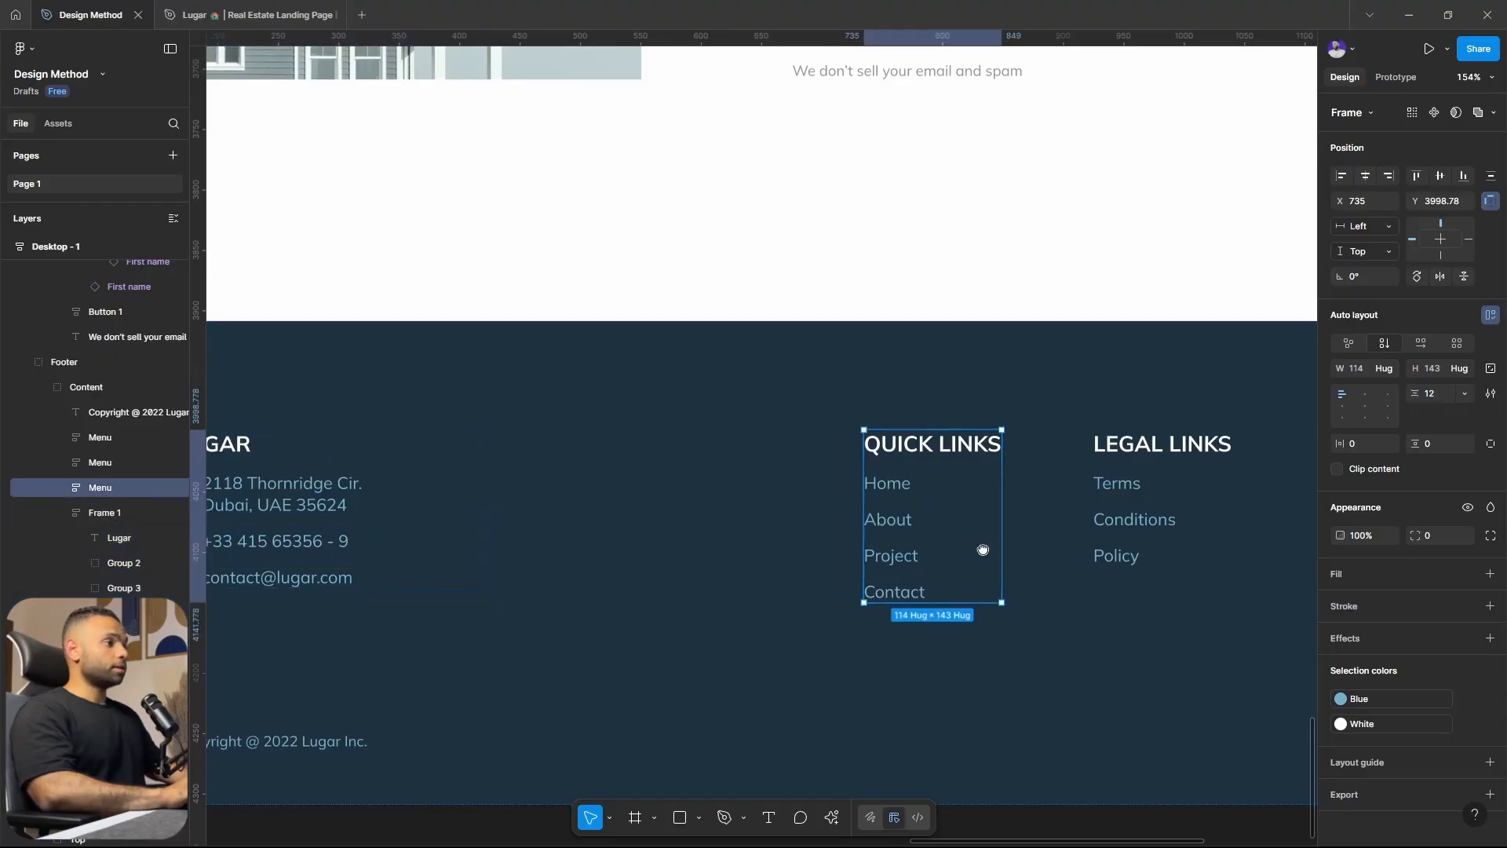
{"action": "scroll", "coordinate": [982, 549], "scroll_direction": "down", "scroll_amount": 3}
{"action": "left_click", "coordinate": [1006, 517]}
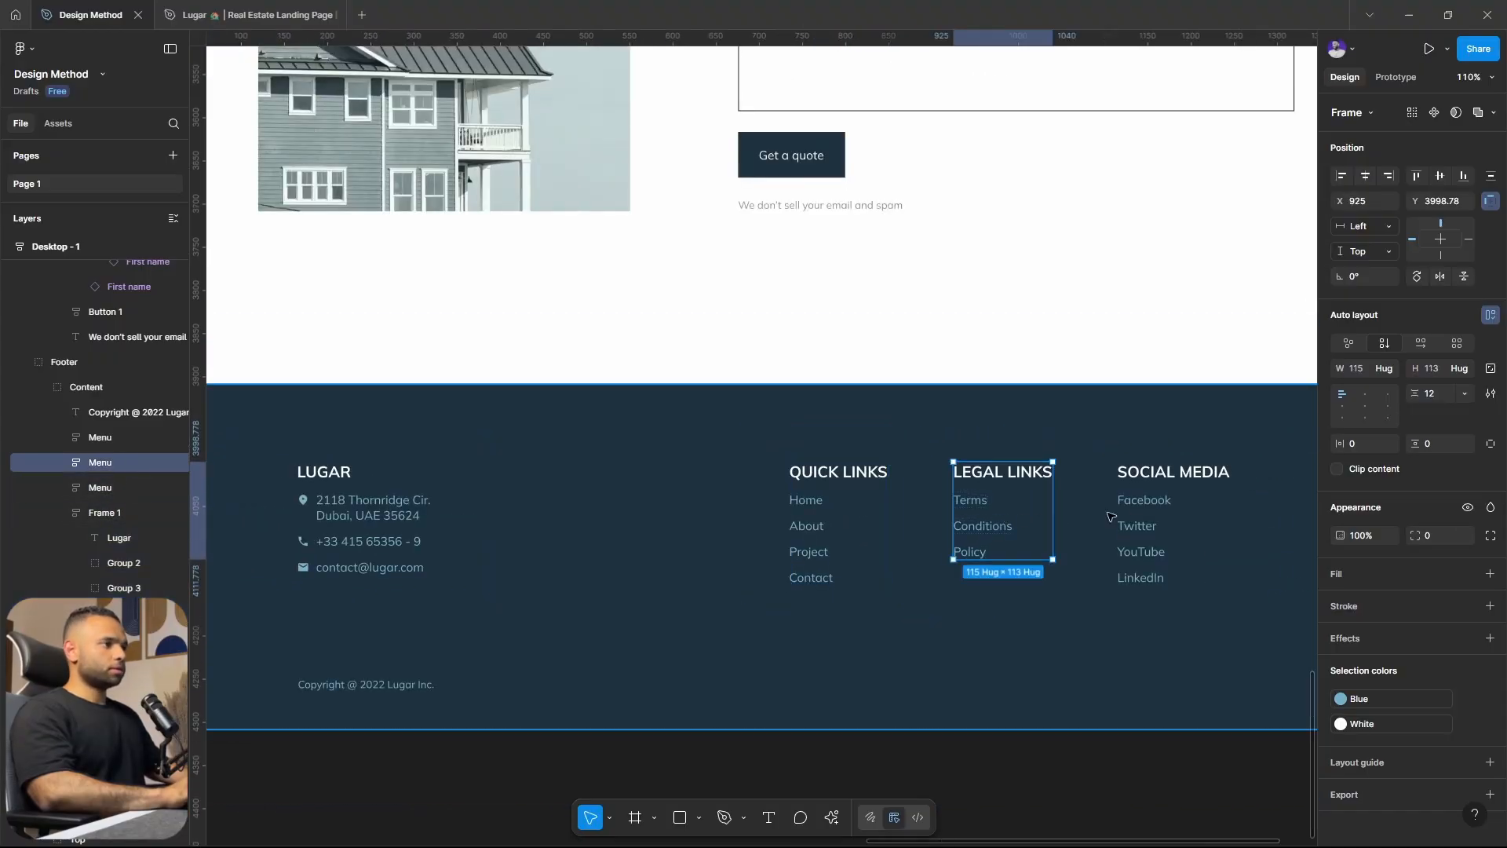
{"action": "left_click", "coordinate": [1134, 577]}
{"action": "scroll", "coordinate": [1044, 589], "scroll_direction": "down", "scroll_amount": 2}
{"action": "scroll", "coordinate": [980, 577], "scroll_direction": "down", "scroll_amount": 3}
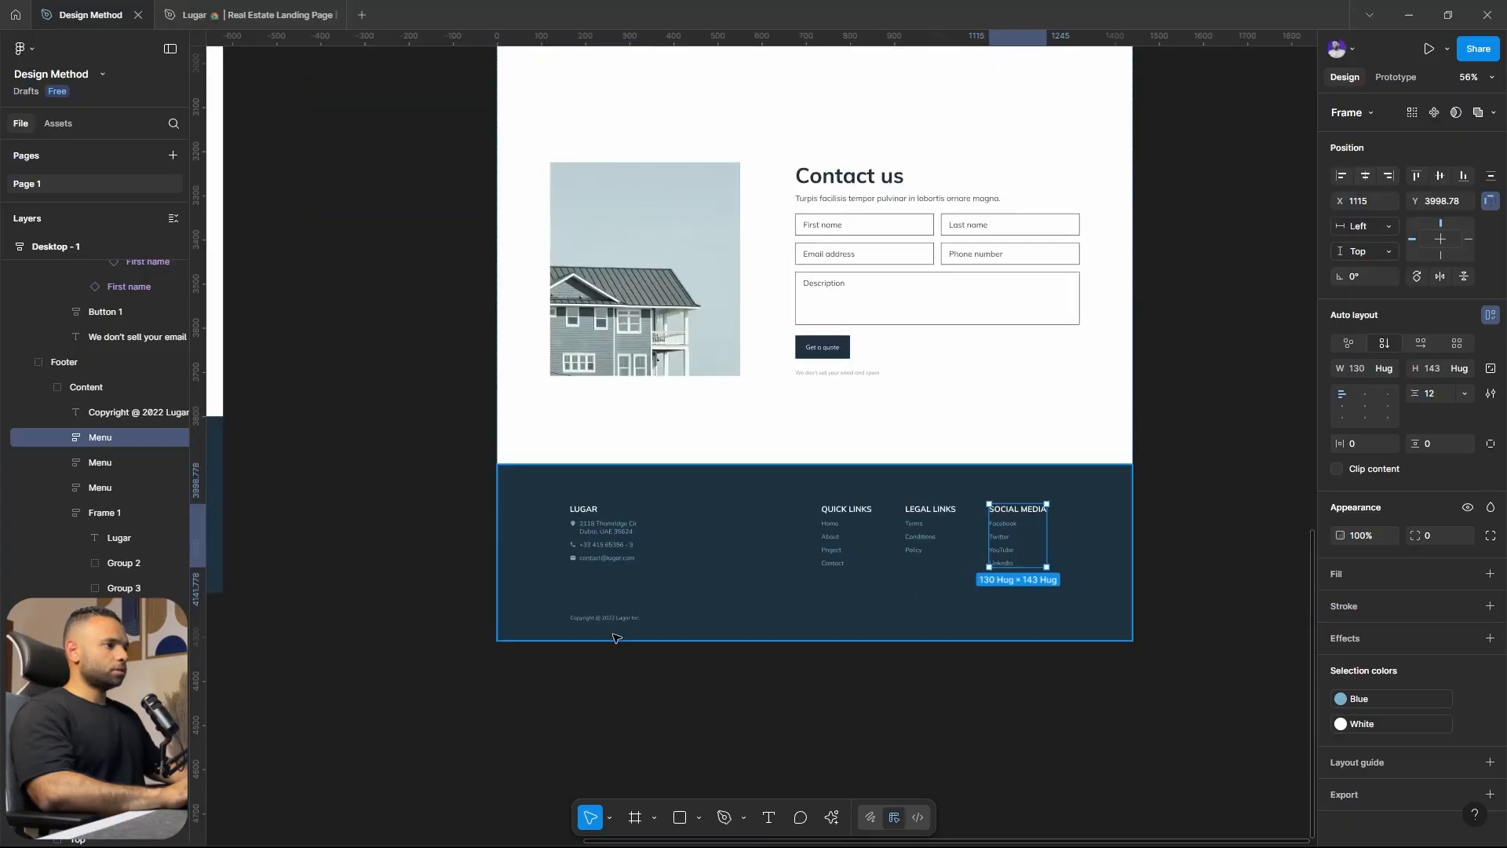
{"action": "left_click", "coordinate": [611, 620]}
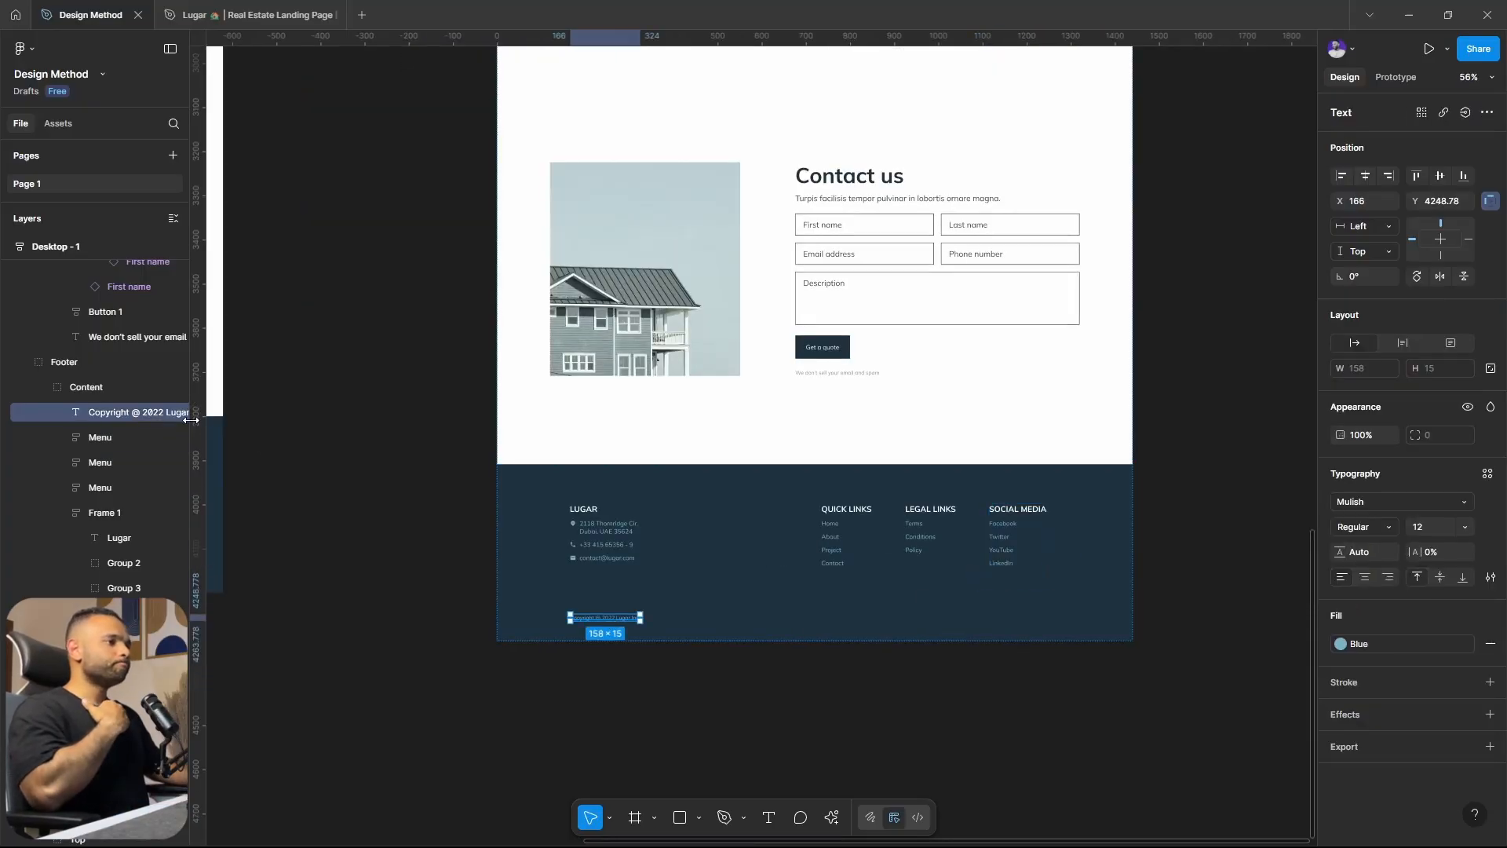
Wrap the footer's LUGAR, Quick Links, Legal Links and Social Media columns in one horizontal auto layout frame.
{"action": "left_click", "coordinate": [621, 537]}
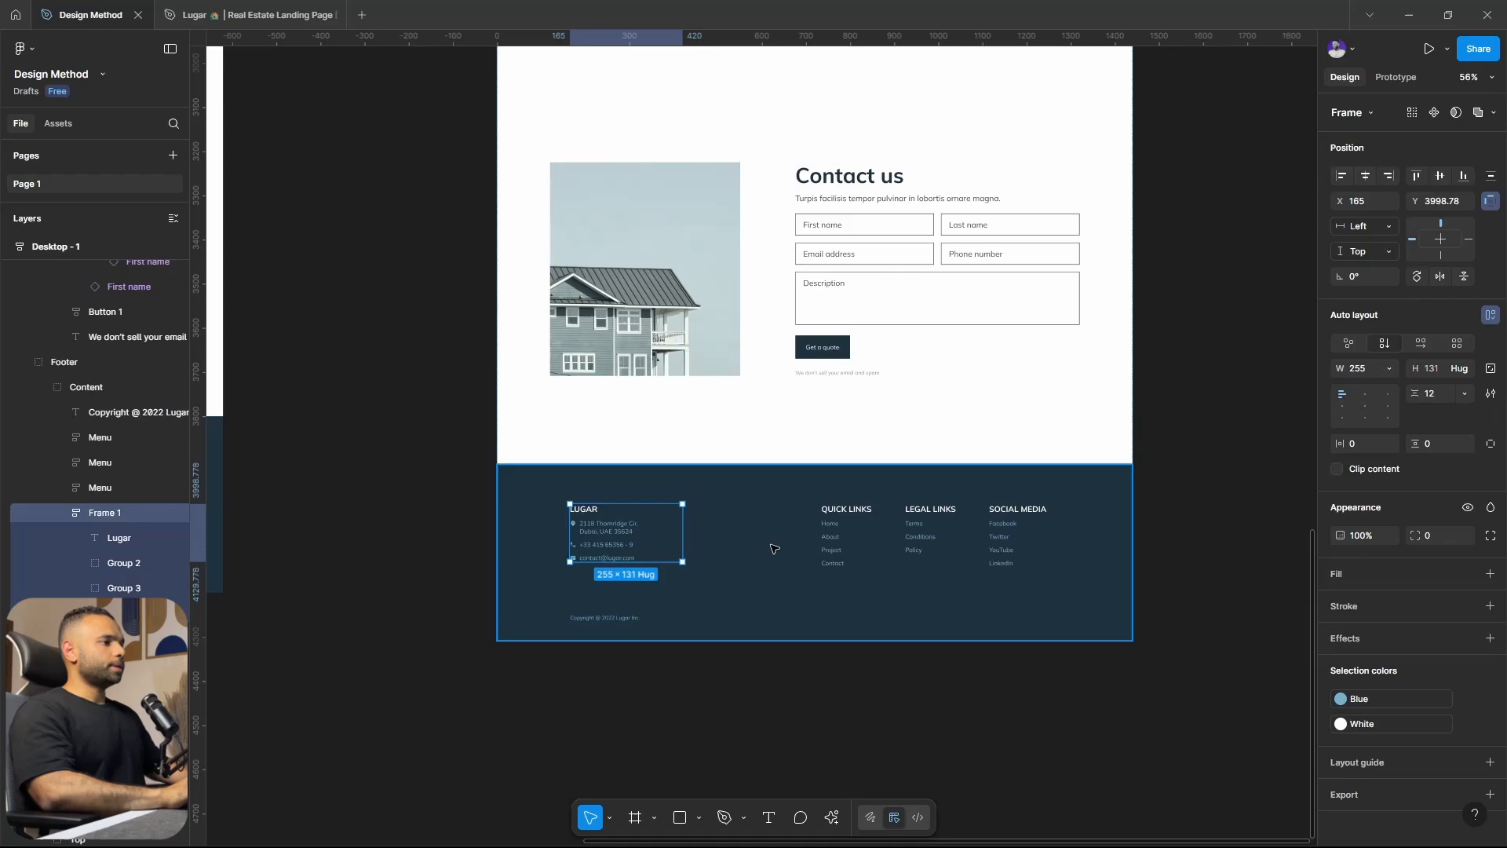
{"action": "left_click", "coordinate": [846, 534], "text": "shift"}
{"action": "left_click", "coordinate": [930, 534], "text": "shift"}
{"action": "left_click", "coordinate": [1014, 533], "text": "shift"}
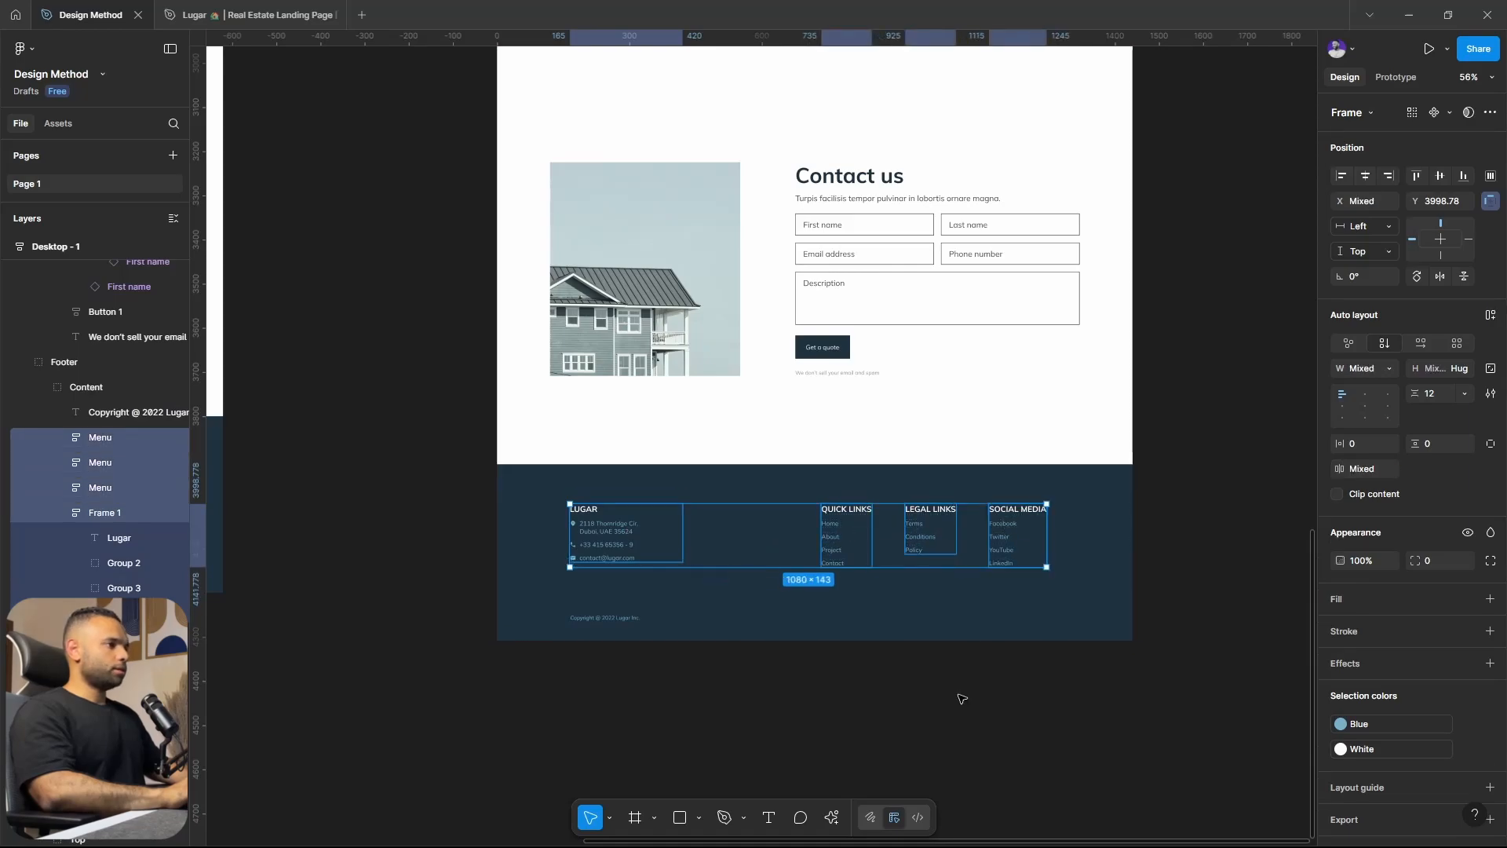
{"action": "key", "text": "shift+a"}
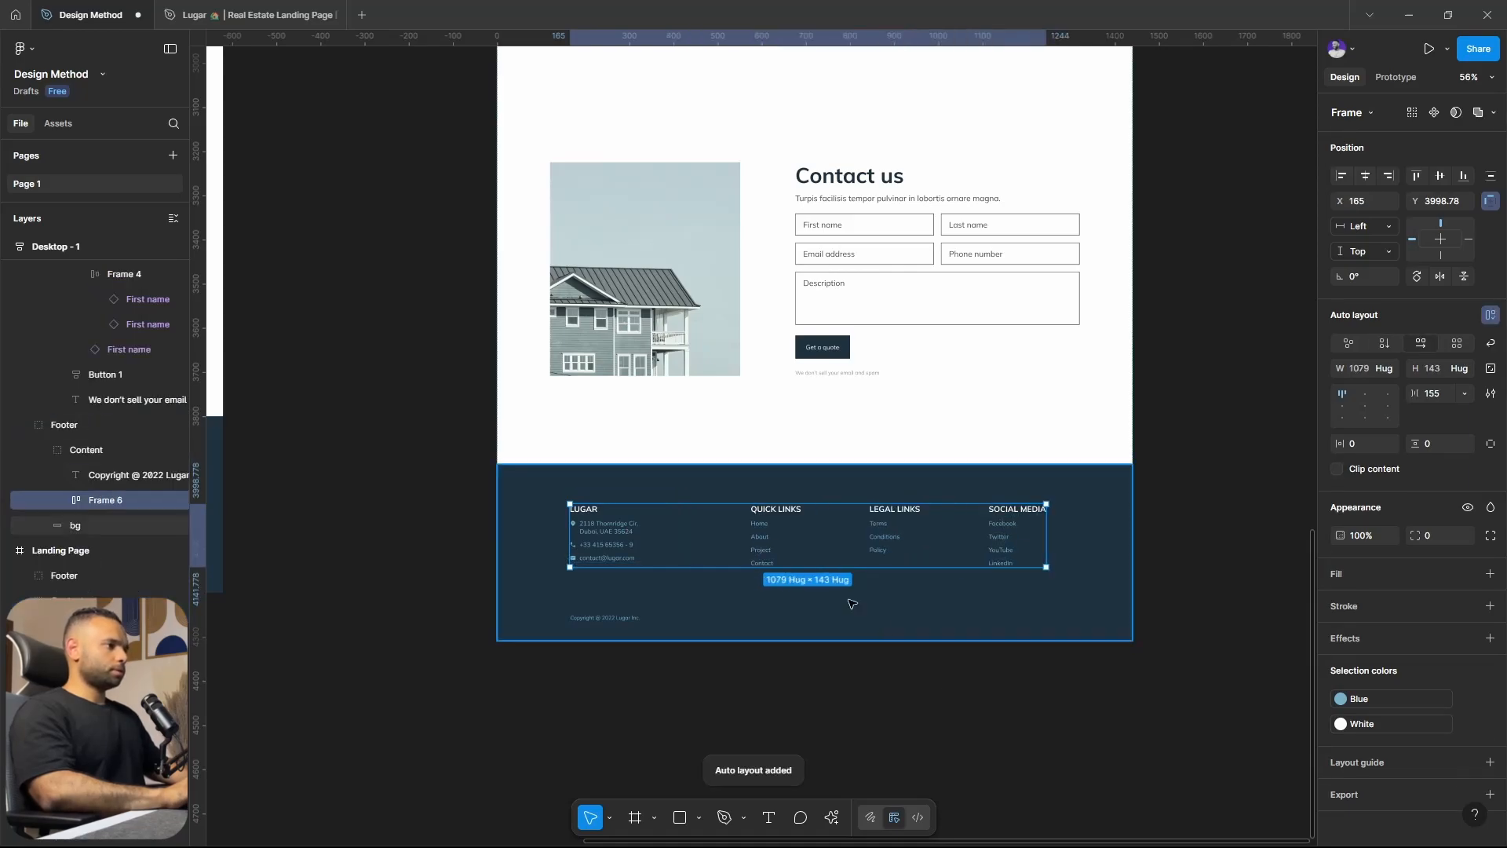
Try converting the Footer group, including its bg rectangle, to auto layout and undo the conversion.
{"action": "left_click", "coordinate": [598, 619]}
{"action": "left_click", "coordinate": [95, 528]}
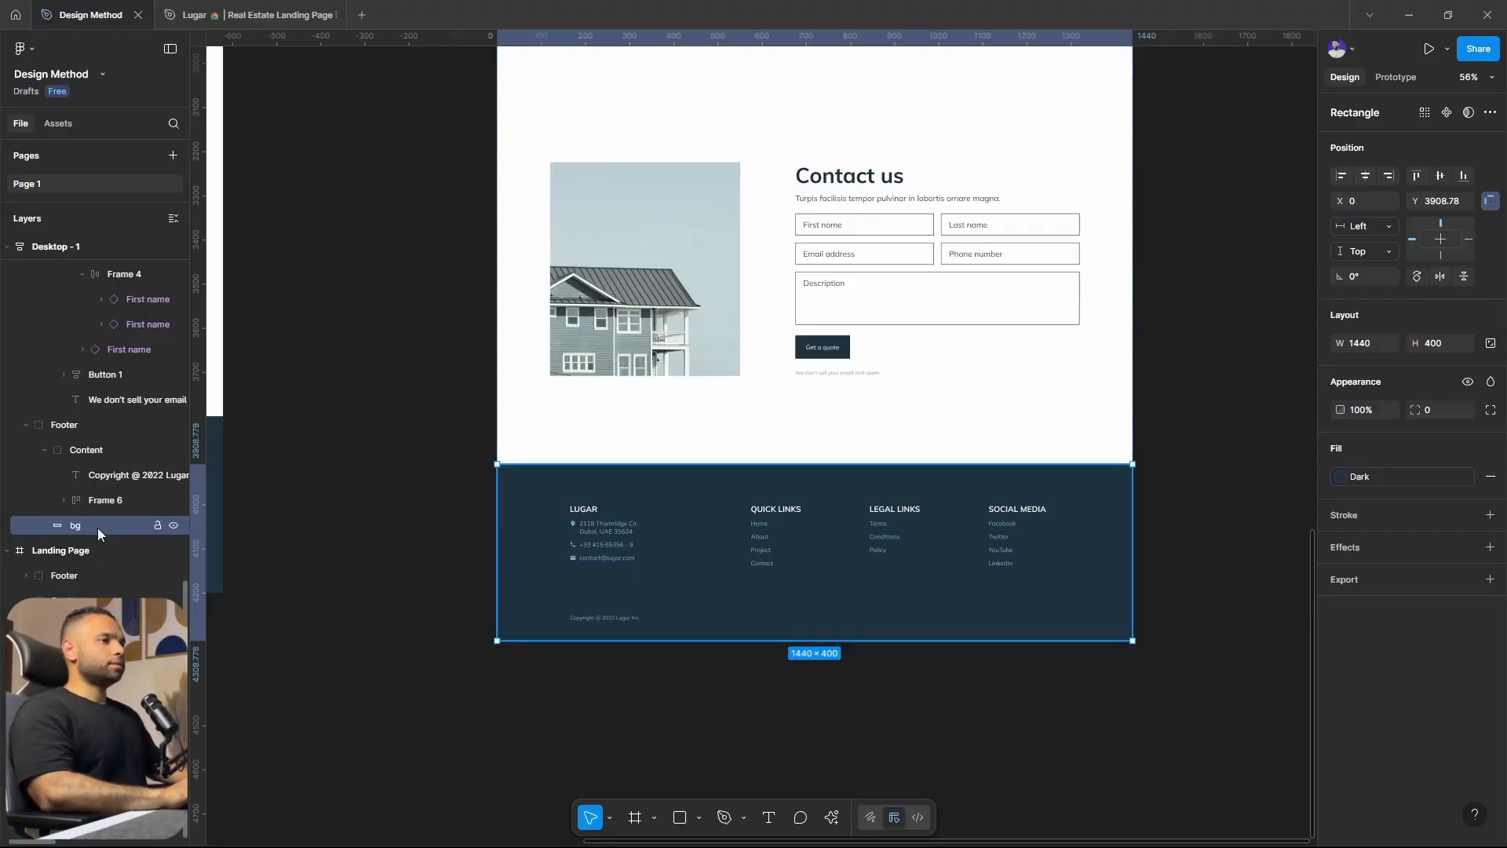
{"action": "left_click", "coordinate": [652, 693]}
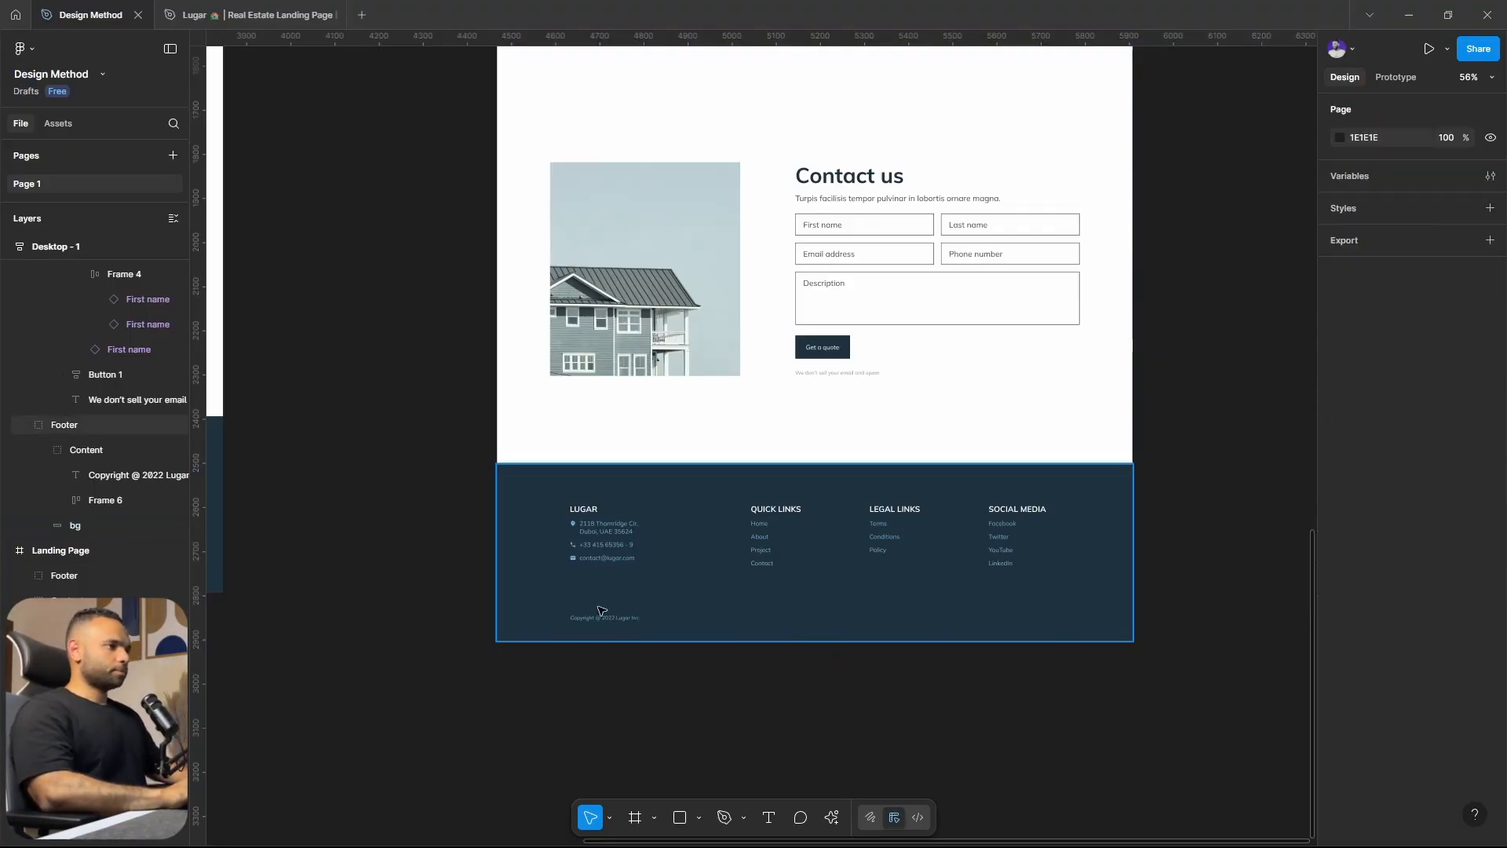
{"action": "left_click_drag", "start_coordinate": [417, 687], "coordinate": [1240, 500]}
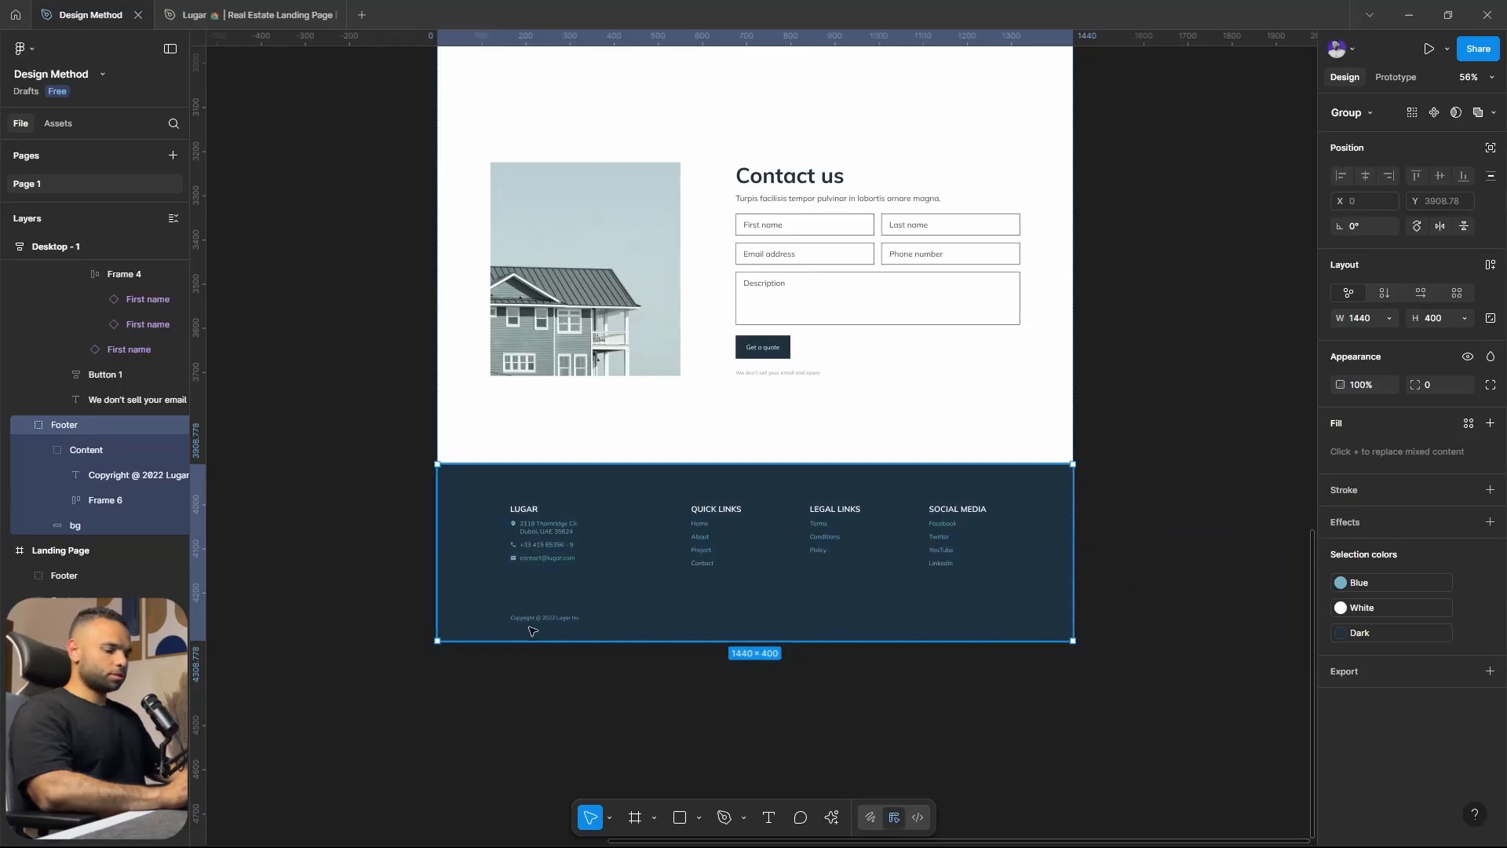
{"action": "key", "text": "shift+a"}
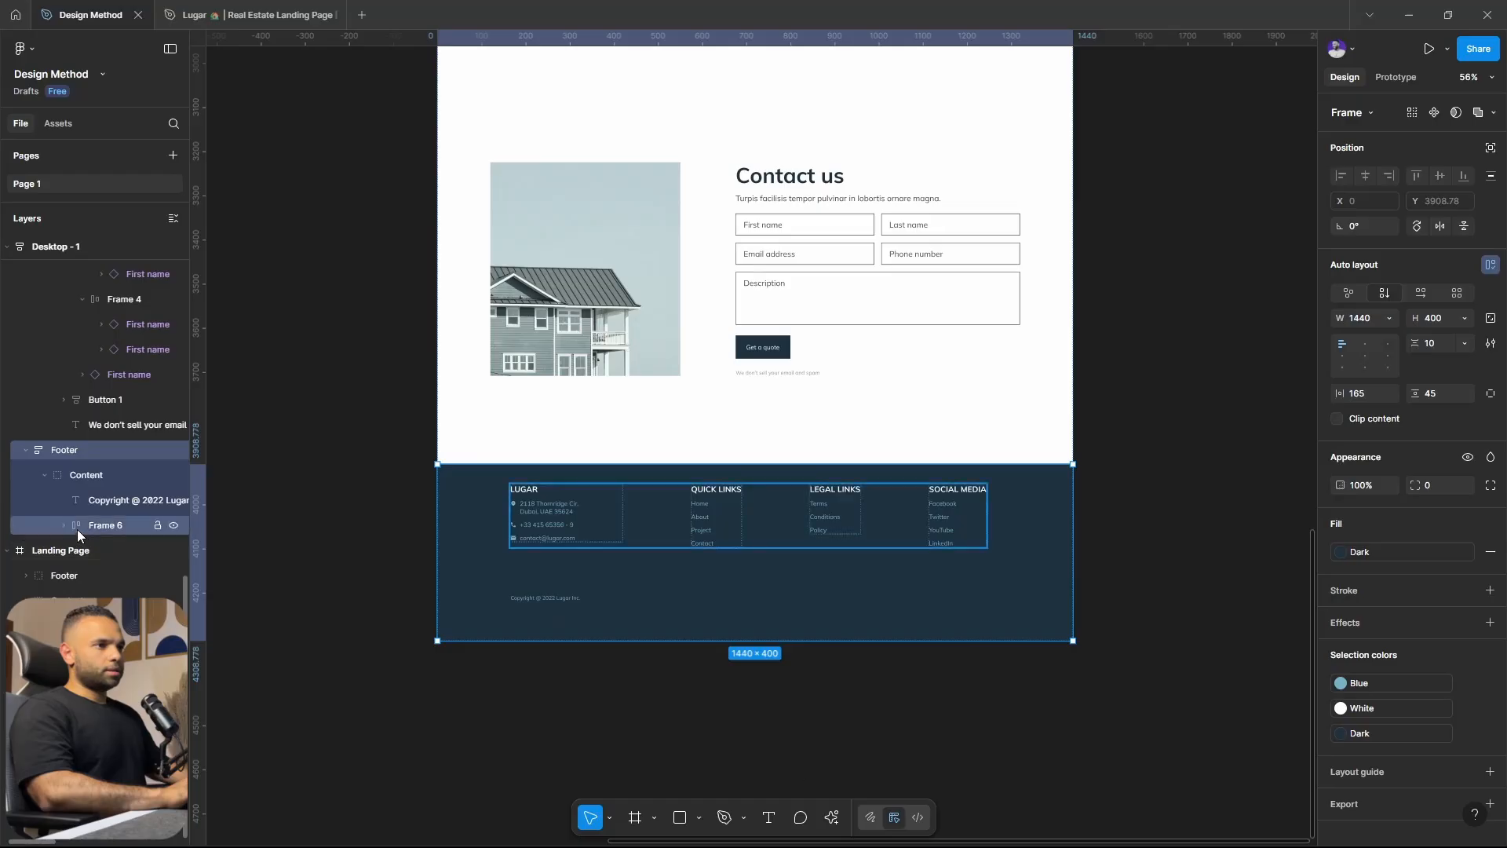
{"action": "left_click", "coordinate": [532, 632]}
{"action": "left_click", "coordinate": [517, 717]}
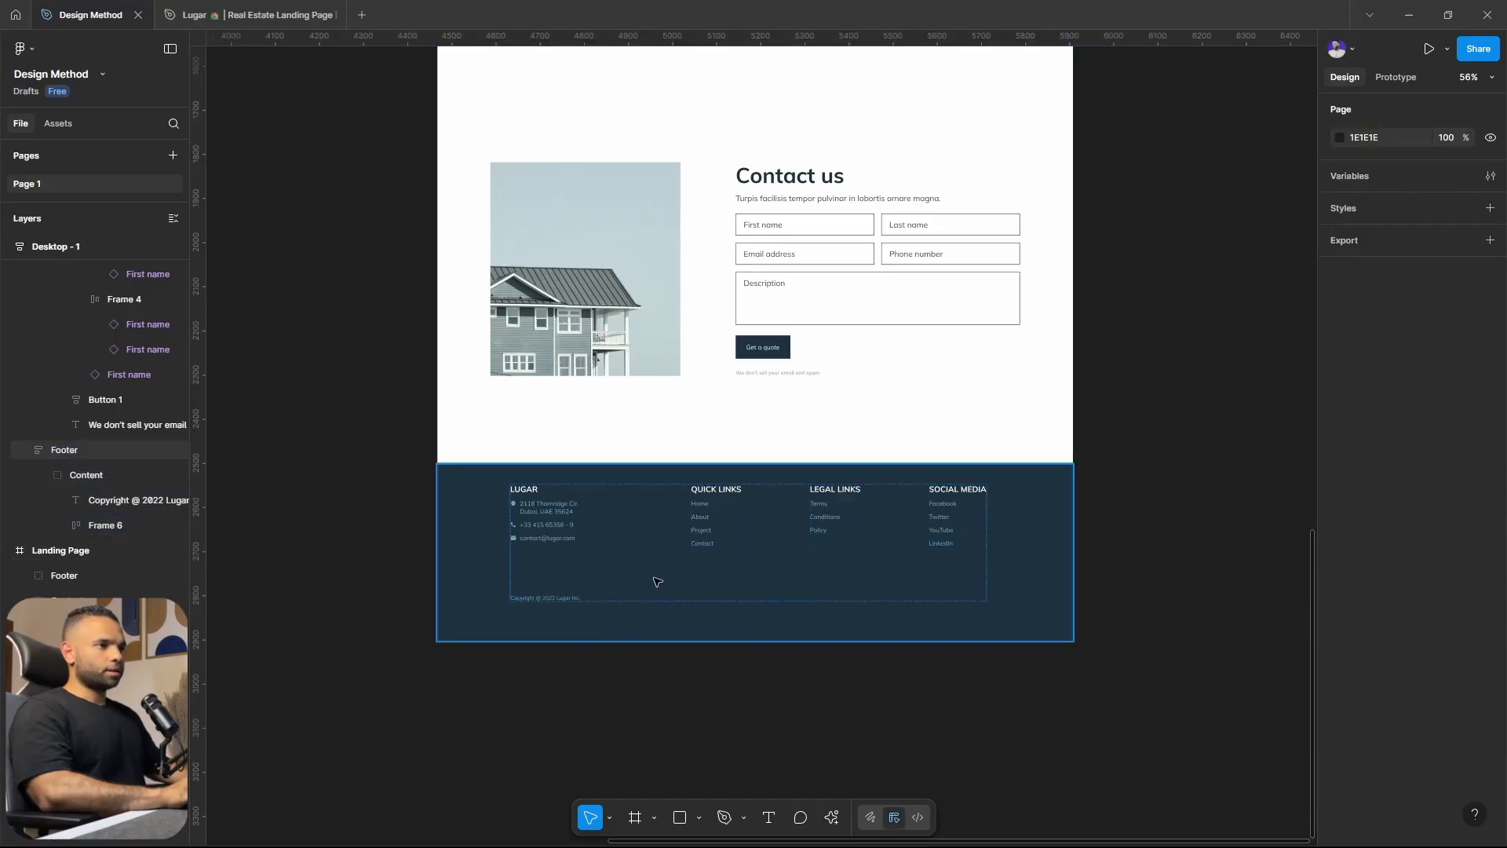
{"action": "left_click", "coordinate": [657, 582]}
{"action": "key", "text": "ctrl+z"}
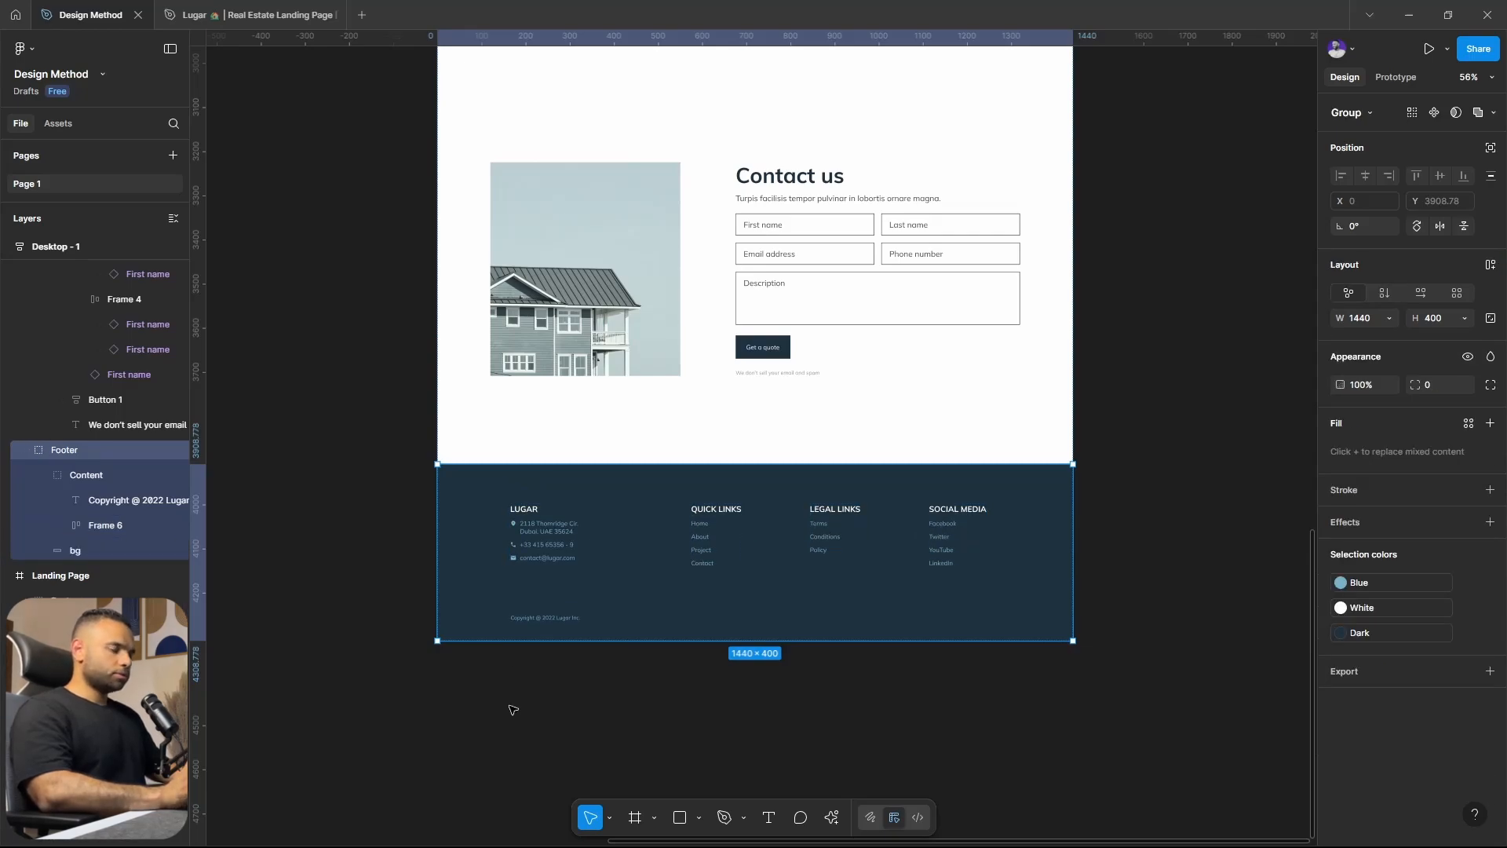
Apply auto layout to the Footer group and add a maximum width of 1200 to its Content group.
{"action": "key", "text": "shift+a"}
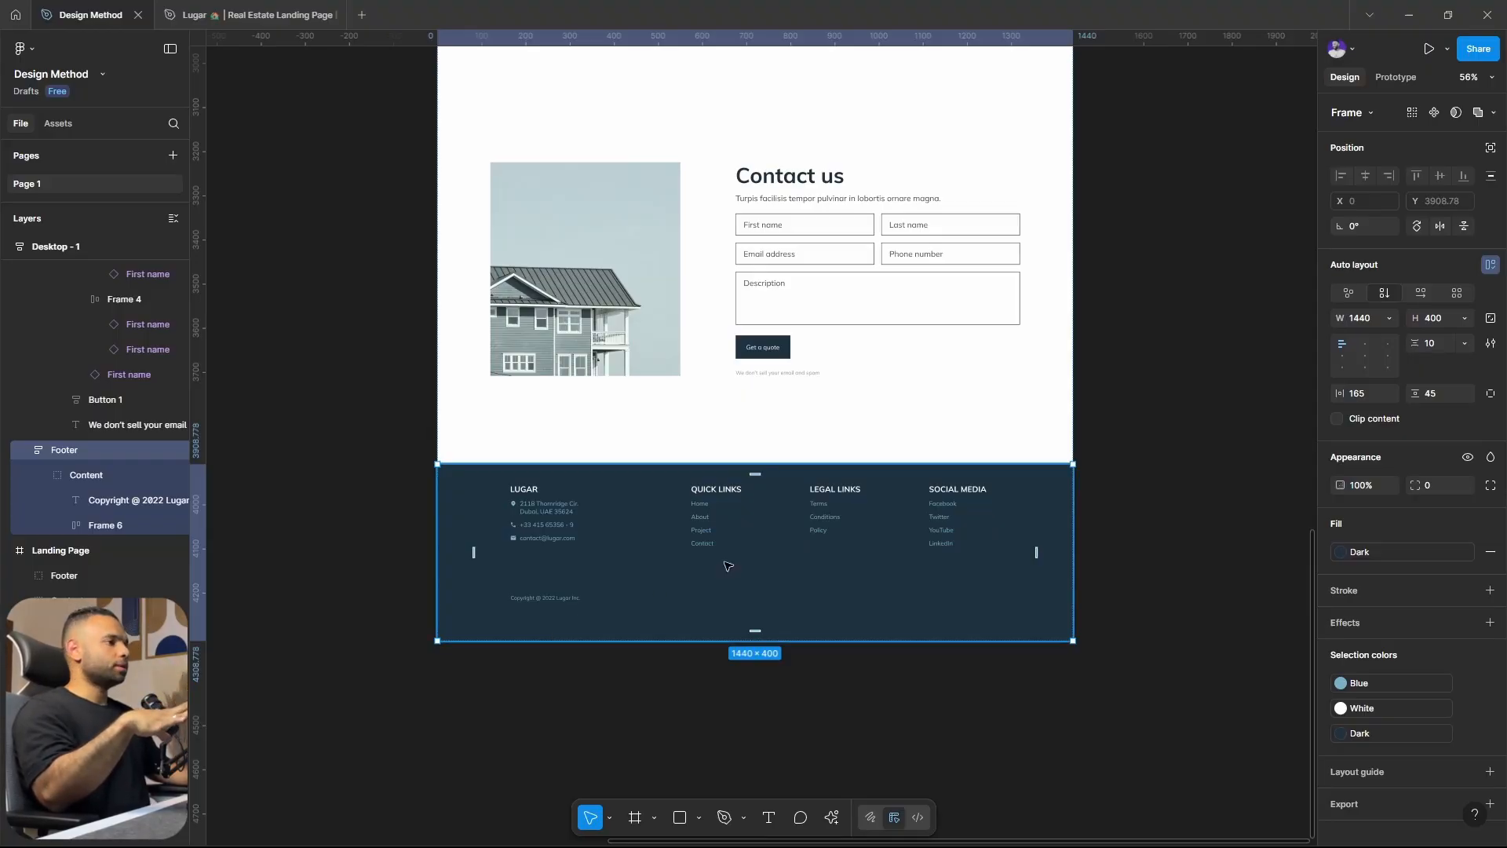
{"action": "double_click", "coordinate": [721, 522]}
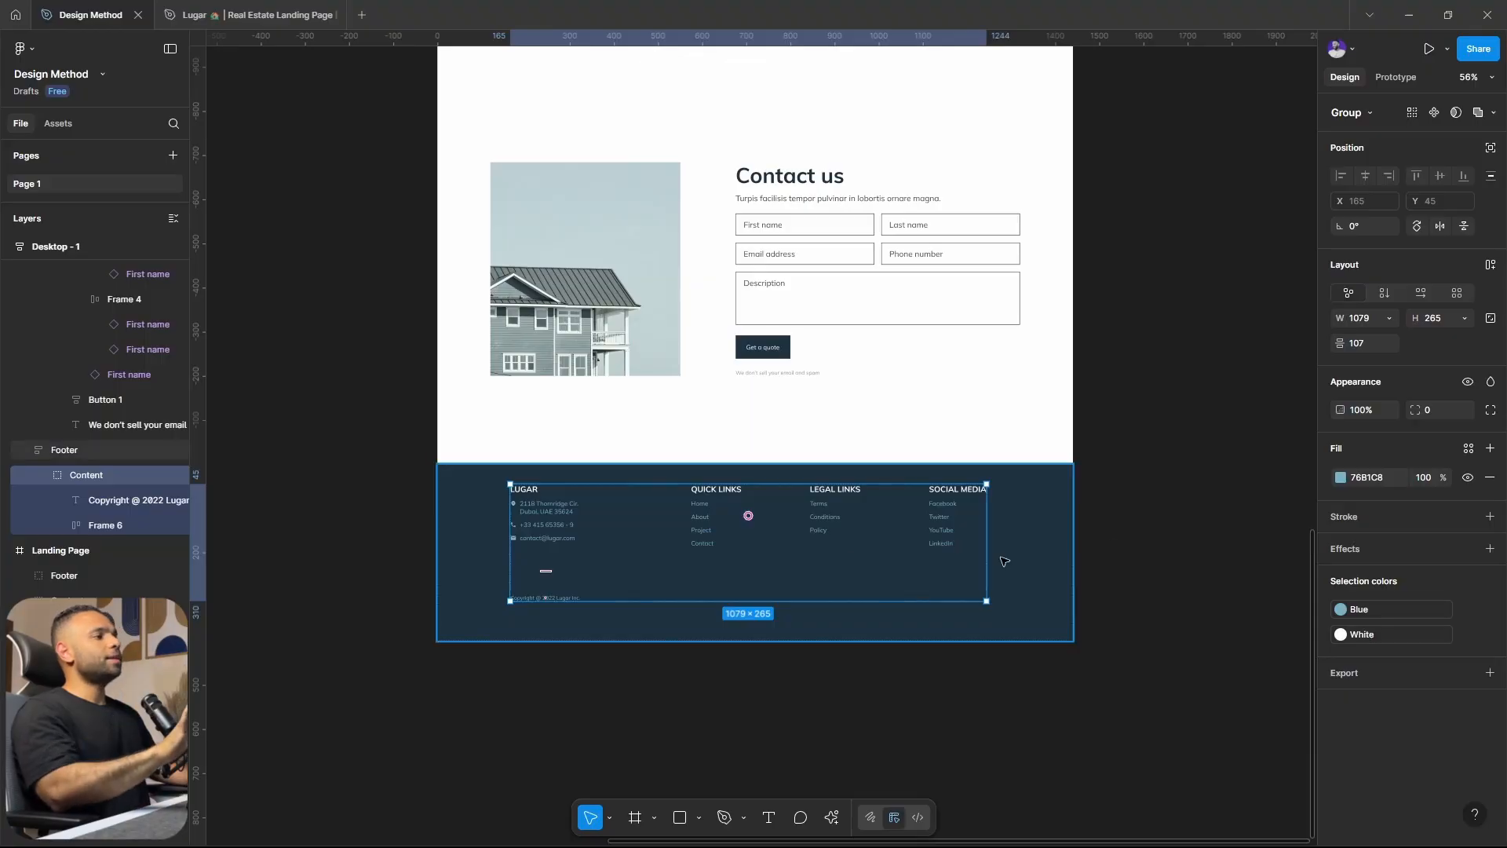
{"action": "left_click", "coordinate": [1386, 319]}
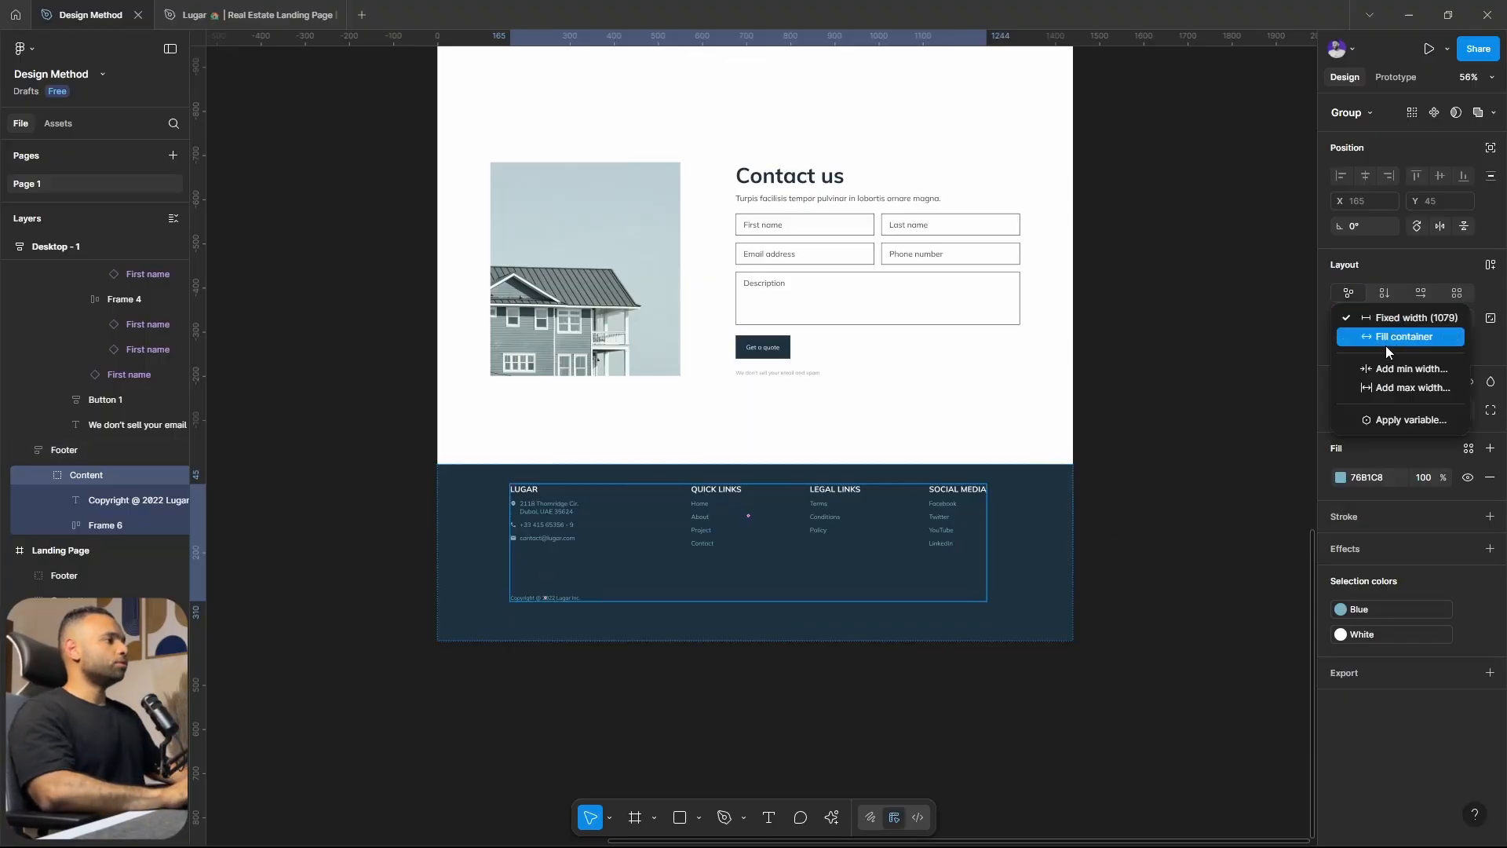
{"action": "left_click", "coordinate": [1387, 388]}
{"action": "type", "text": "1200"}
{"action": "key", "text": "Return"}
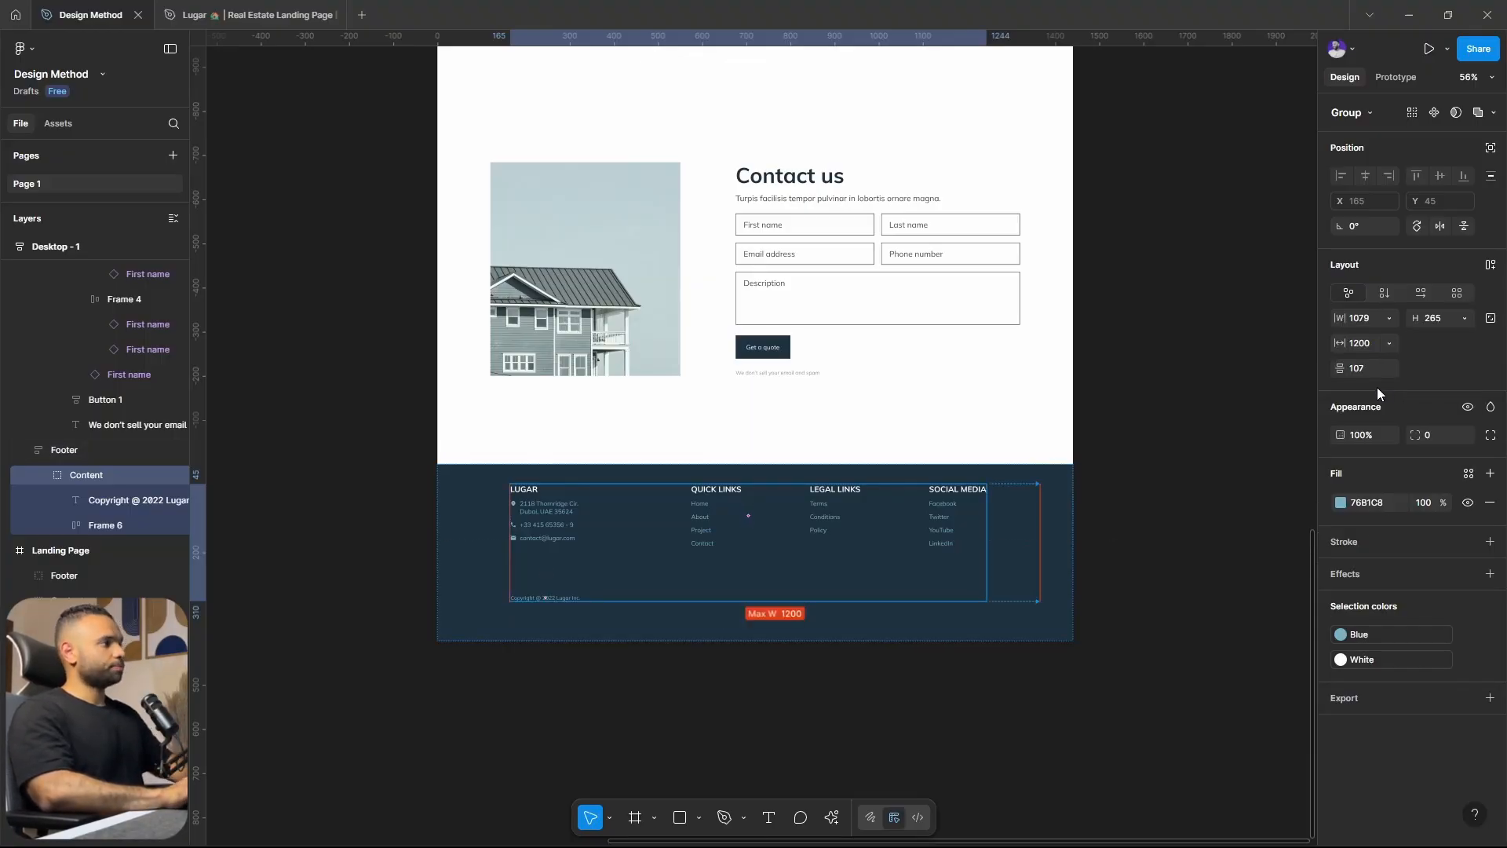
Set the width of the footer's Content group to fill container.
{"action": "left_click", "coordinate": [1389, 318]}
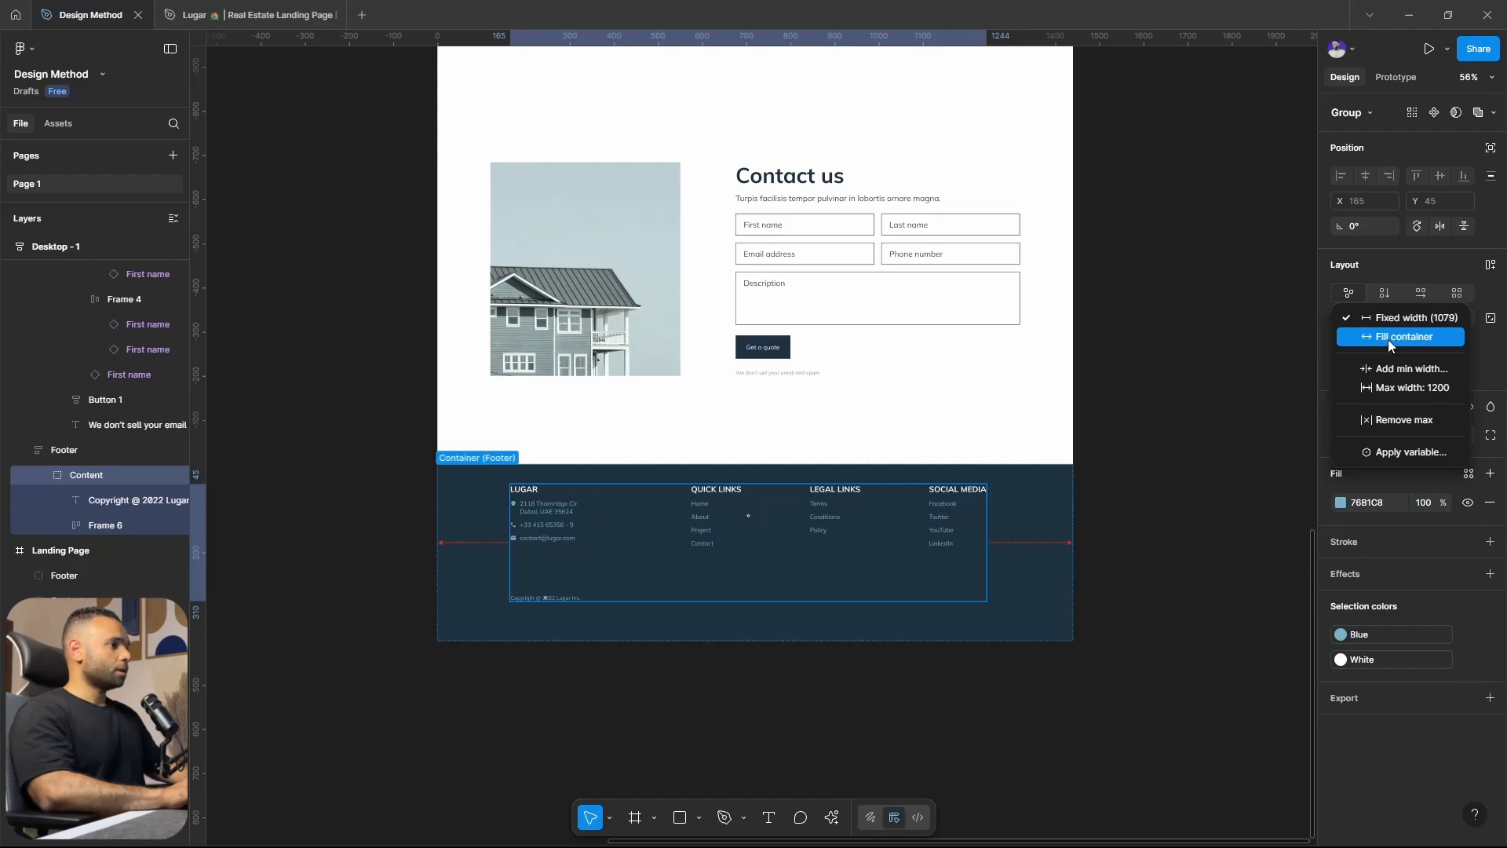
{"action": "left_click", "coordinate": [1388, 339]}
{"action": "left_click", "coordinate": [1082, 578]}
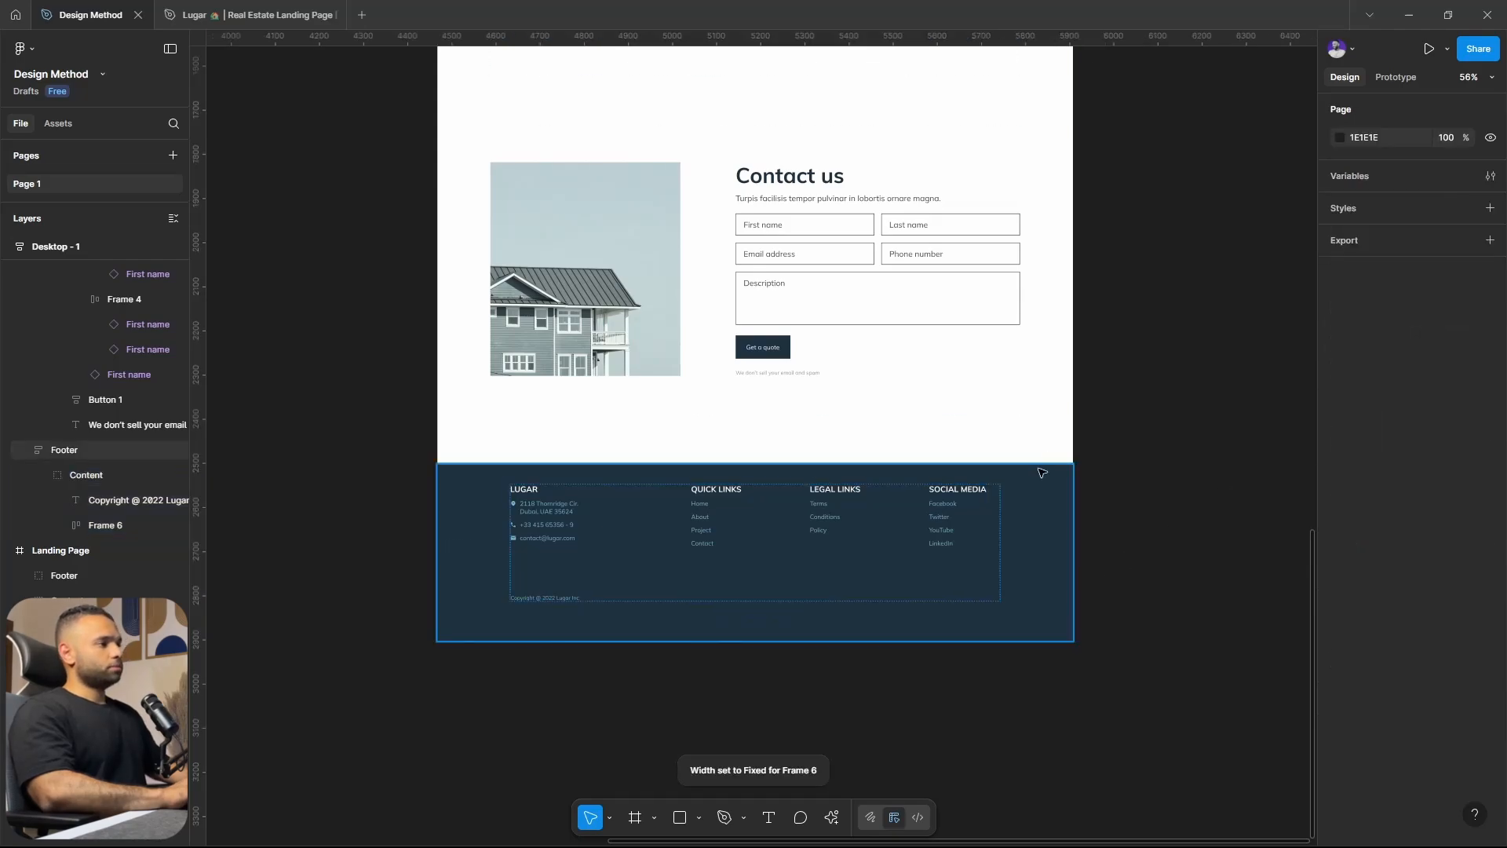
Set the Footer's width to hug contents, then test it by widening Desktop - 1 and undo the resize.
{"action": "left_click", "coordinate": [1042, 473]}
{"action": "left_click", "coordinate": [1392, 319]}
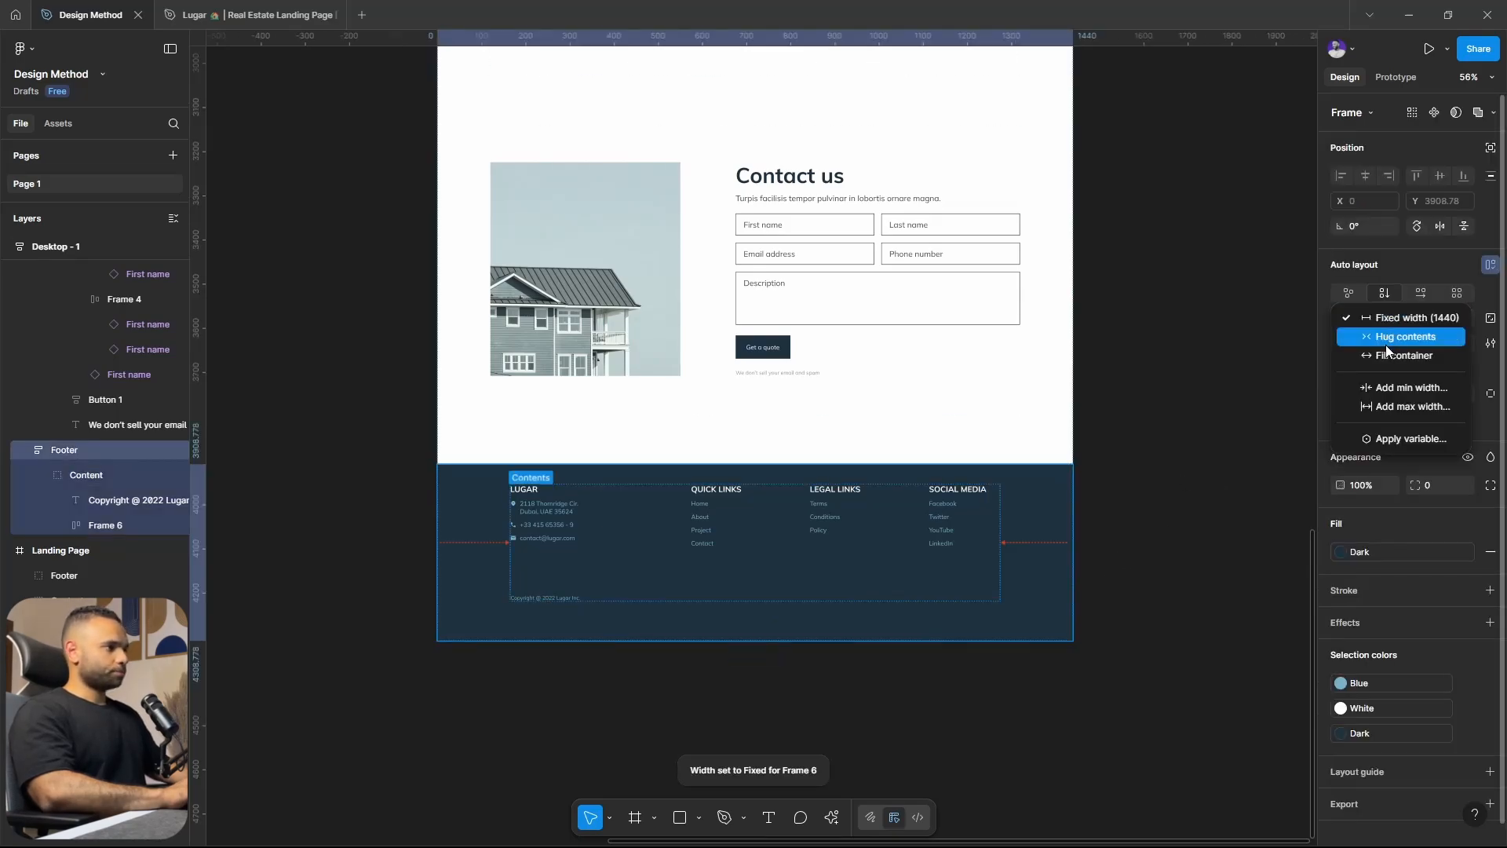
{"action": "left_click", "coordinate": [1387, 342]}
{"action": "scroll", "coordinate": [1019, 481], "scroll_direction": "down", "scroll_amount": 5}
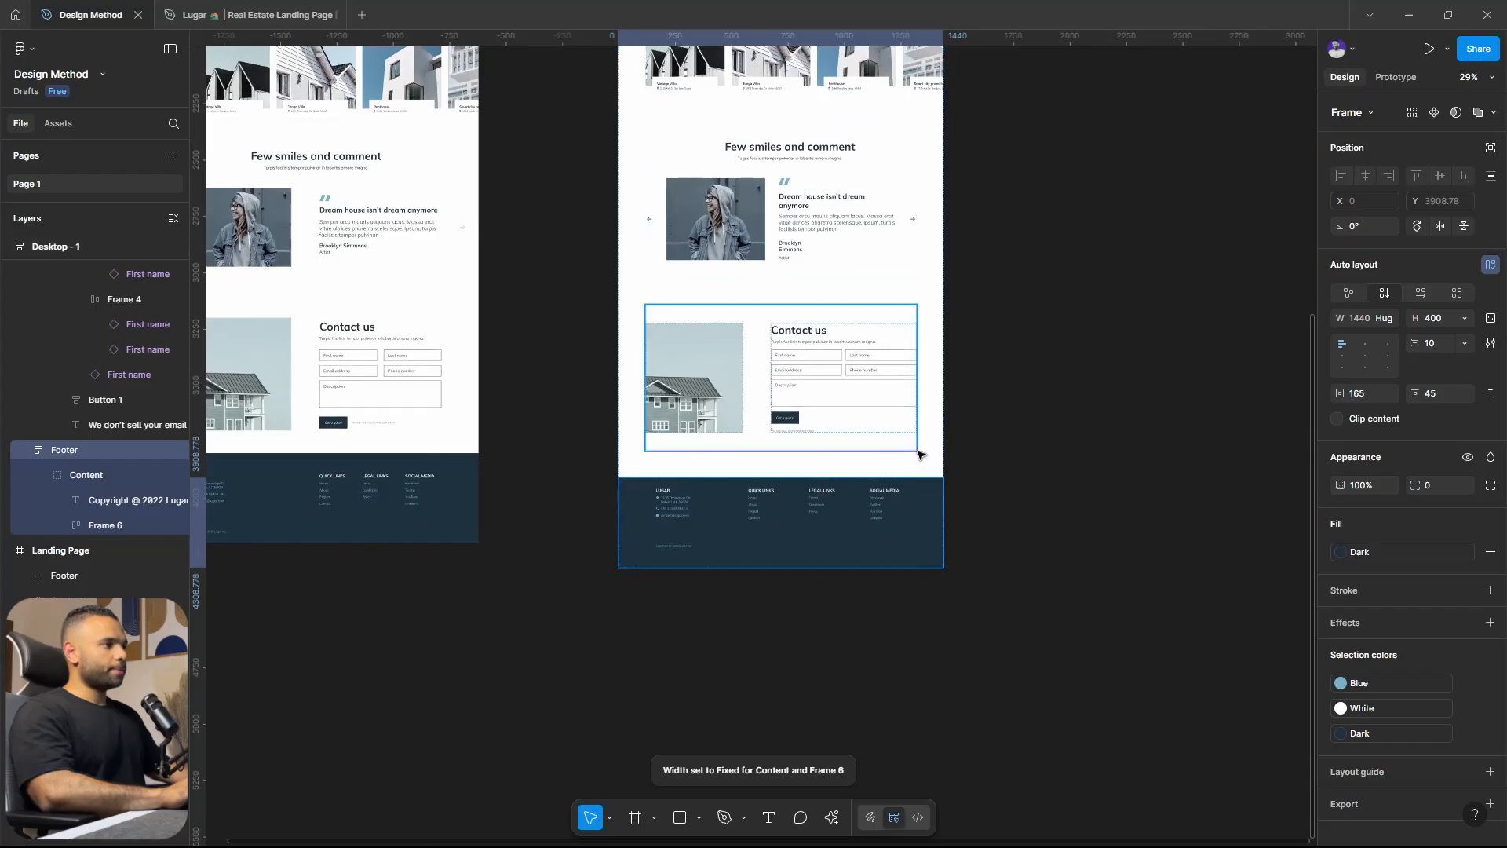
{"action": "left_click", "coordinate": [920, 454]}
{"action": "left_click", "coordinate": [938, 444]}
{"action": "left_click_drag", "start_coordinate": [939, 442], "coordinate": [1141, 441]}
{"action": "key", "text": "ctrl+z"}
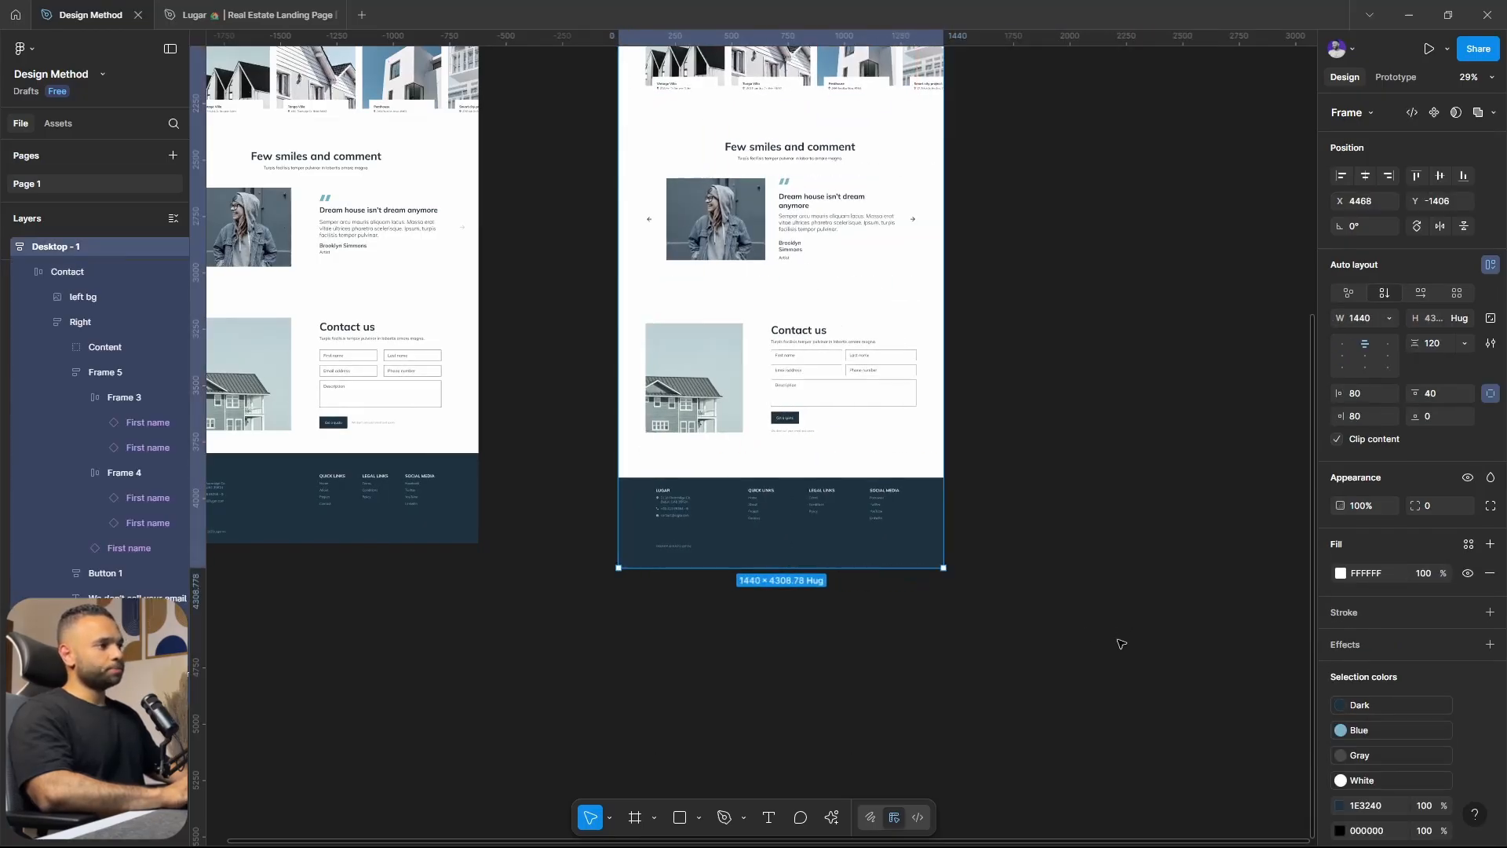
Set the Footer's width to fill container, then test it by widening Desktop - 1 and undo the resize.
{"action": "left_click", "coordinate": [892, 548]}
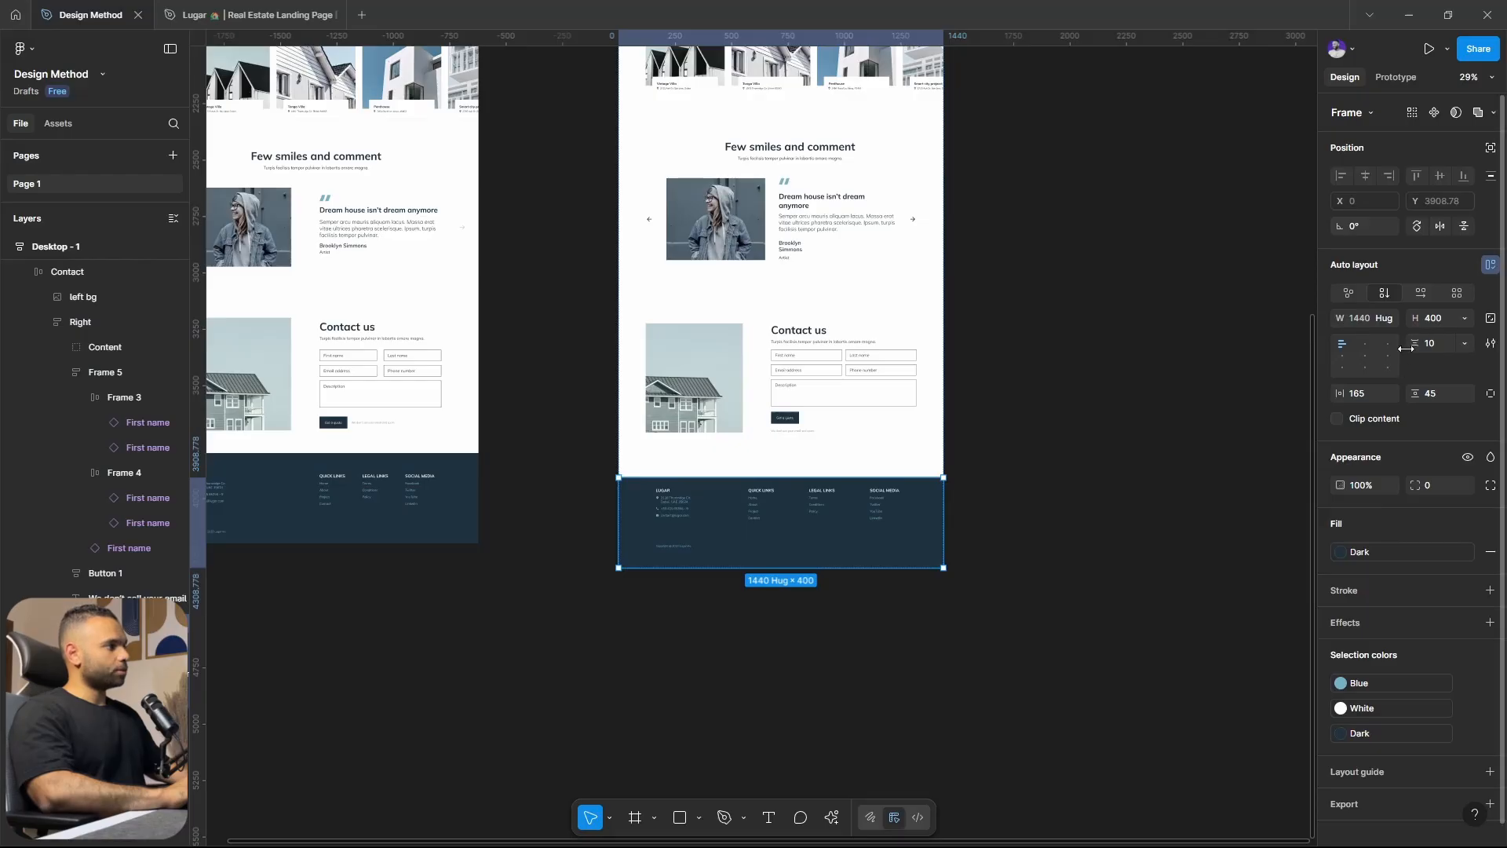
{"action": "left_click", "coordinate": [1388, 318]}
{"action": "left_click", "coordinate": [1388, 338]}
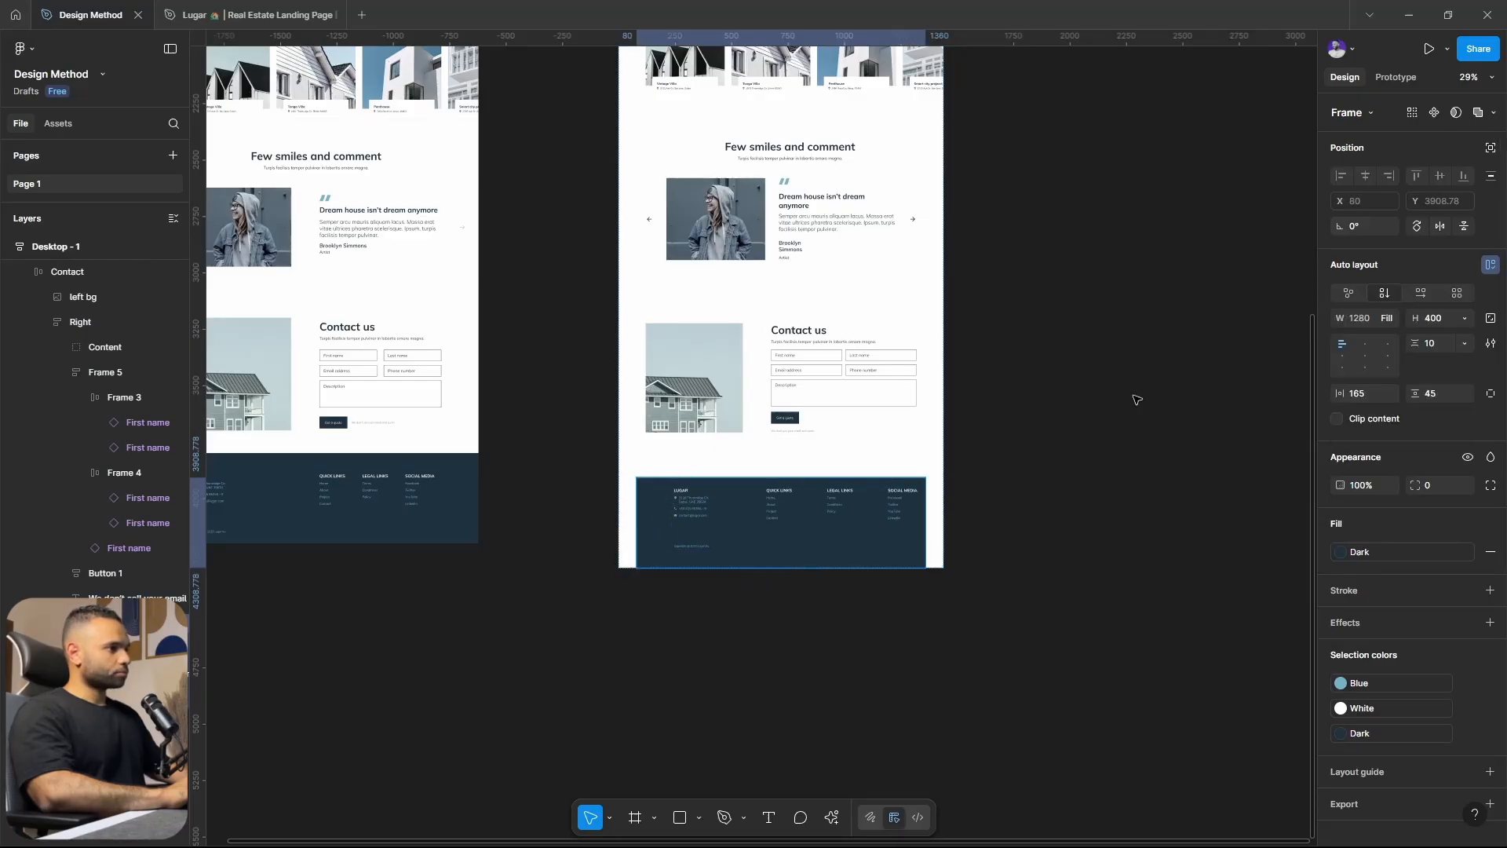
{"action": "left_click", "coordinate": [941, 437]}
{"action": "left_click_drag", "start_coordinate": [941, 435], "coordinate": [1117, 431]}
{"action": "key", "text": "ctrl+z"}
Remove the Dark fill from the Footer frame.
{"action": "scroll", "coordinate": [798, 591], "scroll_direction": "up", "scroll_amount": 3}
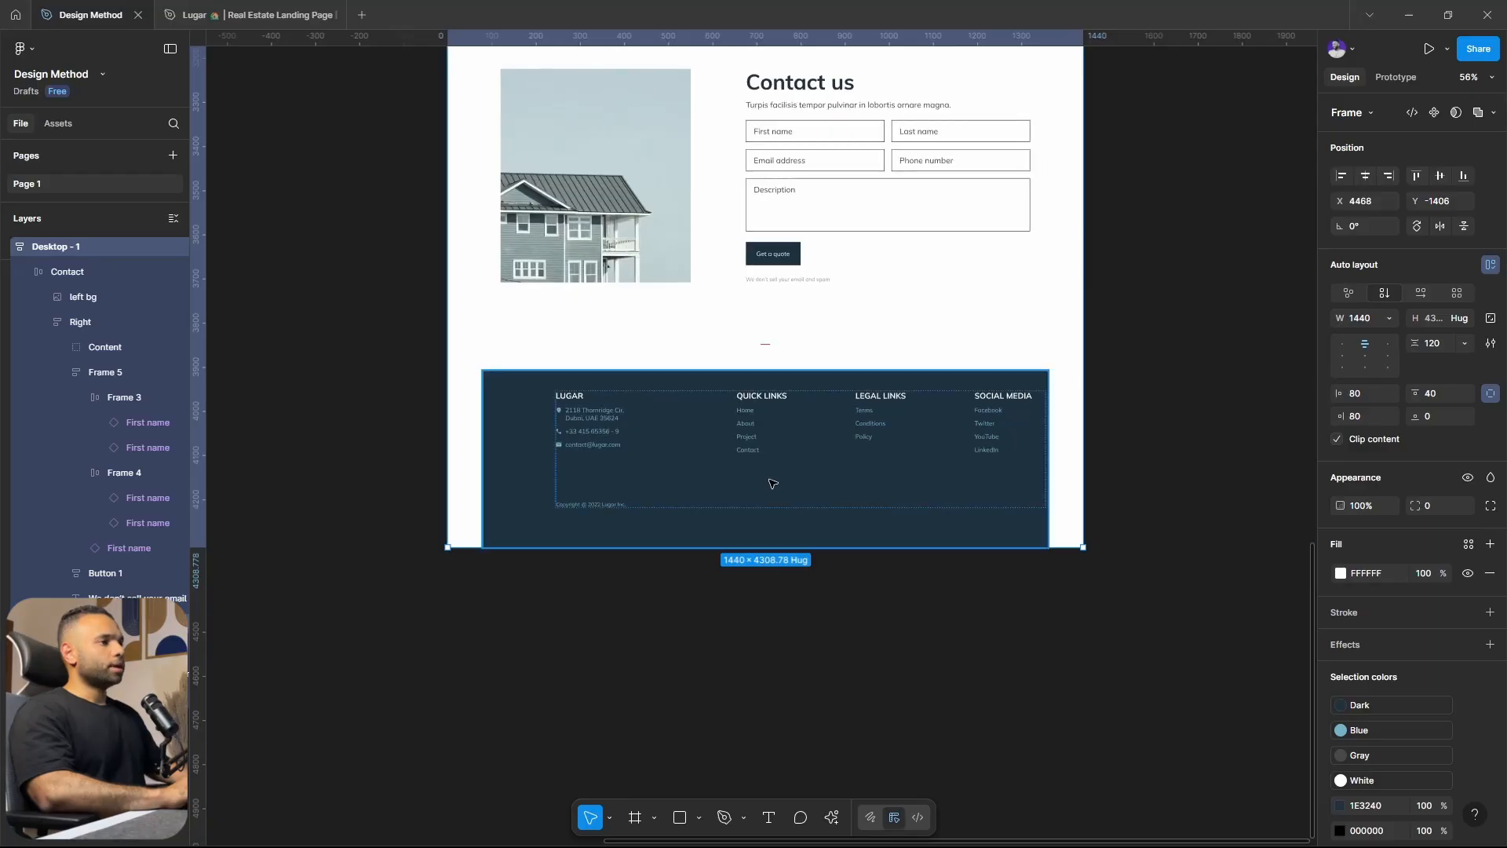
{"action": "left_click", "coordinate": [1070, 346]}
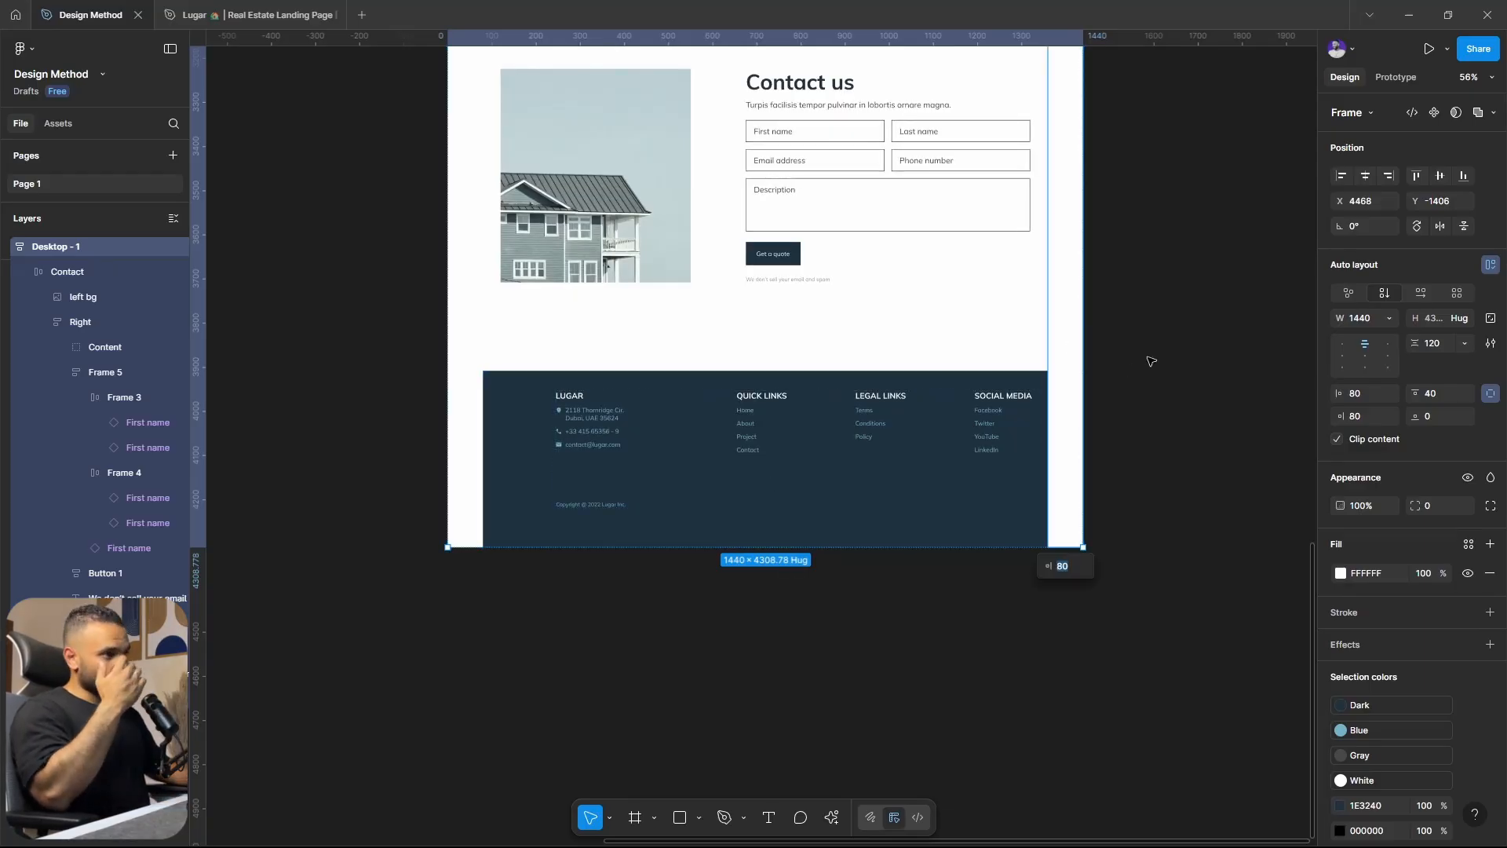
{"action": "key", "text": "Escape"}
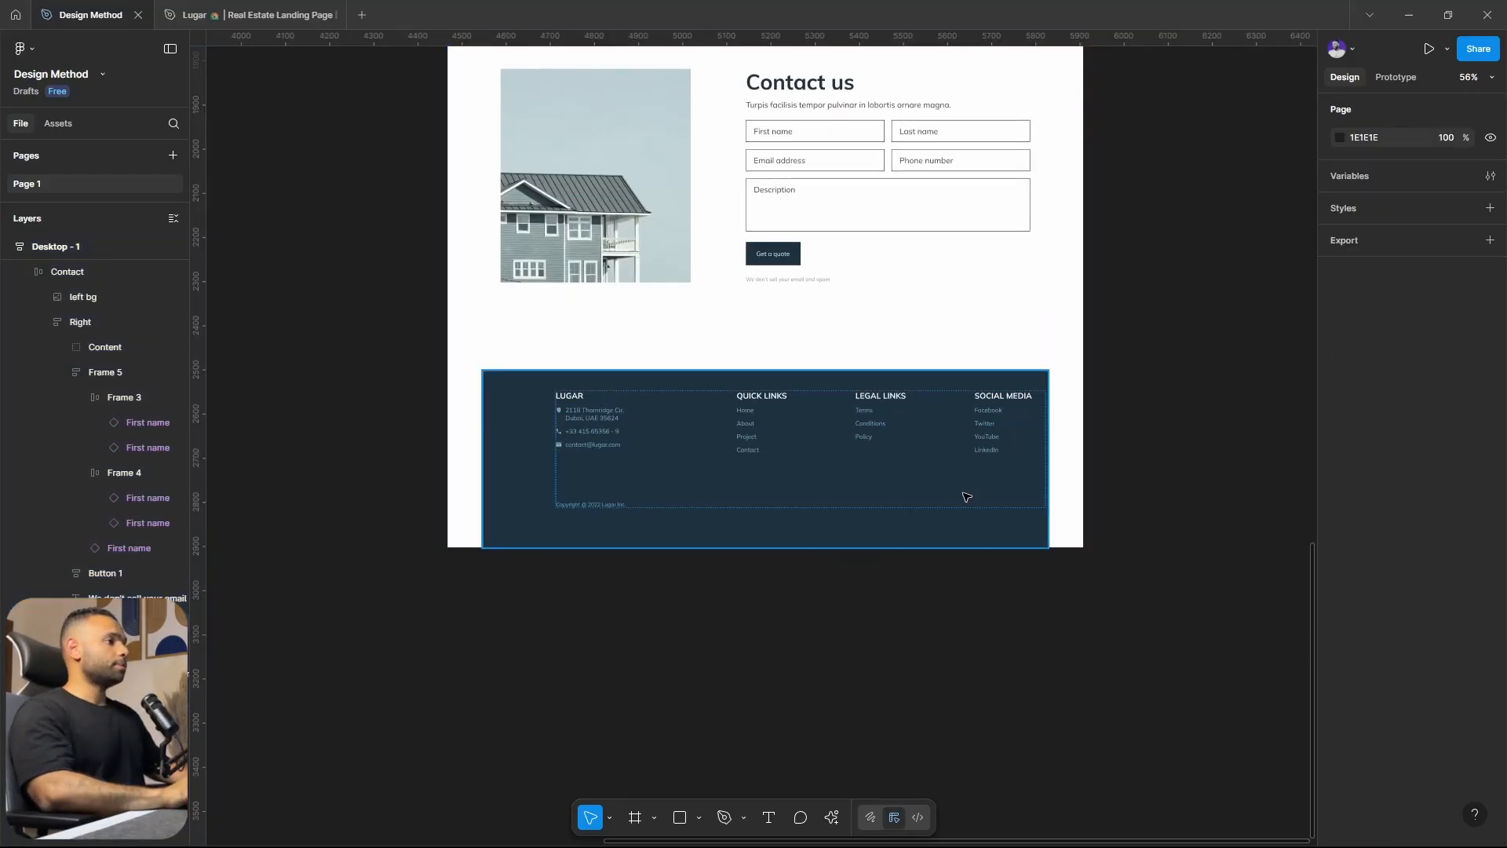
{"action": "left_click", "coordinate": [970, 497]}
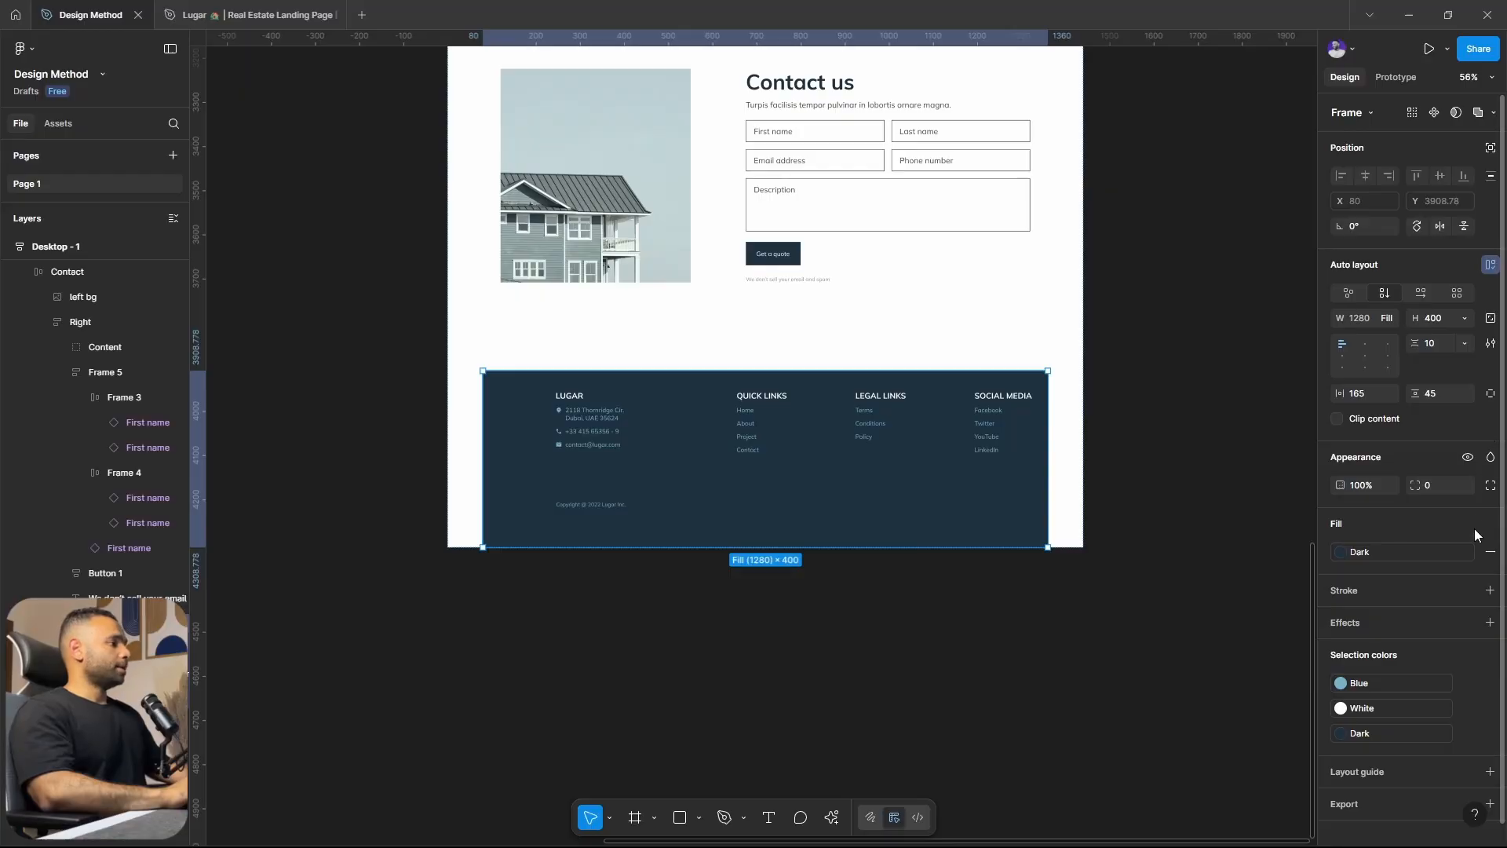
{"action": "left_click", "coordinate": [1488, 551]}
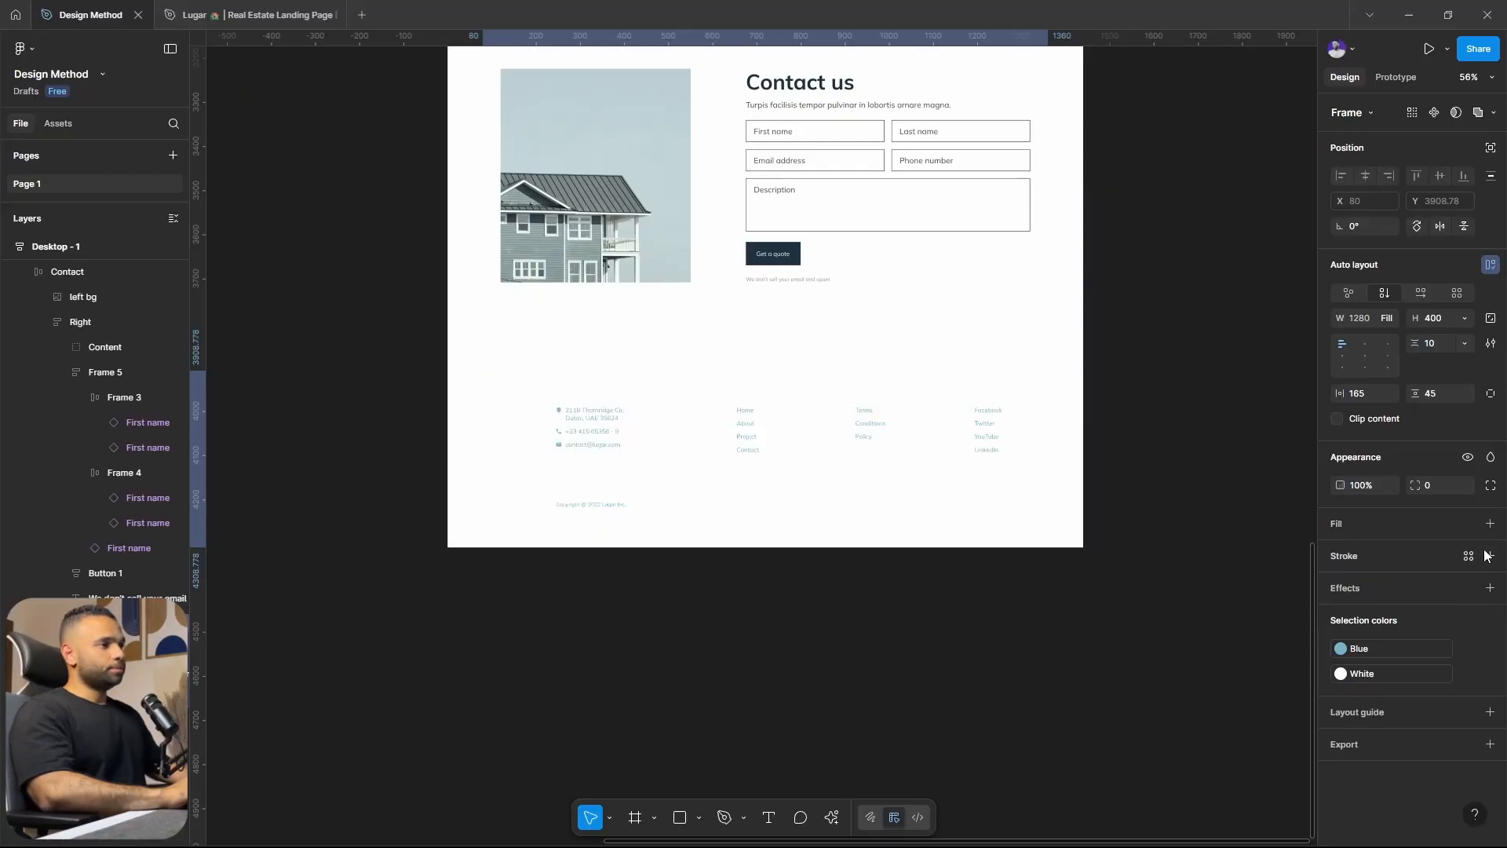
Draw a rectangle and paste it inside the Footer frame.
{"action": "left_click", "coordinate": [680, 817]}
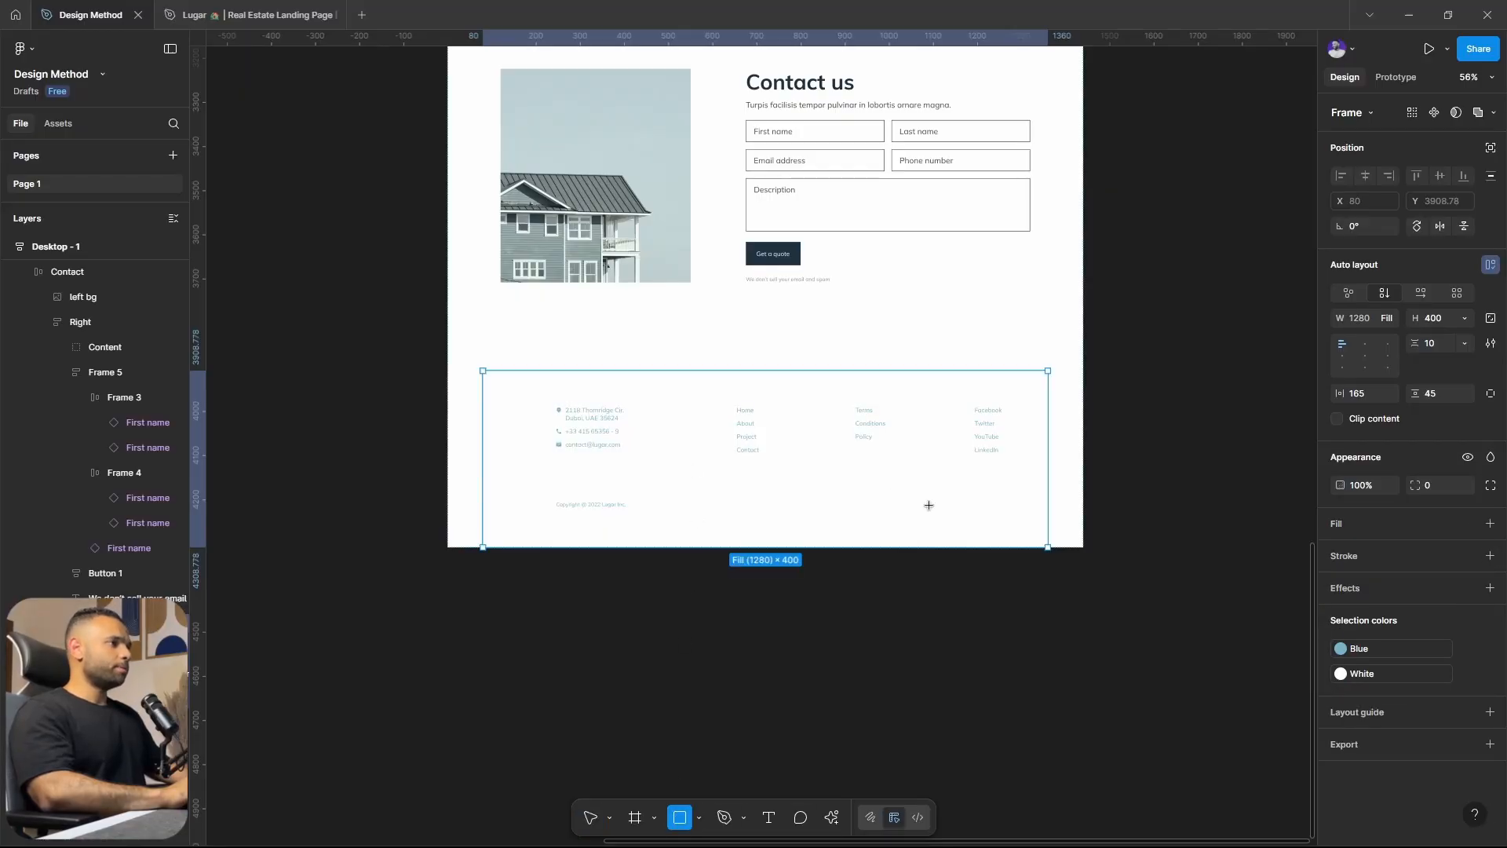
{"action": "left_click_drag", "start_coordinate": [928, 505], "coordinate": [981, 503]}
{"action": "key", "text": "Delete"}
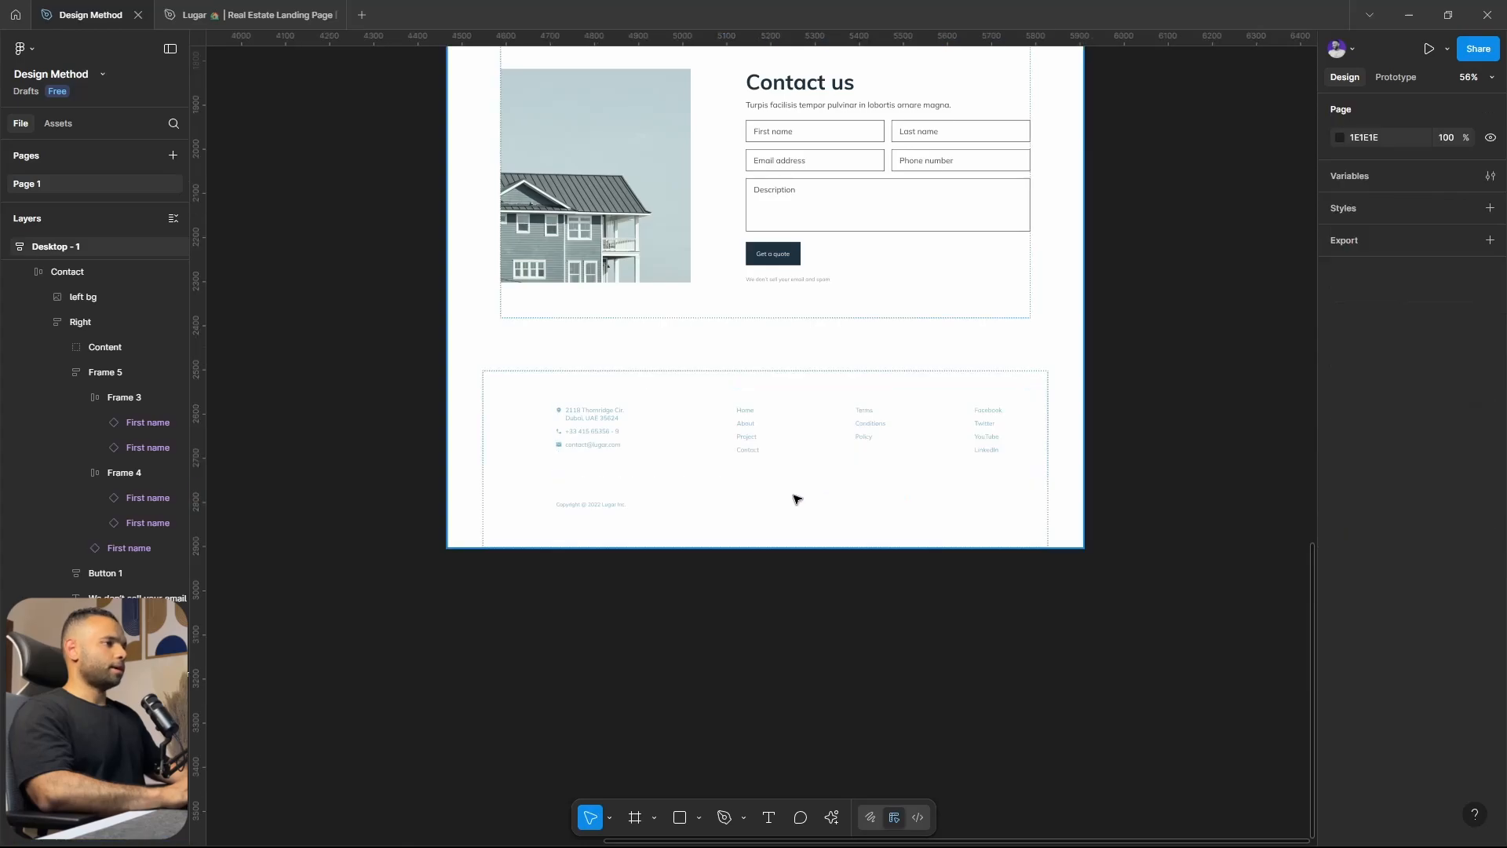
{"action": "left_click", "coordinate": [791, 498]}
{"action": "key", "text": "ctrl+v"}
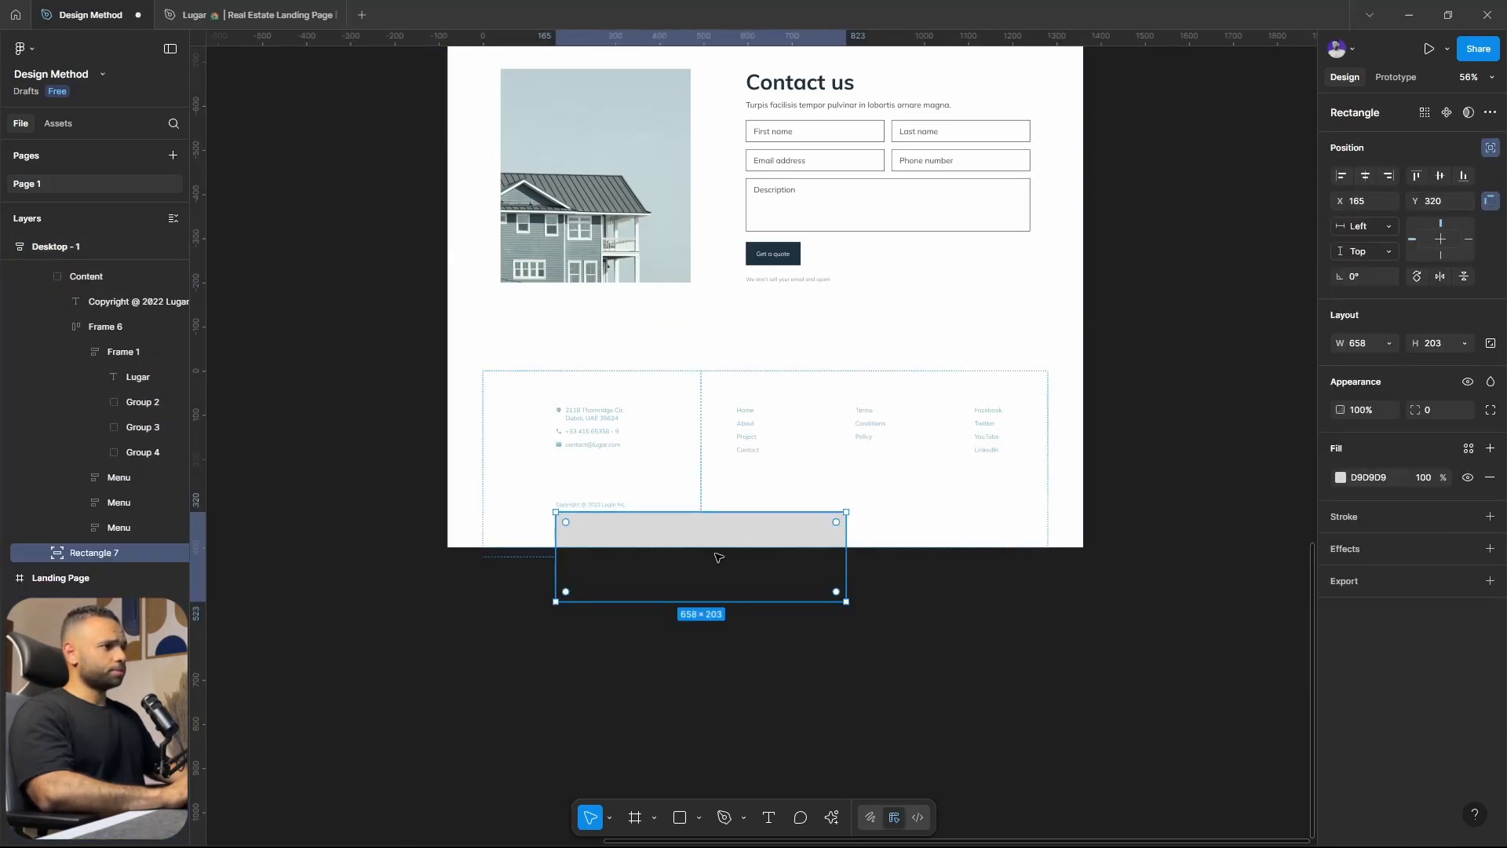
Move the rectangle to the footer's top edge and resize it to 1440 × 400 to span the page width.
{"action": "left_click_drag", "start_coordinate": [734, 525], "coordinate": [752, 393]}
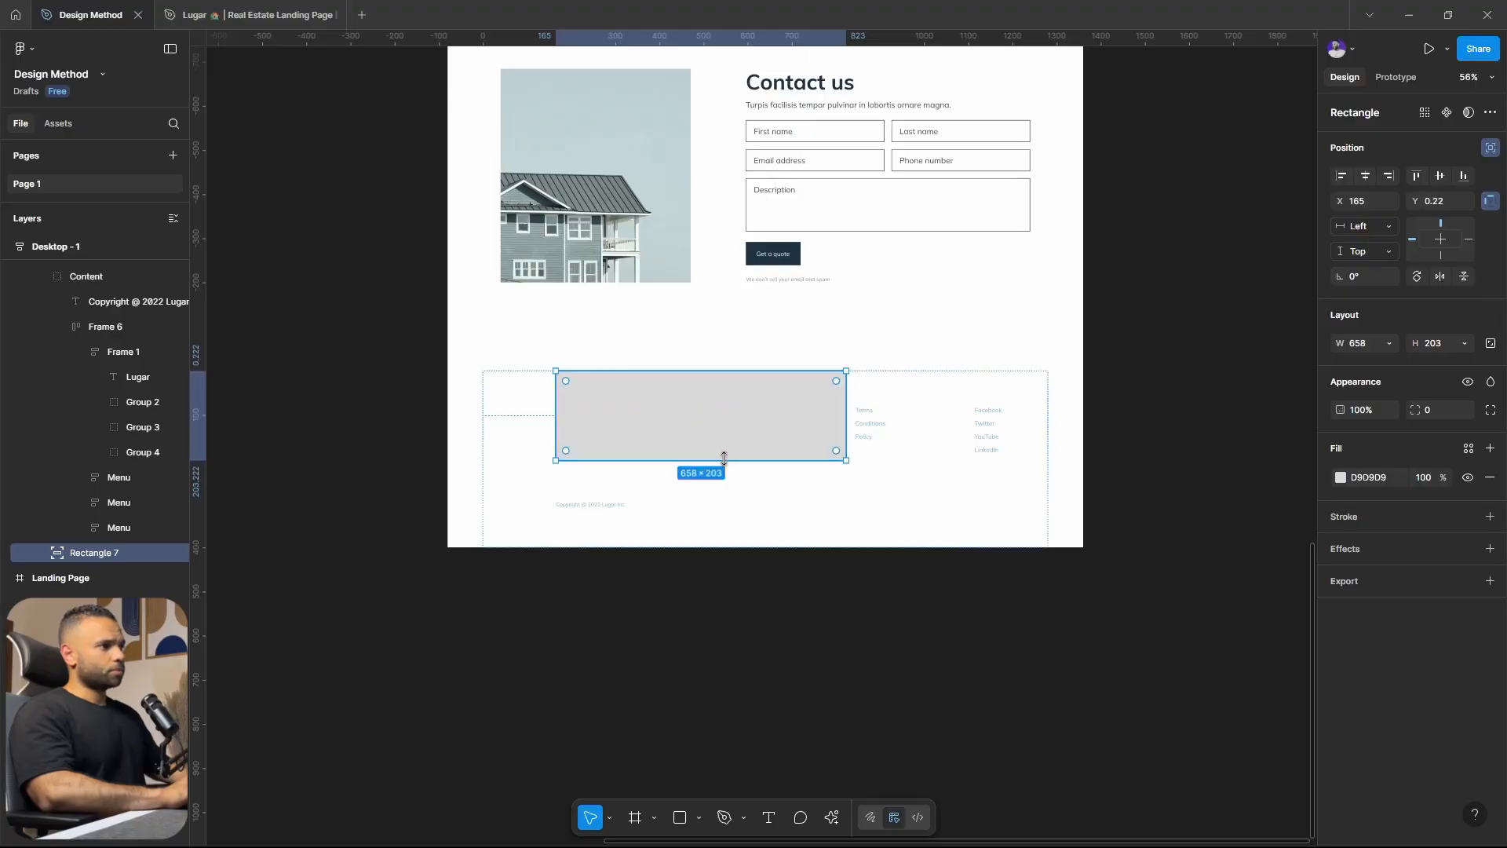
{"action": "left_click_drag", "start_coordinate": [722, 461], "coordinate": [720, 547]}
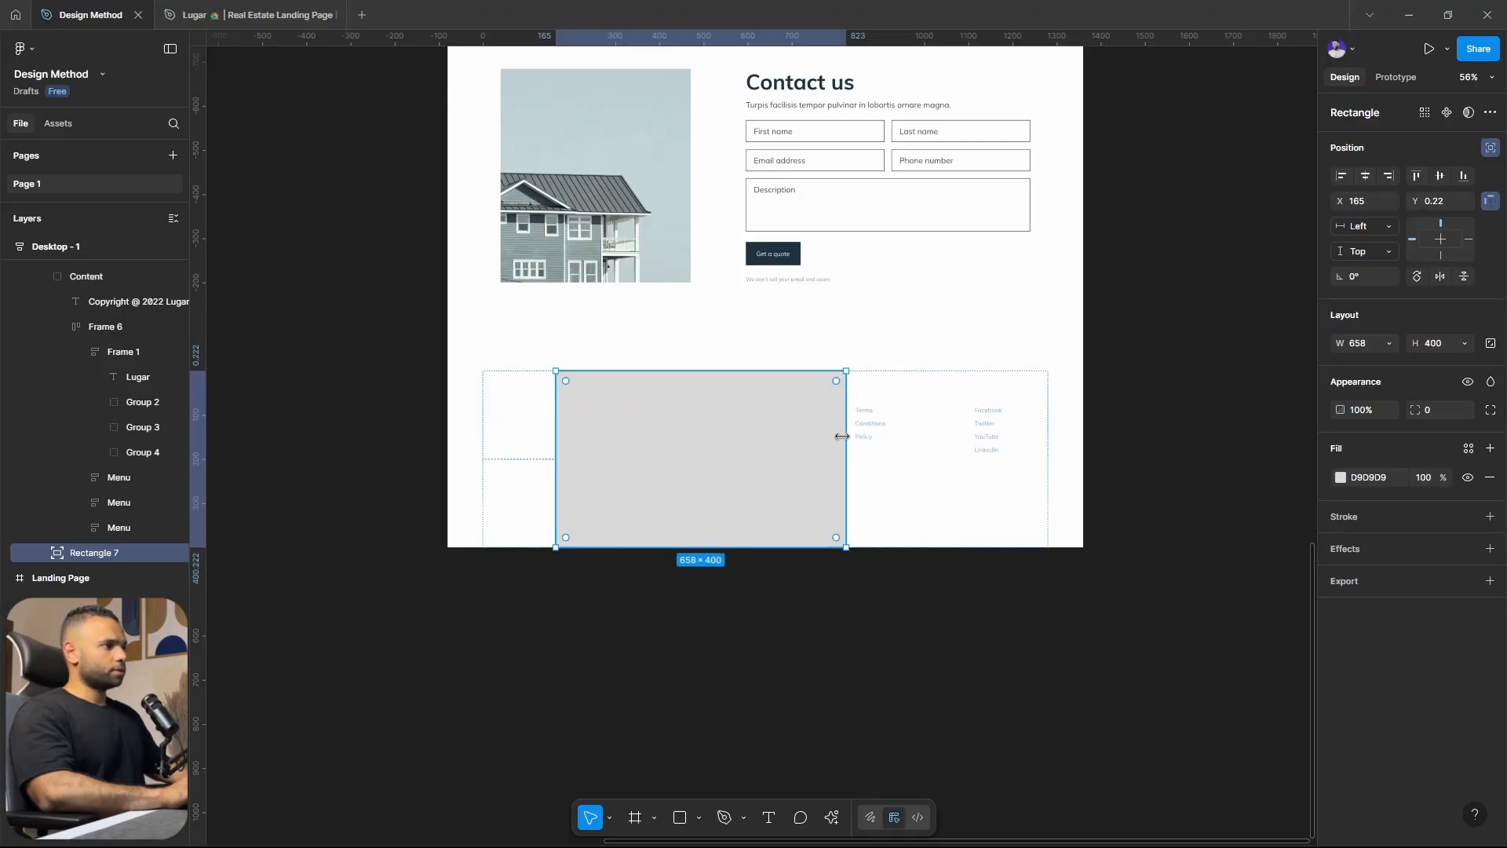
{"action": "left_click_drag", "start_coordinate": [845, 438], "coordinate": [1082, 438]}
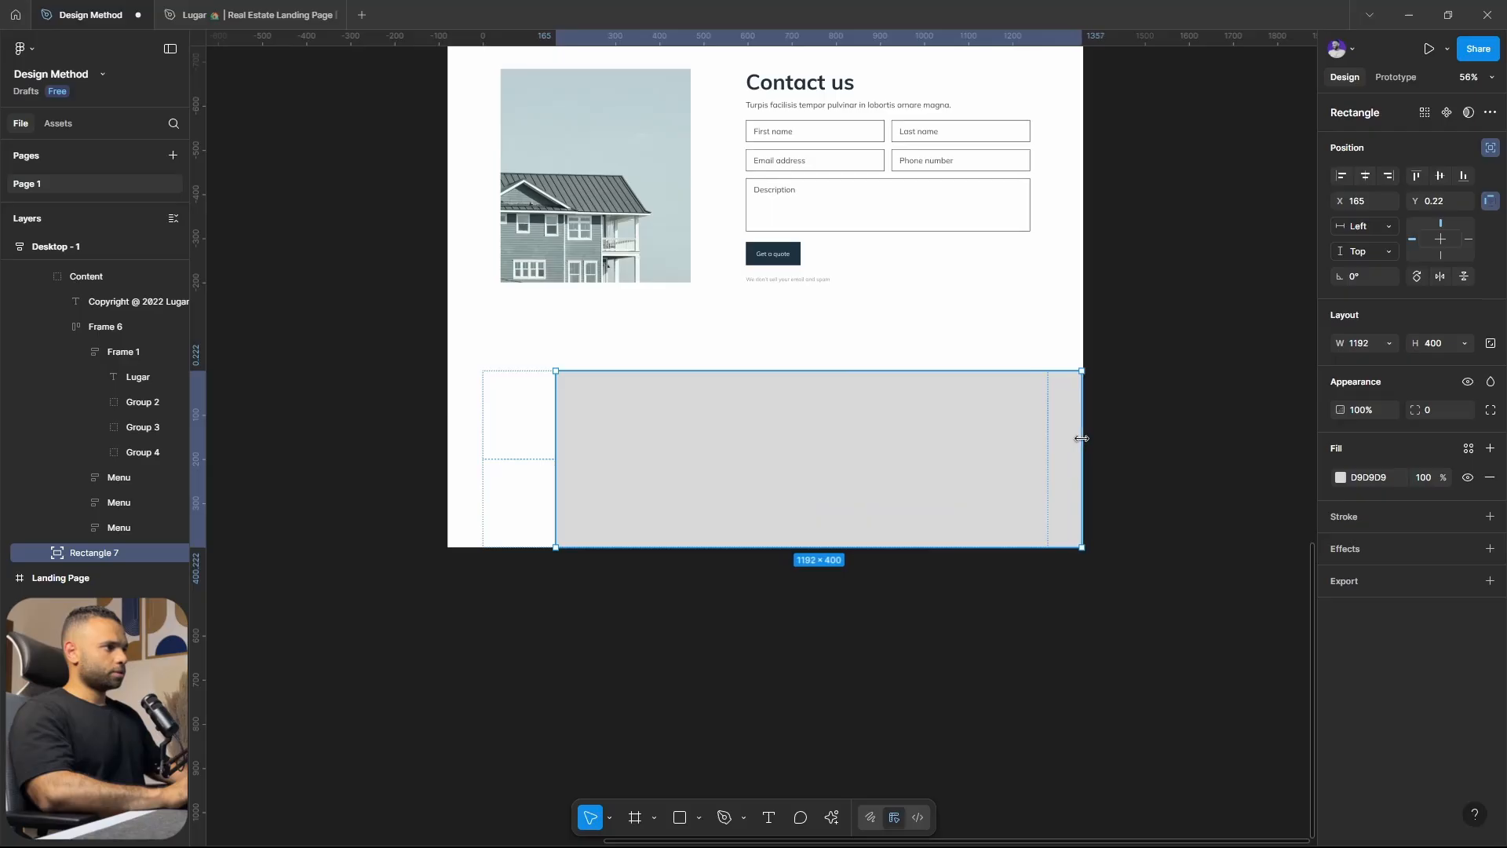
{"action": "left_click_drag", "start_coordinate": [504, 446], "coordinate": [445, 459]}
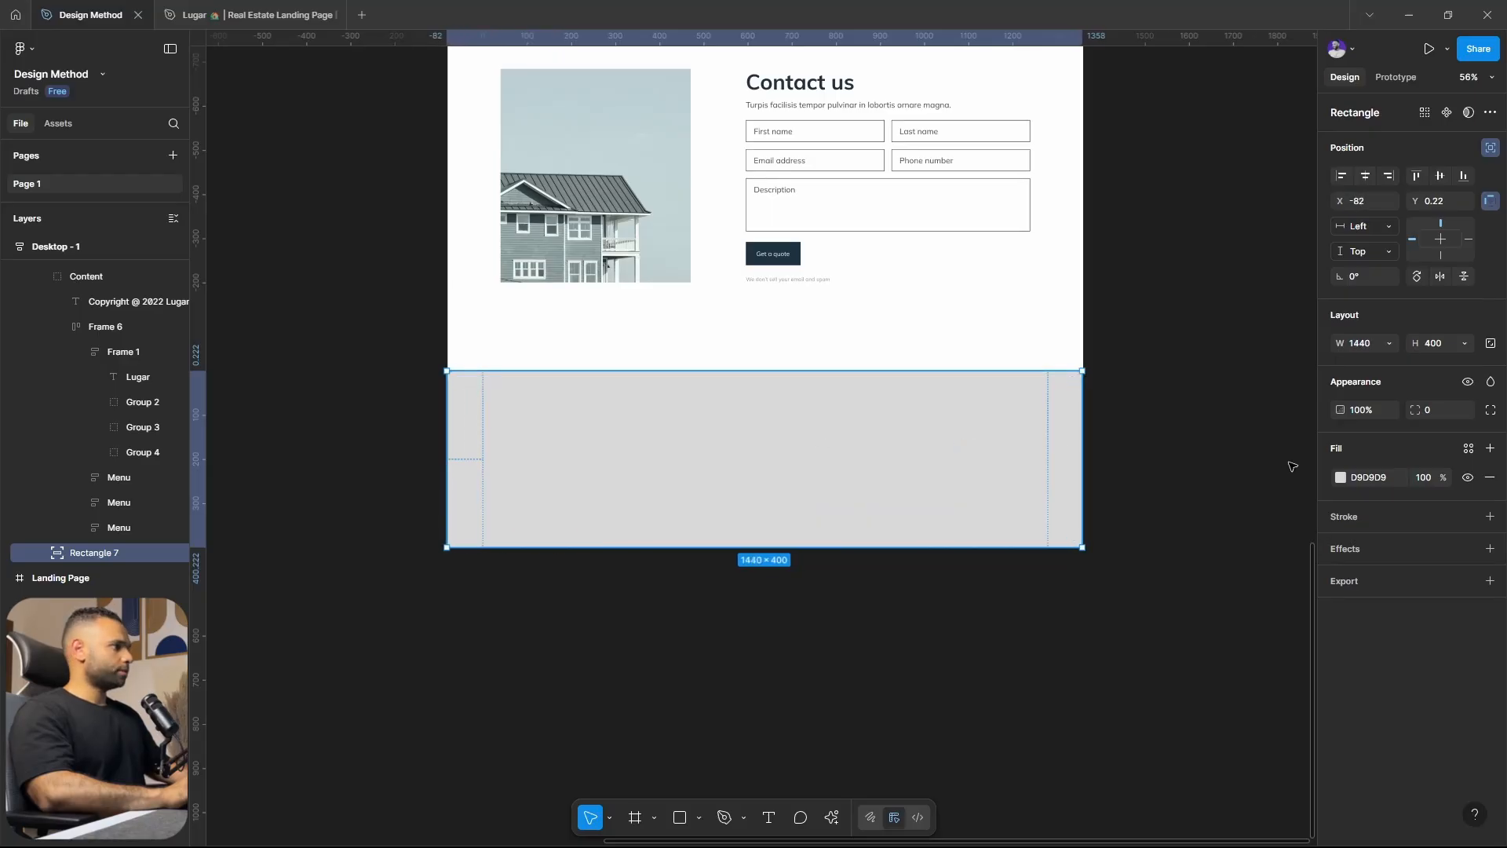
Fill the rectangle with the dark blue 1E3240 sampled from the original design's footer.
{"action": "left_click", "coordinate": [1341, 477]}
{"action": "left_click", "coordinate": [1151, 709]}
{"action": "scroll", "coordinate": [867, 442], "scroll_direction": "down", "scroll_amount": 4}
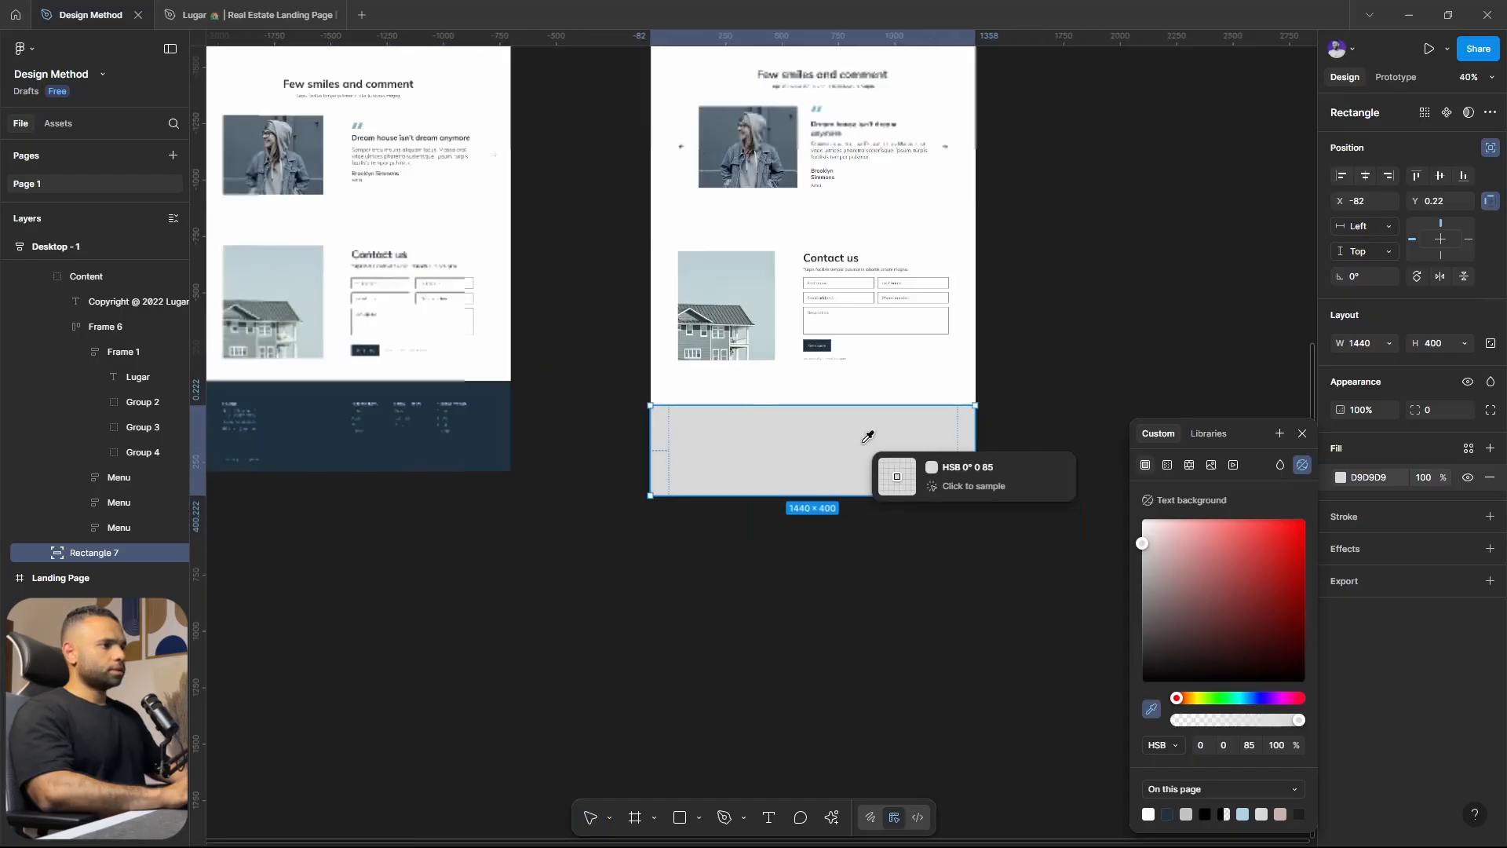
{"action": "left_click", "coordinate": [505, 427]}
{"action": "scroll", "coordinate": [933, 515], "scroll_direction": "up", "scroll_amount": 2}
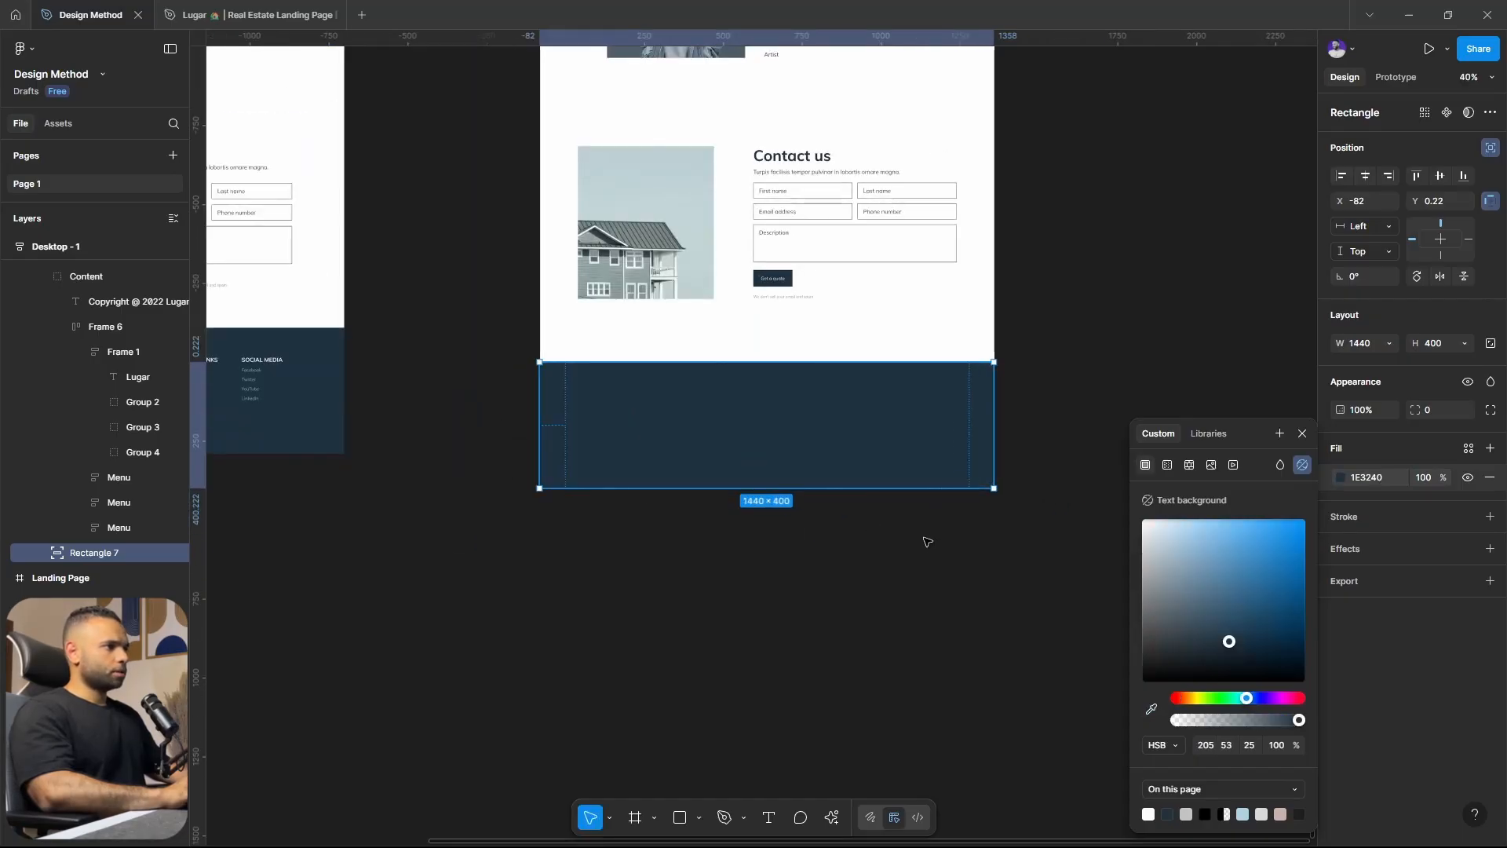
Send the dark rectangle to the back, behind the footer's content.
{"action": "right_click", "coordinate": [943, 464]}
{"action": "left_click", "coordinate": [979, 478]}
{"action": "left_click", "coordinate": [915, 598]}
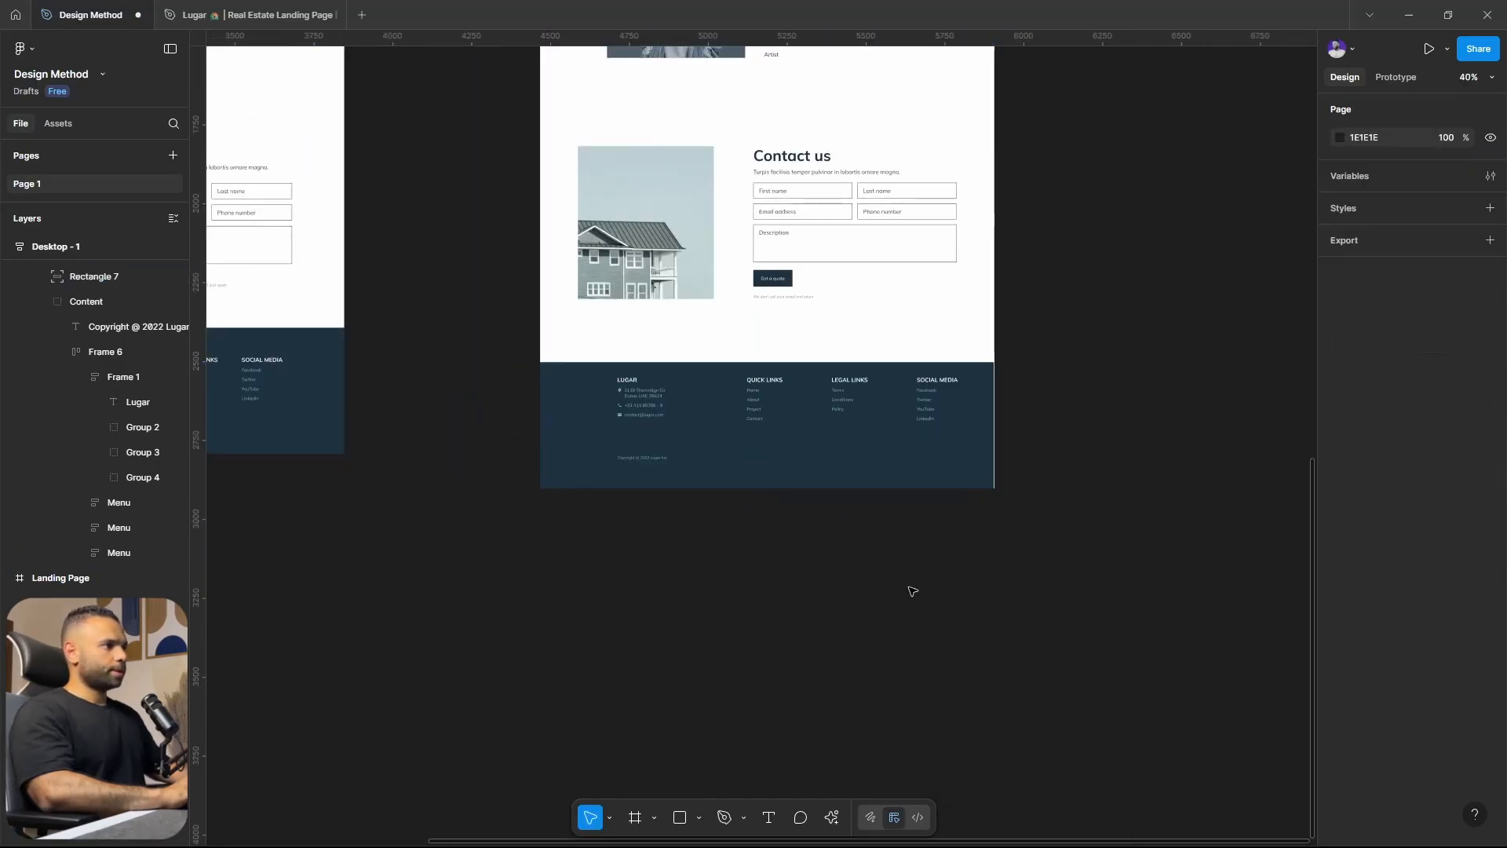
Widen the footer's background rectangle to 1443 so it covers the page's right edge.
{"action": "scroll", "coordinate": [893, 567], "scroll_direction": "up", "scroll_amount": 2}
{"action": "scroll", "coordinate": [893, 566], "scroll_direction": "up", "scroll_amount": 2}
{"action": "left_click", "coordinate": [916, 529]}
{"action": "scroll", "coordinate": [1031, 416], "scroll_direction": "up", "scroll_amount": 10}
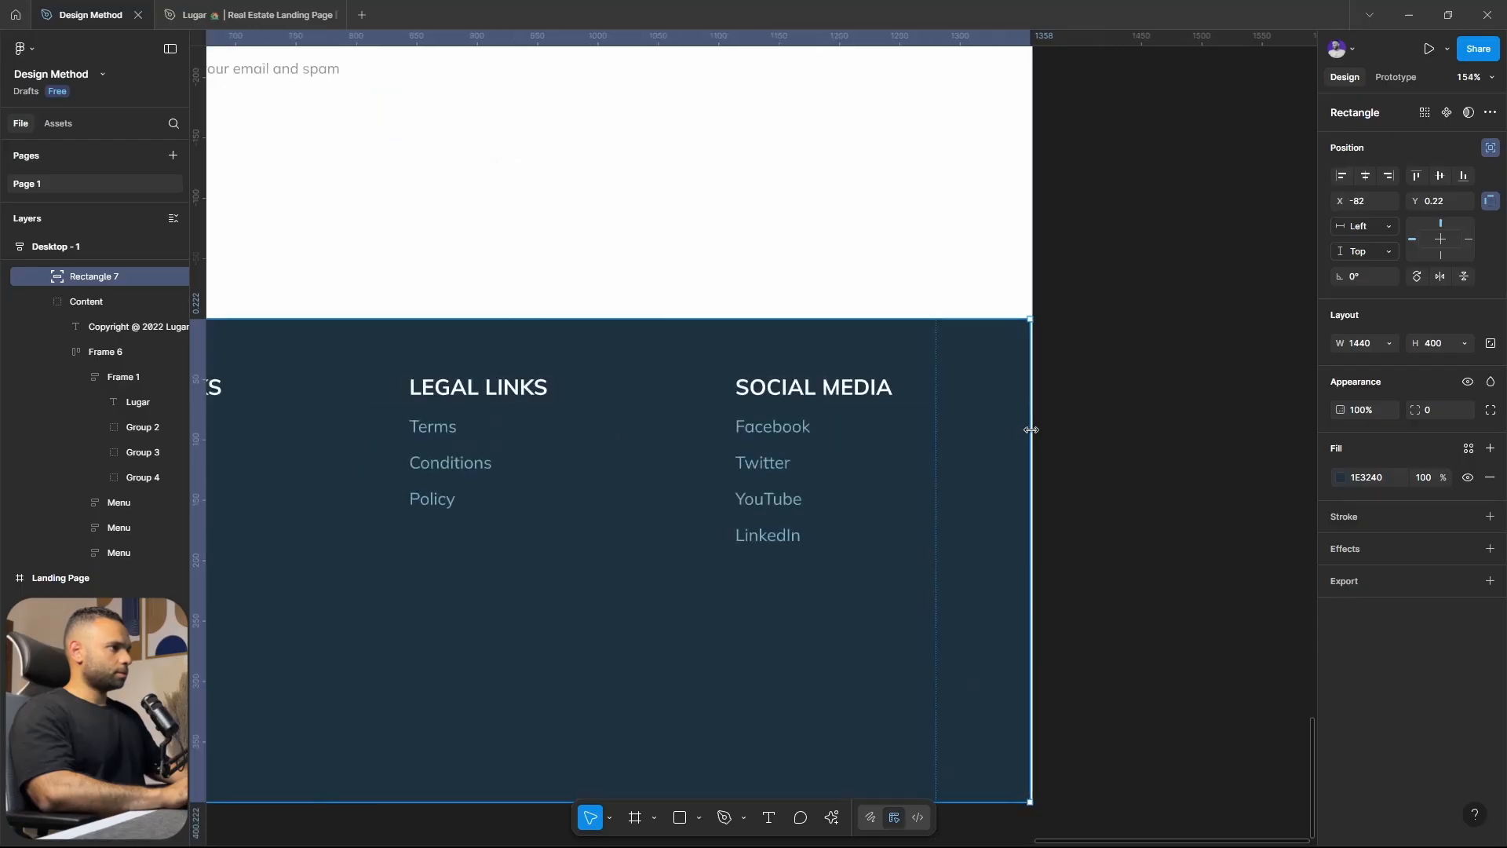
{"action": "left_click_drag", "start_coordinate": [1029, 431], "coordinate": [1038, 431]}
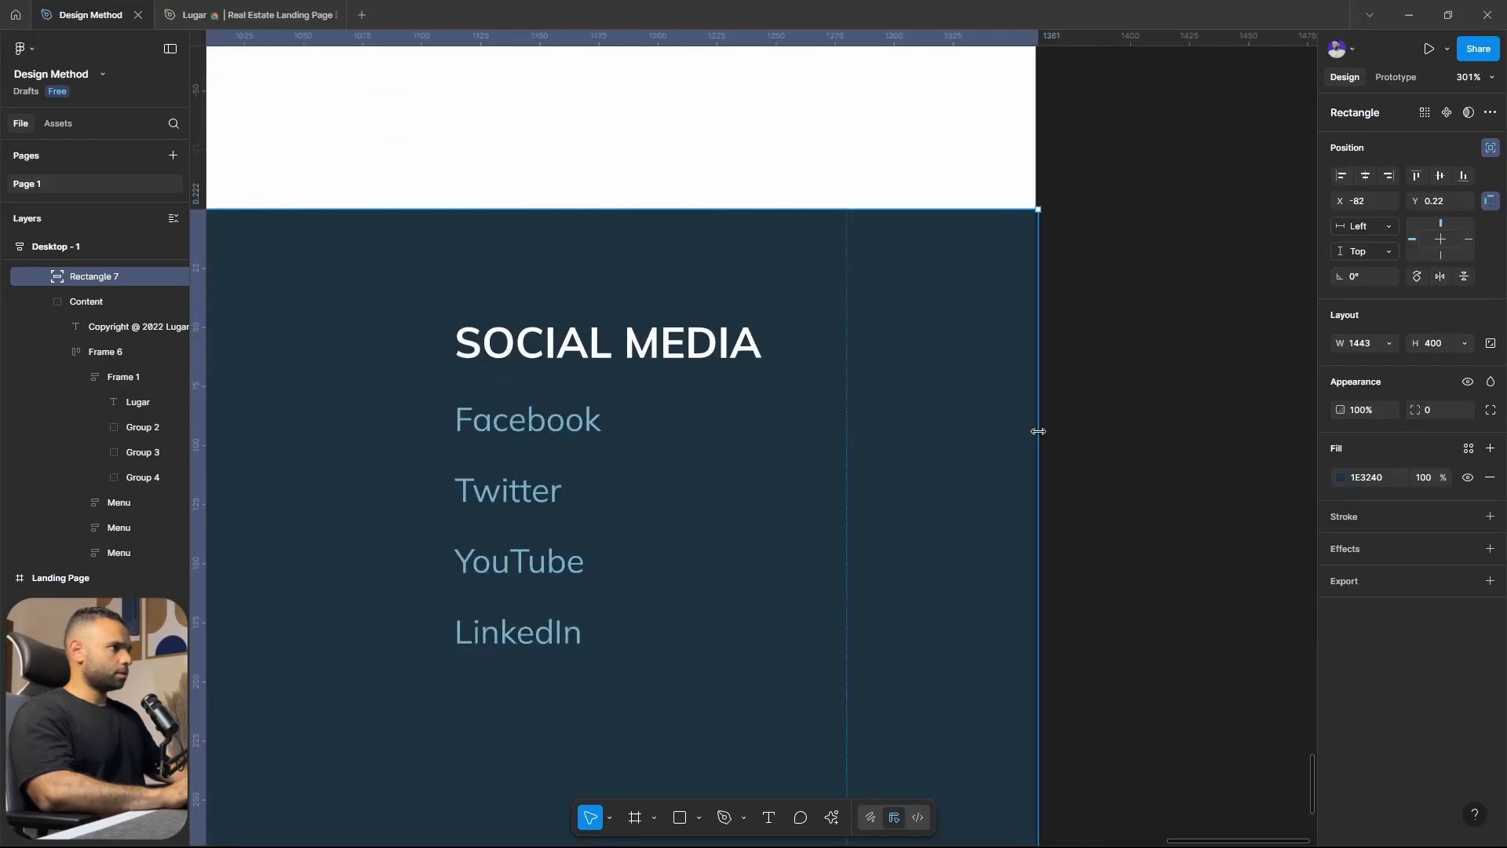
{"action": "left_click", "coordinate": [1111, 394]}
{"action": "scroll", "coordinate": [1111, 394], "scroll_direction": "down", "scroll_amount": 12}
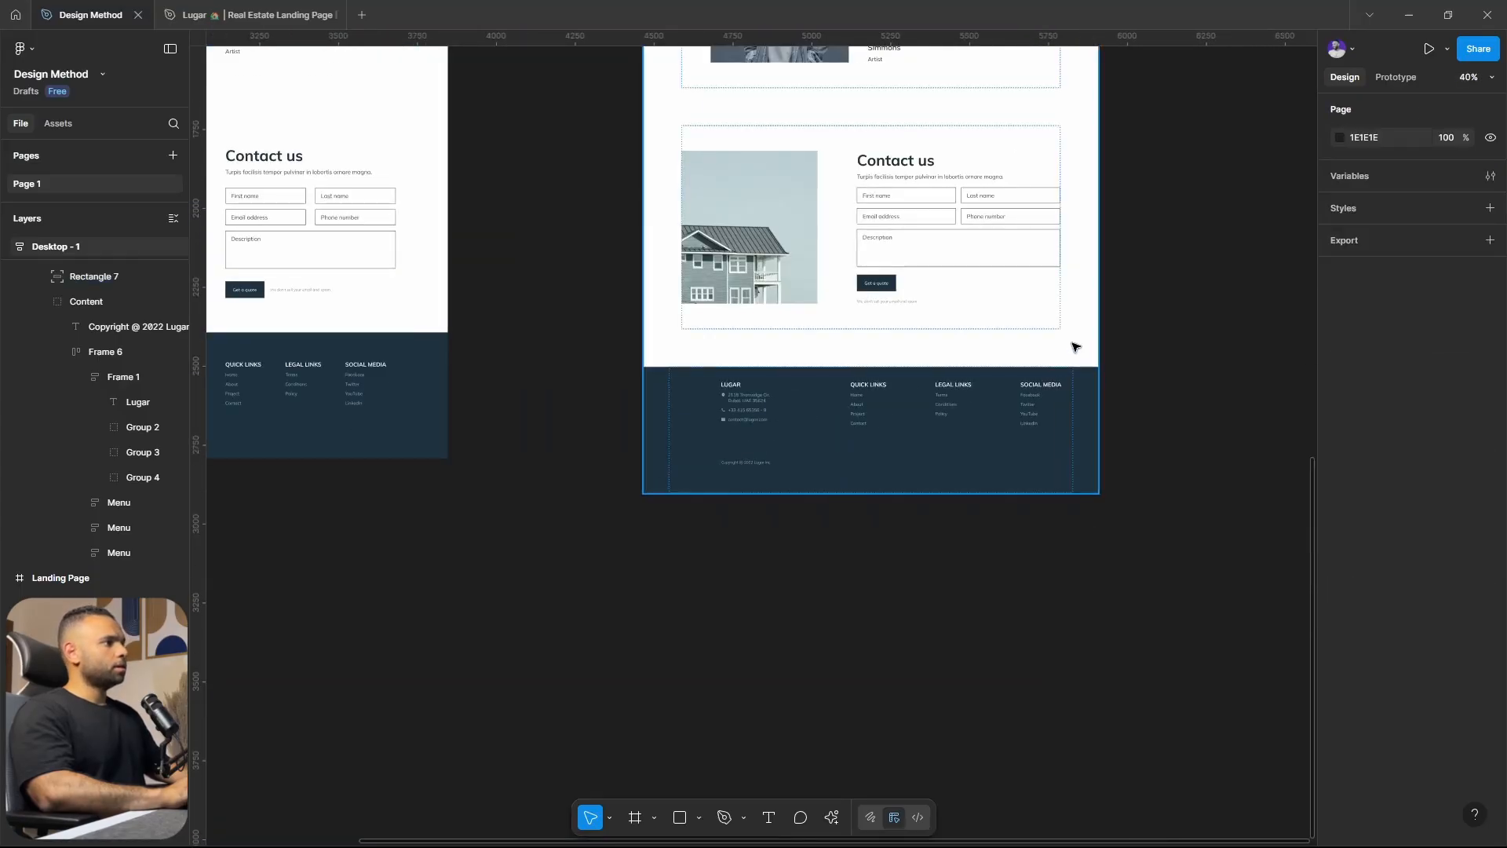
Set the background rectangle's horizontal constraint to left and right, then test it by widening Desktop - 1 and restore the 1440 width.
{"action": "scroll", "coordinate": [1075, 347], "scroll_direction": "right", "scroll_amount": 2}
{"action": "left_click", "coordinate": [1011, 404]}
{"action": "left_click", "coordinate": [985, 471]}
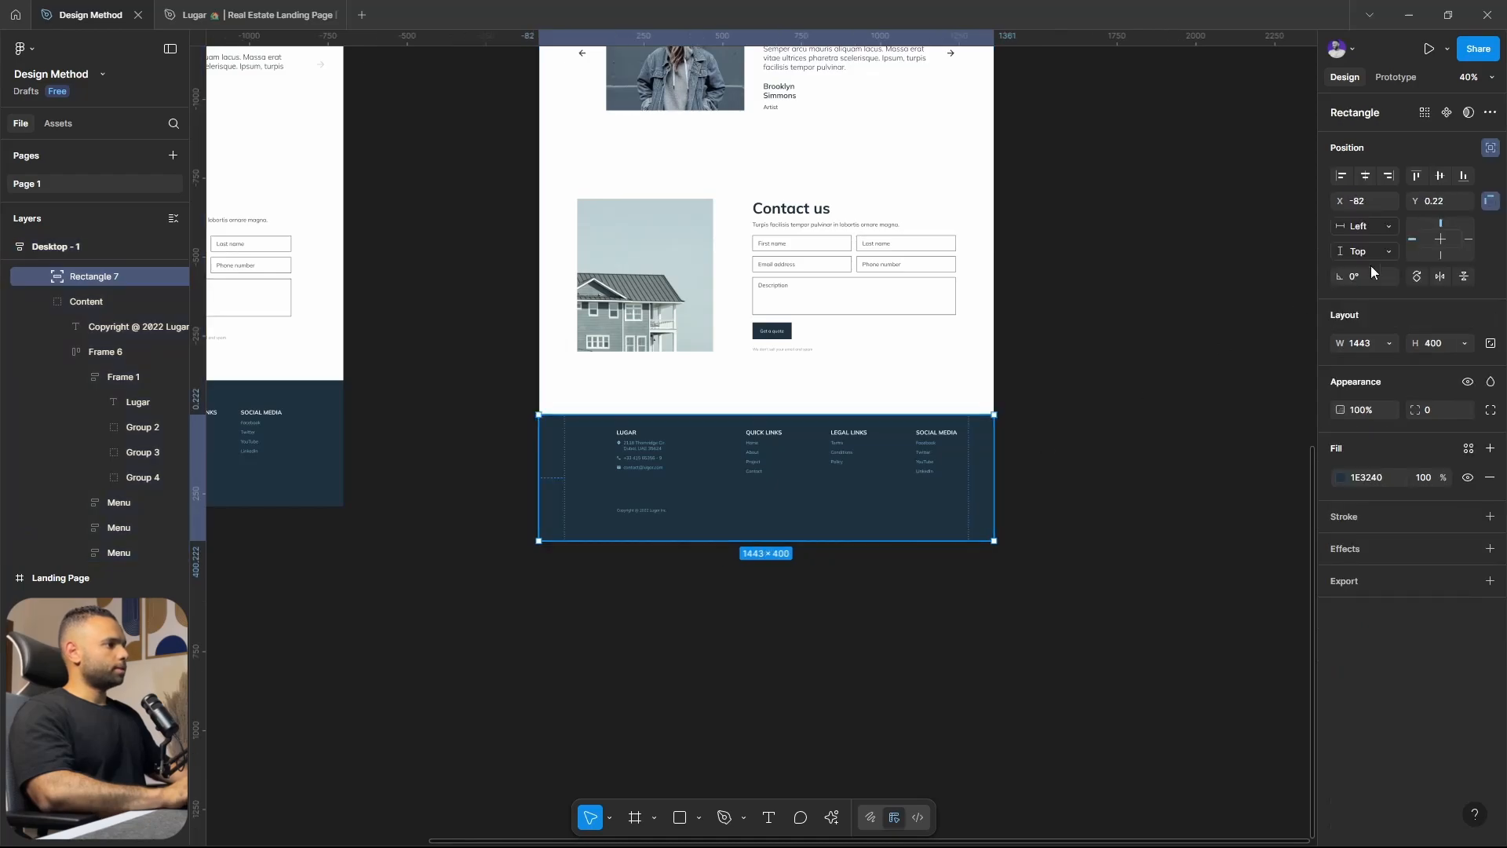
{"action": "left_click", "coordinate": [1388, 227]}
{"action": "left_click", "coordinate": [1385, 264]}
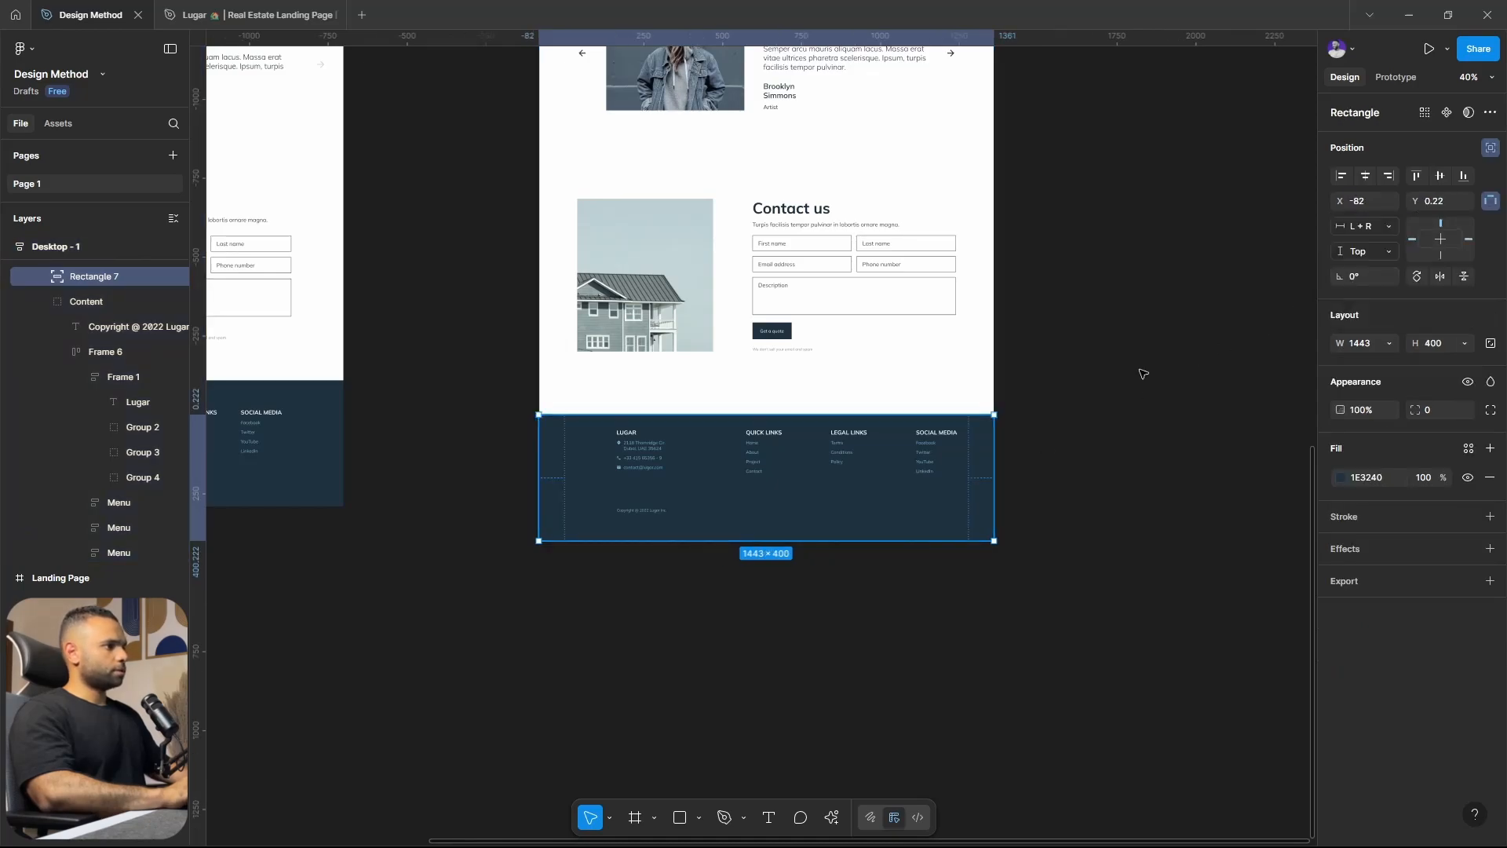
{"action": "left_click", "coordinate": [1107, 380]}
{"action": "left_click", "coordinate": [999, 372]}
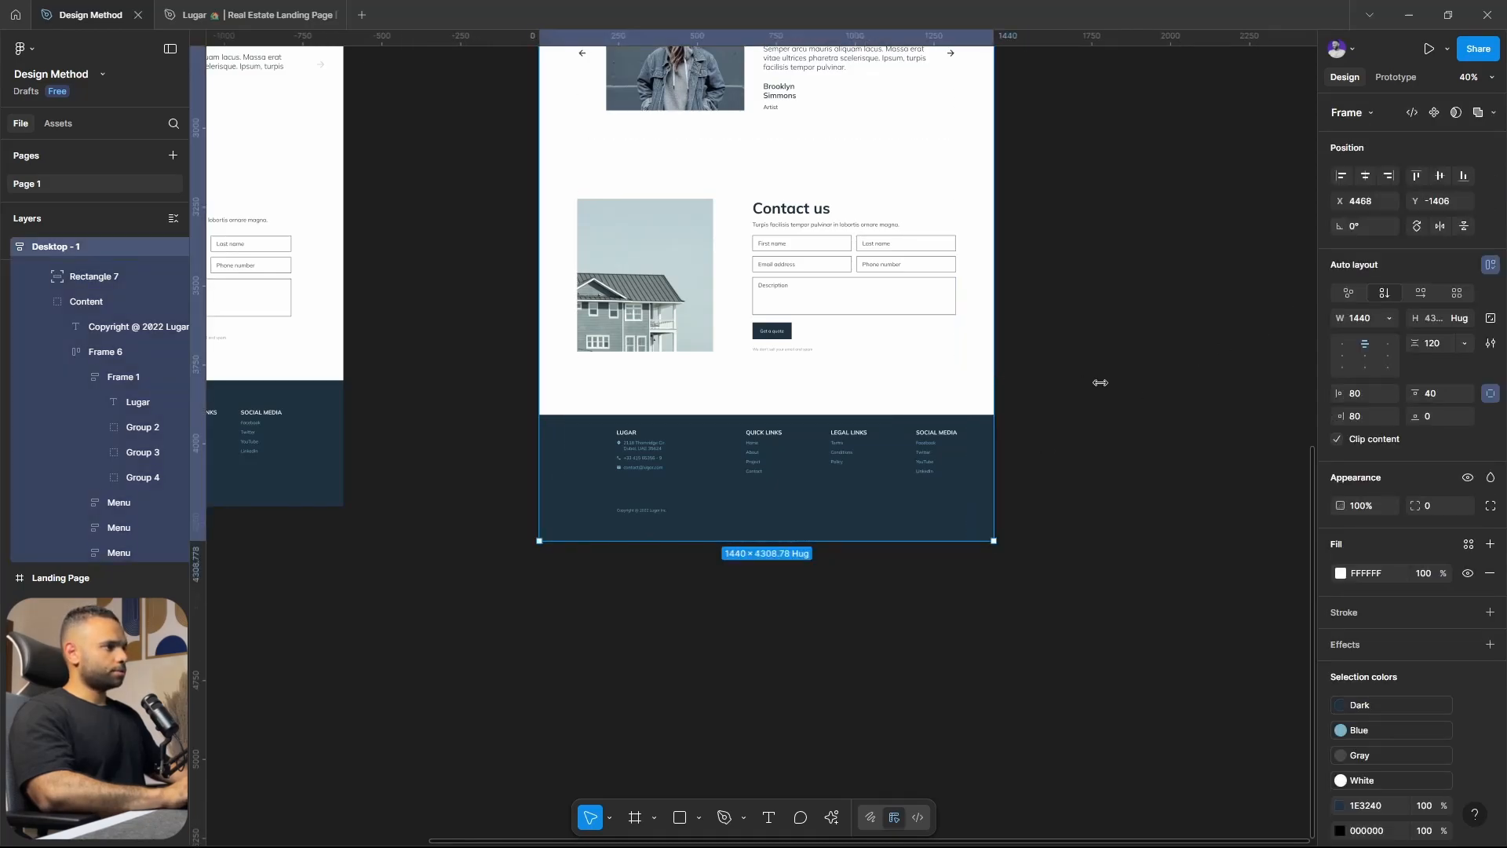
{"action": "left_click_drag", "start_coordinate": [1100, 382], "coordinate": [994, 385]}
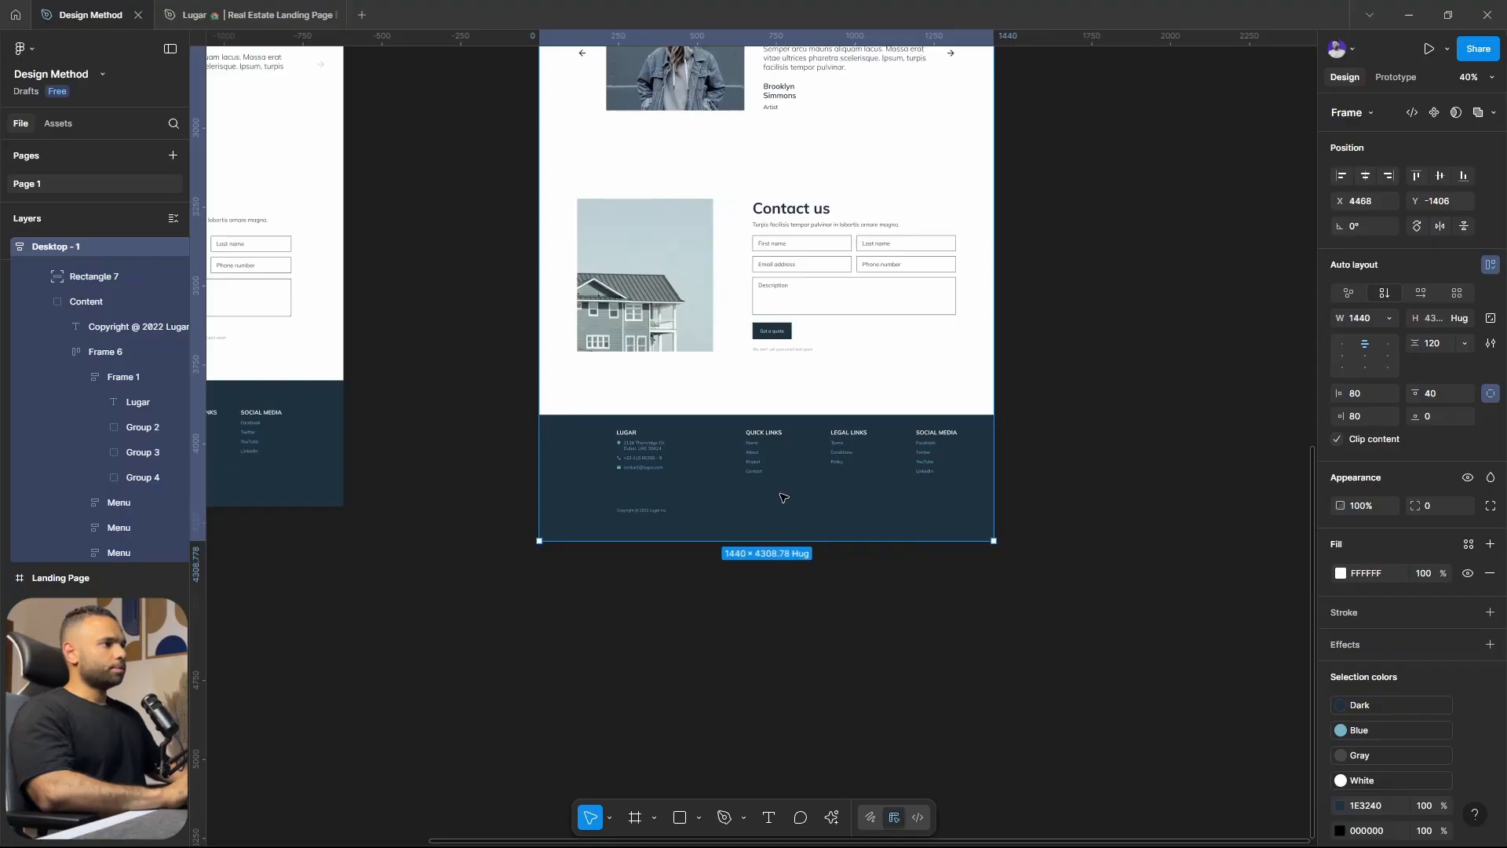
Align the Footer's children to top center and set its Content group's width to fill container.
{"action": "left_click", "coordinate": [783, 497]}
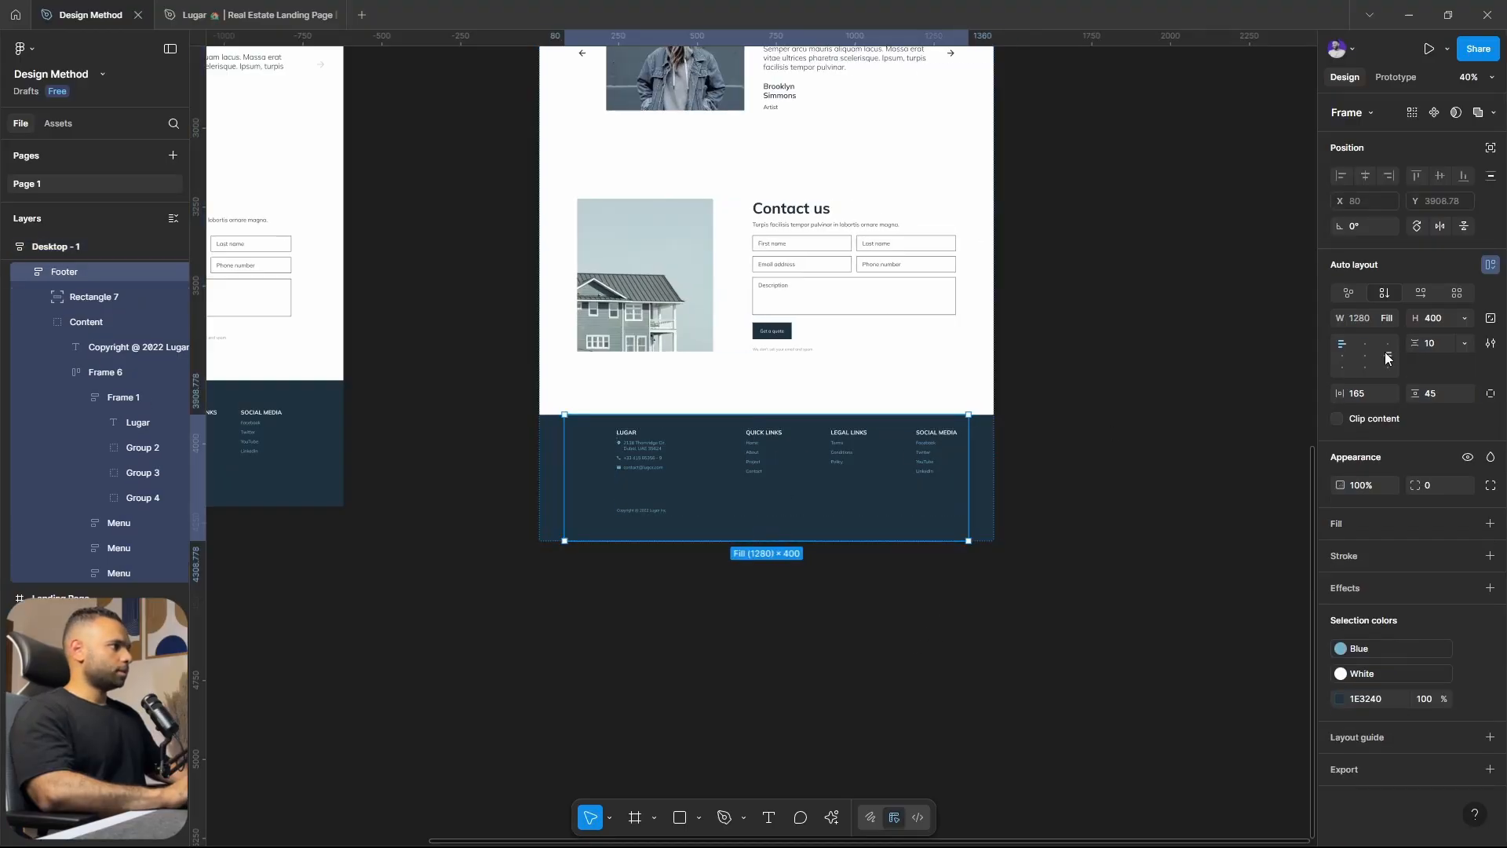
{"action": "double_click", "coordinate": [766, 451]}
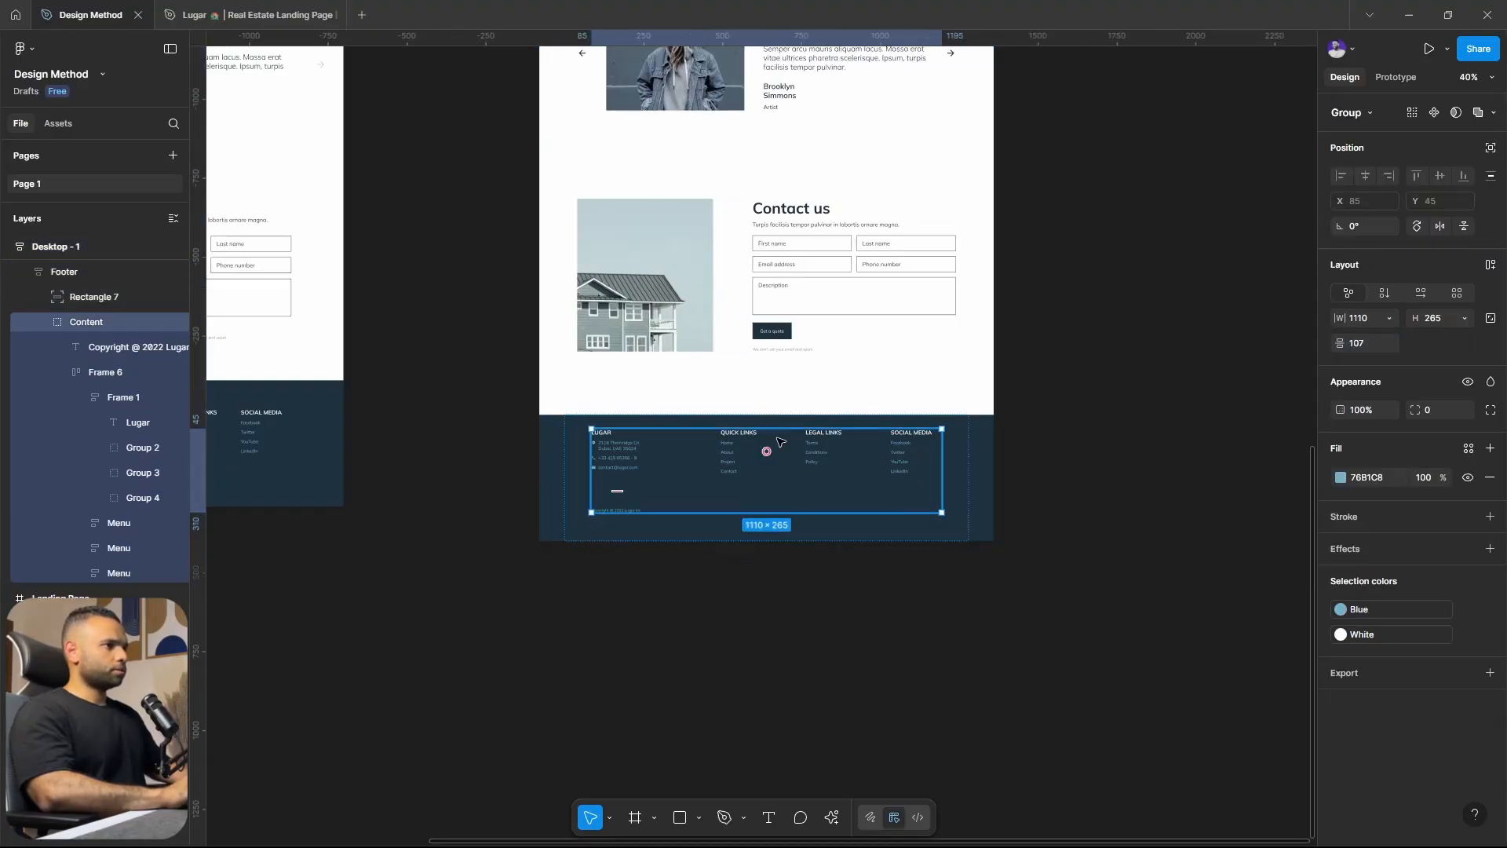
{"action": "left_click", "coordinate": [1388, 319]}
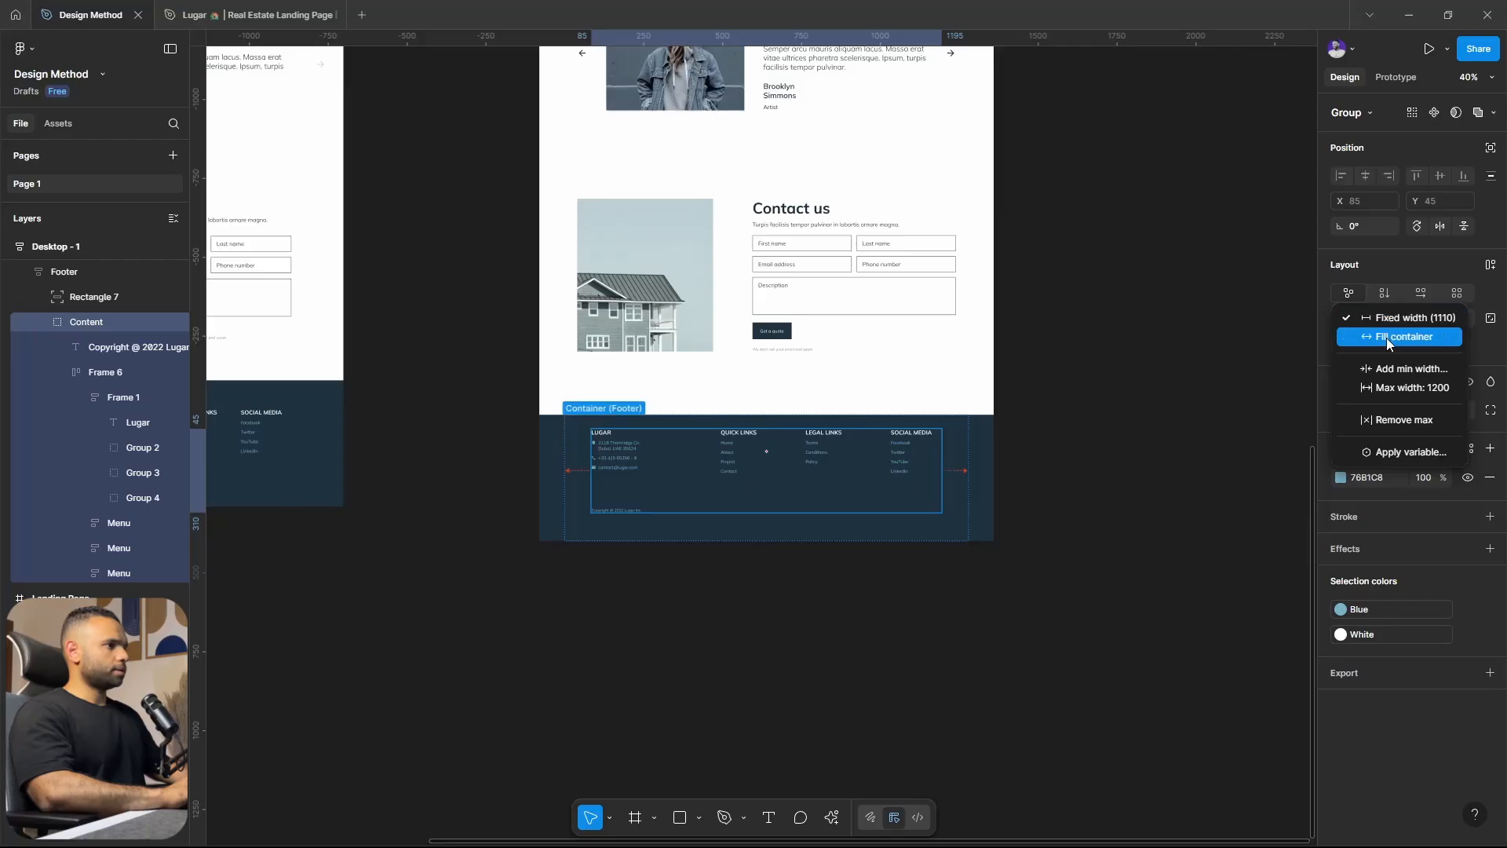
{"action": "left_click", "coordinate": [1386, 338]}
{"action": "scroll", "coordinate": [1299, 364], "scroll_direction": "up", "scroll_amount": 3}
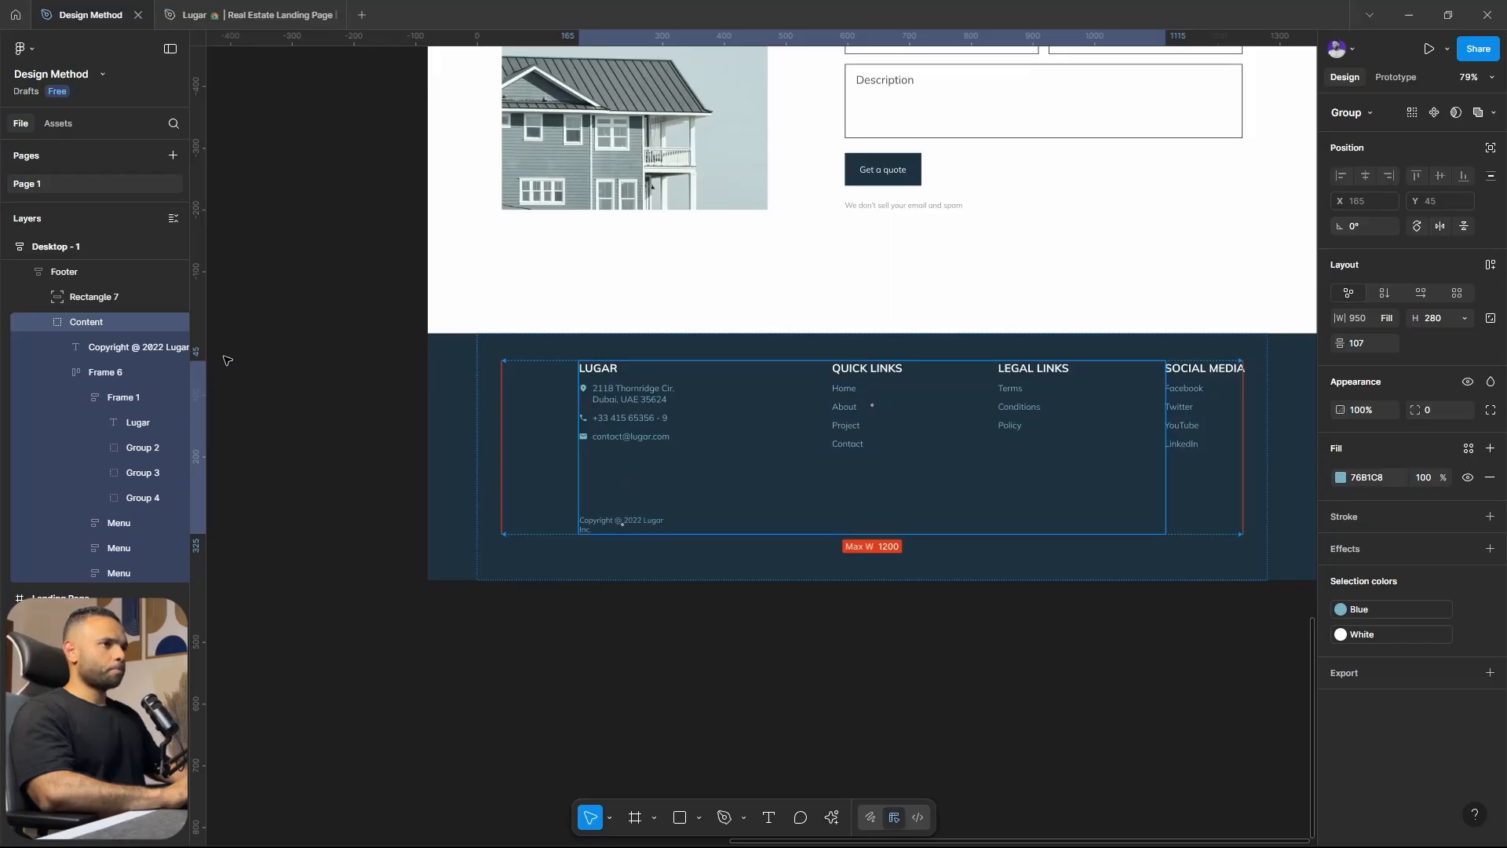
Apply auto layout to the footer's Content group.
{"action": "left_click", "coordinate": [63, 372]}
{"action": "left_click", "coordinate": [82, 373]}
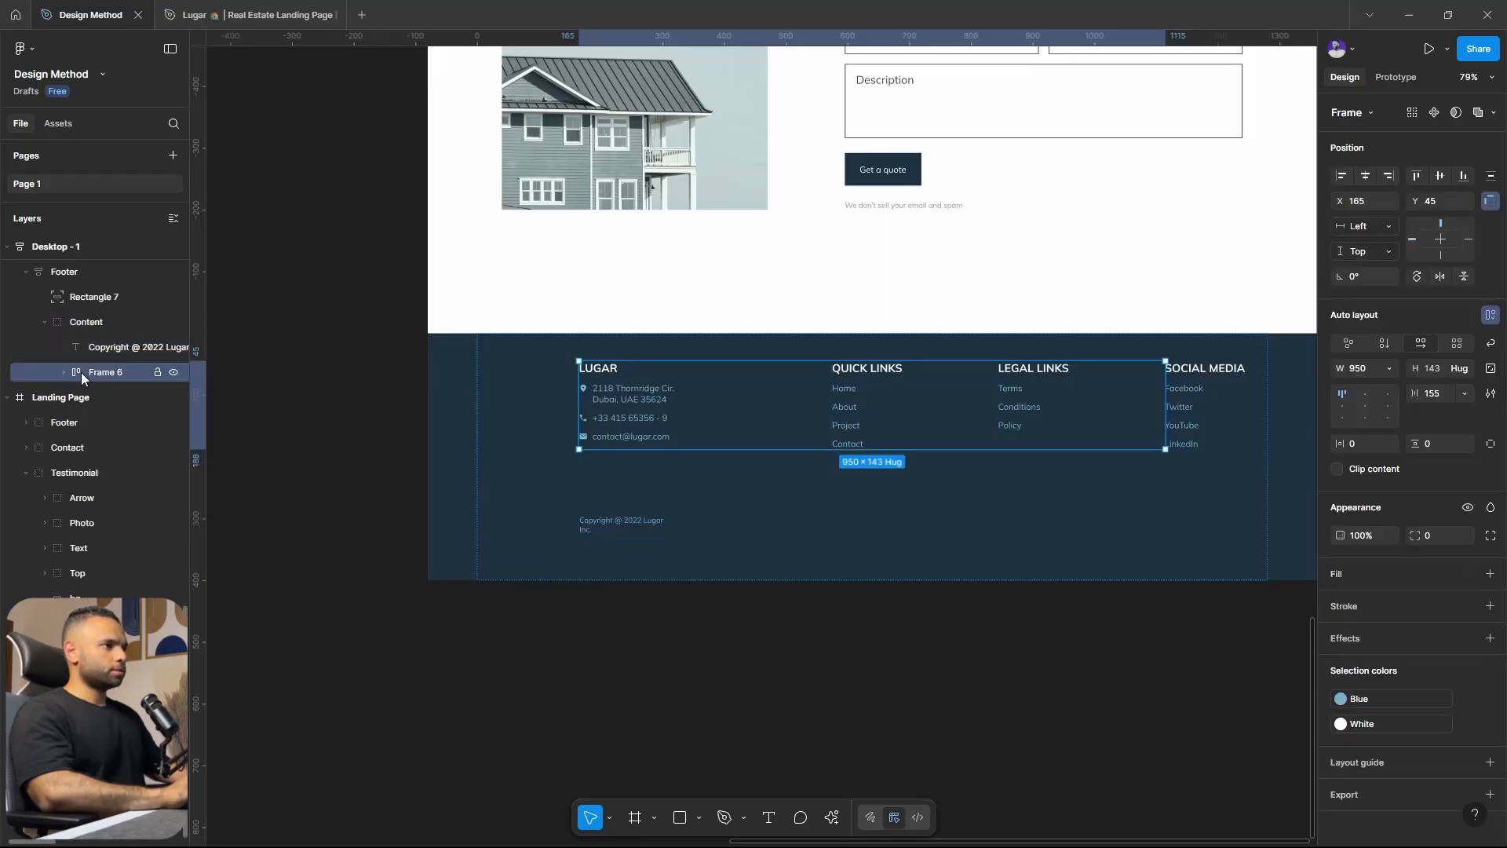
{"action": "left_click", "coordinate": [83, 321]}
{"action": "key", "text": "shift+a"}
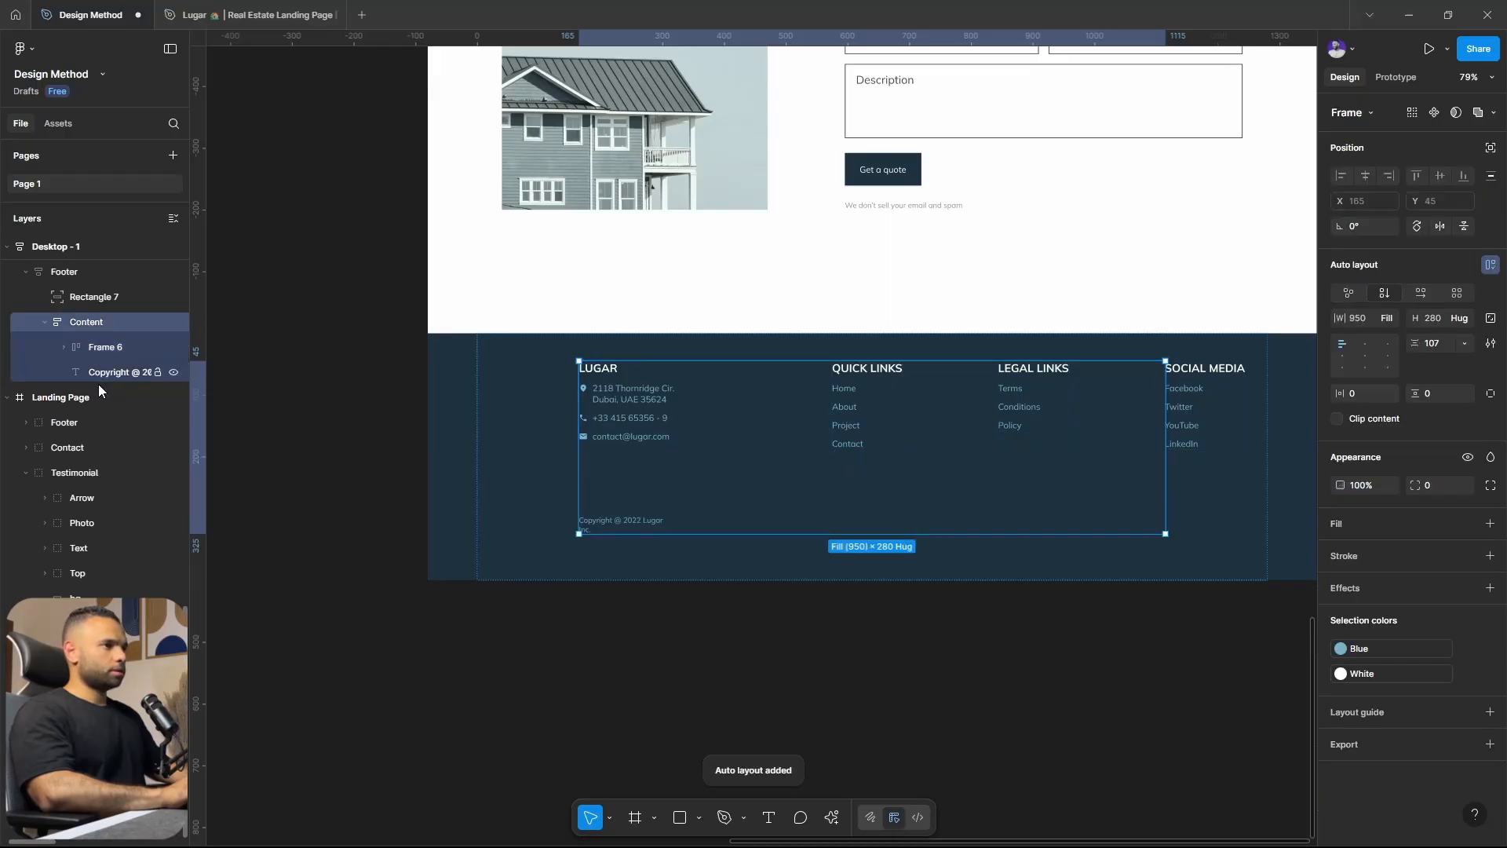
Keep the Content frame's width at fill container and set the Footer's horizontal padding to 0.
{"action": "left_click", "coordinate": [1386, 319]}
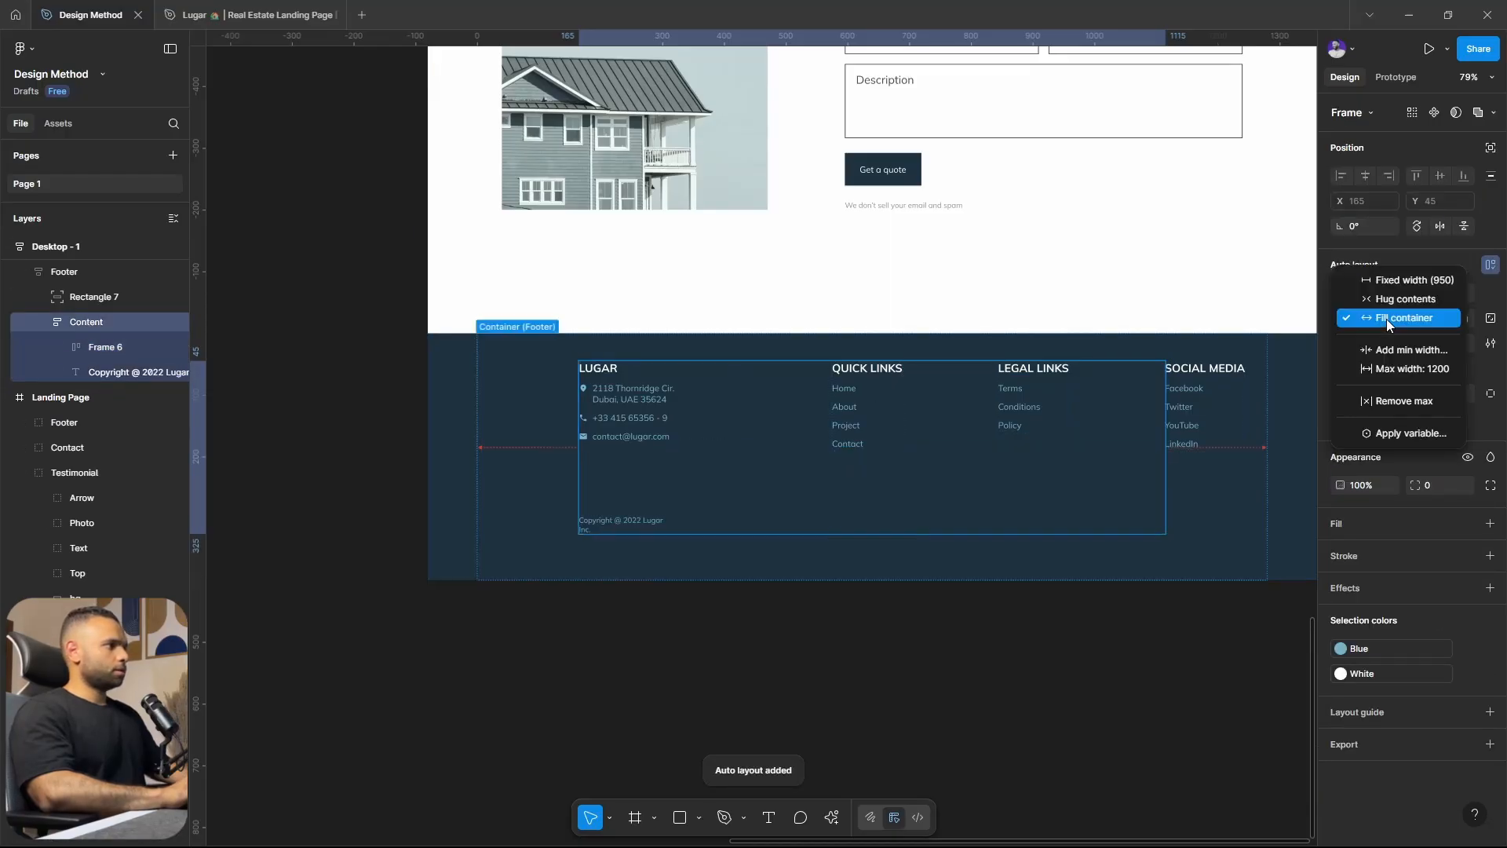
{"action": "key", "text": "Escape"}
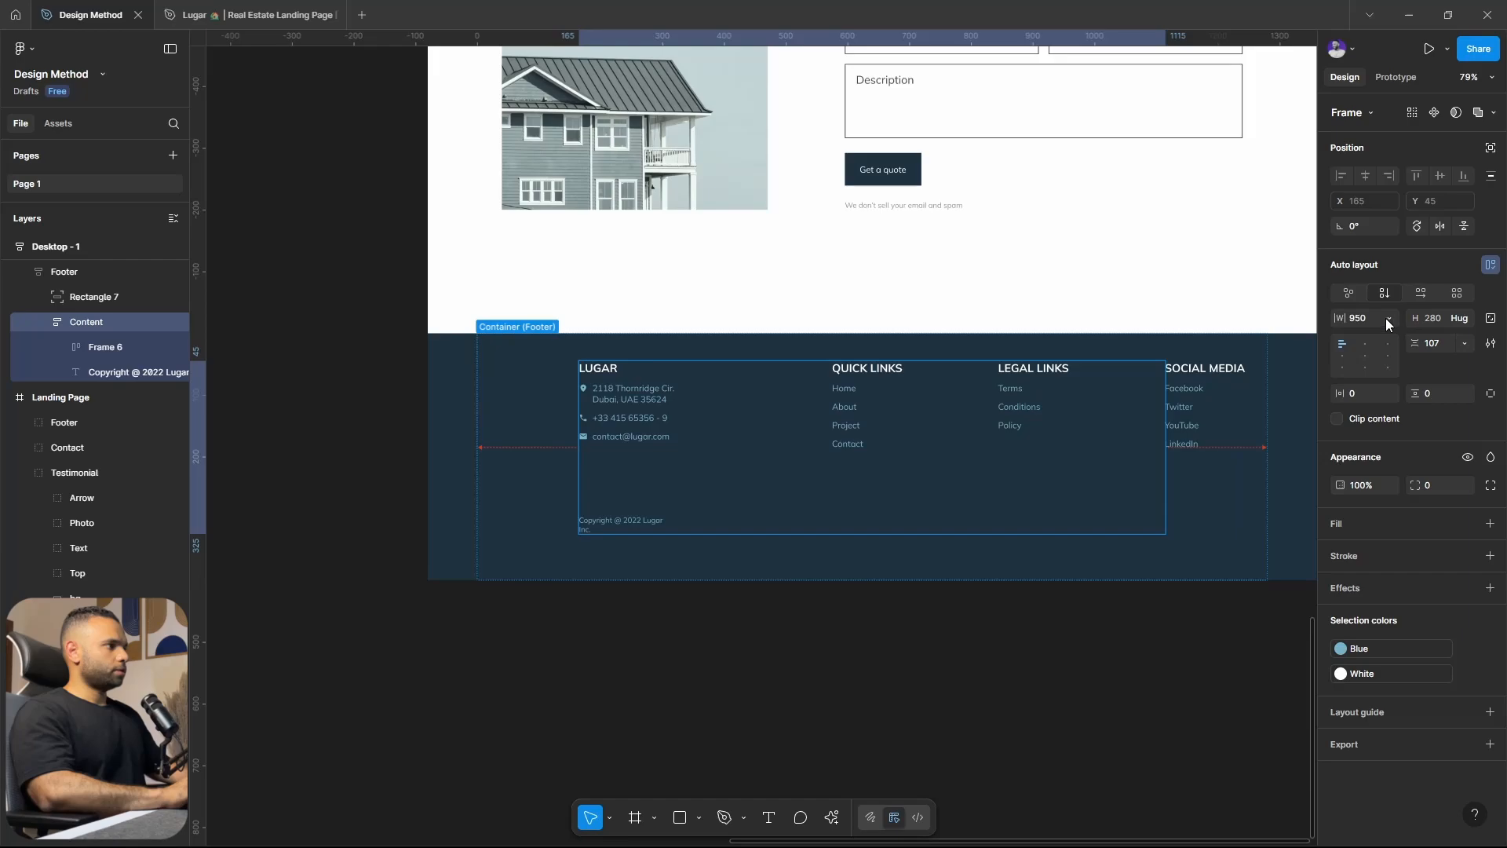
{"action": "left_click", "coordinate": [1388, 317]}
{"action": "left_click", "coordinate": [1381, 368]}
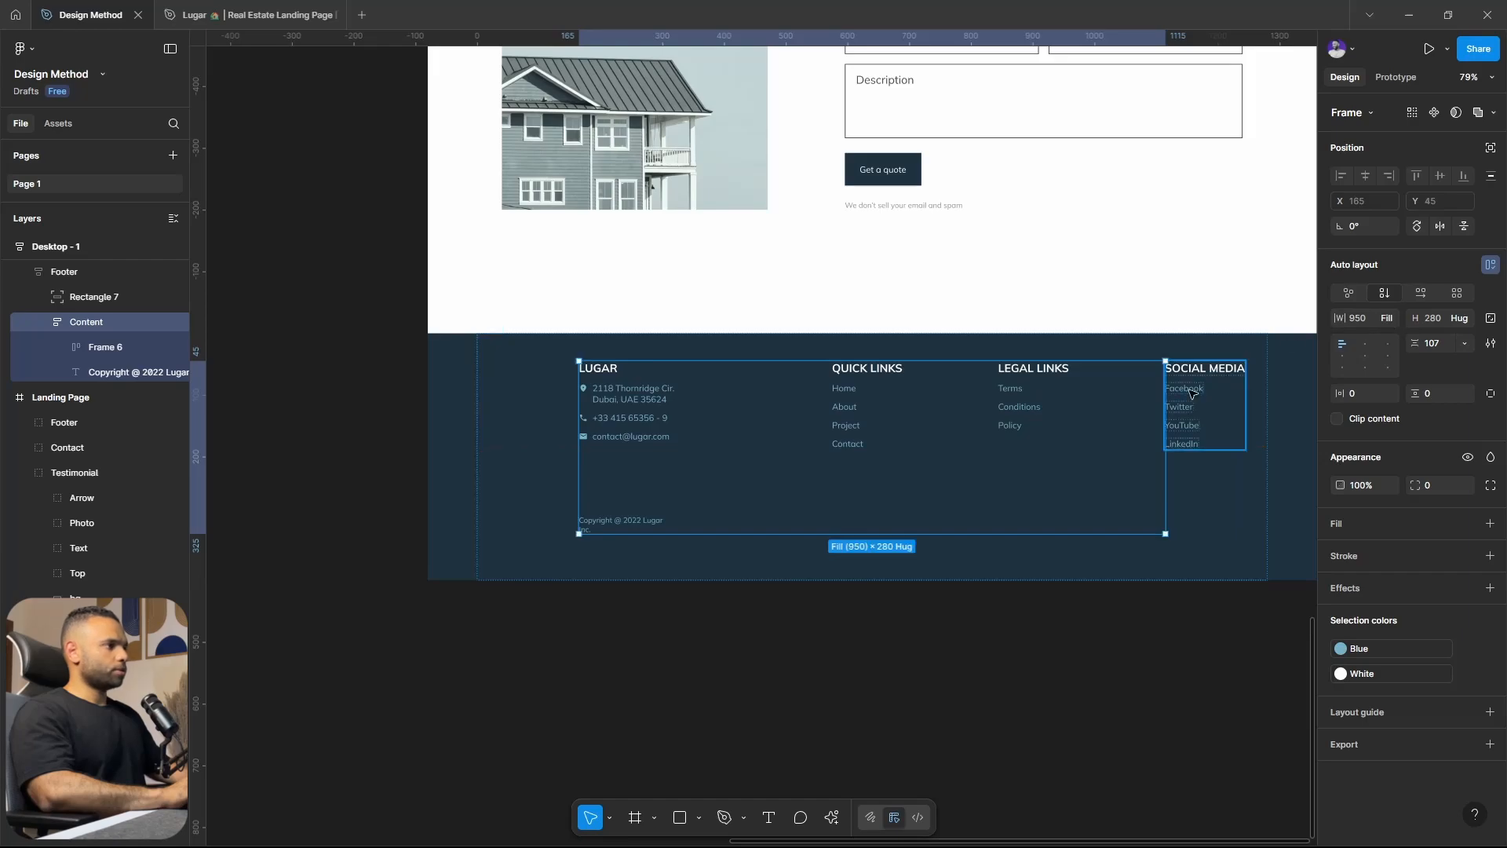
{"action": "left_click", "coordinate": [505, 430]}
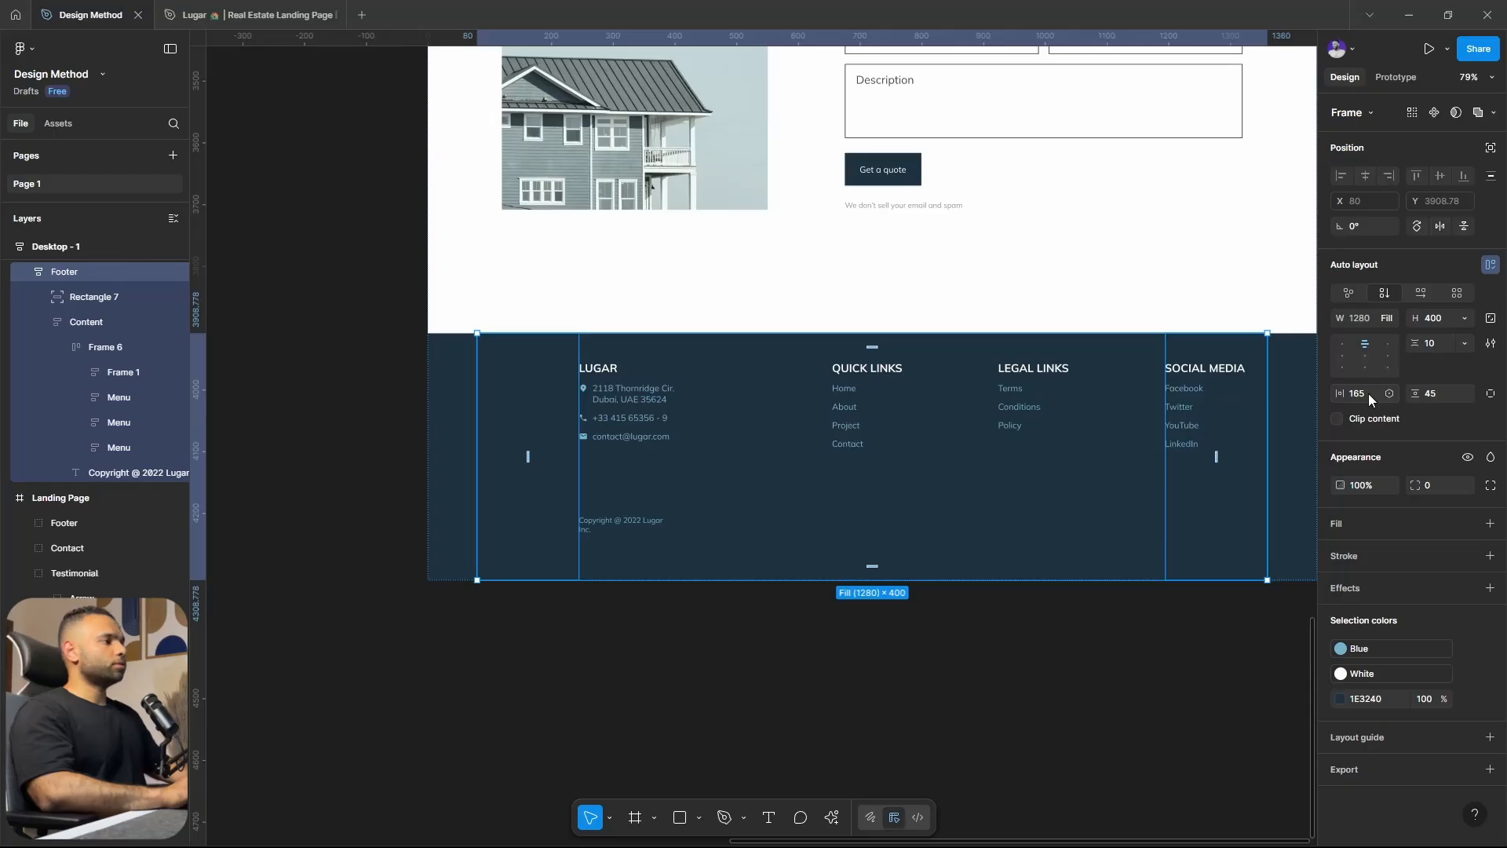
{"action": "key", "text": "Return"}
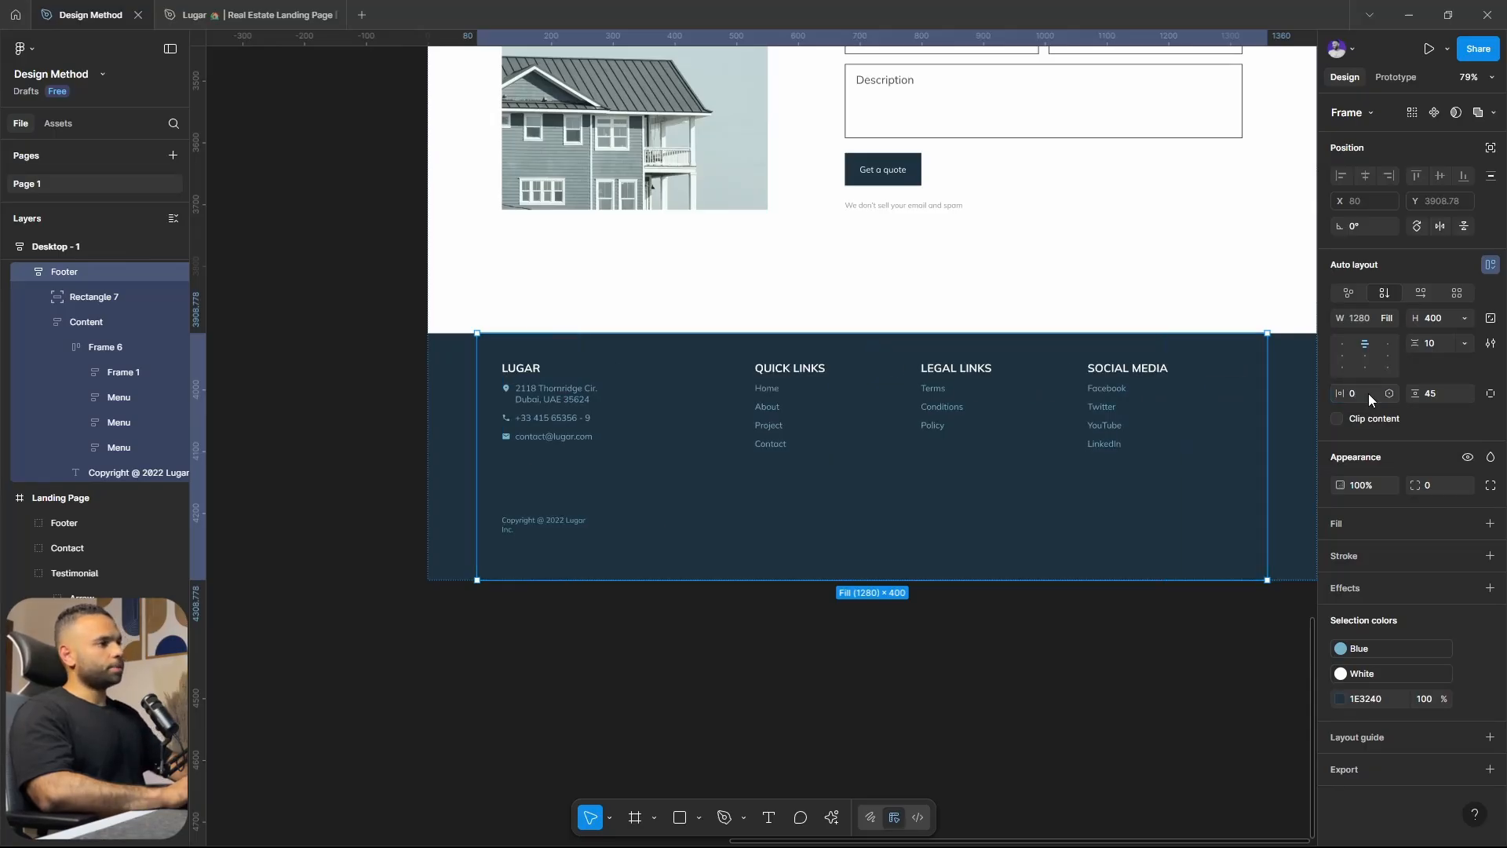
Set the footer Content frame's vertical gap to Auto and align its children to center.
{"action": "left_click", "coordinate": [1124, 418]}
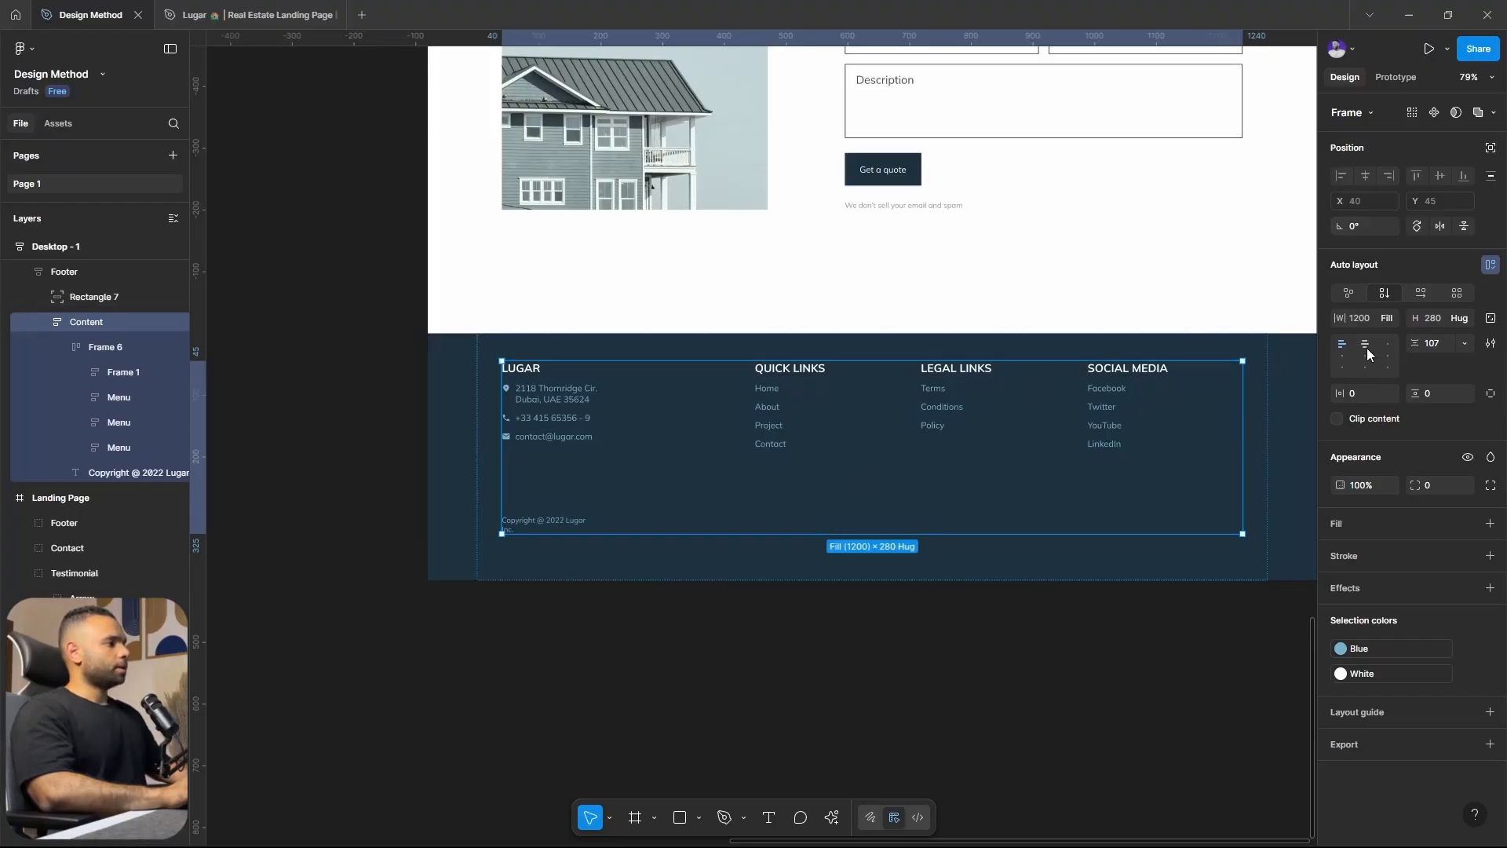
{"action": "left_click", "coordinate": [1464, 344]}
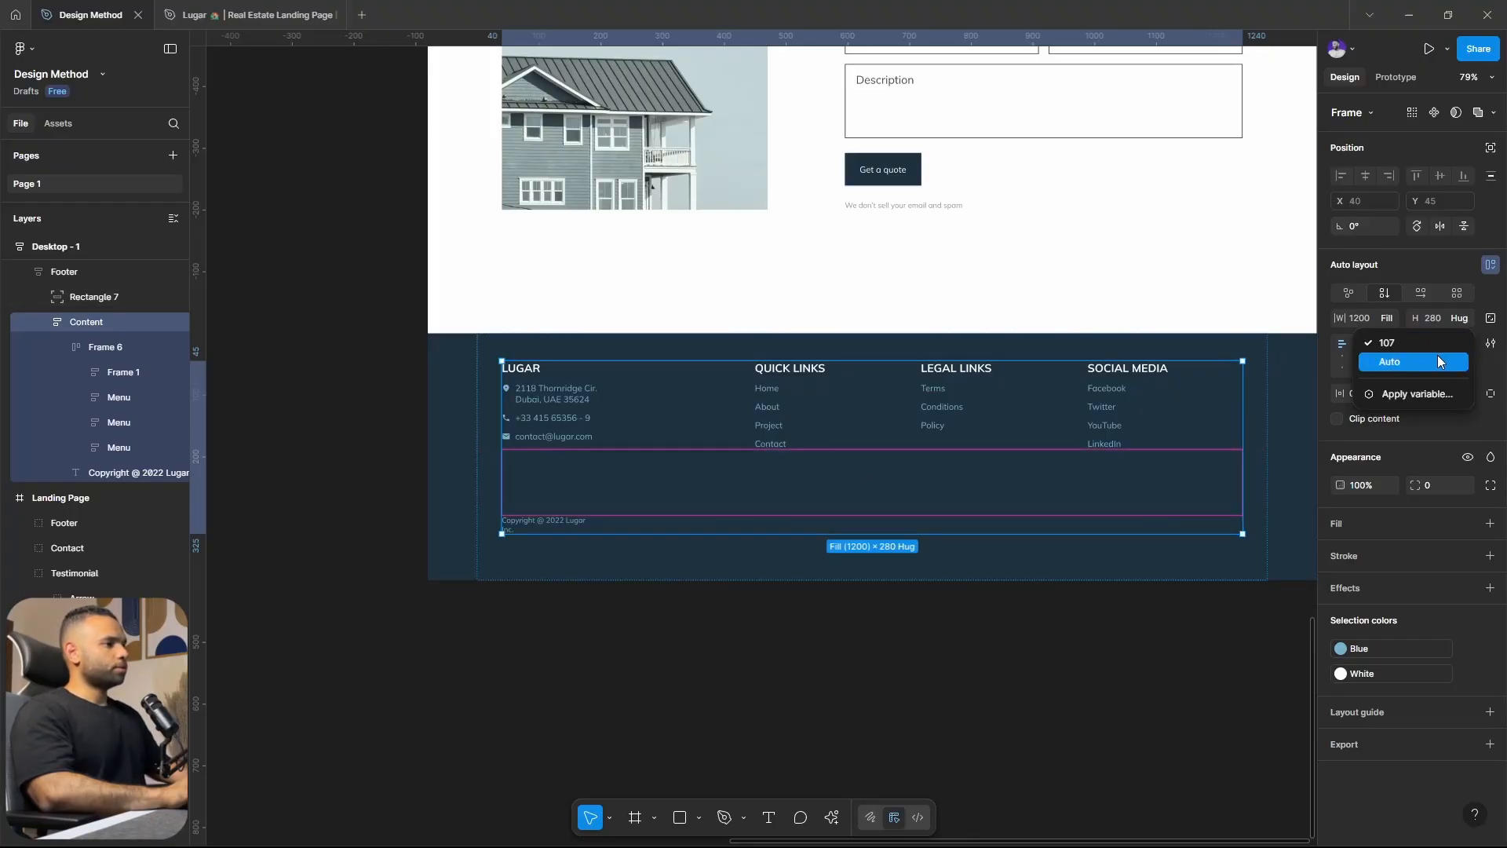
{"action": "left_click", "coordinate": [1439, 360]}
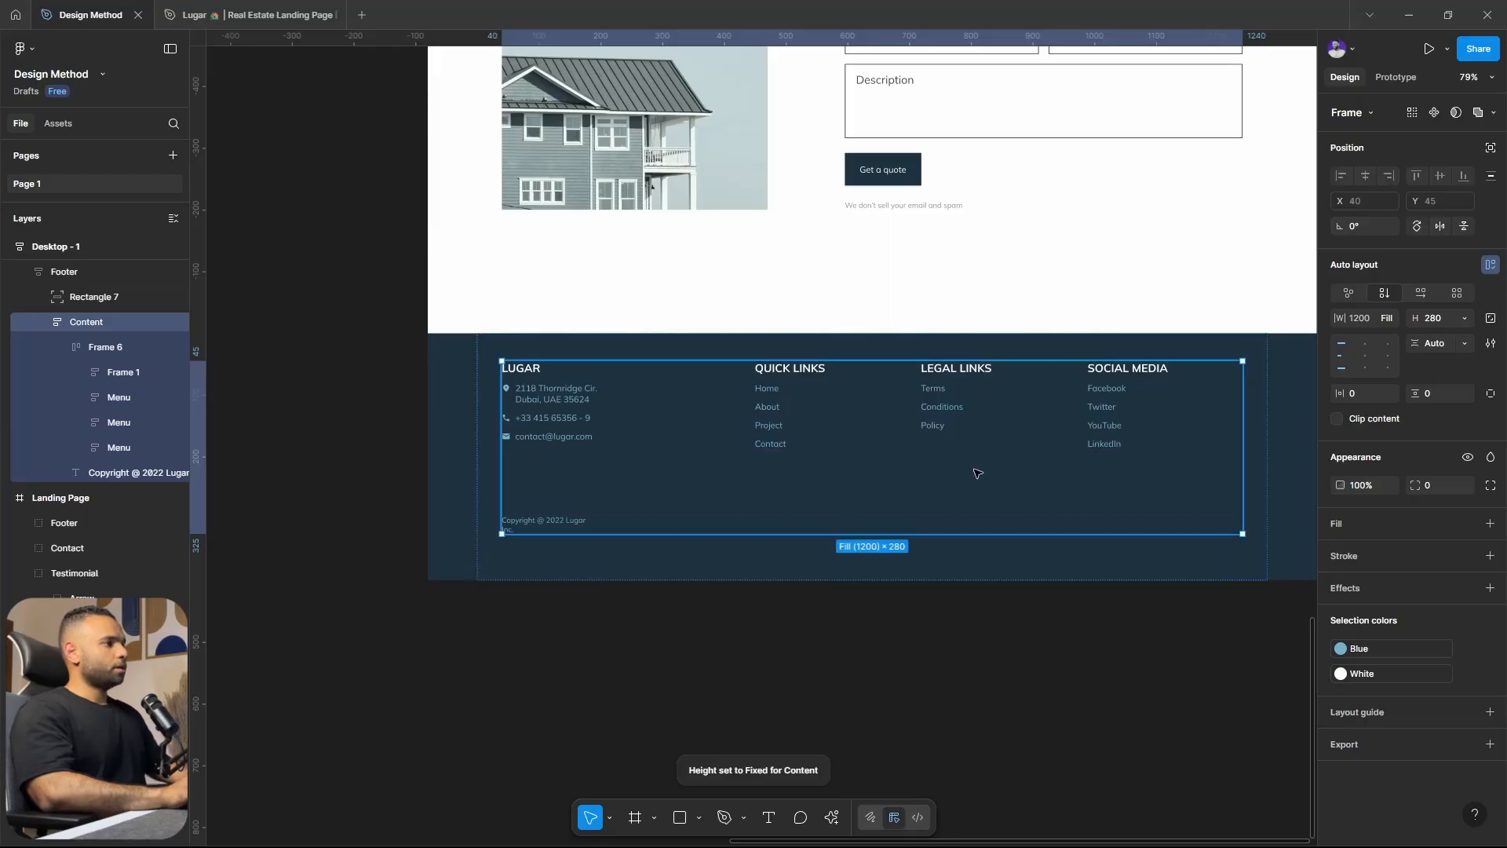
{"action": "left_click", "coordinate": [1364, 350]}
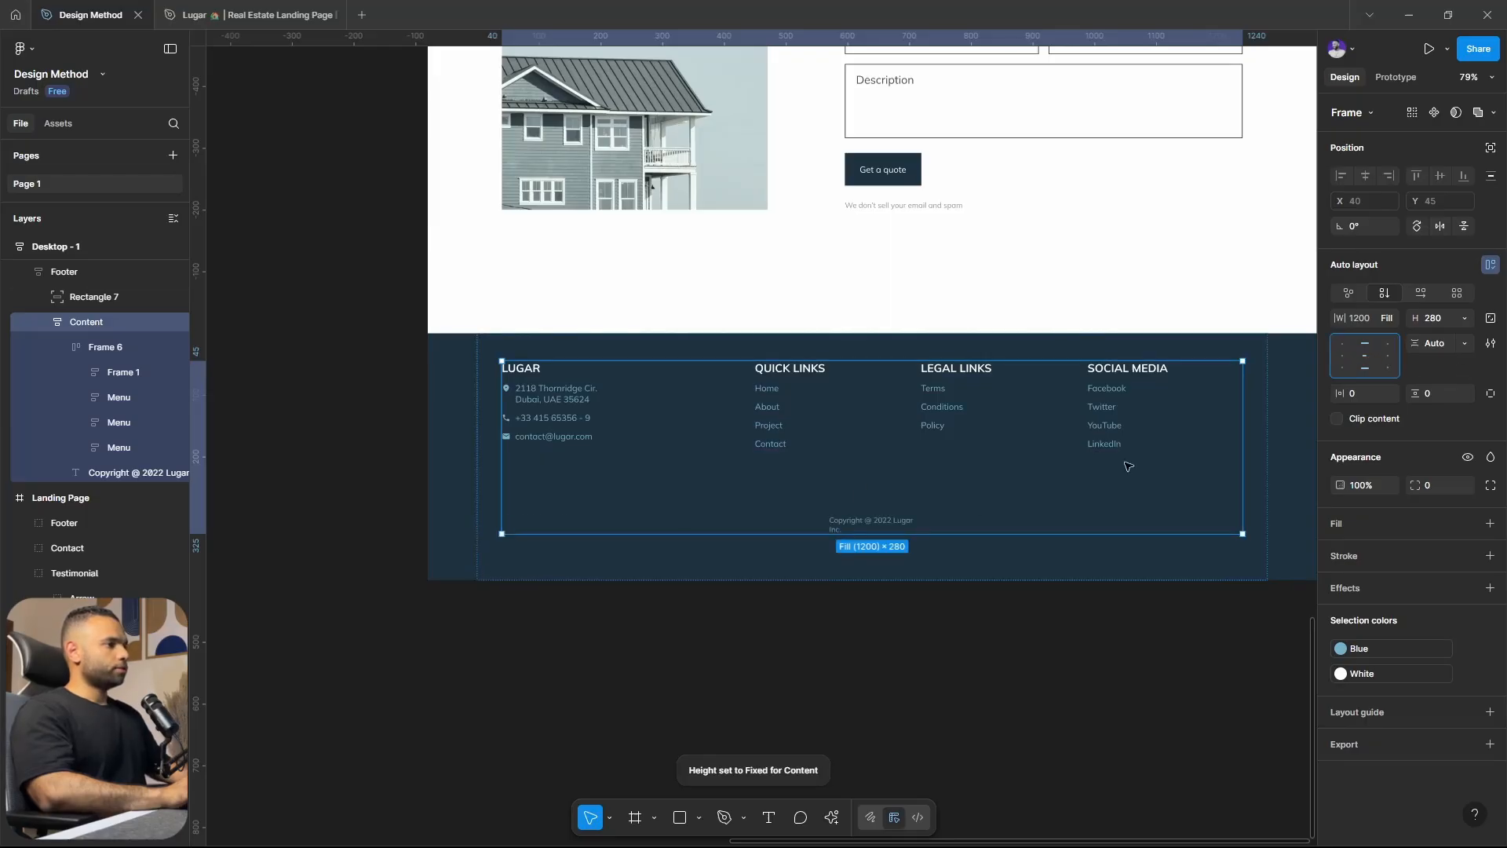
Set the footer's copyright text to auto width and the horizontal gap of the column row above it to Auto.
{"action": "left_click", "coordinate": [902, 525]}
{"action": "left_click", "coordinate": [1353, 293]}
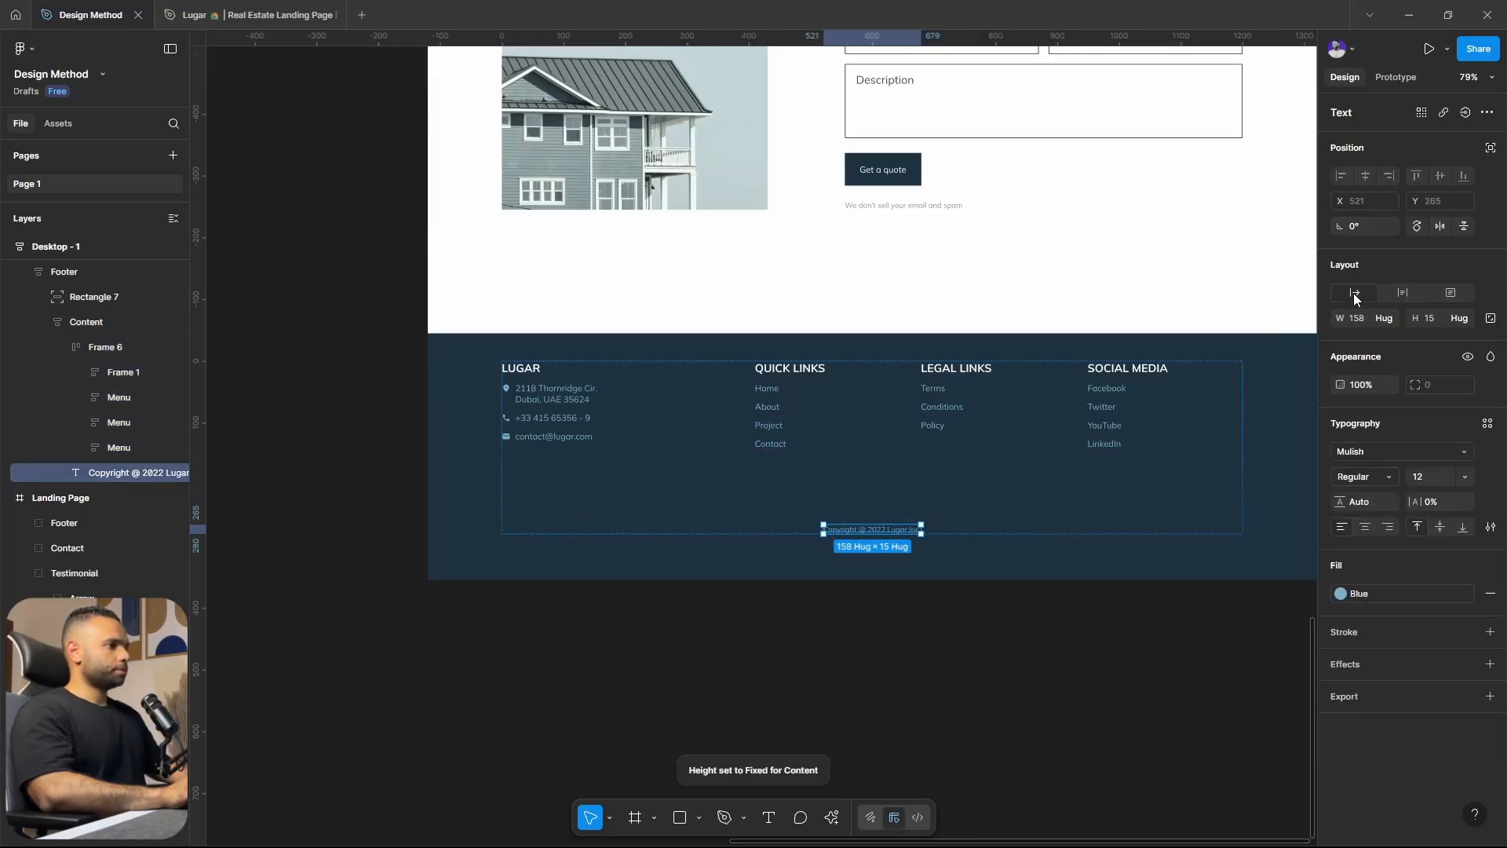
{"action": "left_click", "coordinate": [1062, 438]}
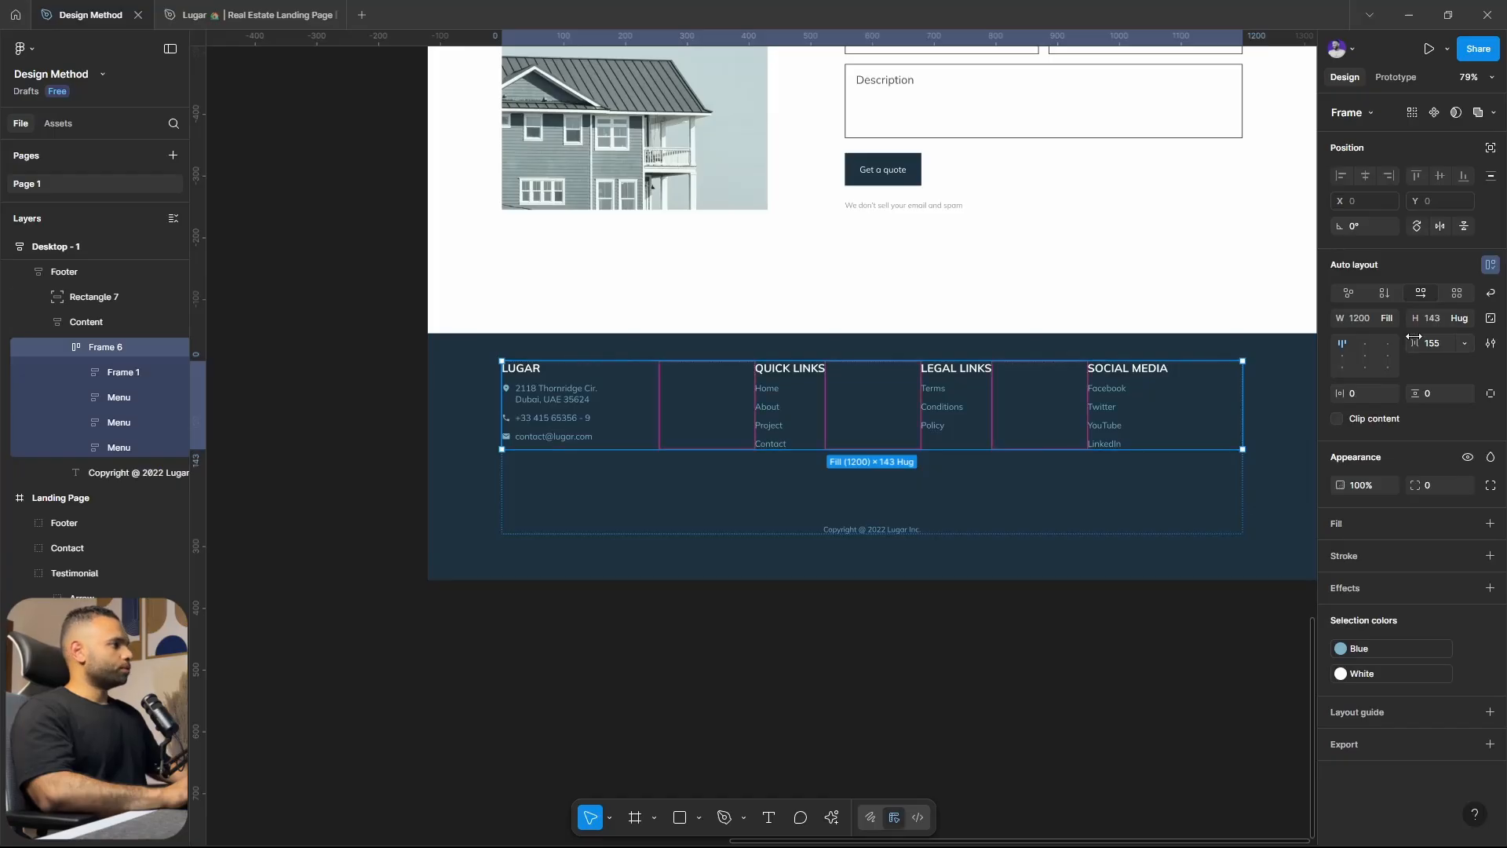
{"action": "left_click", "coordinate": [1463, 343]}
{"action": "left_click", "coordinate": [1436, 369]}
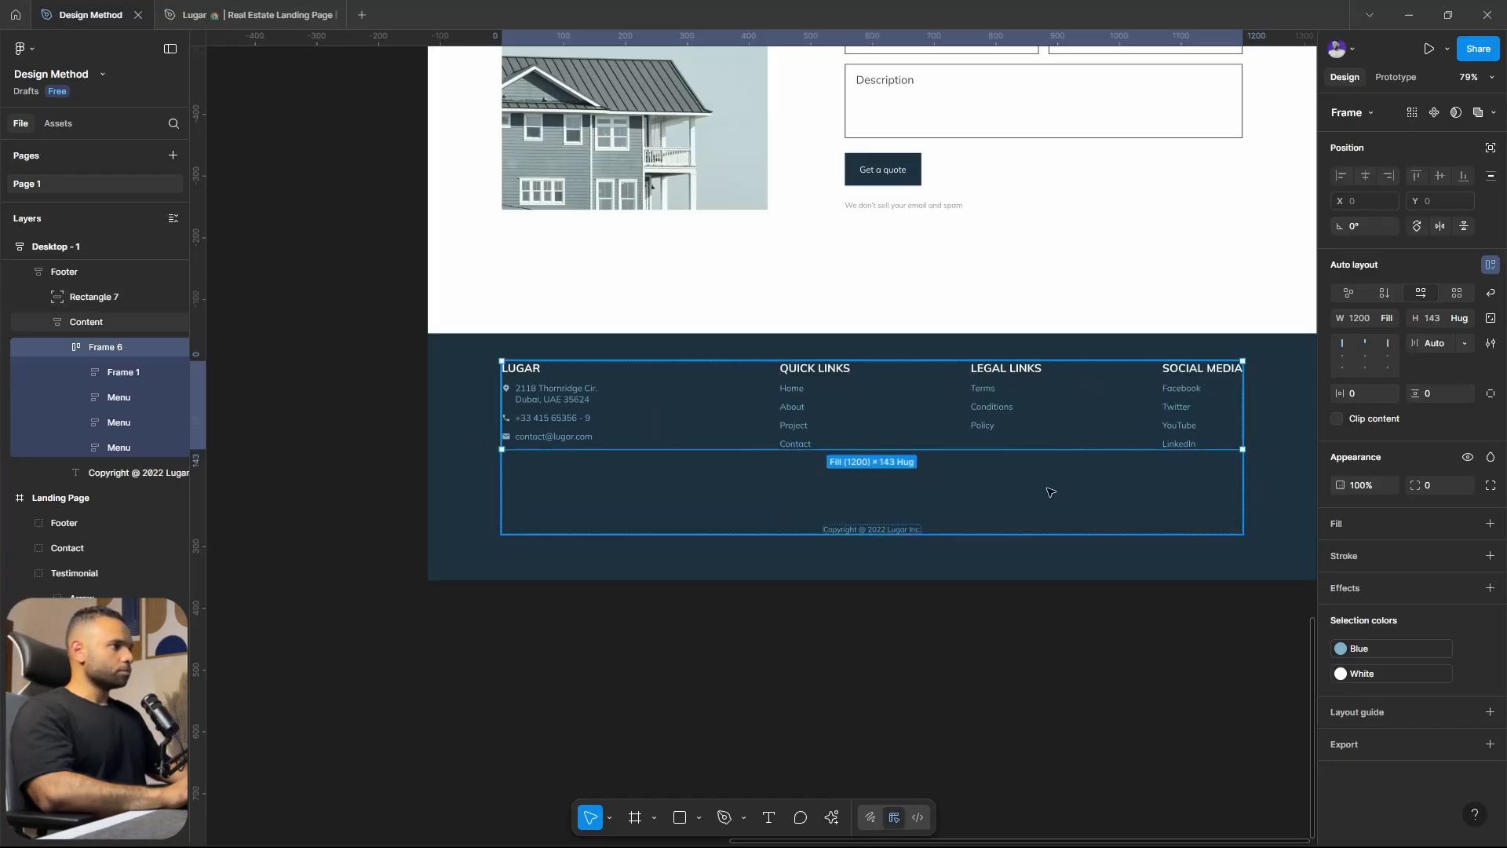
Wrap the Quick Links, Legal Links and Social Media menus together in one horizontal auto layout frame.
{"action": "left_click", "coordinate": [821, 395]}
{"action": "left_click", "coordinate": [1005, 408], "text": "shift"}
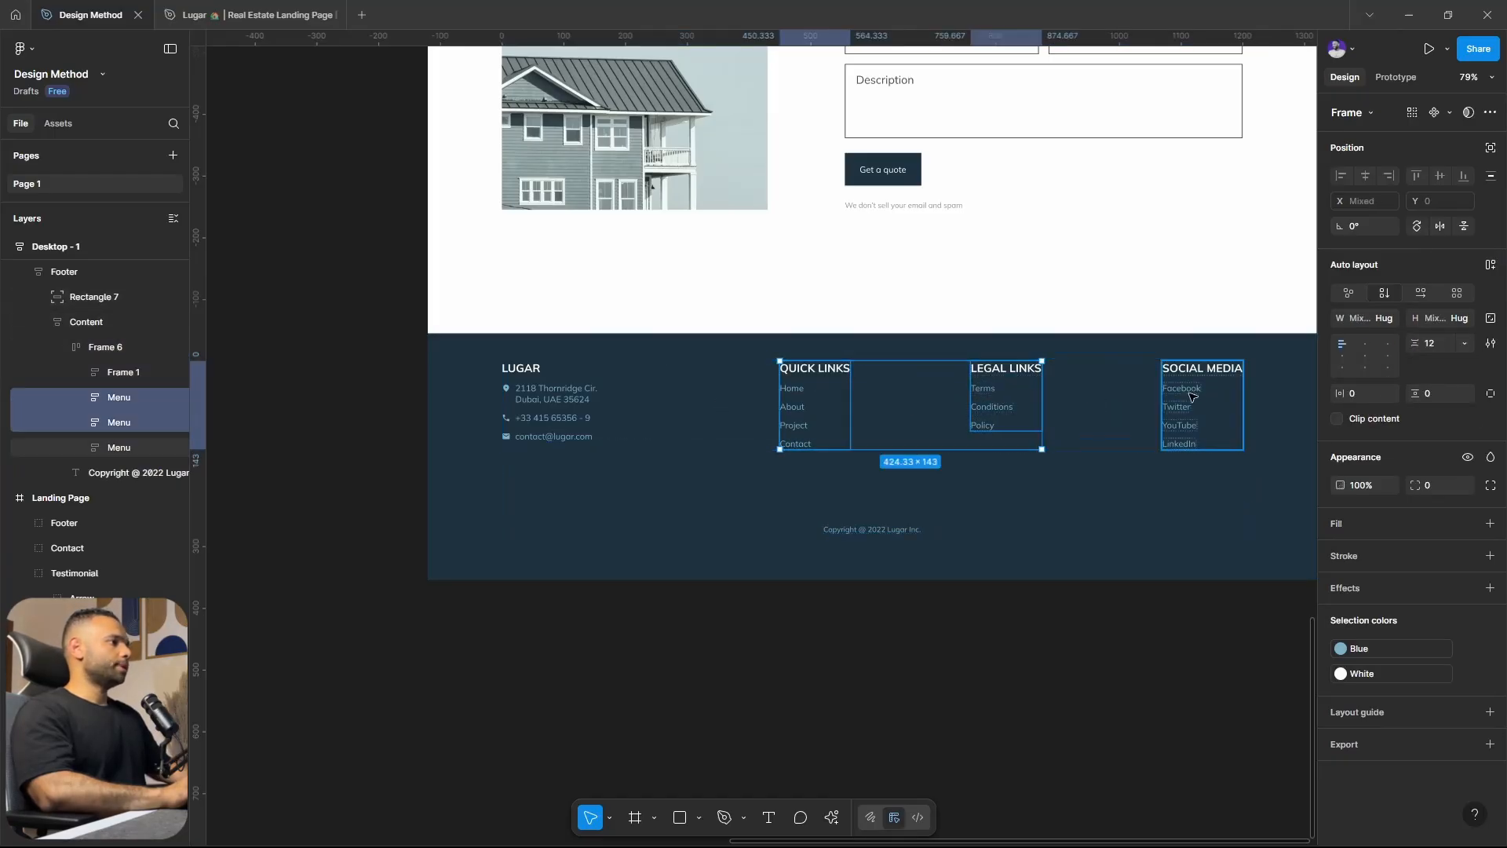
{"action": "left_click", "coordinate": [1187, 440], "text": "shift"}
{"action": "key", "text": "shift+a"}
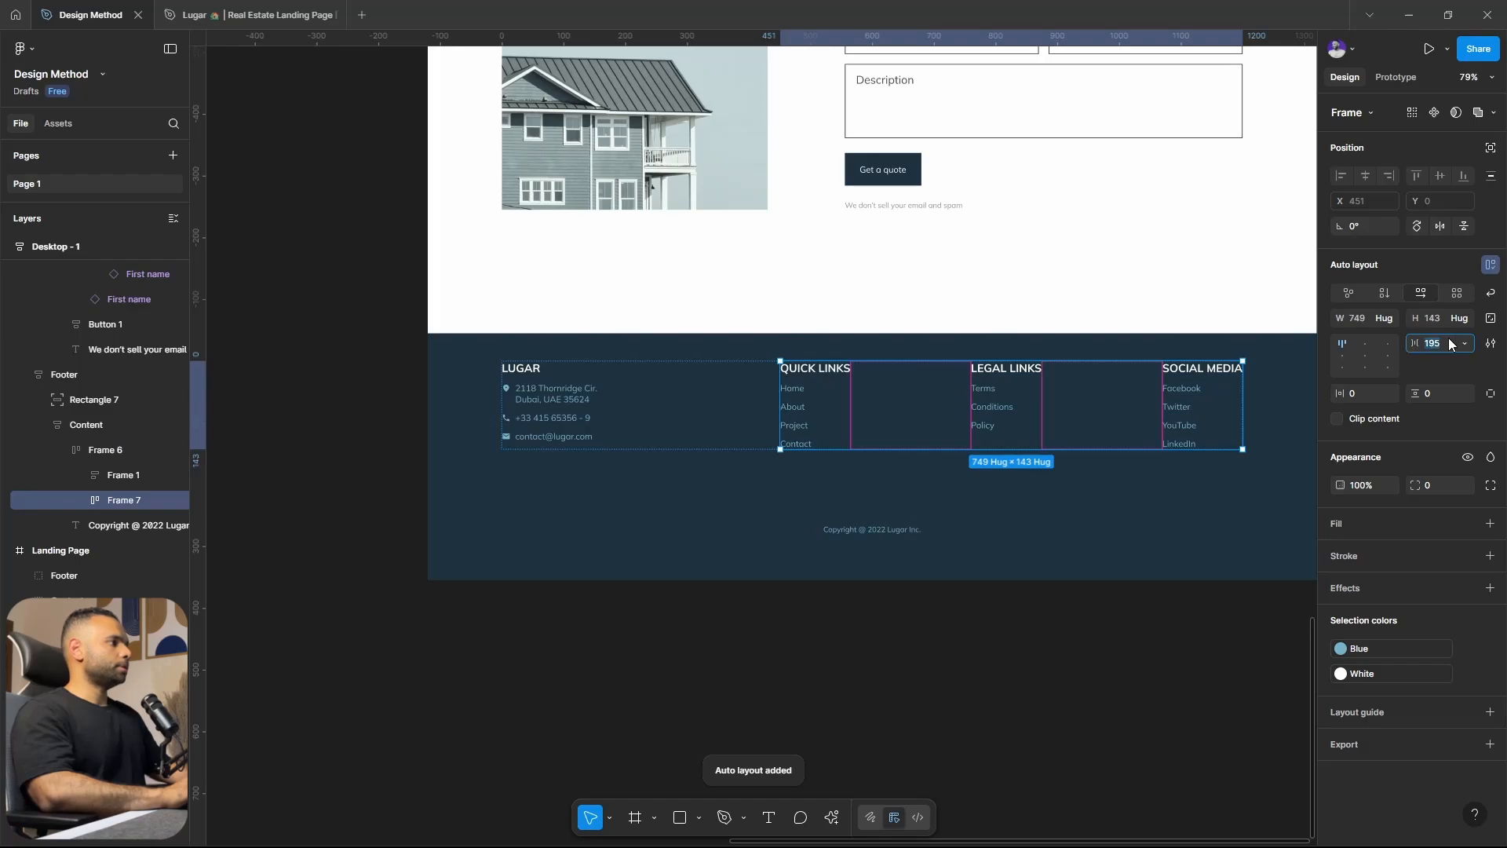
Set the gap between the three footer link columns to 120 after trying 60 and 80.
{"action": "type", "text": "60"}
{"action": "key", "text": "Return"}
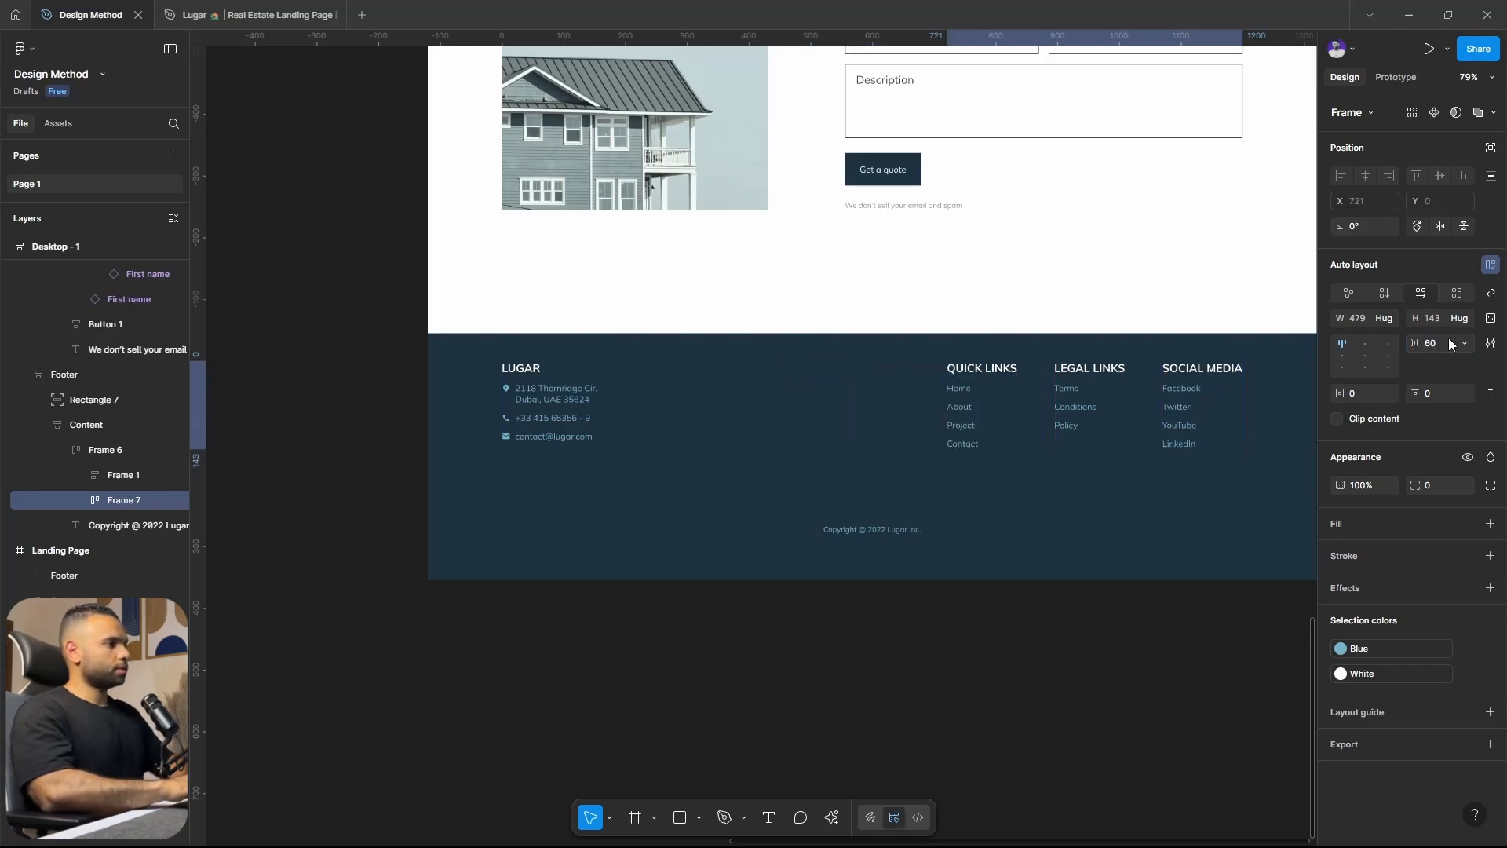
{"action": "left_click", "coordinate": [1435, 342]}
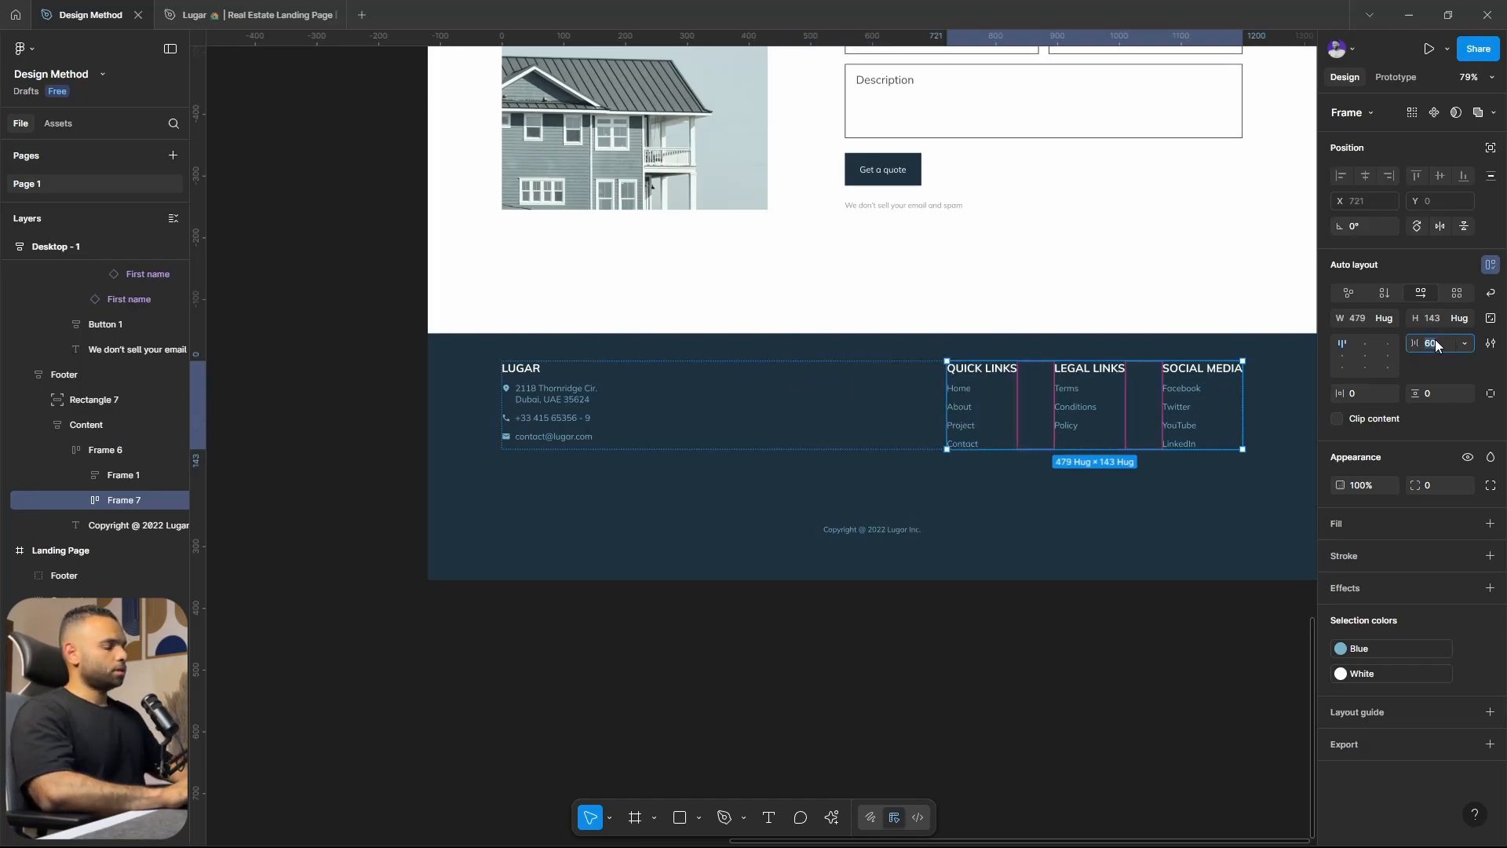
{"action": "type", "text": "80"}
{"action": "key", "text": "Return"}
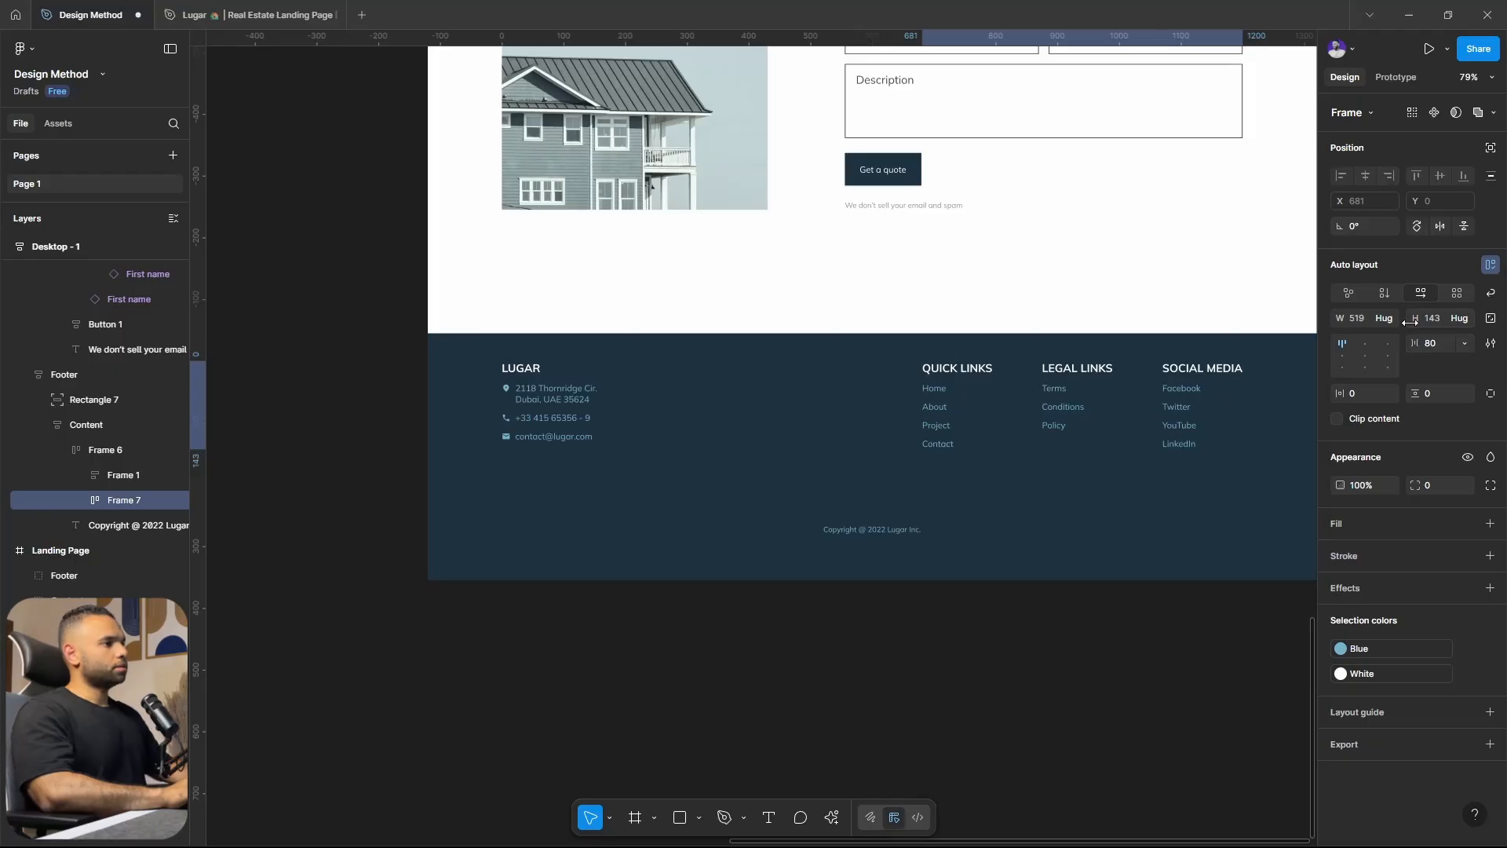
{"action": "left_click", "coordinate": [1435, 342]}
{"action": "type", "text": "1"}
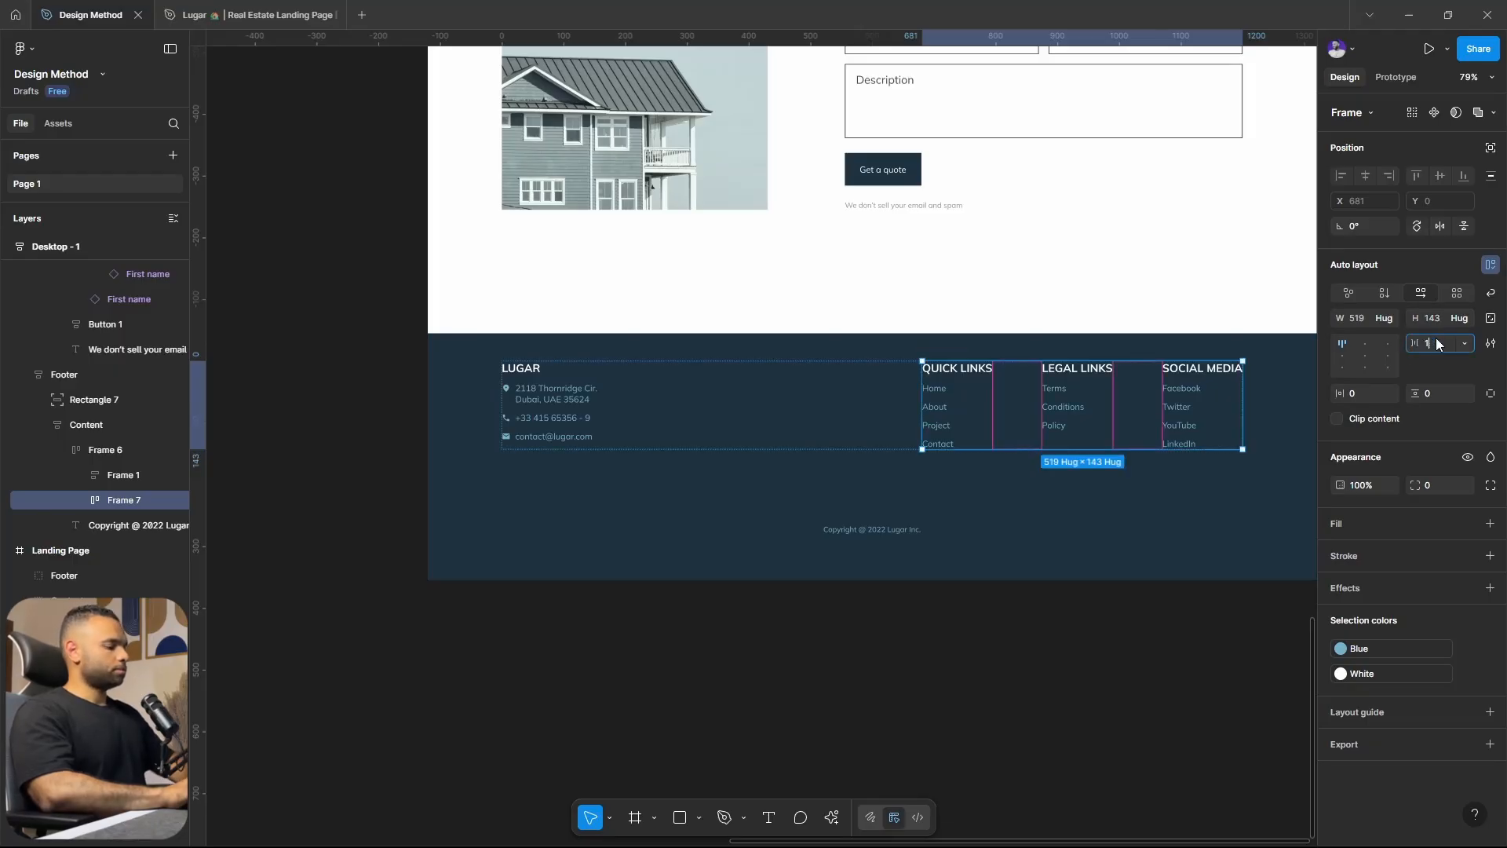
{"action": "type", "text": "20"}
{"action": "key", "text": "Return"}
Compare the footer with the original landing page and check the Content frame's distances to the background rectangle's edges.
{"action": "scroll", "coordinate": [961, 588], "scroll_direction": "down", "scroll_amount": 5}
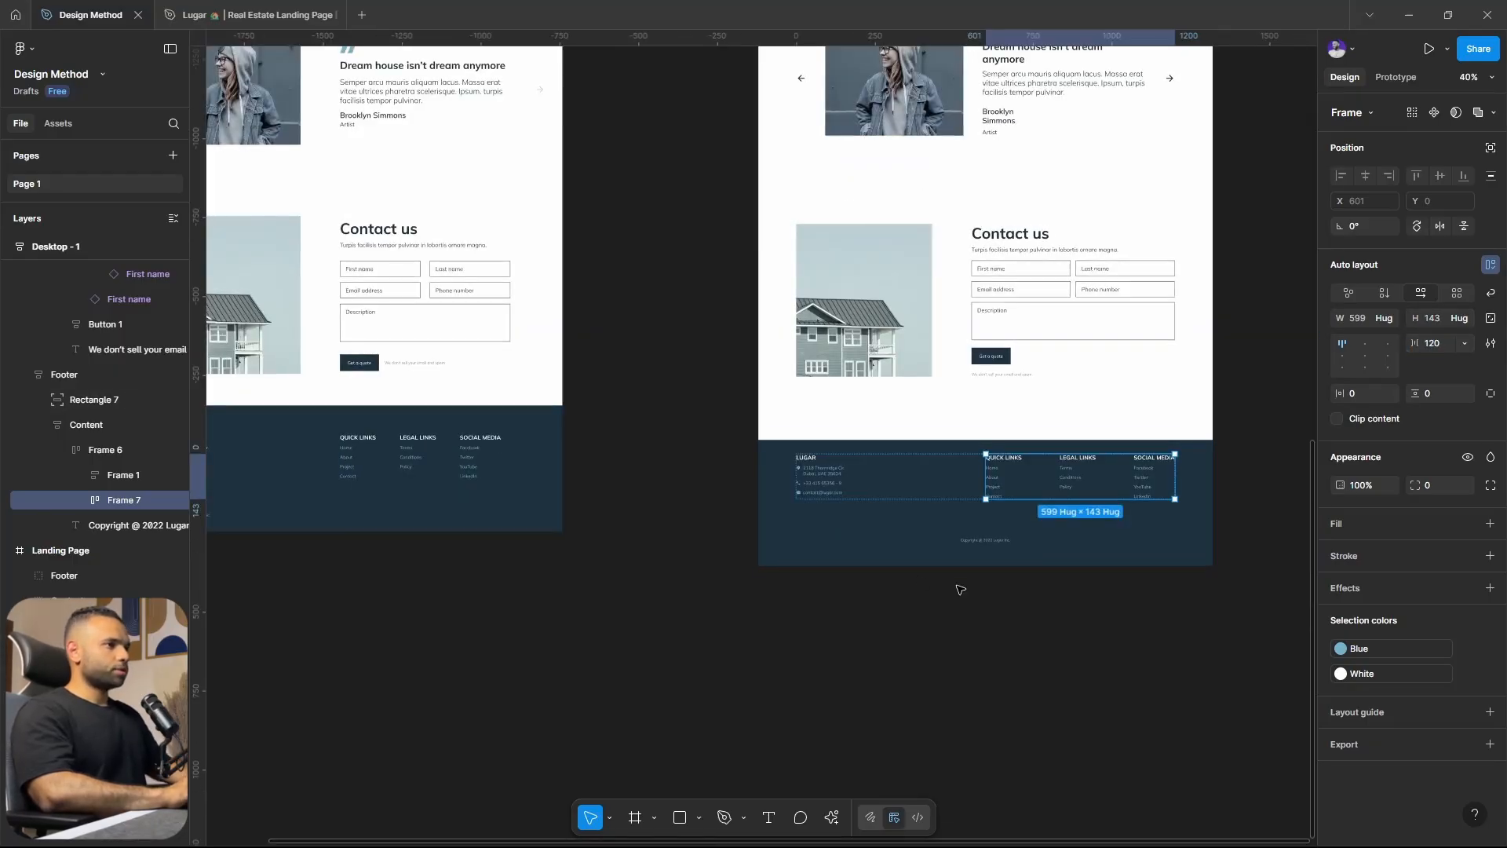
{"action": "scroll", "coordinate": [903, 550], "scroll_direction": "left", "scroll_amount": 3}
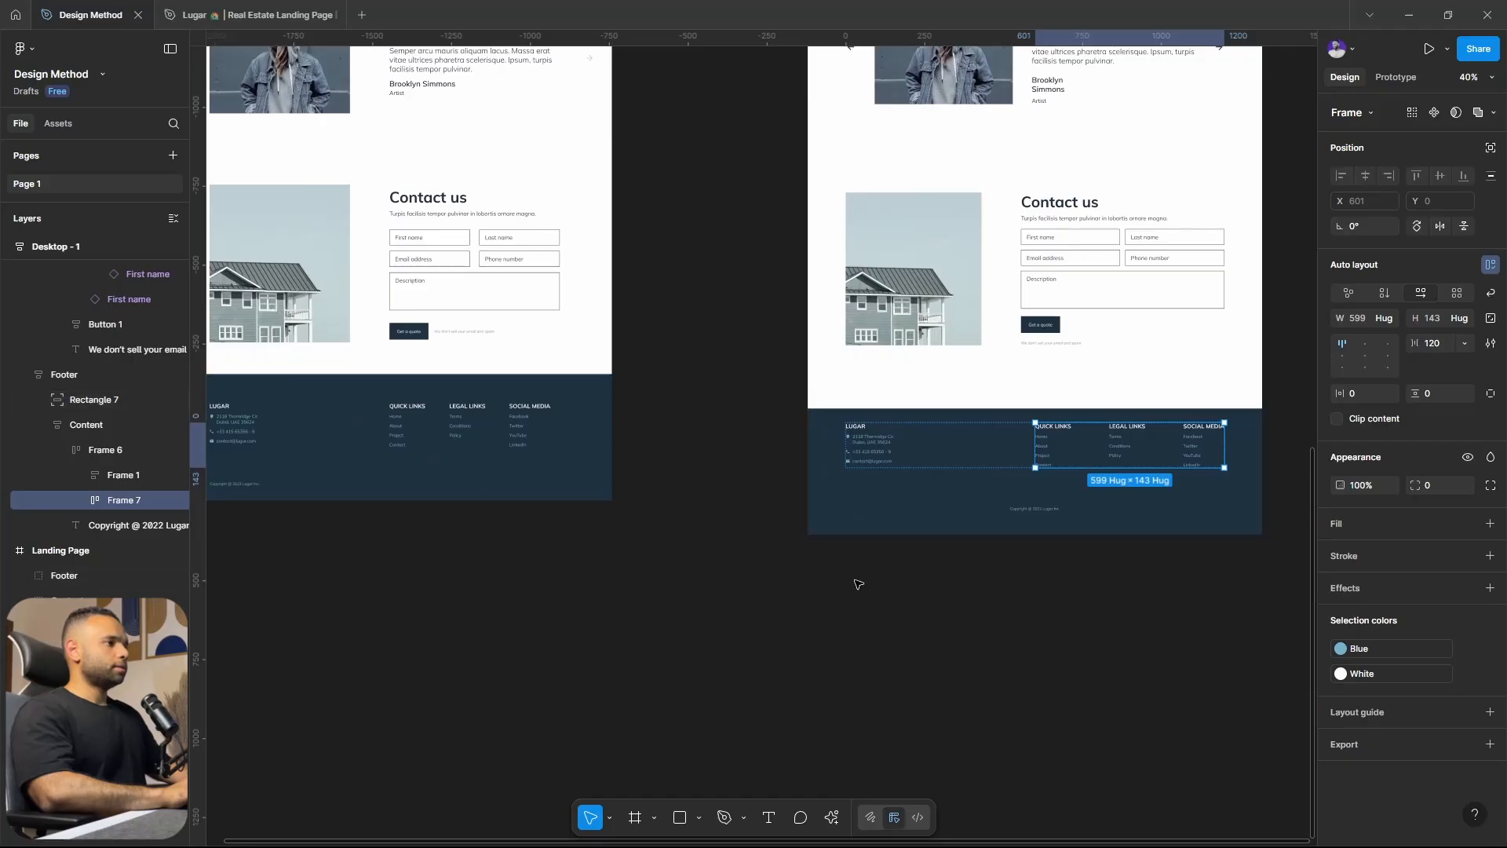
{"action": "scroll", "coordinate": [945, 549], "scroll_direction": "right", "scroll_amount": 2}
{"action": "scroll", "coordinate": [945, 549], "scroll_direction": "up", "scroll_amount": 5}
{"action": "left_click", "coordinate": [934, 570]}
{"action": "scroll", "coordinate": [926, 571], "scroll_direction": "up", "scroll_amount": 1}
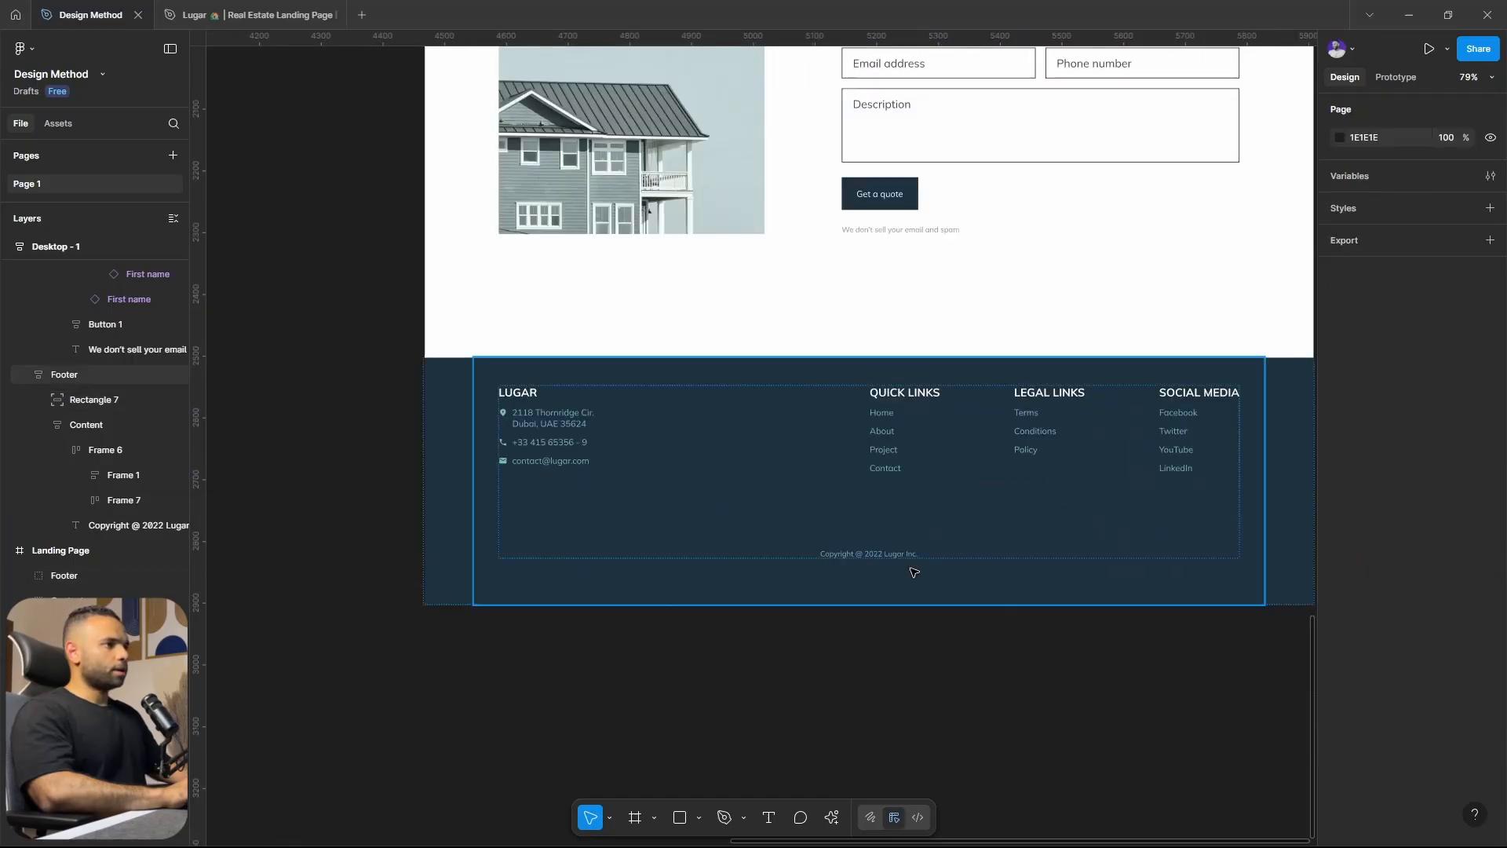
{"action": "left_click", "coordinate": [668, 455]}
{"action": "left_click", "coordinate": [668, 454]}
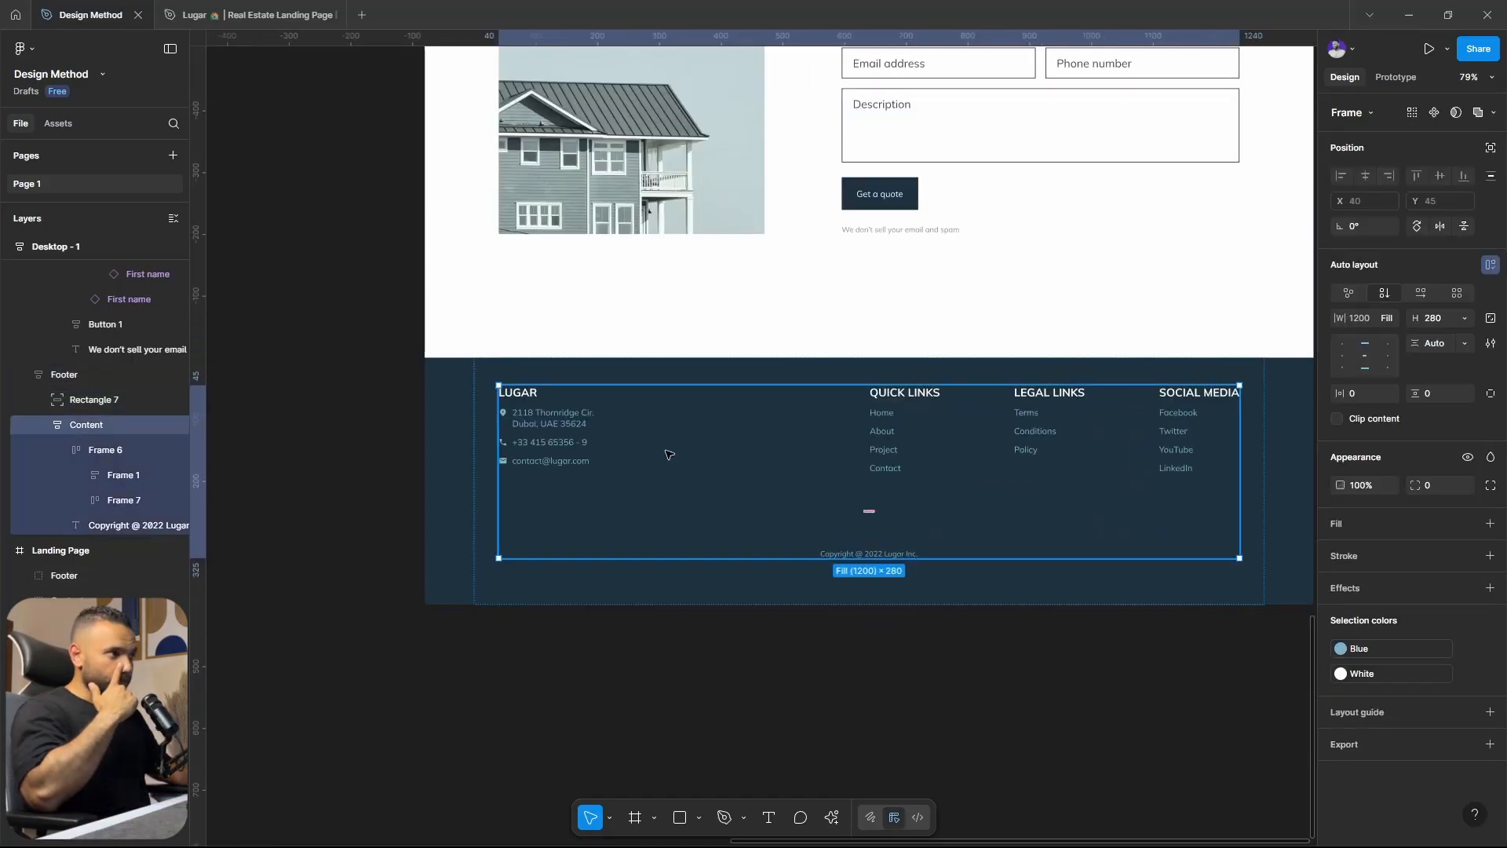
{"action": "left_click", "coordinate": [706, 430]}
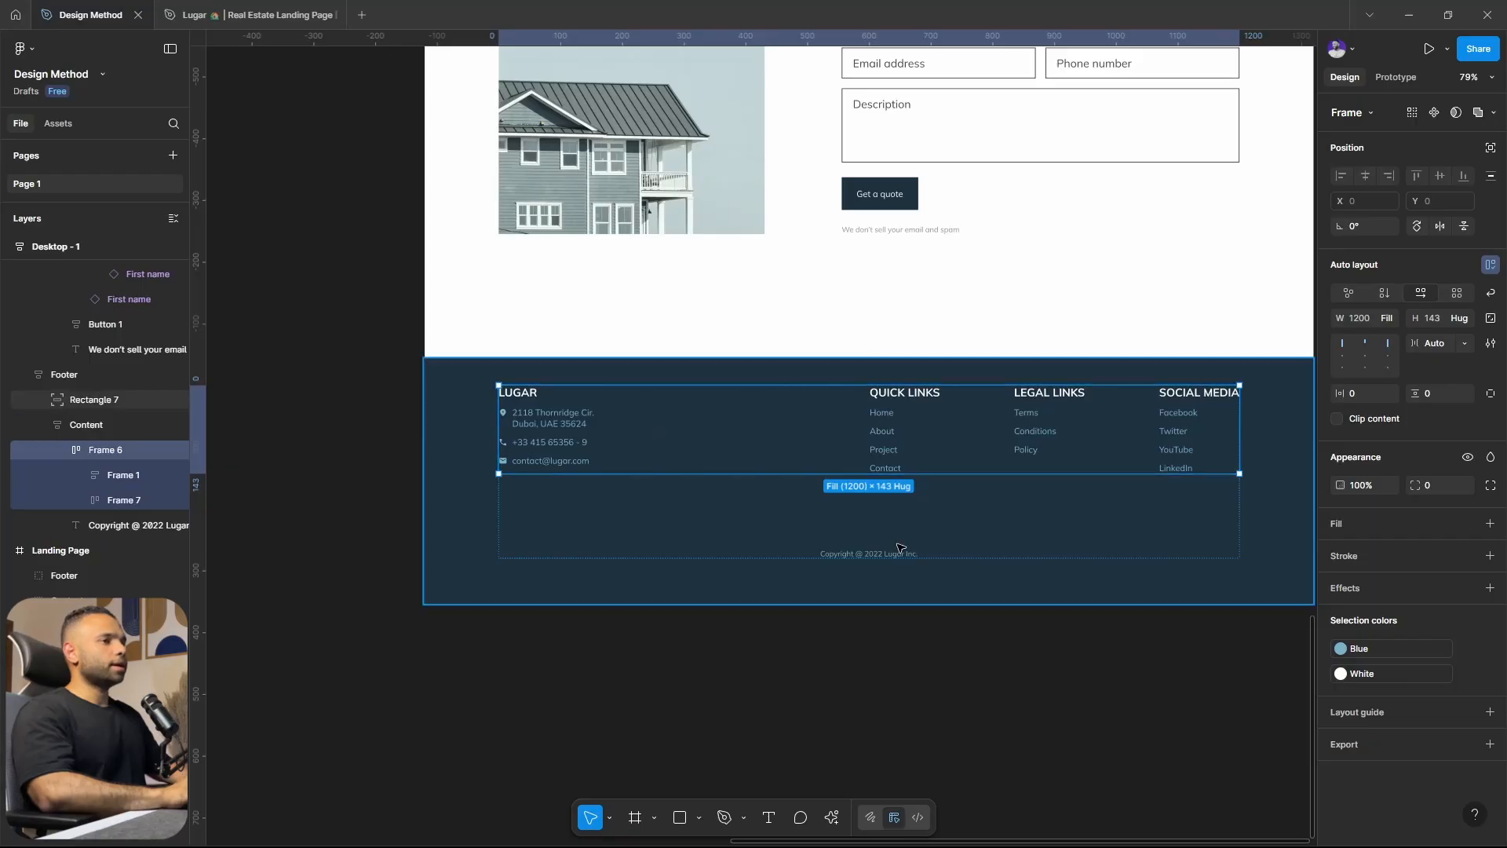
{"action": "scroll", "coordinate": [900, 547], "scroll_direction": "down", "scroll_amount": 3}
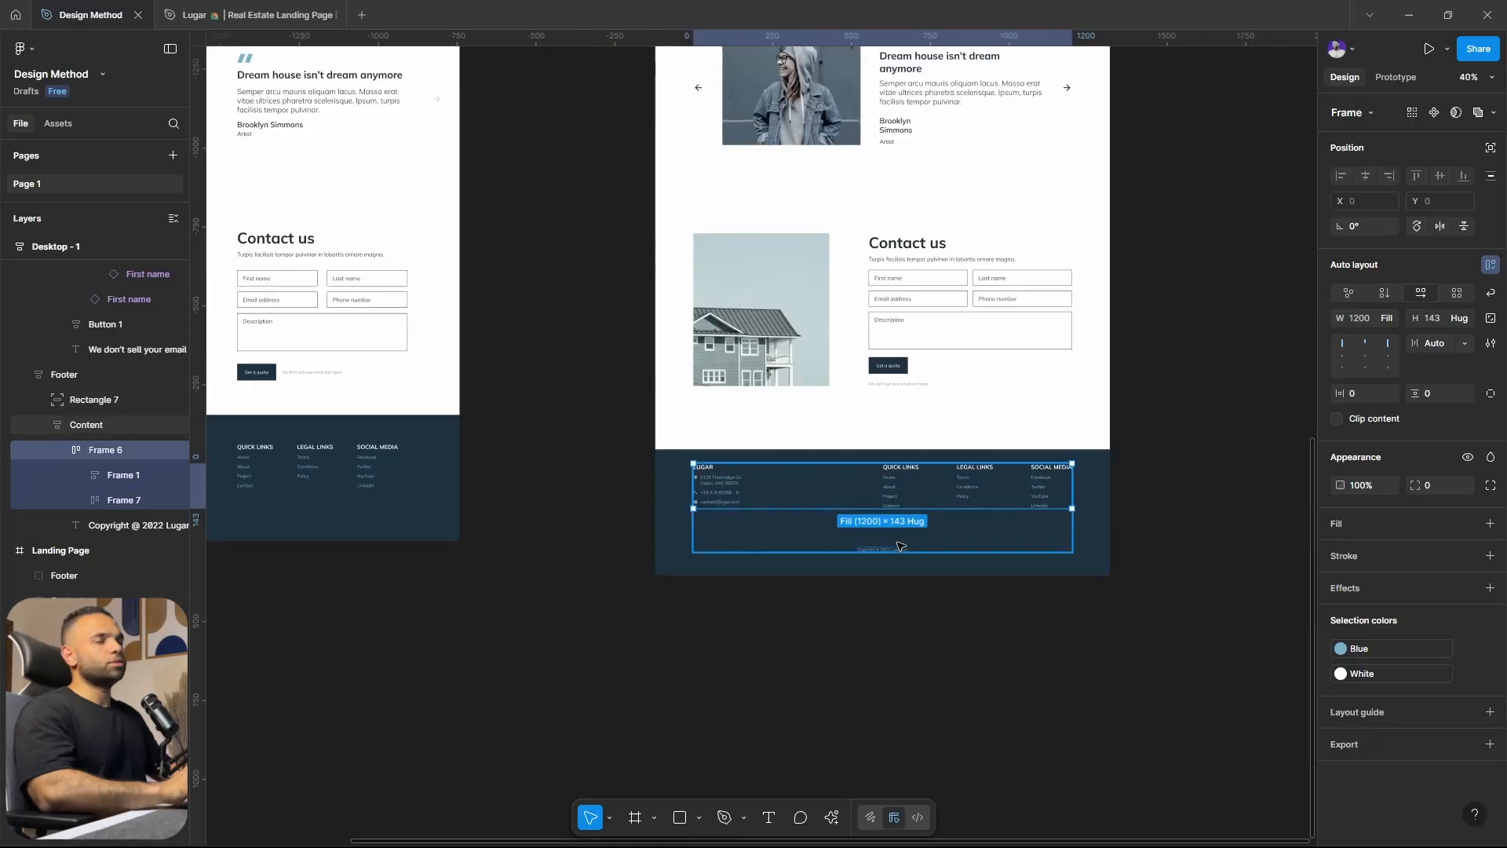
{"action": "left_click", "coordinate": [935, 693]}
{"action": "left_click", "coordinate": [962, 570]}
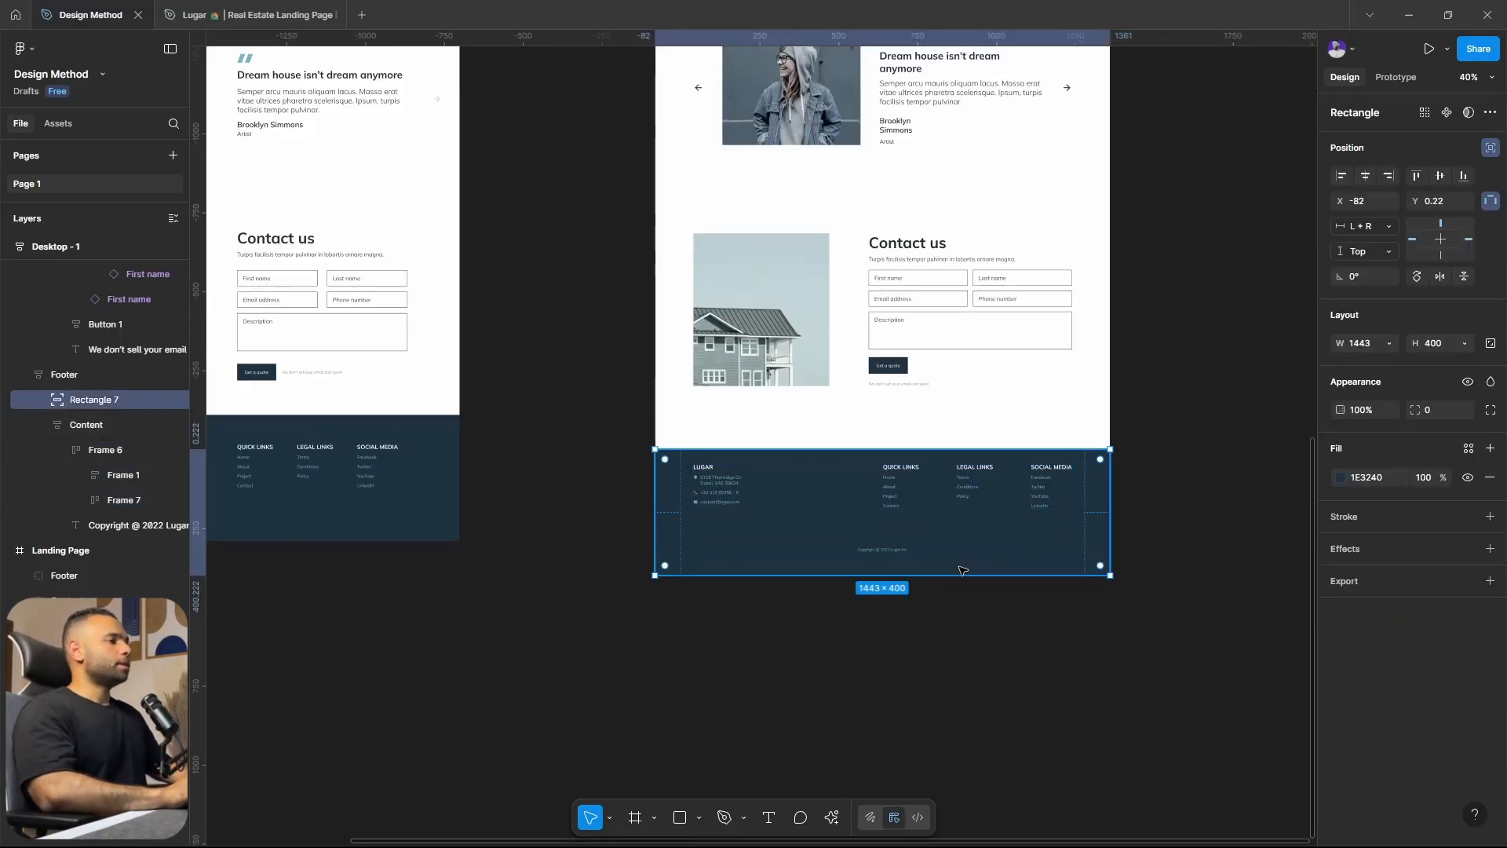
{"action": "scroll", "coordinate": [982, 502], "scroll_direction": "down", "scroll_amount": 1}
{"action": "scroll", "coordinate": [993, 468], "scroll_direction": "up", "scroll_amount": 1}
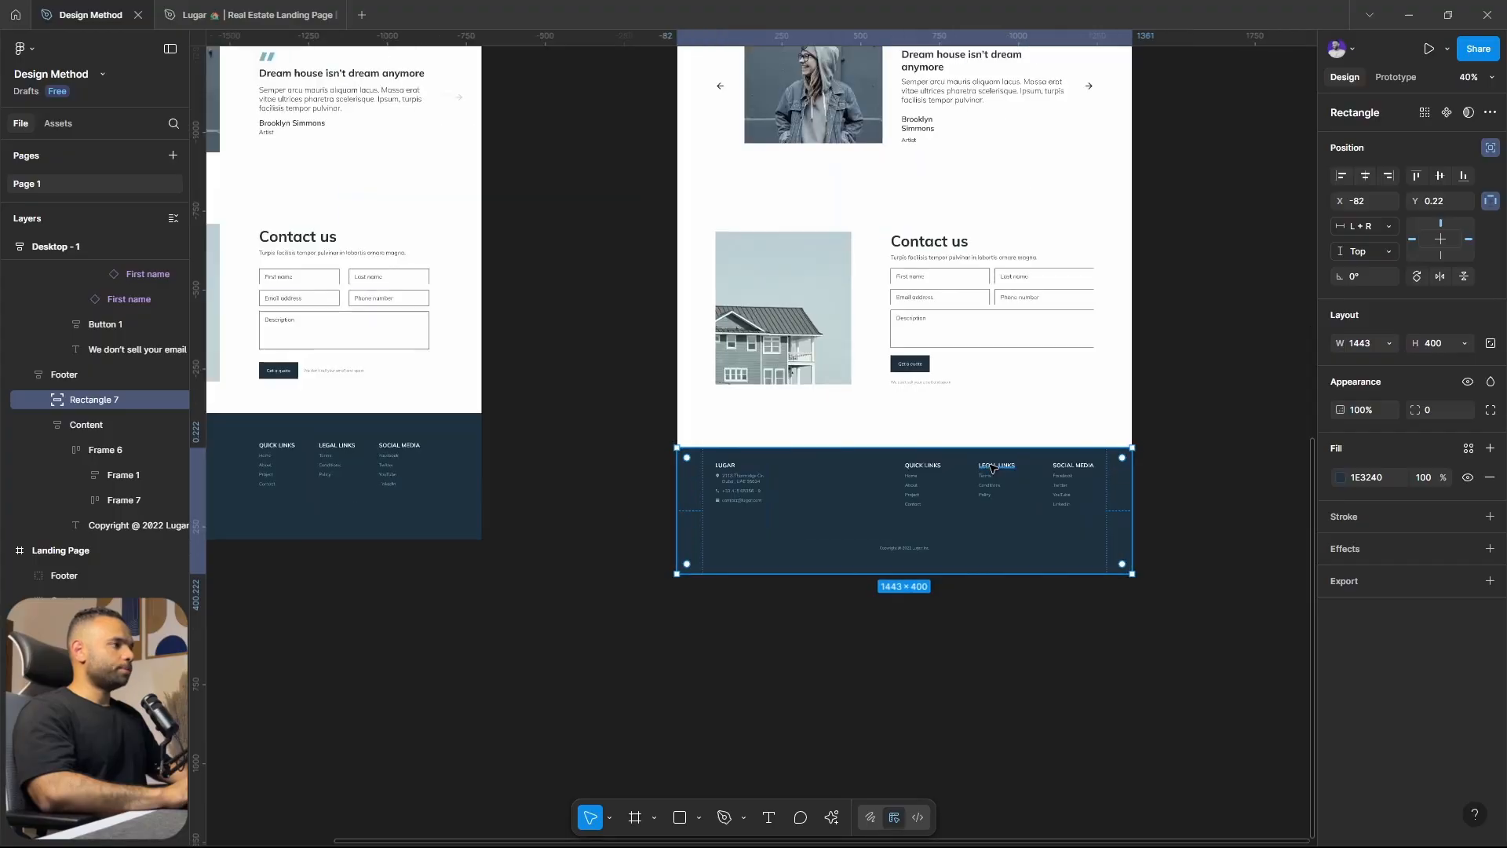
{"action": "scroll", "coordinate": [840, 518], "scroll_direction": "up", "scroll_amount": 2}
{"action": "left_click", "coordinate": [817, 542]}
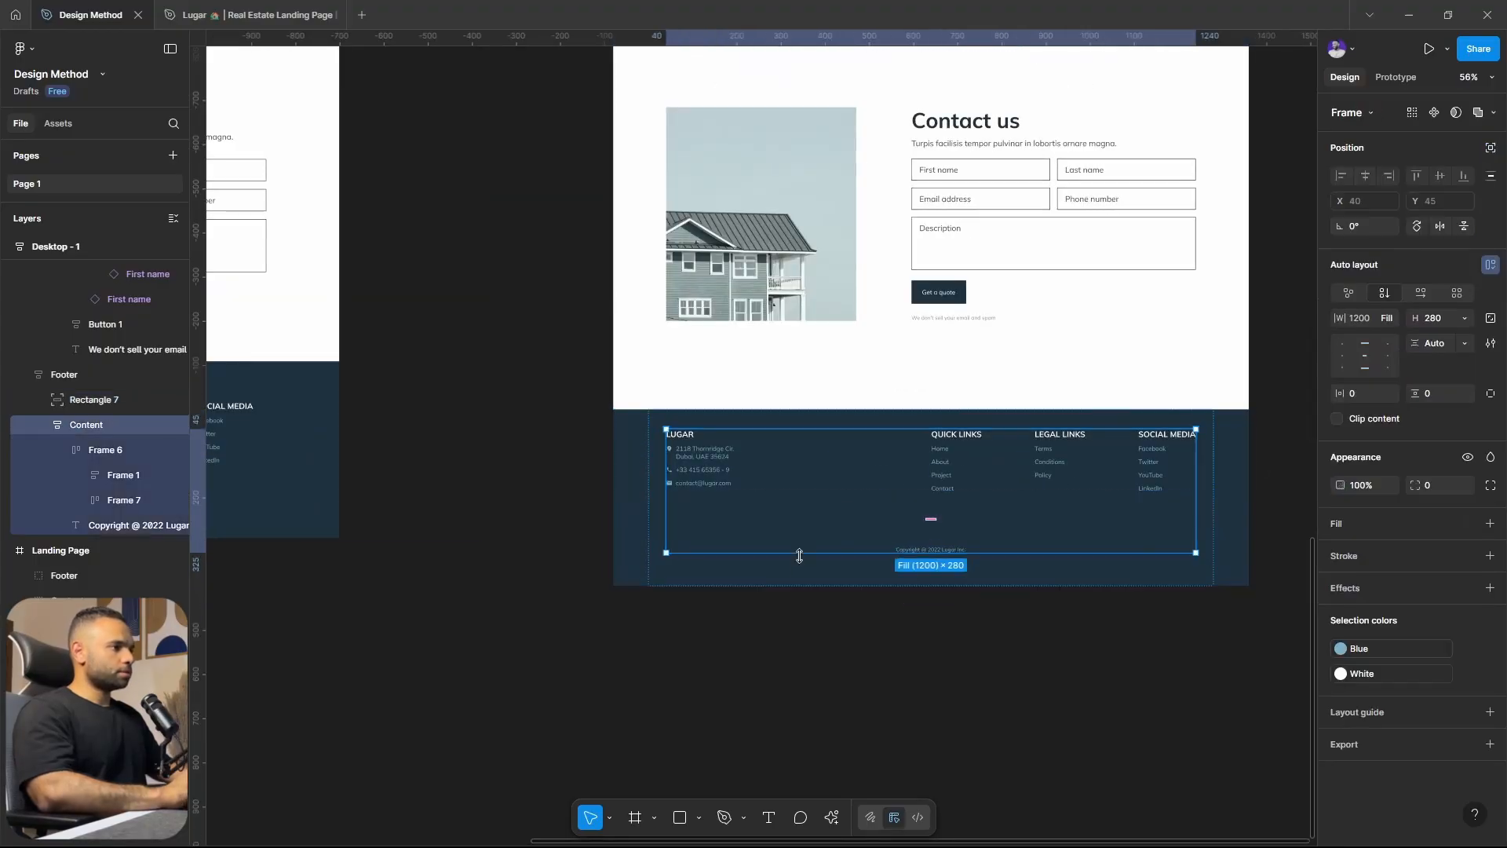
{"action": "key", "text": "alt"}
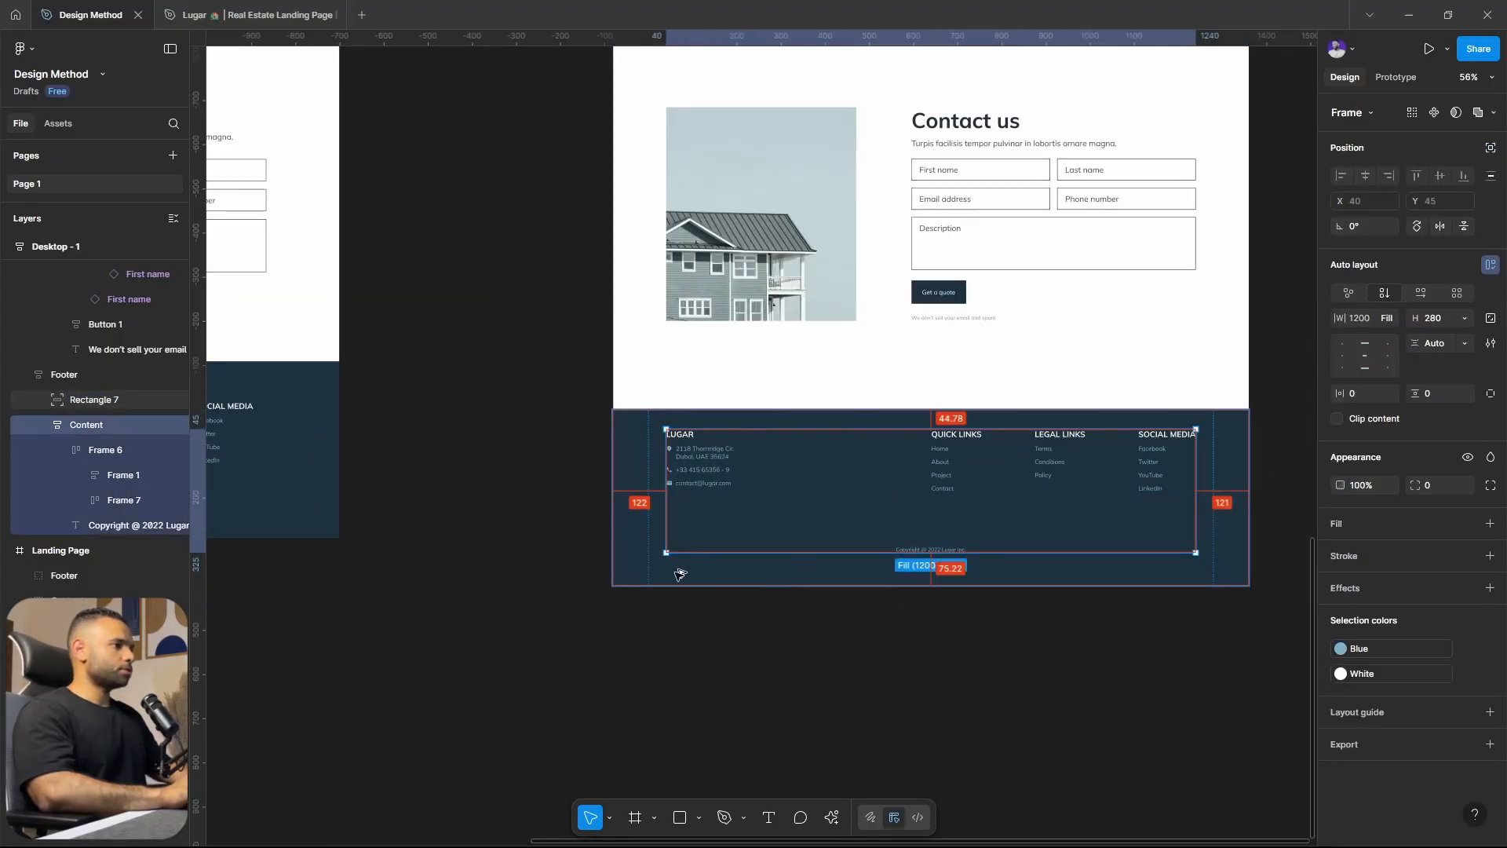
Set the footer background rectangle's vertical constraint to top and bottom.
{"action": "left_click", "coordinate": [627, 460]}
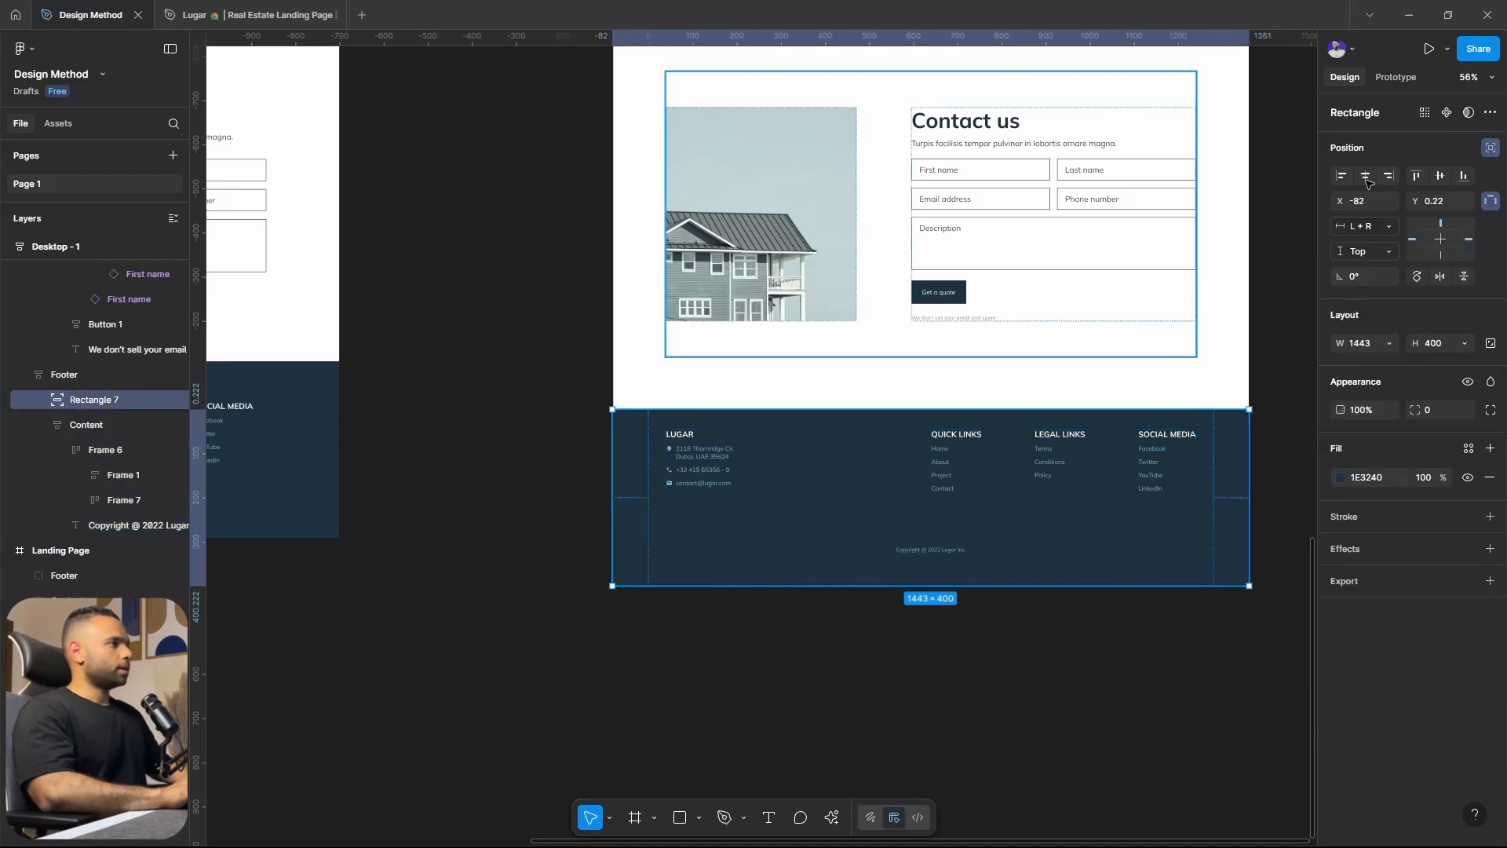
{"action": "left_click", "coordinate": [1374, 251]}
{"action": "left_click", "coordinate": [1375, 289]}
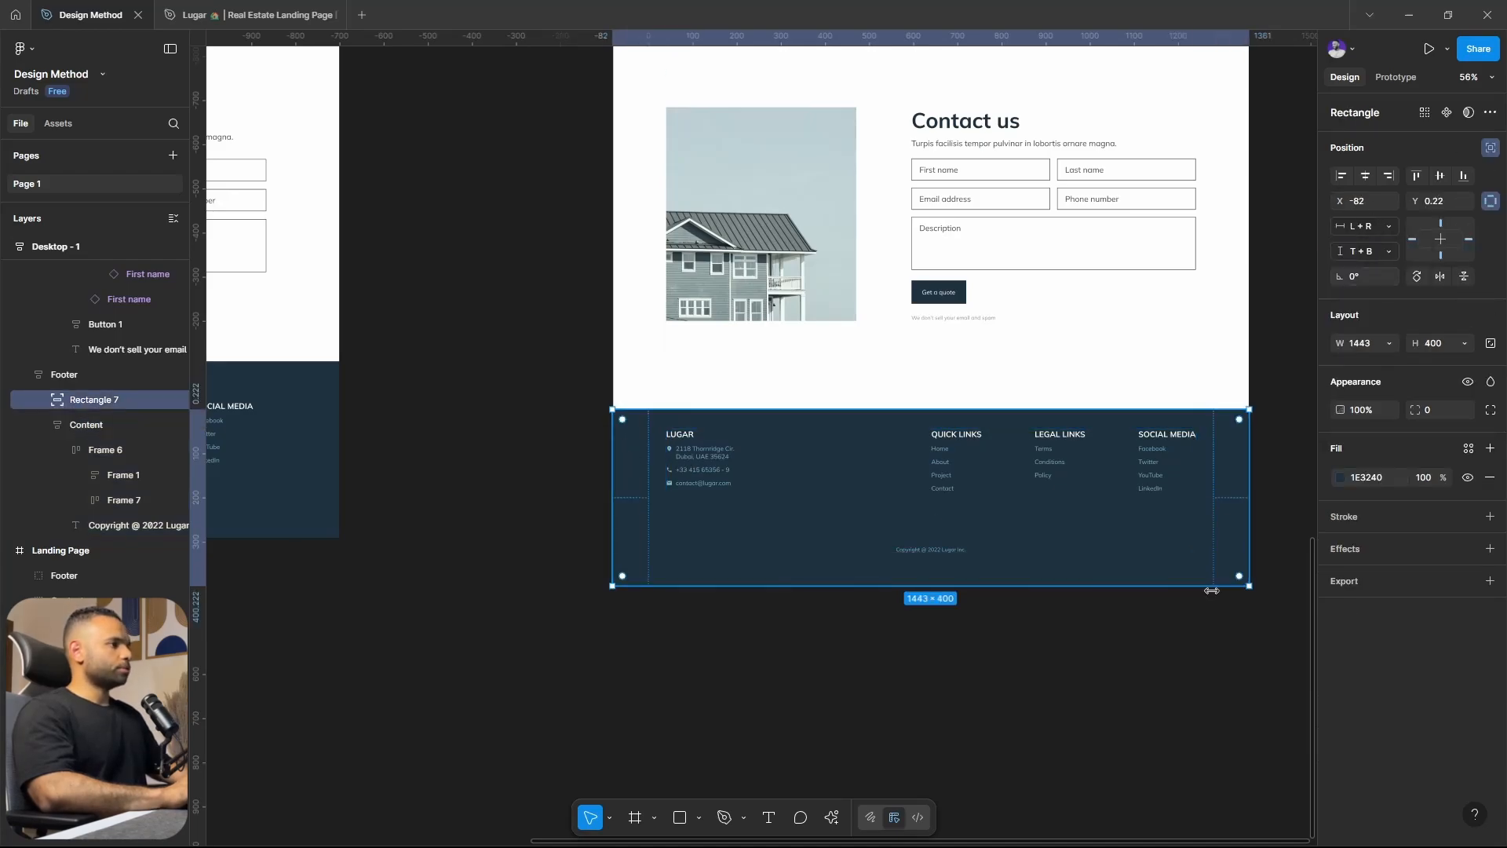
Examine the sizing and padding of the Footer, its Content frame and the background rectangle.
{"action": "scroll", "coordinate": [1221, 651], "scroll_direction": "right", "scroll_amount": 2}
{"action": "left_click", "coordinate": [1144, 649]}
{"action": "left_click", "coordinate": [1063, 507]}
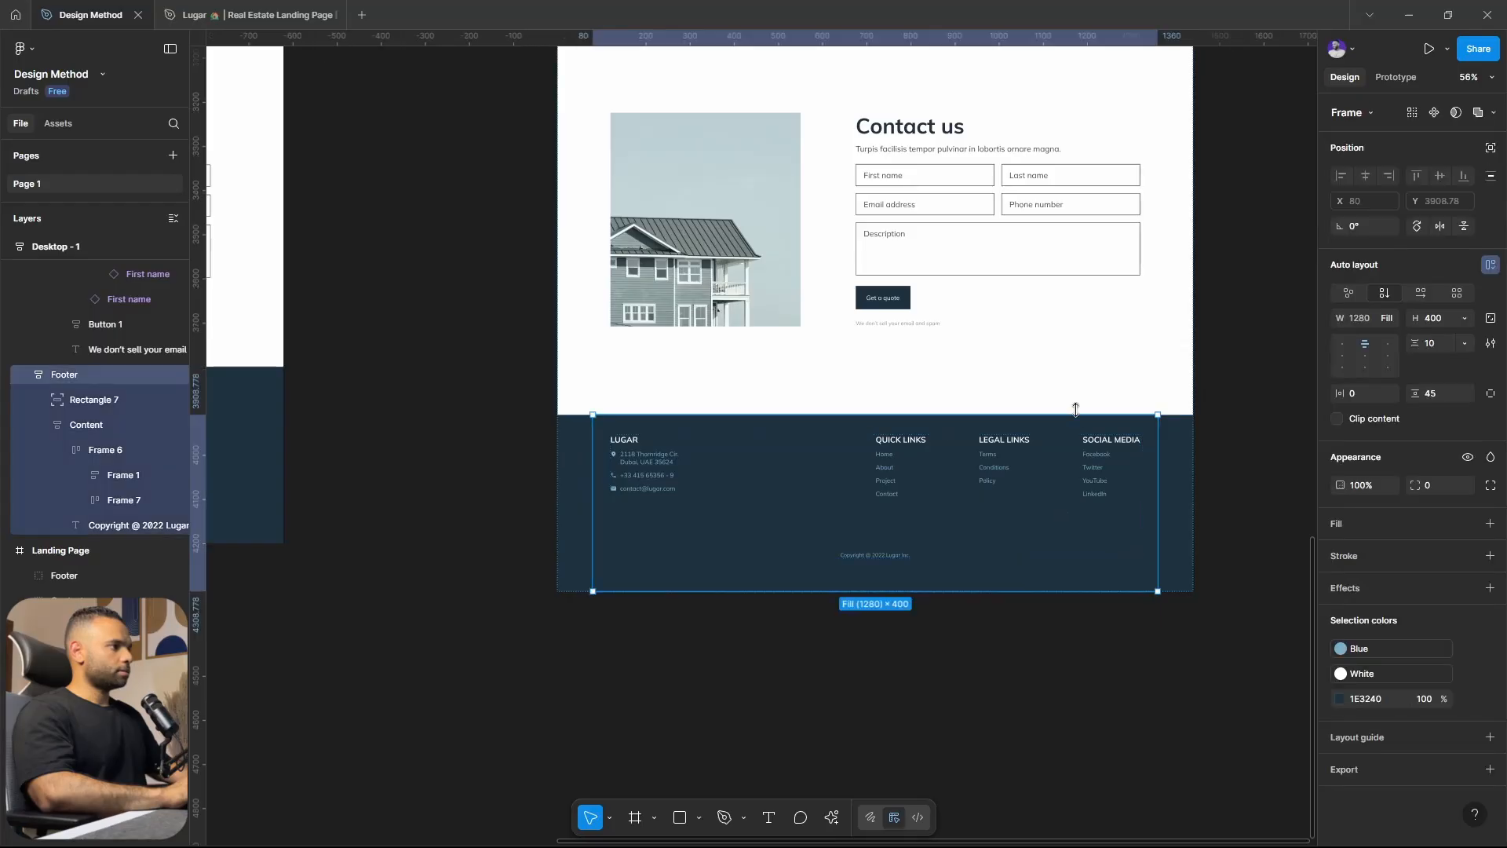
{"action": "mouse_move", "coordinate": [1076, 401]}
{"action": "left_mouse_down"}
{"action": "mouse_move", "coordinate": [1093, 354]}
{"action": "mouse_move", "coordinate": [1076, 401]}
{"action": "left_mouse_up"}
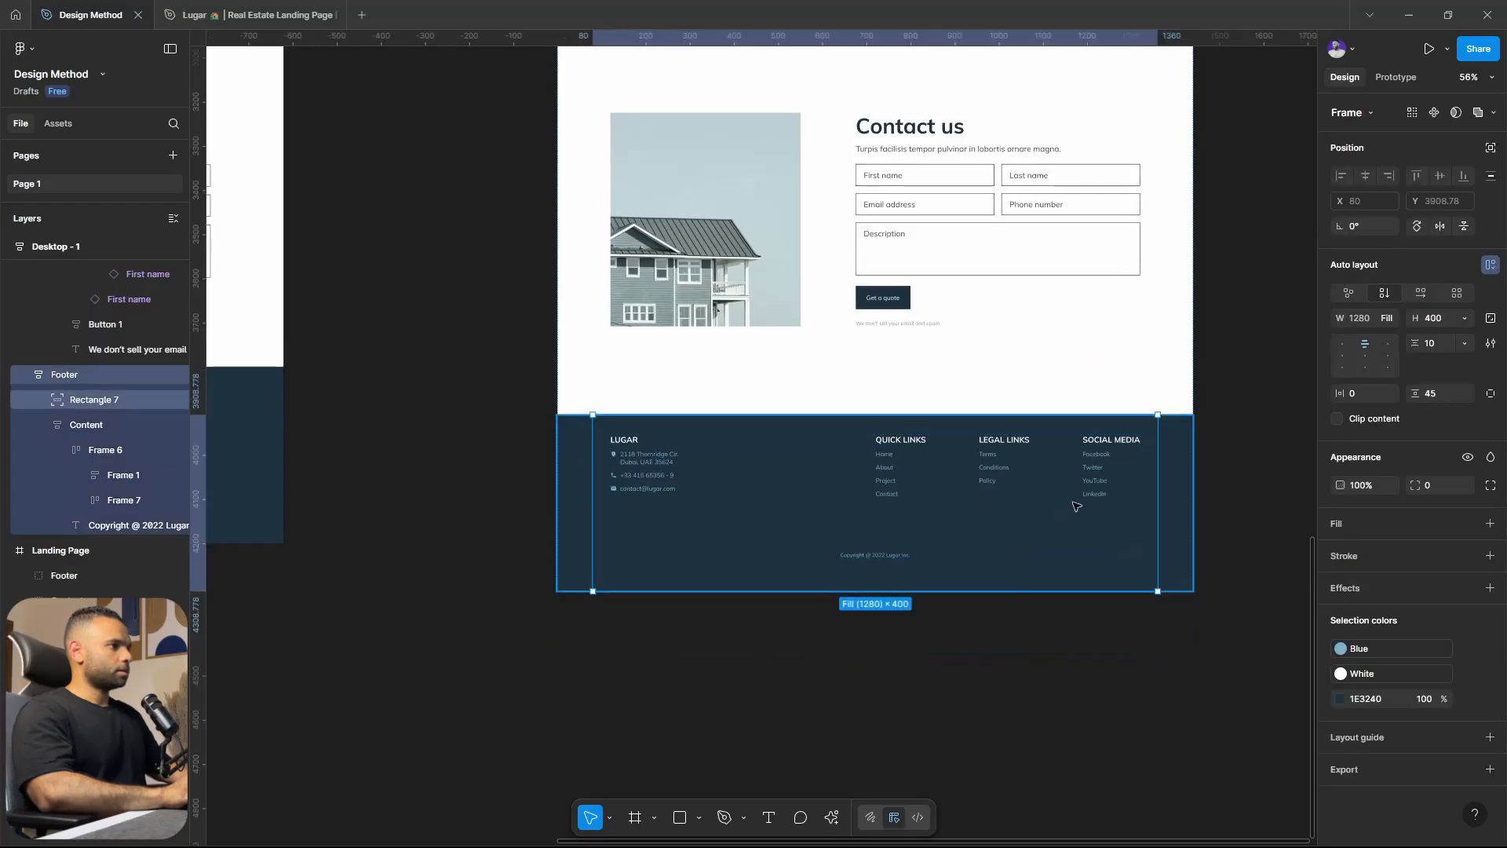
{"action": "scroll", "coordinate": [1060, 514], "scroll_direction": "up", "scroll_amount": 3}
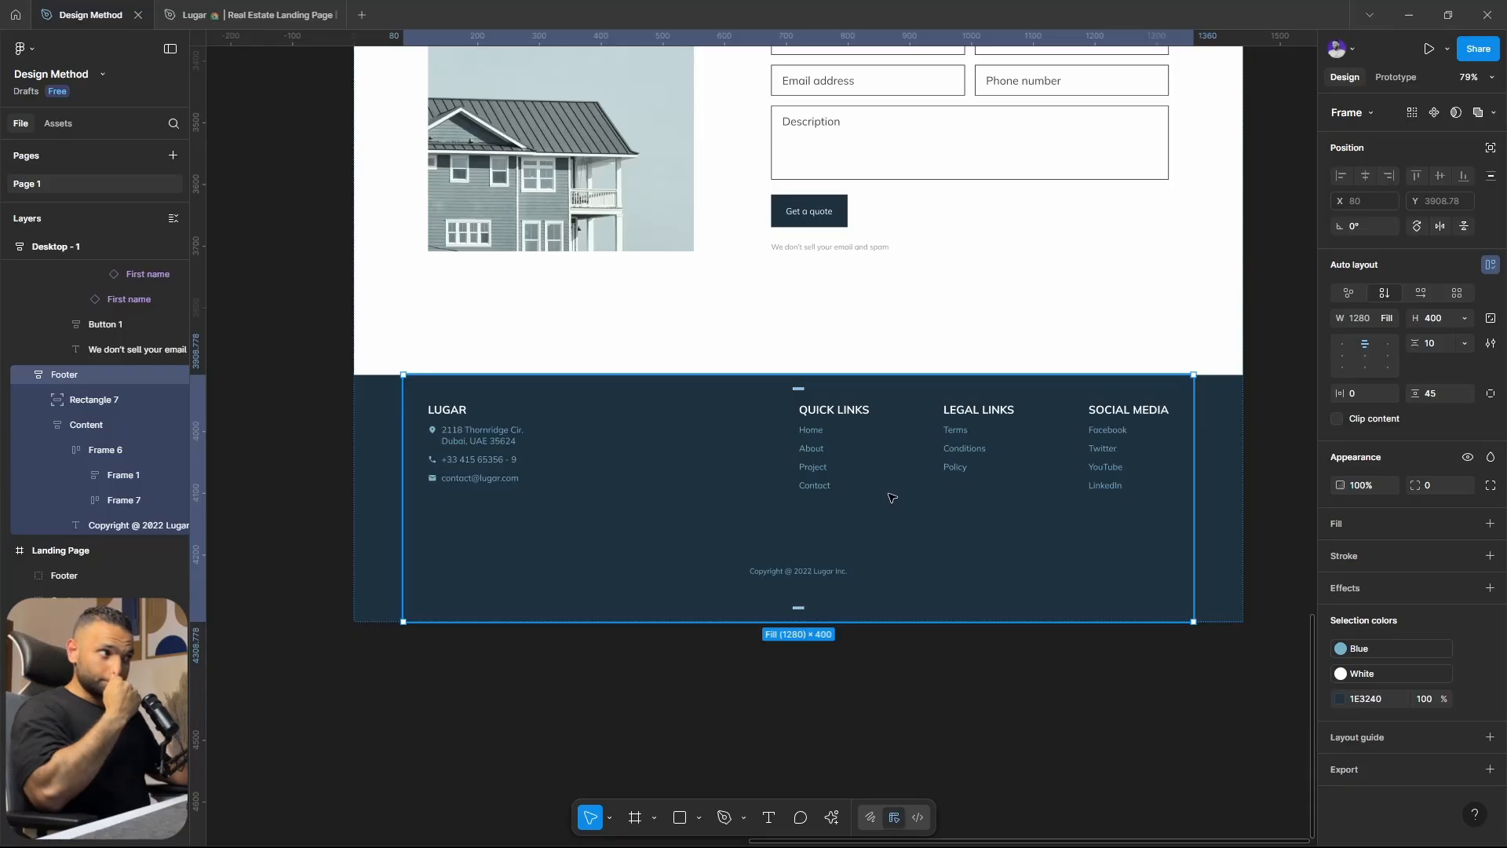
{"action": "double_click", "coordinate": [1093, 430]}
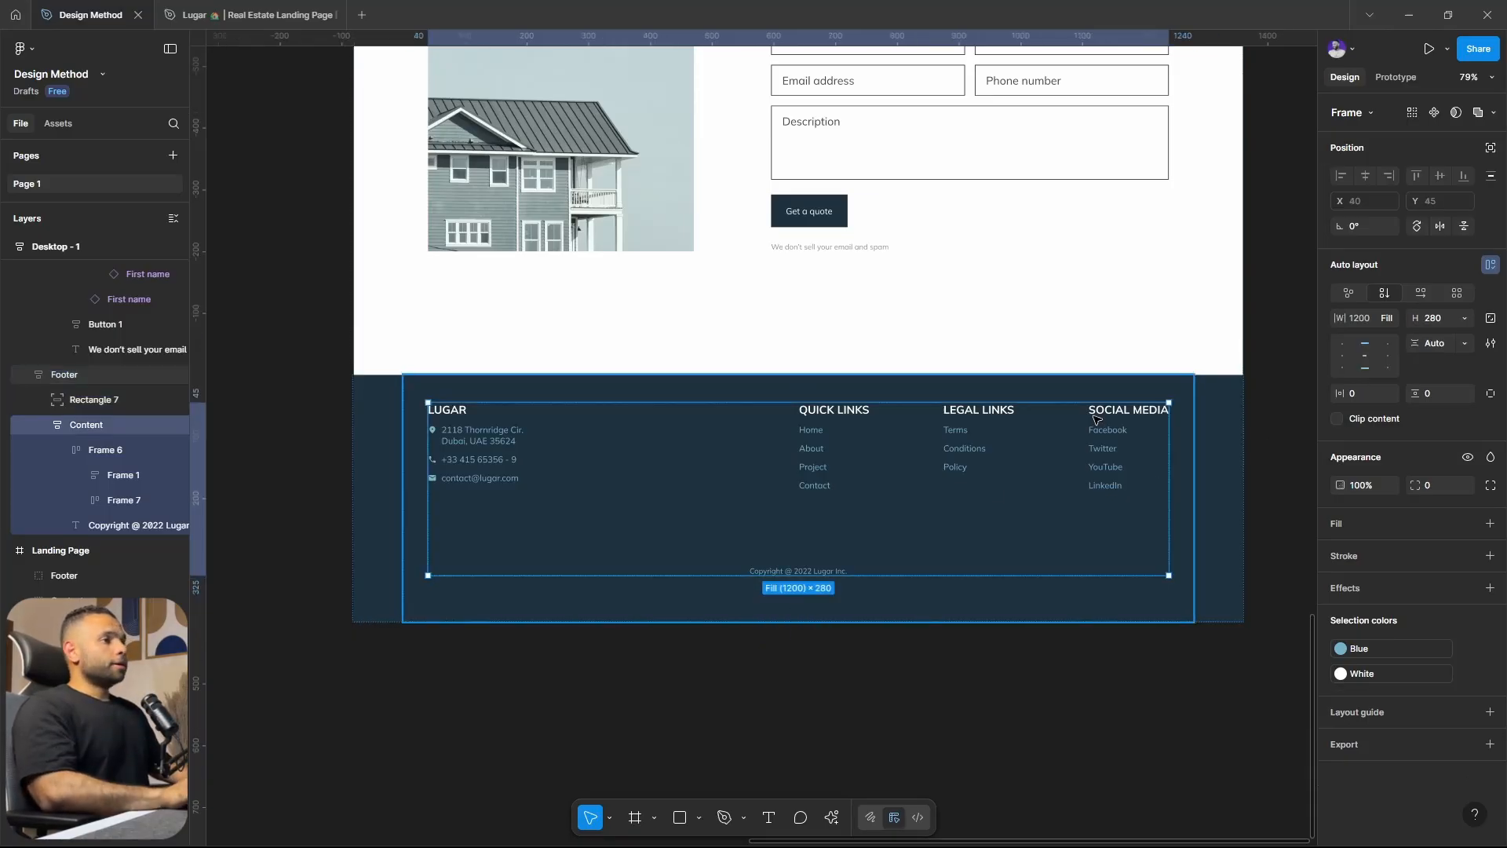
{"action": "left_click", "coordinate": [1036, 593]}
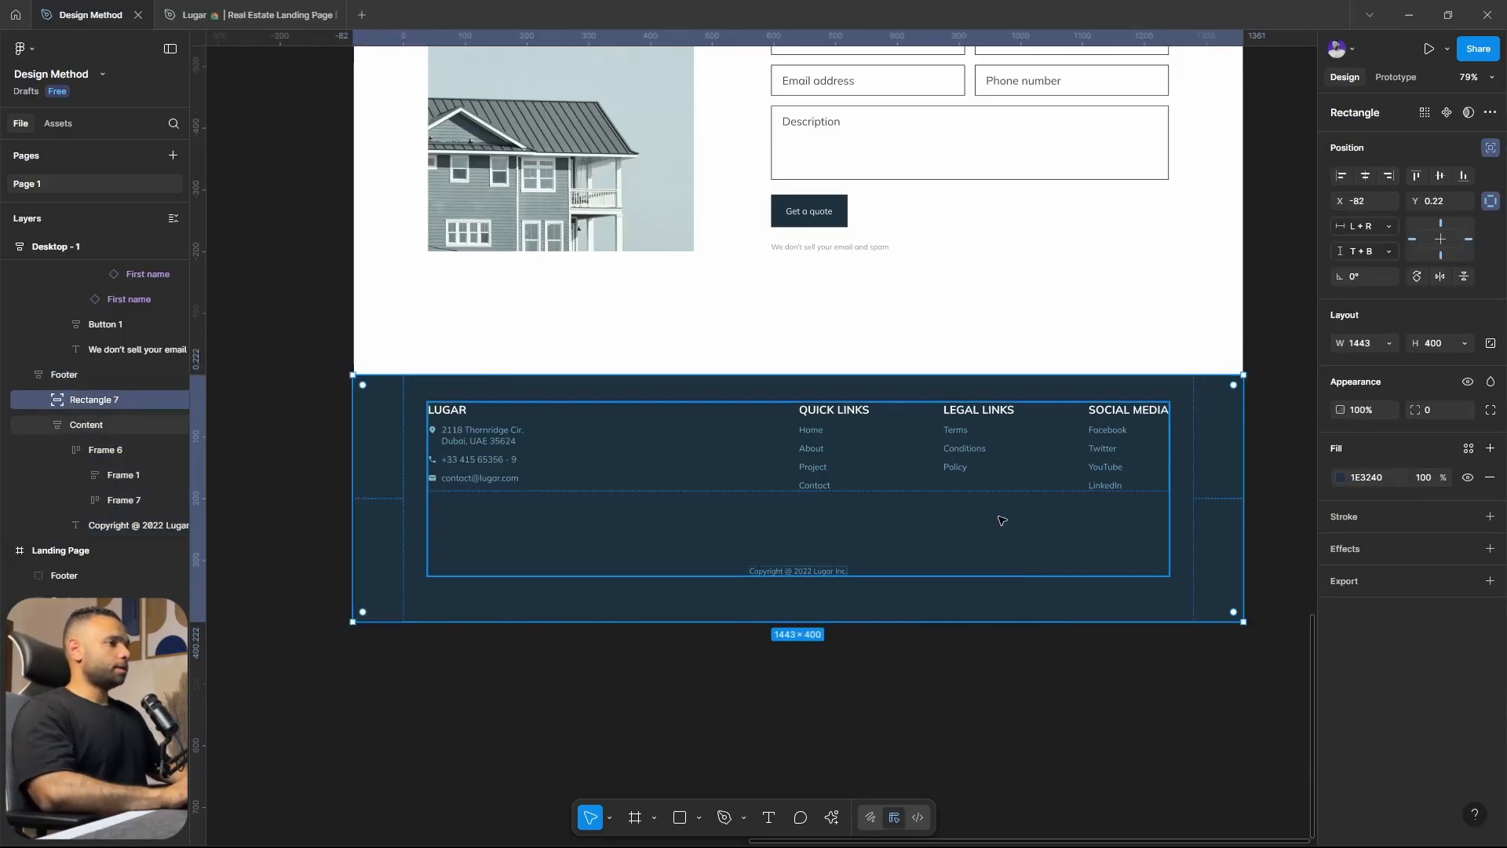
{"action": "key", "text": "Escape"}
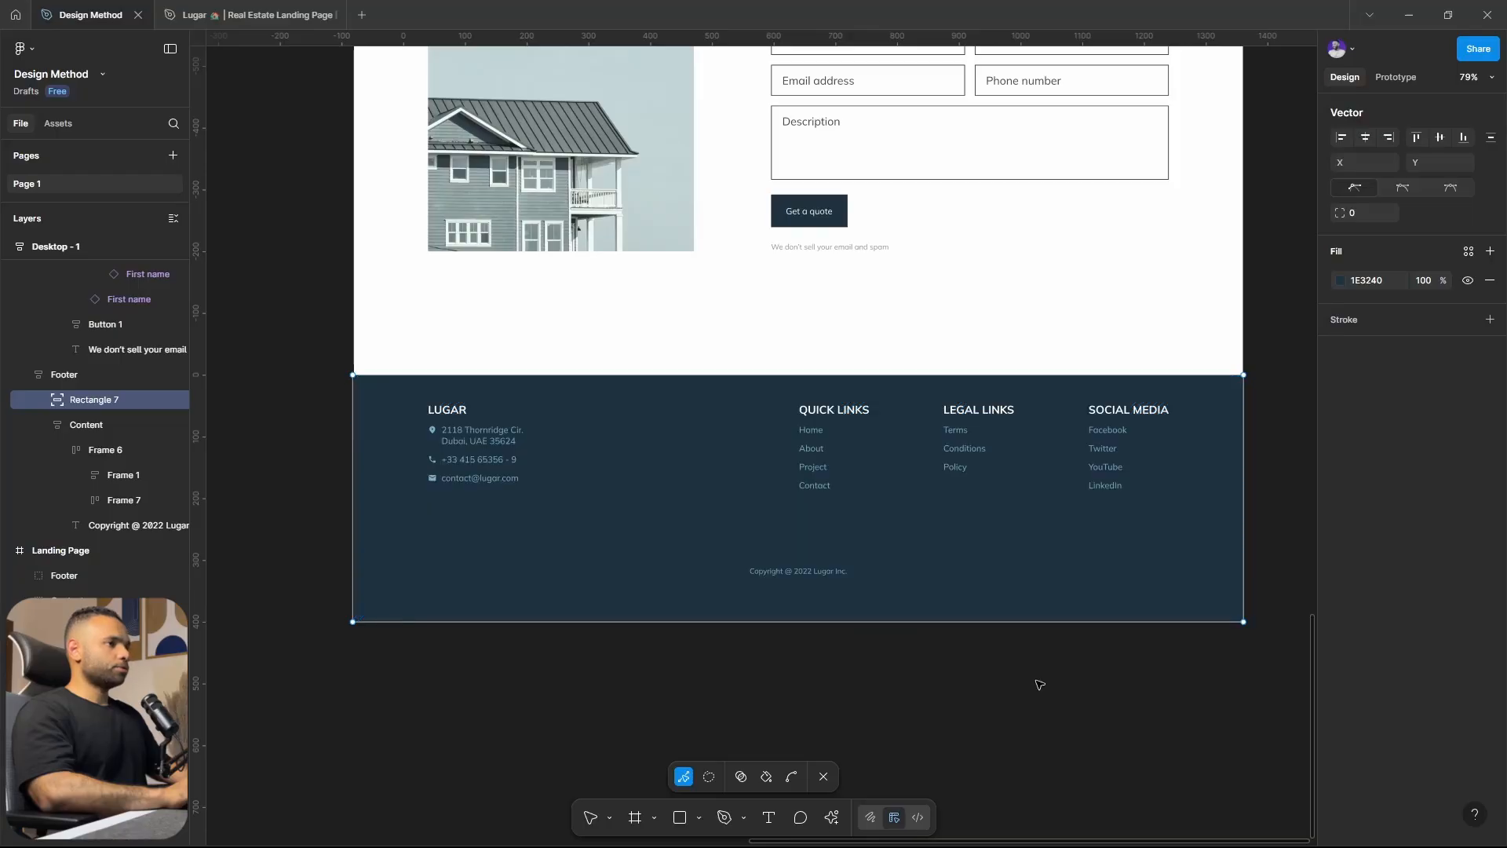
{"action": "left_click", "coordinate": [1036, 683]}
Set the Footer frame's vertical padding to 80 and its height to hug contents.
{"action": "left_click", "coordinate": [1000, 472]}
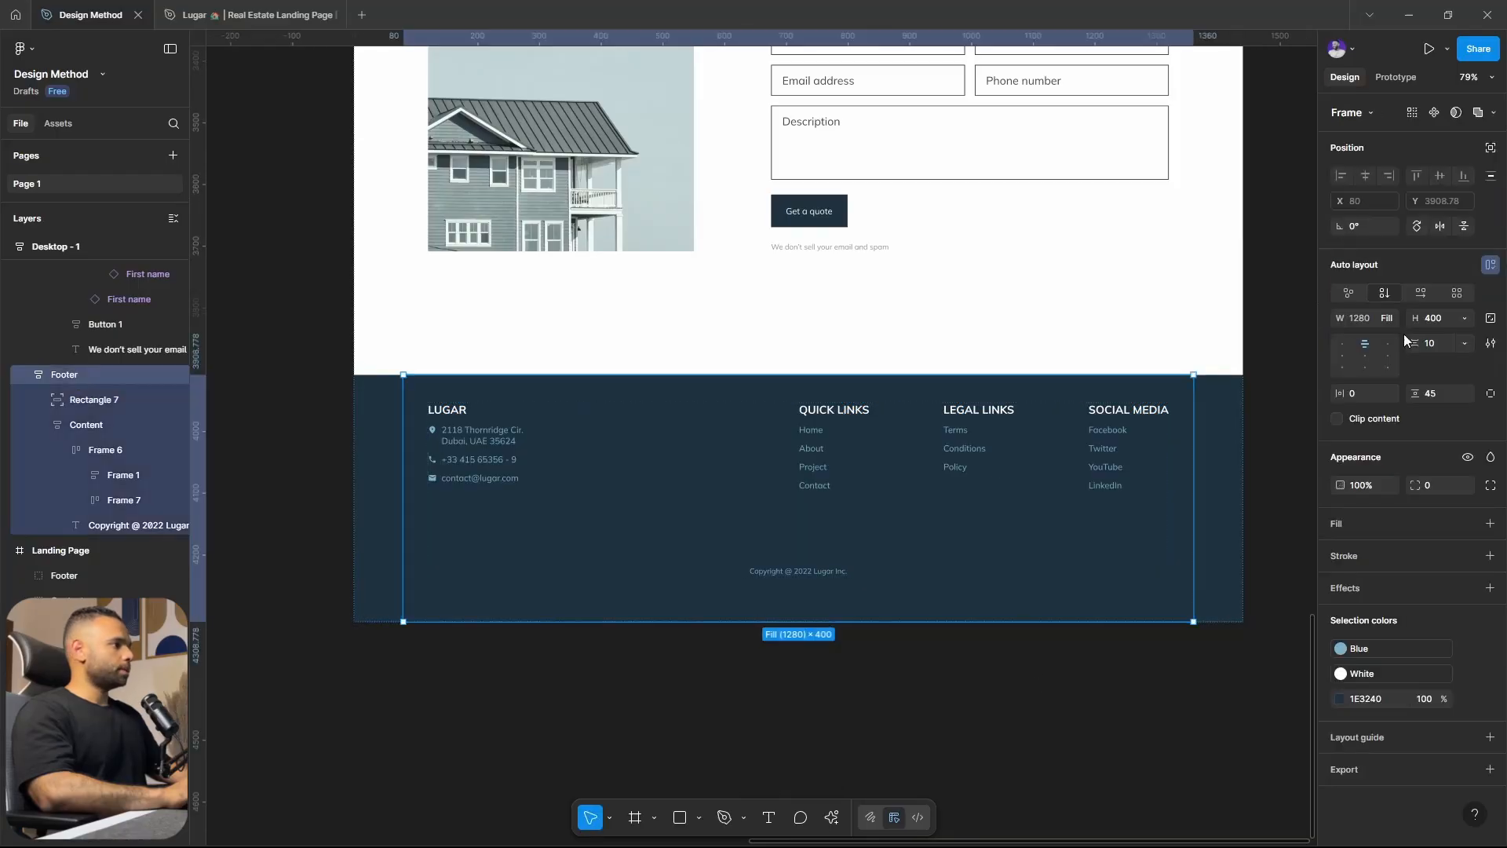
{"action": "left_click", "coordinate": [1447, 393]}
{"action": "type", "text": "8"}
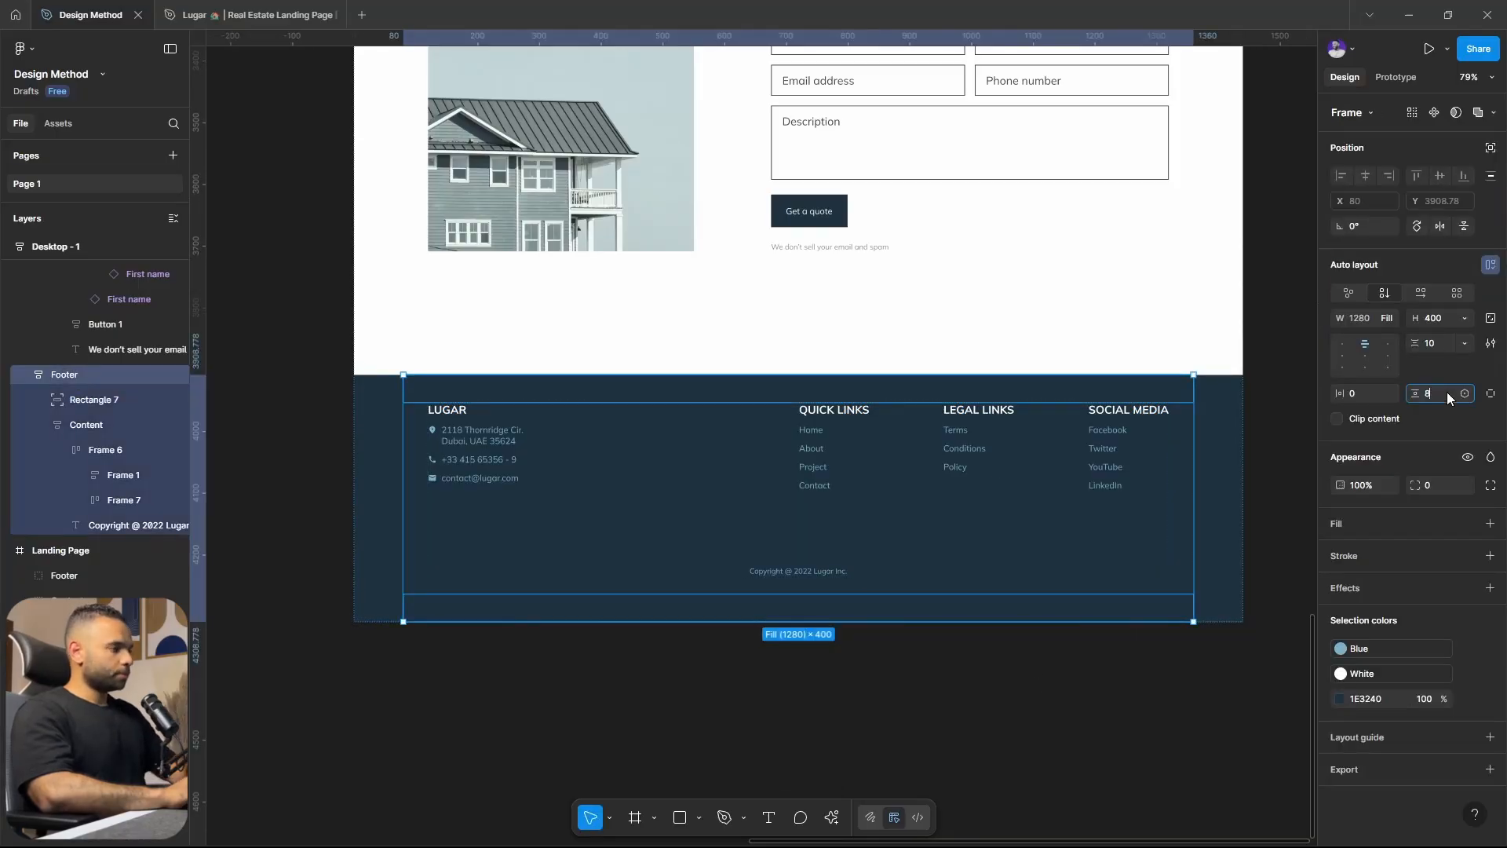
{"action": "type", "text": "0"}
{"action": "key", "text": "Return"}
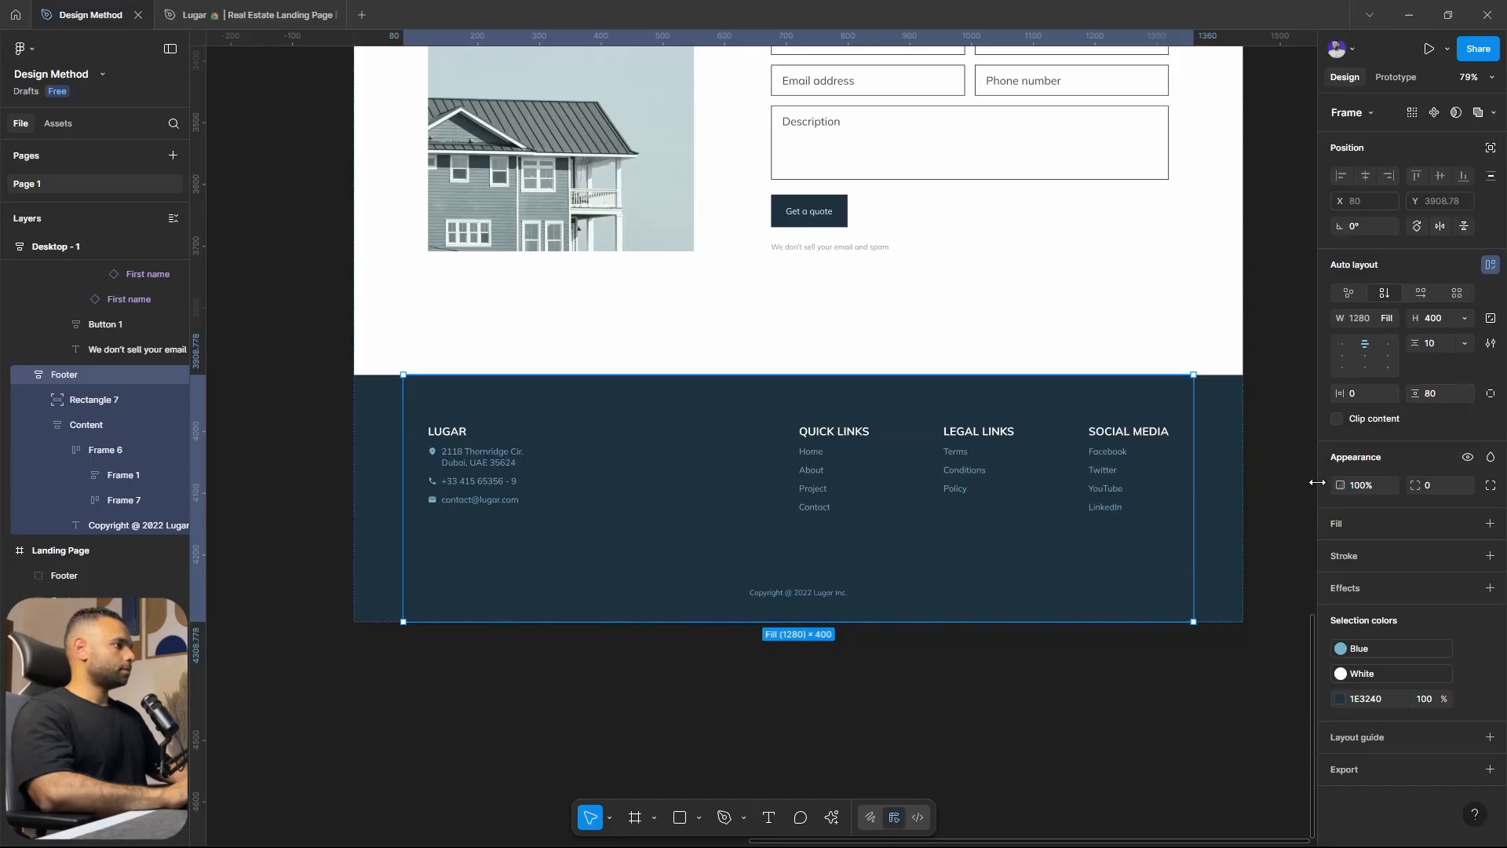
{"action": "left_click", "coordinate": [1464, 318]}
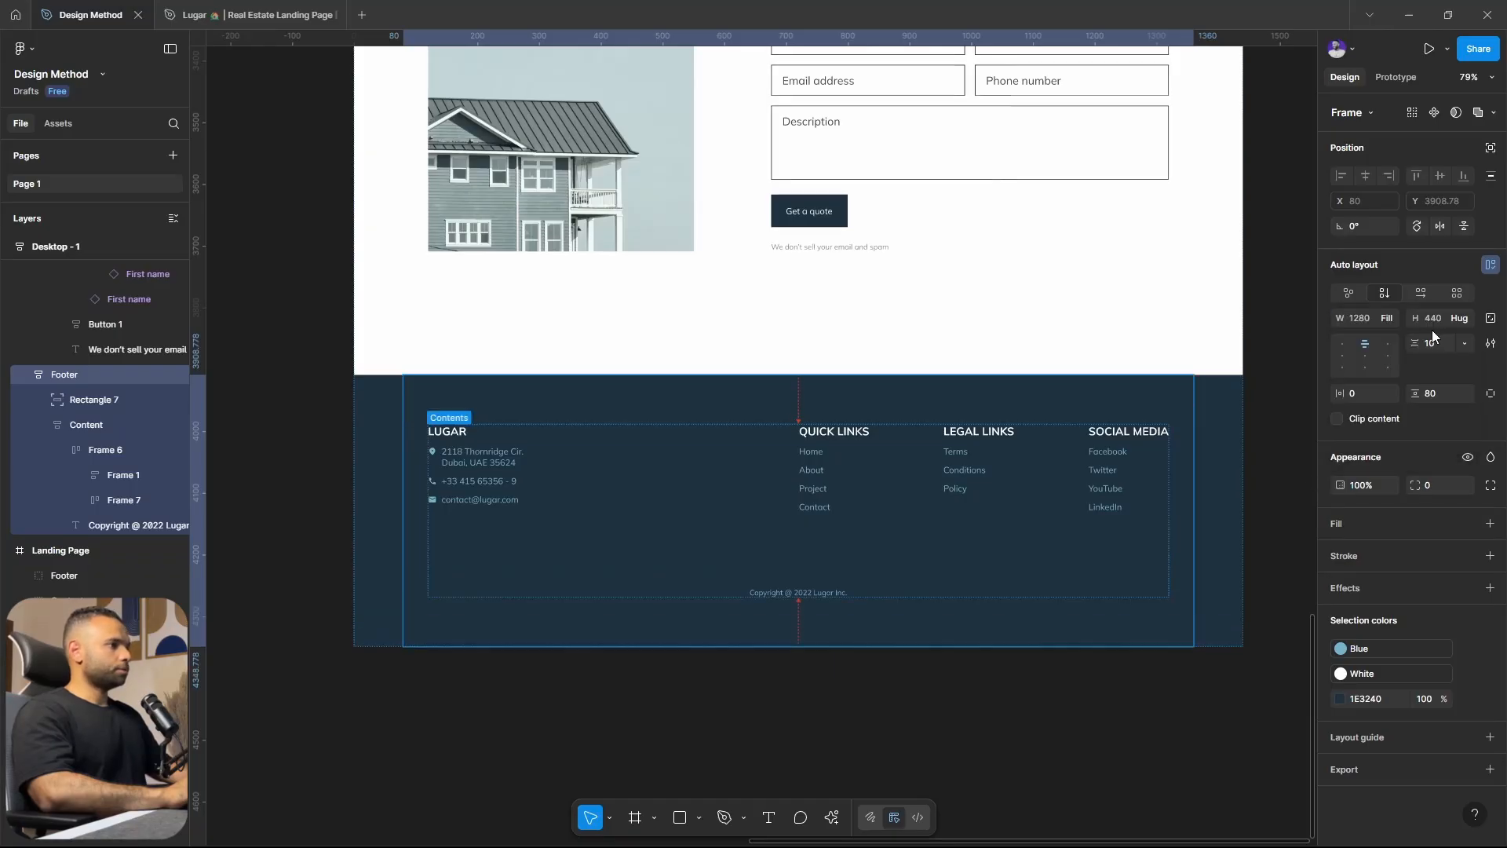
Set the footer background rectangle's Y position to 0.
{"action": "left_click", "coordinate": [1432, 337]}
{"action": "left_click", "coordinate": [1173, 718]}
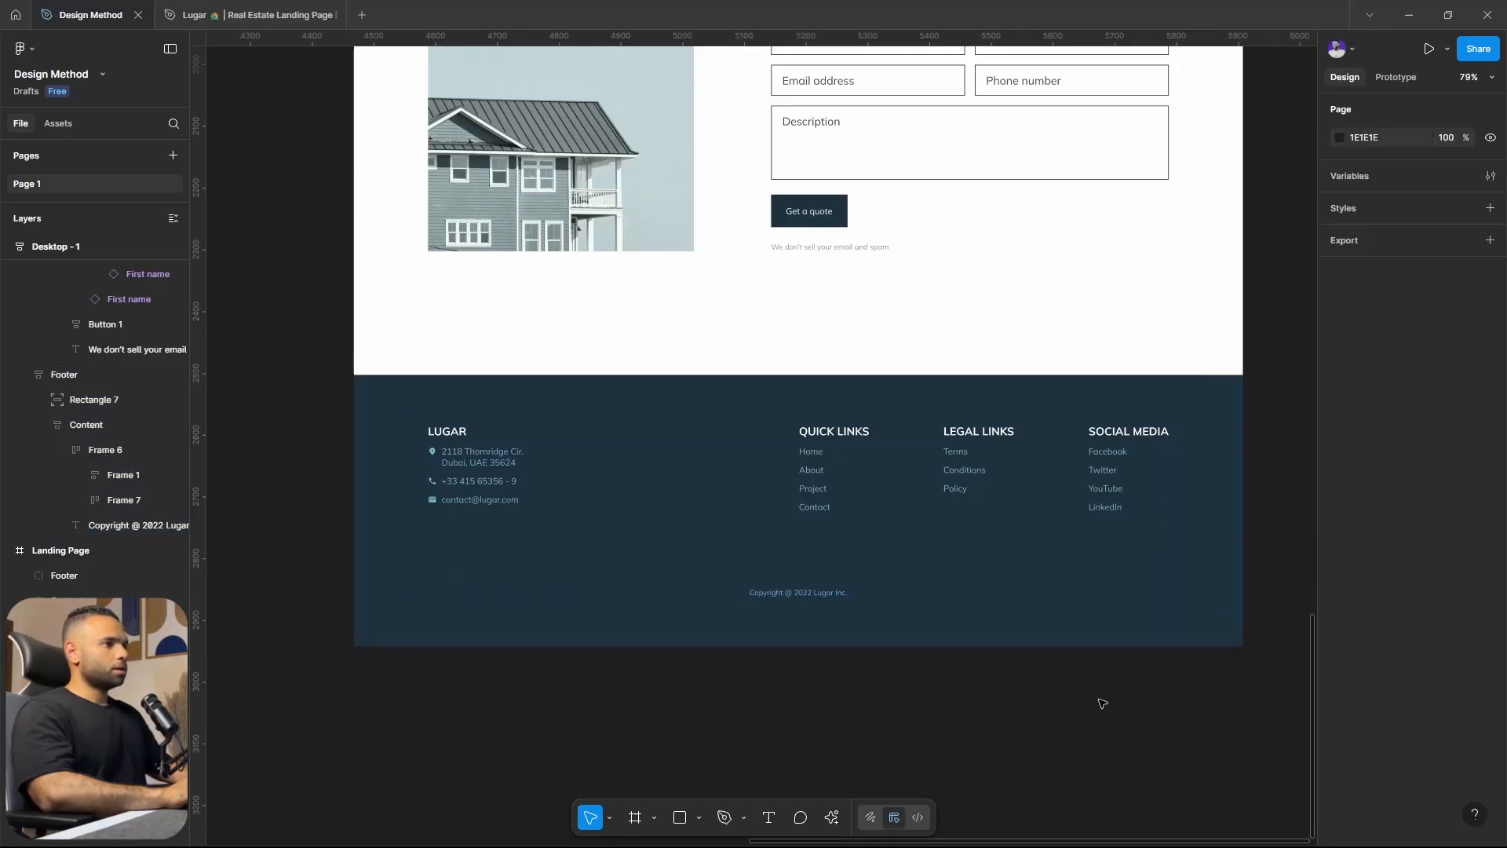
{"action": "left_click", "coordinate": [775, 594]}
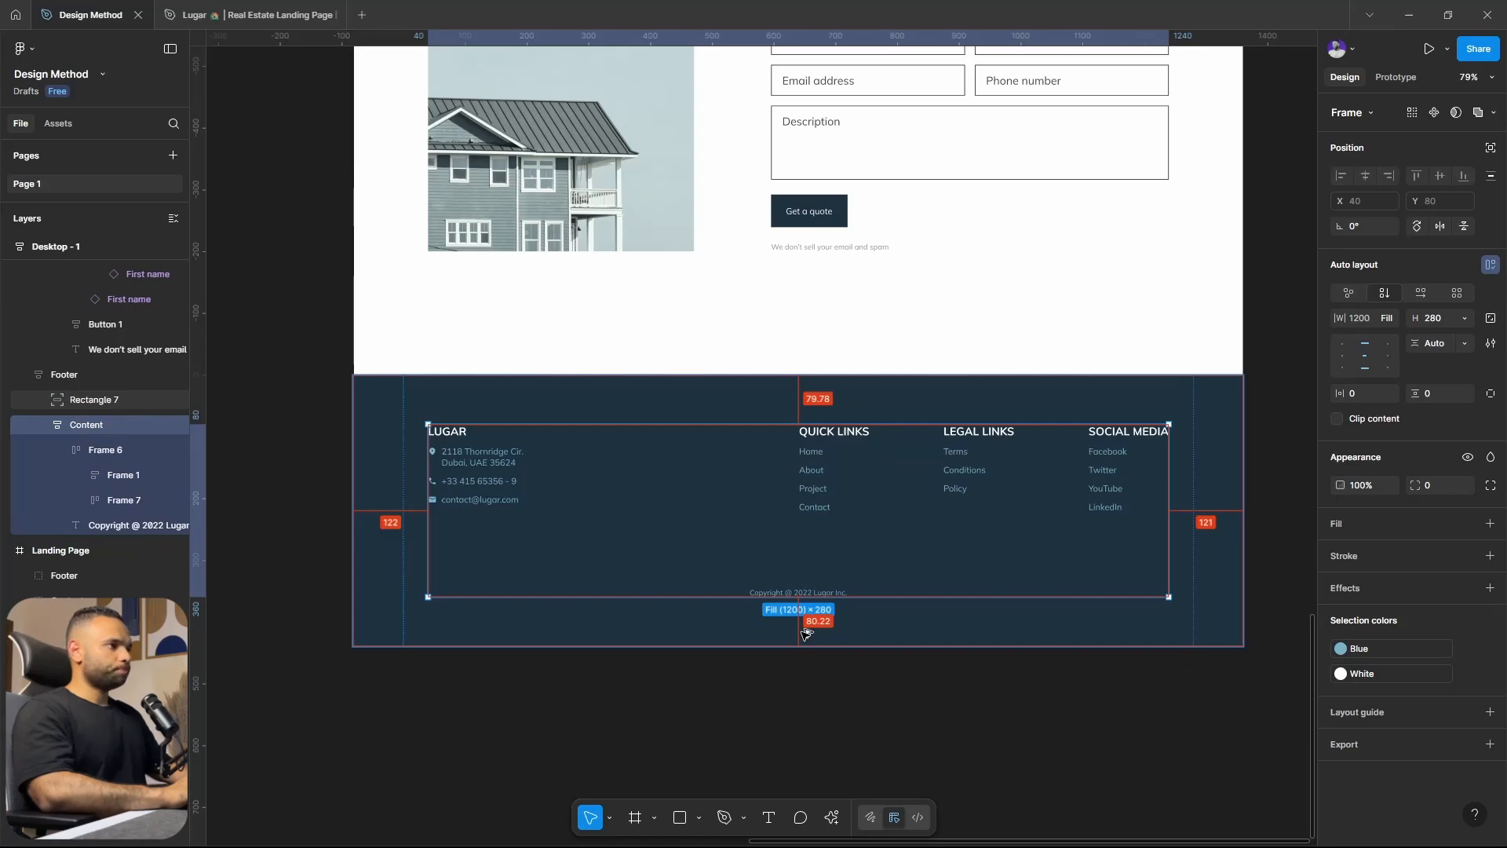
{"action": "left_click", "coordinate": [901, 420]}
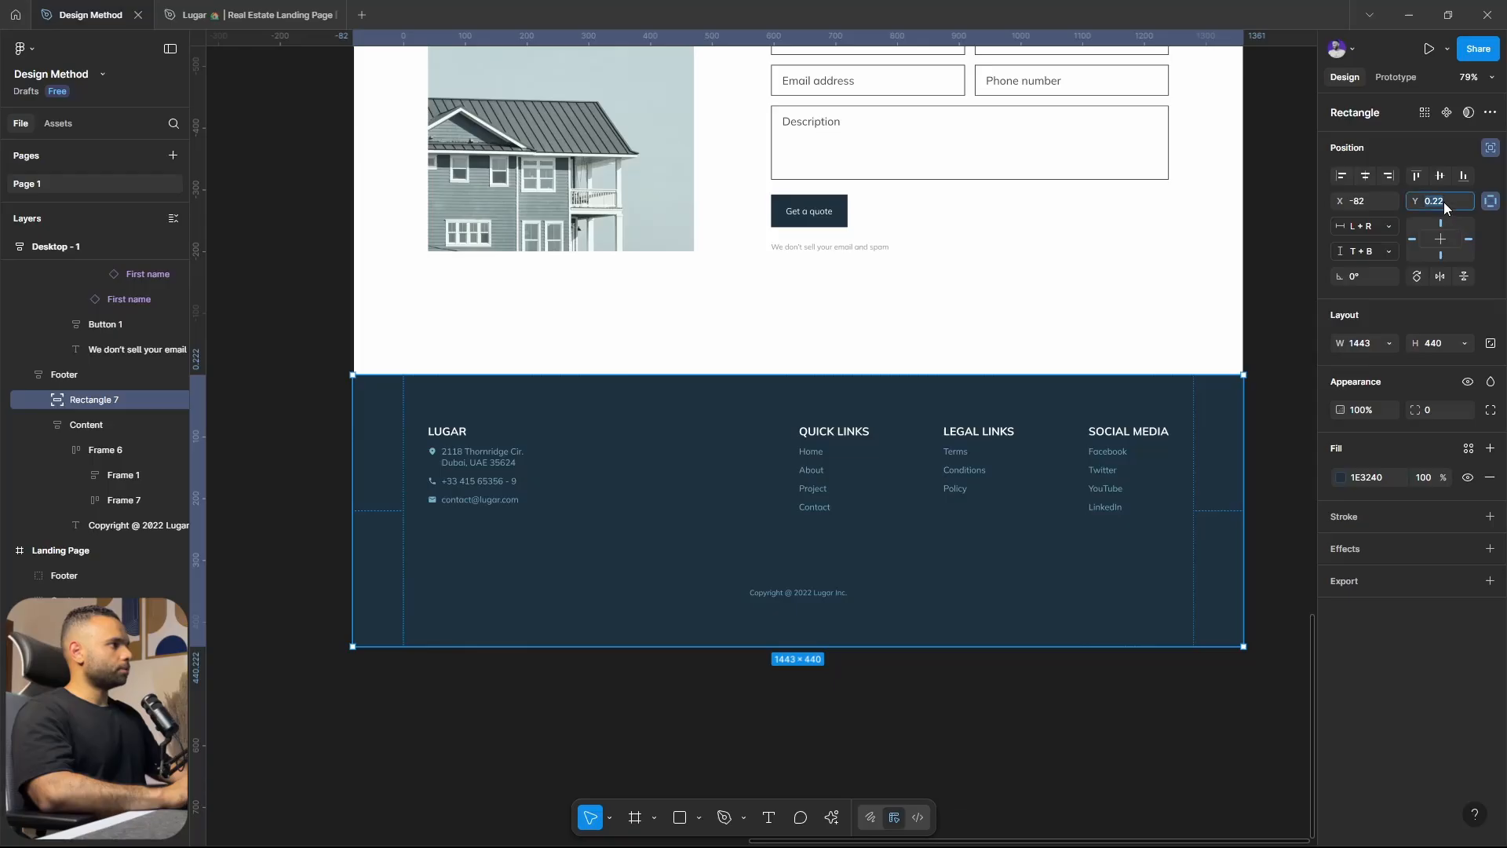
{"action": "type", "text": "0"}
{"action": "key", "text": "Return"}
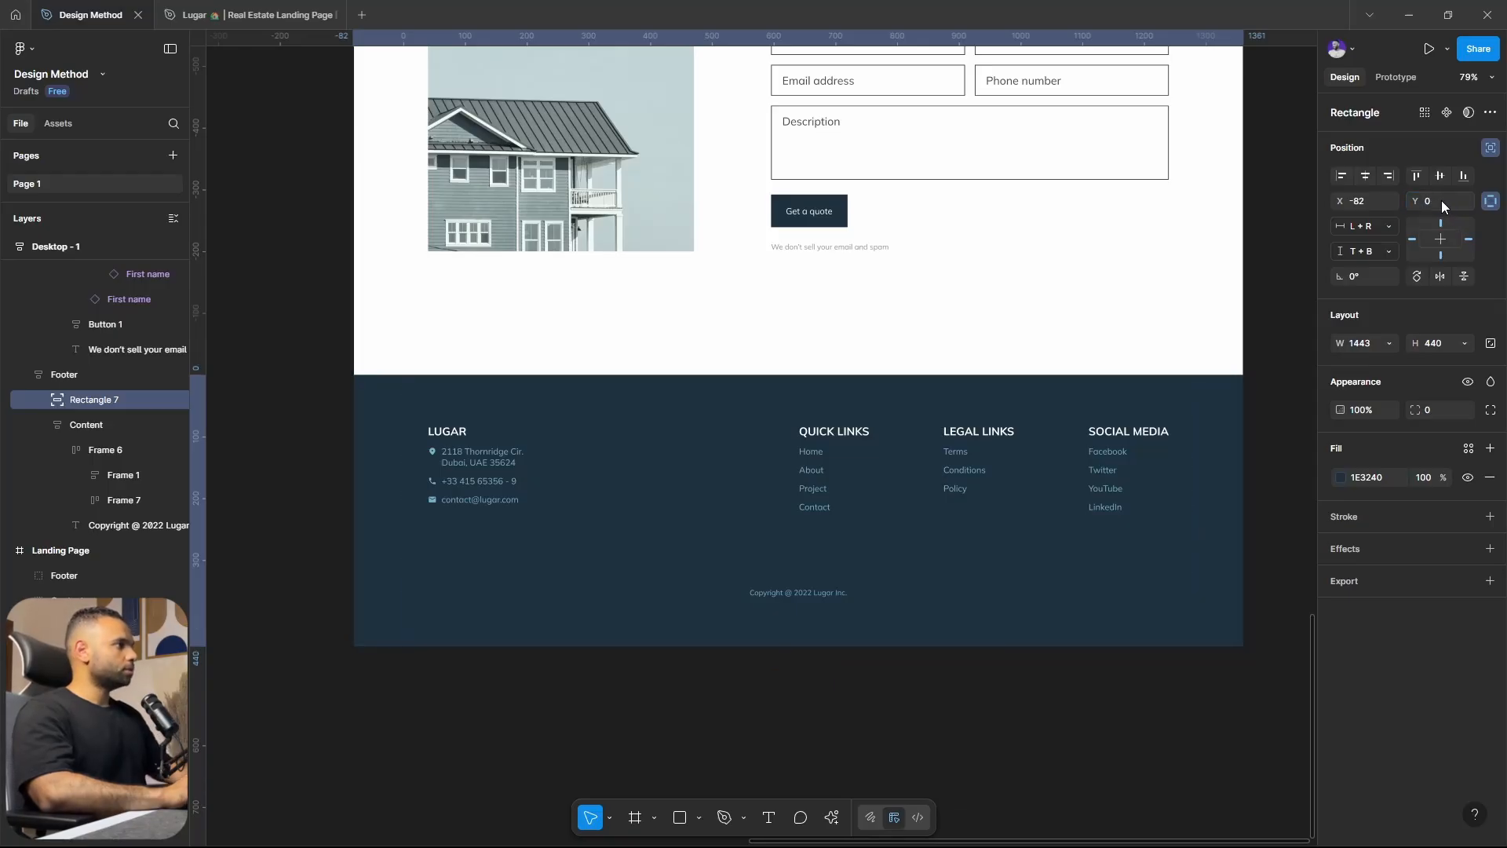
Measure the Content frame's distances to the edges of the Footer frame.
{"action": "left_click", "coordinate": [1048, 757]}
{"action": "double_click", "coordinate": [785, 471]}
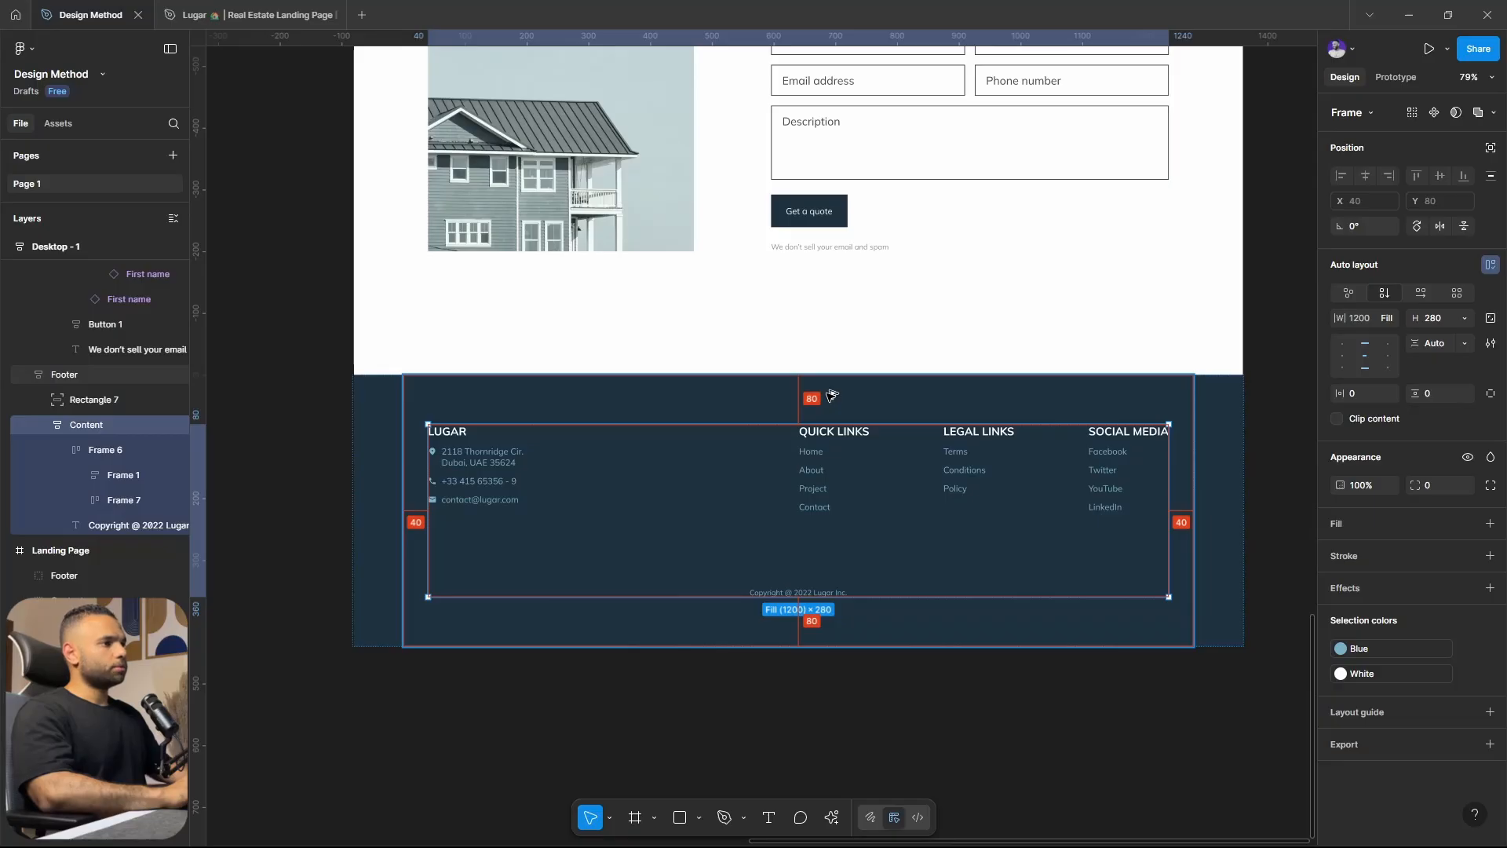
{"action": "left_click", "coordinate": [1014, 791]}
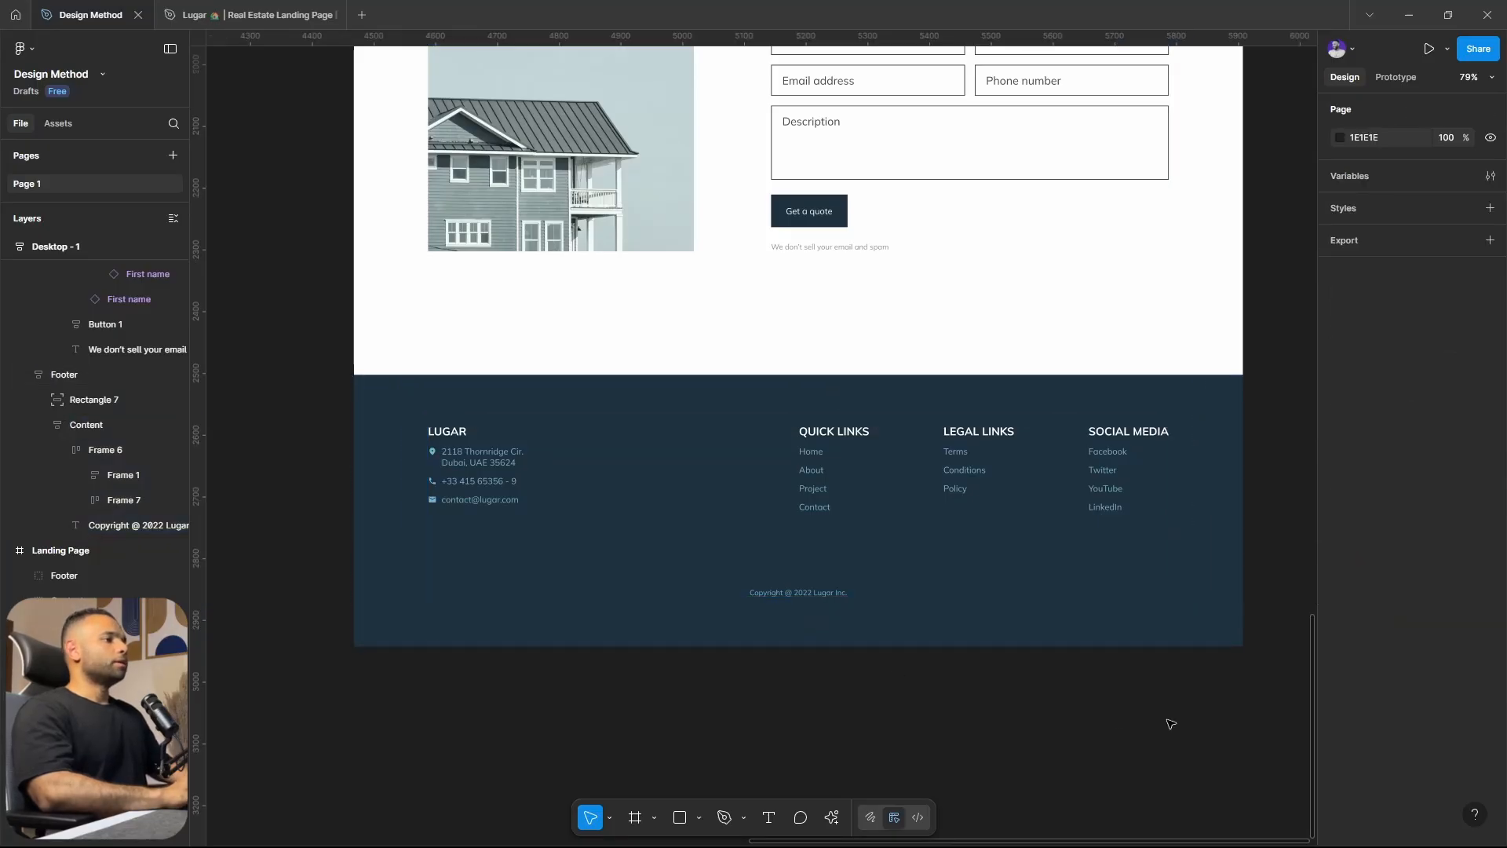
Compare the rebuilt desktop page with the original landing page, from the footer up to the hero section.
{"action": "scroll", "coordinate": [1169, 723], "scroll_direction": "down", "scroll_amount": 5}
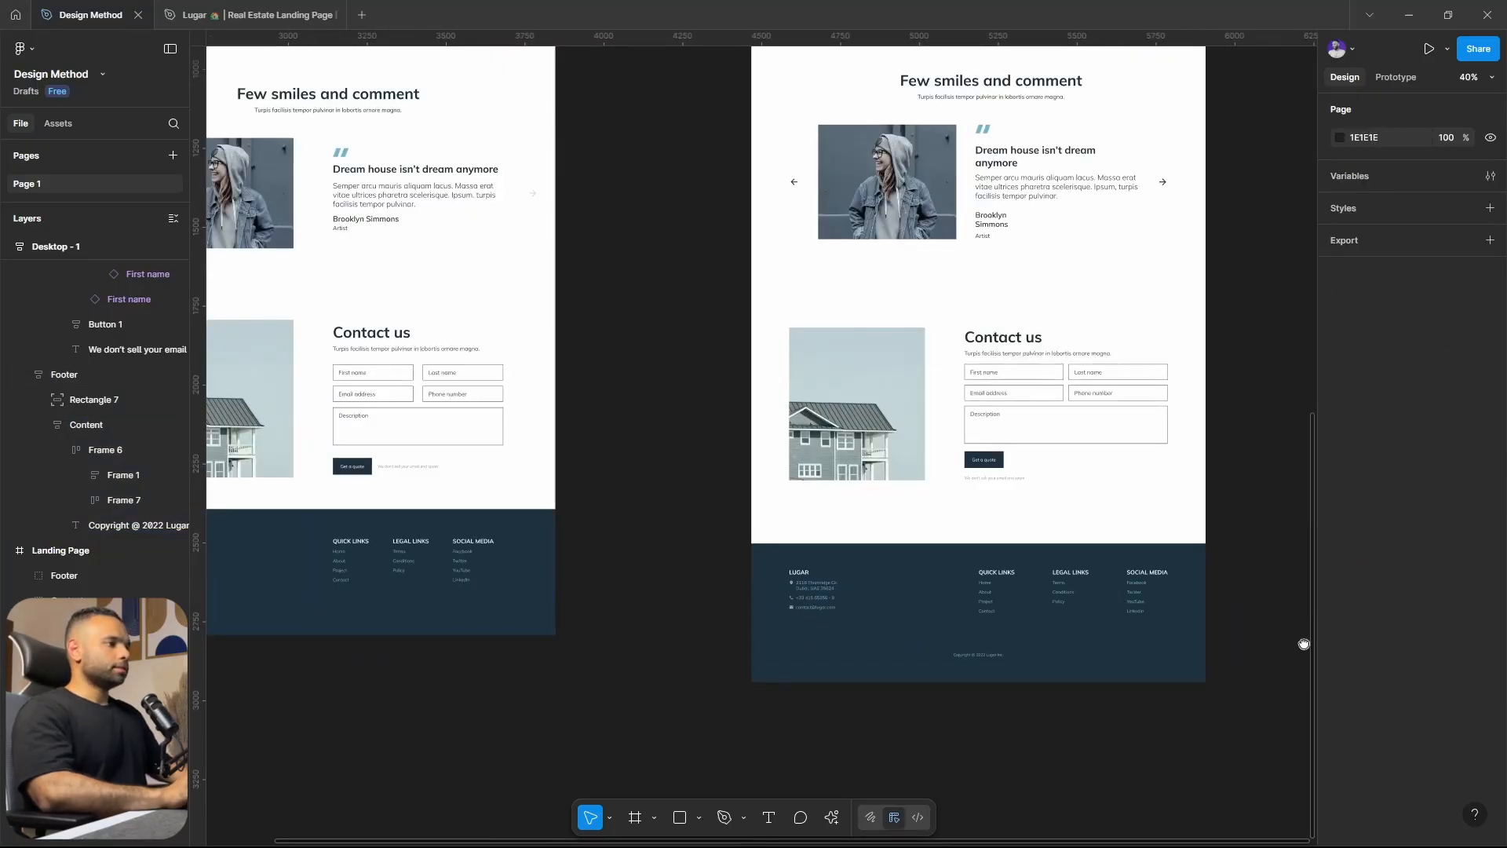
{"action": "scroll", "coordinate": [1071, 697], "scroll_direction": "down", "scroll_amount": 4}
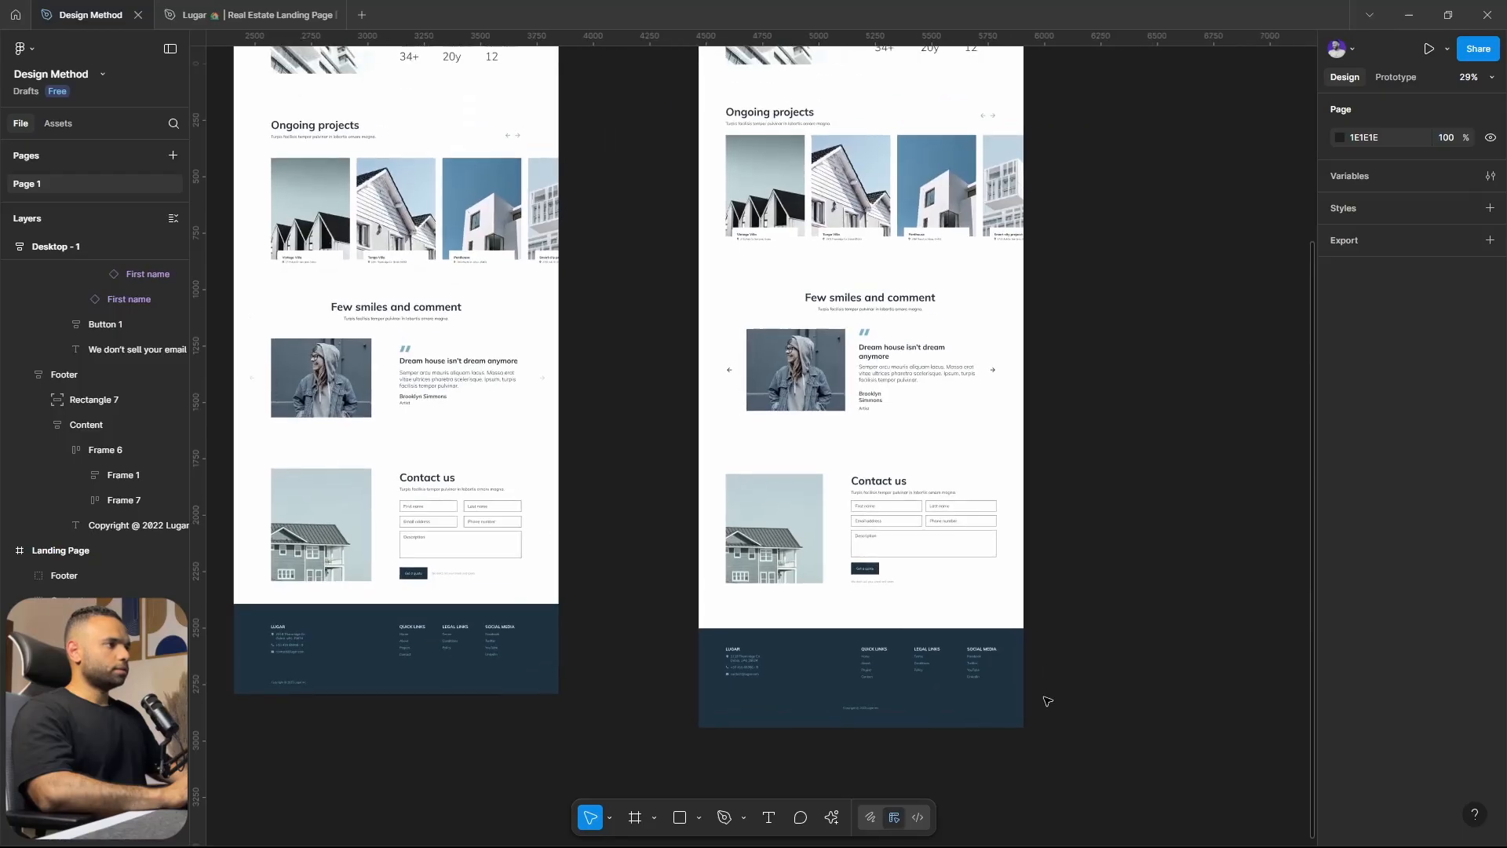
{"action": "scroll", "coordinate": [1048, 701], "scroll_direction": "up", "scroll_amount": 5}
{"action": "scroll", "coordinate": [1124, 500], "scroll_direction": "up", "scroll_amount": 3}
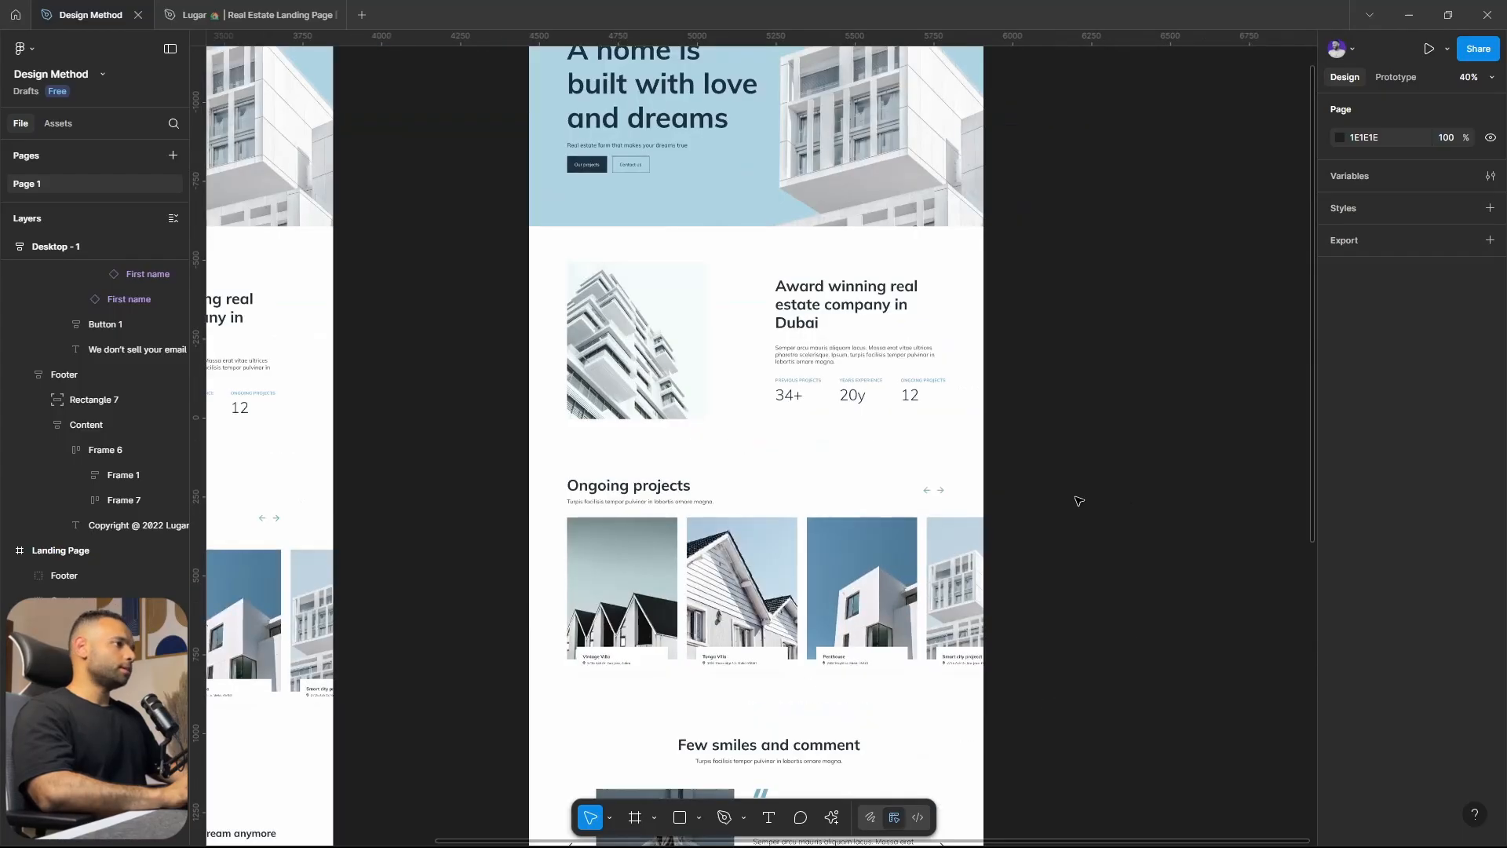
{"action": "scroll", "coordinate": [1077, 498], "scroll_direction": "down", "scroll_amount": 5}
{"action": "scroll", "coordinate": [931, 412], "scroll_direction": "down", "scroll_amount": 3}
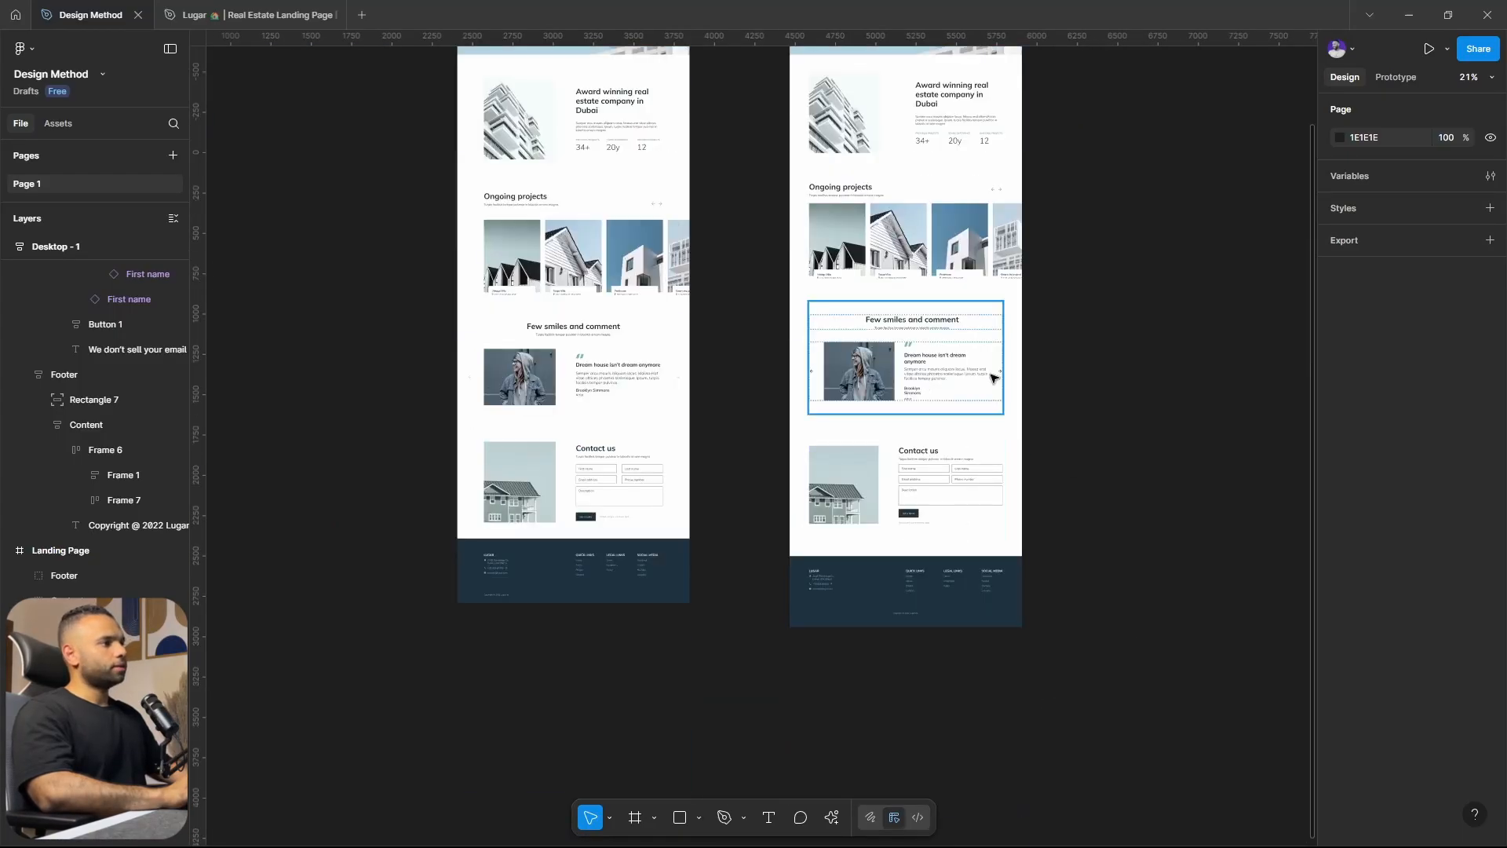
Try moving the Testimonial section above the About section, and return it to its place below Ongoing projects.
{"action": "left_click", "coordinate": [993, 377]}
{"action": "scroll", "coordinate": [1031, 371], "scroll_direction": "up", "scroll_amount": 3}
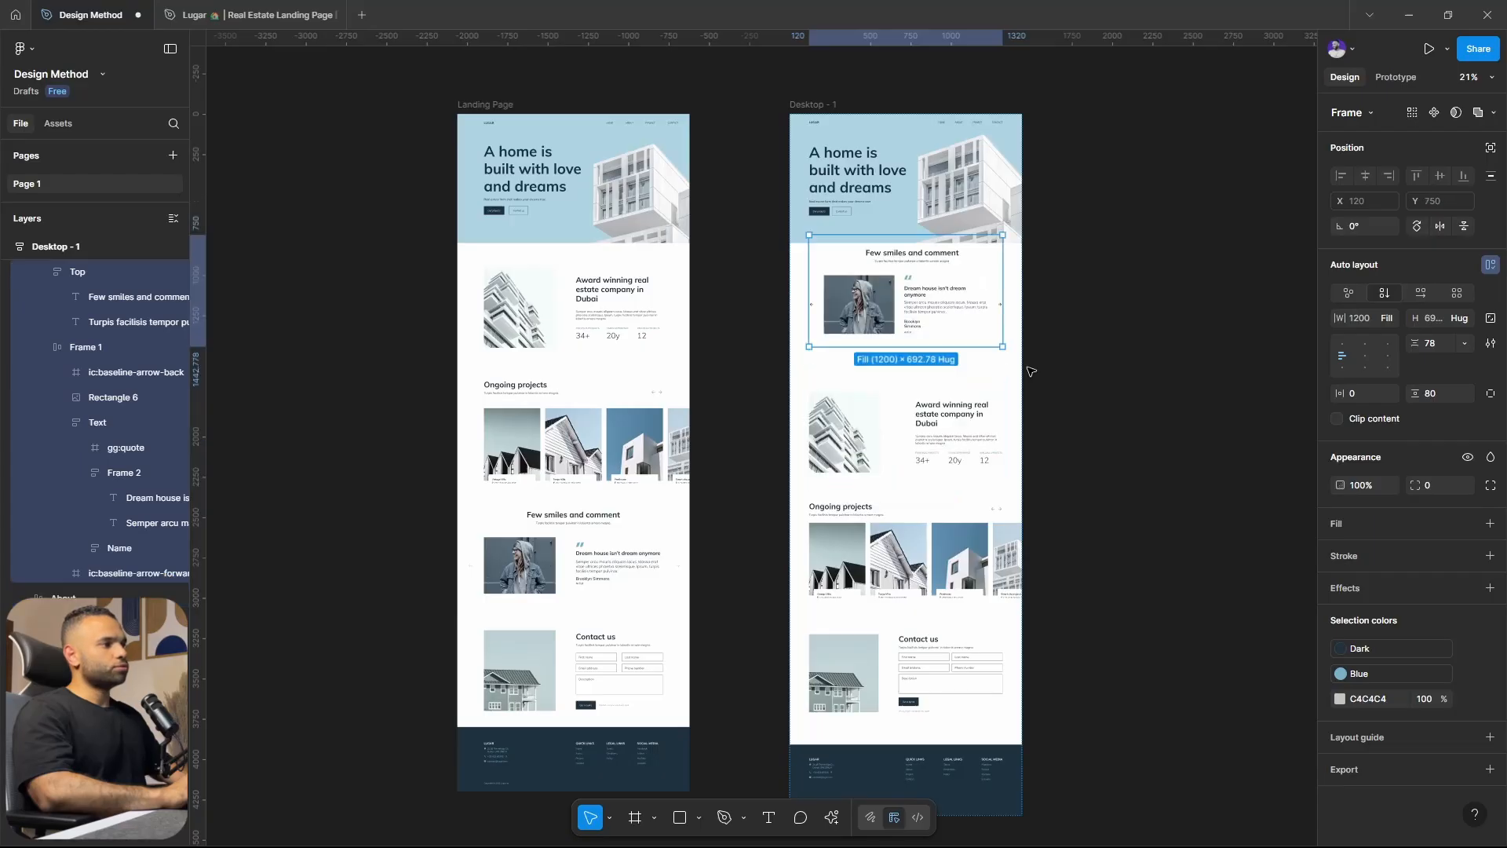
{"action": "key", "text": "Up"}
{"action": "key", "text": "Down"}
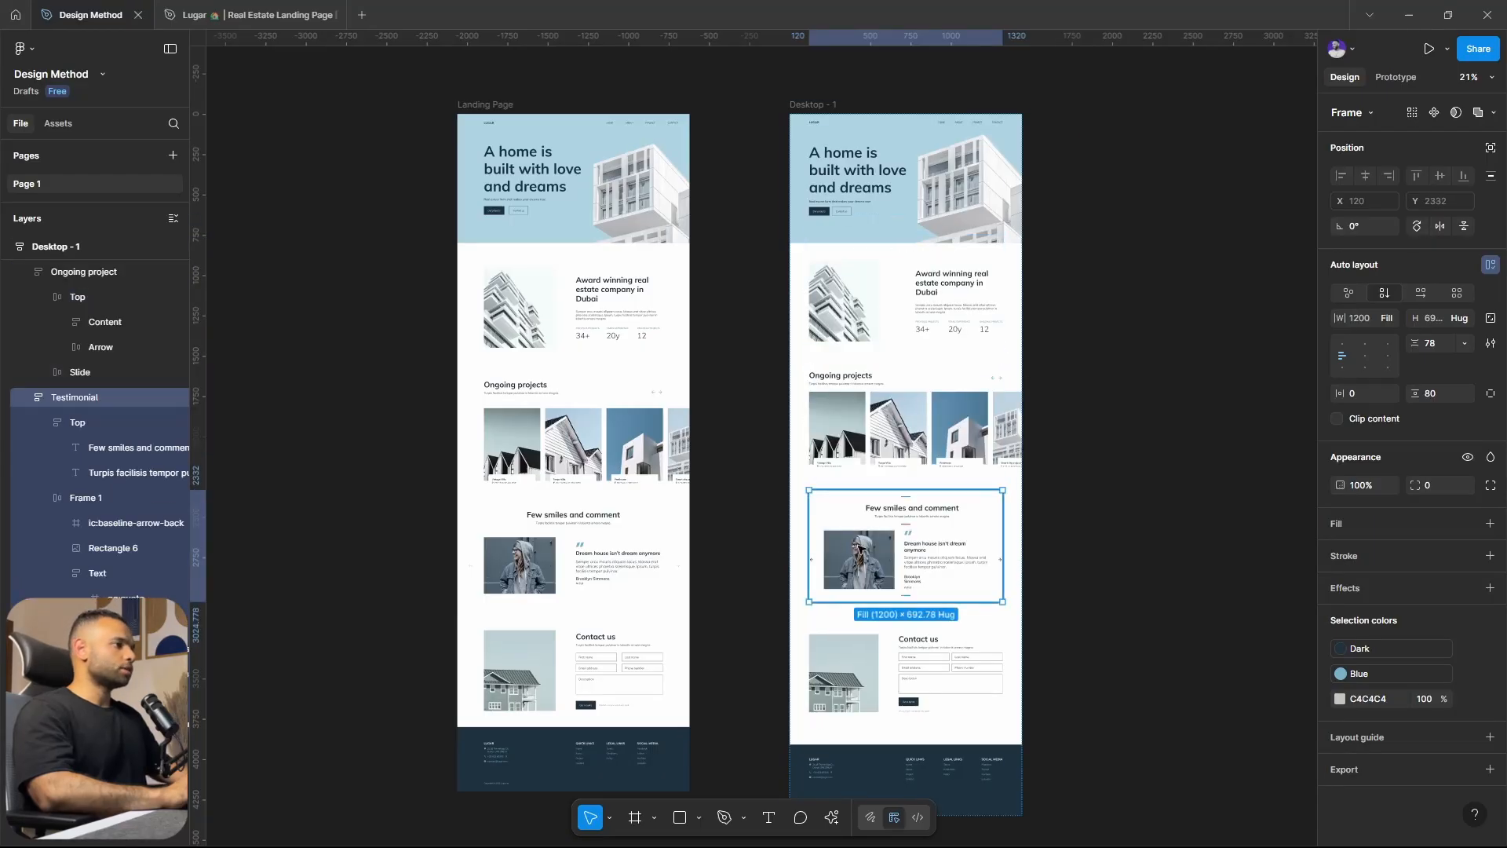
Examine the testimonial image's sizing and review the sections of the rebuilt page beside the original landing page.
{"action": "left_click", "coordinate": [867, 549]}
{"action": "left_click", "coordinate": [878, 551]}
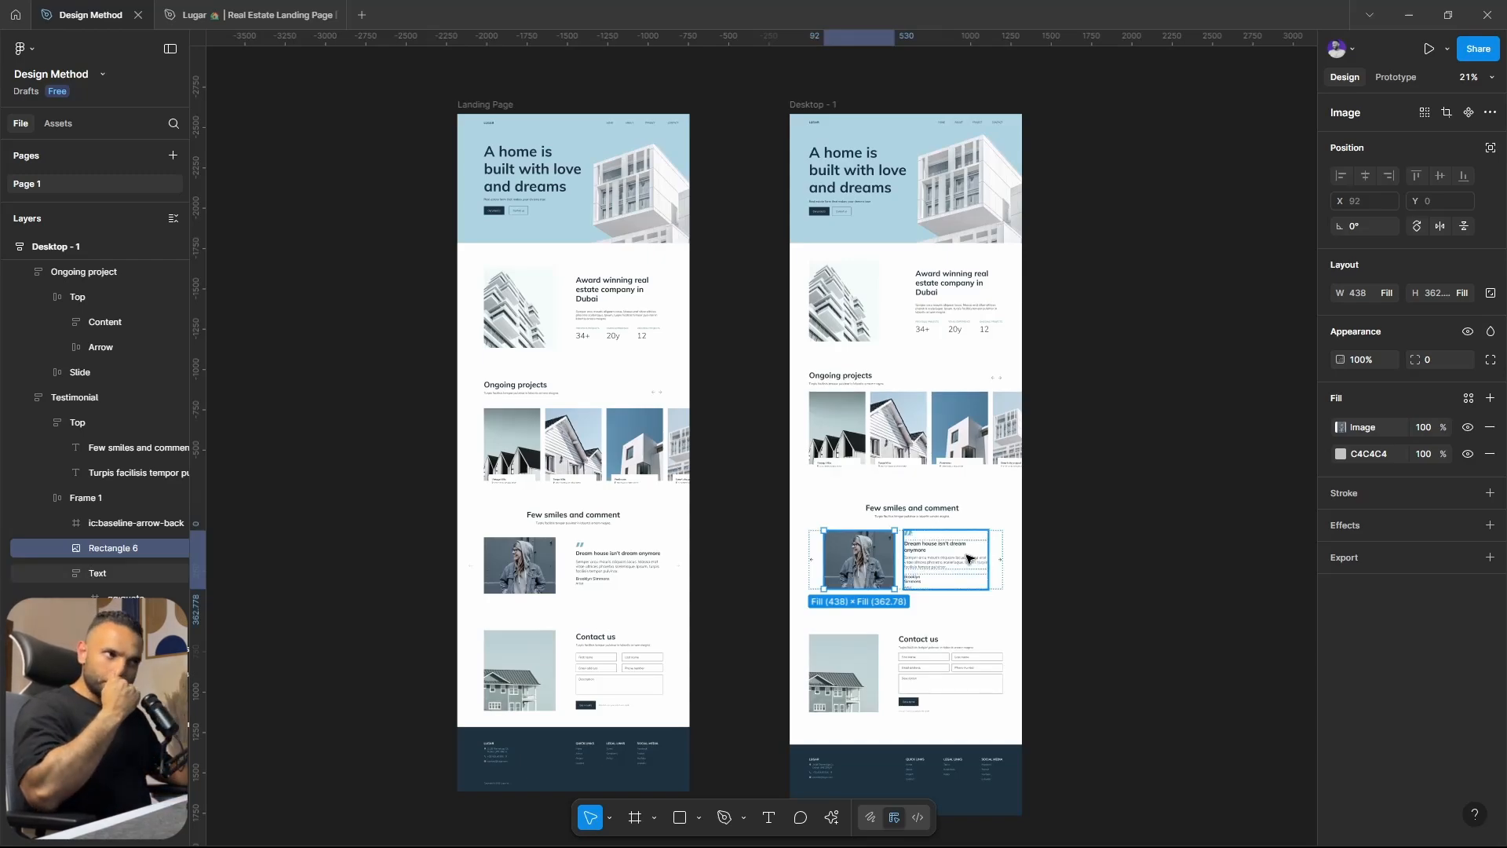
{"action": "scroll", "coordinate": [1074, 393], "scroll_direction": "down", "scroll_amount": 3}
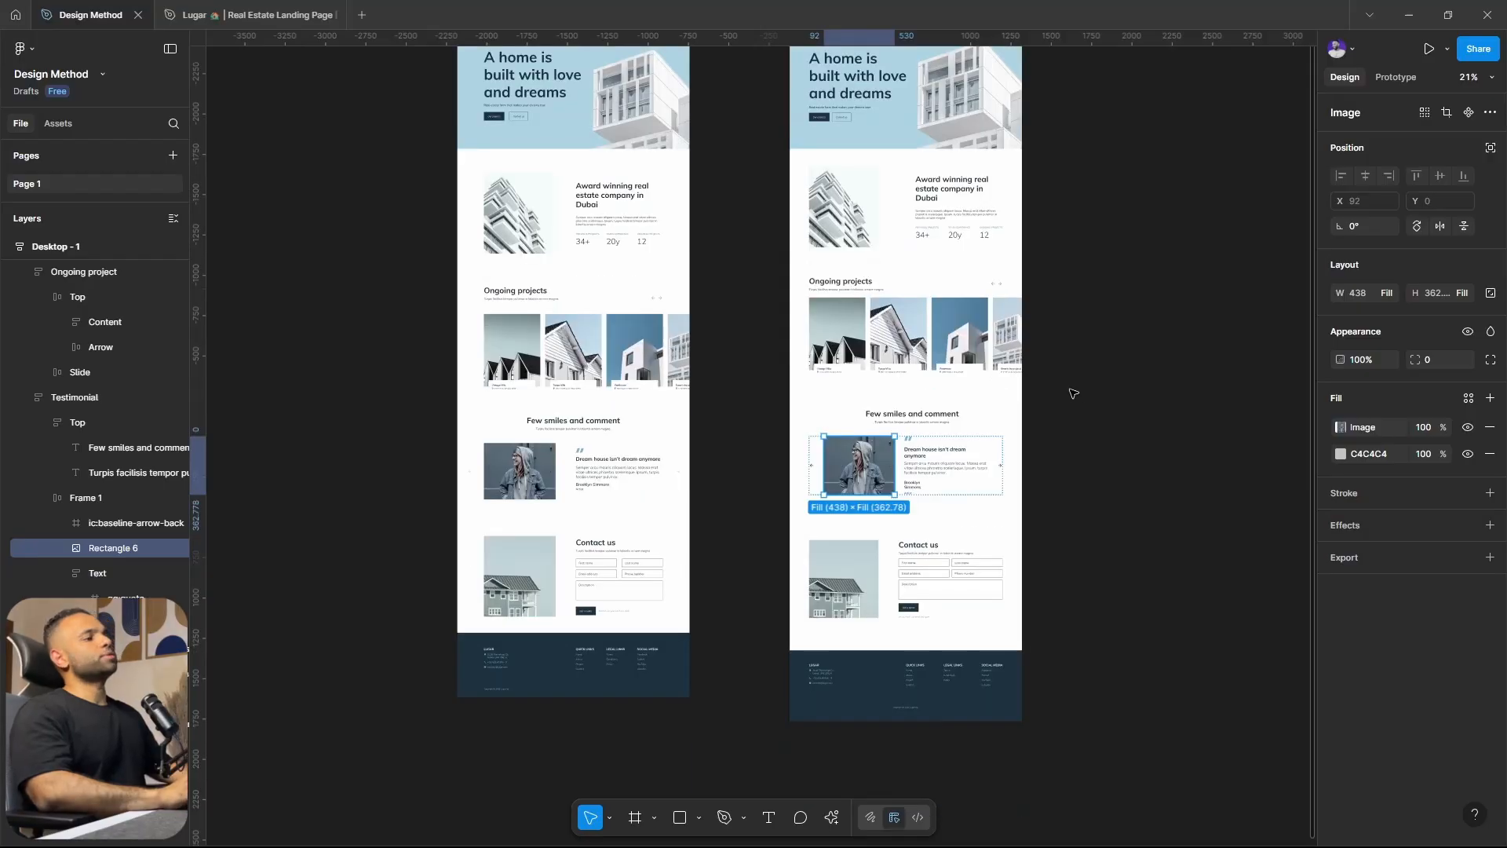
{"action": "left_click", "coordinate": [1076, 511]}
{"action": "scroll", "coordinate": [1033, 562], "scroll_direction": "right", "scroll_amount": 2}
{"action": "scroll", "coordinate": [1033, 562], "scroll_direction": "down", "scroll_amount": 1}
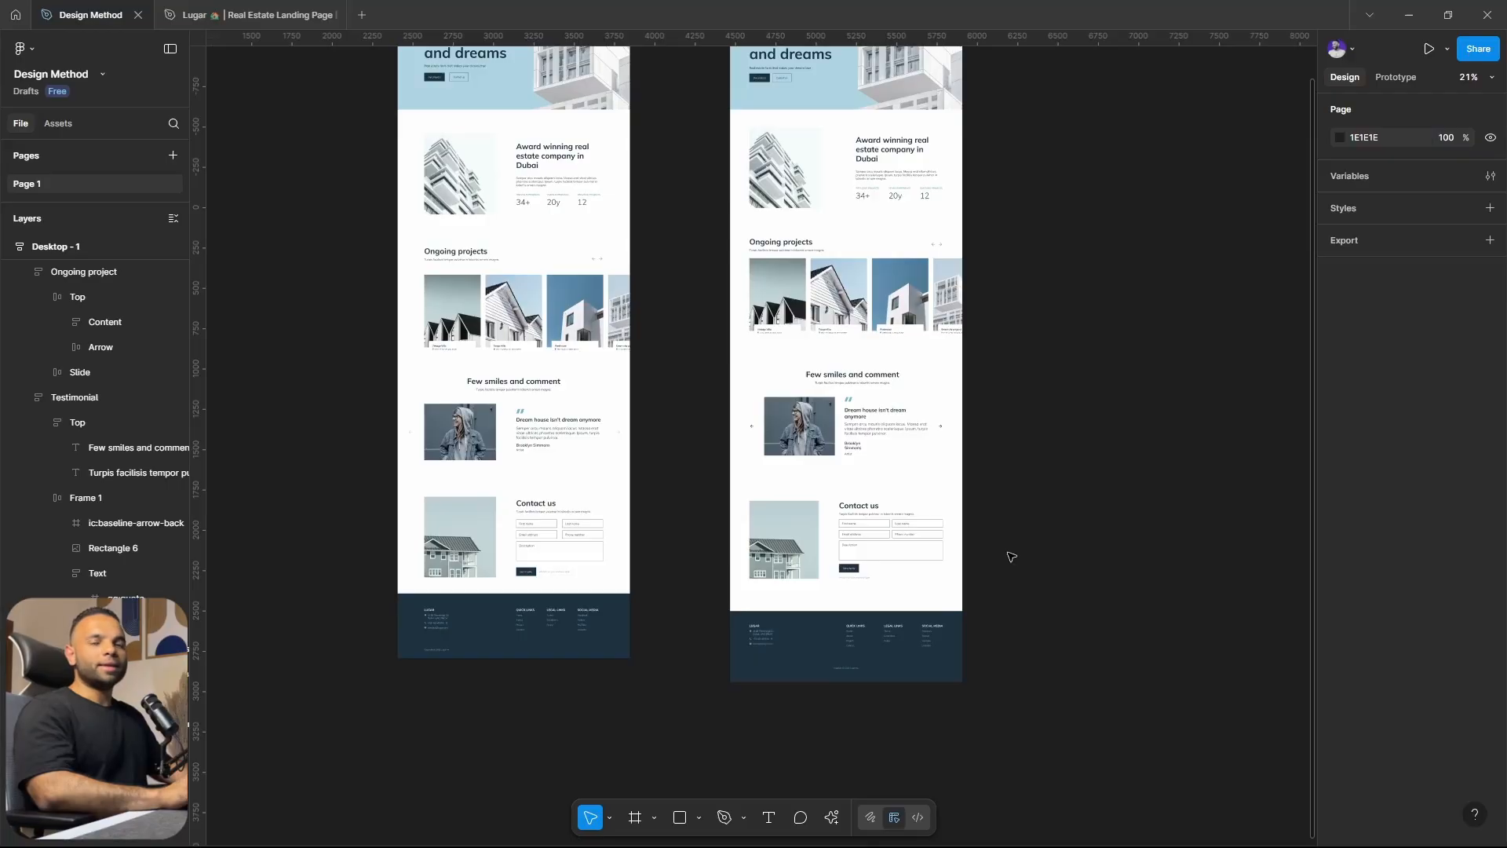
{"action": "scroll", "coordinate": [1011, 557], "scroll_direction": "up", "scroll_amount": 3}
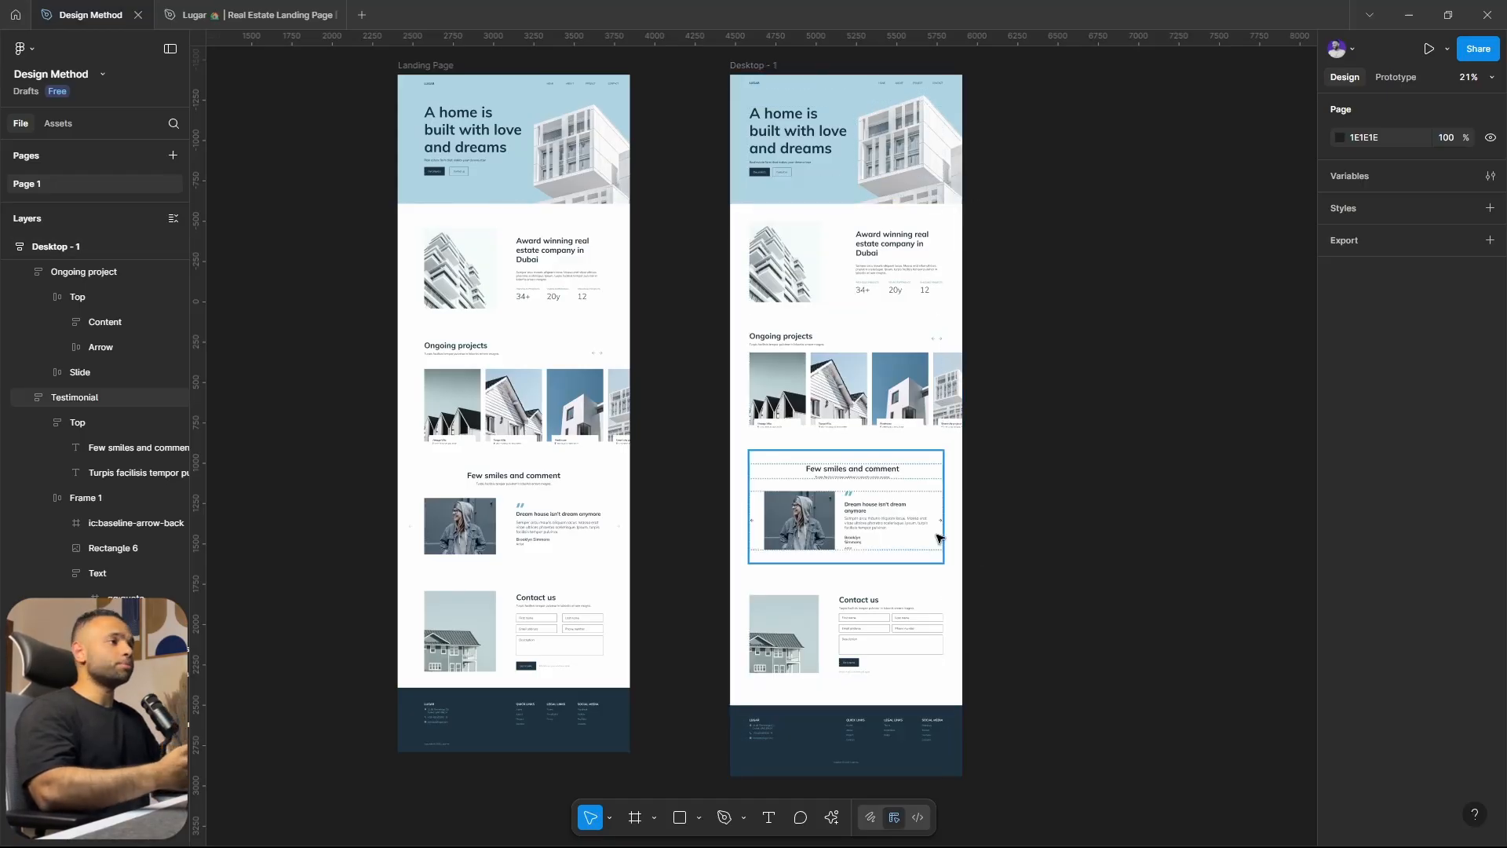
{"action": "scroll", "coordinate": [1056, 420], "scroll_direction": "up", "scroll_amount": 3}
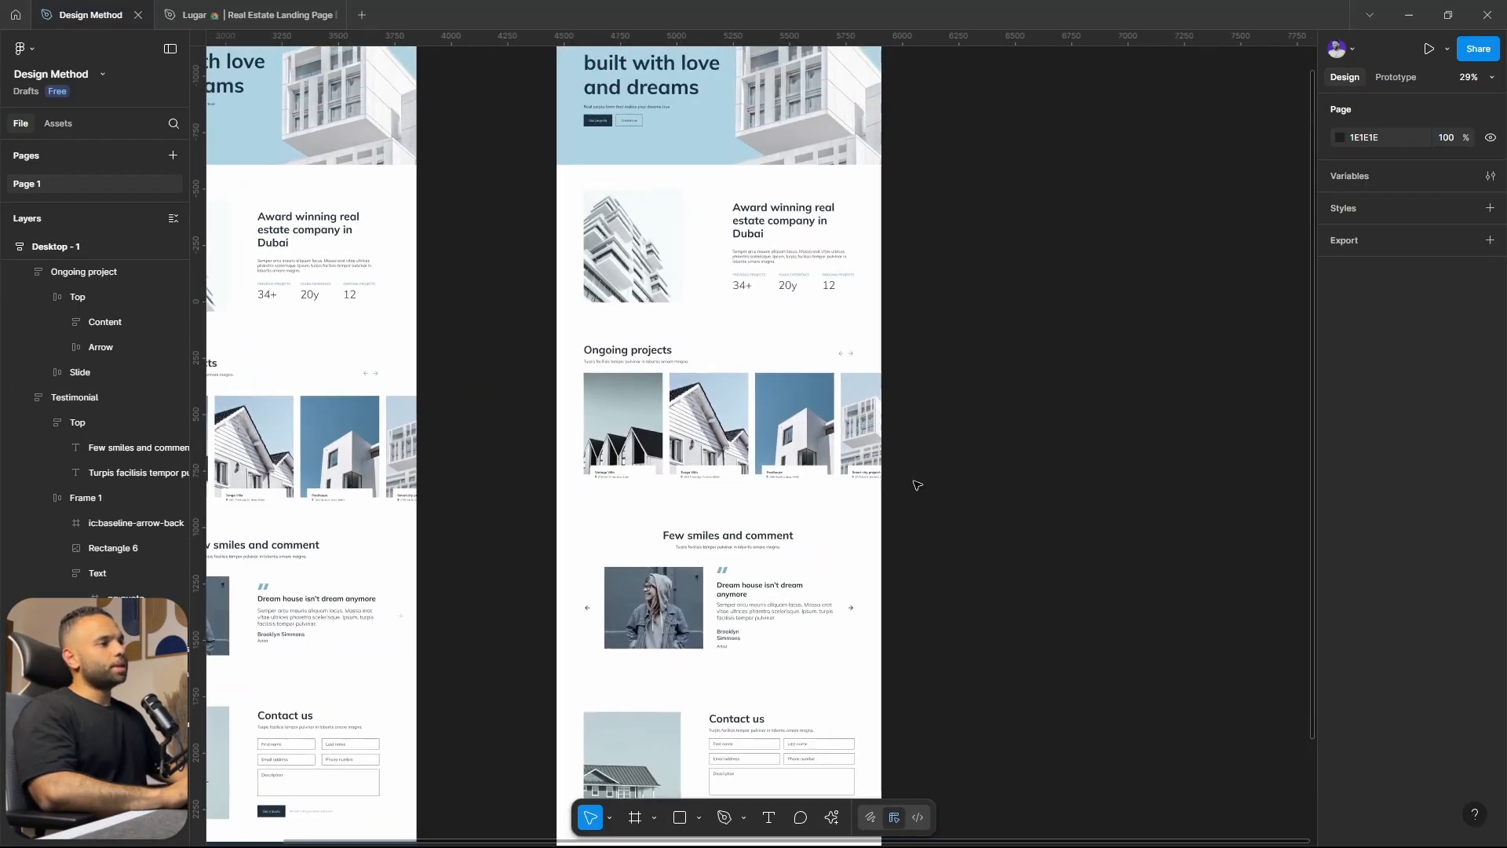
{"action": "scroll", "coordinate": [632, 372], "scroll_direction": "up", "scroll_amount": 2}
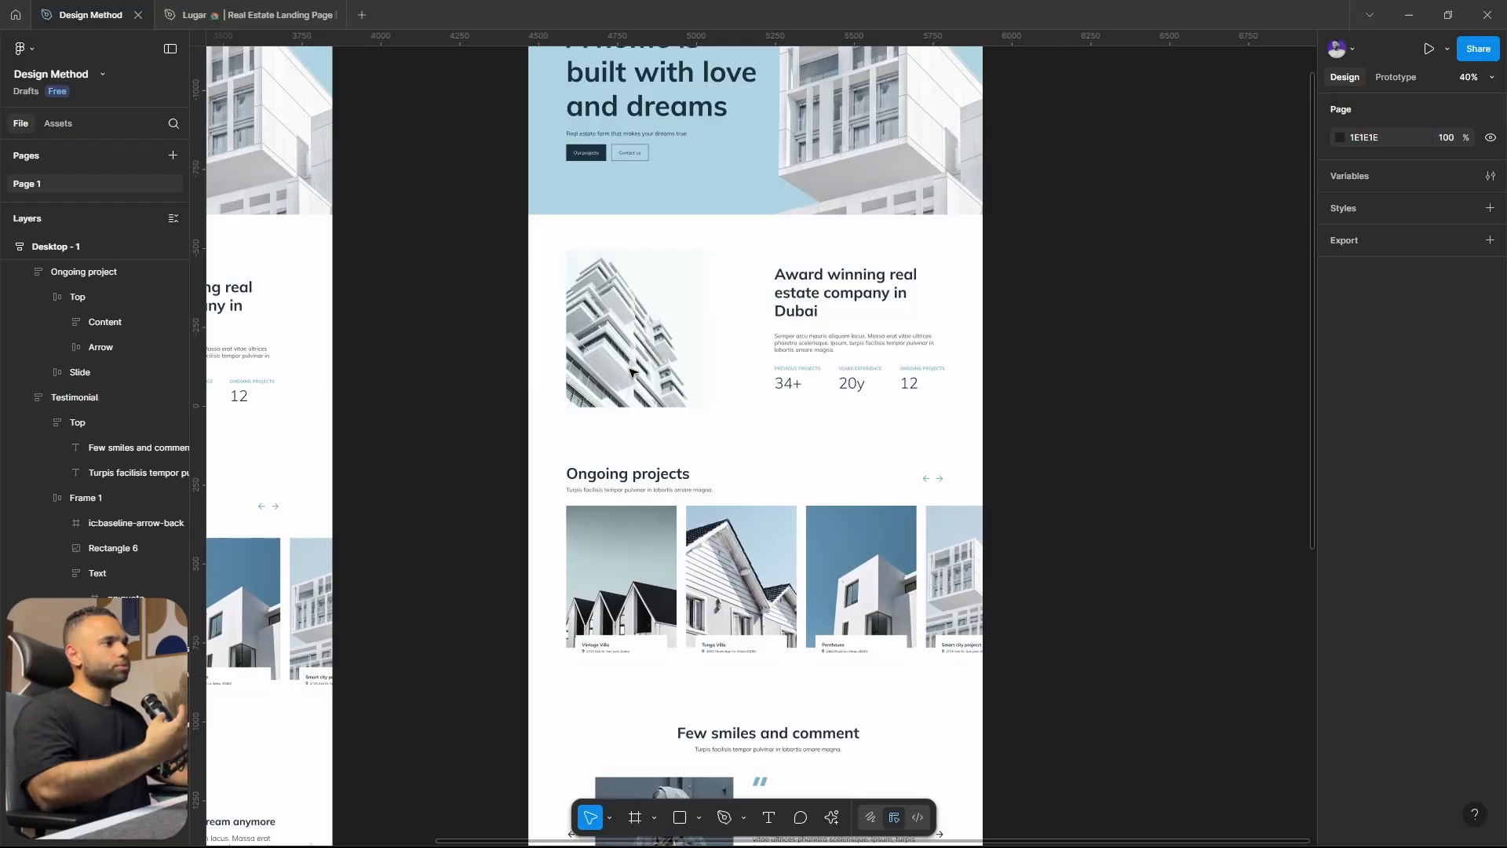
{"action": "scroll", "coordinate": [632, 372], "scroll_direction": "down", "scroll_amount": 3}
{"action": "scroll", "coordinate": [1001, 467], "scroll_direction": "down", "scroll_amount": 2}
Delete the pink frame with four black boxes from the bottom of the Testimonial section.
{"action": "left_click", "coordinate": [1002, 467]}
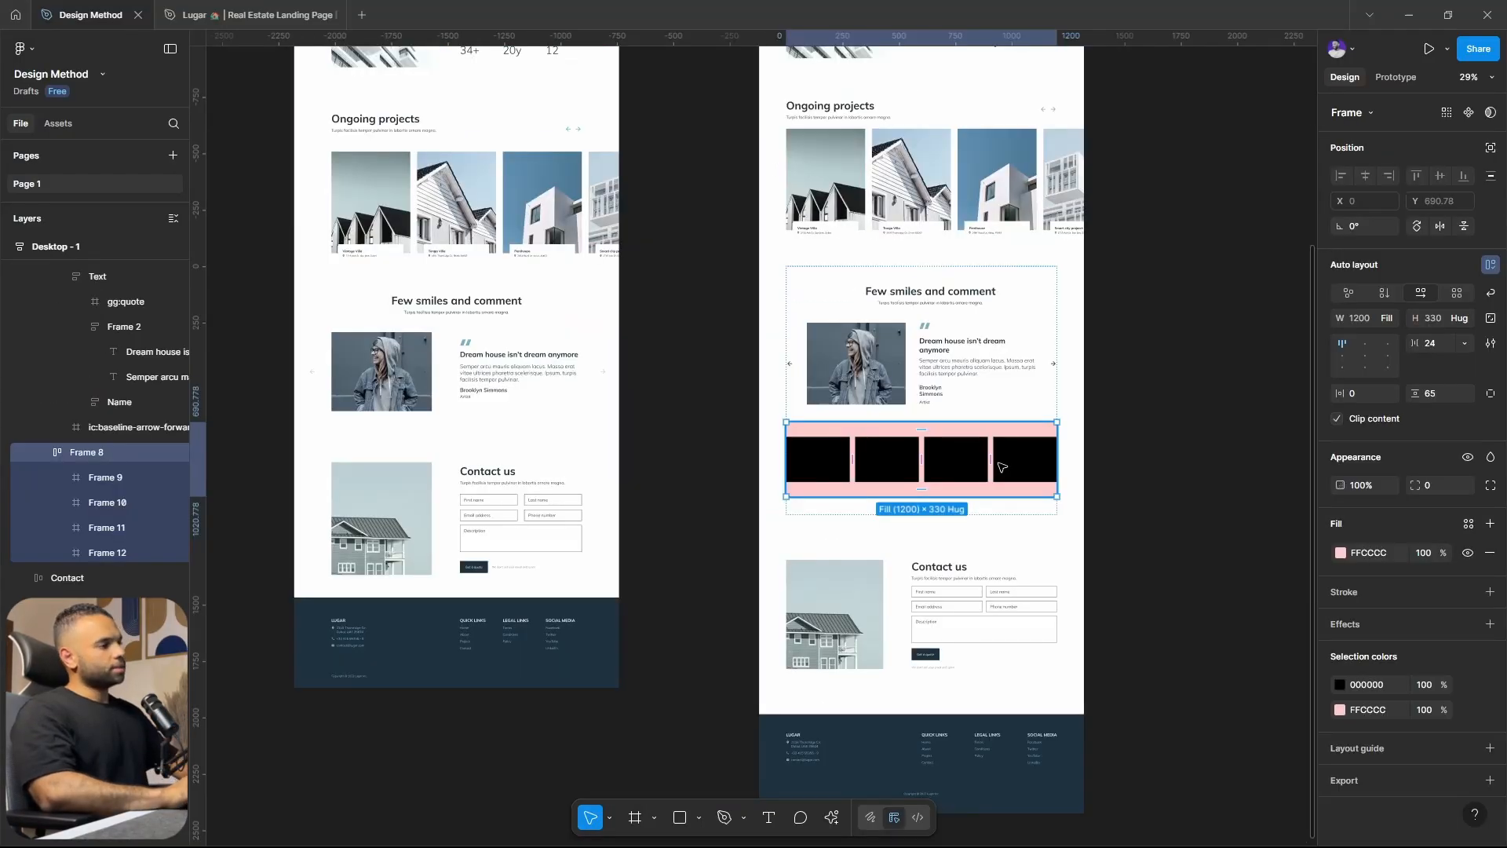
{"action": "key", "text": "Delete"}
{"action": "scroll", "coordinate": [982, 572], "scroll_direction": "up", "scroll_amount": 3}
{"action": "scroll", "coordinate": [1012, 533], "scroll_direction": "down", "scroll_amount": 2}
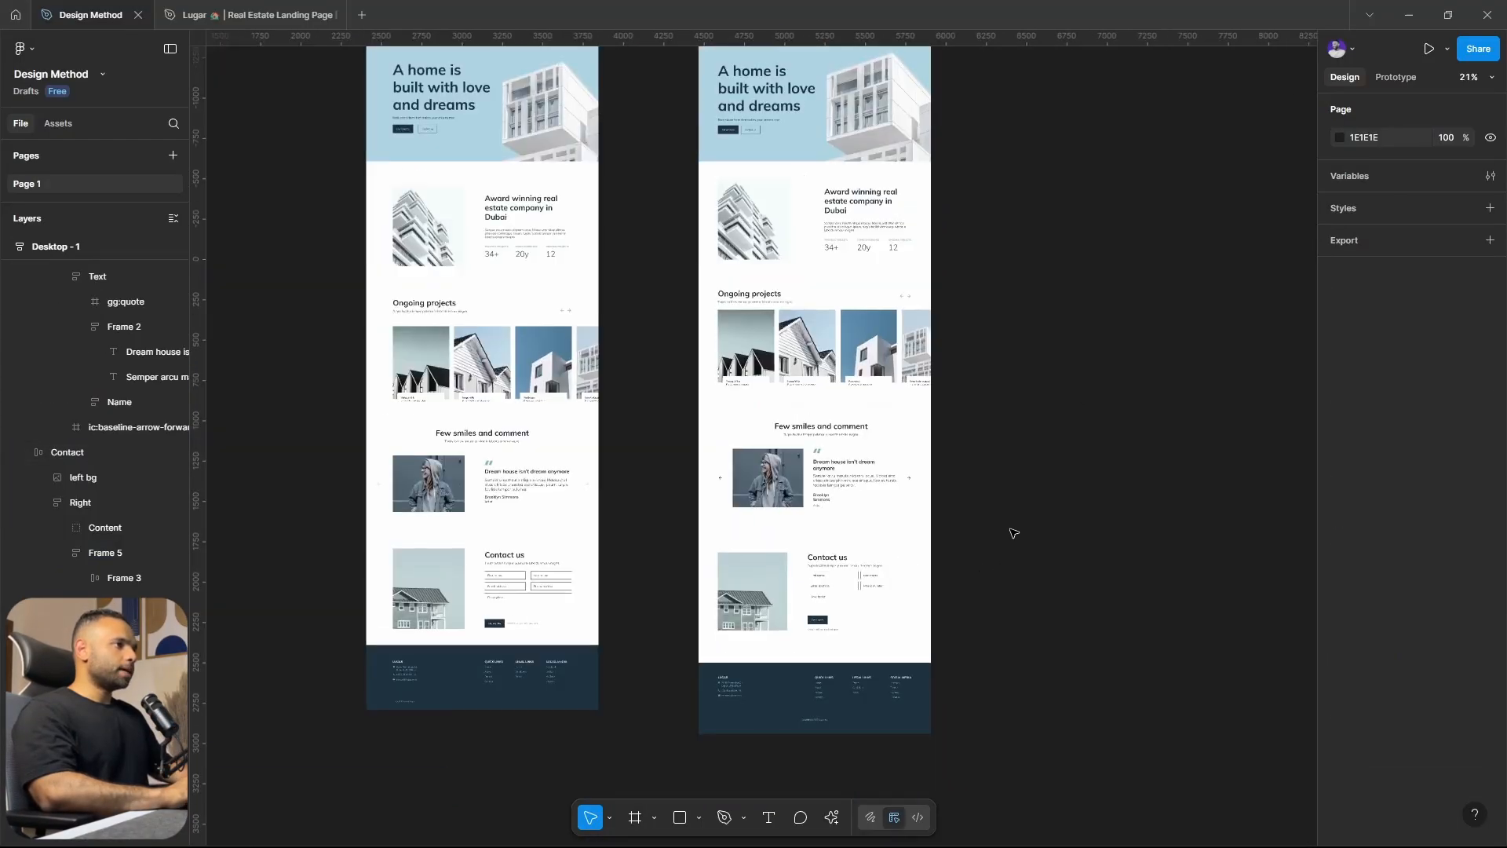
{"action": "scroll", "coordinate": [935, 615], "scroll_direction": "up", "scroll_amount": 2}
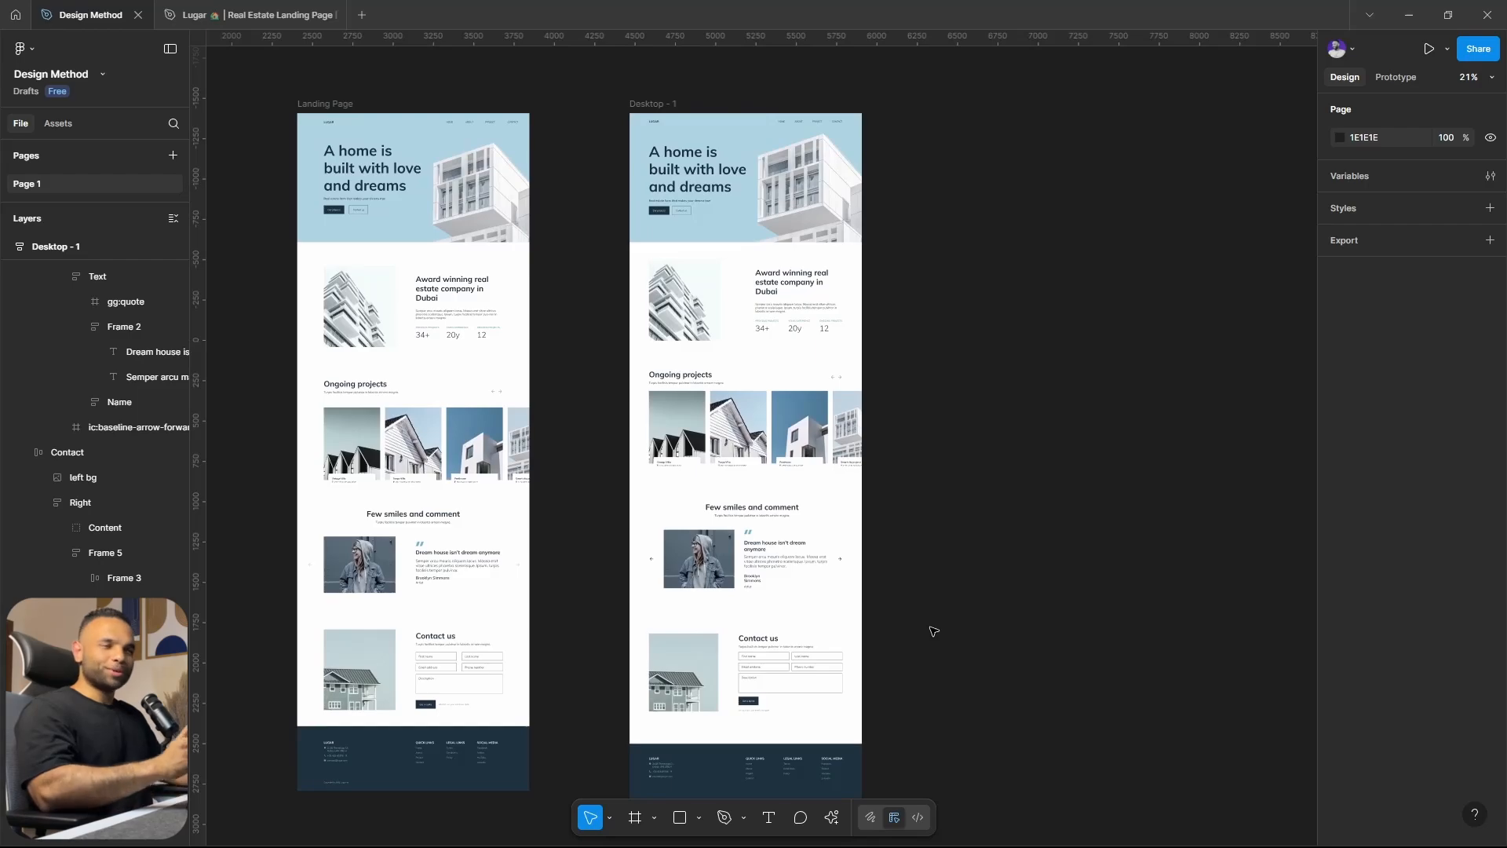